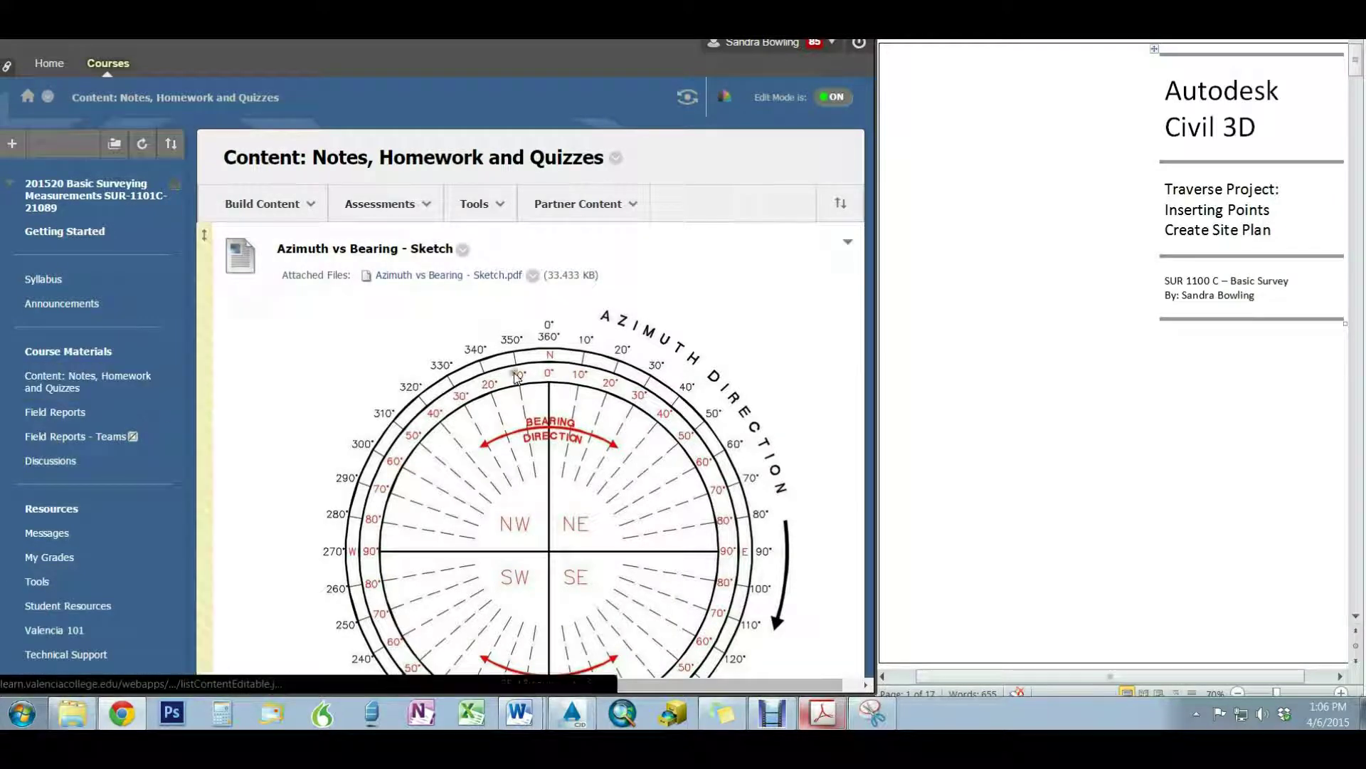
Download BASIC SURVEY TEMPLATE.dwt from the Traverse Project - Instructions item on the course content page
scroll(1001, 366, "down", 10)
scroll(1001, 343, "down", 8)
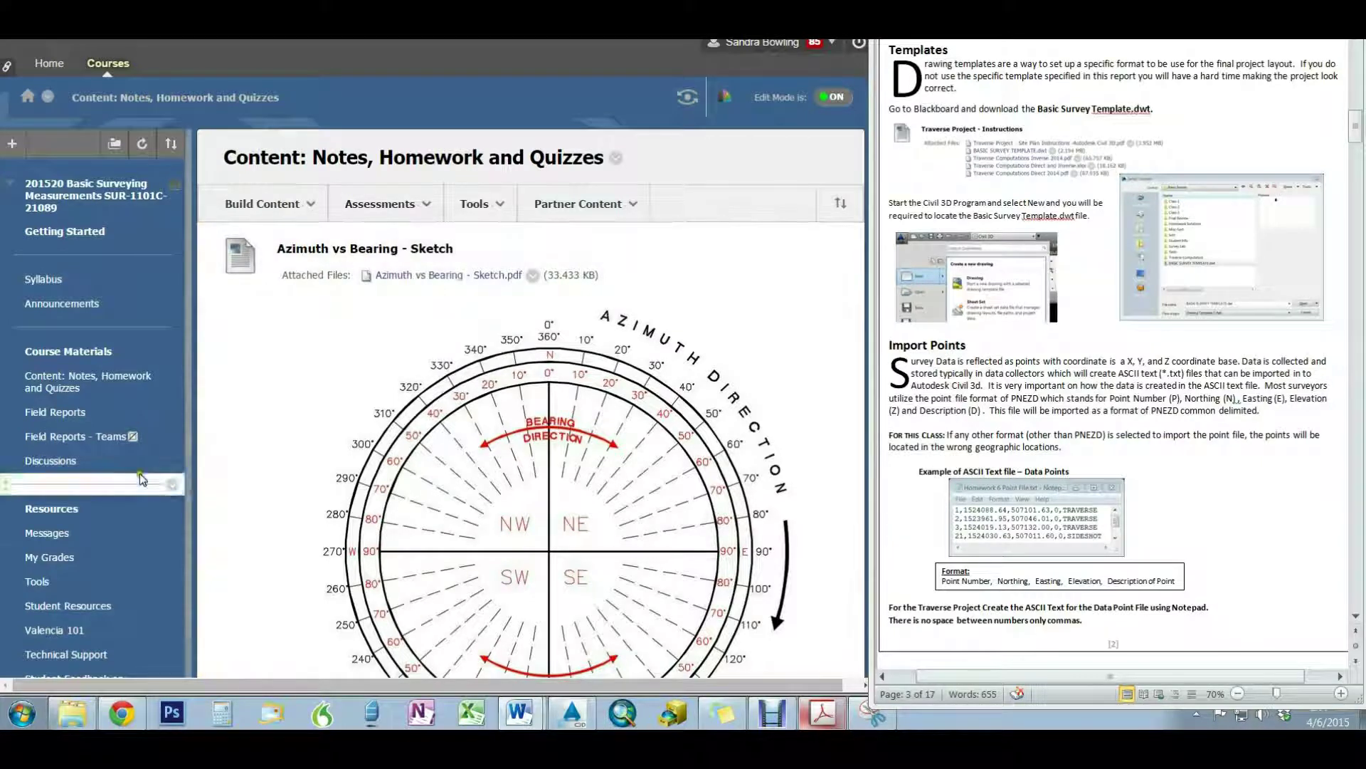
scroll(276, 476, "down", 12)
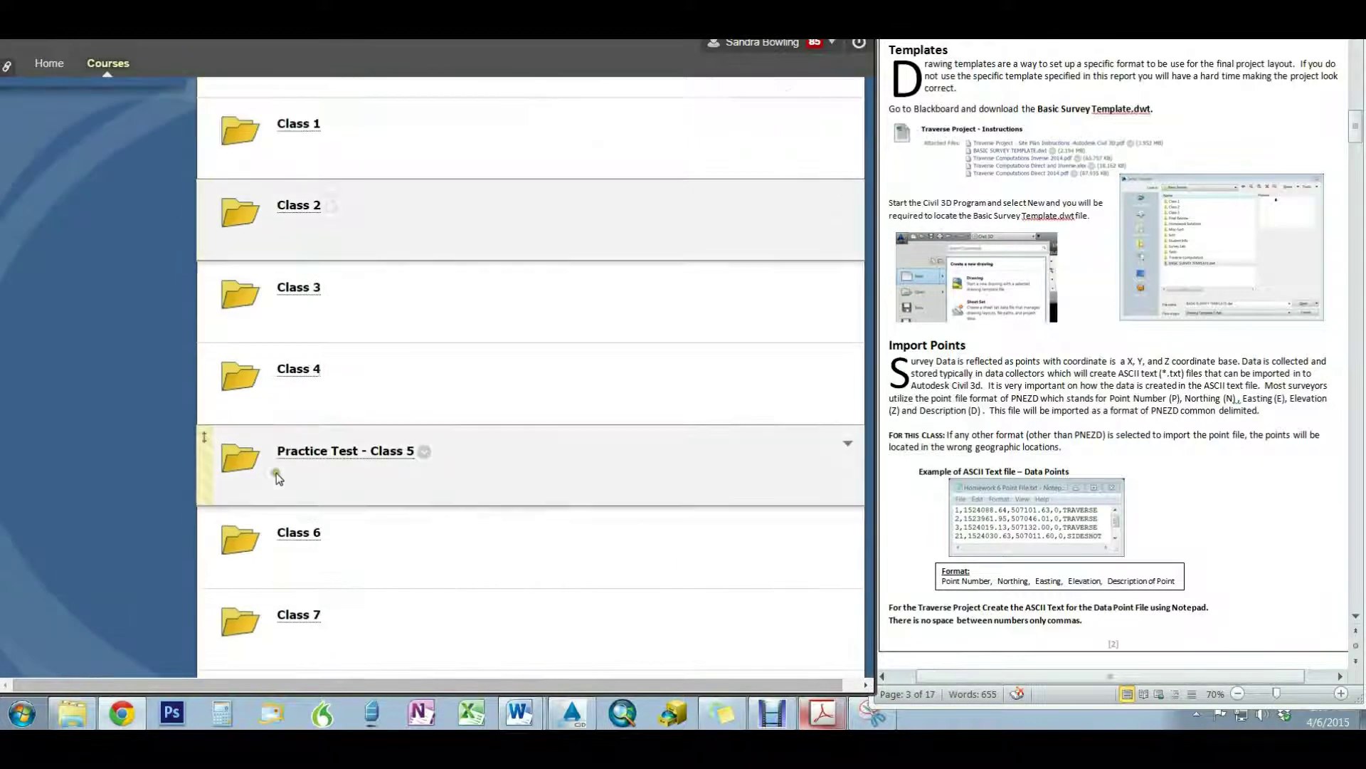
scroll(277, 475, "down", 7)
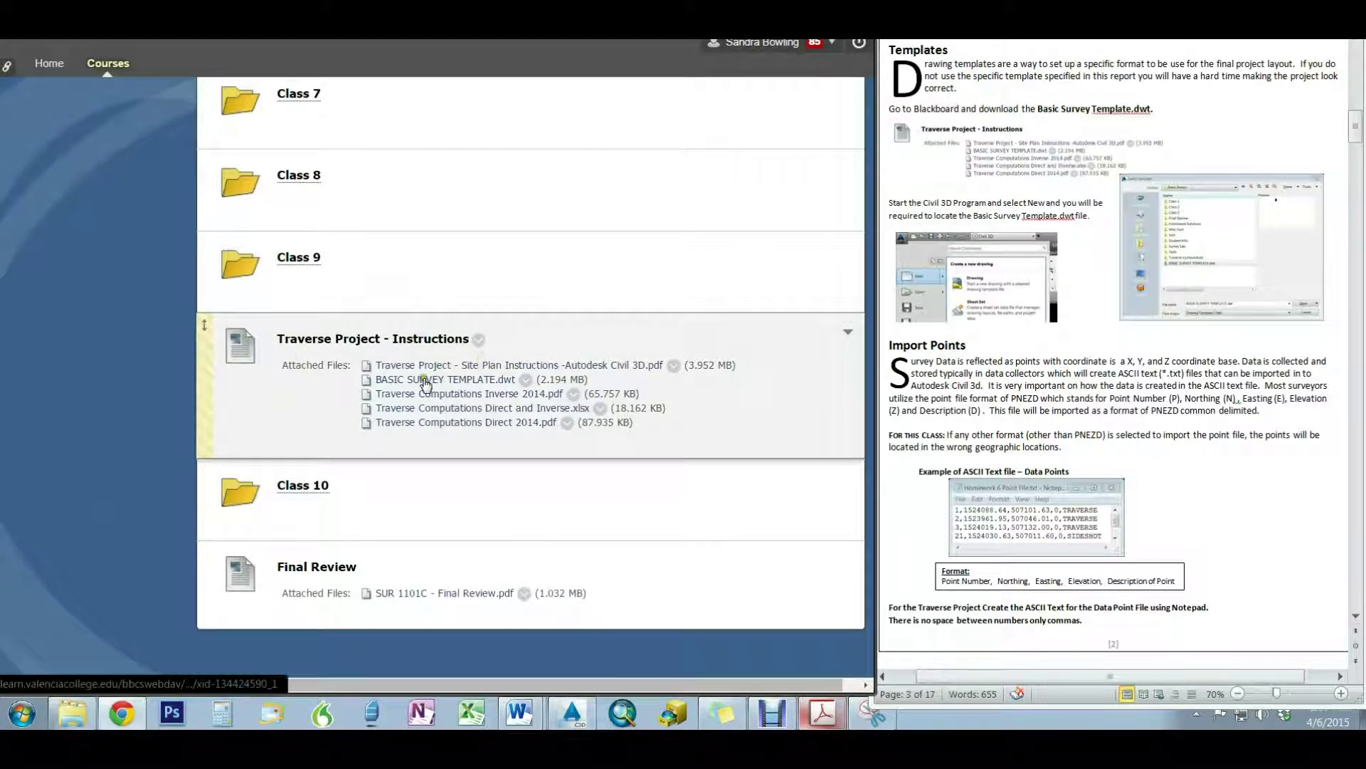
left_click(446, 384)
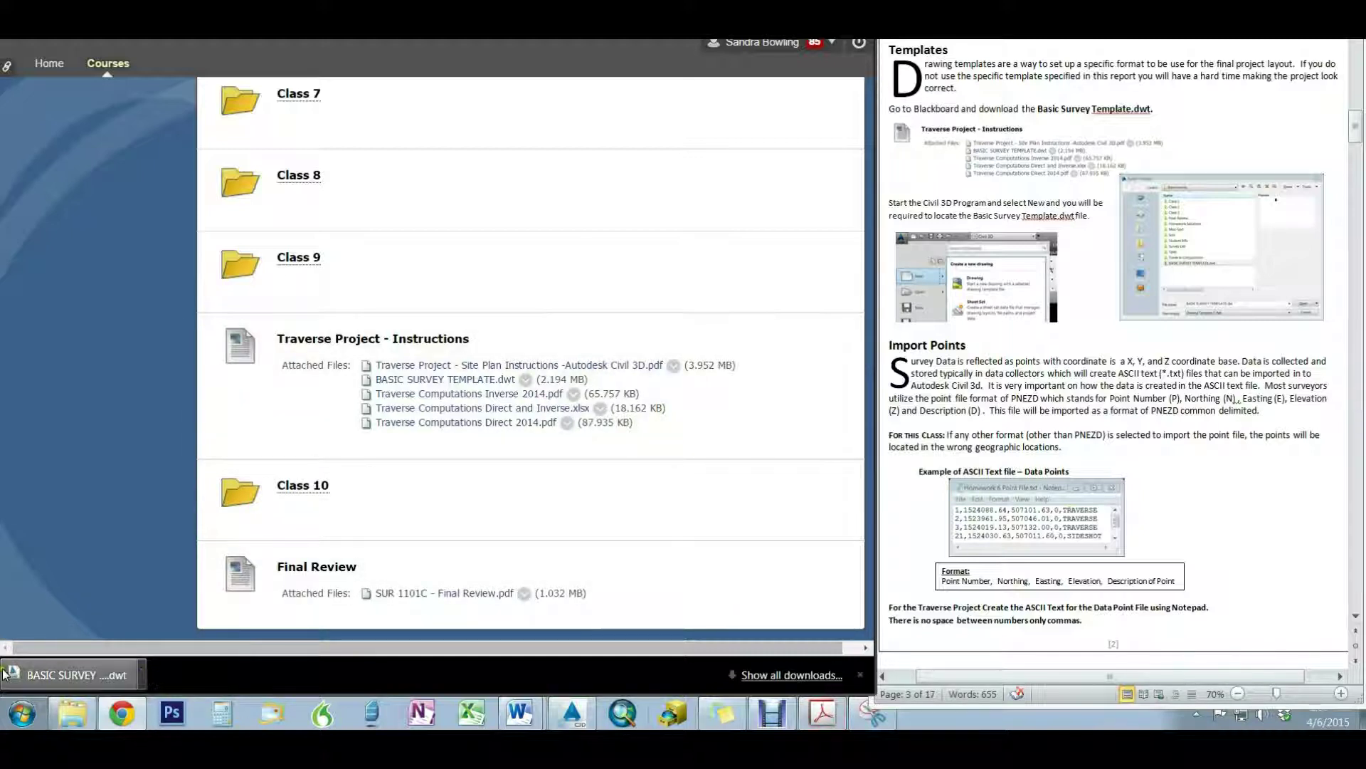
Move the downloaded BASIC SURVEY TEMPLATE.dwt into the Basic Survey folder on the USB20FD (F:) drive and close the folder window
left_click(142, 674)
left_click(175, 624)
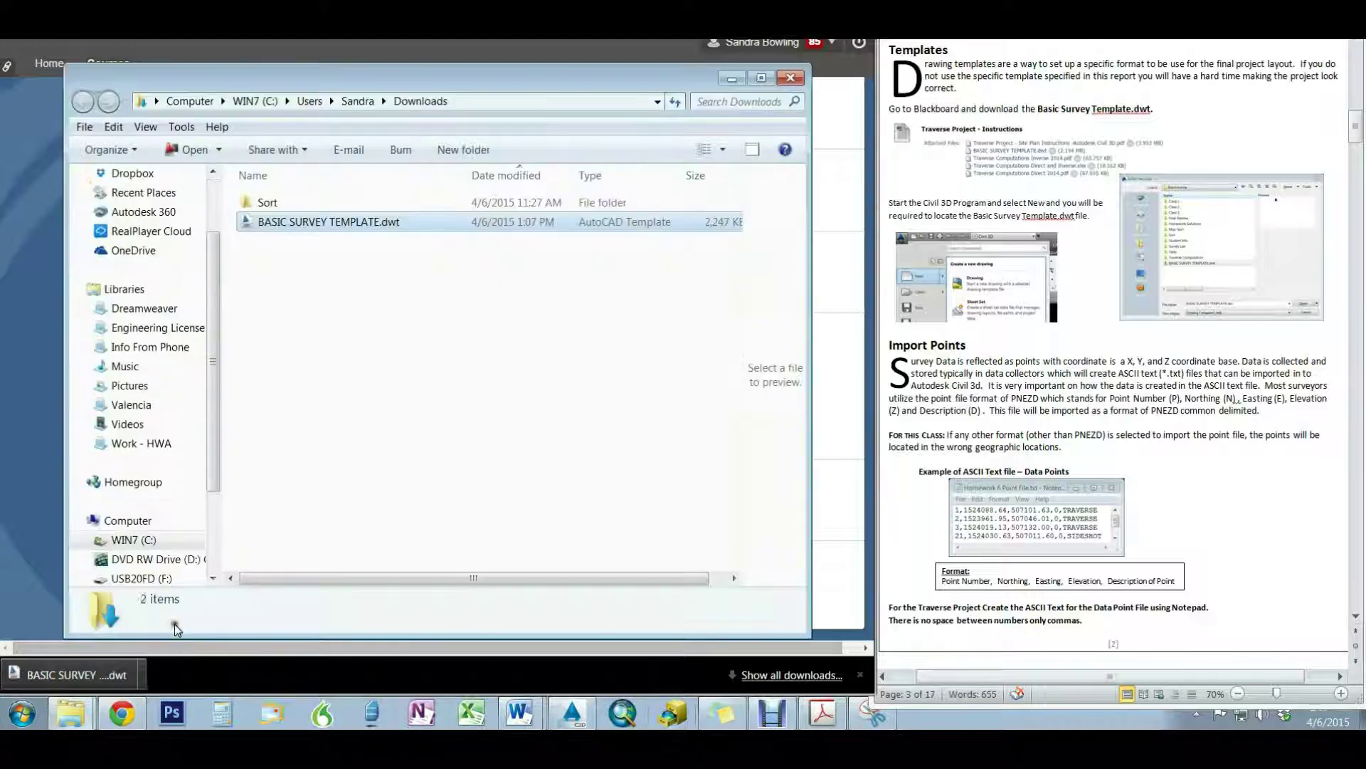
right_click(332, 224)
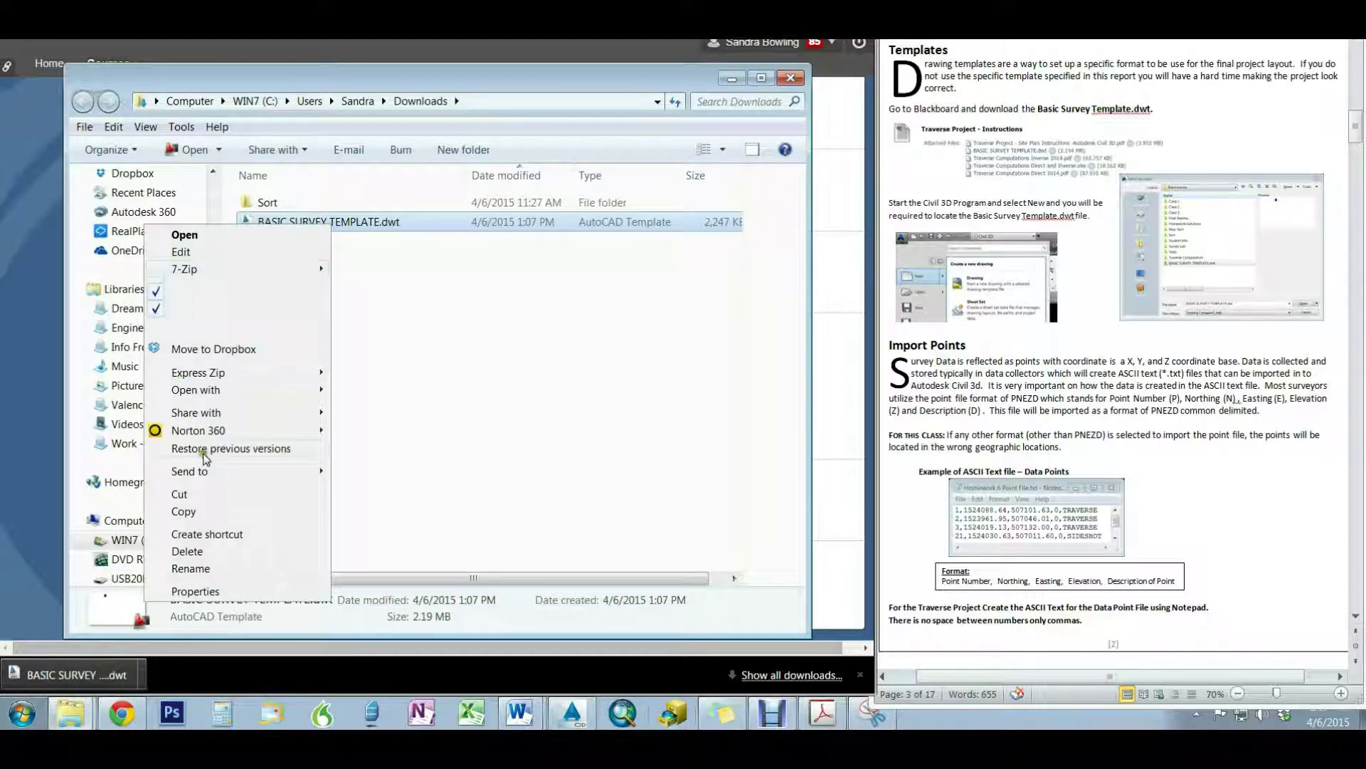
left_click(174, 494)
left_click(131, 578)
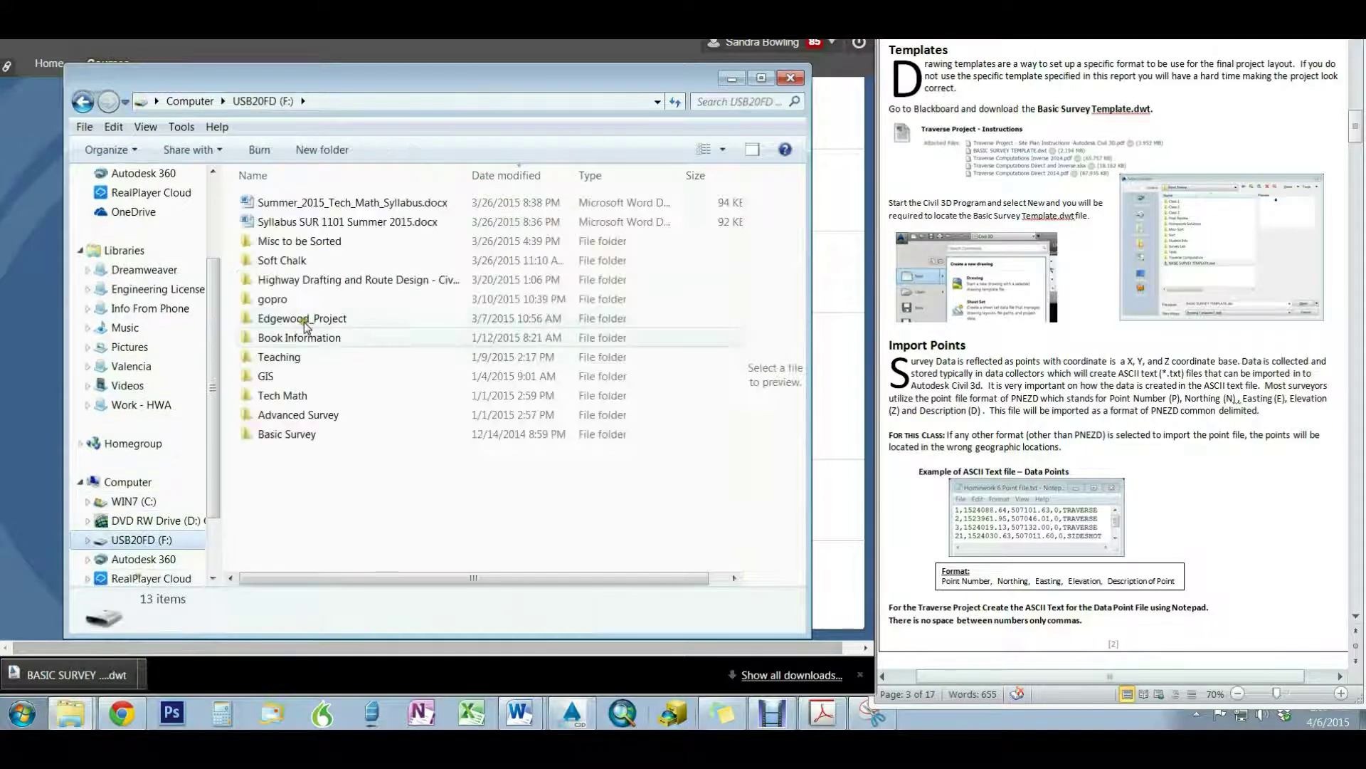
double_click(286, 435)
right_click(268, 478)
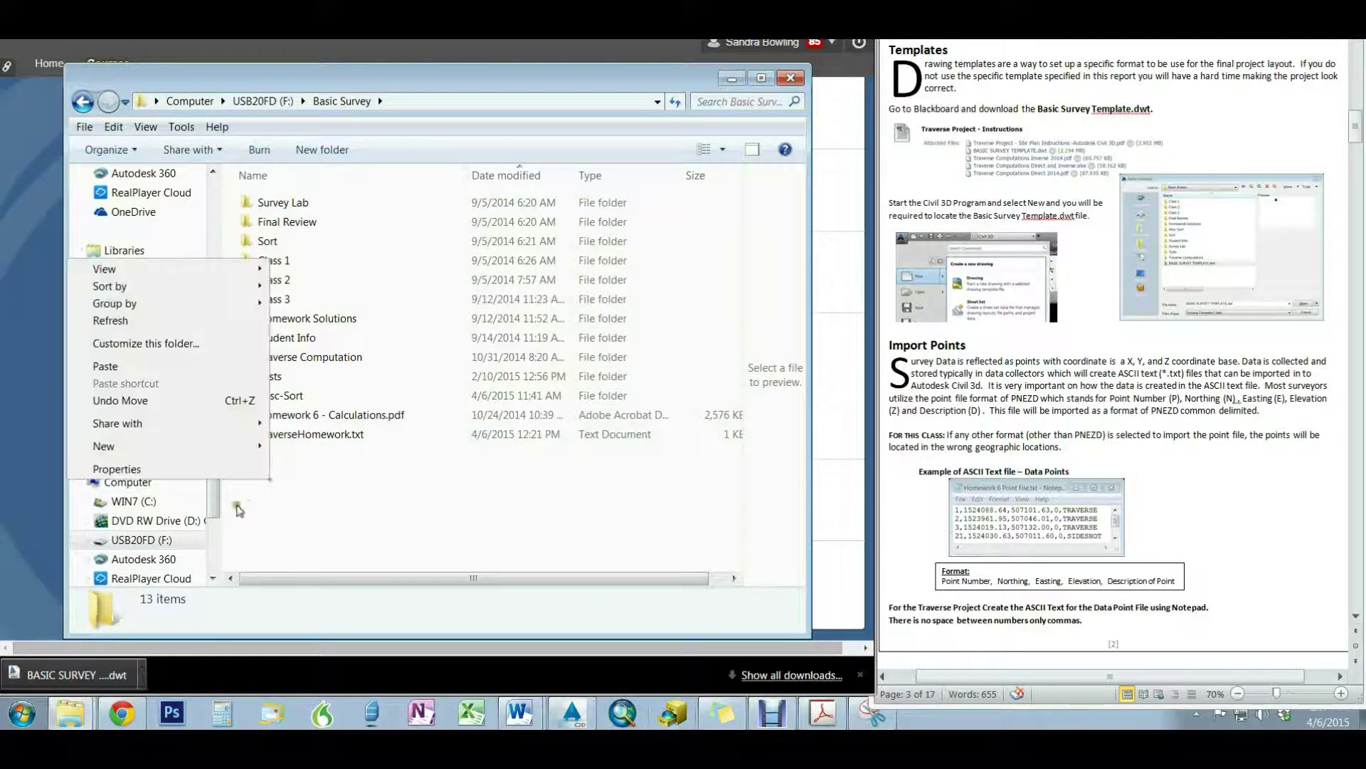
left_click(107, 366)
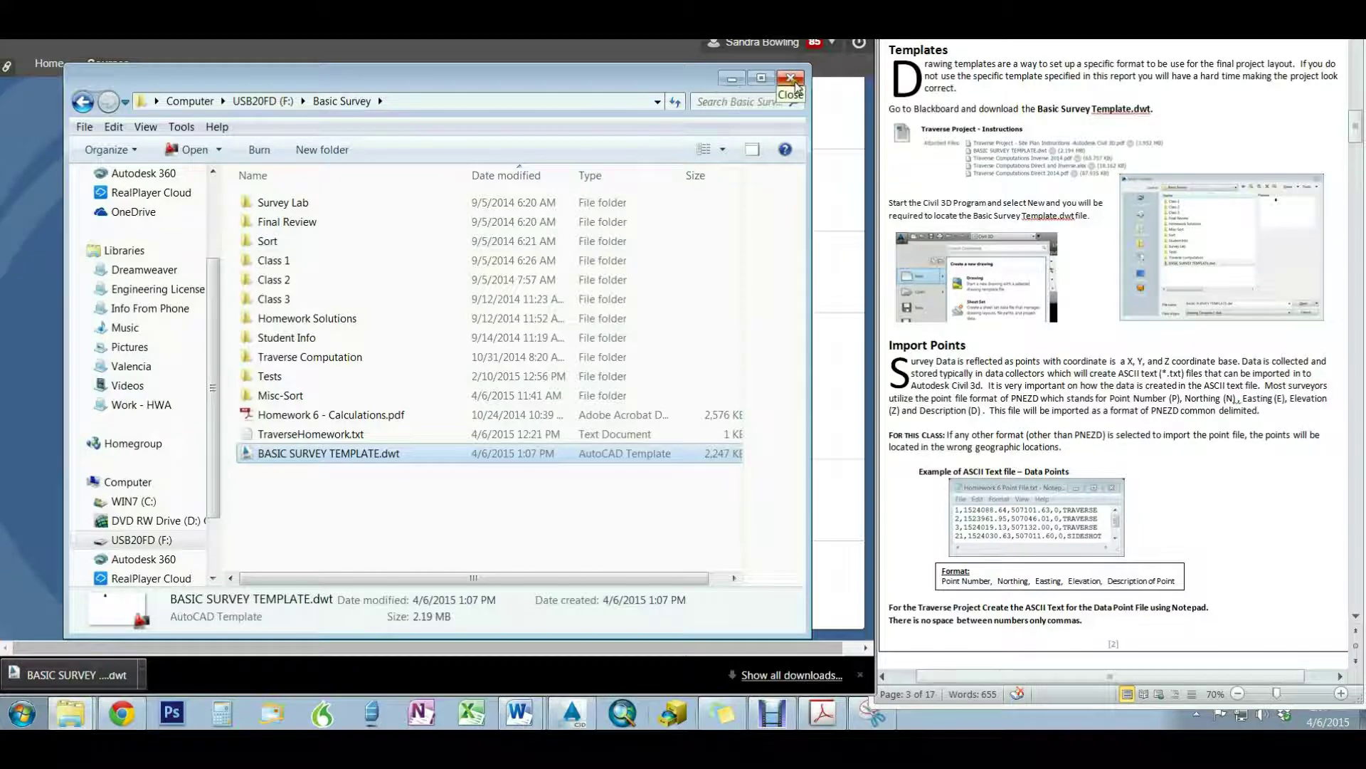
left_click(791, 80)
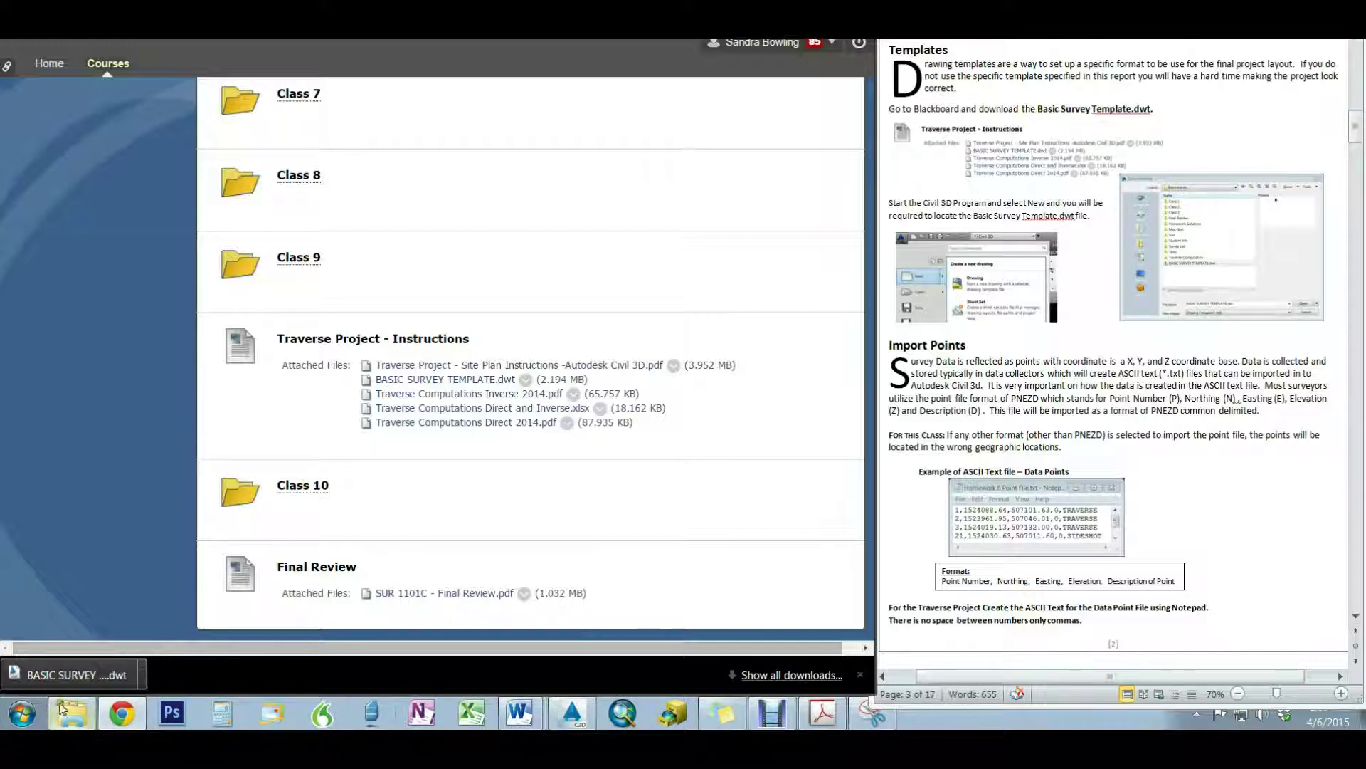
Switch to Civil 3D 2015 Imperial by launching it from the Autodesk AutoCAD Civil 3D 2015 program folder
left_click(21, 714)
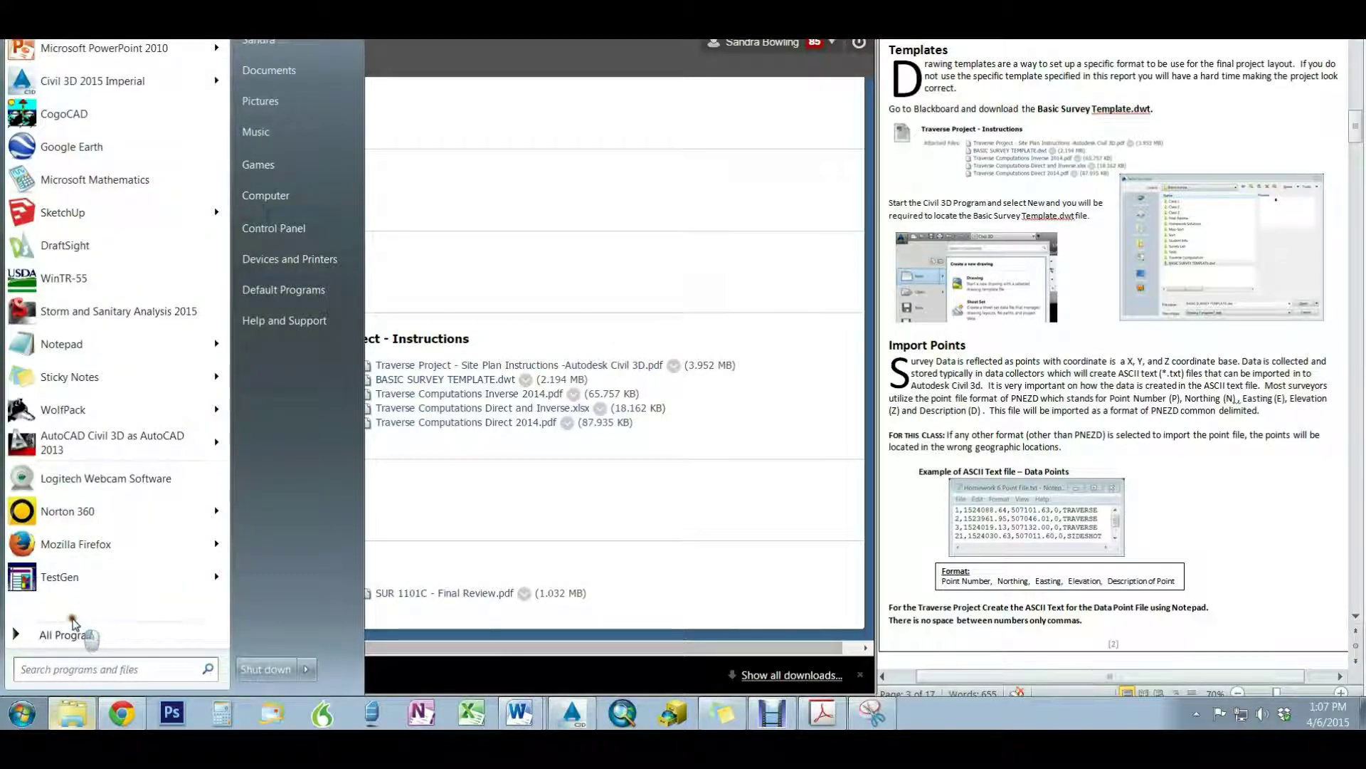
left_click(66, 636)
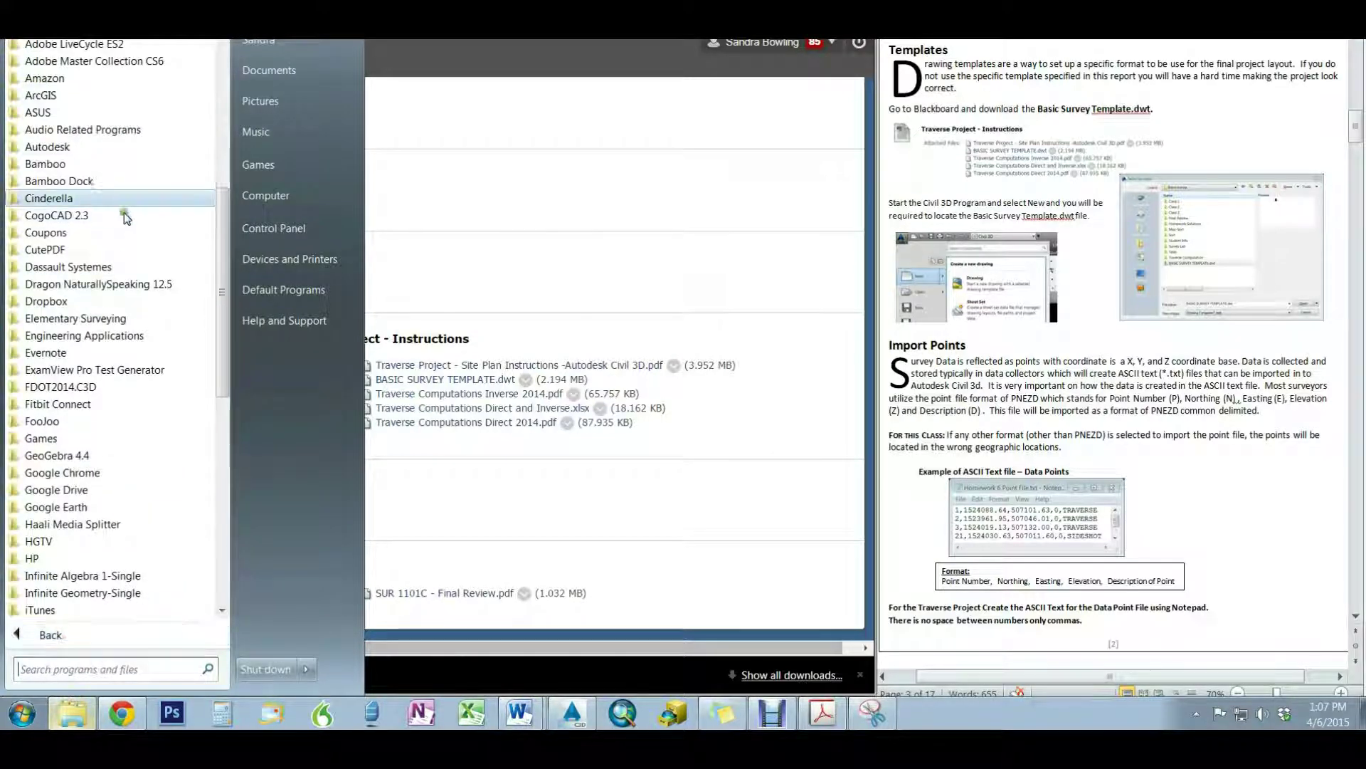
left_click(47, 147)
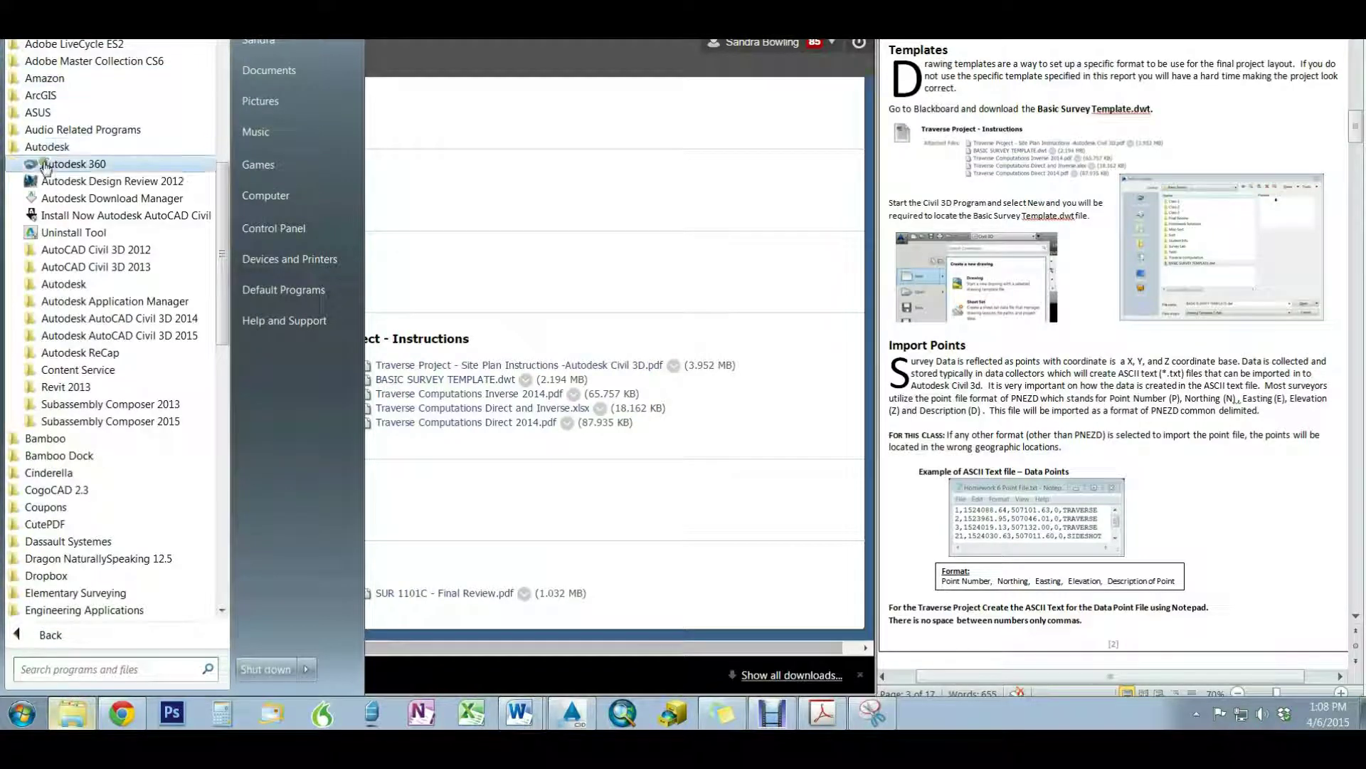
left_click(169, 336)
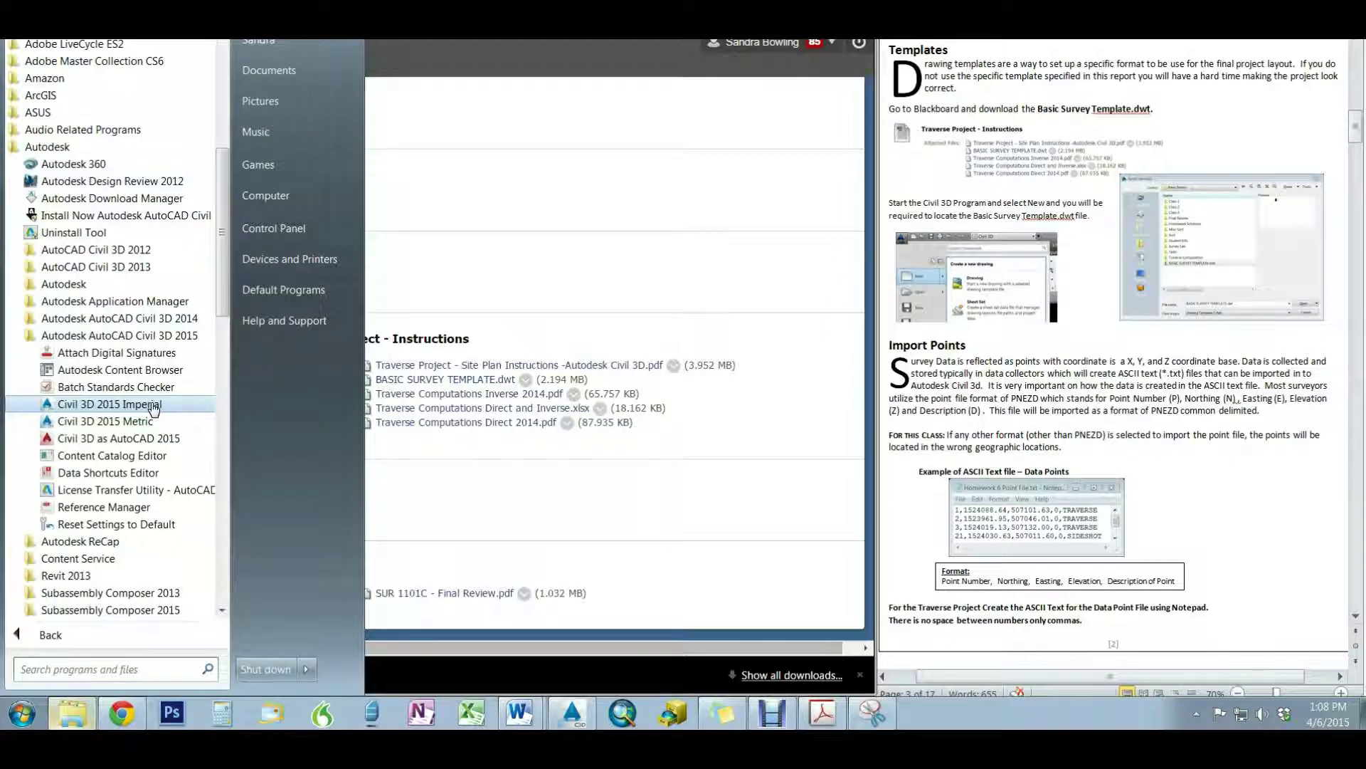
left_click(572, 717)
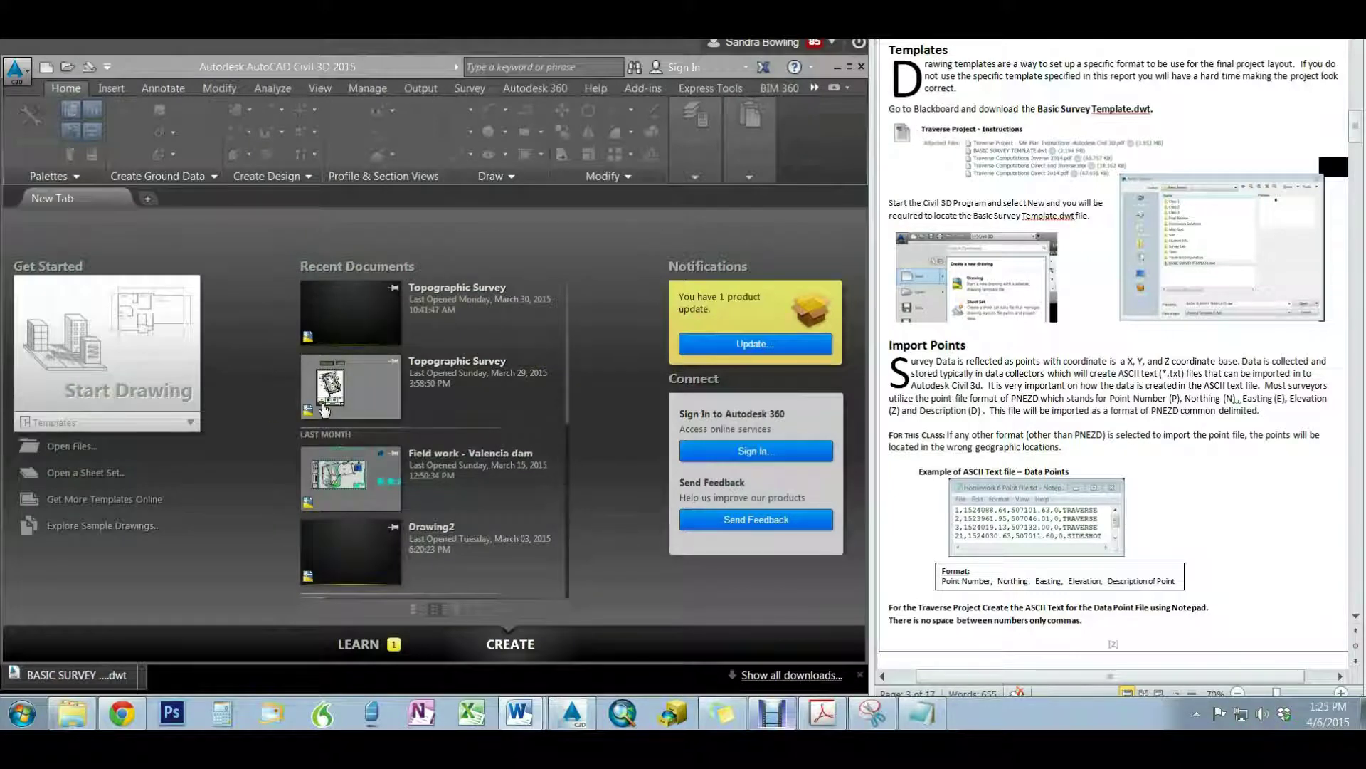
Create a new drawing from BASIC SURVEY TEMPLATE.dwt in the Basic Survey folder on the USB20FD (F:) drive
left_click(26, 78)
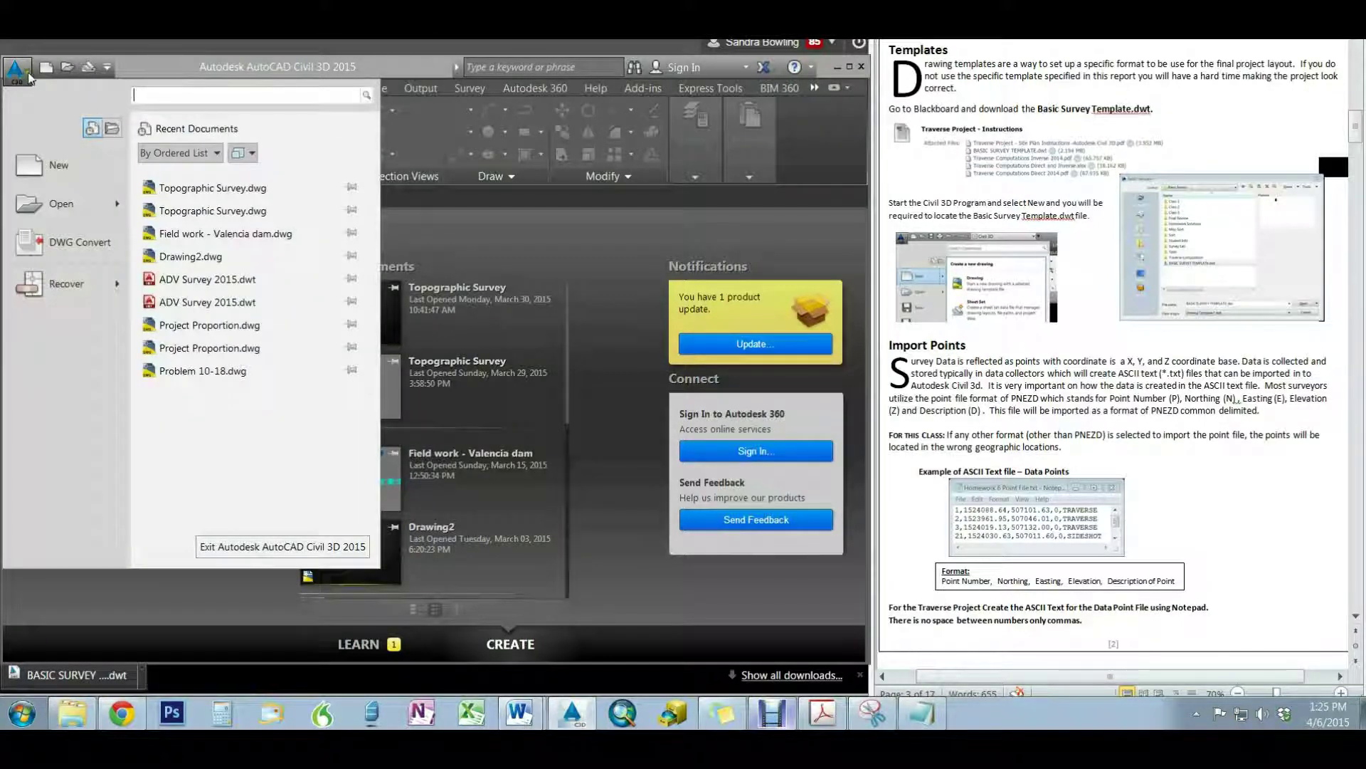
left_click(58, 167)
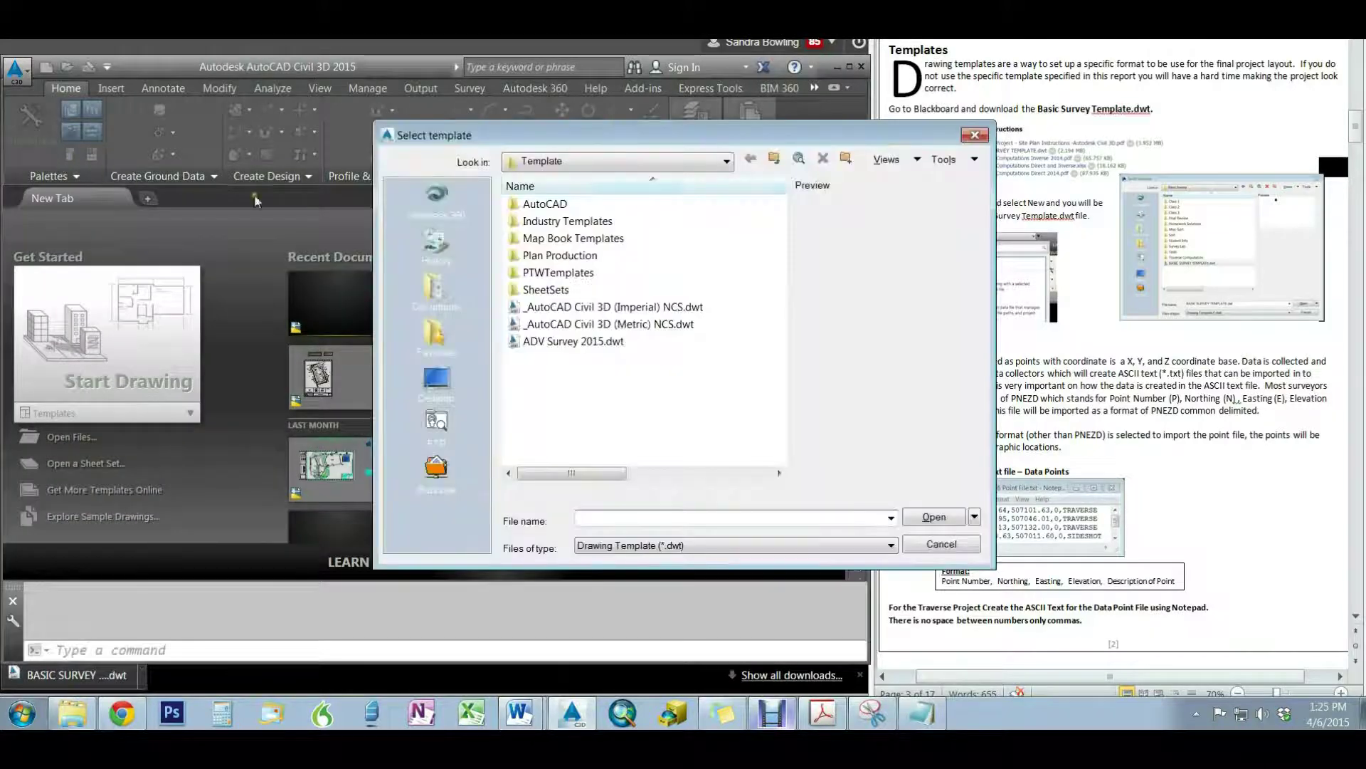
left_click(544, 162)
left_click(573, 358)
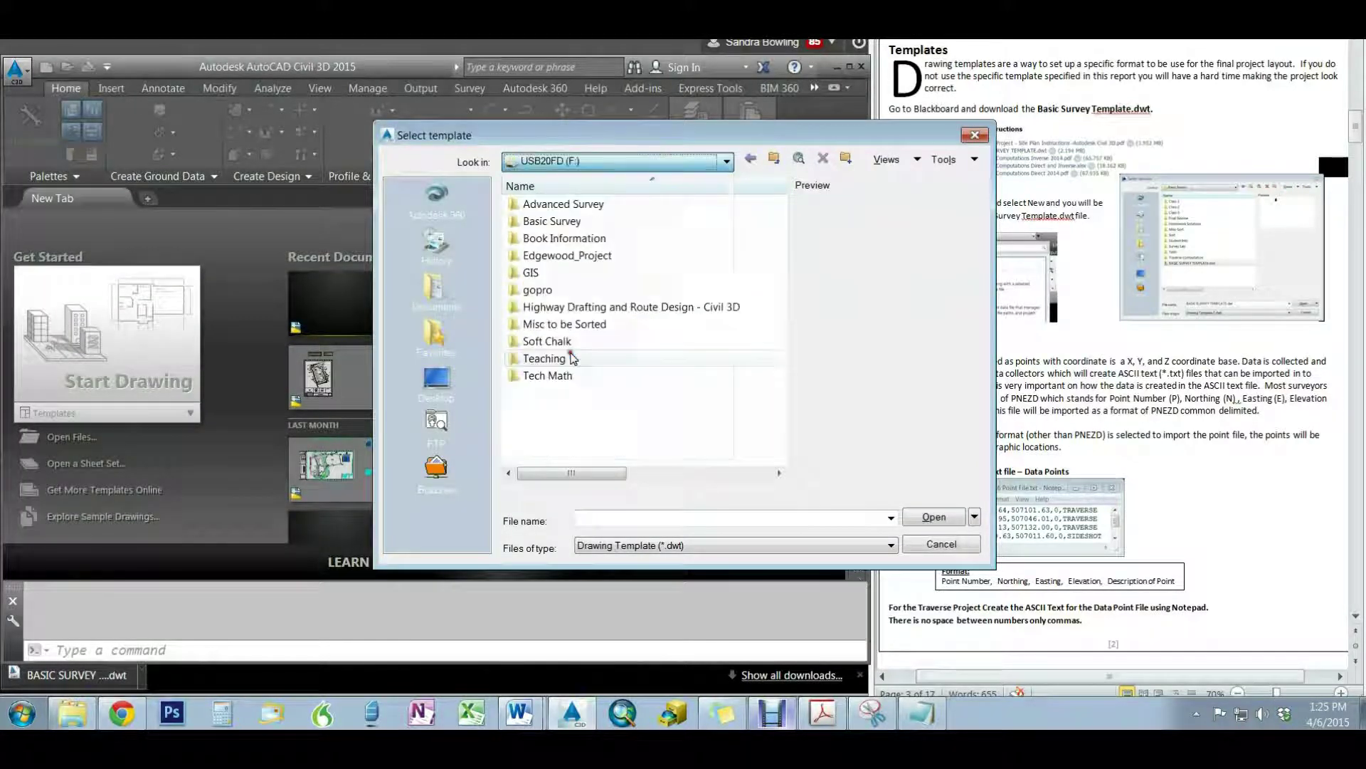
double_click(543, 222)
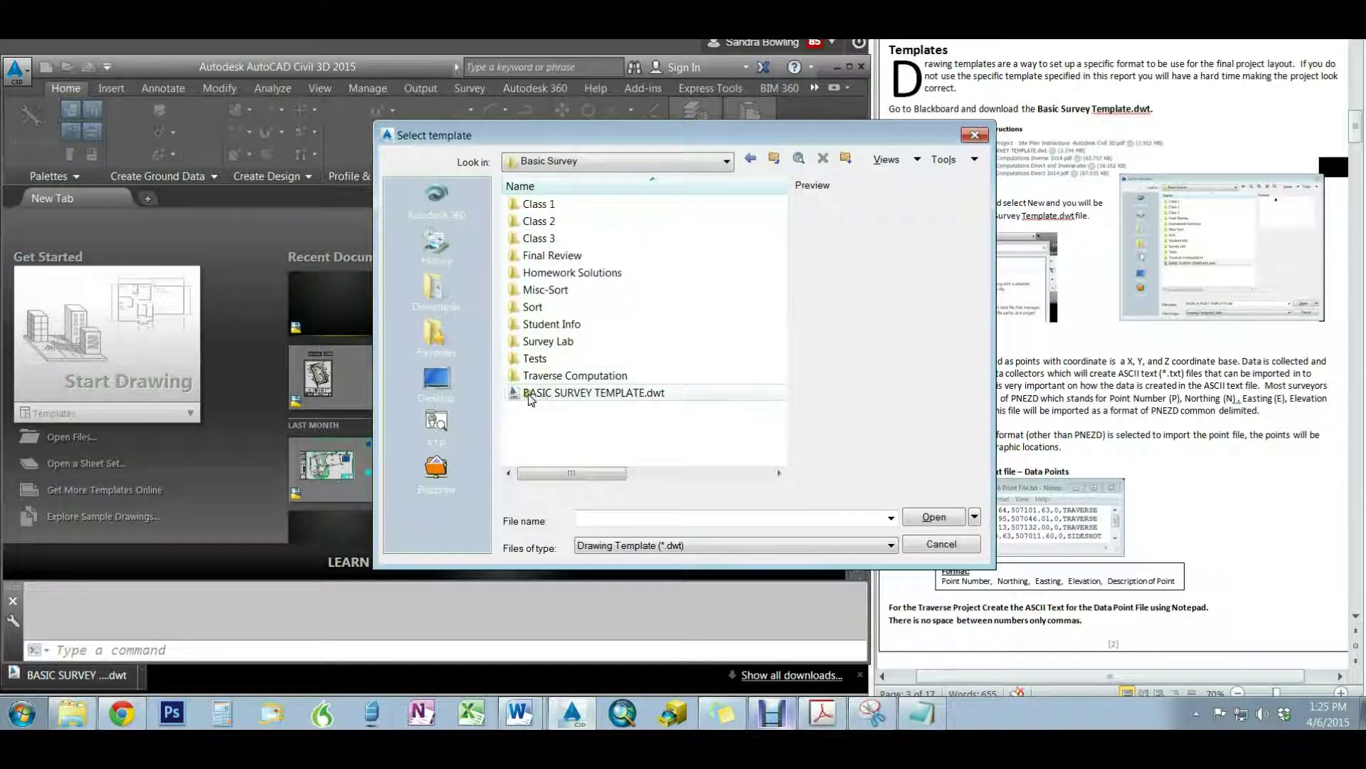
left_click(592, 396)
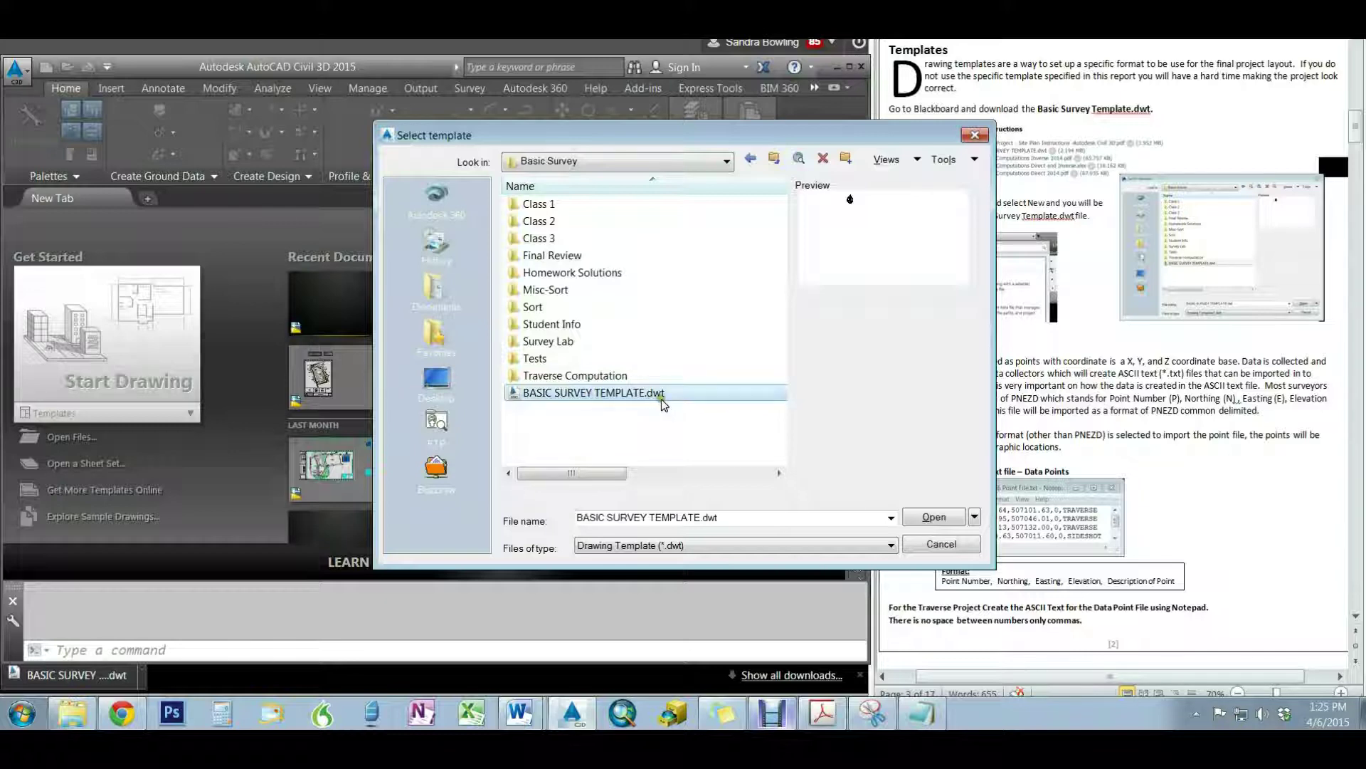
left_click(932, 517)
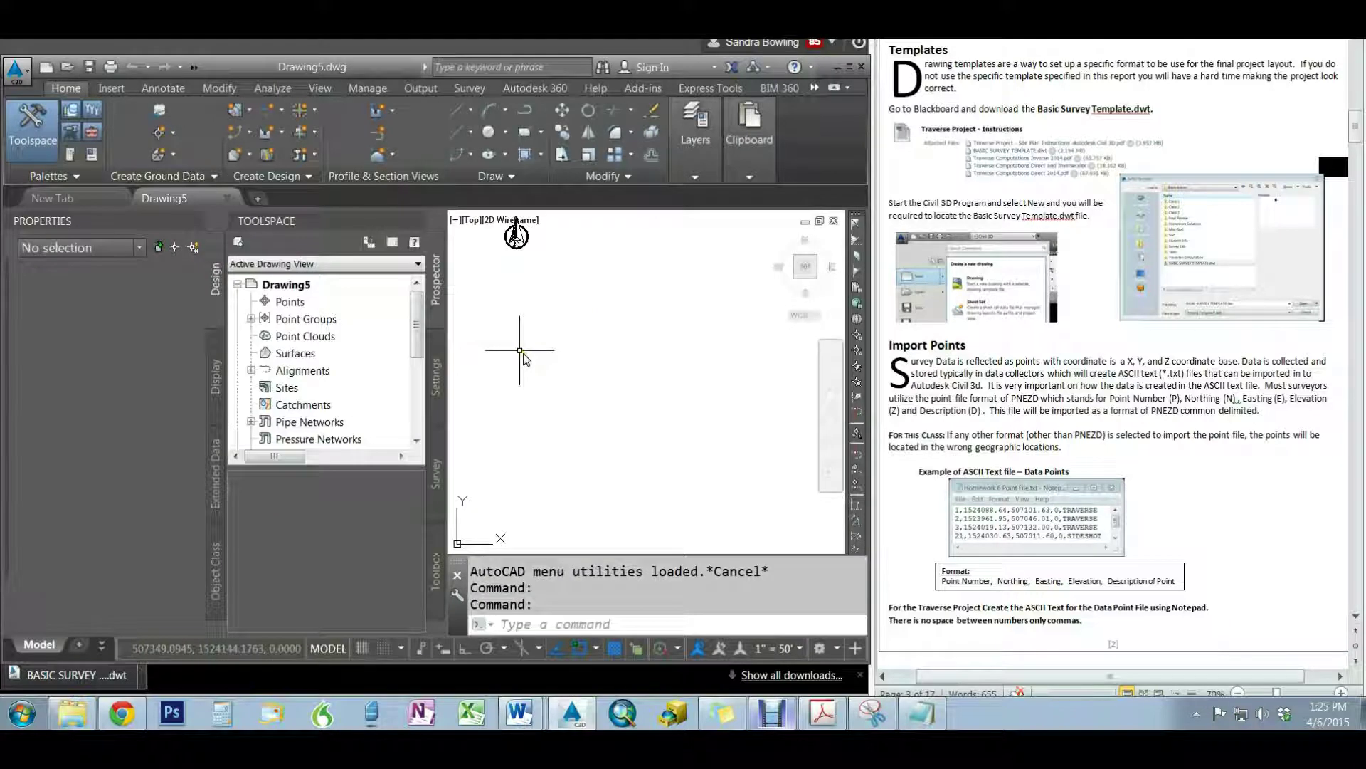
Hide the Toolspace palette and show it again
left_click(65, 89)
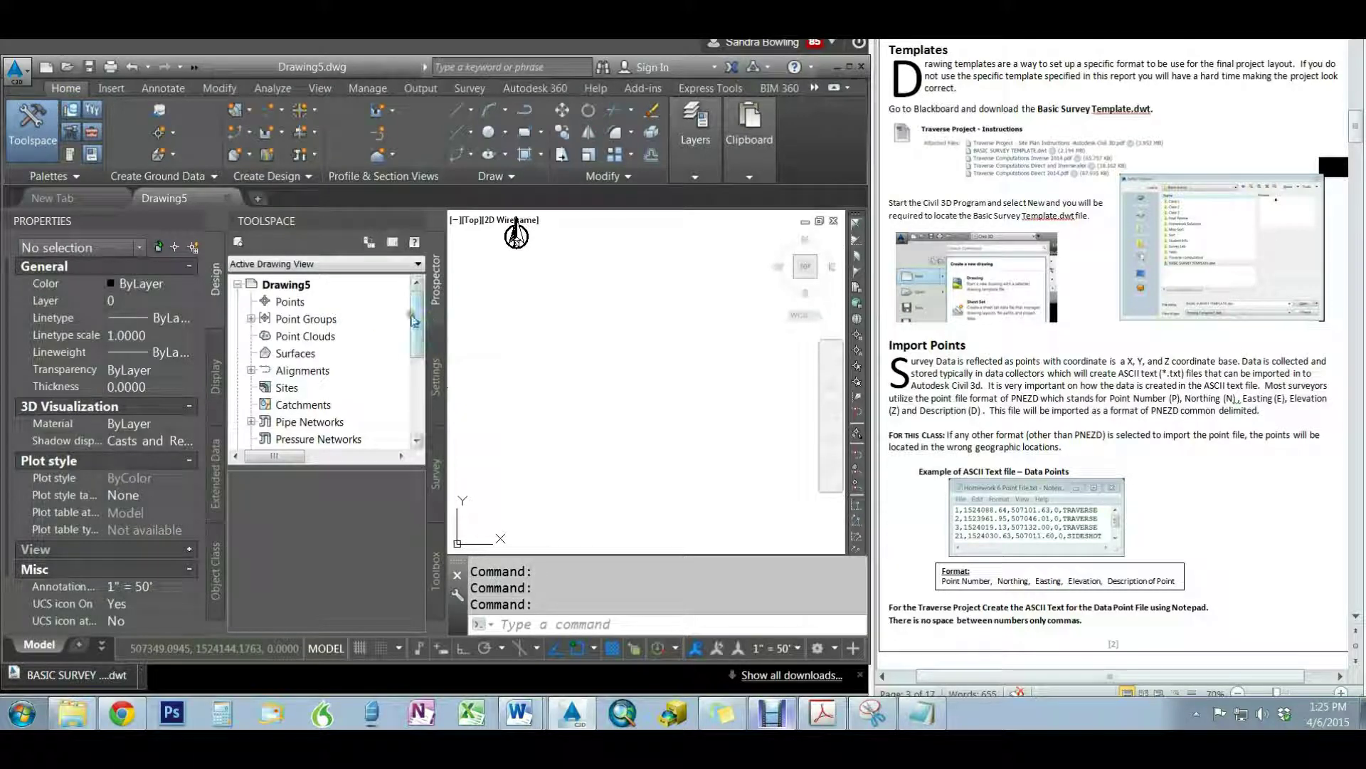
left_click(33, 133)
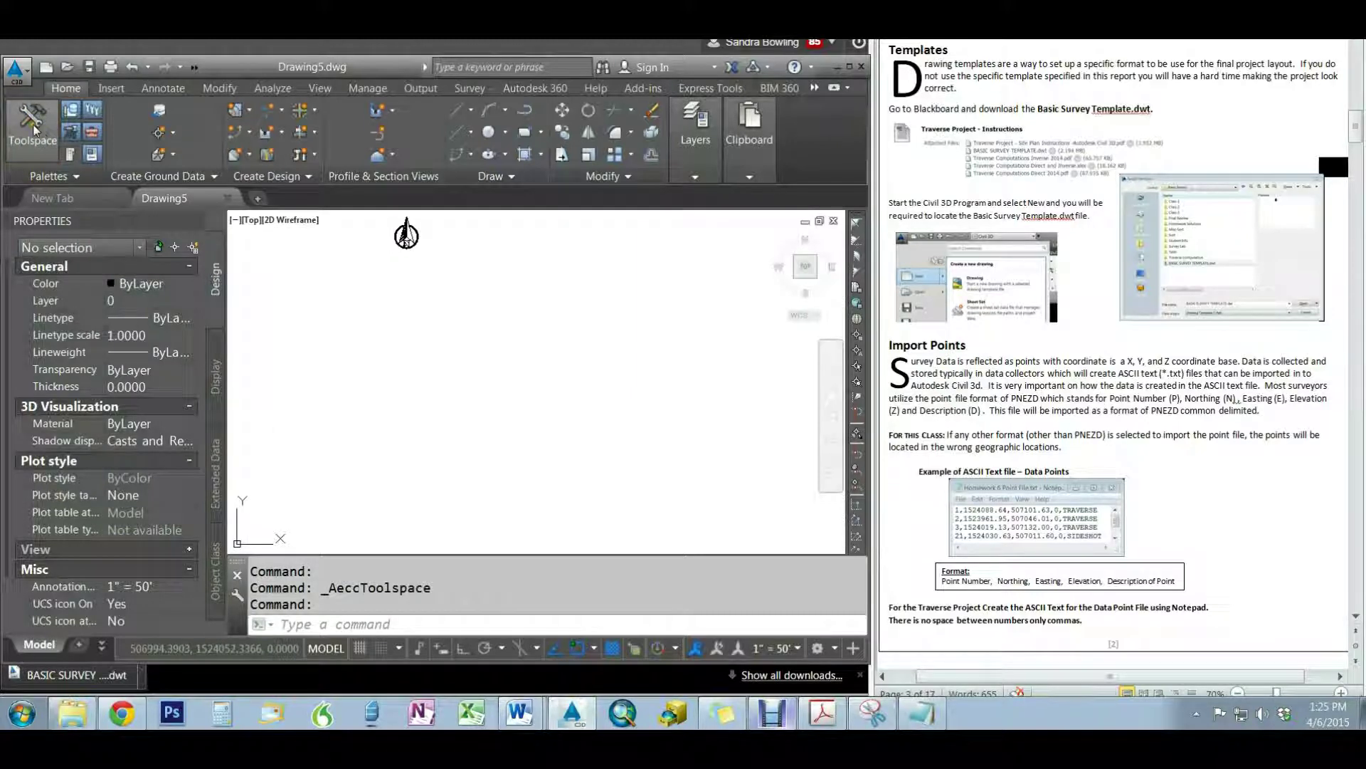
left_click(32, 126)
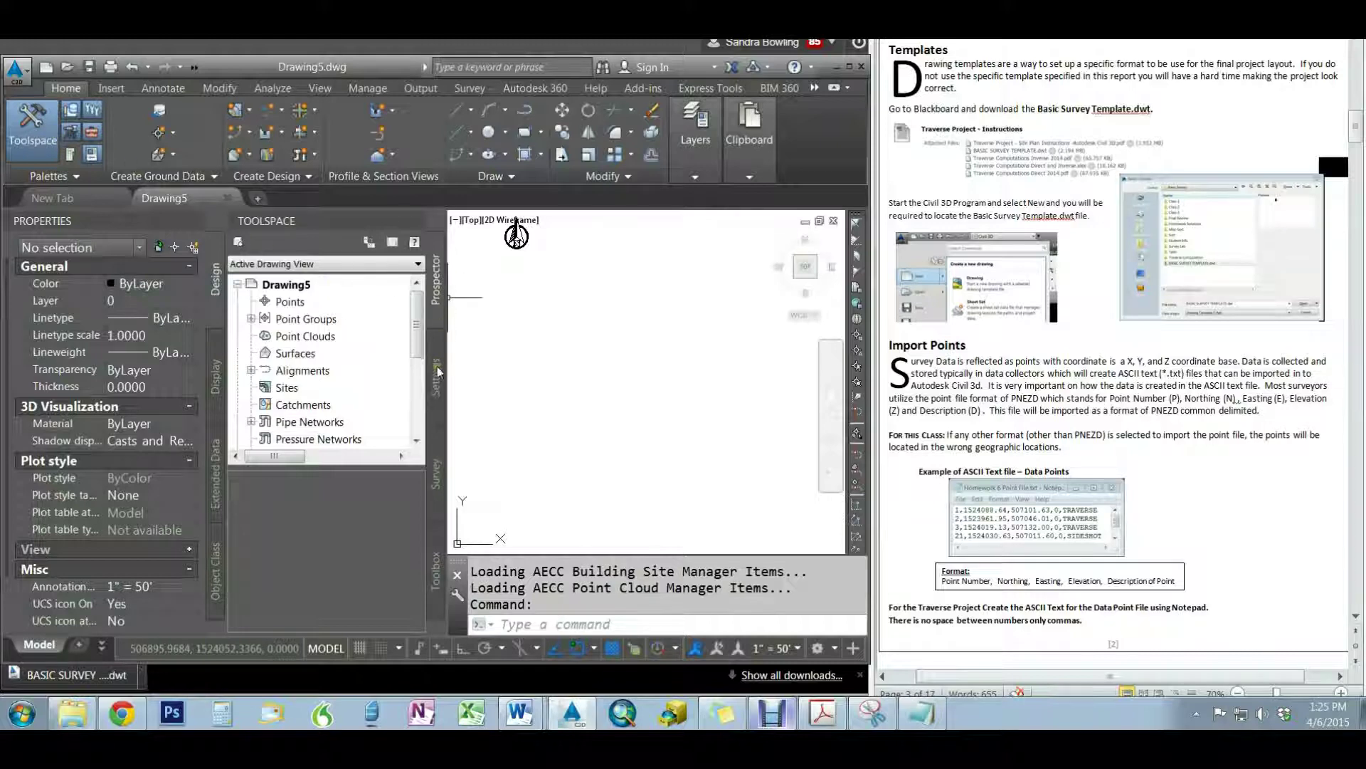
Examine the Toolspace's Toolbox, Survey, Settings and Prospector views, including the setting categories under Surface and Point
left_click(436, 569)
left_click(436, 473)
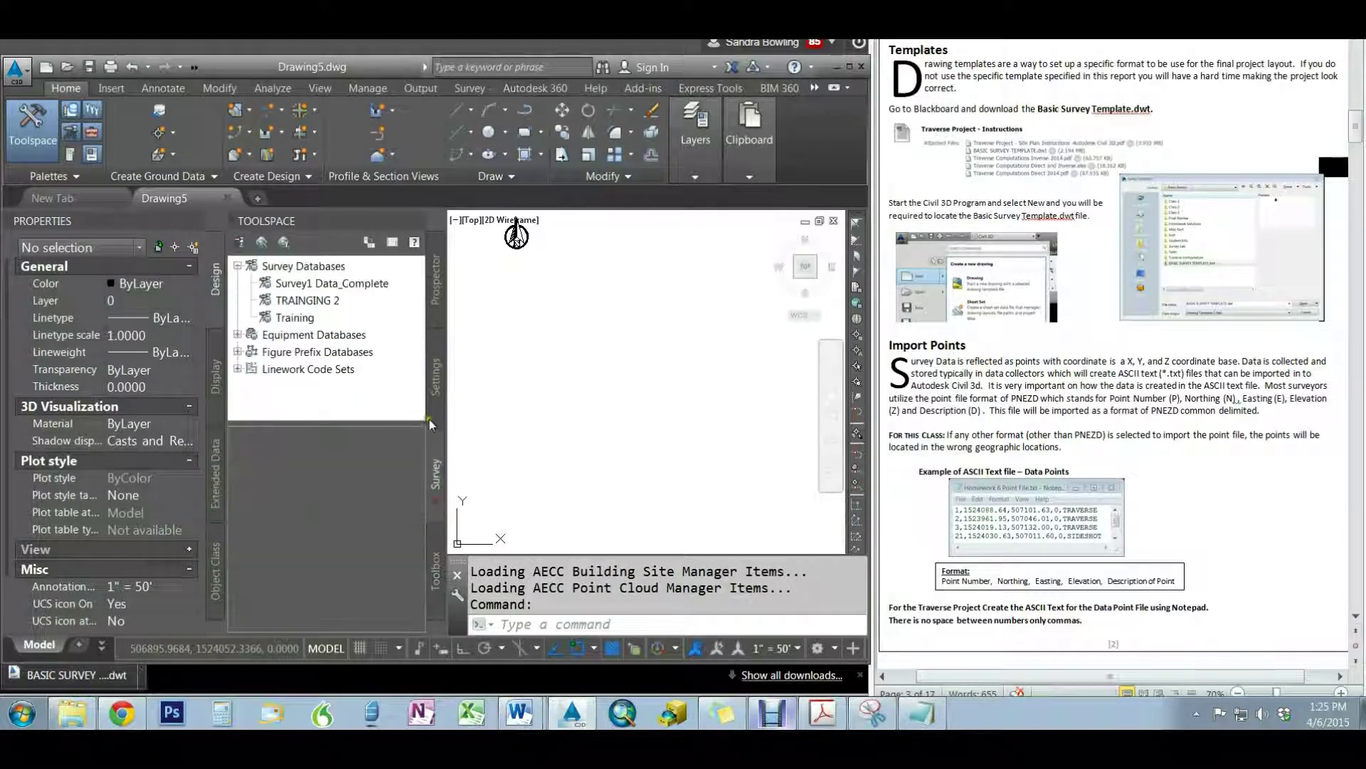
left_click(437, 390)
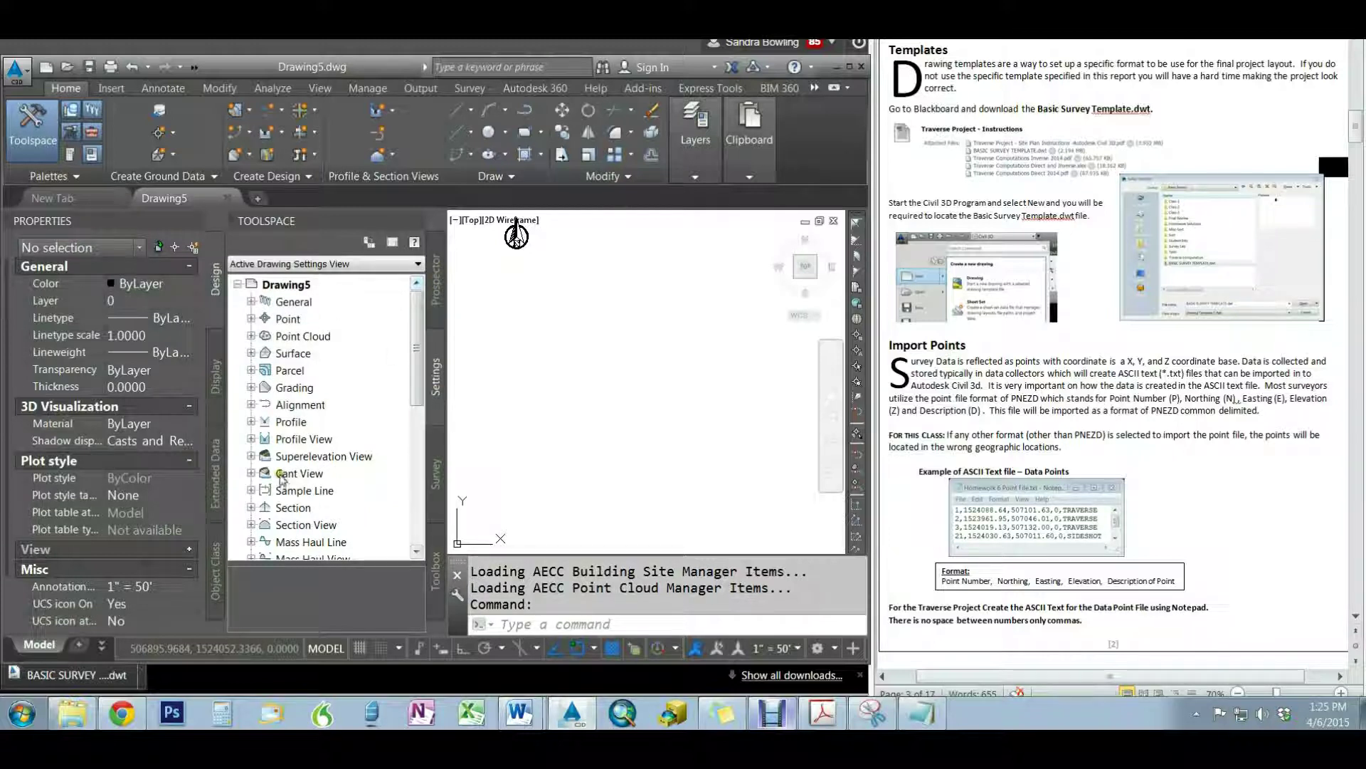
left_click(296, 356)
left_click(303, 405)
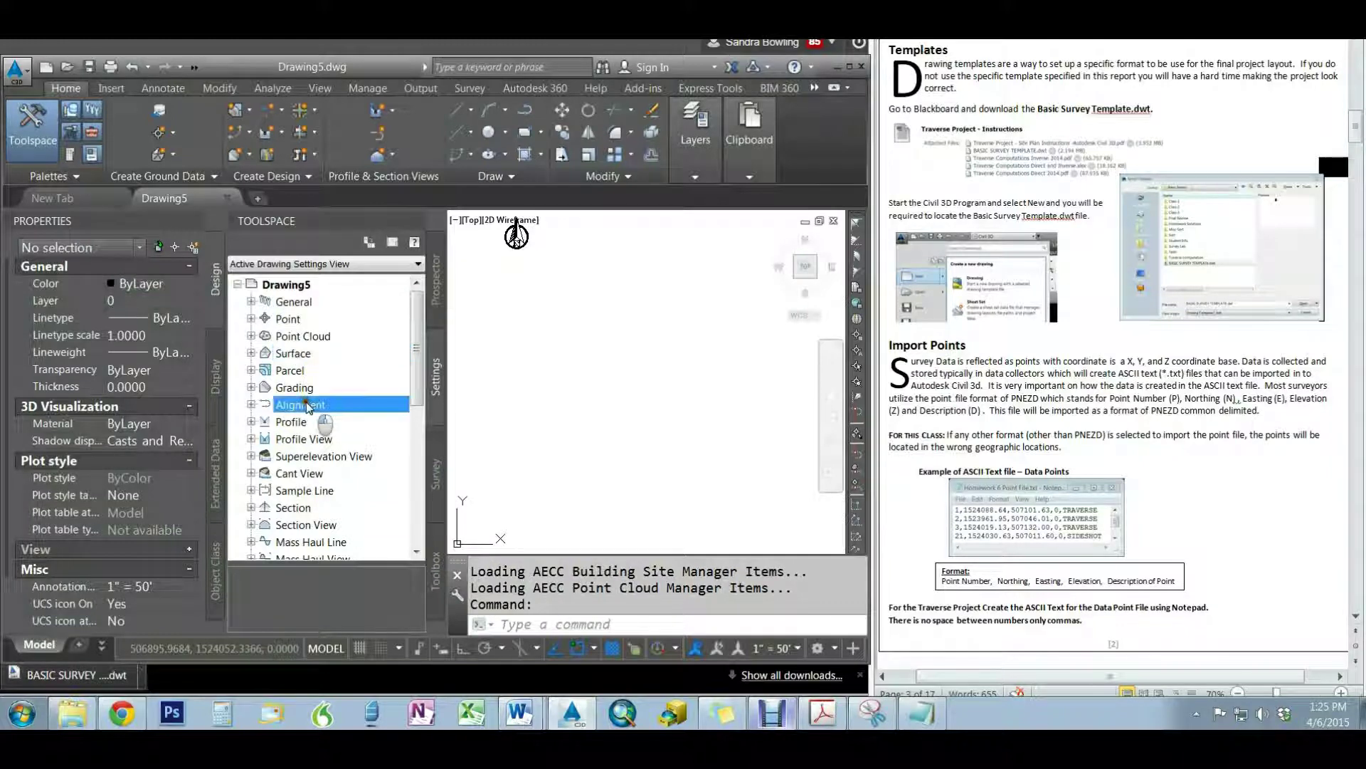
left_click(304, 423)
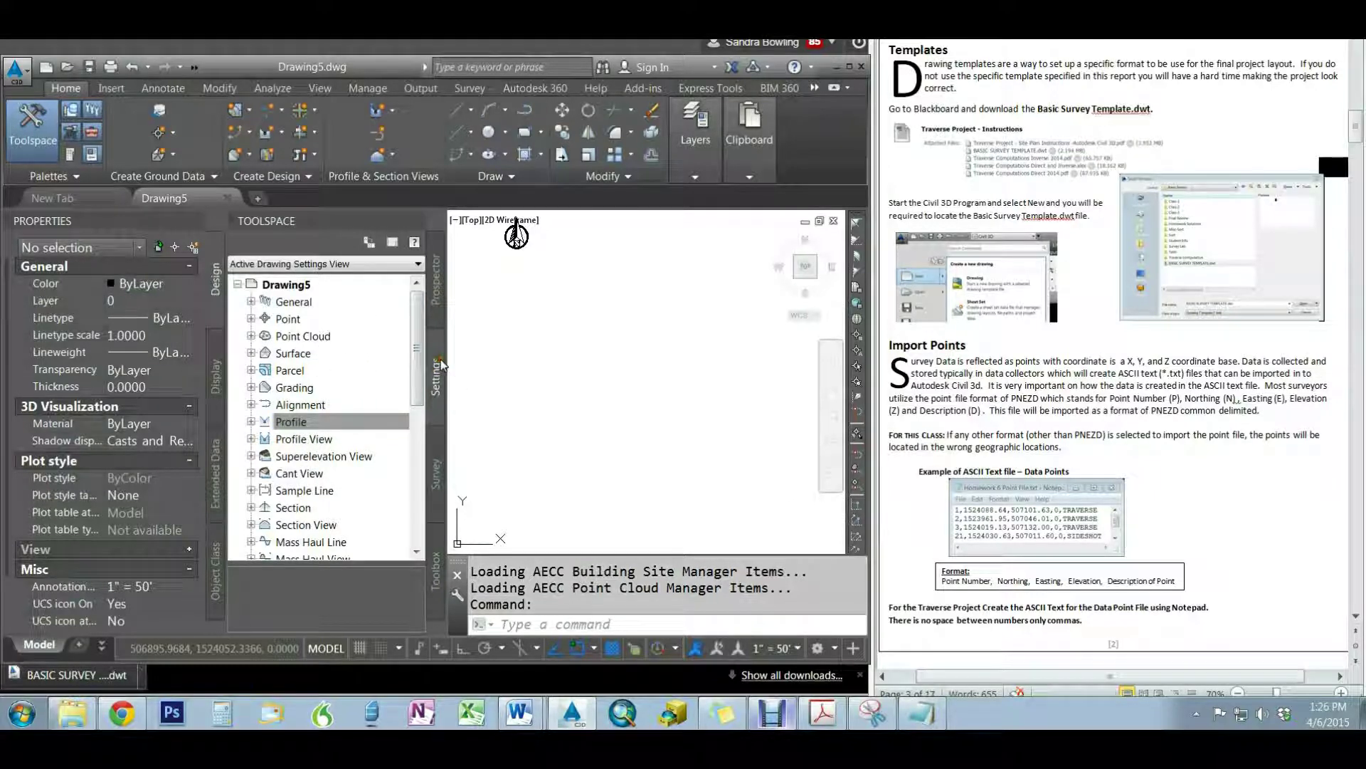
left_click(440, 307)
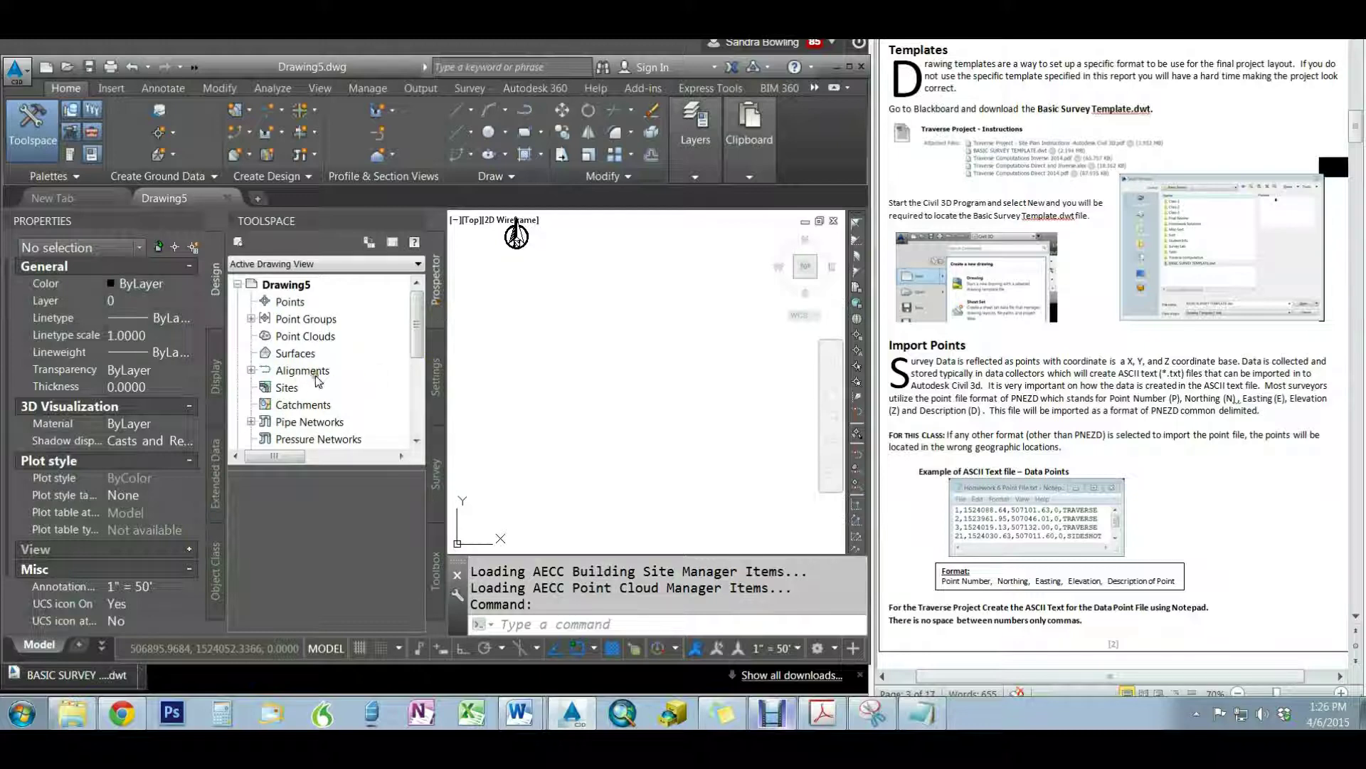
left_click(437, 381)
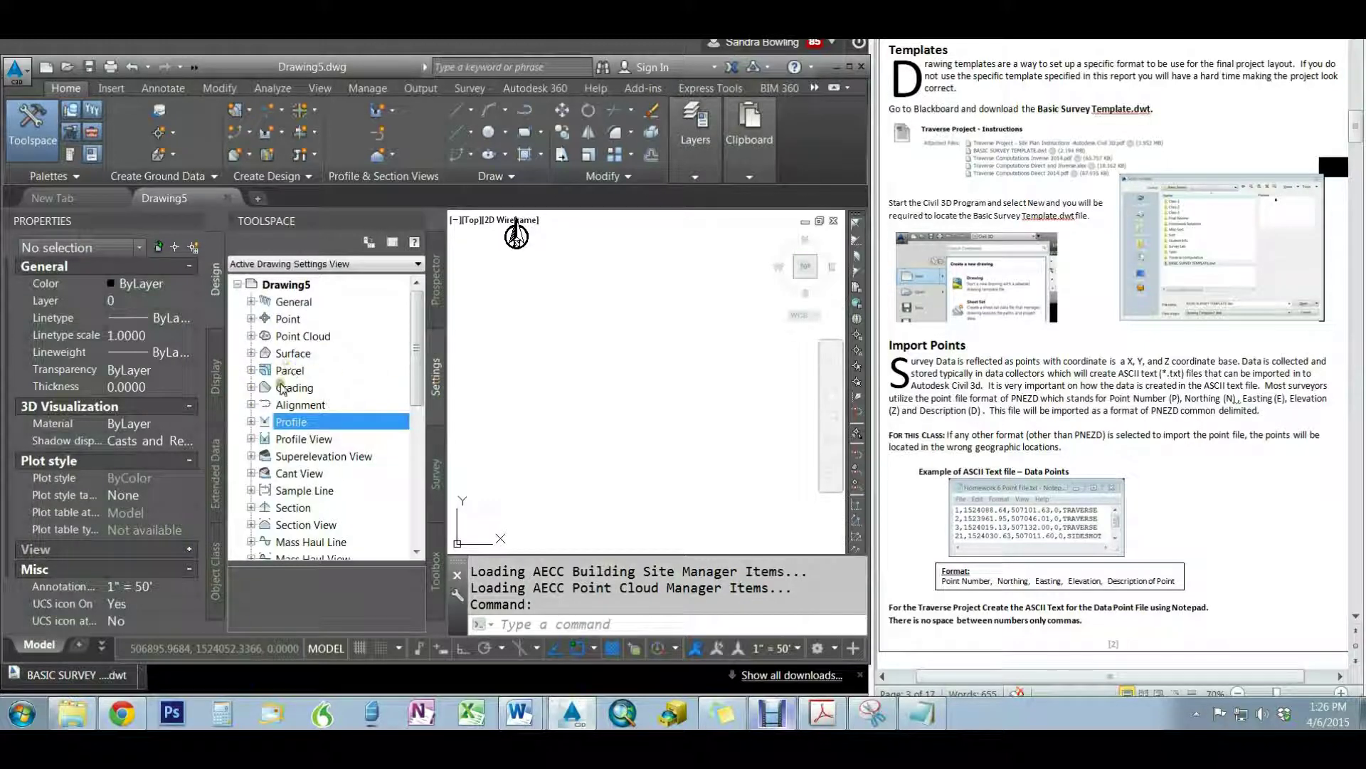
left_click(252, 354)
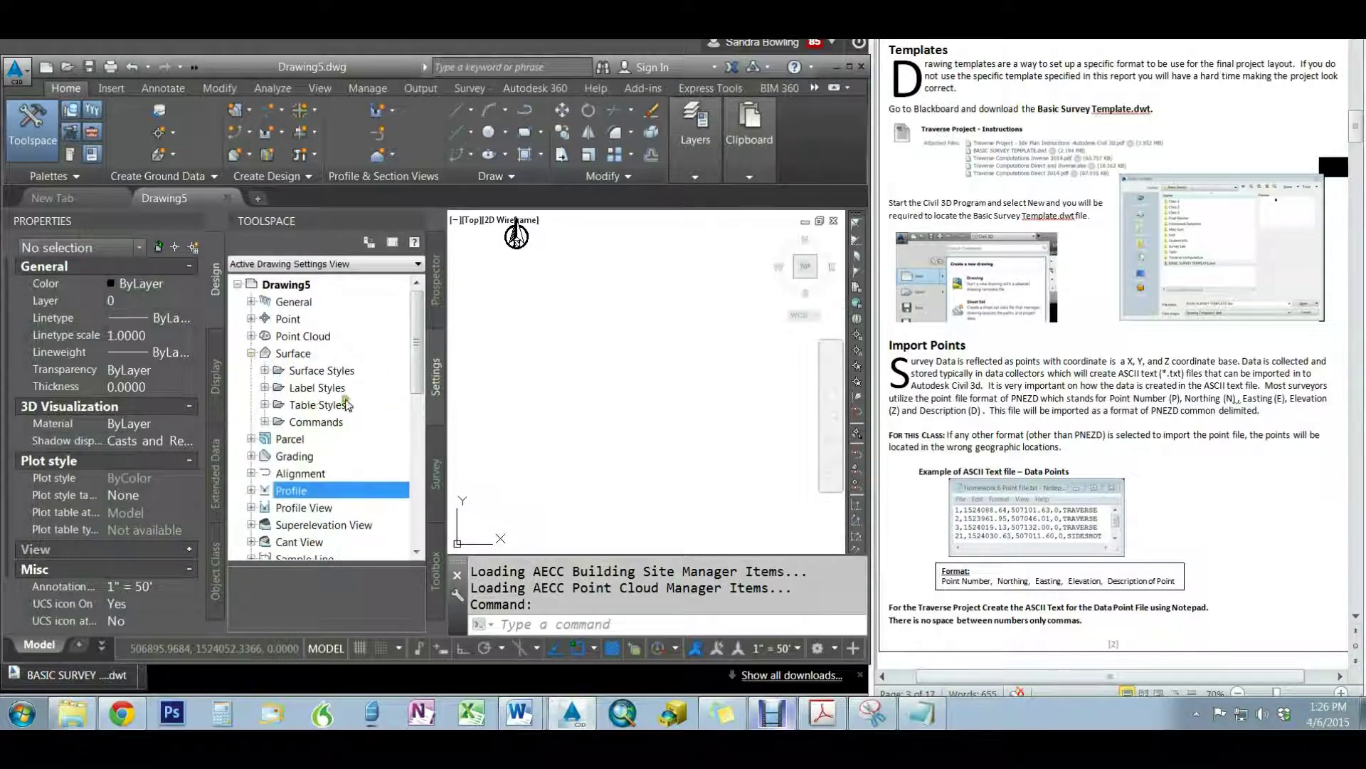
left_click(252, 353)
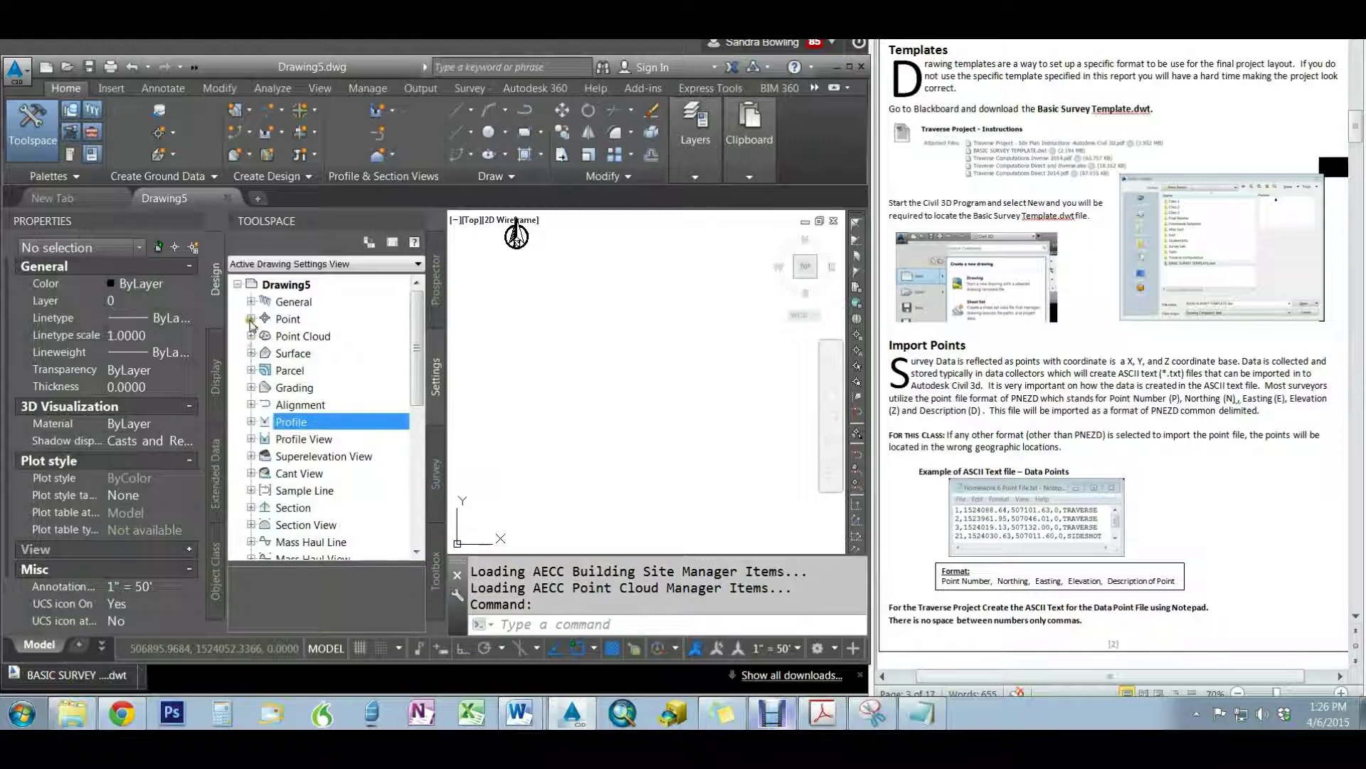
left_click(251, 319)
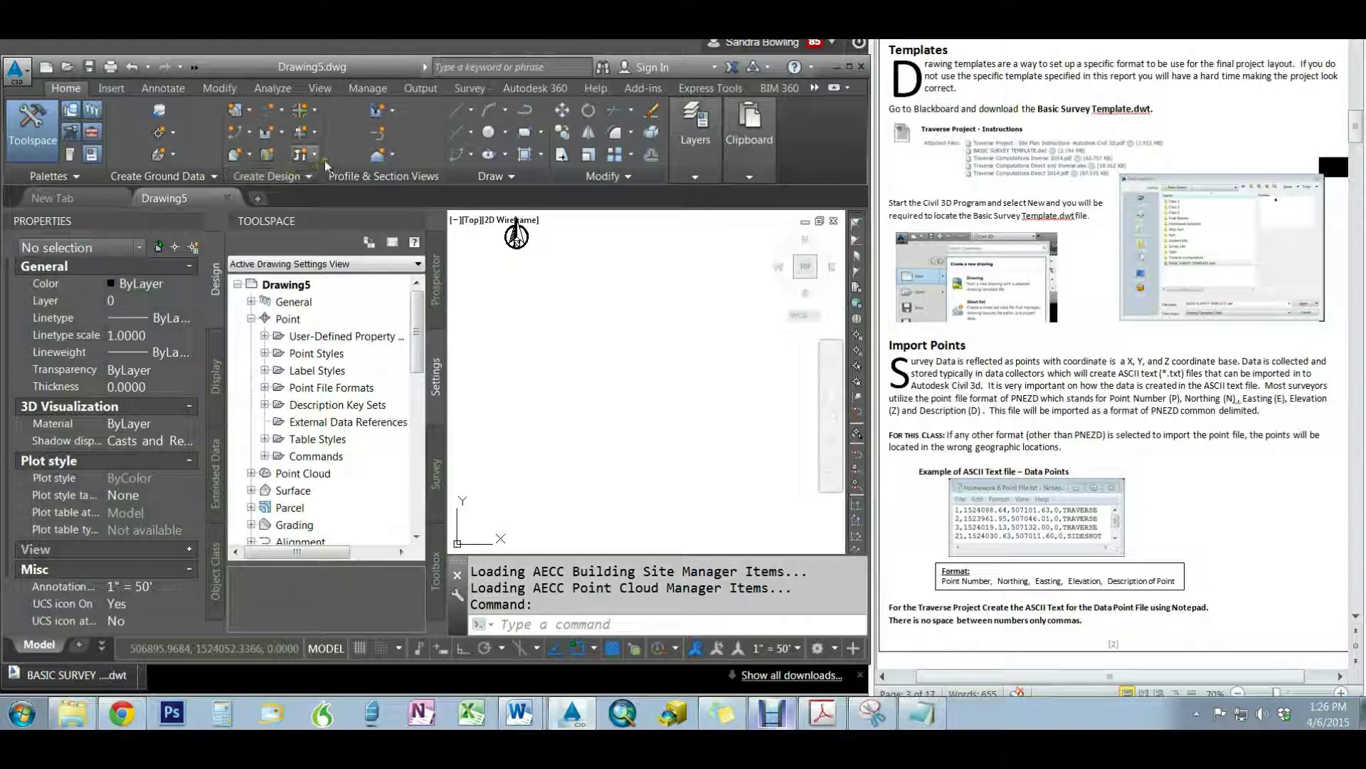
left_click(164, 175)
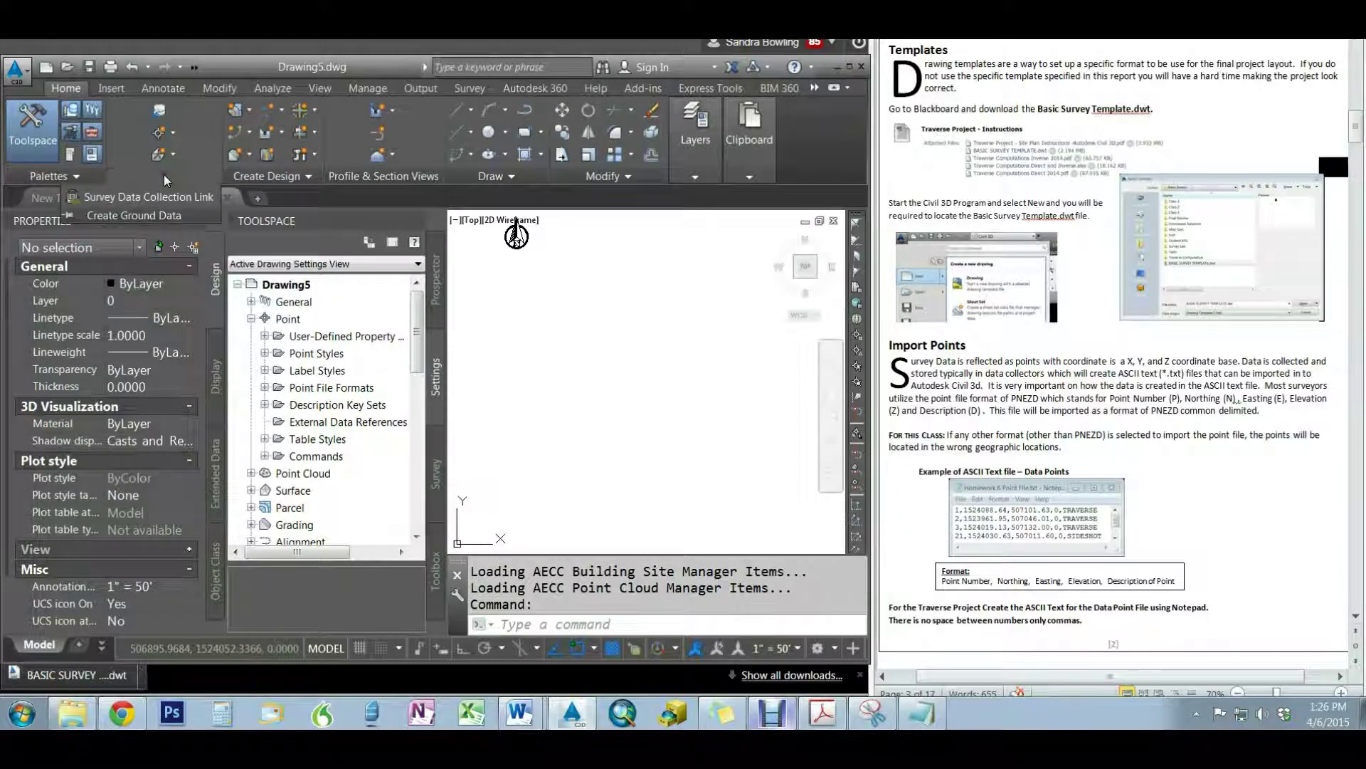
left_click(269, 177)
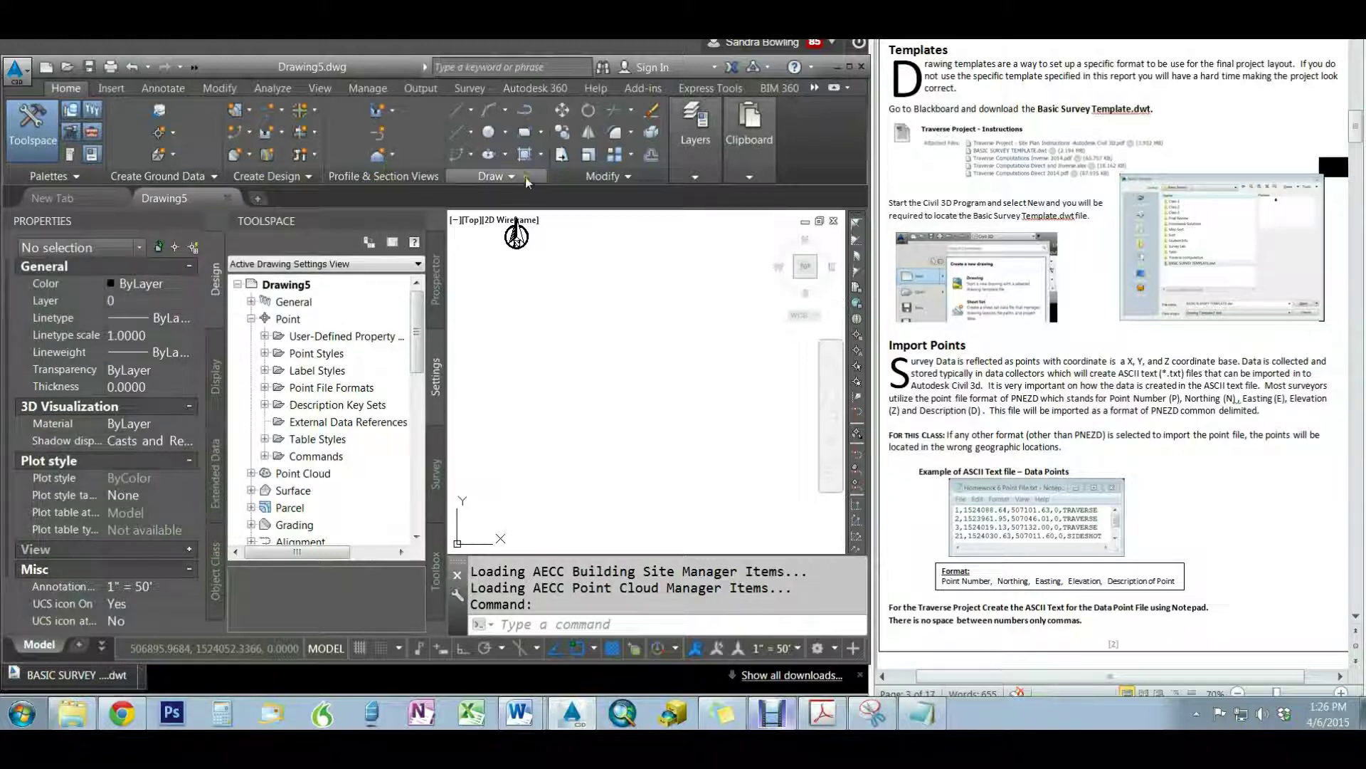
left_click(165, 88)
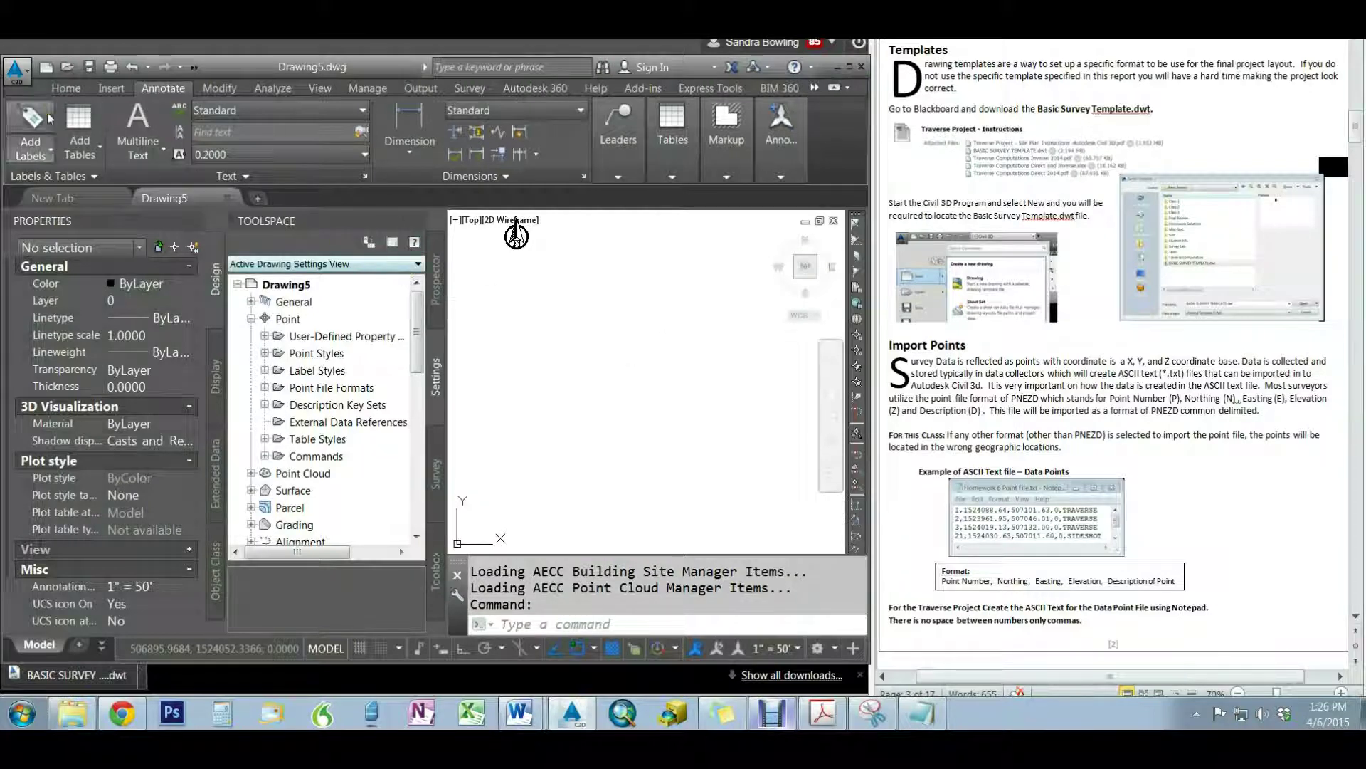
left_click(110, 88)
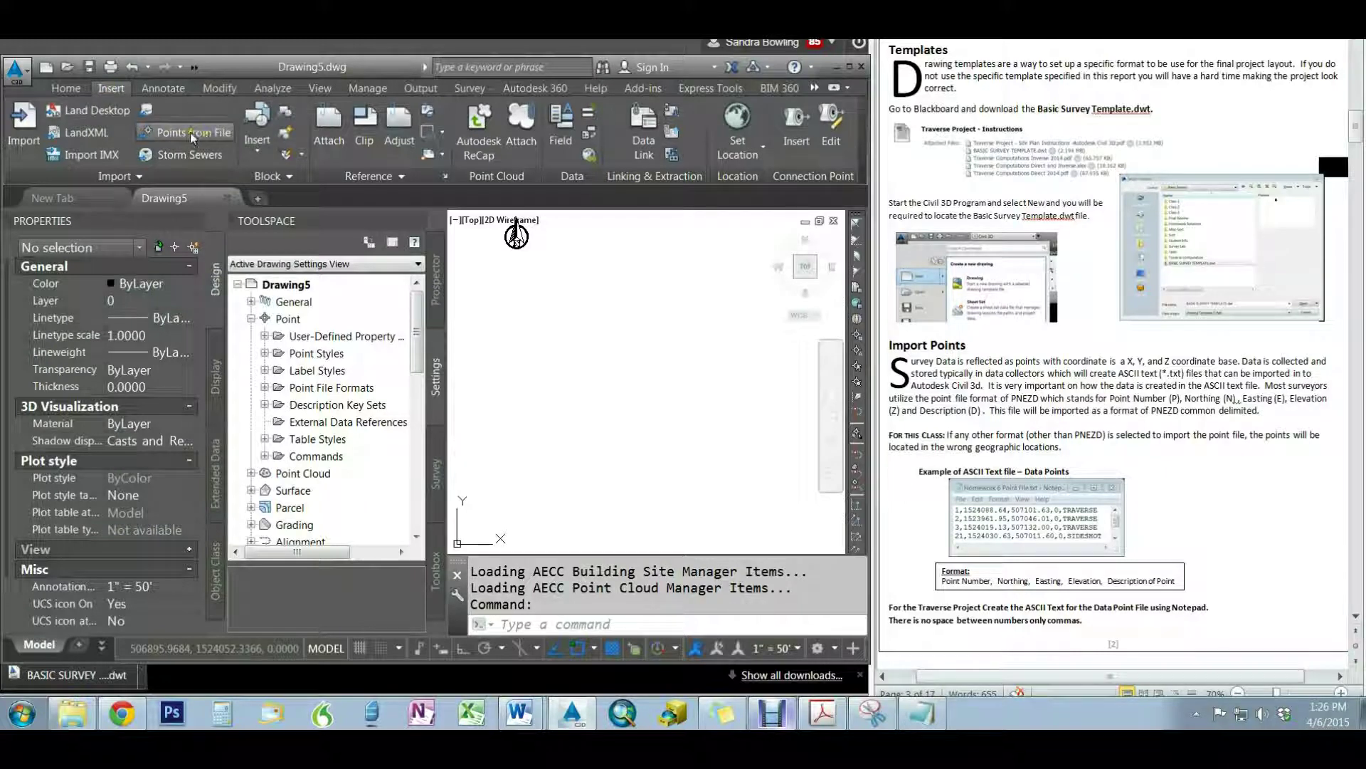
left_click(149, 133)
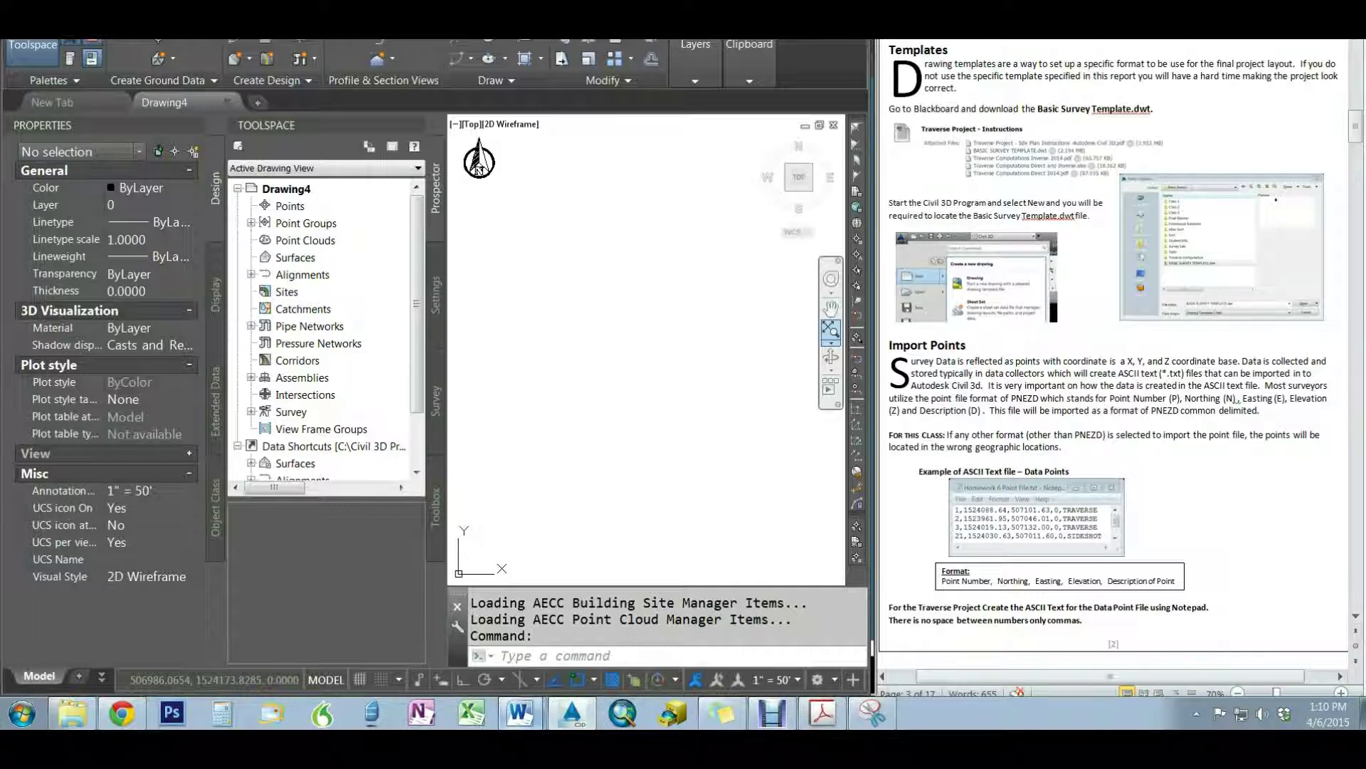
Bring up the traverse computations and the coordinate sketch in Word, and place the two sticky notes of point coordinates below the sketch
left_click(522, 719)
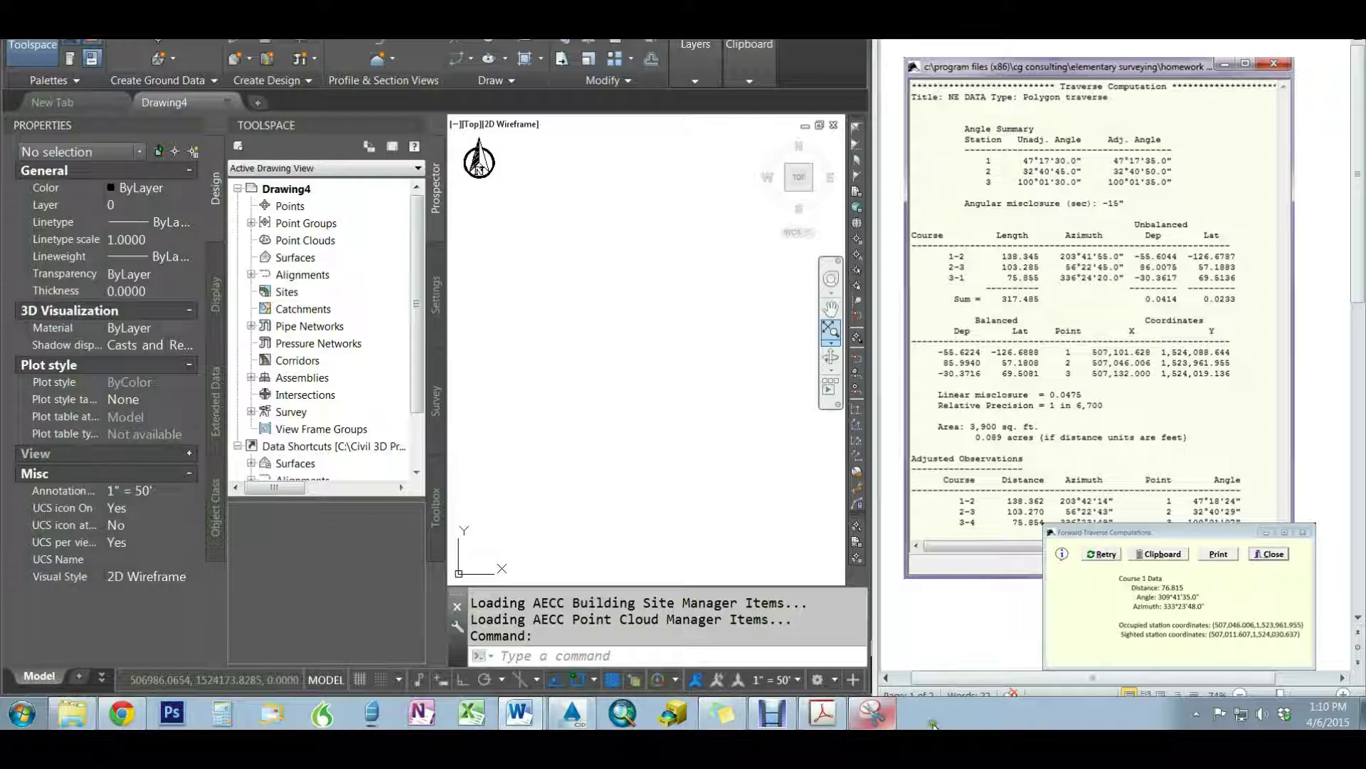
left_click(873, 714)
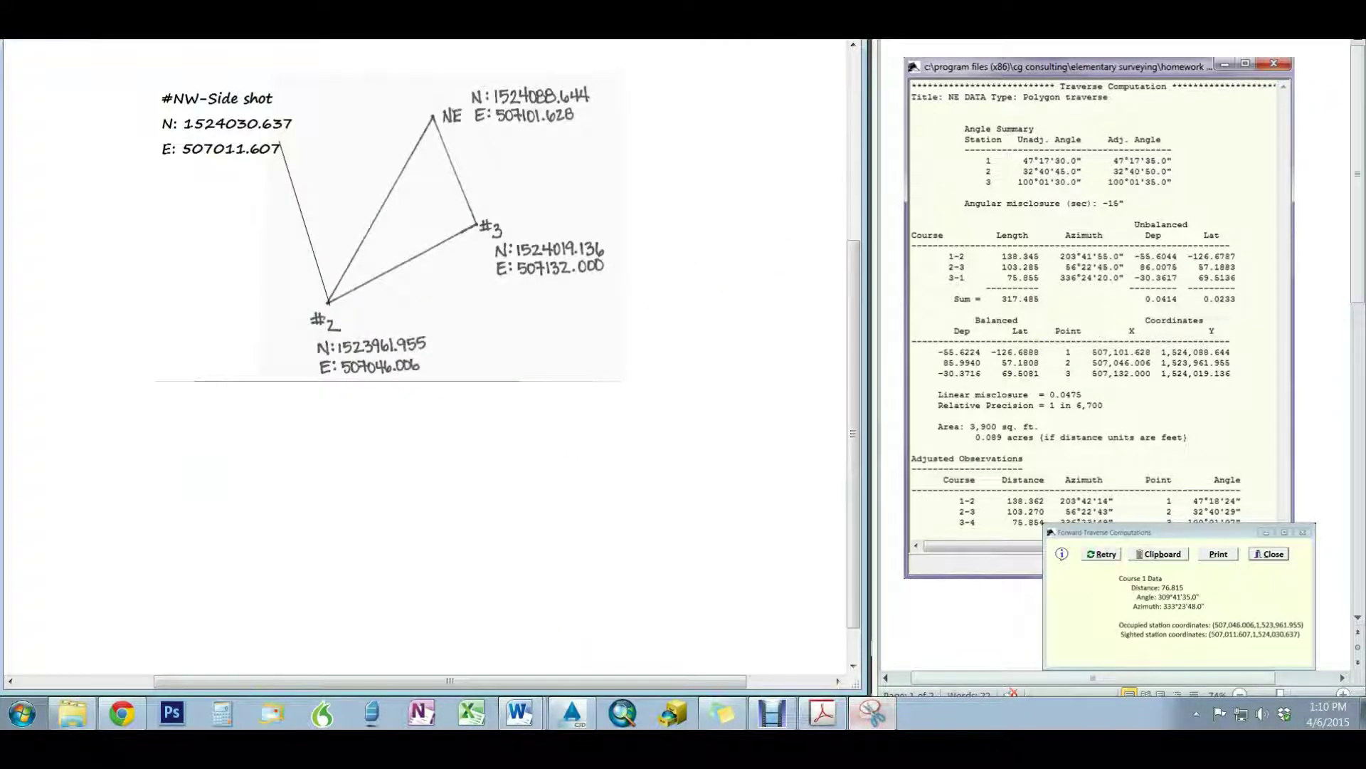
left_click(727, 716)
left_click_drag(216, 688, 191, 439)
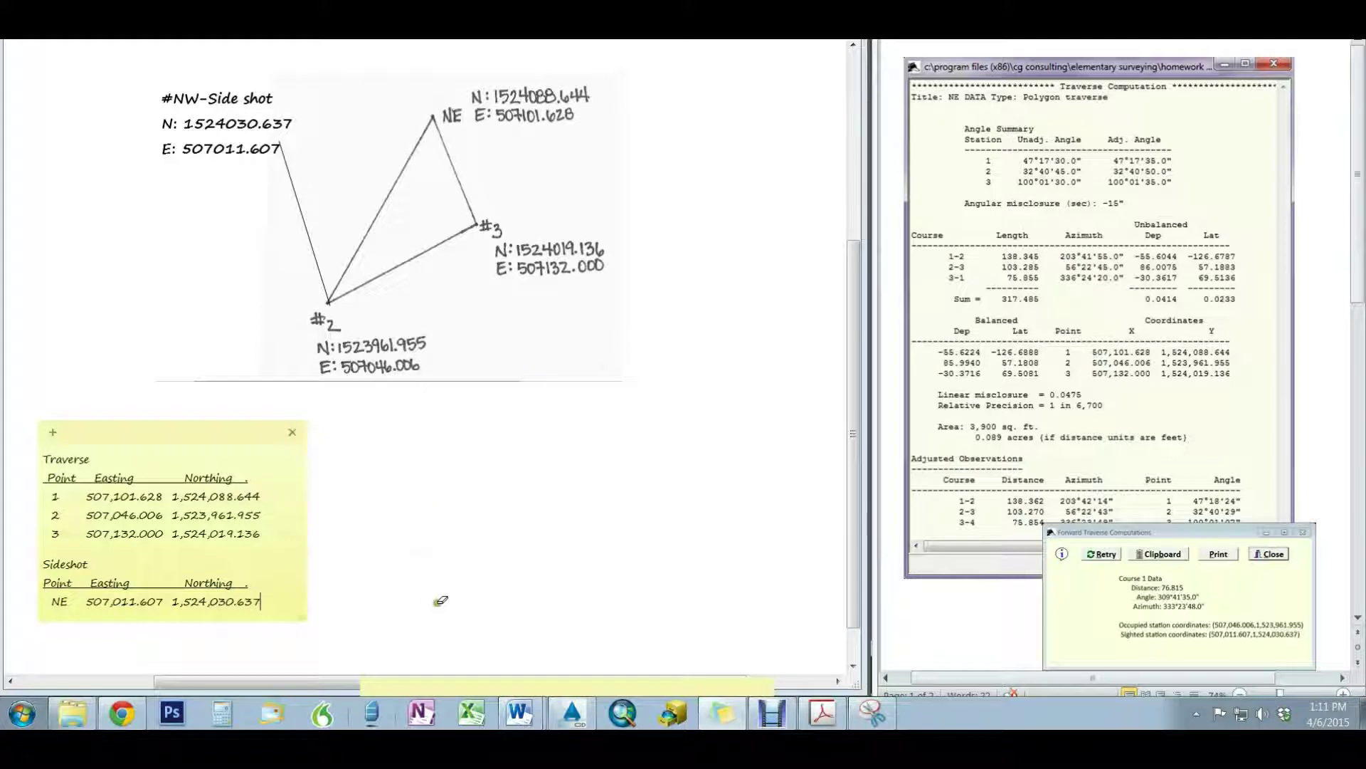
left_click(473, 681)
left_click_drag(473, 682, 463, 468)
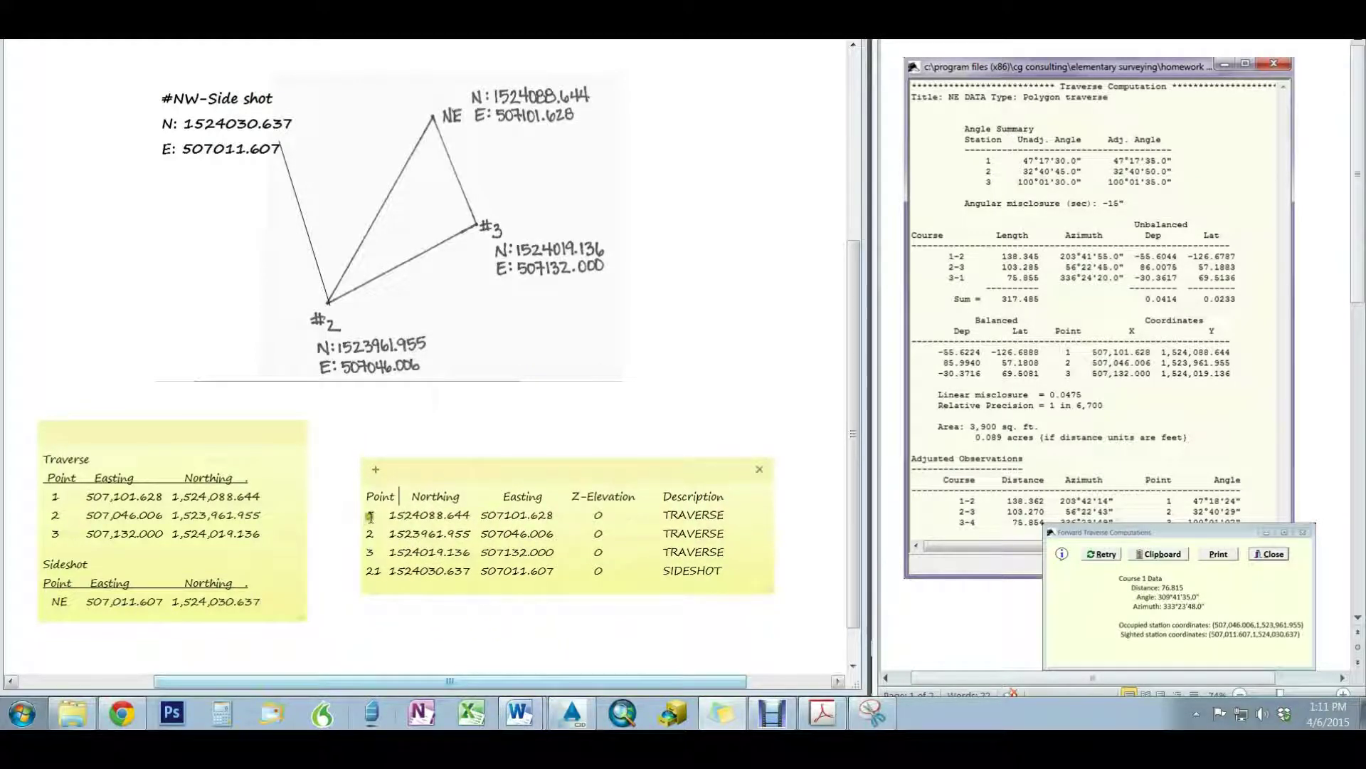
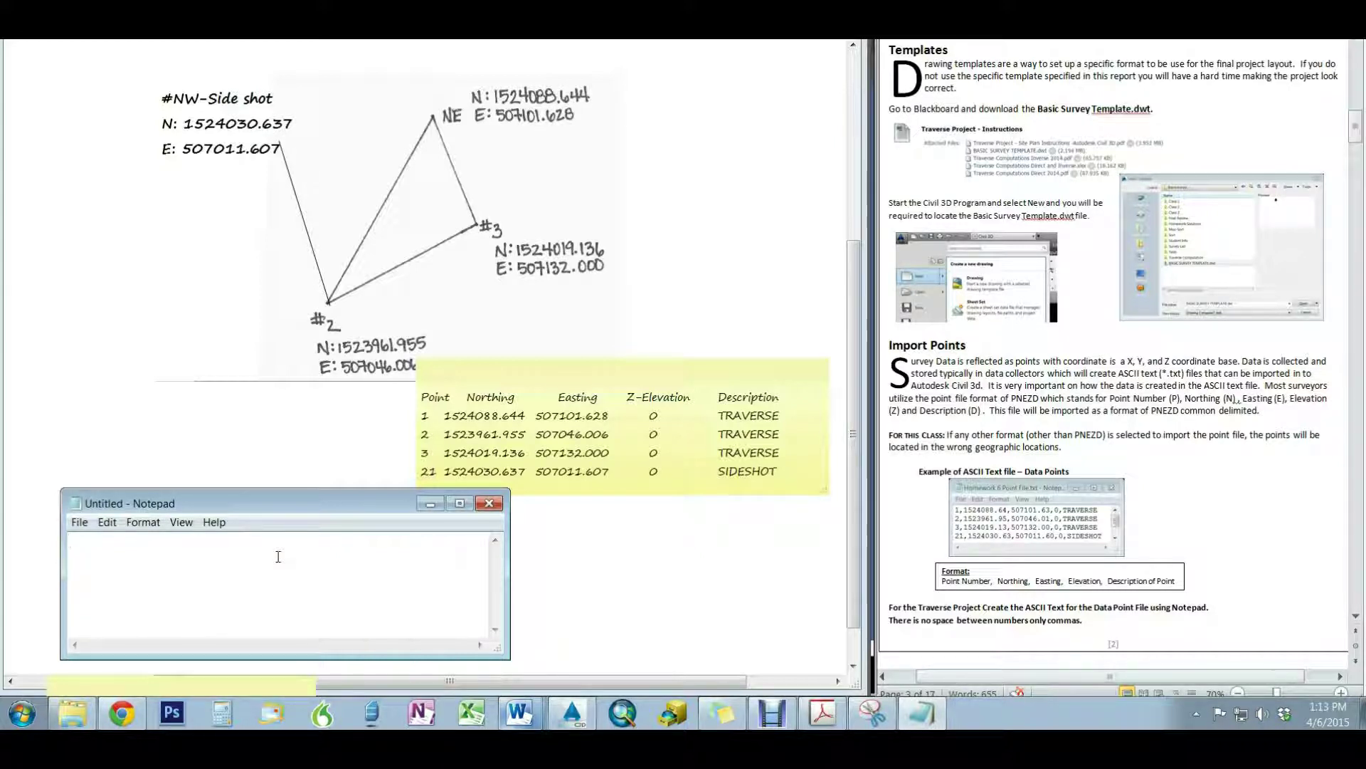
Enter the first point line in the empty Notepad file: 1,1524088.644,507101.628,0,TRAVERSE
left_click_drag(343, 510, 336, 523)
type("1")
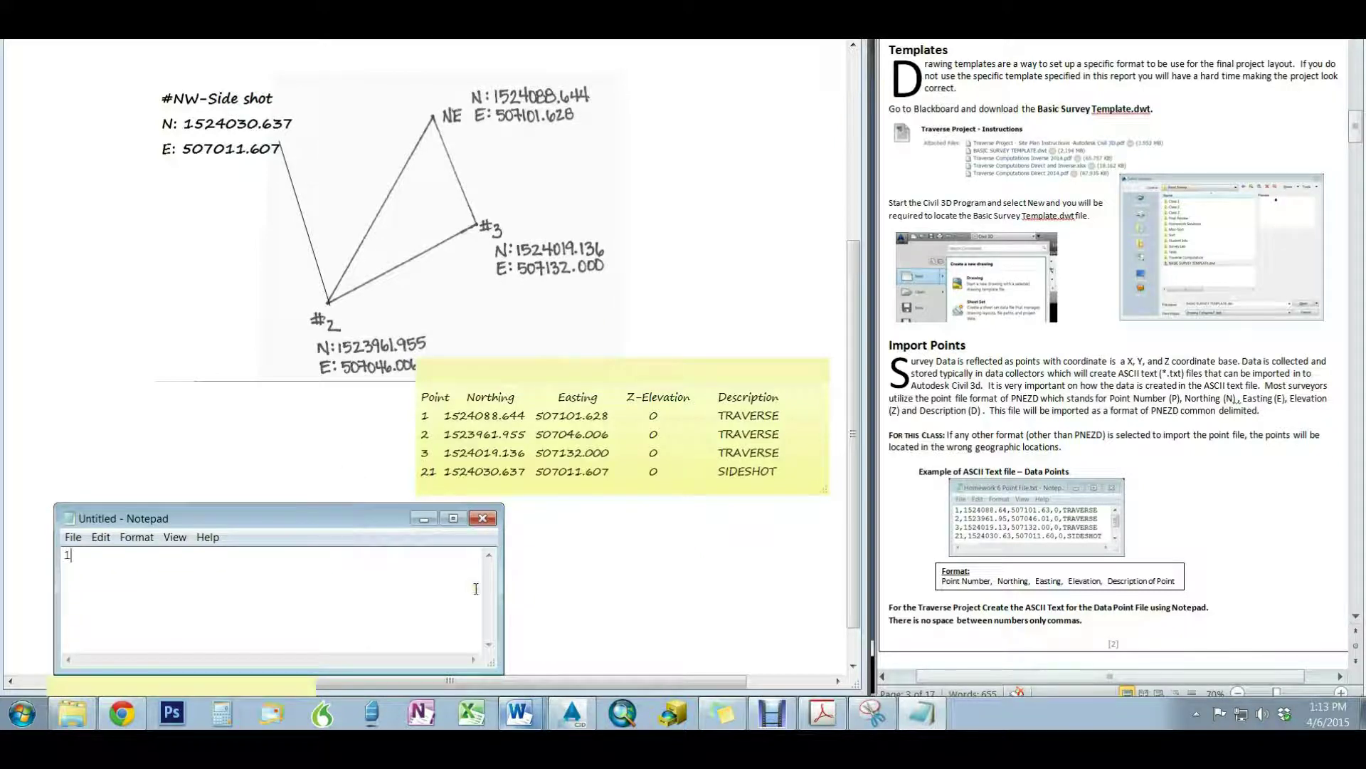
type(",1524088.644,")
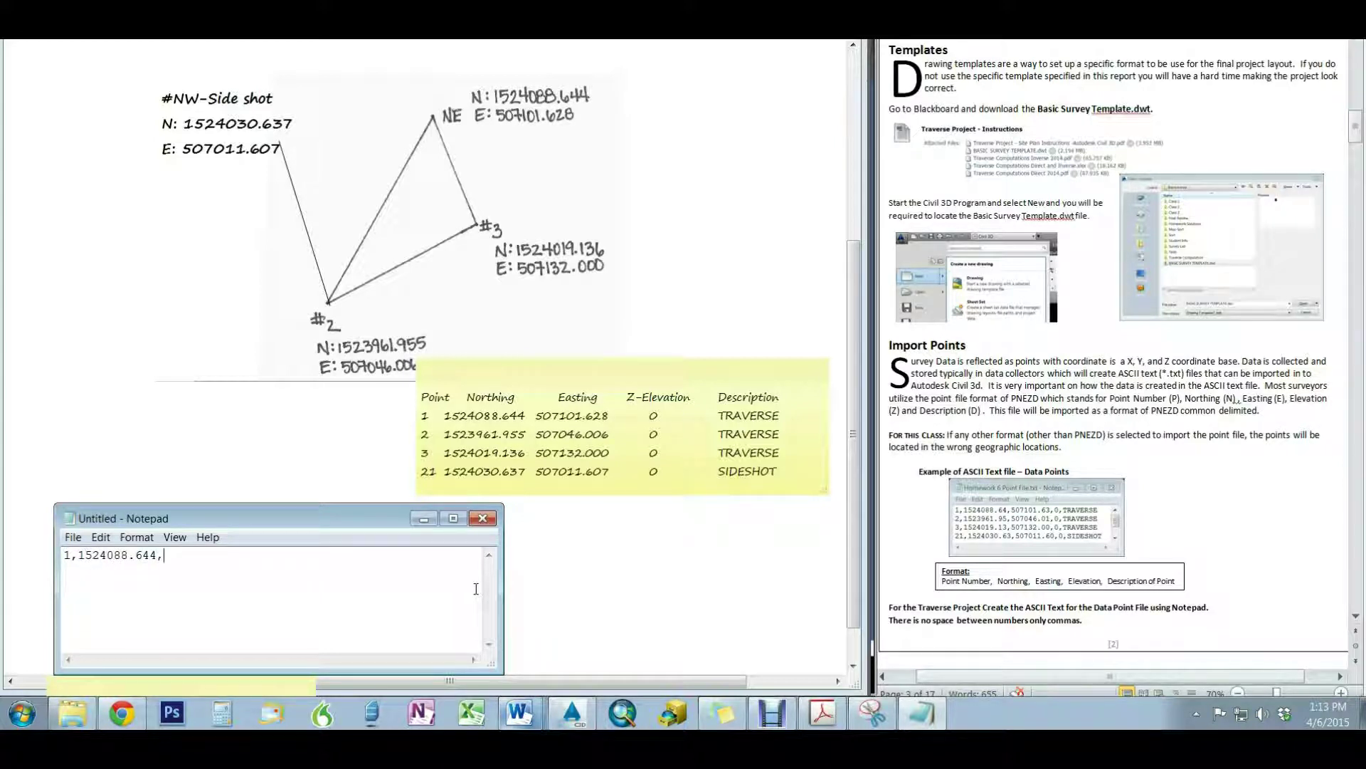
type("507101.628,0,t")
key("BackSpace")
key("Caps_Lock")
type("TR")
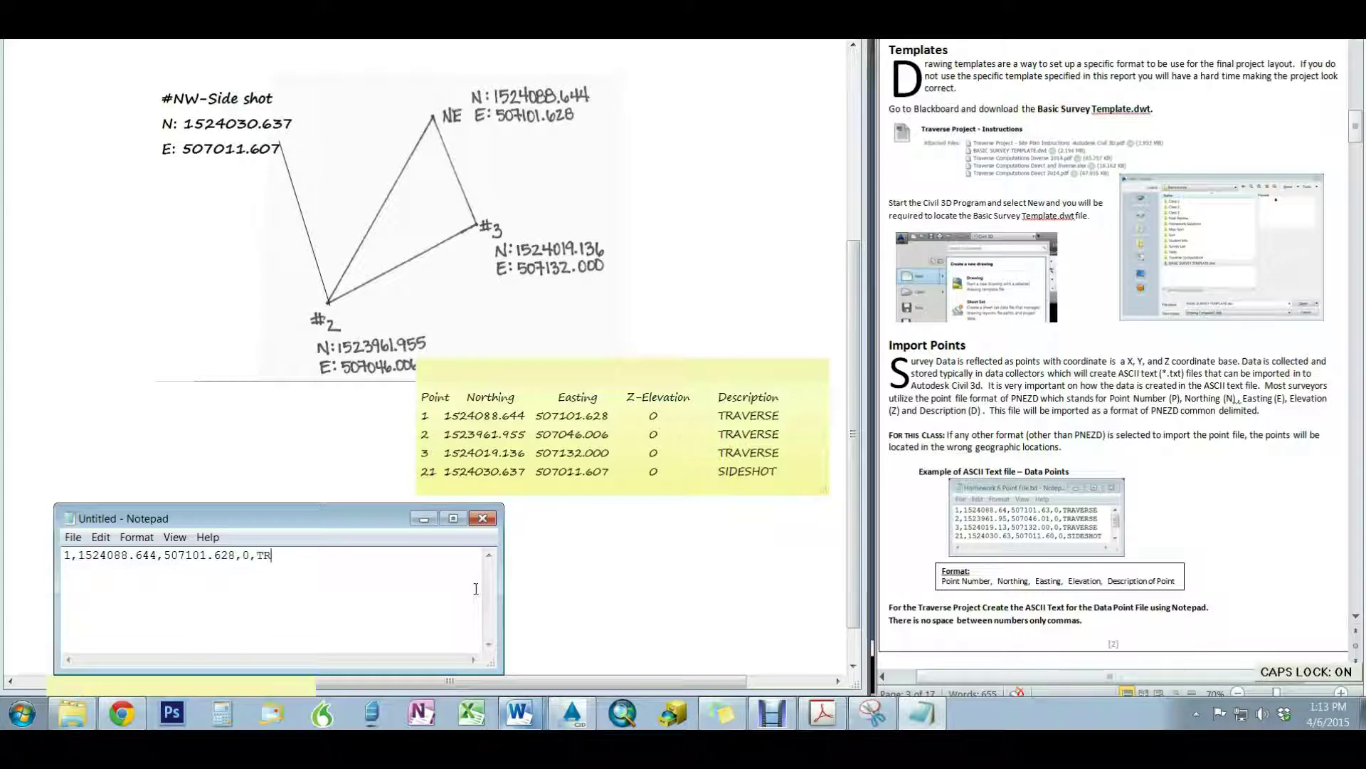
type("AVERSE")
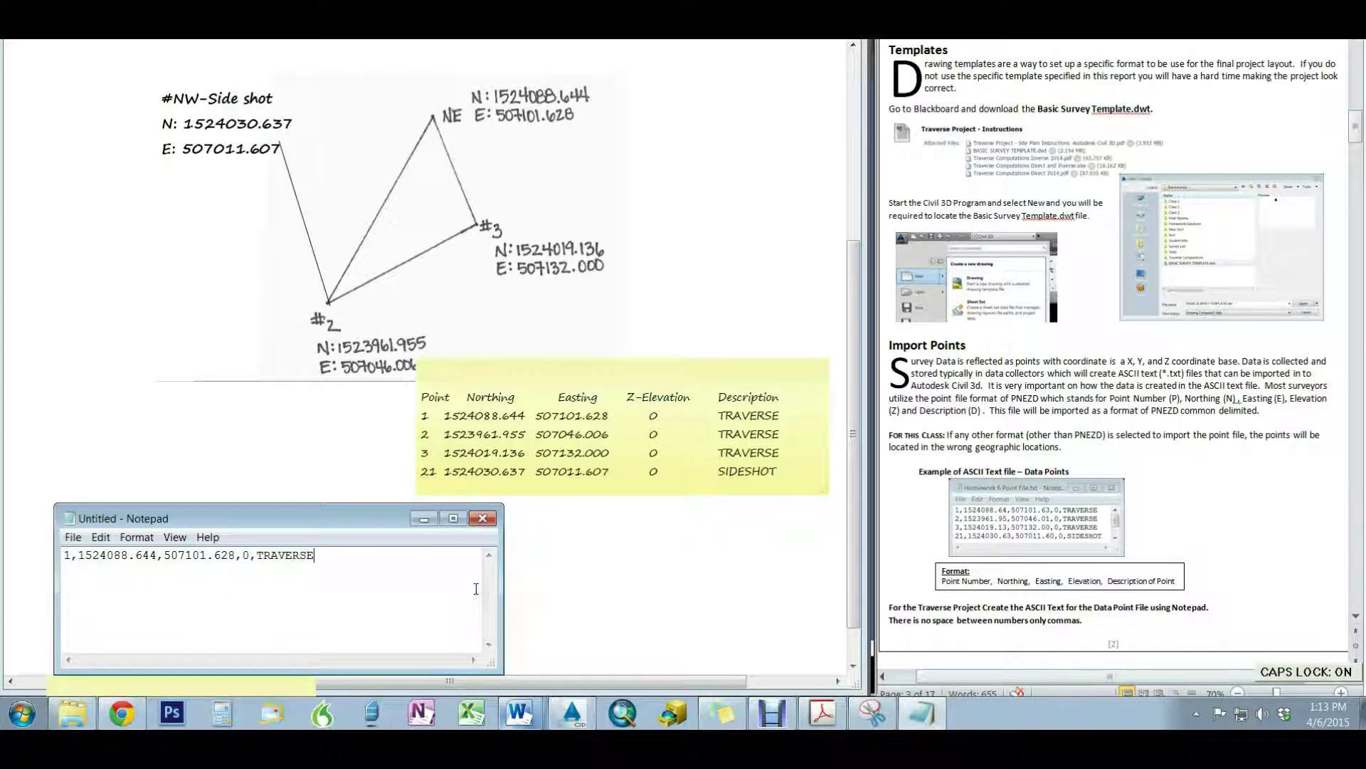
Add the second point line: 2,1523961.955,507046.006,0,TRAVERSE
key("Return")
type("2,152396")
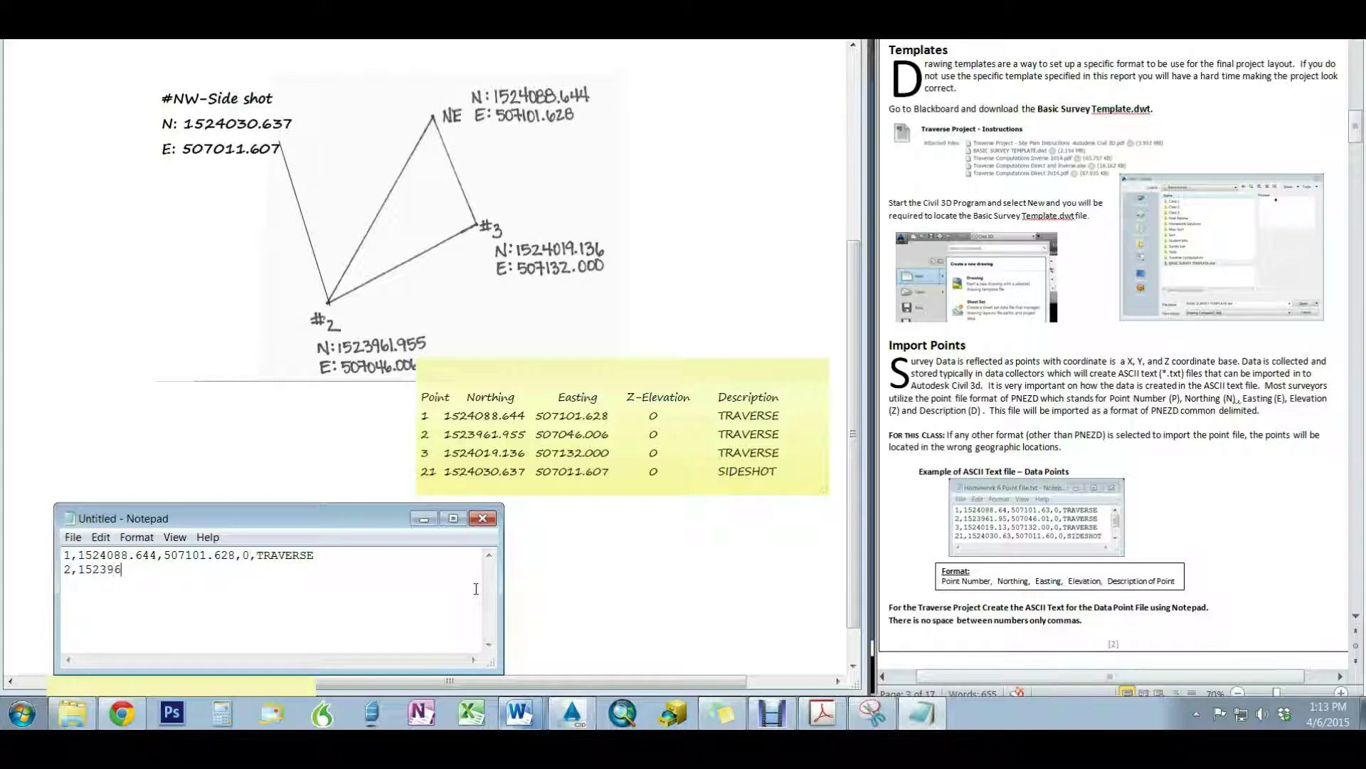
type("1.955")
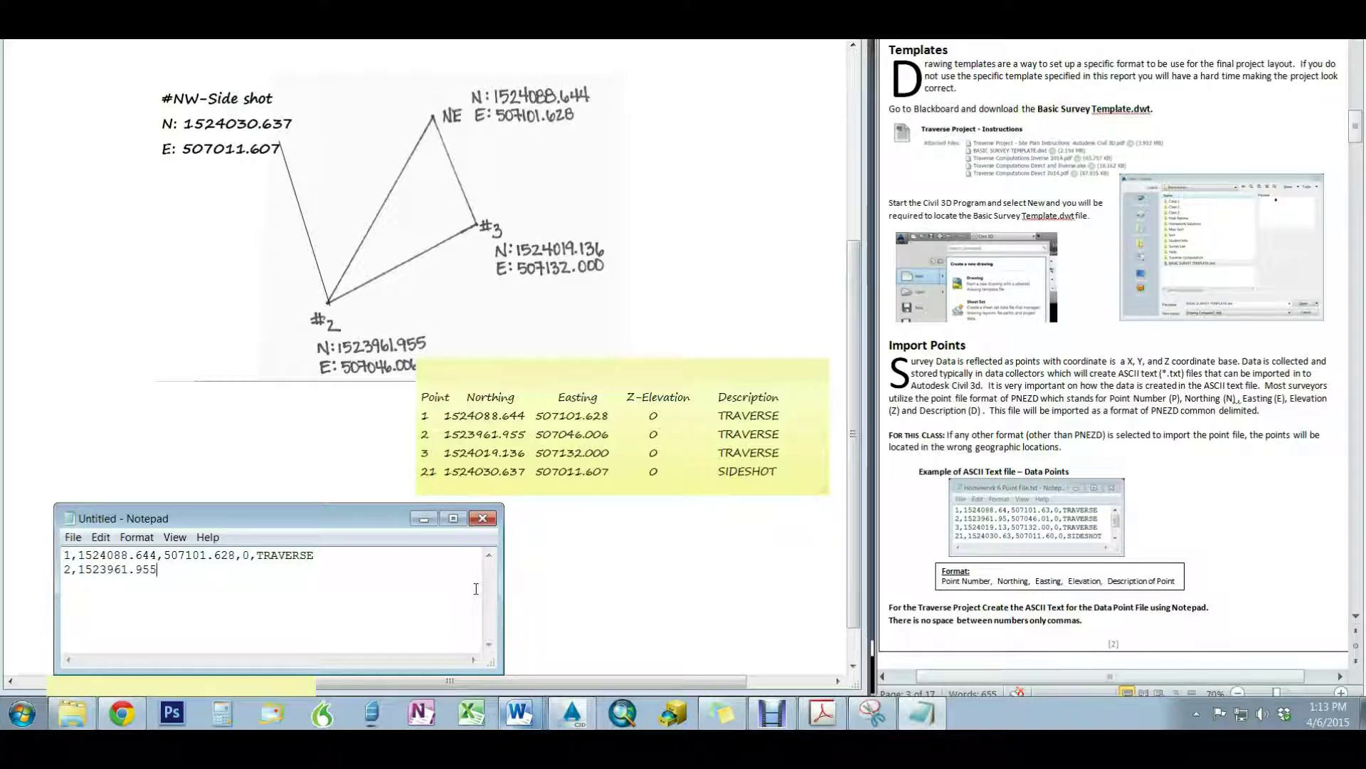
type(",507046.006")
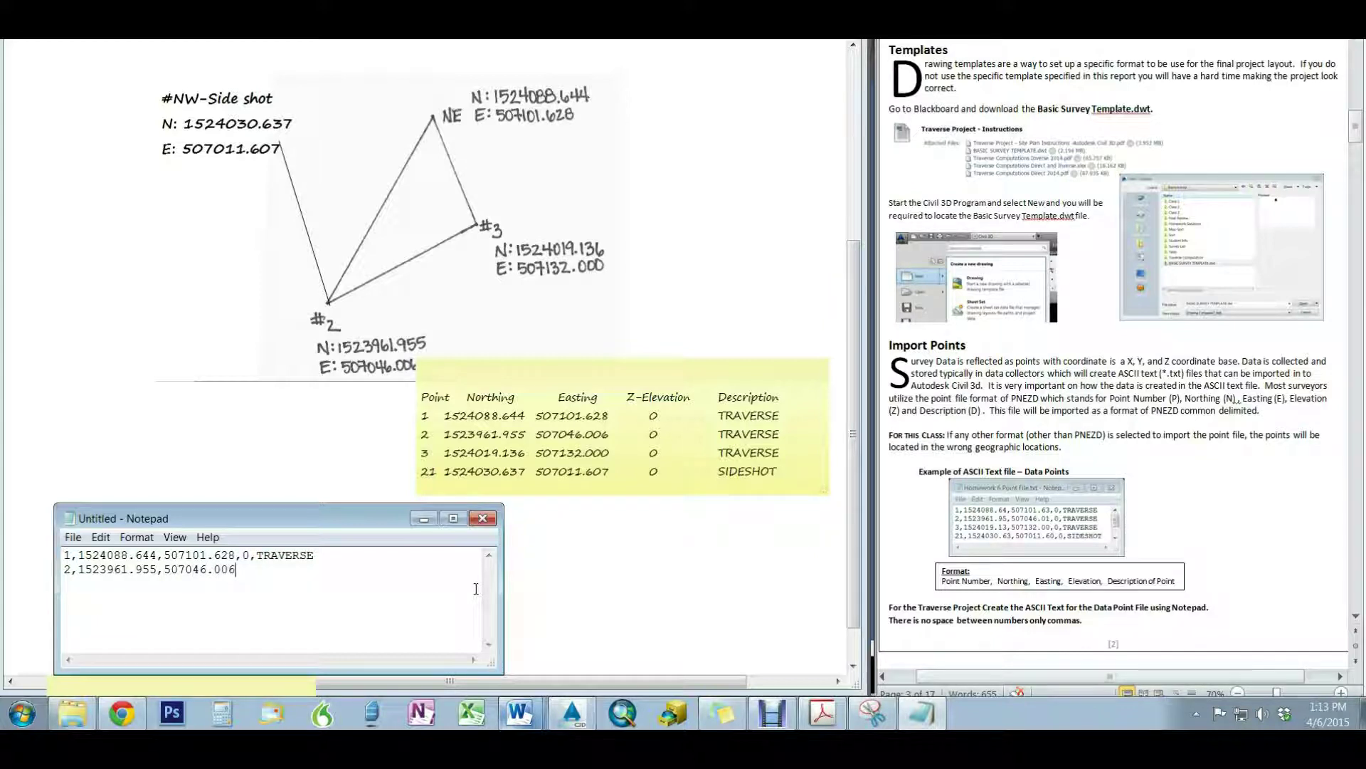
type(",0.")
type("TRAVERSE")
Add the third point line: 3,1524019.136,507132.000,0,TRAVERES
type("3")
type(",")
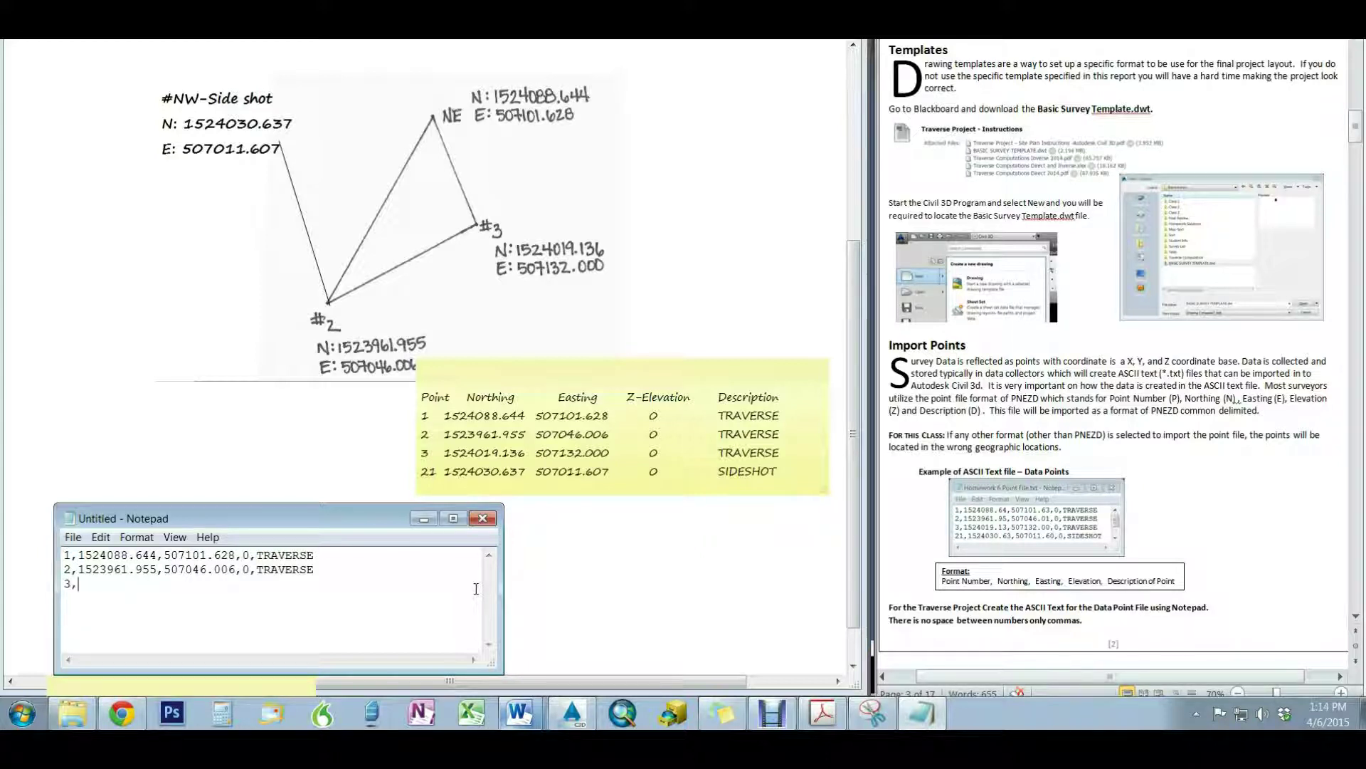
type("15240191")
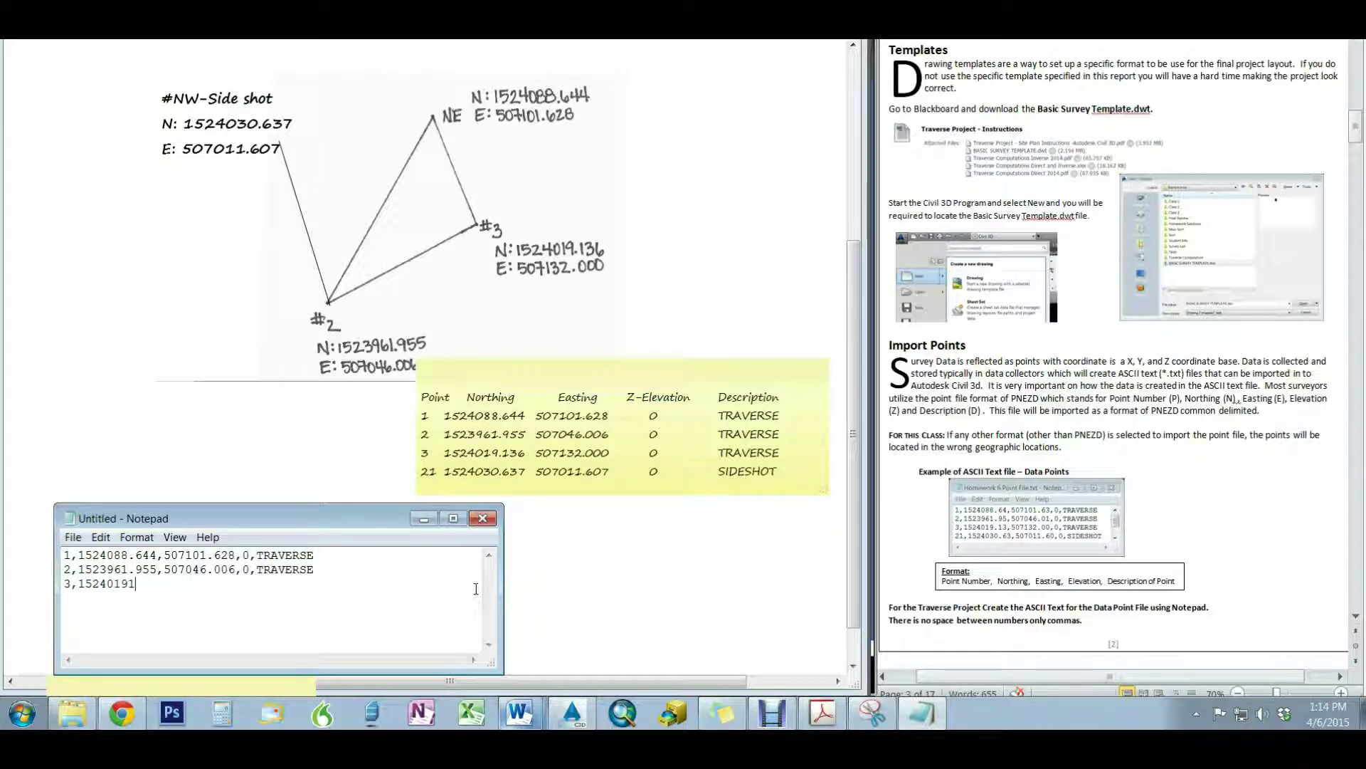
key("BackSpace")
type(".136,50")
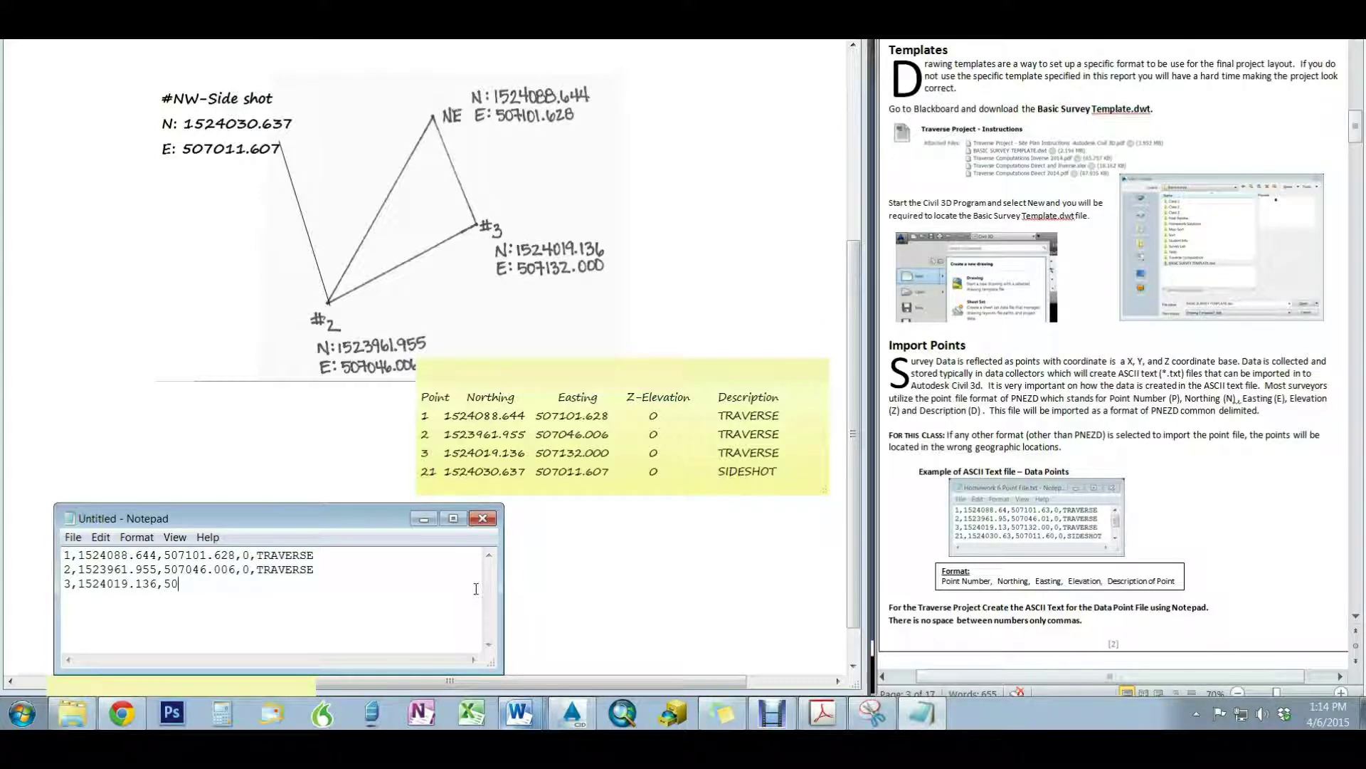
type("7132.00")
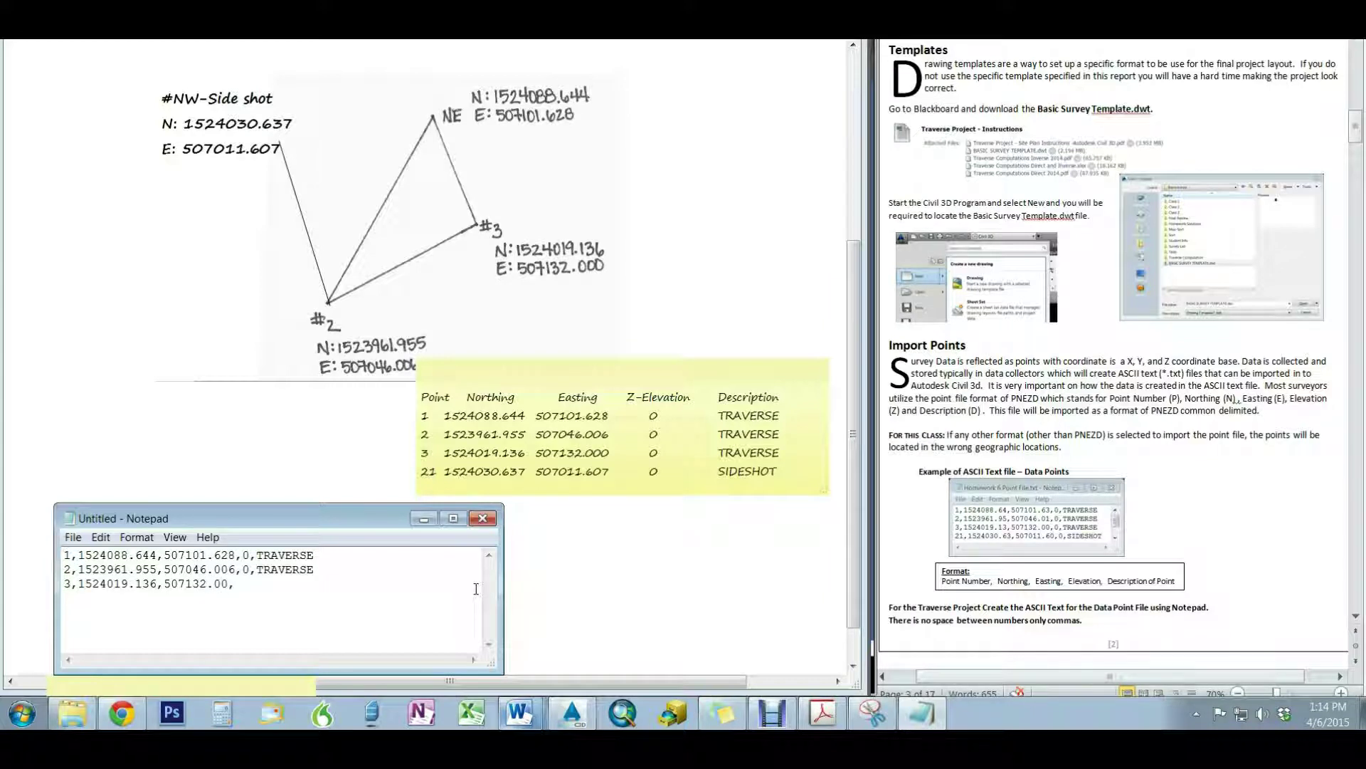
type("0, 00, TRAVERES")
key("Left")
key("Left")
key("Left")
key("BackSpace")
Add the side shot point line: 21,1524030.637,507011.607,0,SIDESHOT
key("Return")
type("21")
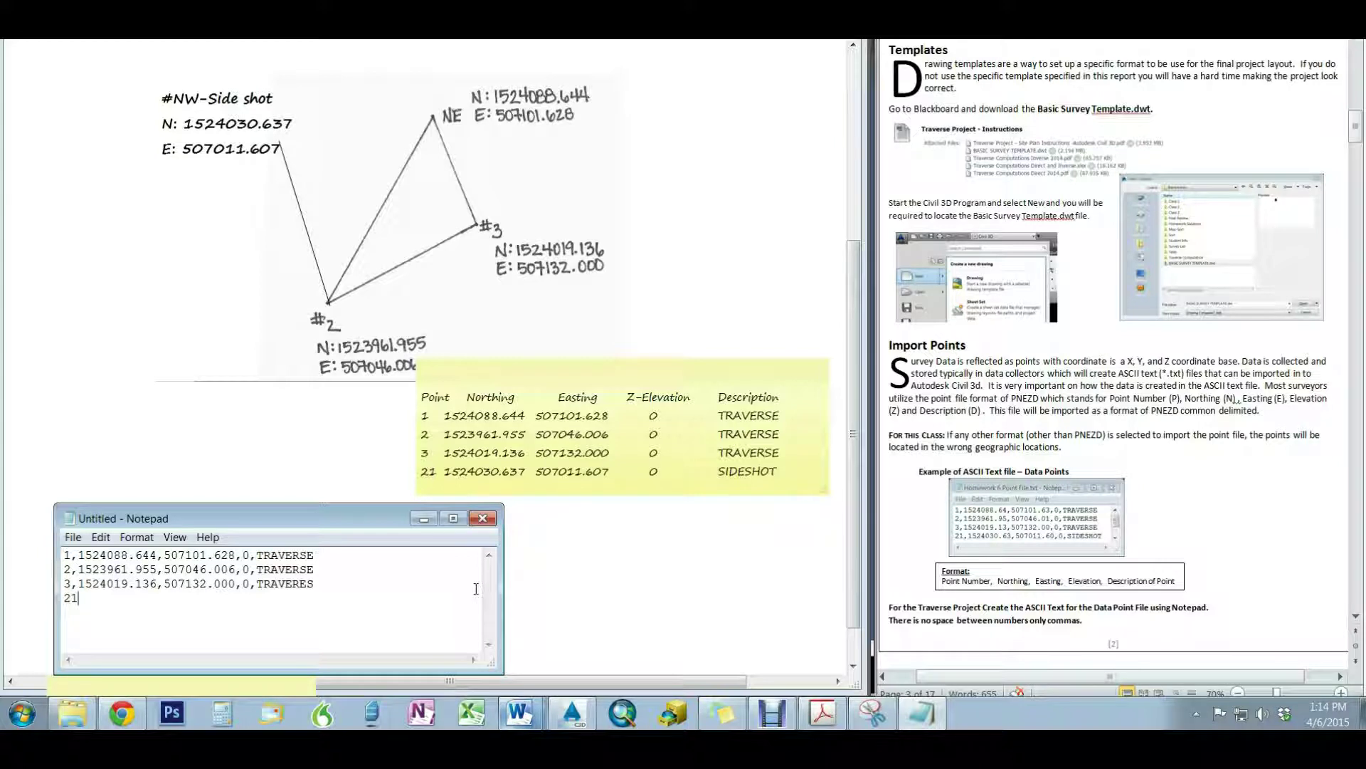
type(",15240")
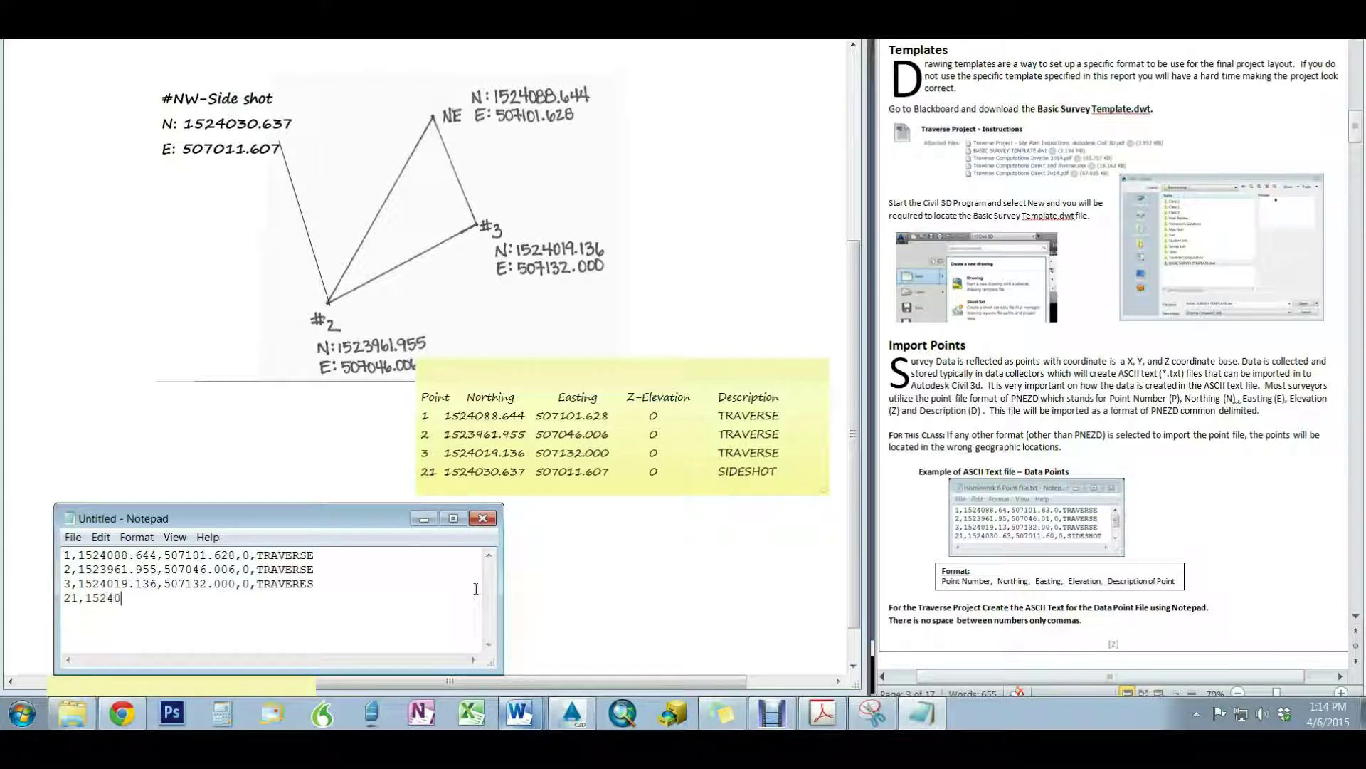
type("30.637,507011.607,")
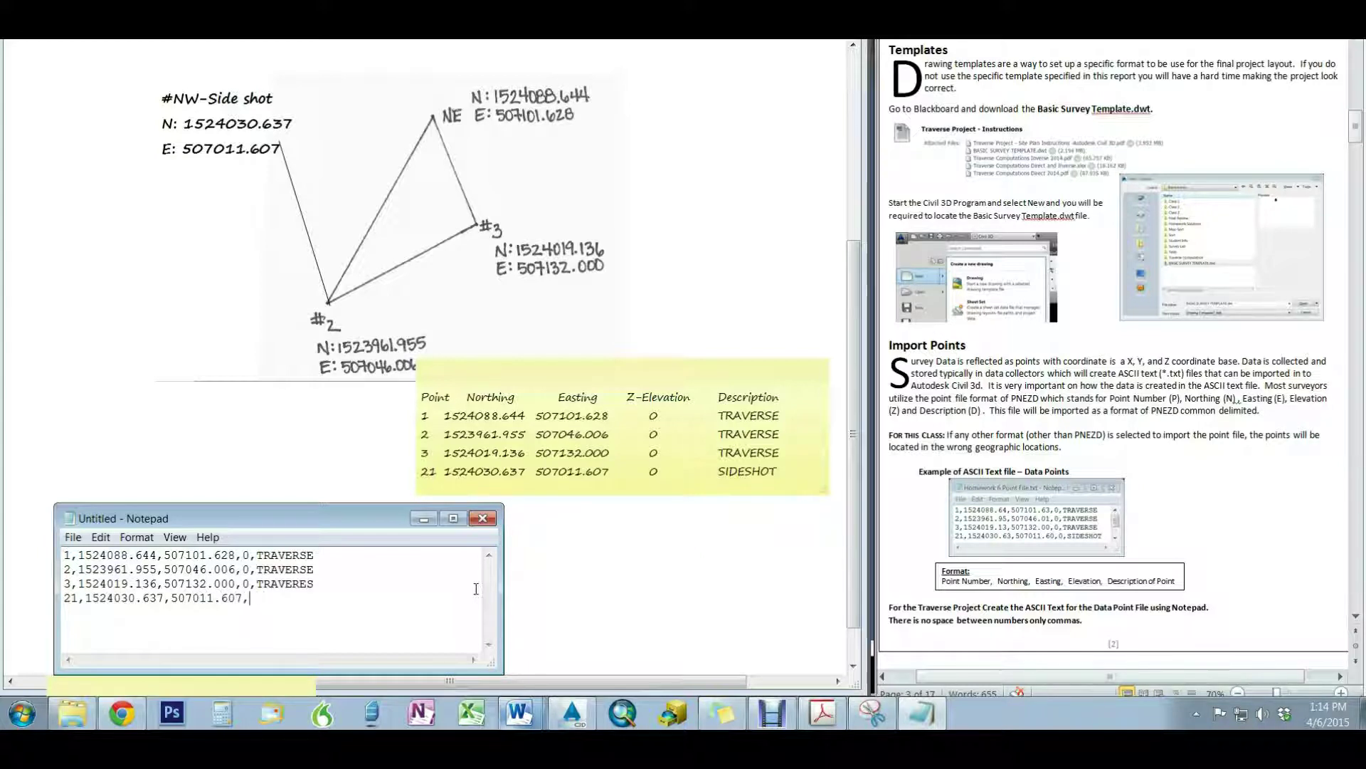
type("0,SIDESH")
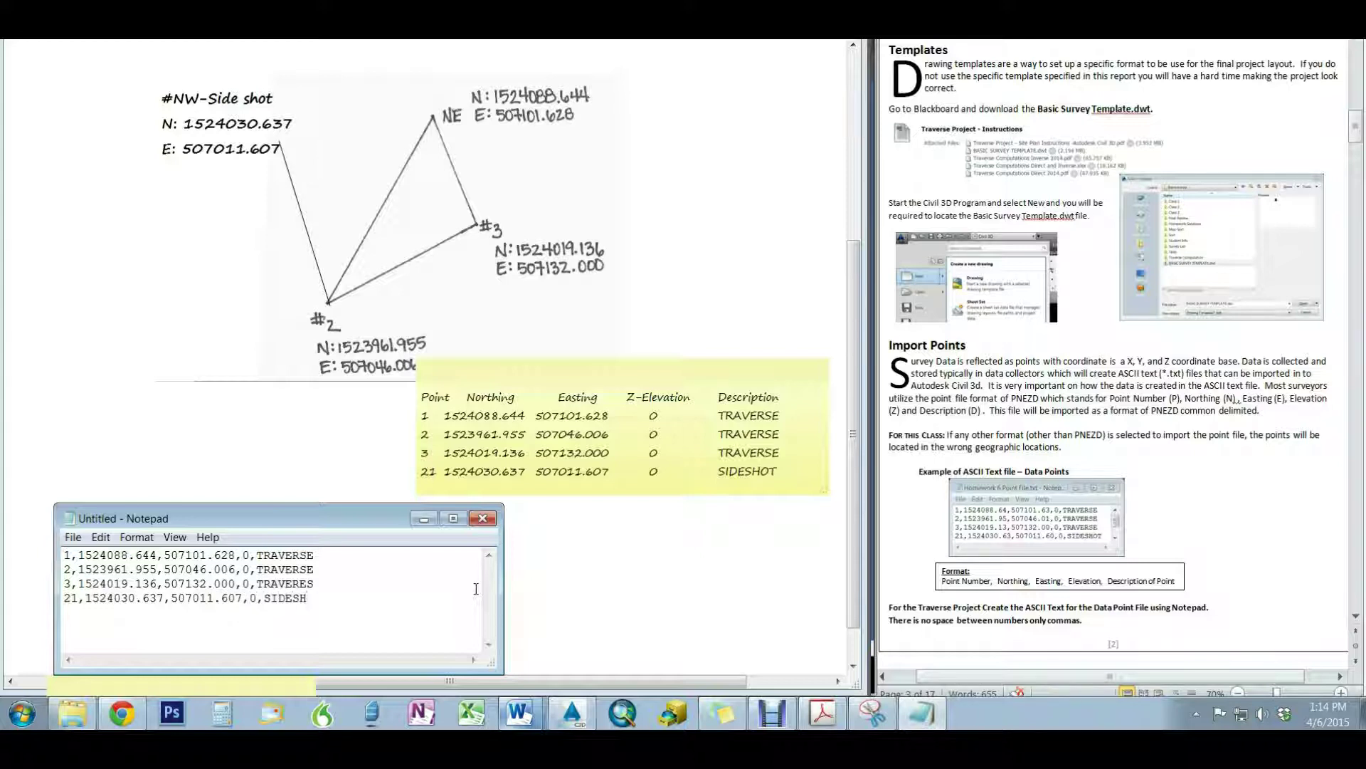
type("OT")
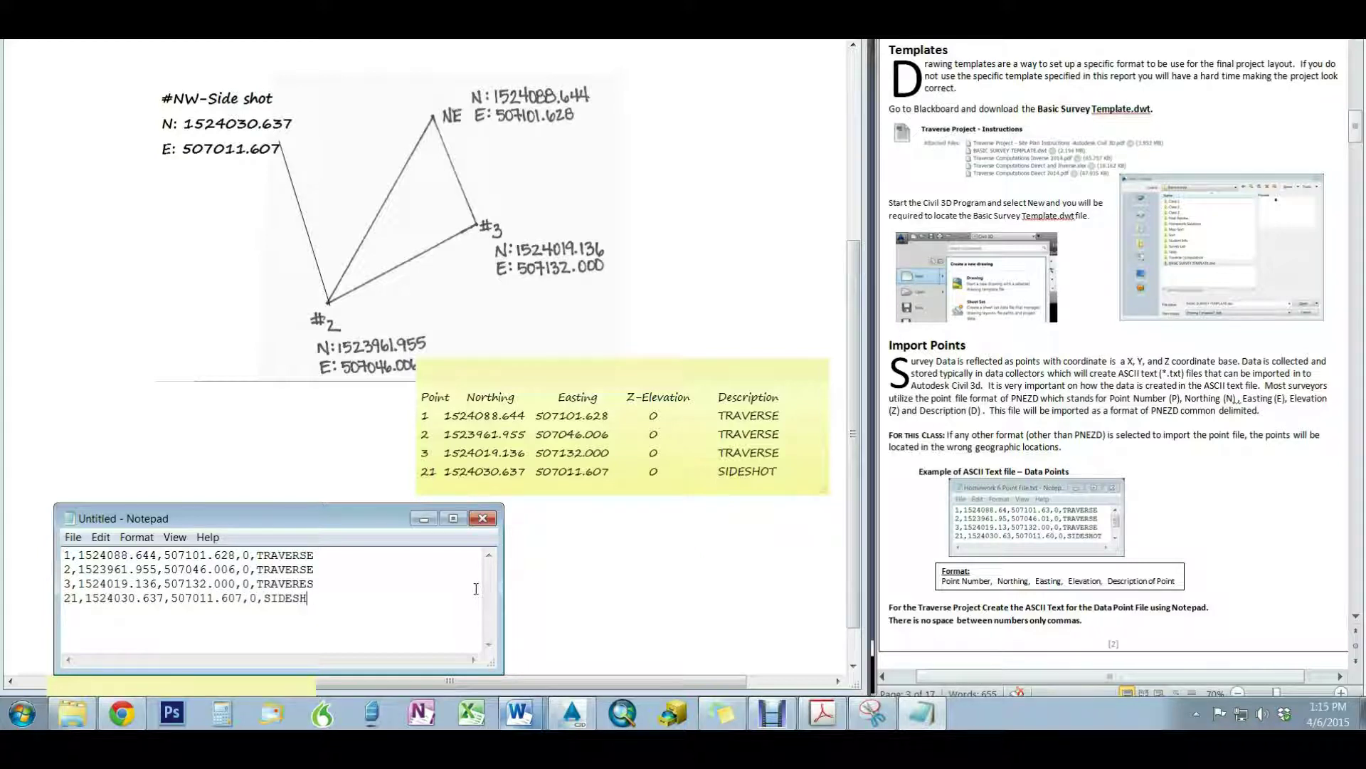
Correct the description at the end of point 3's line to TRAVERSE
left_click(476, 588)
key("BackSpace")
key("BackSpace")
type("SE")
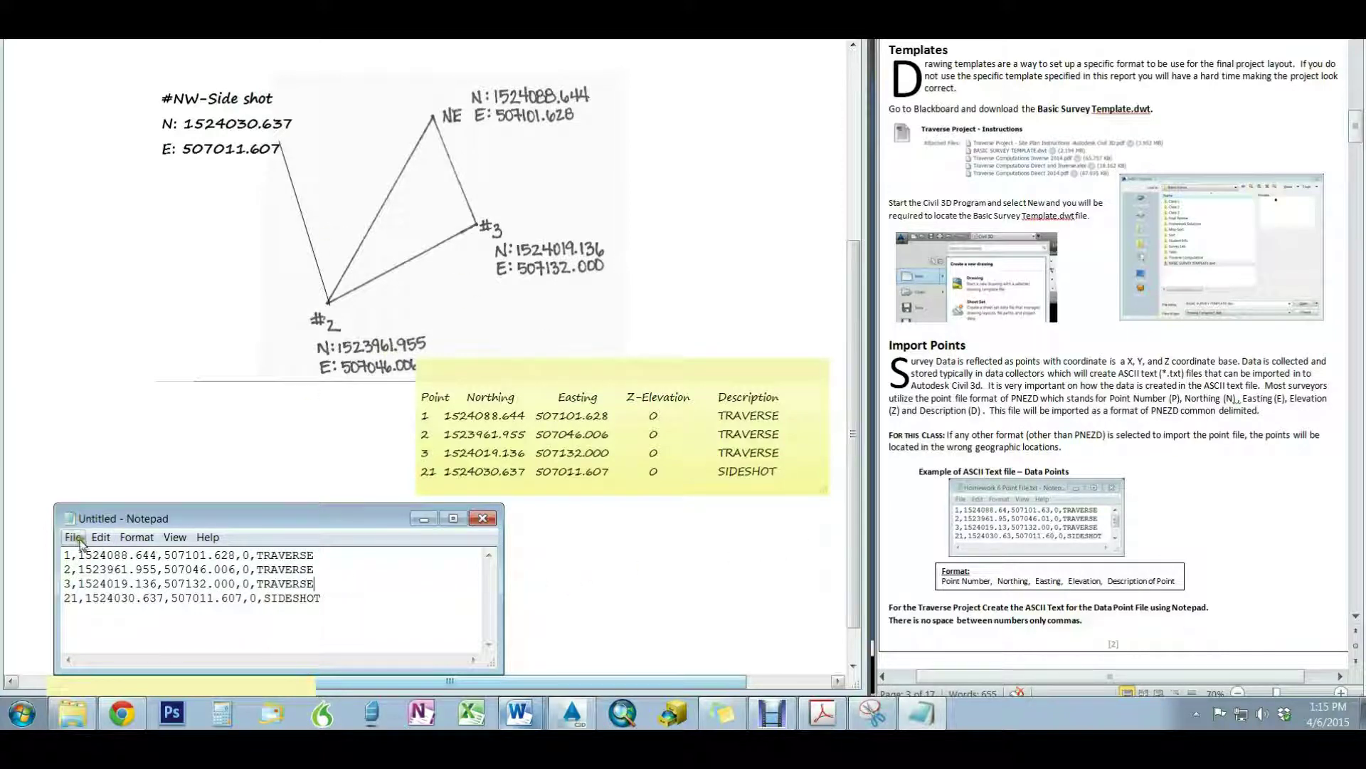
Save the point file as TraverseHomework.txt in the Basic Survey folder on USB20FD (F:), replacing the existing file
left_click(73, 537)
left_click(82, 605)
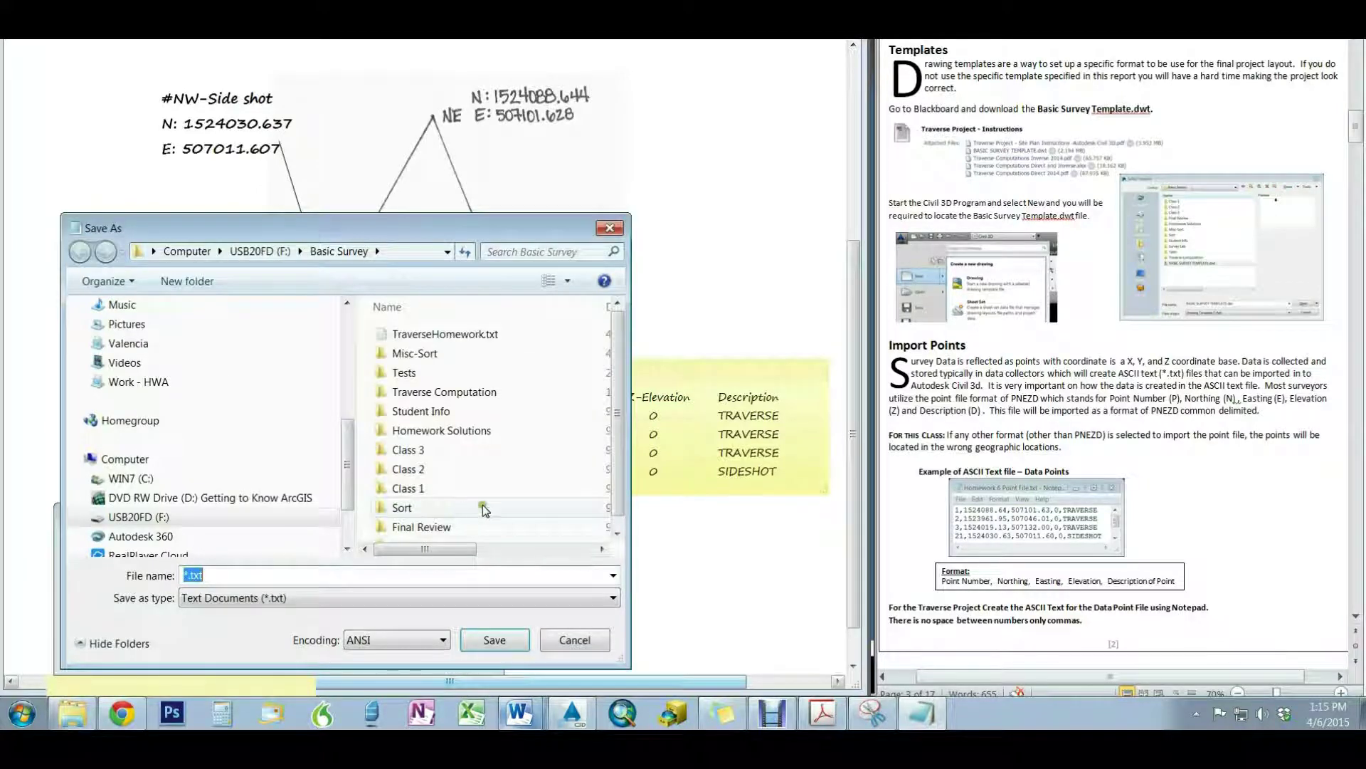
left_click(298, 515)
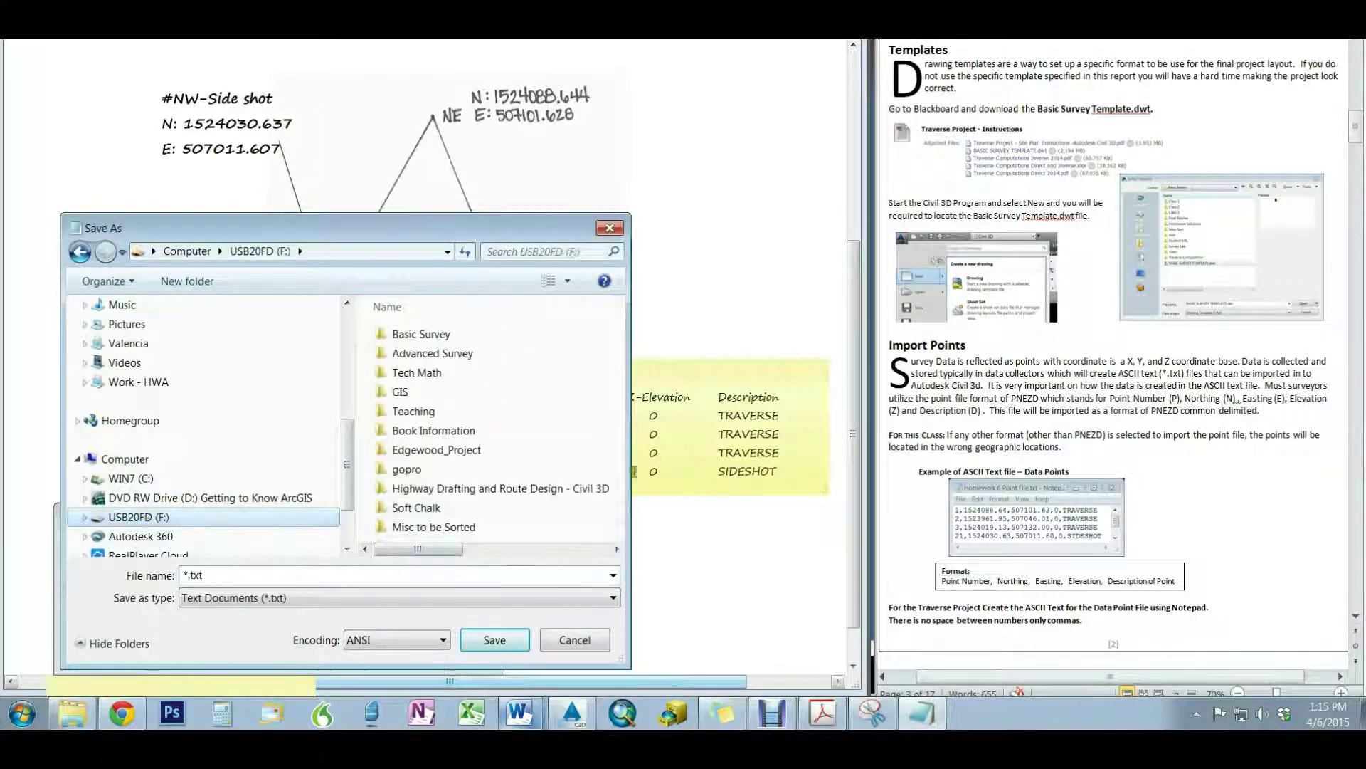
left_click(429, 527)
scroll(429, 529, "left", 3)
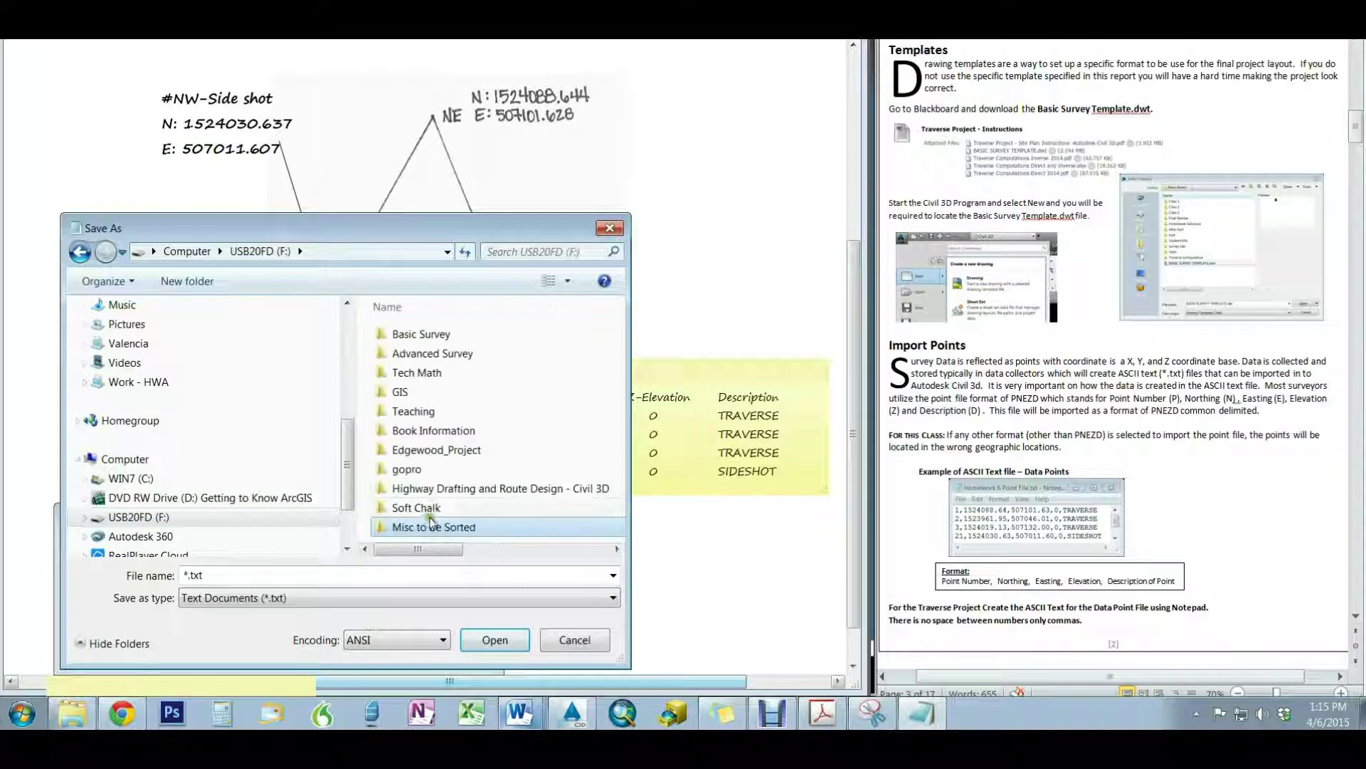
double_click(418, 338)
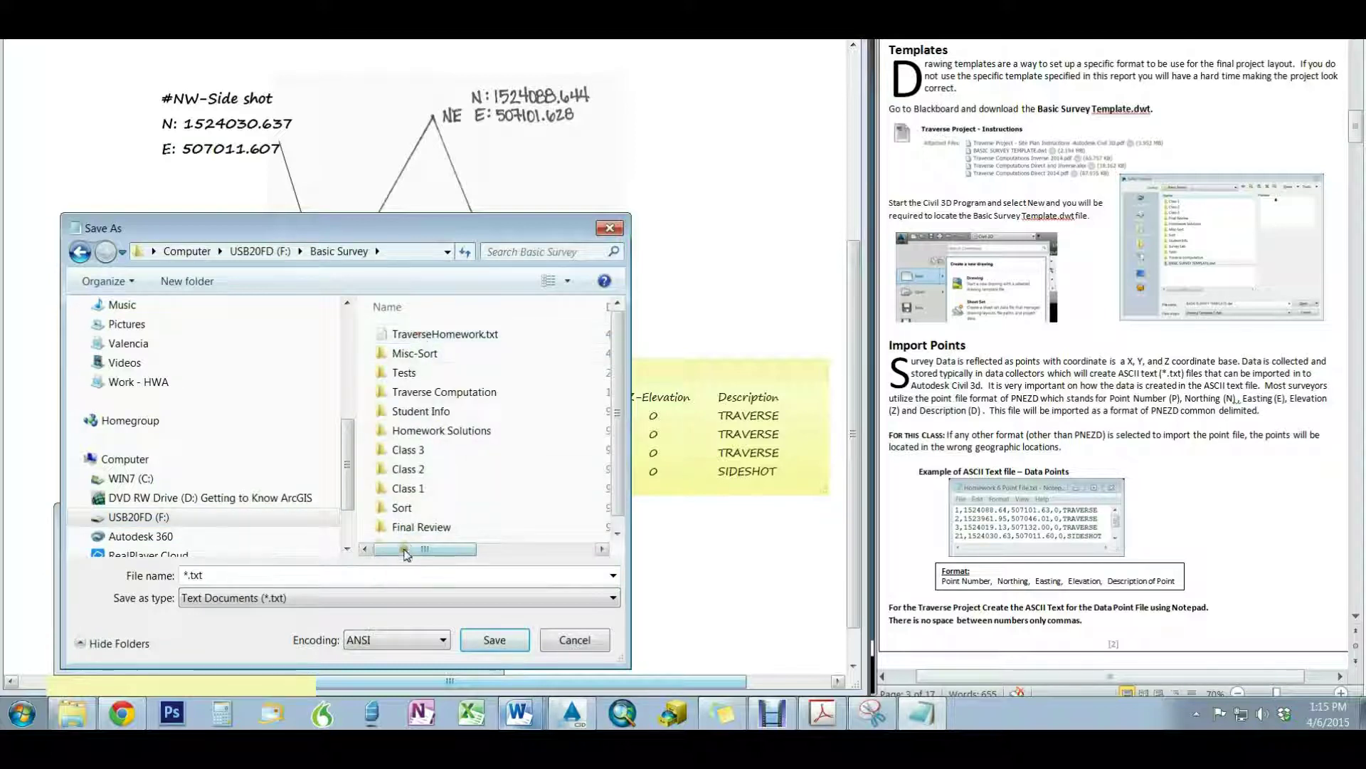
left_click(434, 334)
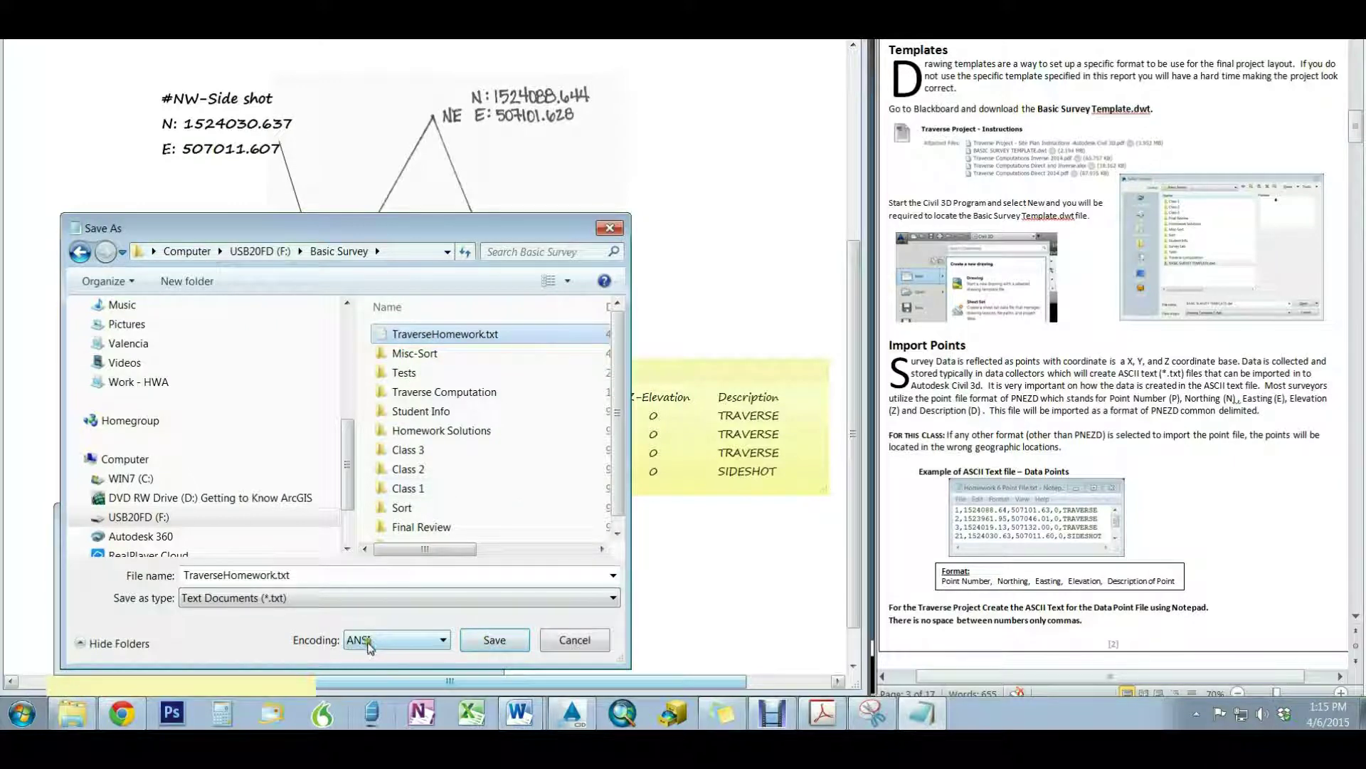
left_click(495, 640)
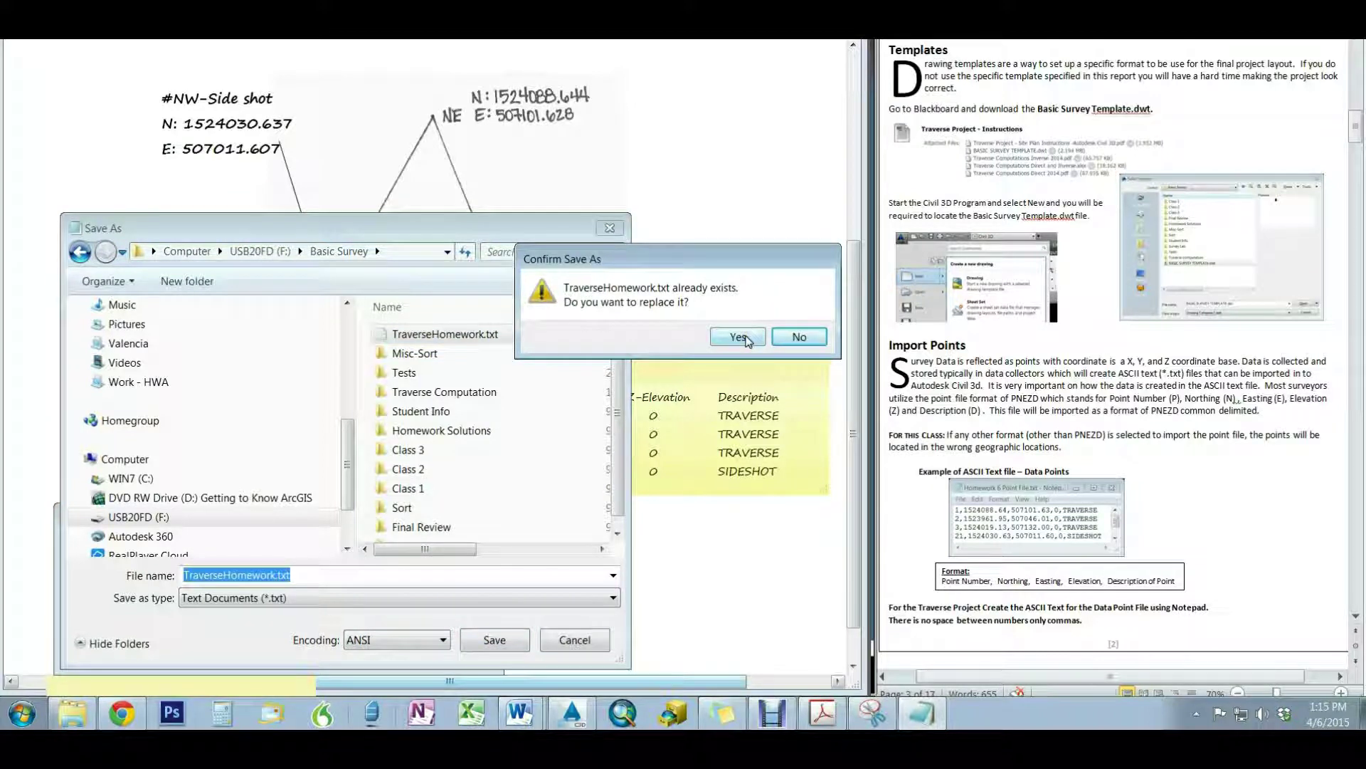
left_click(745, 338)
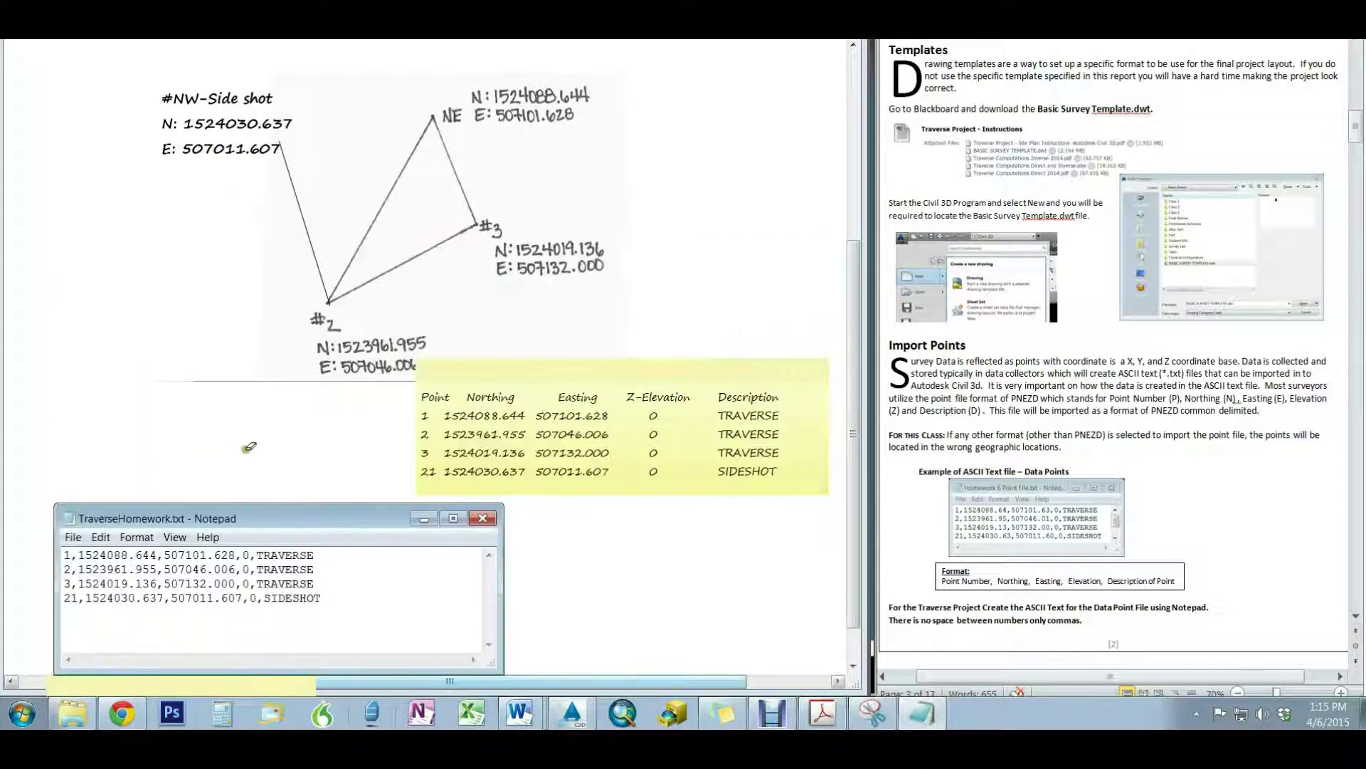
Minimize the point file, move the coordinate sticky note off the sketch and switch back to Drawing5 in Civil 3D
left_click(425, 521)
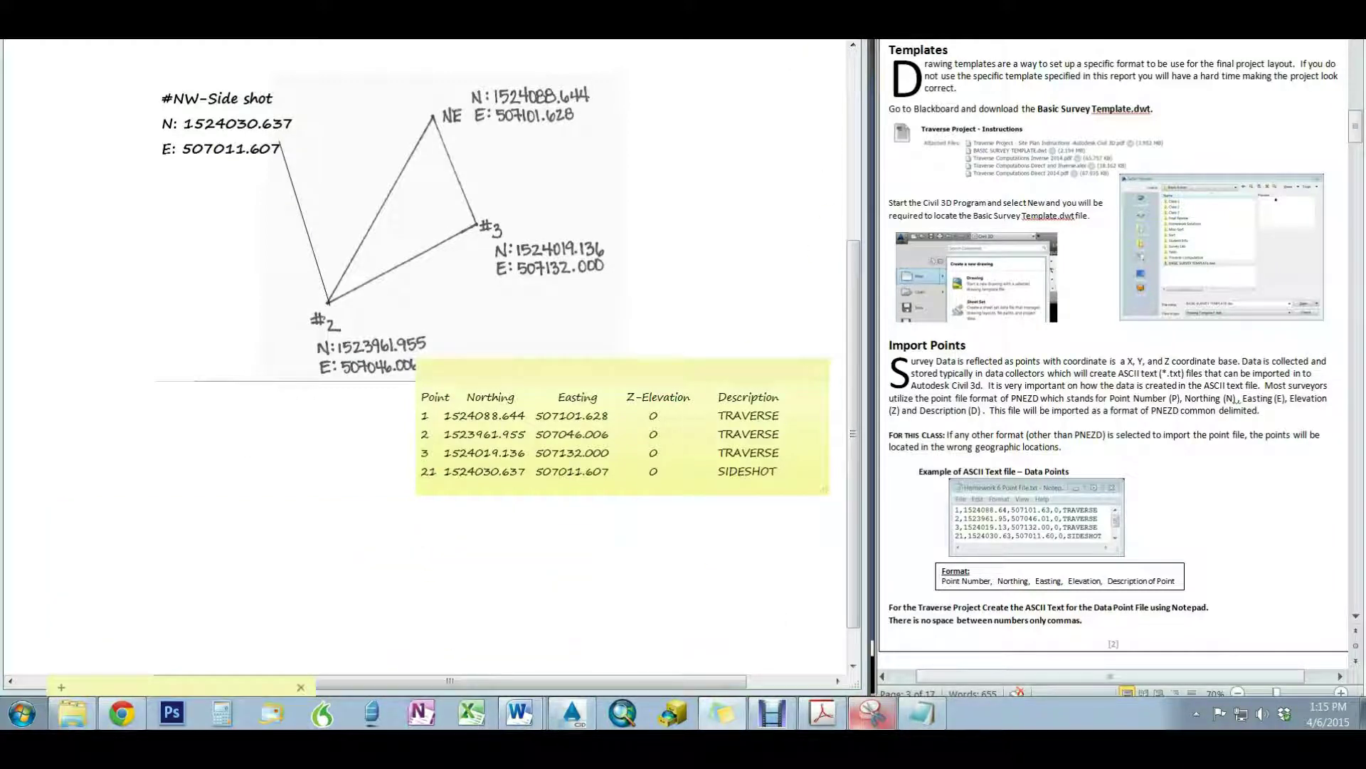
left_click_drag(642, 365, 587, 689)
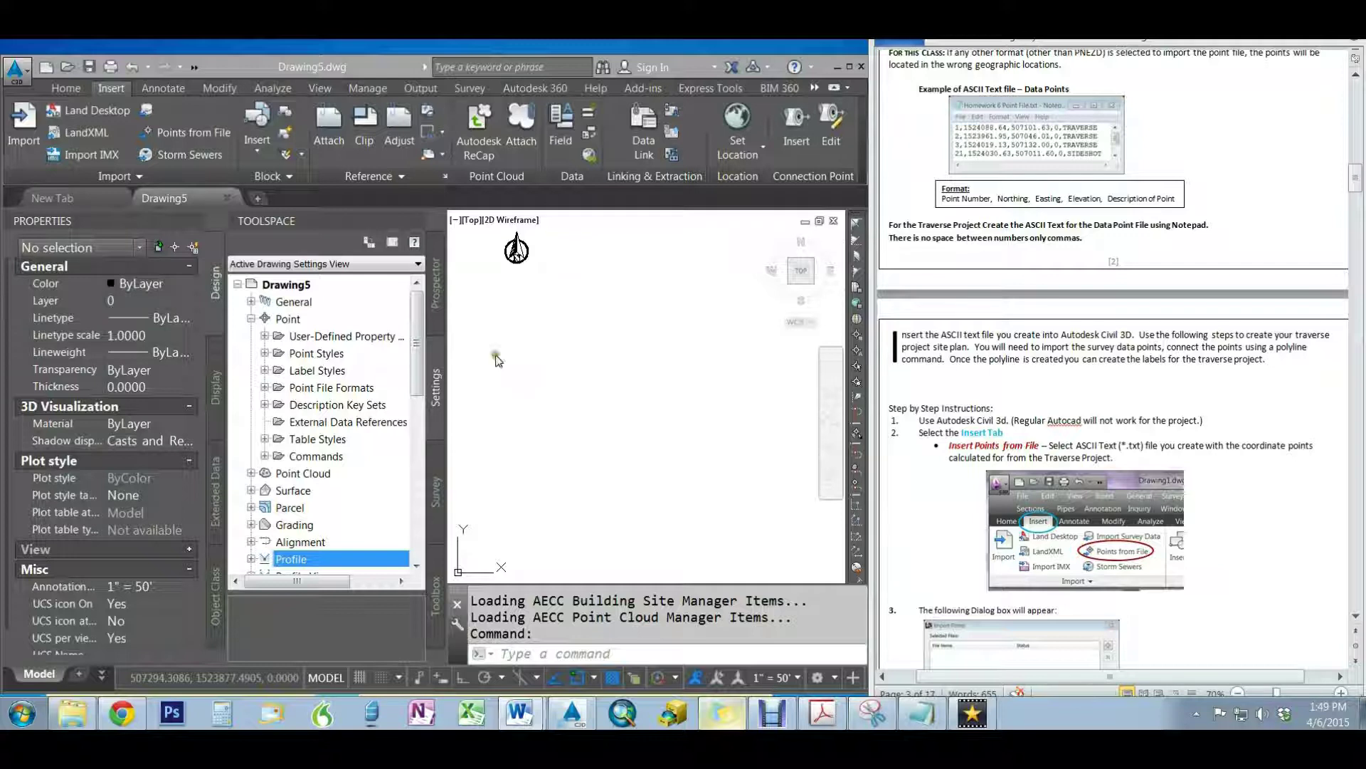
left_click(418, 691)
left_click_drag(418, 691, 419, 694)
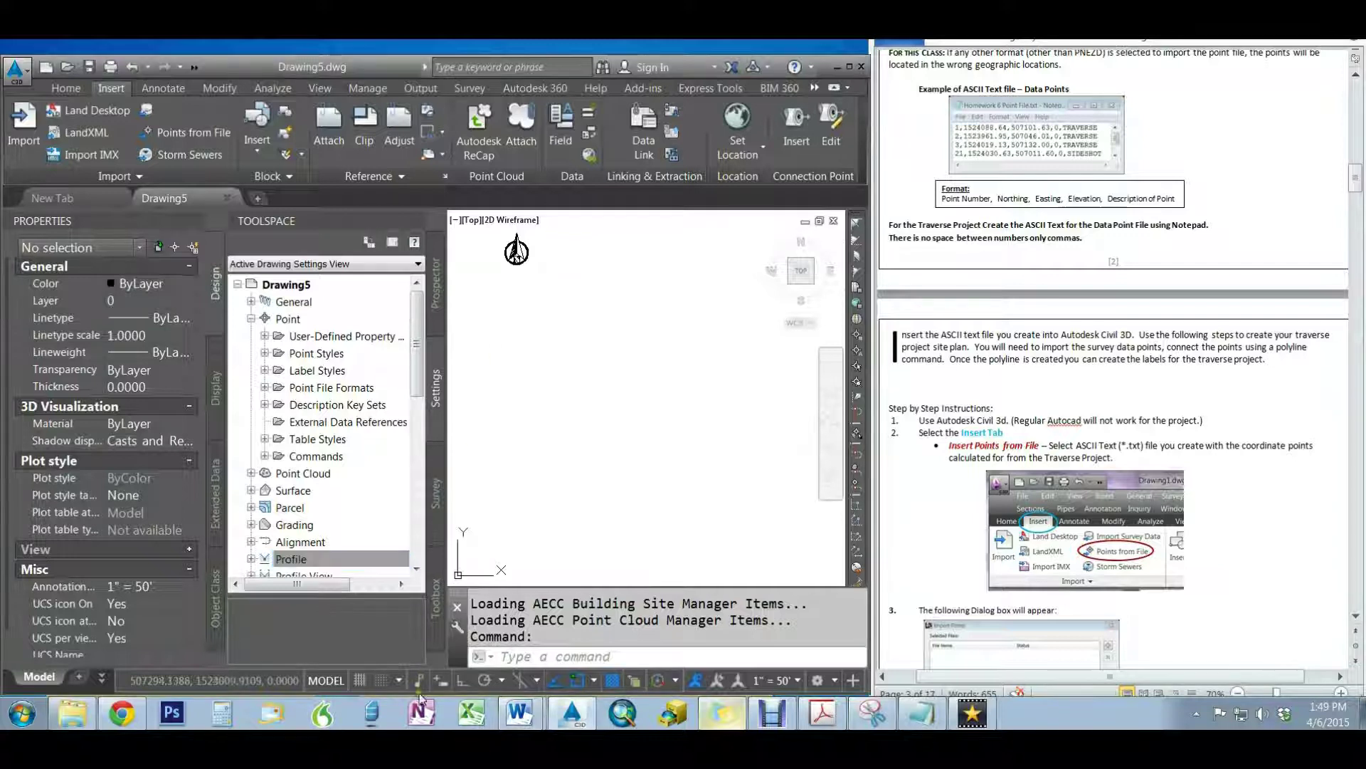
Start importing points from a file and bring up the Import Points from ASCII Text File section of the instructions
left_click(119, 92)
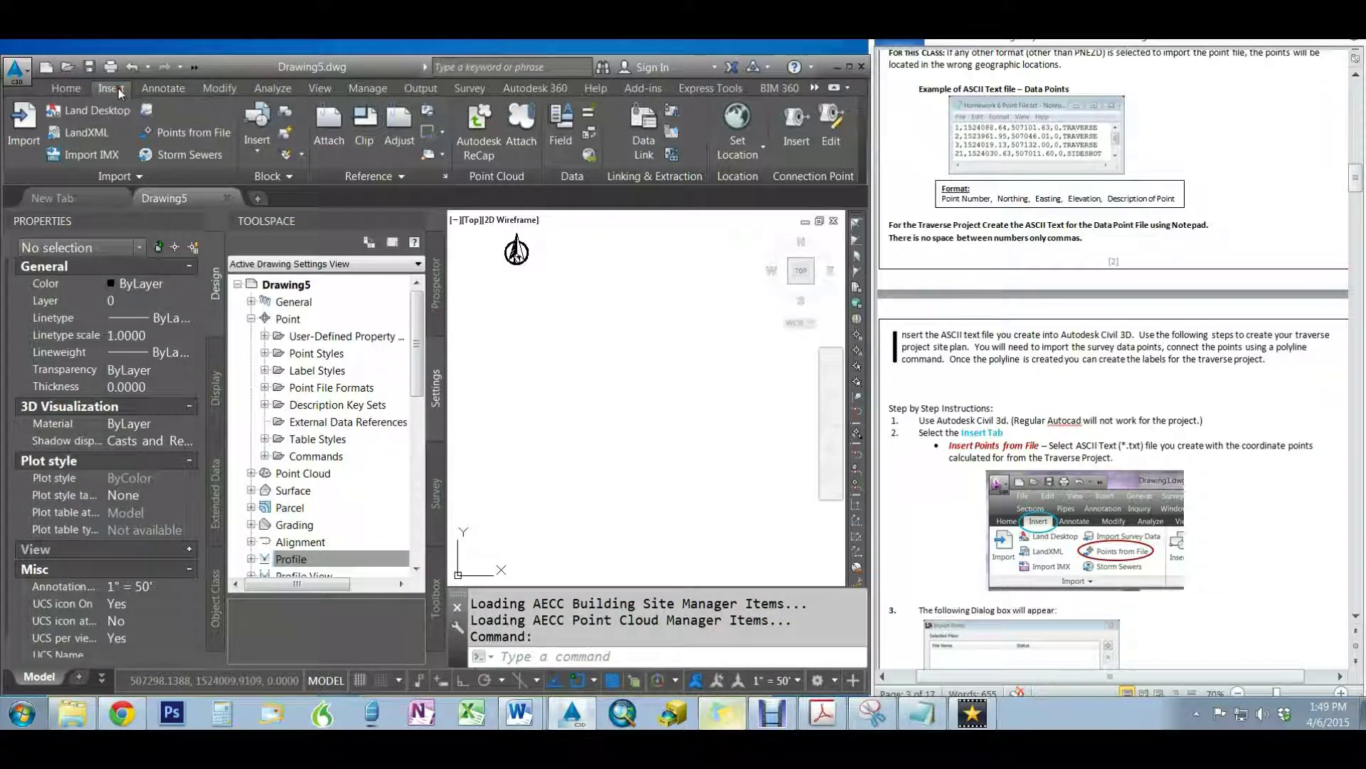
left_click(71, 89)
left_click(113, 89)
left_click(190, 131)
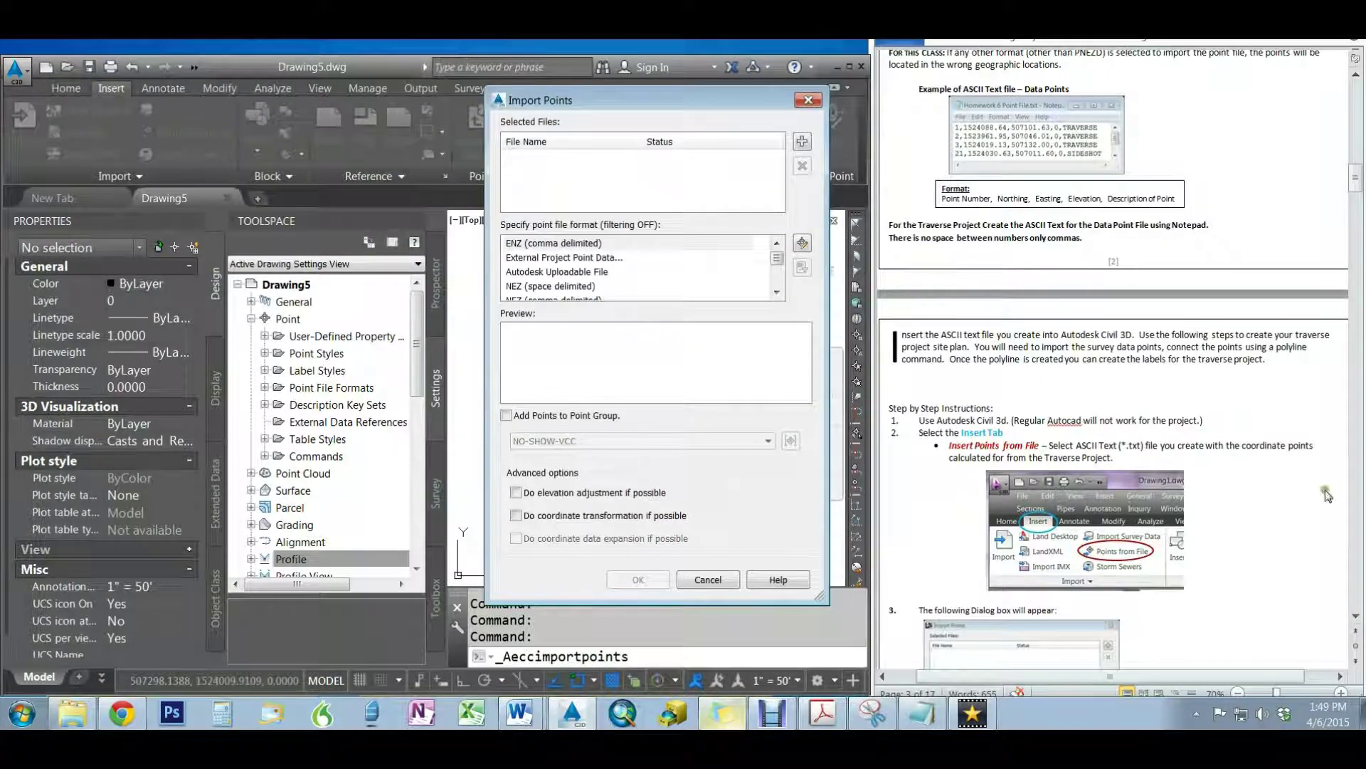
scroll(1134, 396, "down", 10)
scroll(1142, 270, "up", 7)
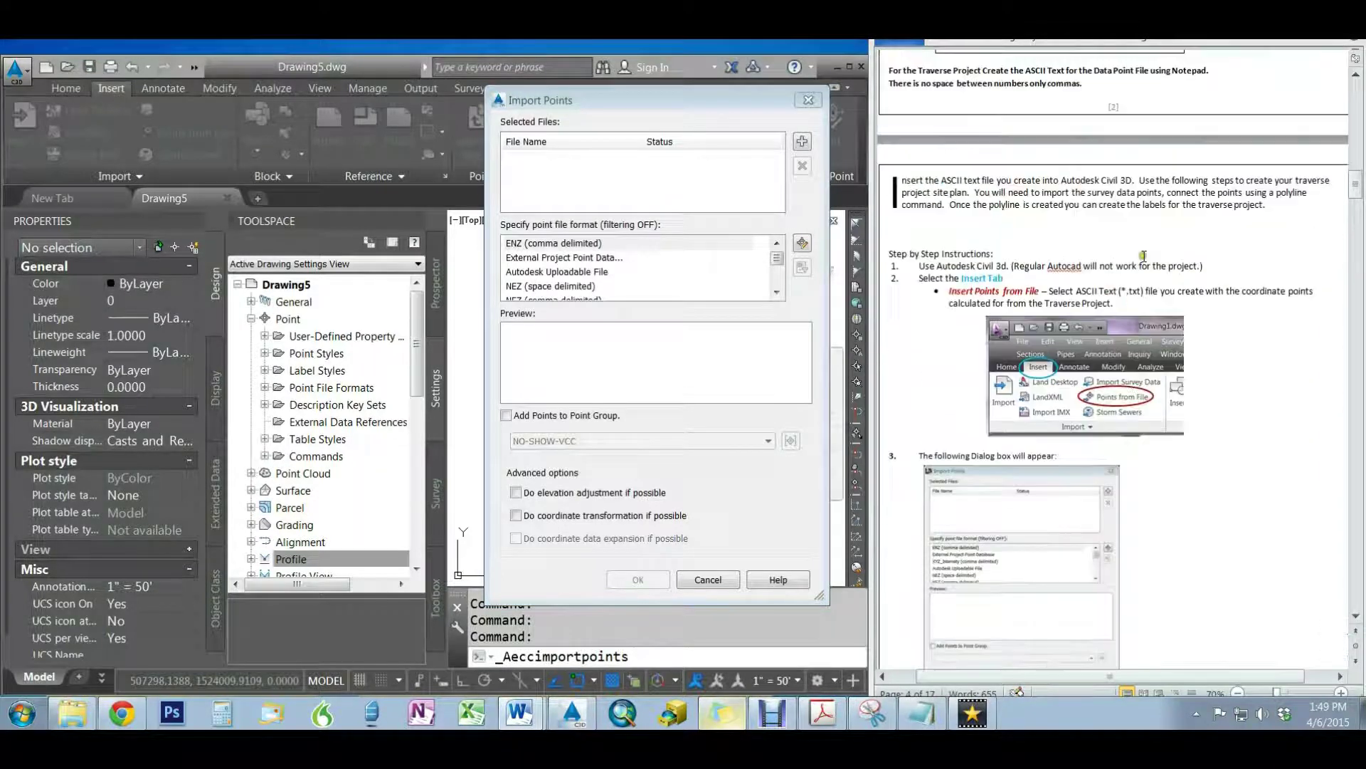
scroll(1145, 257, "down", 3)
scroll(1191, 456, "down", 5)
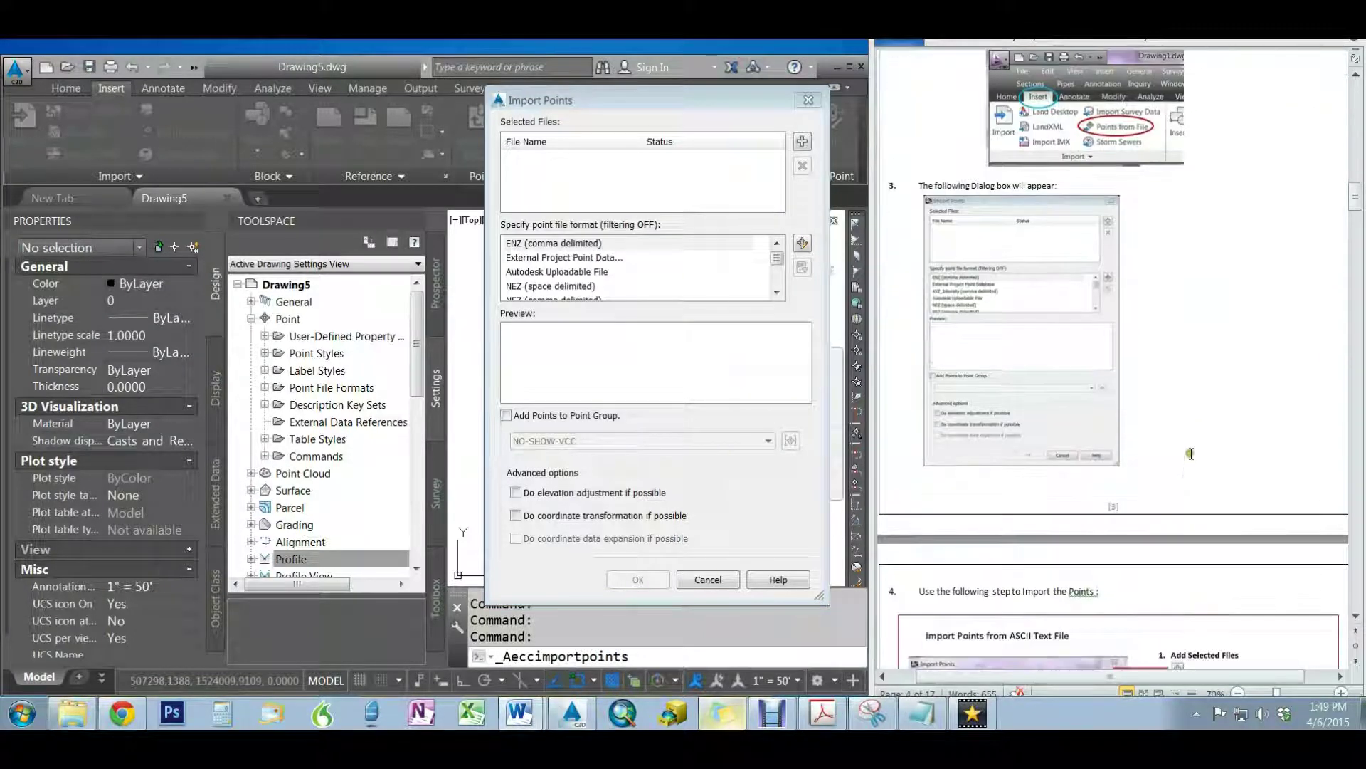
scroll(1192, 456, "down", 10)
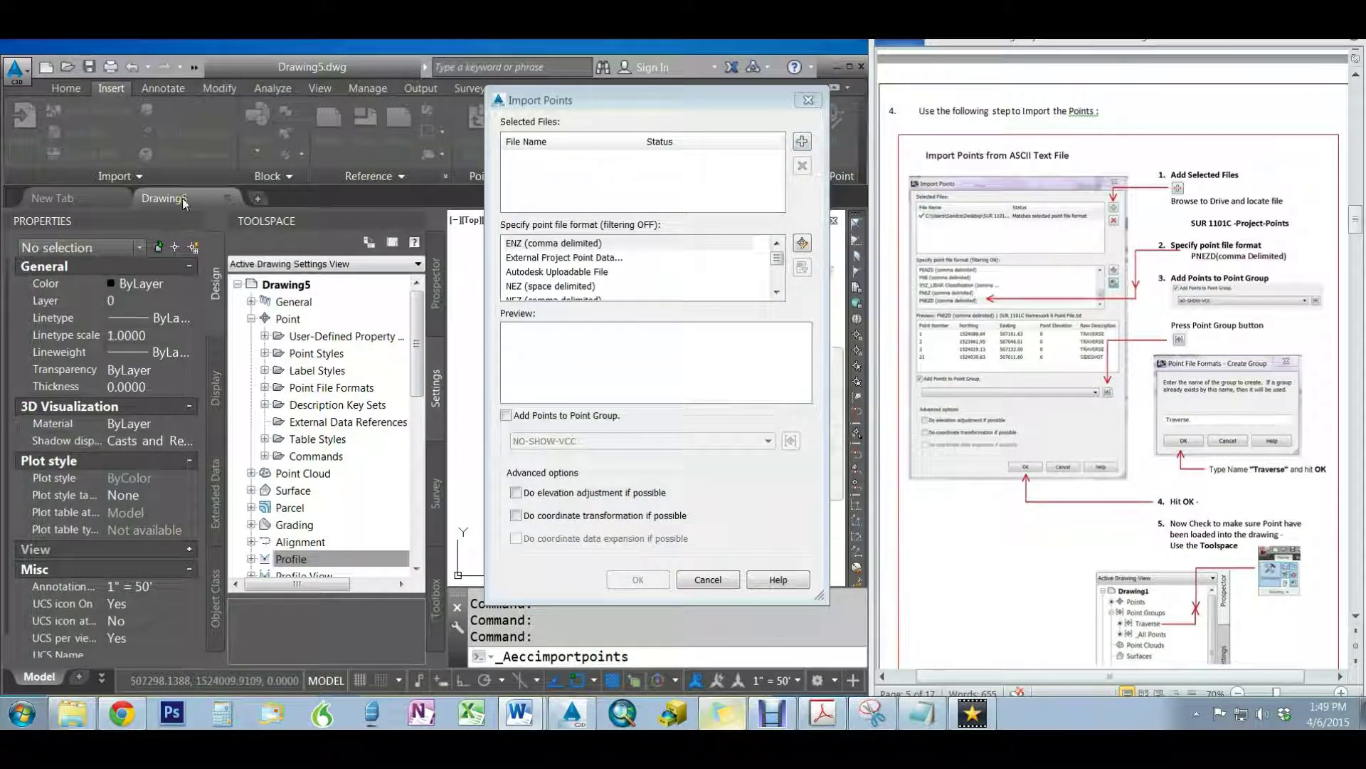
Add TraverseHomework.txt from the Basic Survey folder as the source file and set the point file format to PNEZD (comma delimited)
left_click_drag(649, 105, 585, 109)
left_click(737, 145)
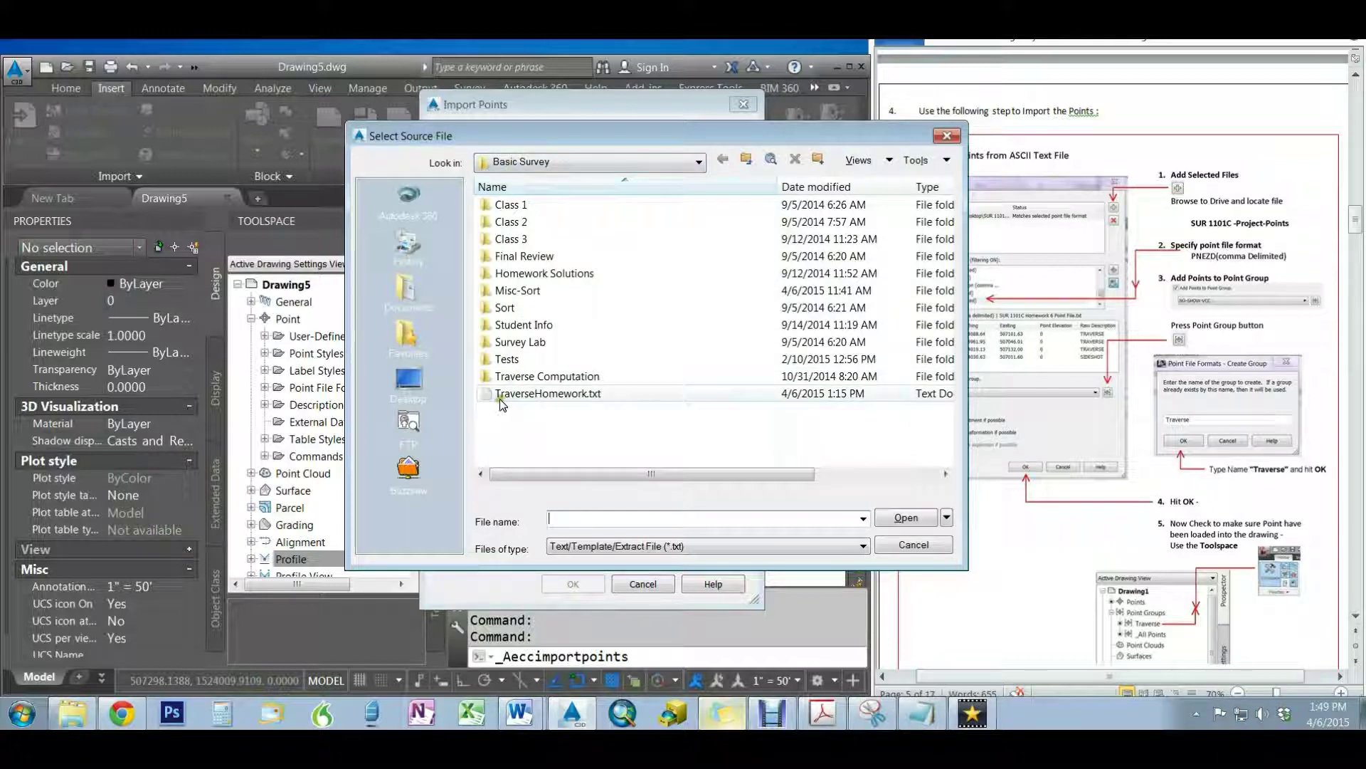
left_click(528, 395)
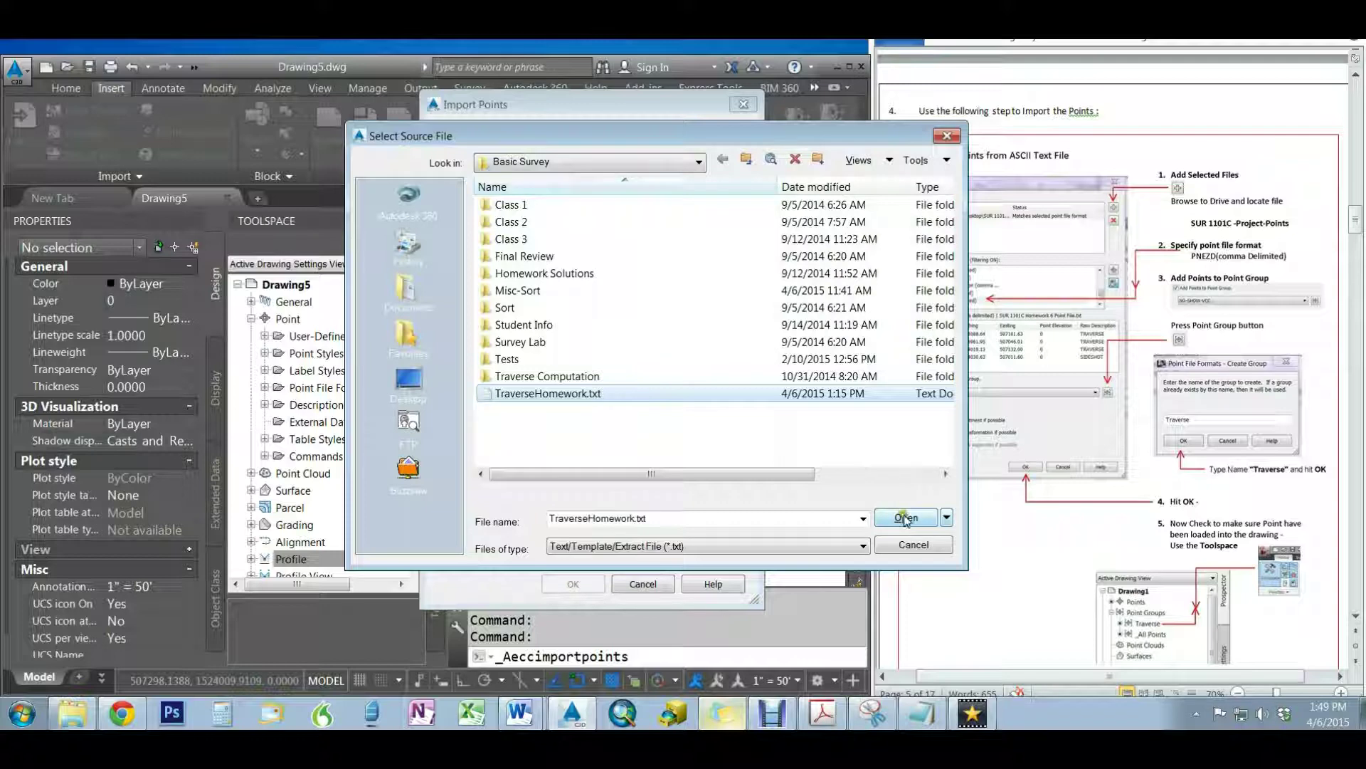
left_click(906, 519)
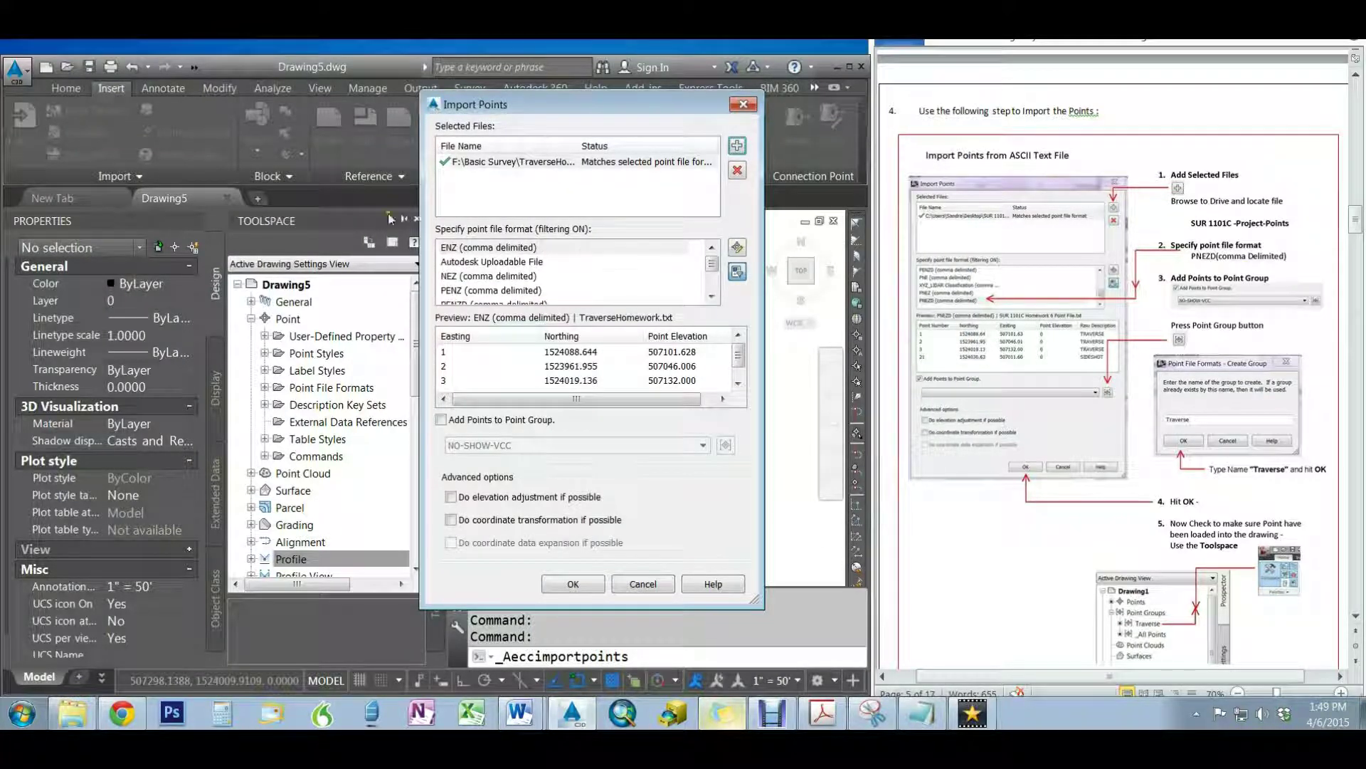
left_click_drag(708, 266, 710, 281)
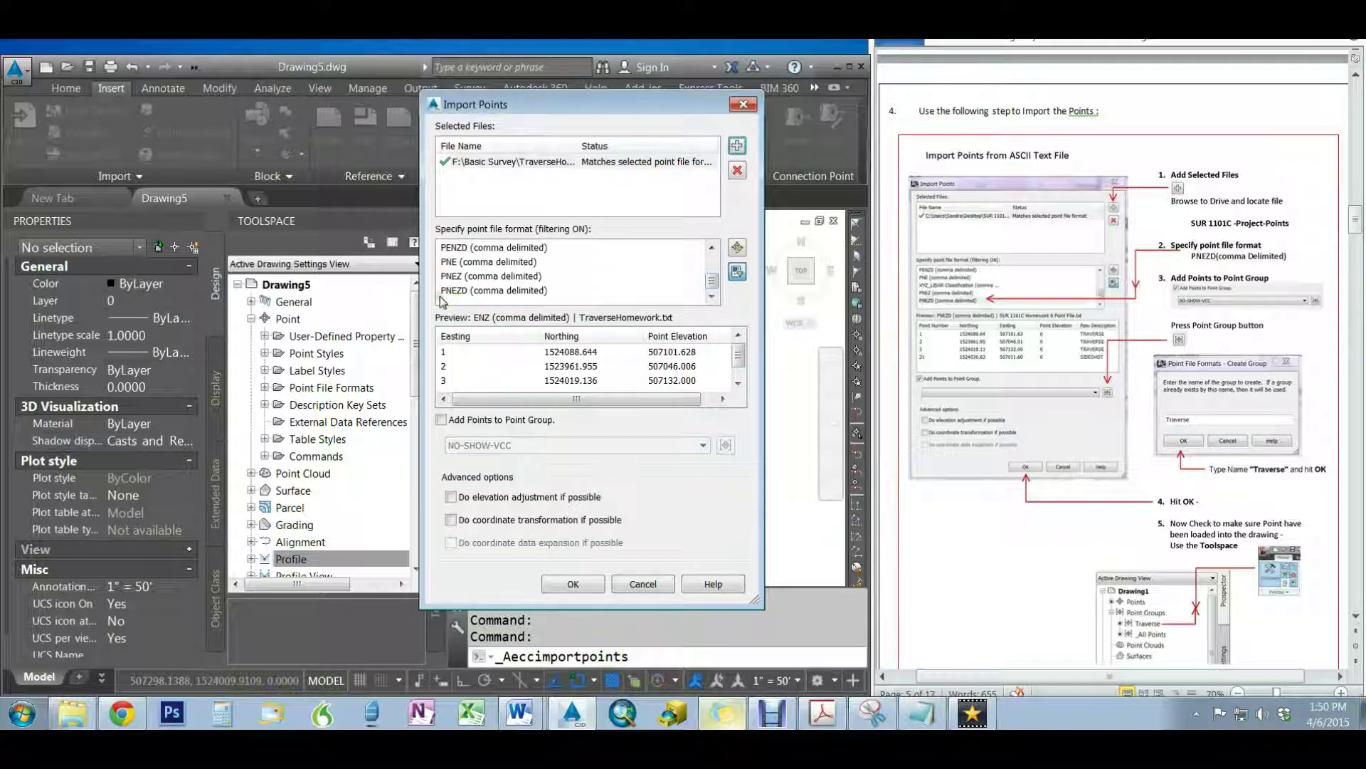
left_click(510, 290)
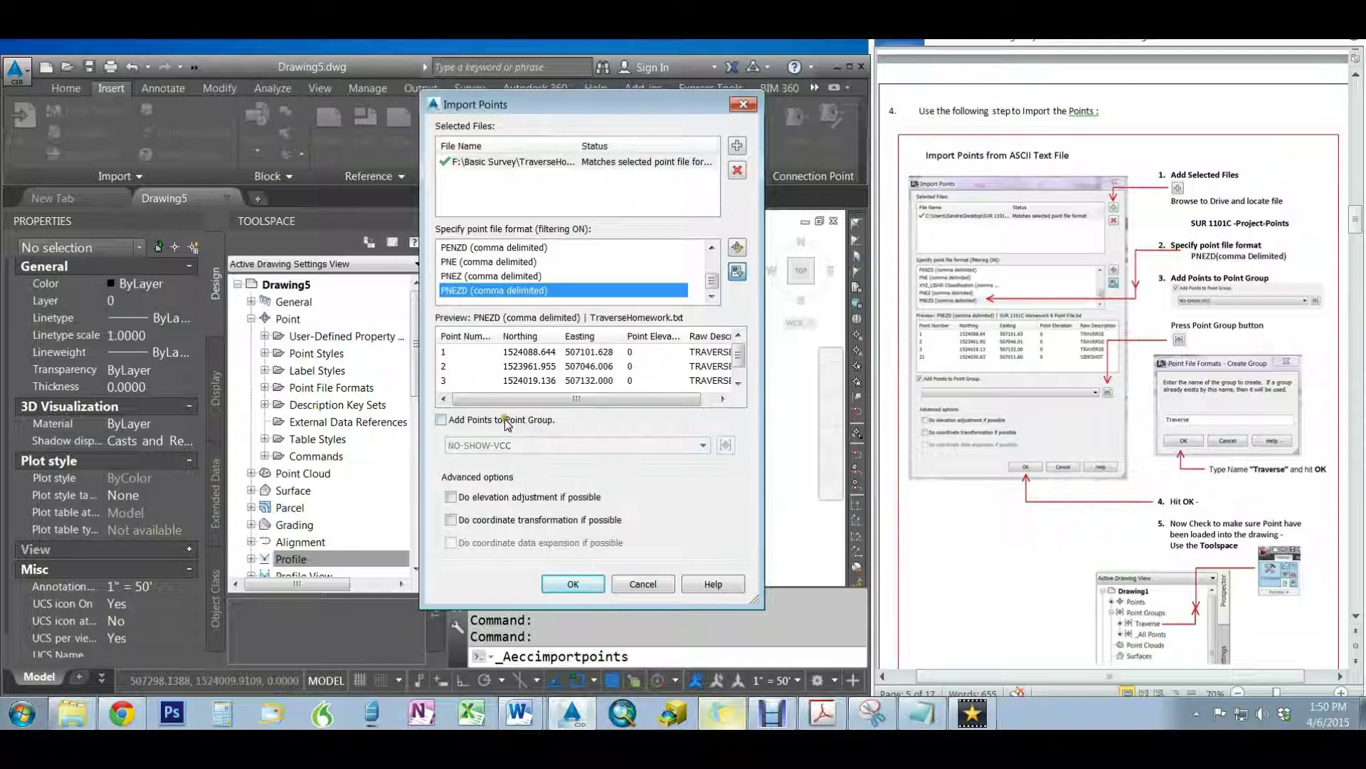
Assign the points to a new point group named Traverse and import them without elevation adjustment
left_click(471, 425)
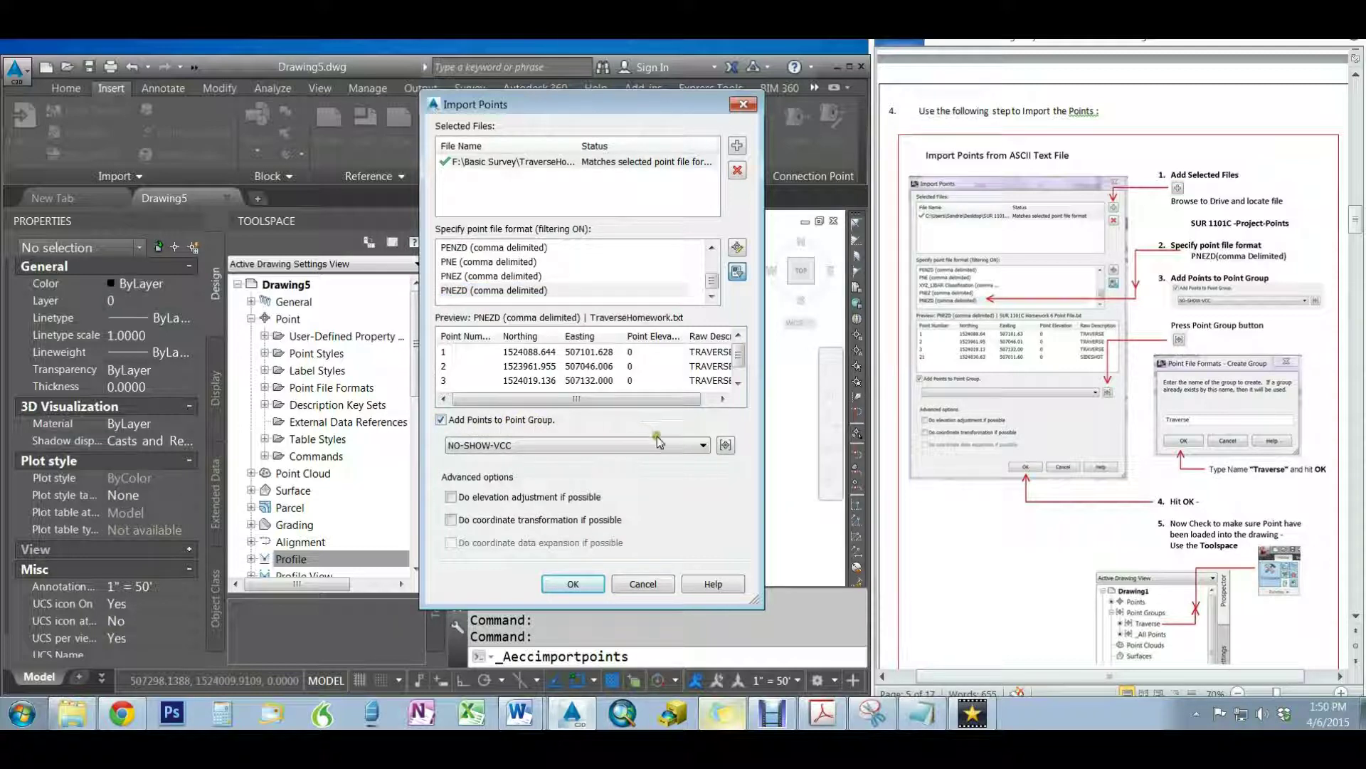
left_click(726, 446)
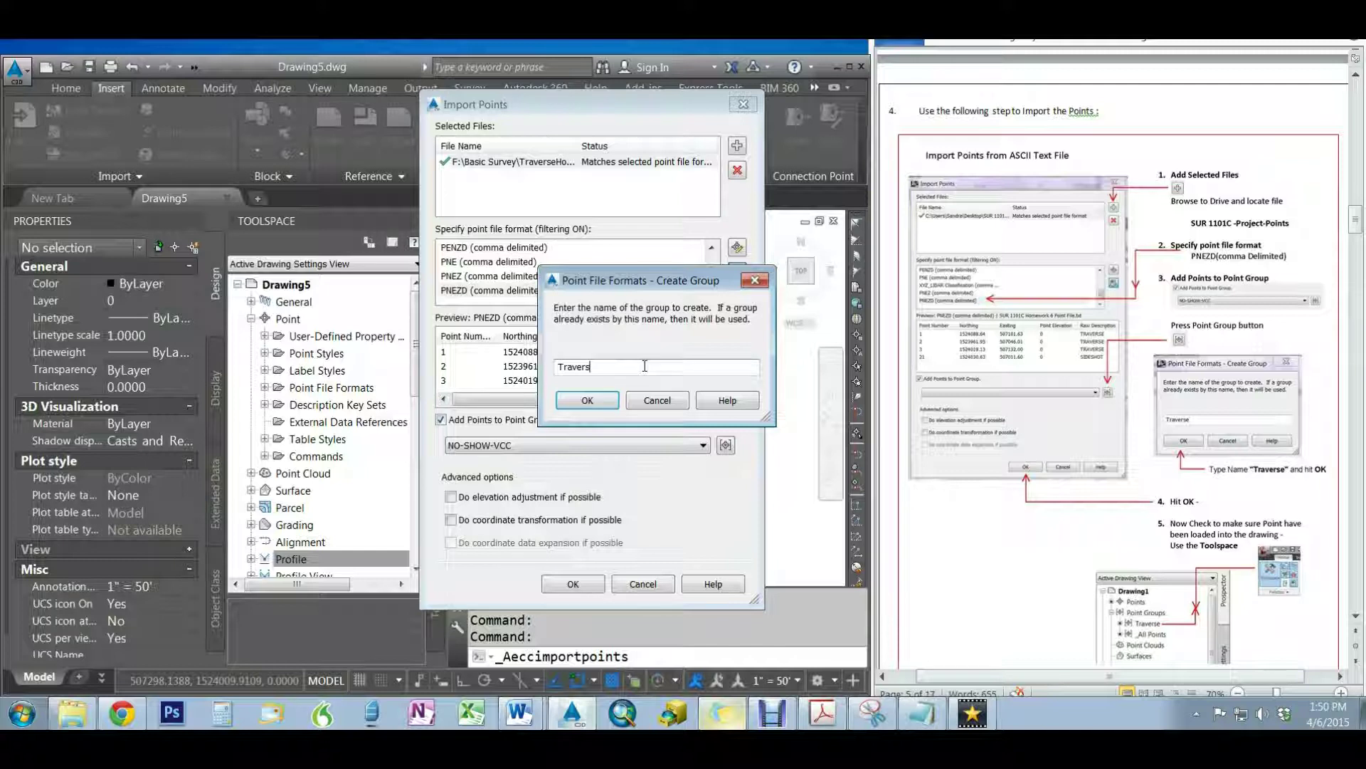
left_click(587, 400)
left_click(450, 498)
left_click(452, 498)
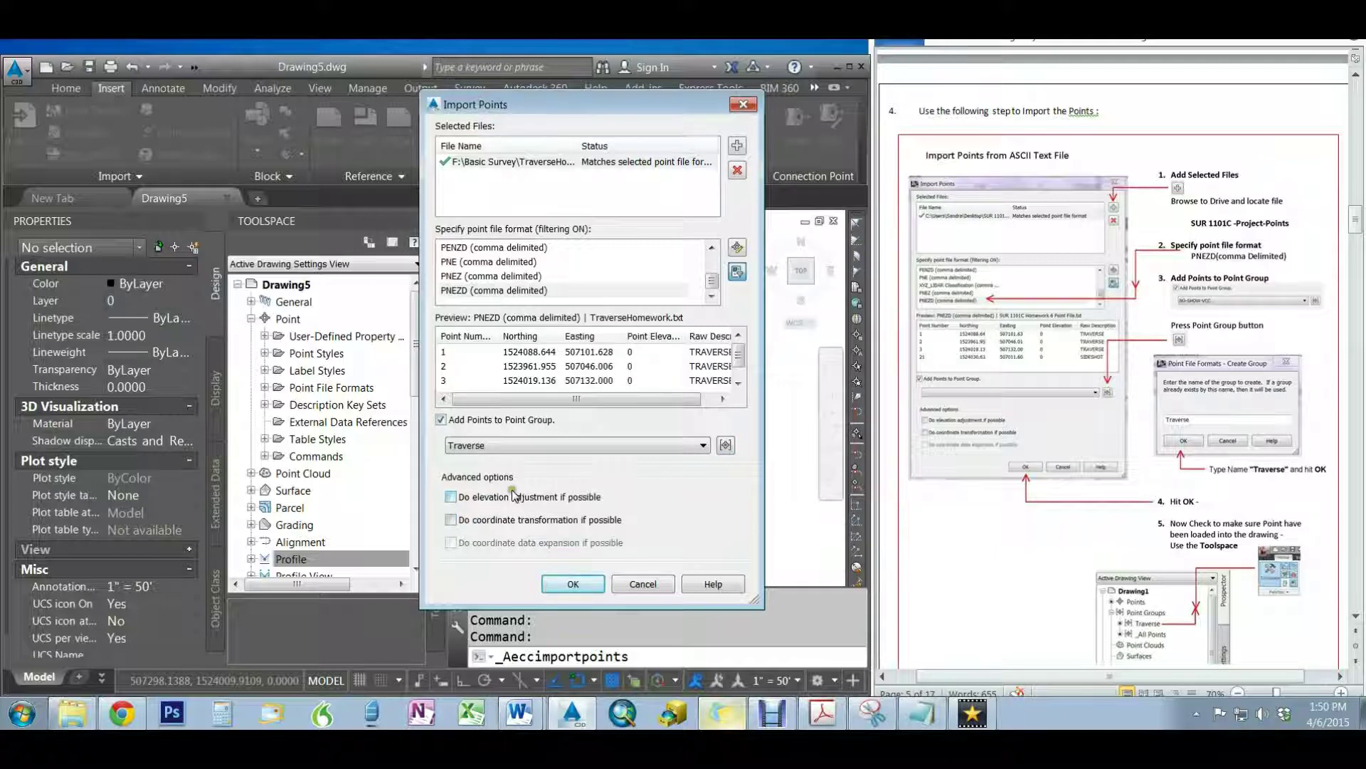
left_click(573, 584)
Examine the imported traverse and side shot points, and read the Change Point Style section of the instructions
scroll(641, 384, "up", 2)
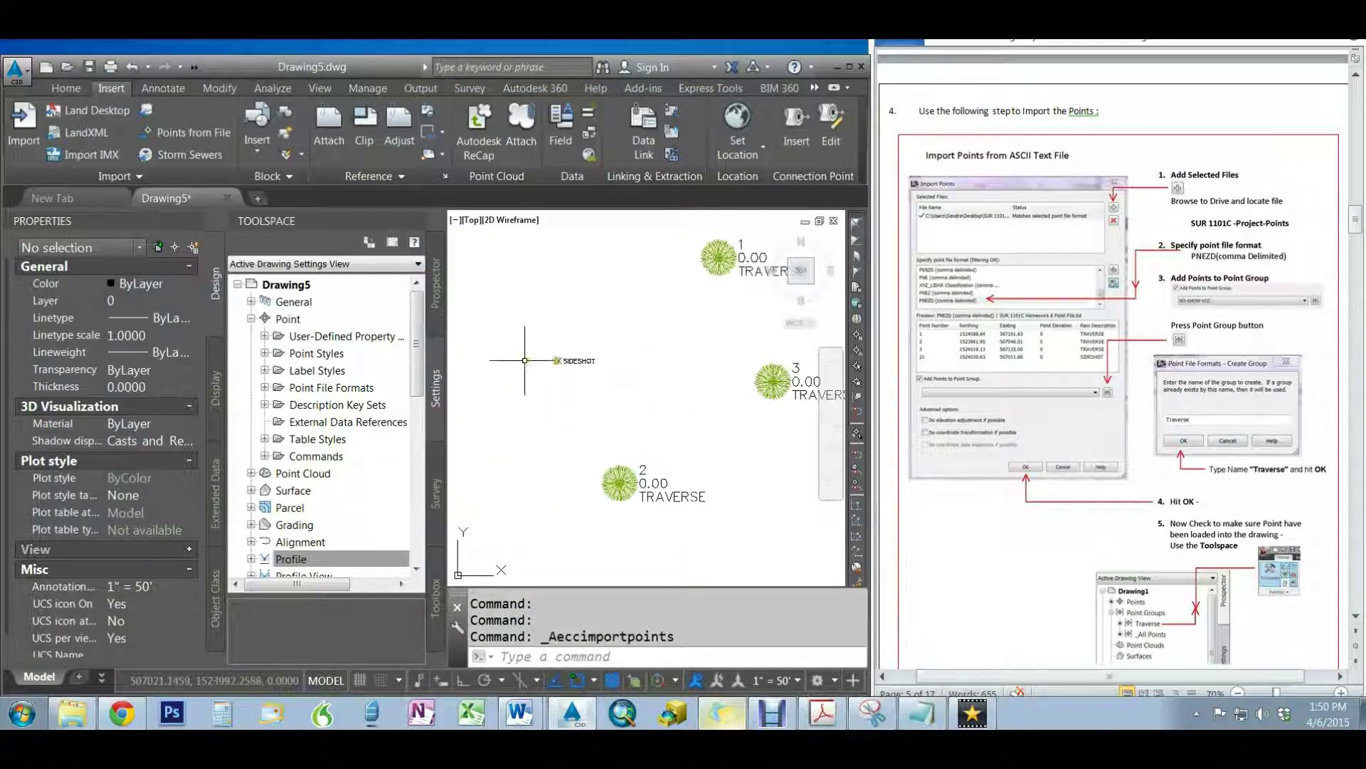
scroll(498, 327, "down", 2)
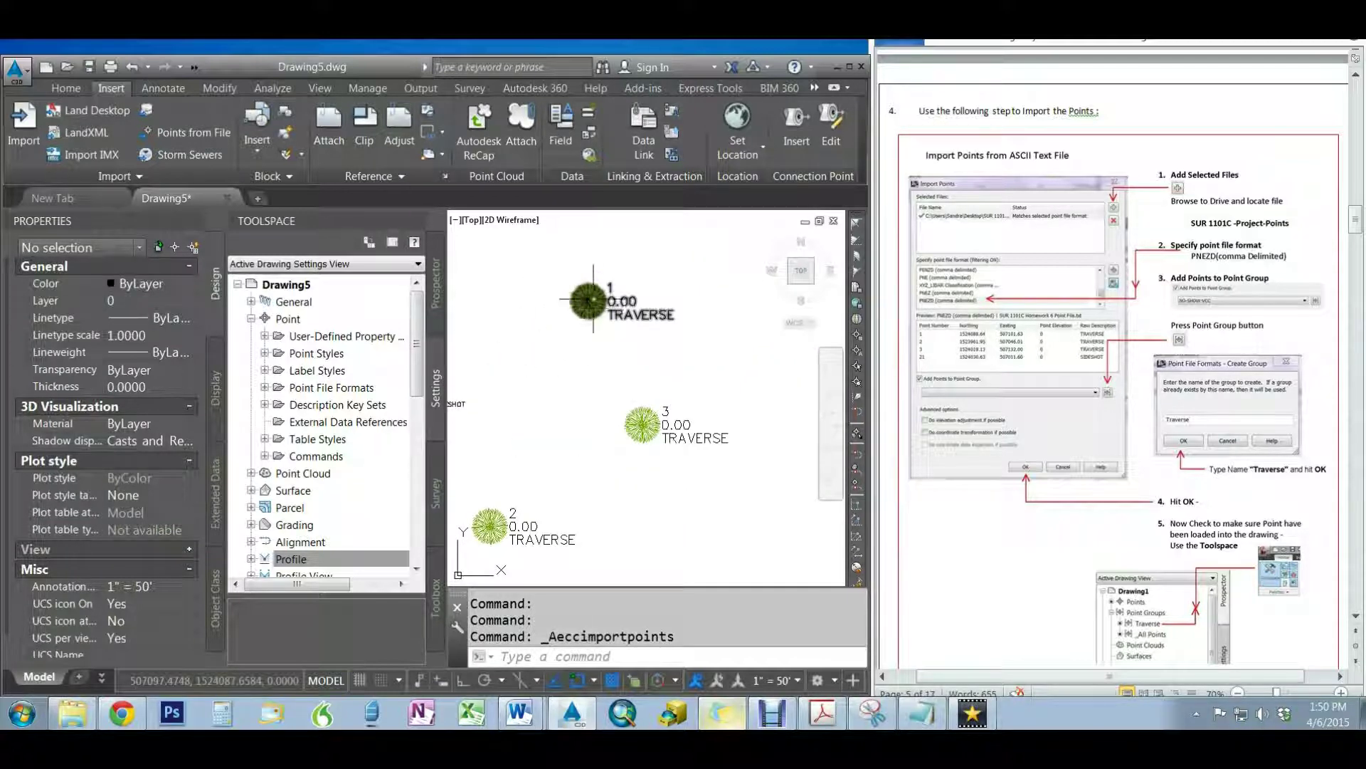
scroll(582, 303, "up", 4)
scroll(583, 318, "down", 2)
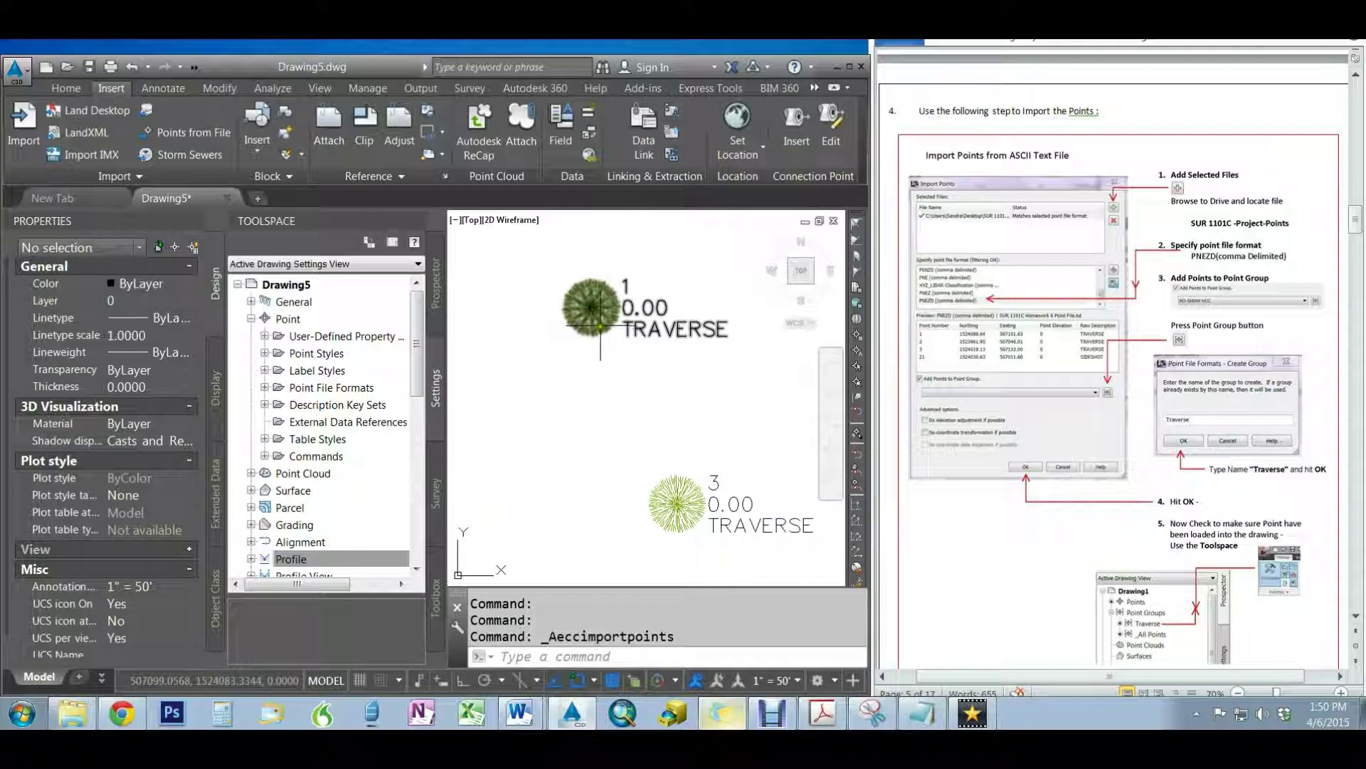
scroll(580, 327, "down", 2)
scroll(579, 335, "up", 2)
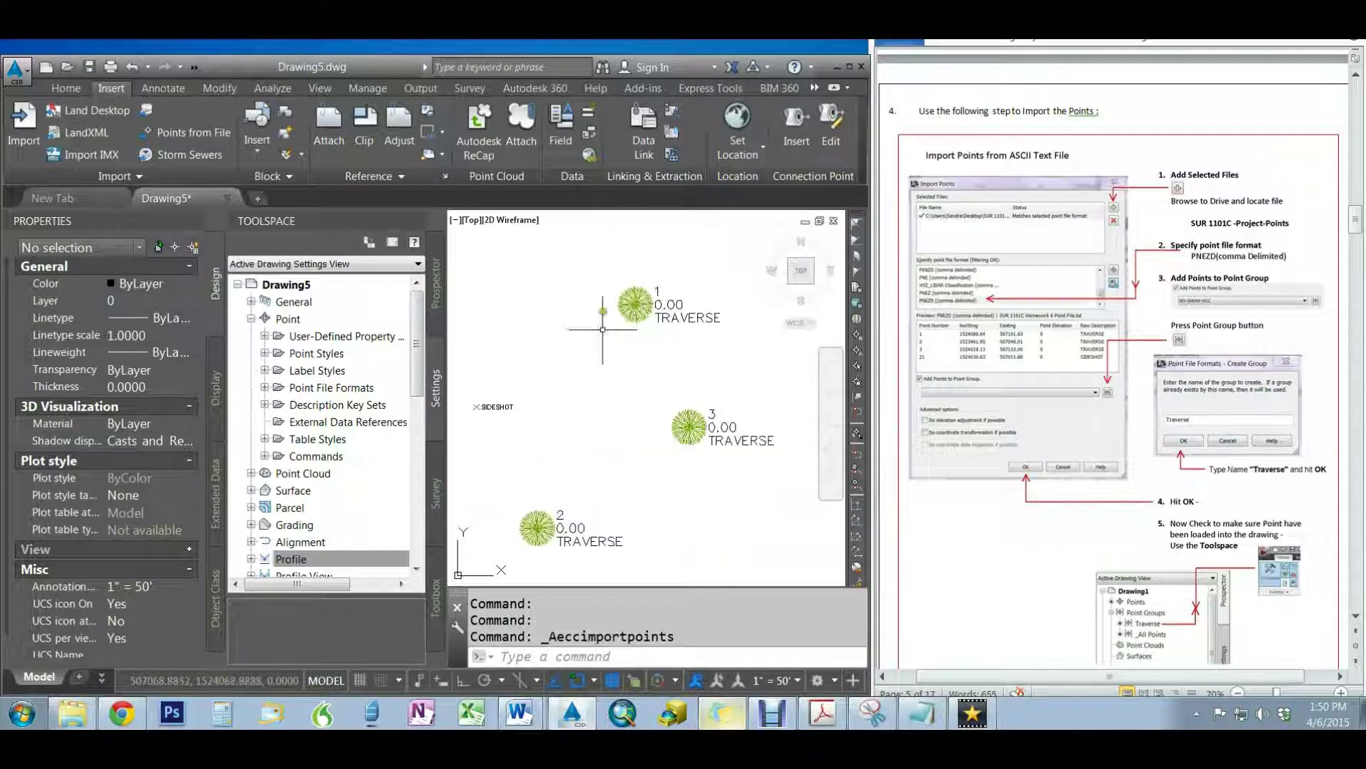
scroll(990, 547, "down", 10)
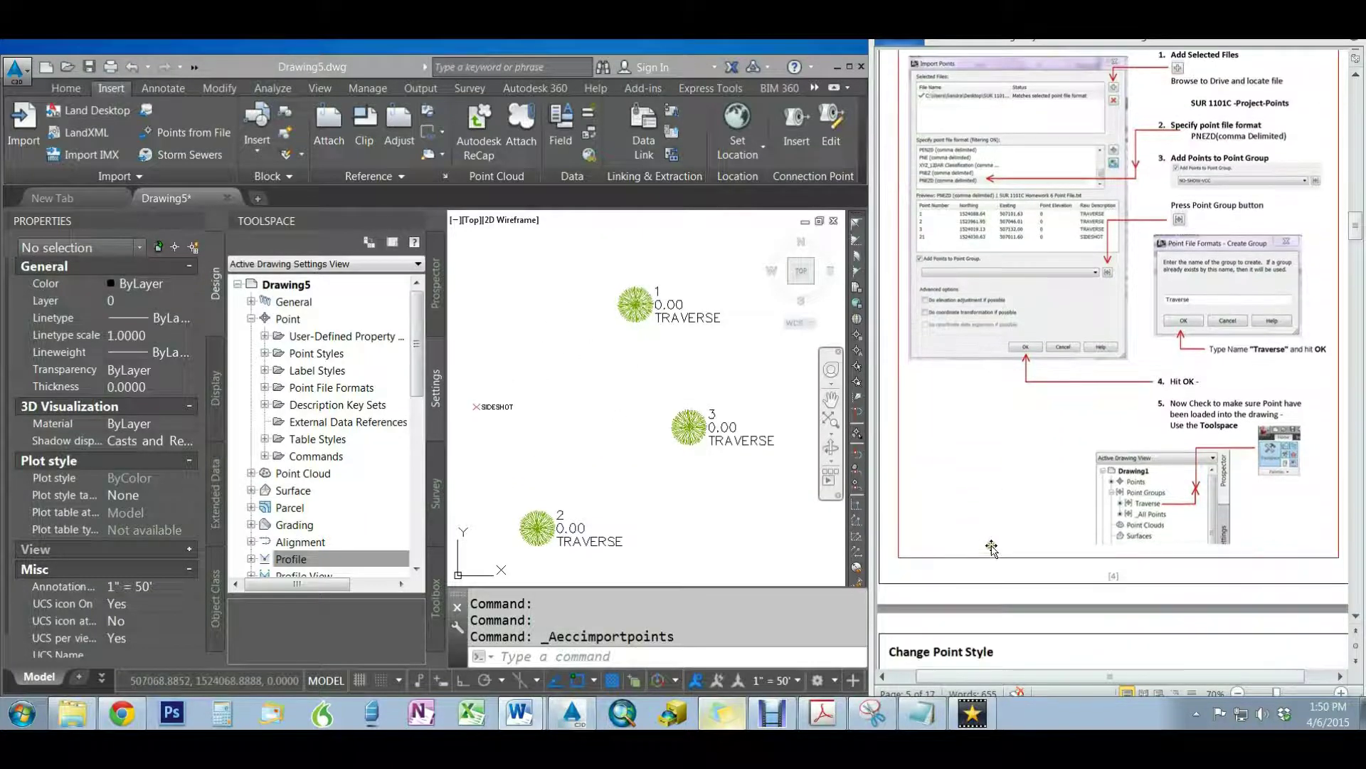
scroll(988, 528, "down", 5)
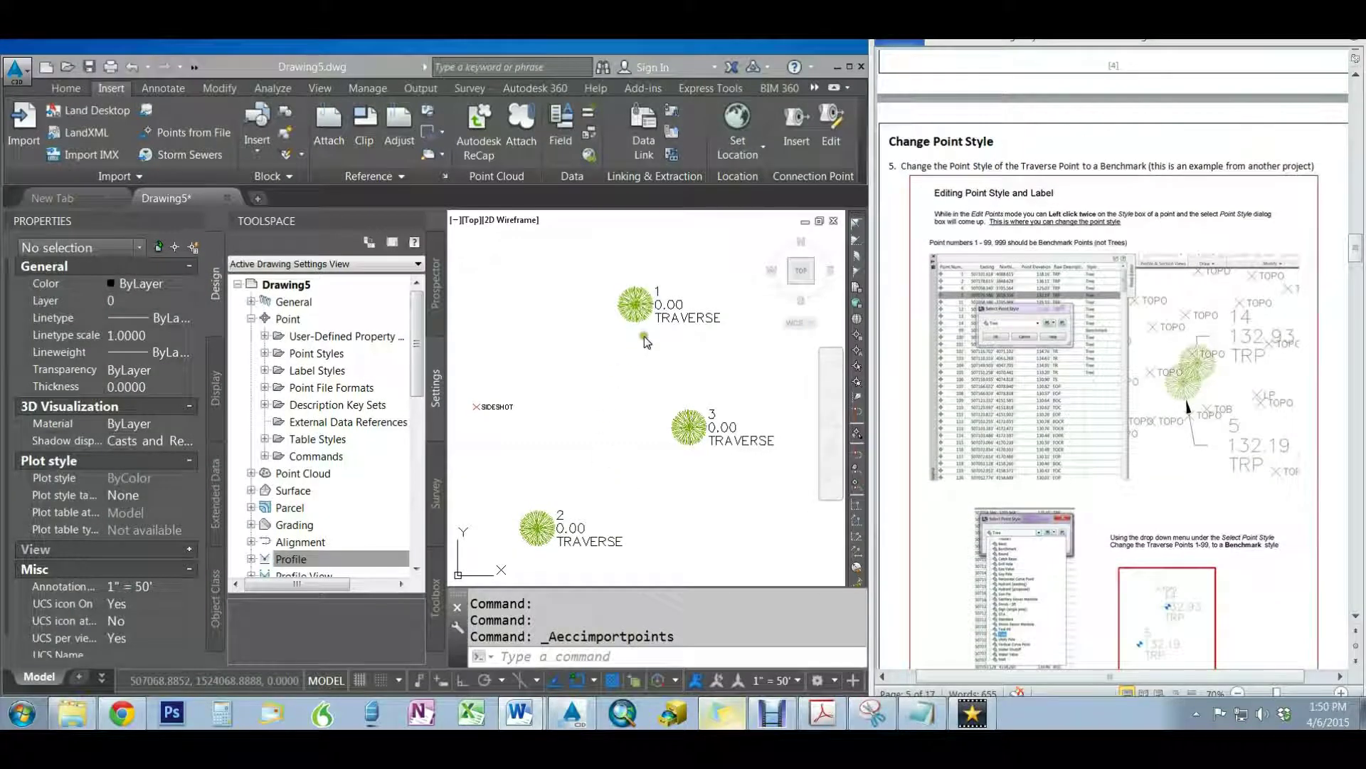
Close the Properties palette and reopen it with the PR command
left_click(630, 317)
left_click(631, 320)
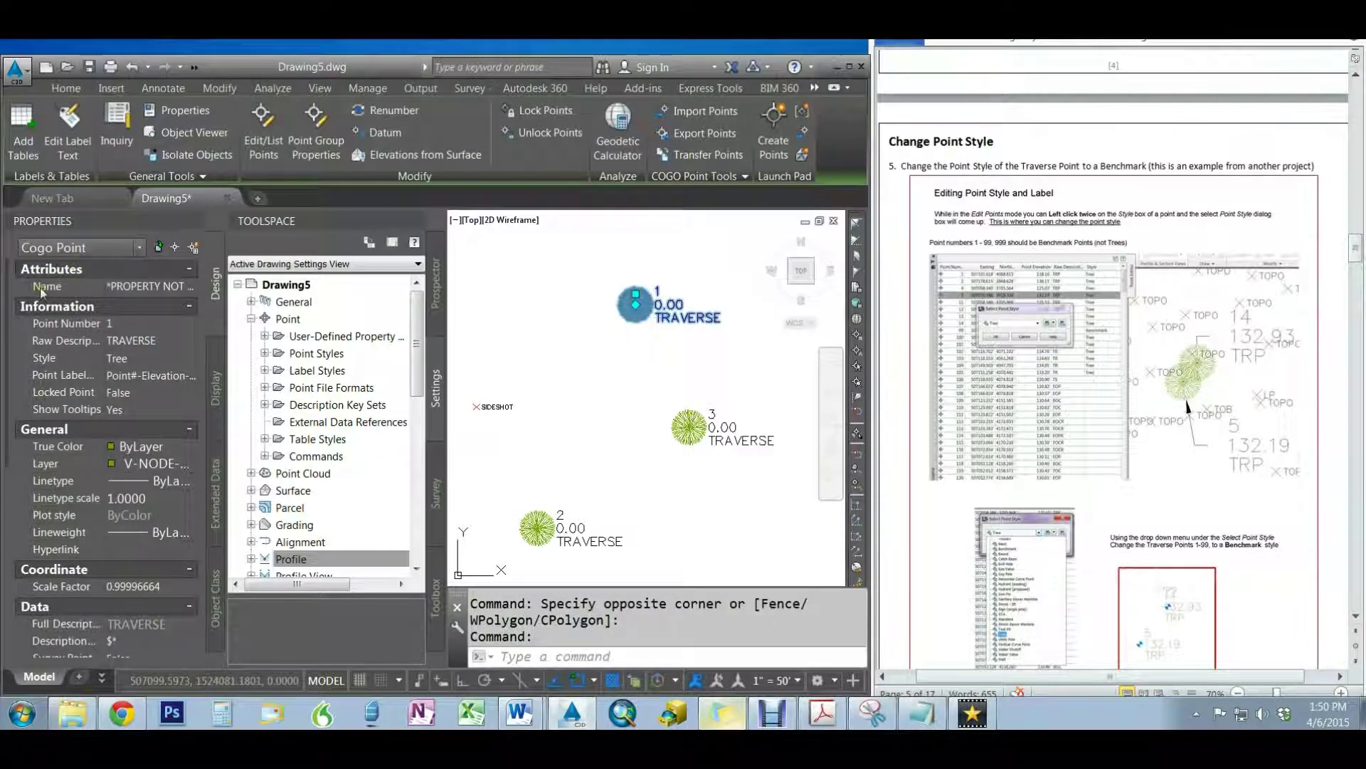
key("Escape")
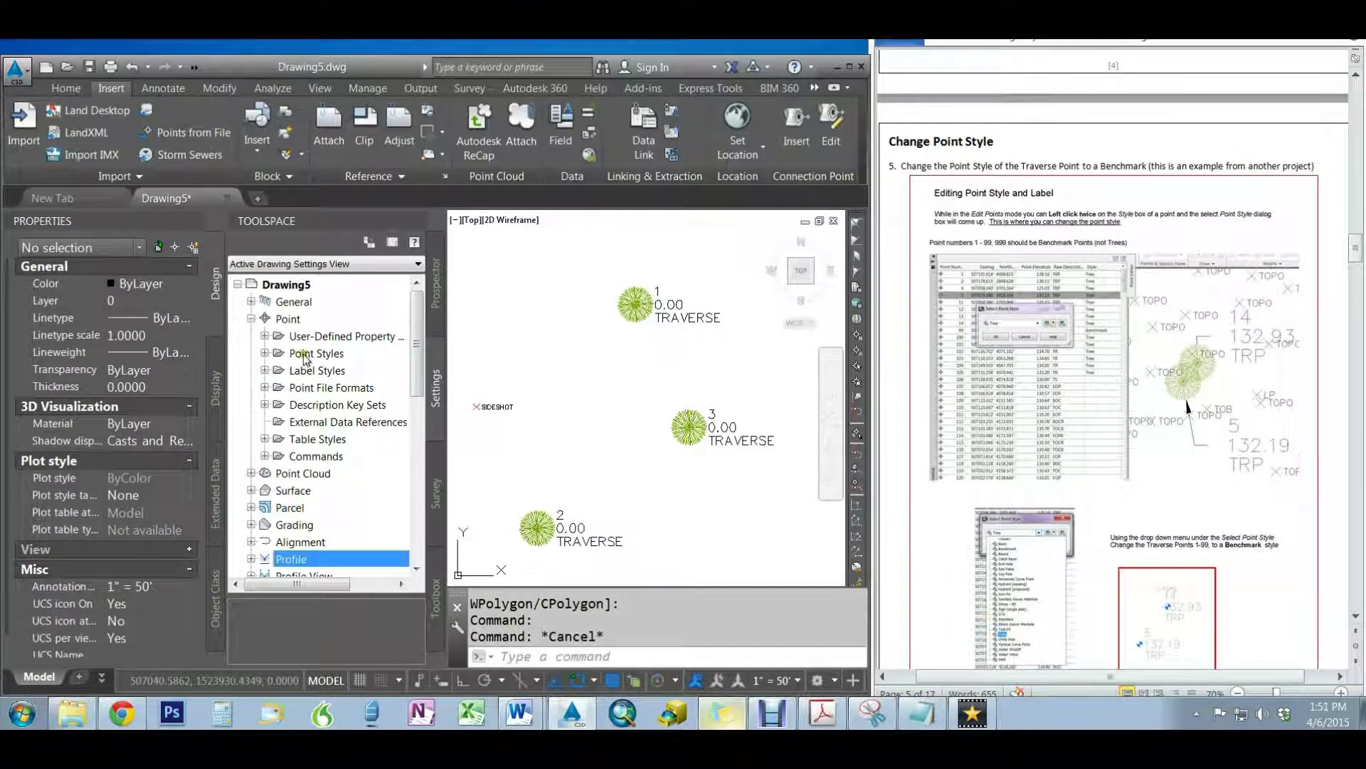
left_click(200, 221)
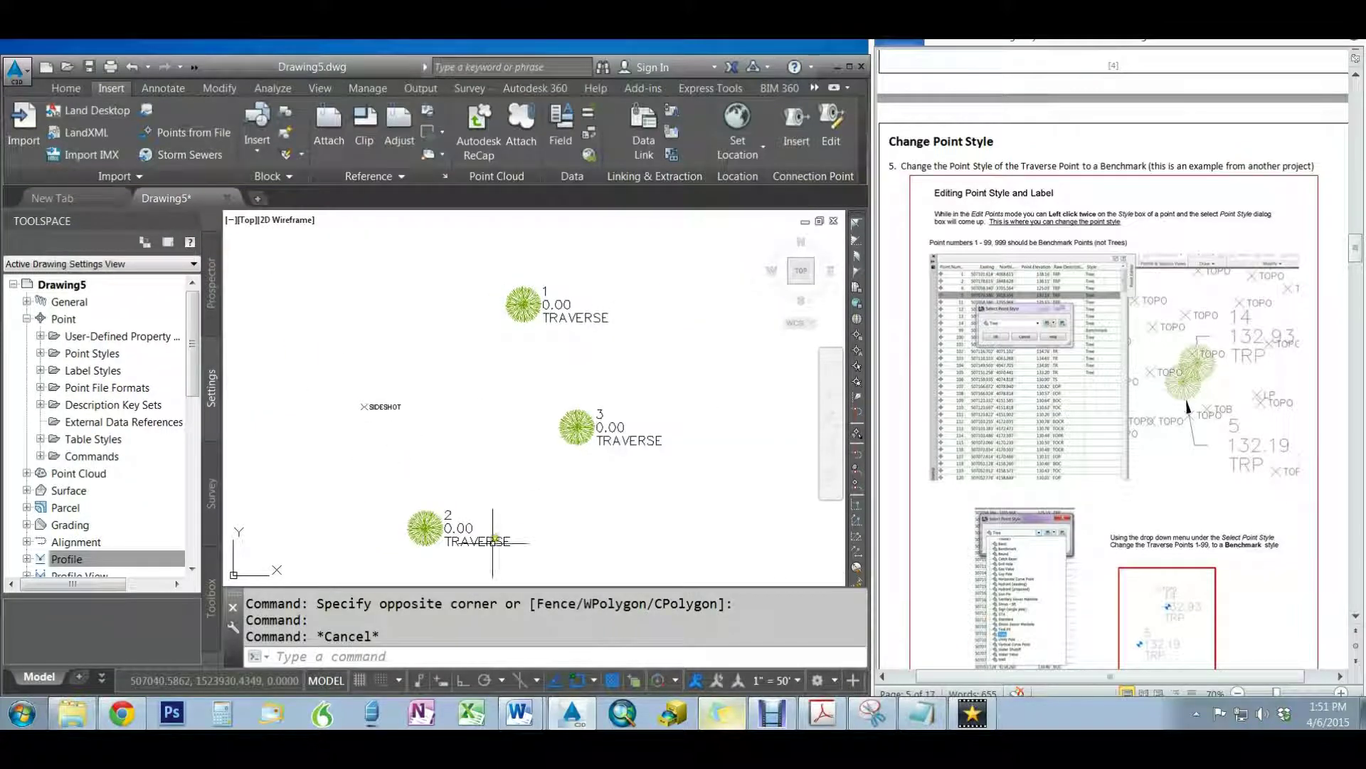
left_click(413, 648)
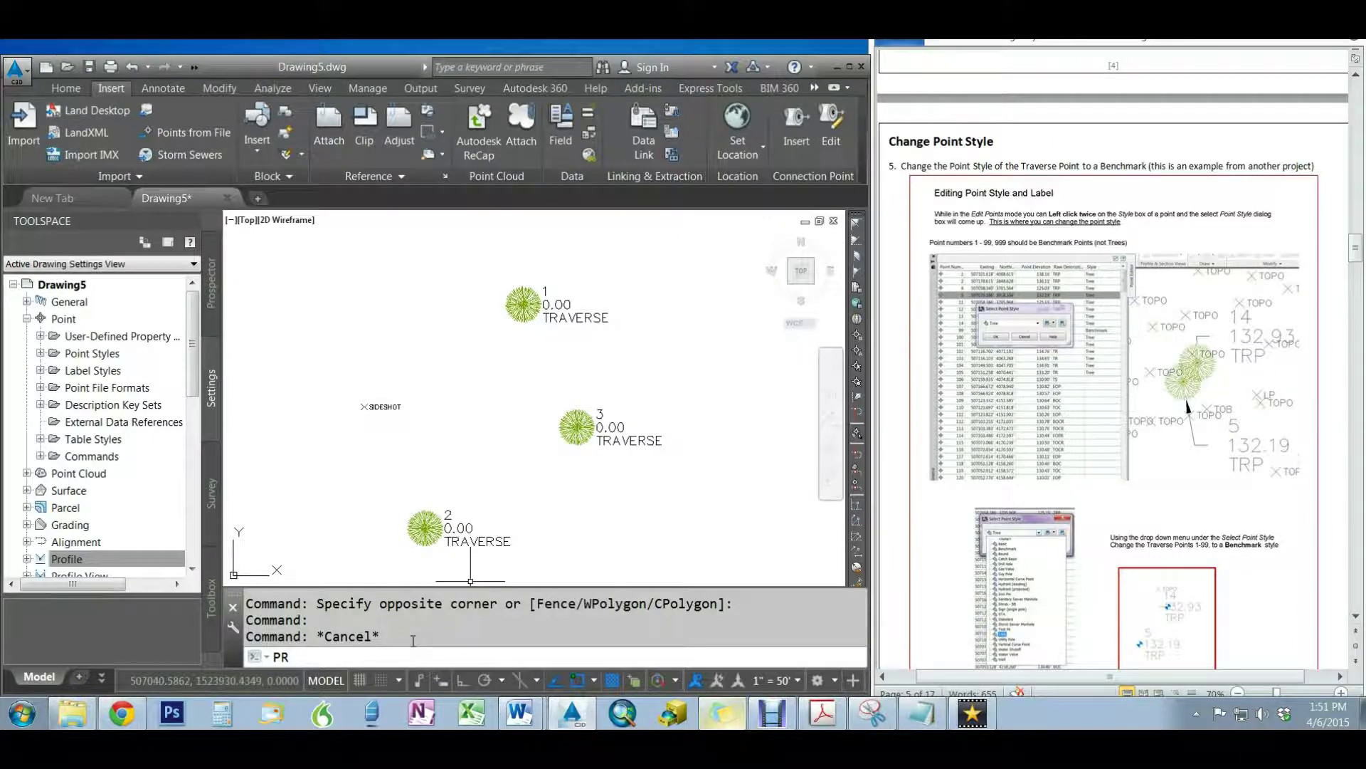
key("Return")
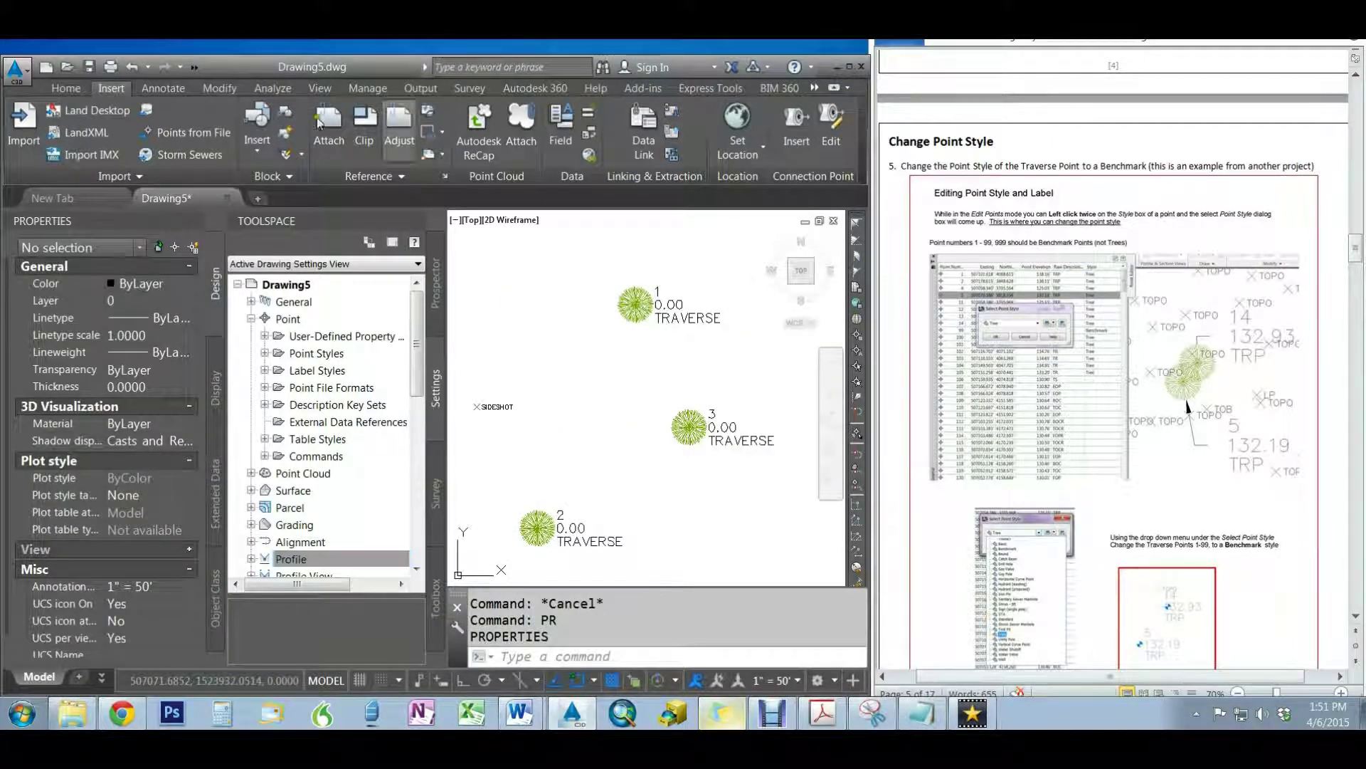
Widen the Properties palette and change the point style of traverse point 1 to Benchmark
left_click(641, 292)
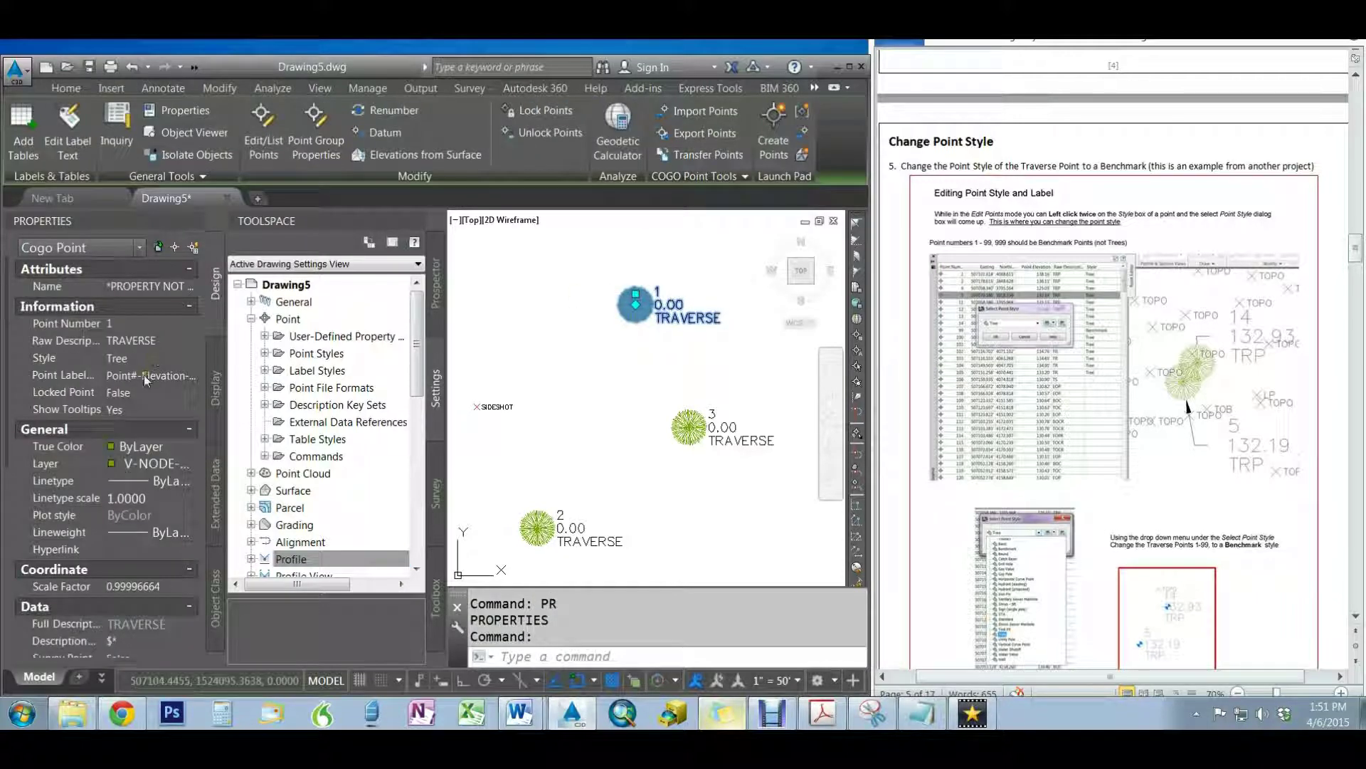
left_click(64, 365)
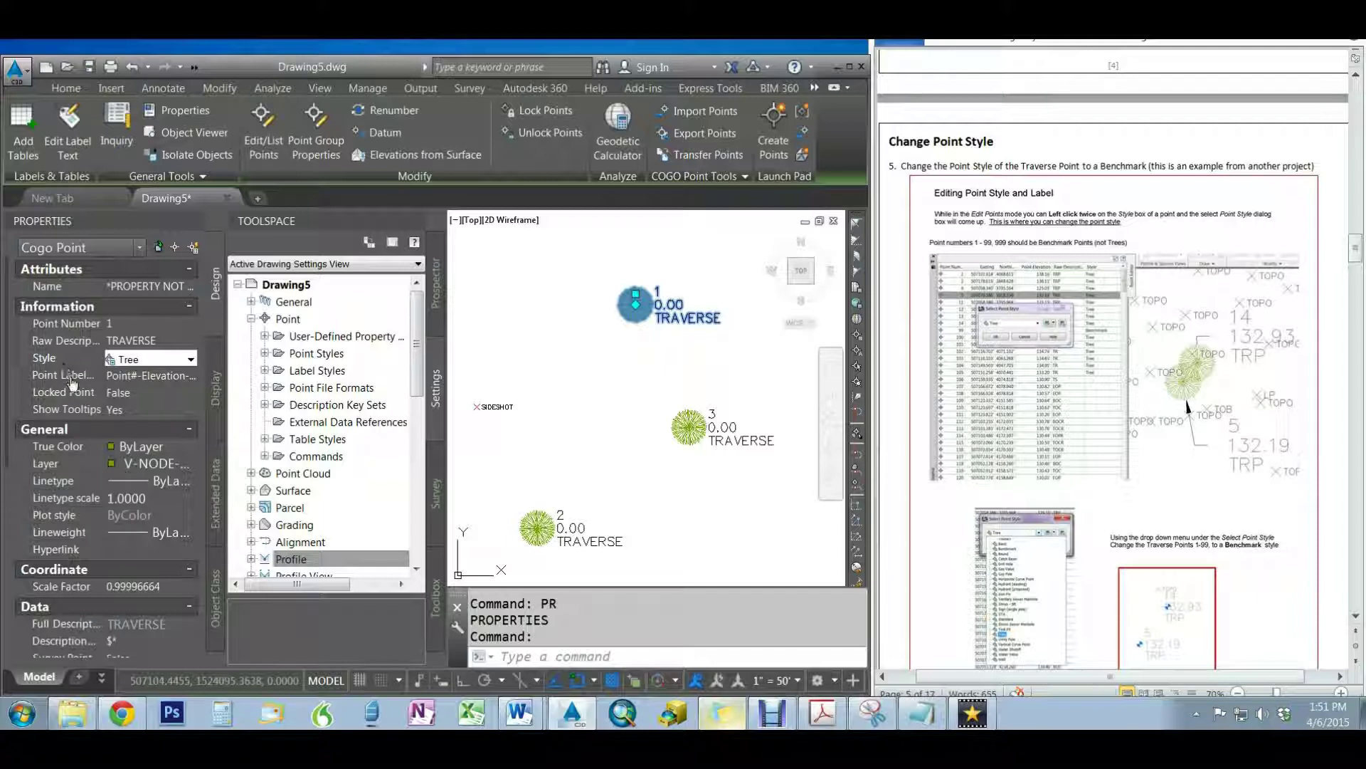
left_click(73, 377)
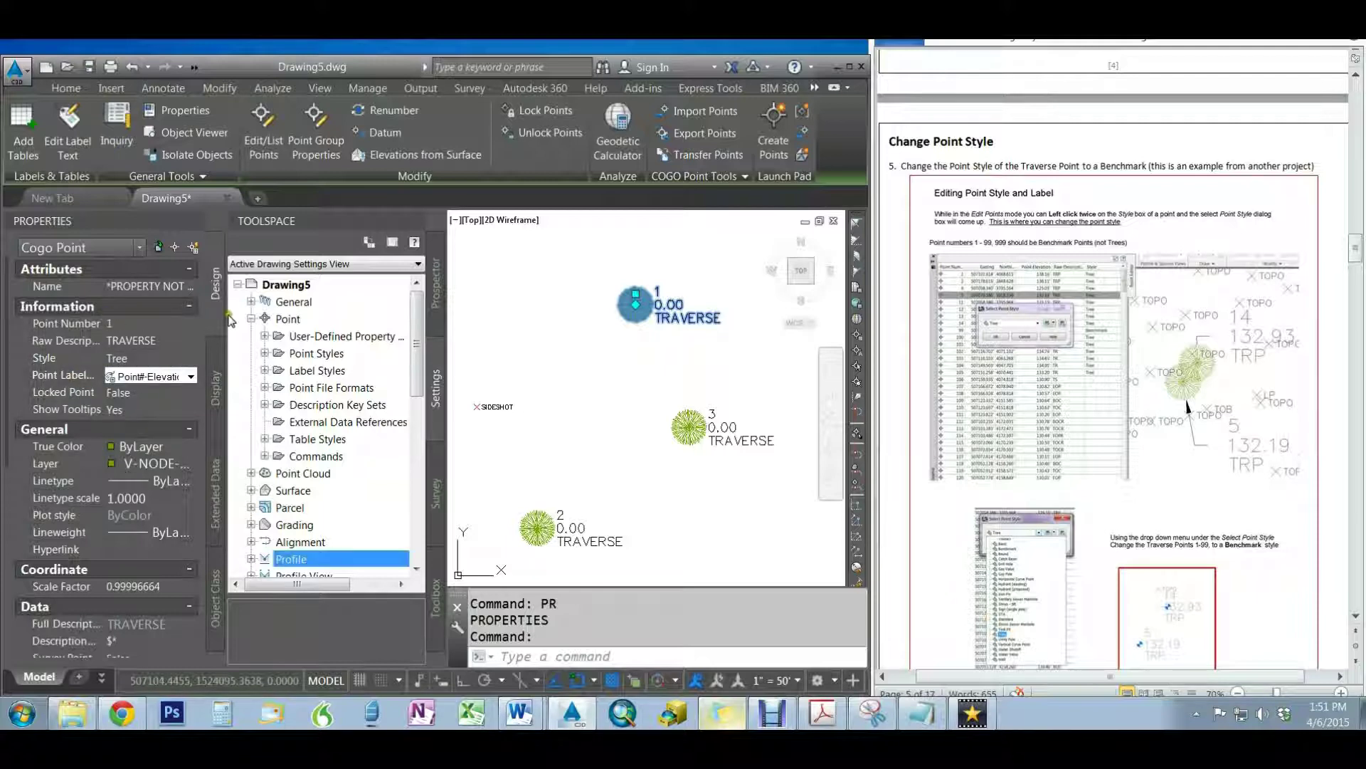
left_click_drag(226, 320, 265, 324)
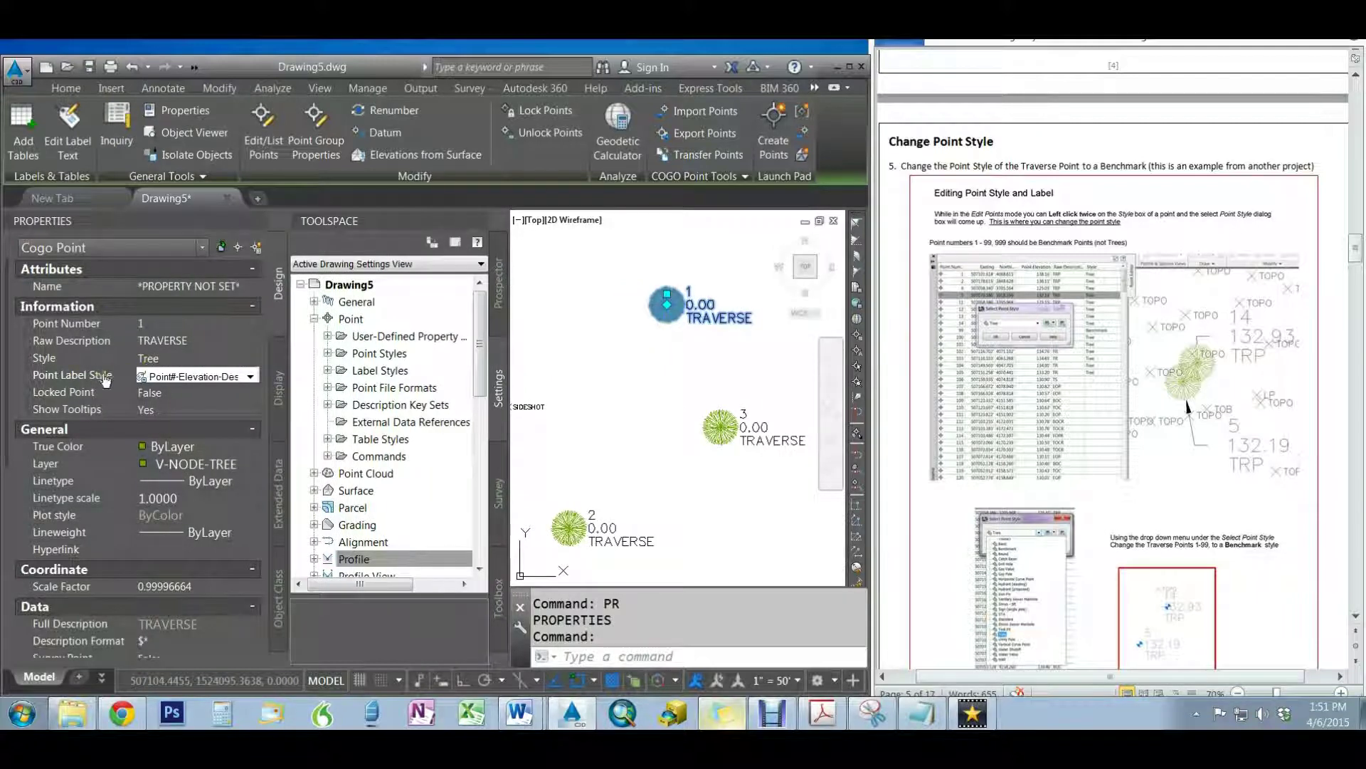
left_click(141, 359)
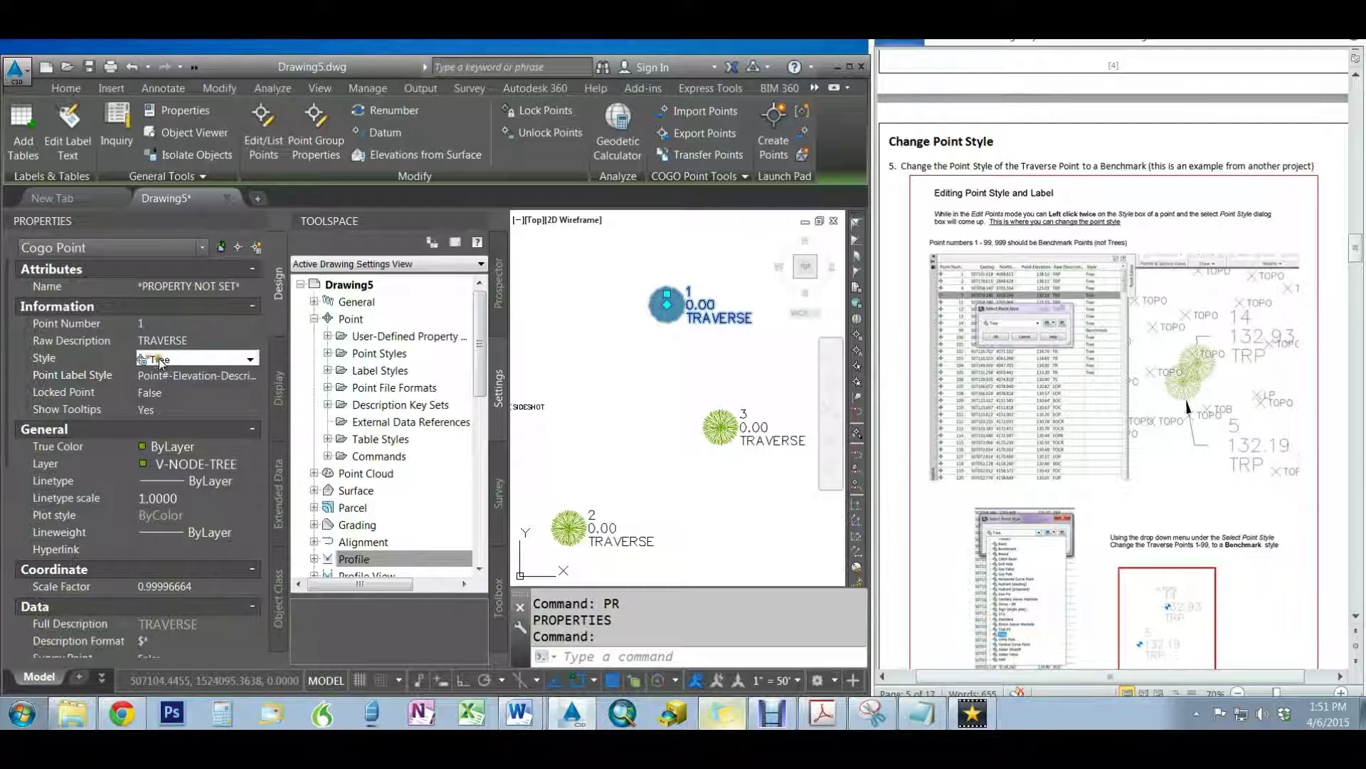
left_click(249, 359)
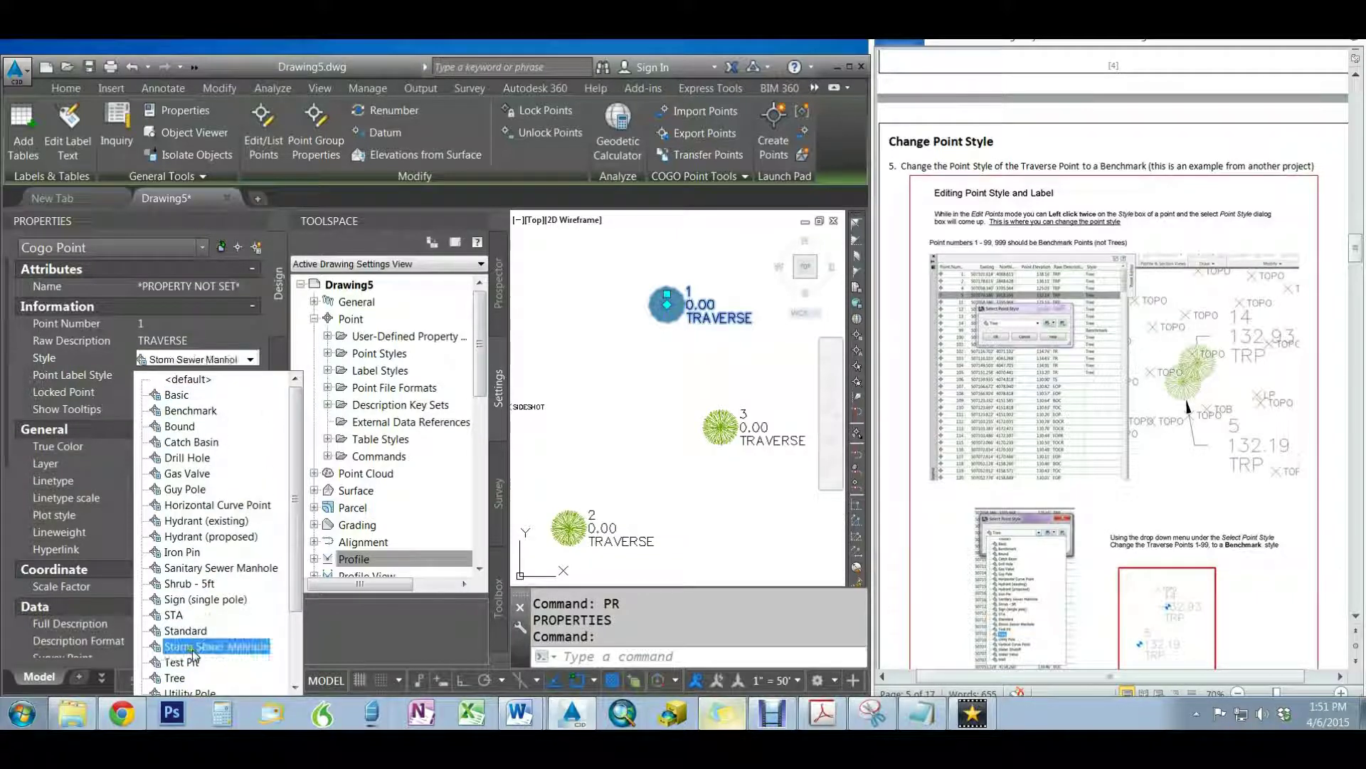
left_click(202, 413)
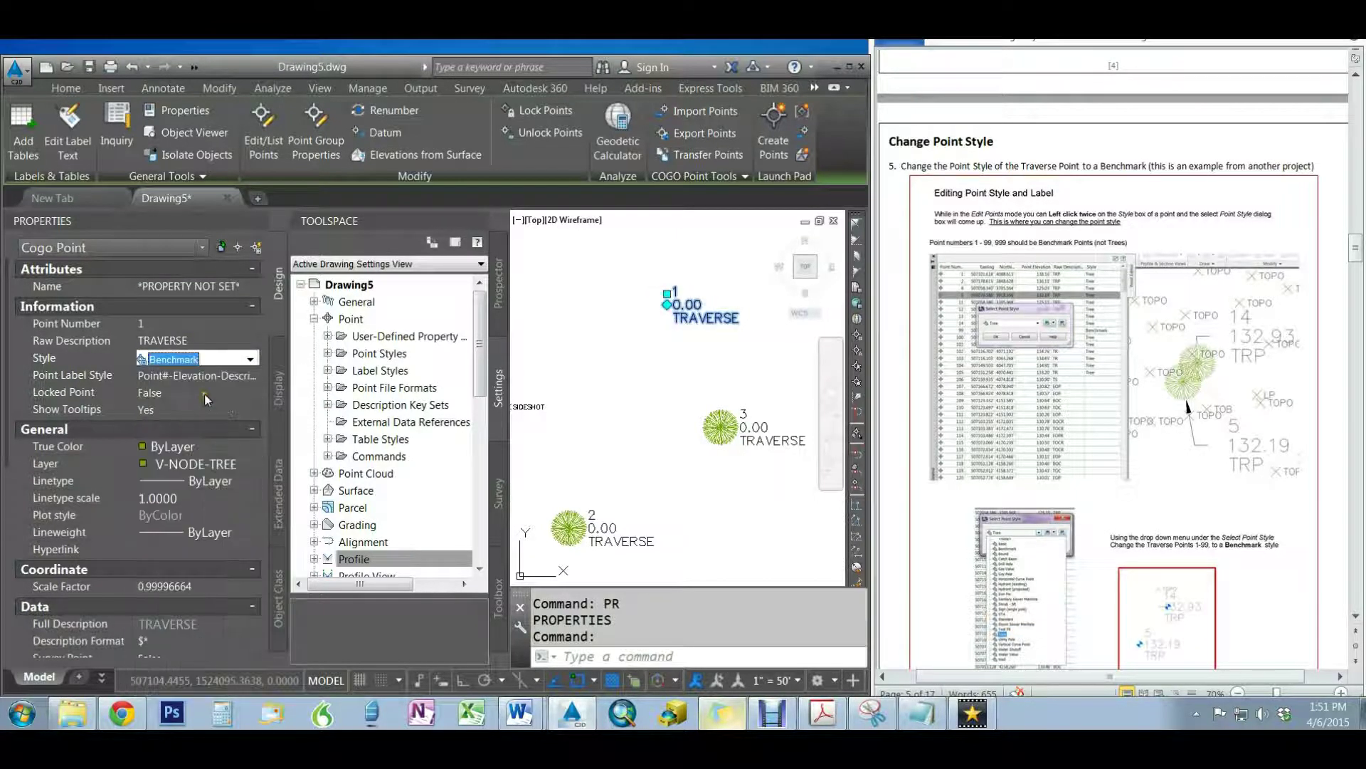
Set the point label style of traverse point 1 to PNEZD and clear the selection
left_click(216, 376)
left_click(217, 377)
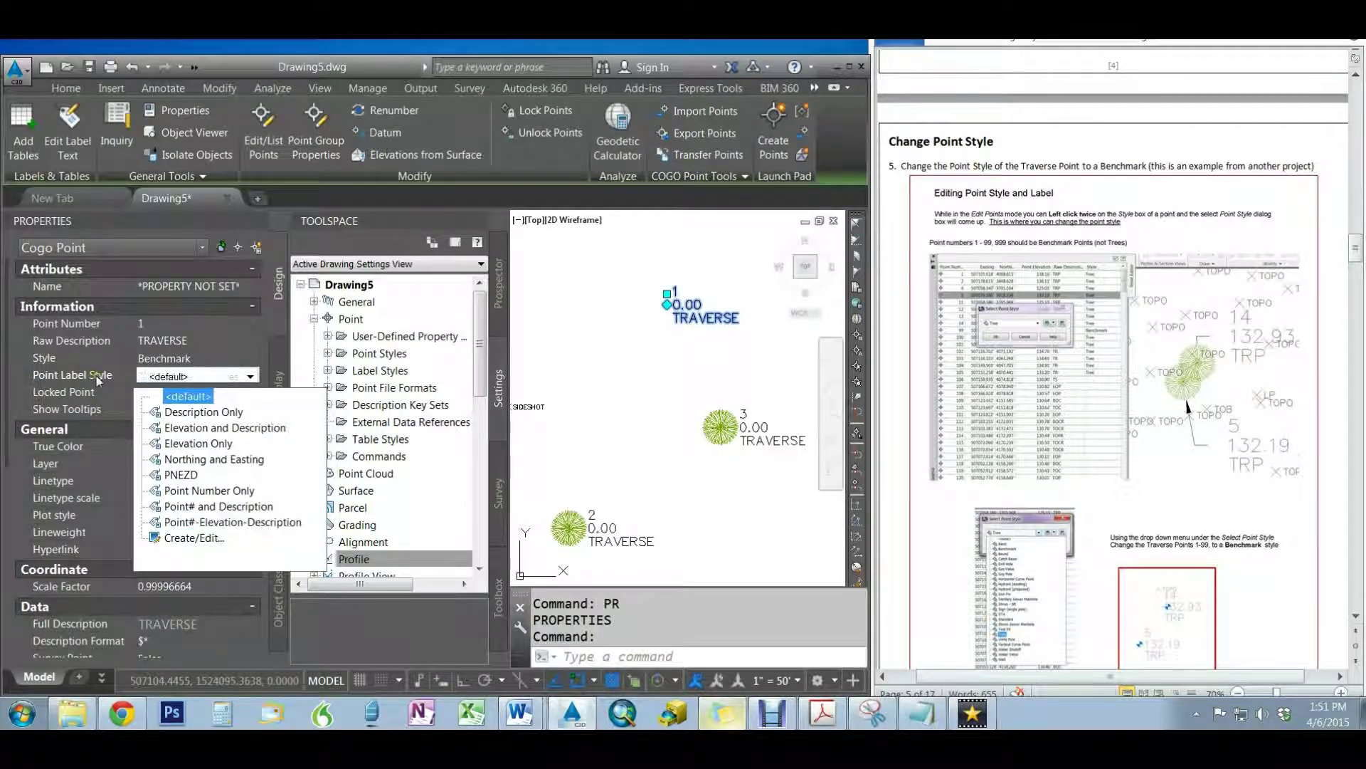
left_click(192, 475)
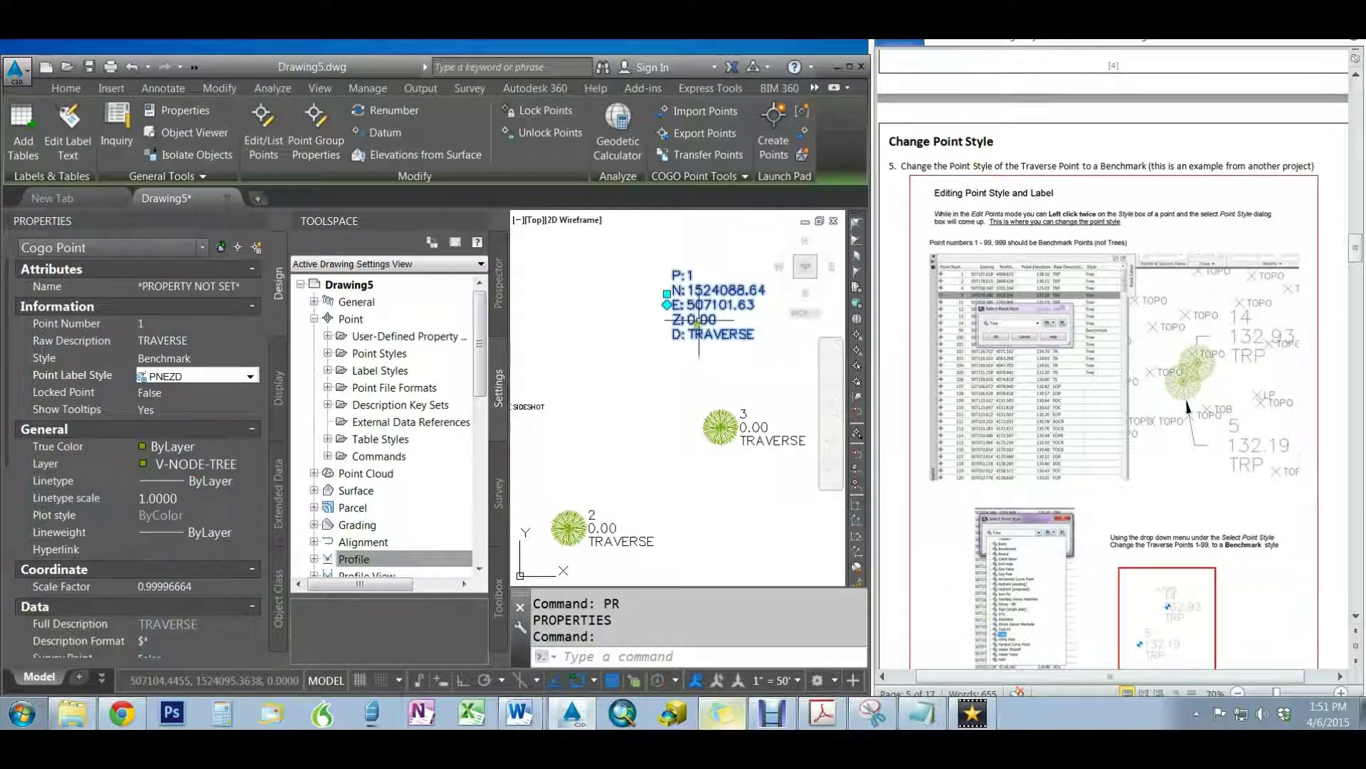
key("Escape")
key("Escape")
Move the label of traverse point 1 up and away from its marker so it is tied by a leader, and clear the selection
left_click(672, 306)
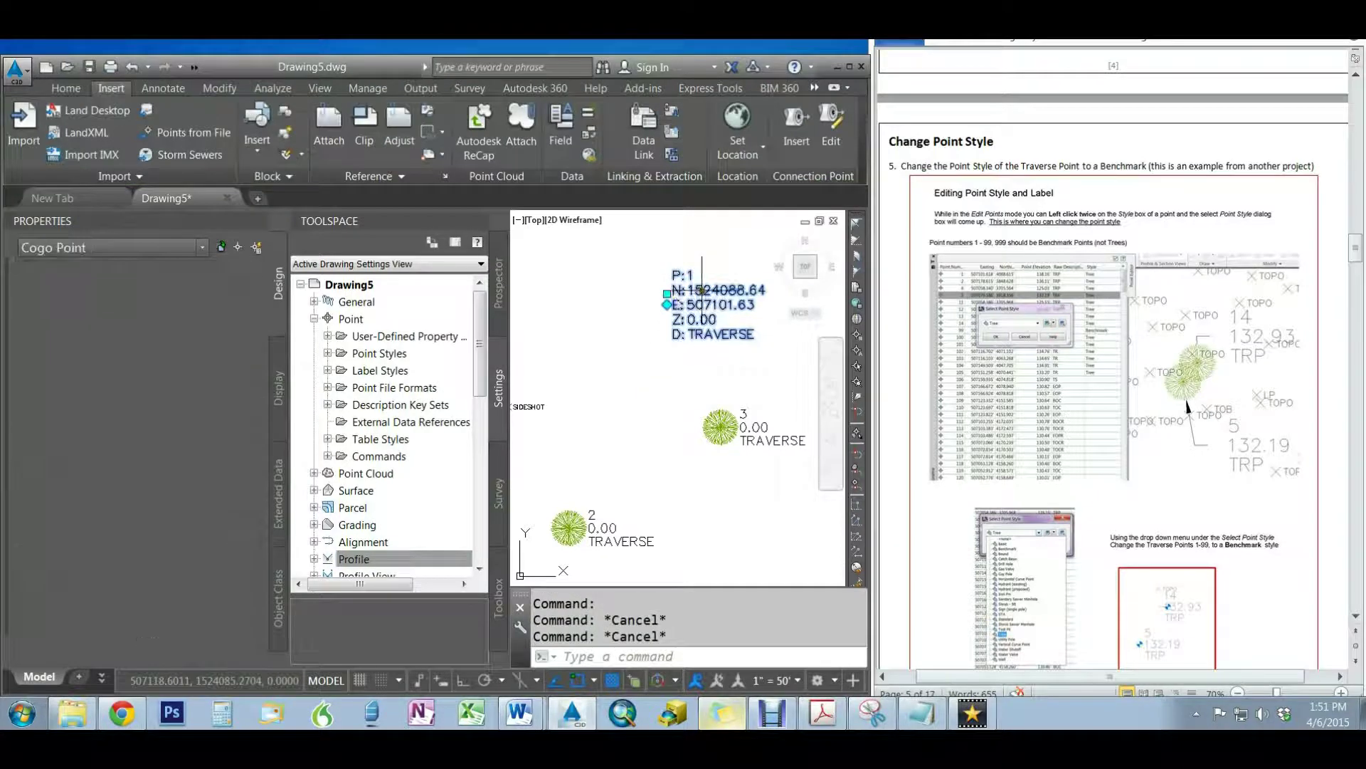
mouse_move(676, 307)
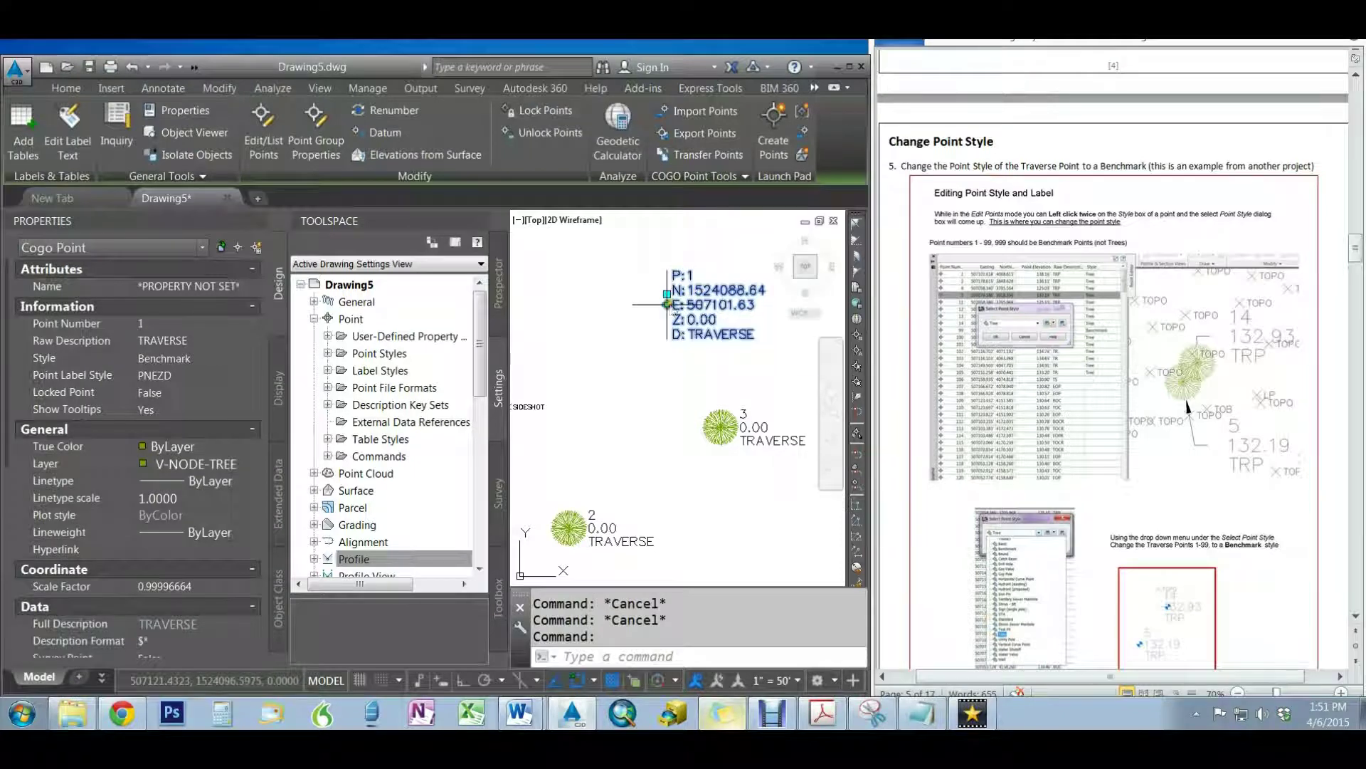
scroll(680, 312, "up", 6)
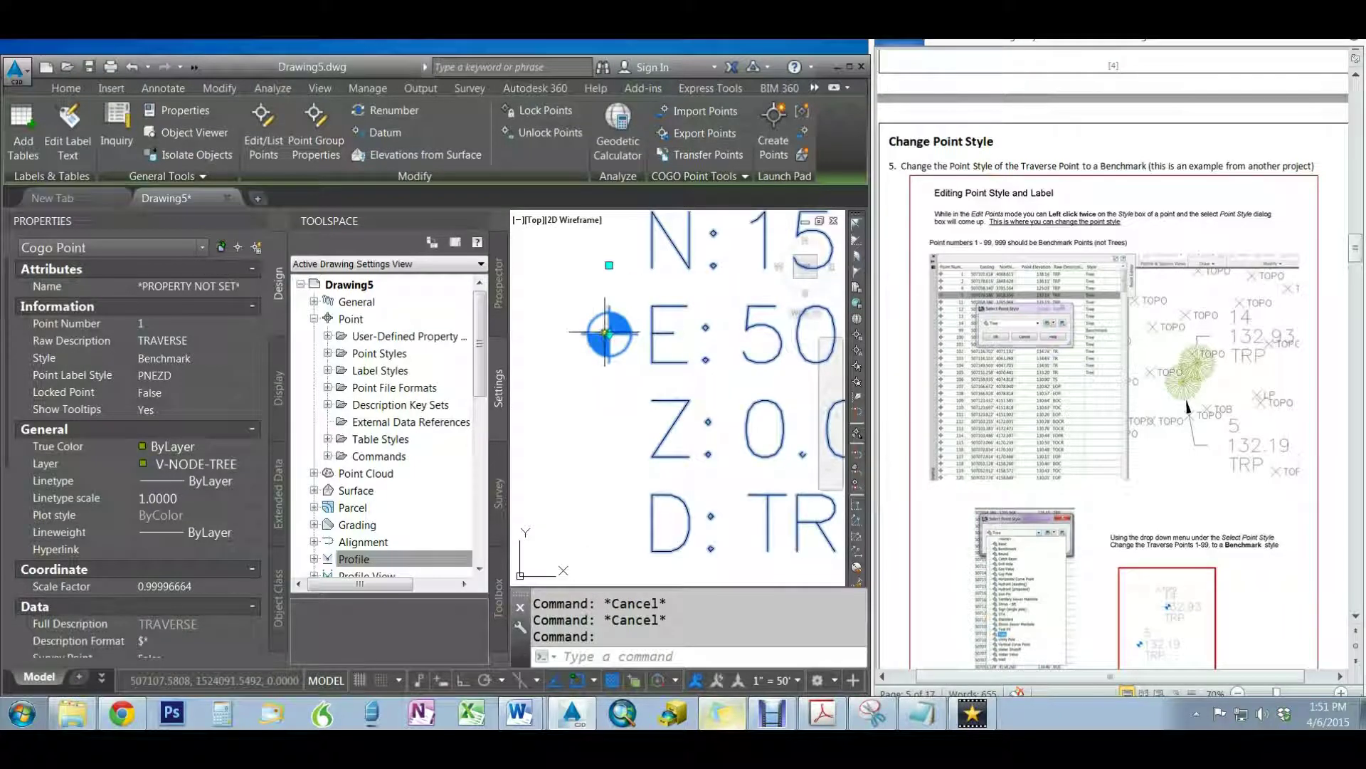
mouse_move(610, 333)
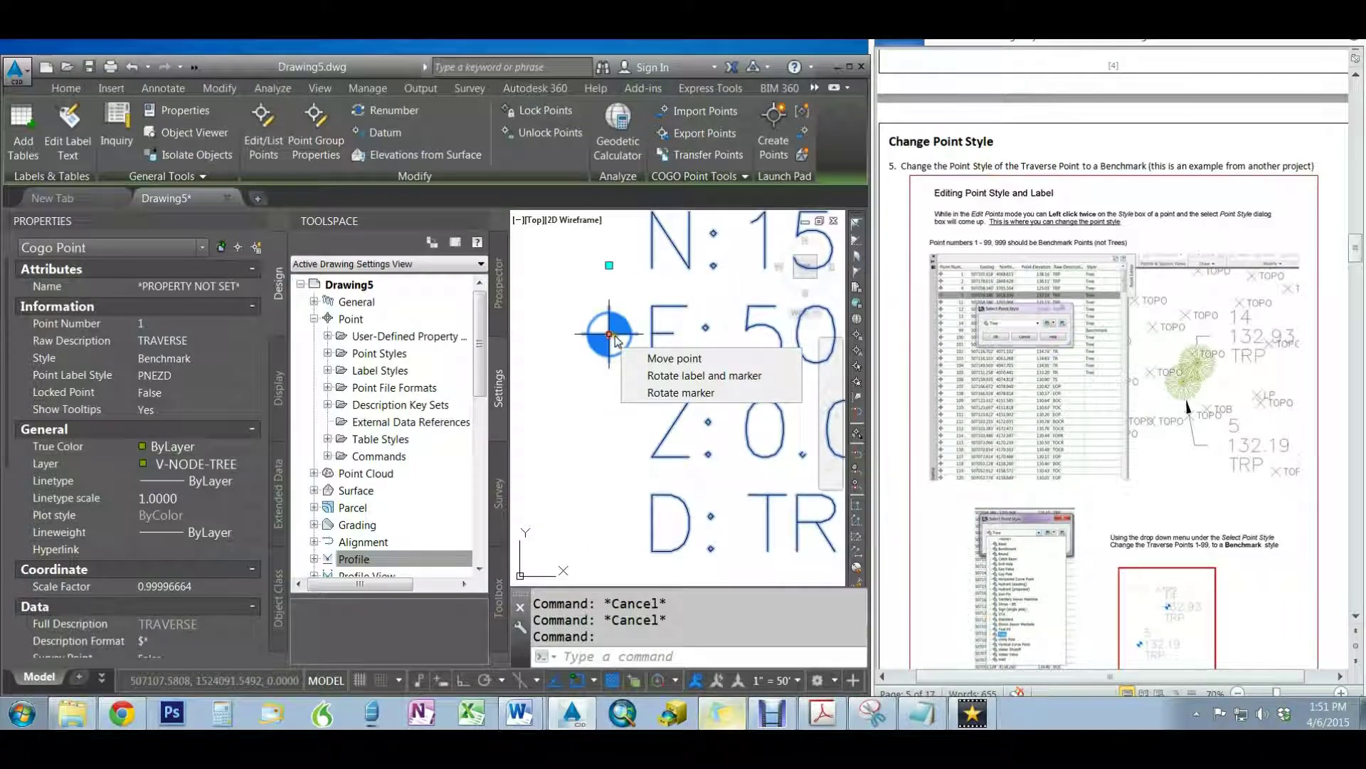
left_click(610, 265)
scroll(603, 337, "down", 4)
scroll(612, 328, "down", 5)
scroll(615, 325, "up", 4)
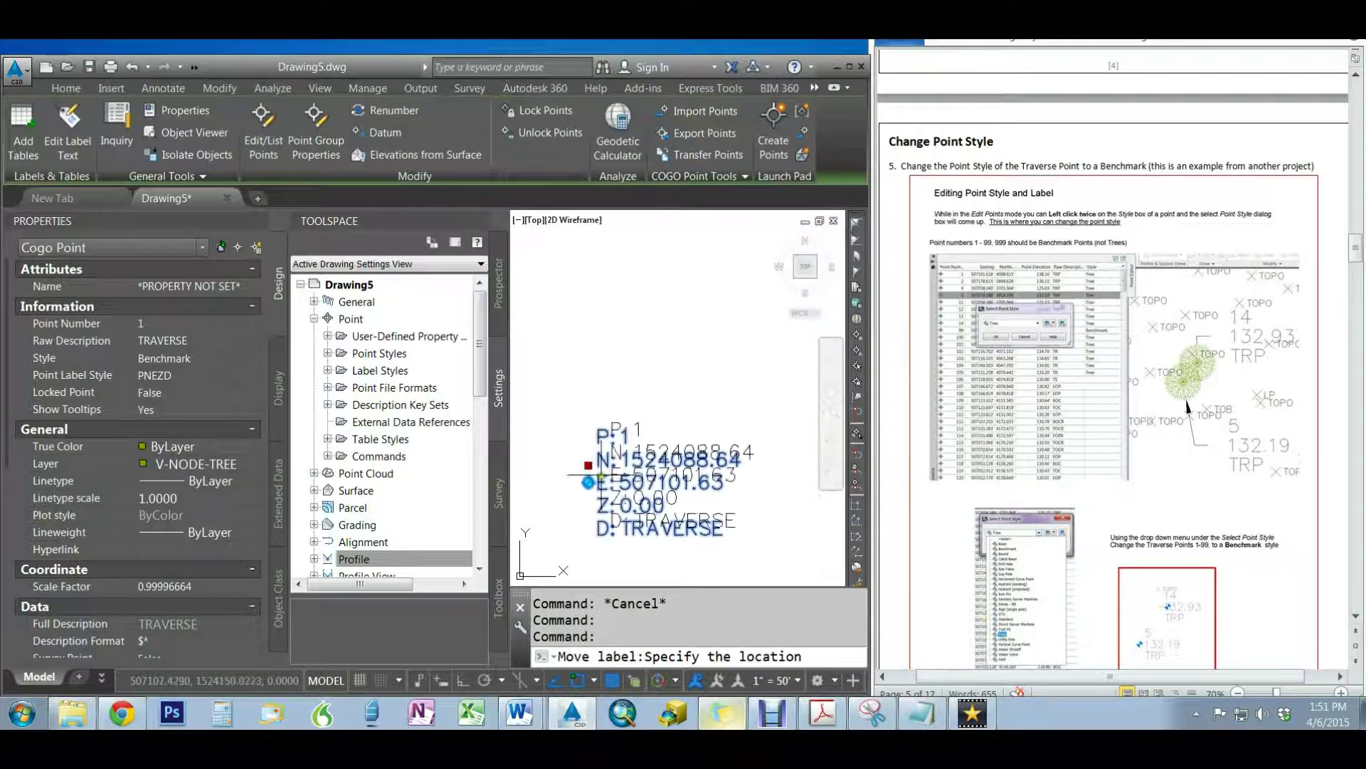
left_click(639, 454)
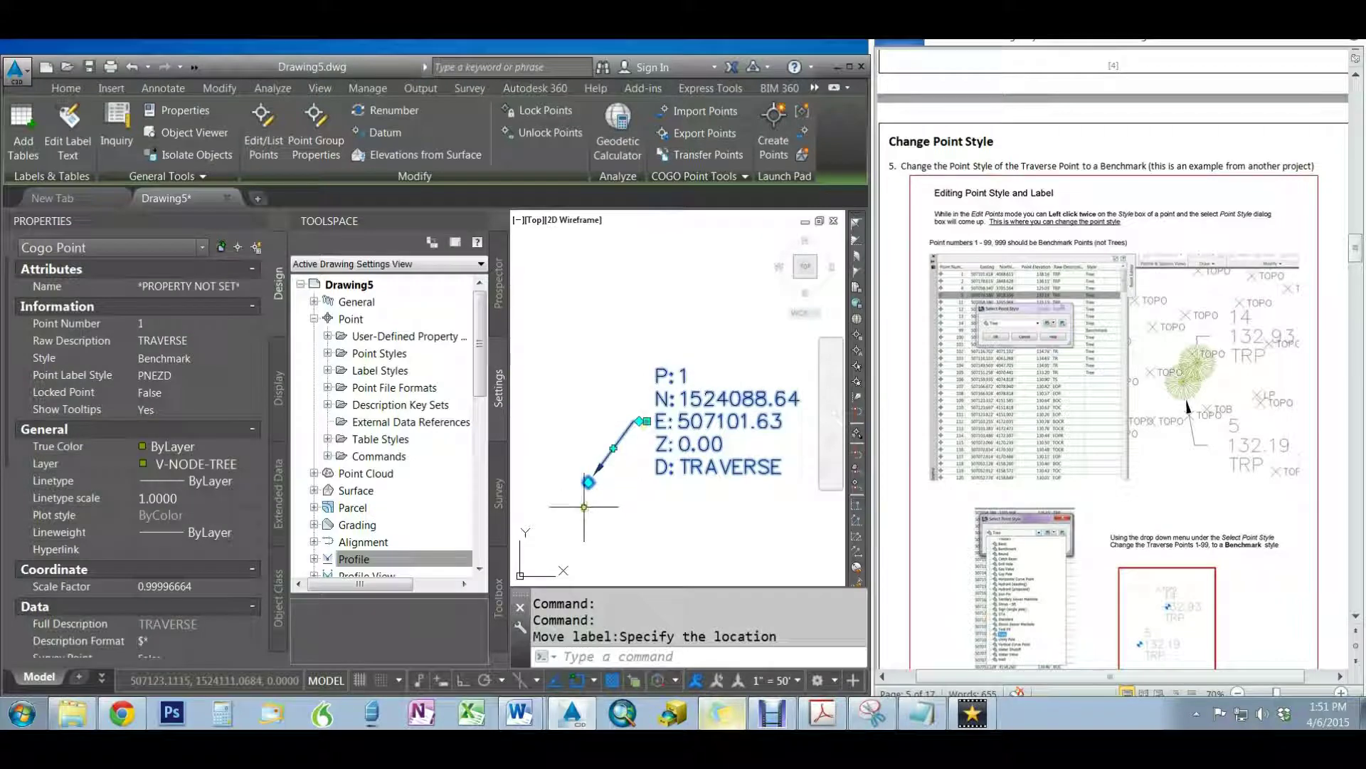
key("Escape")
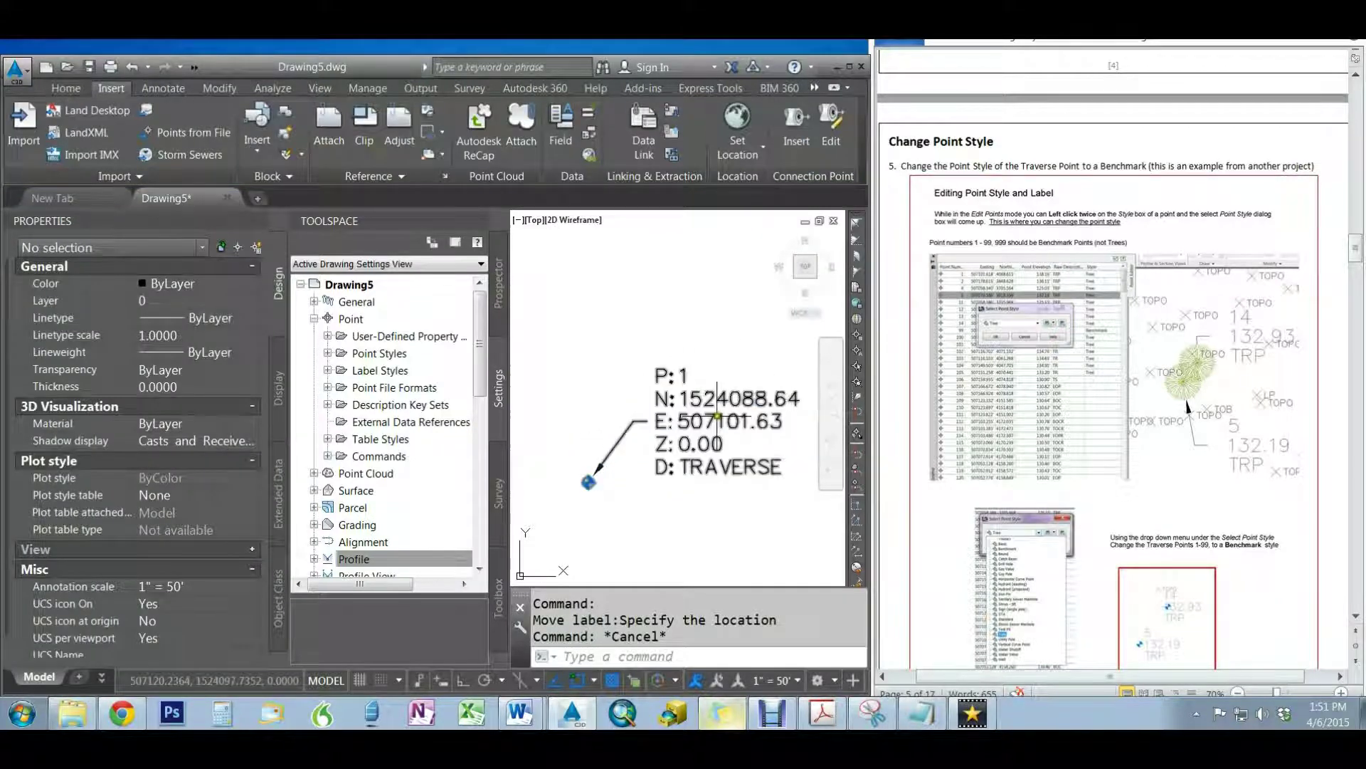
scroll(721, 422, "down", 4)
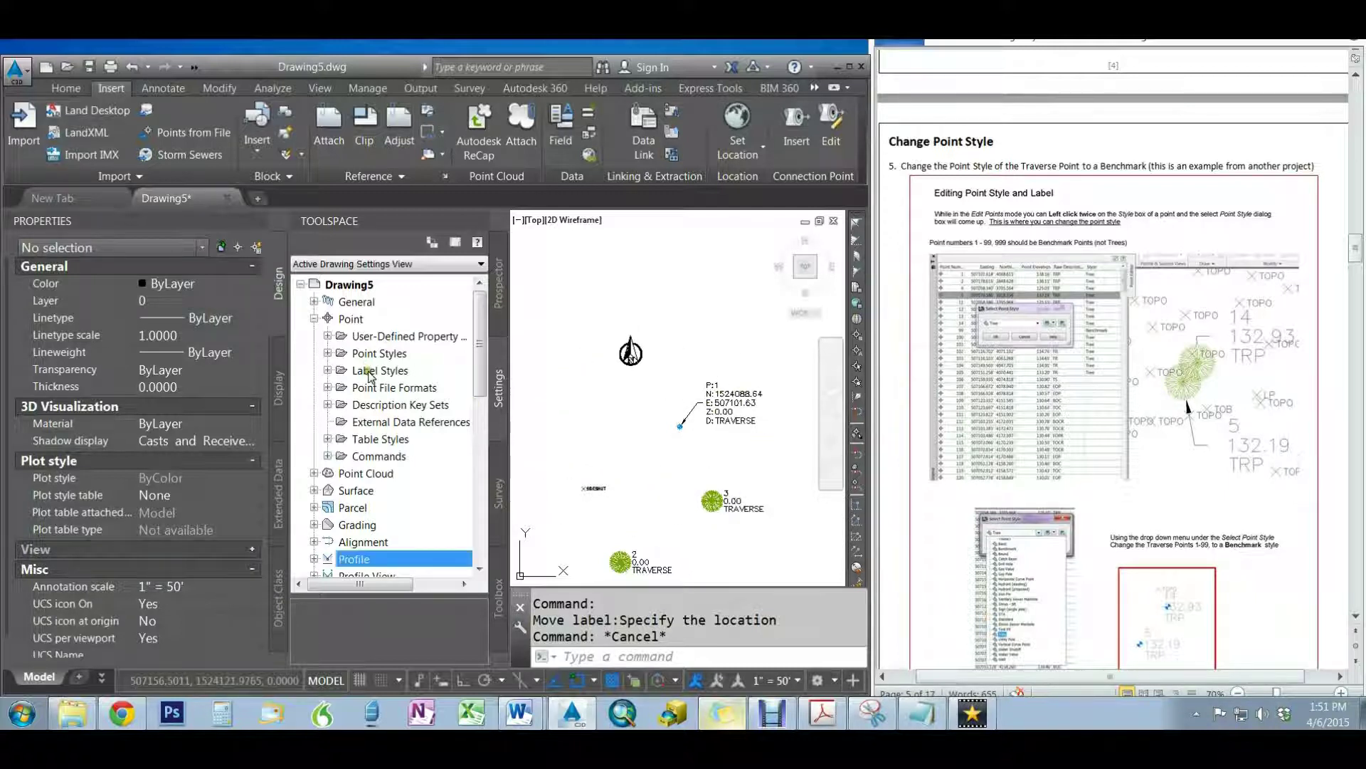
Expand the drawing's point groups and update the NO-SHOW-VCC point group
left_click(500, 292)
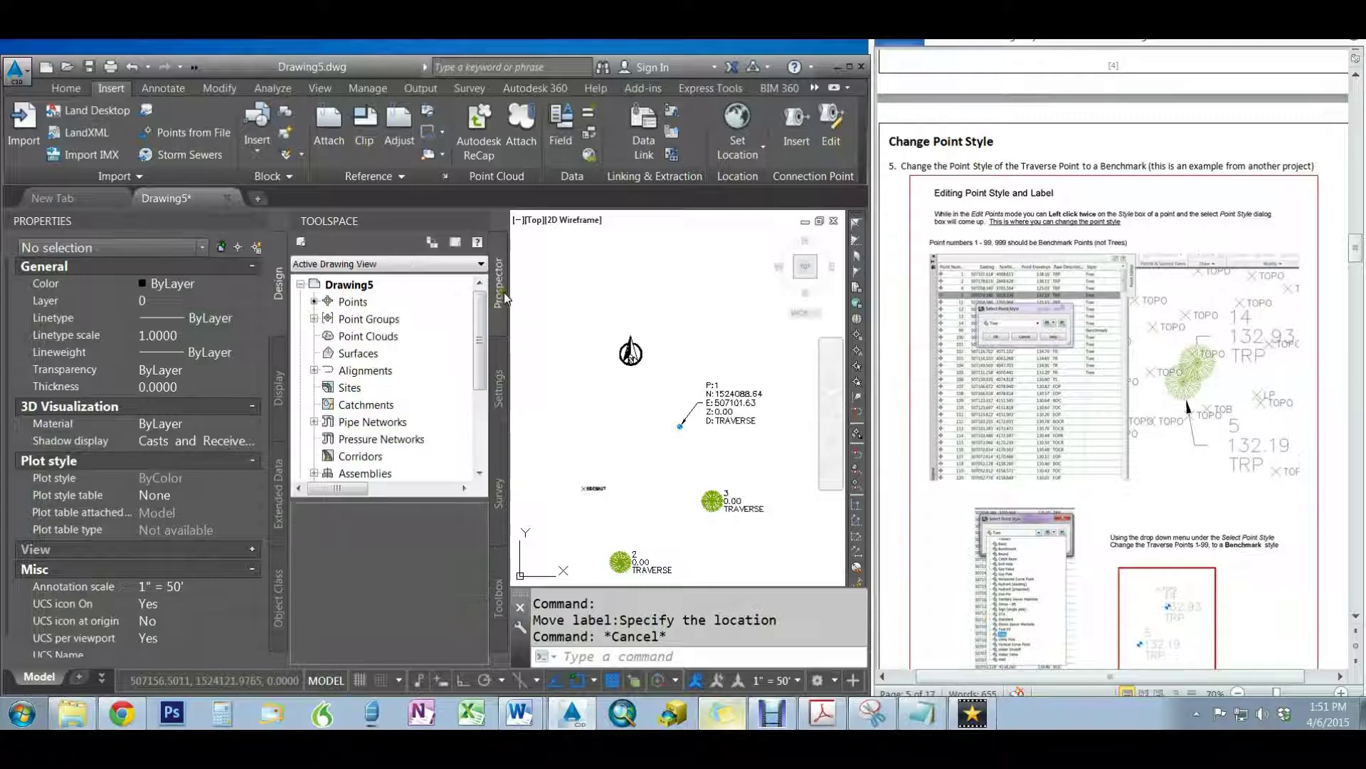
left_click(314, 320)
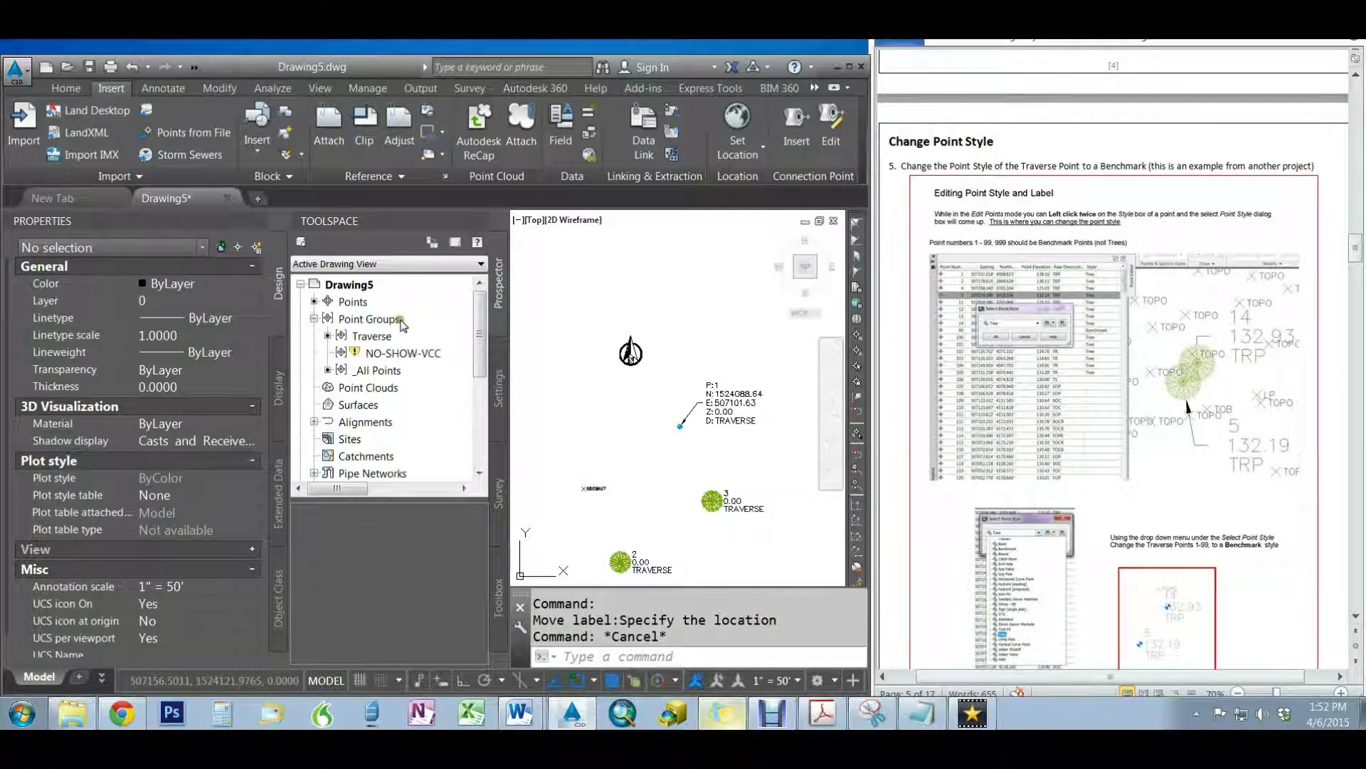
left_click(375, 353)
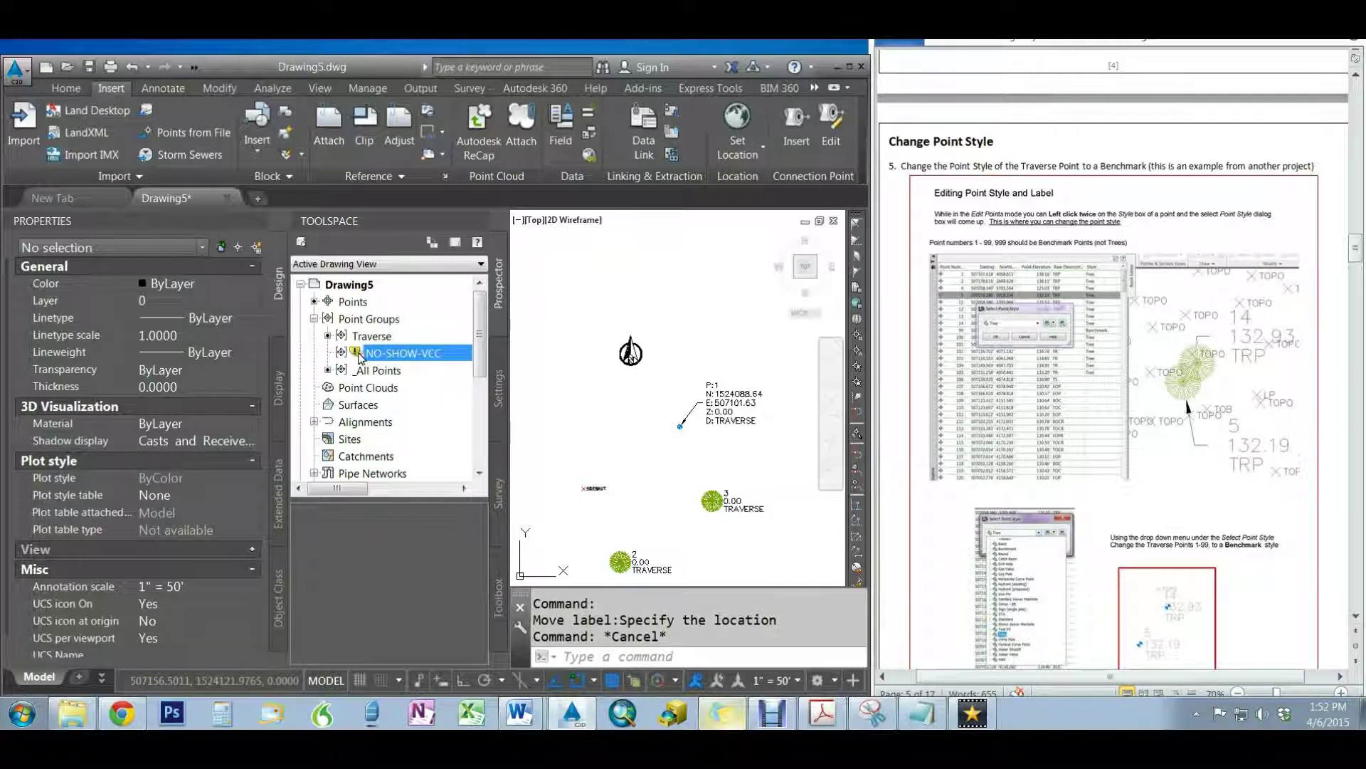
right_click(401, 357)
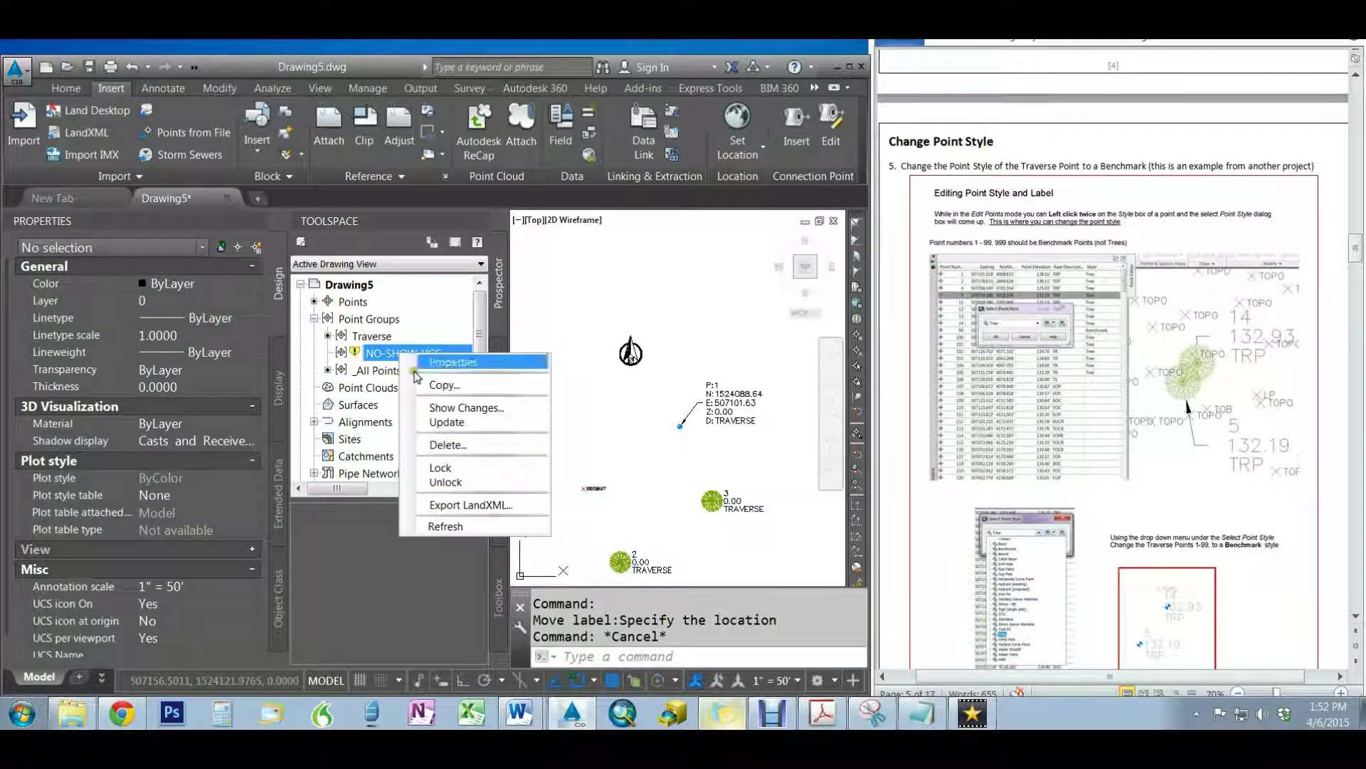
left_click(383, 361)
right_click(391, 361)
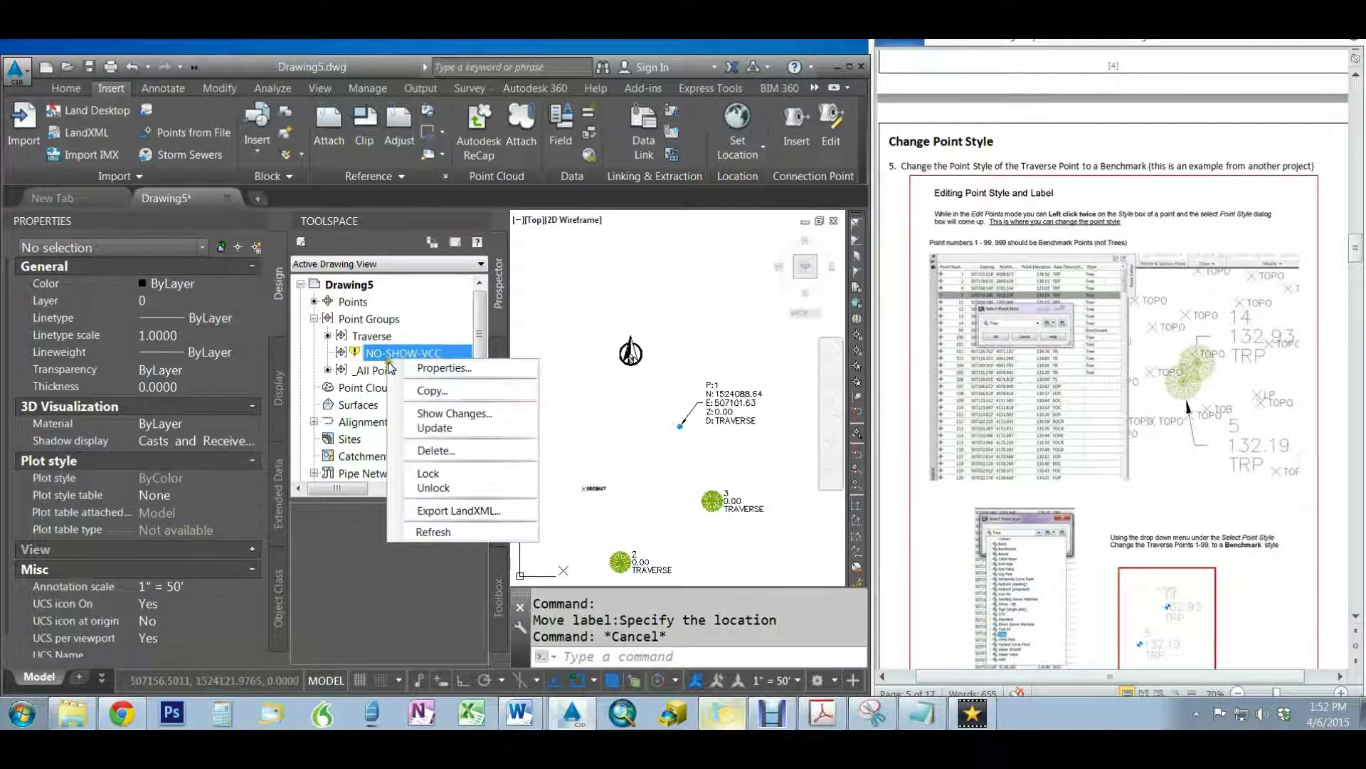
left_click(437, 429)
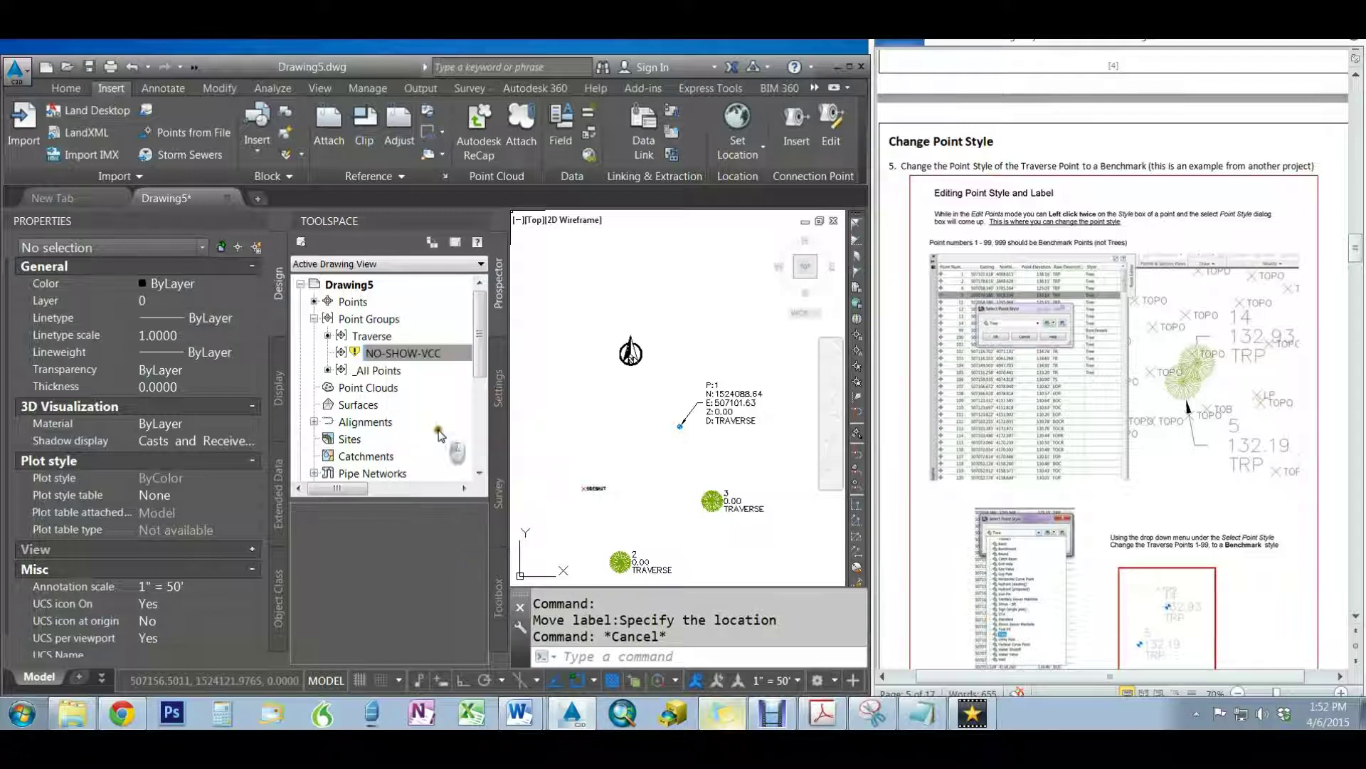
Open the points of the Traverse point group for editing and move the Point Editor window fully into view
left_click(367, 337)
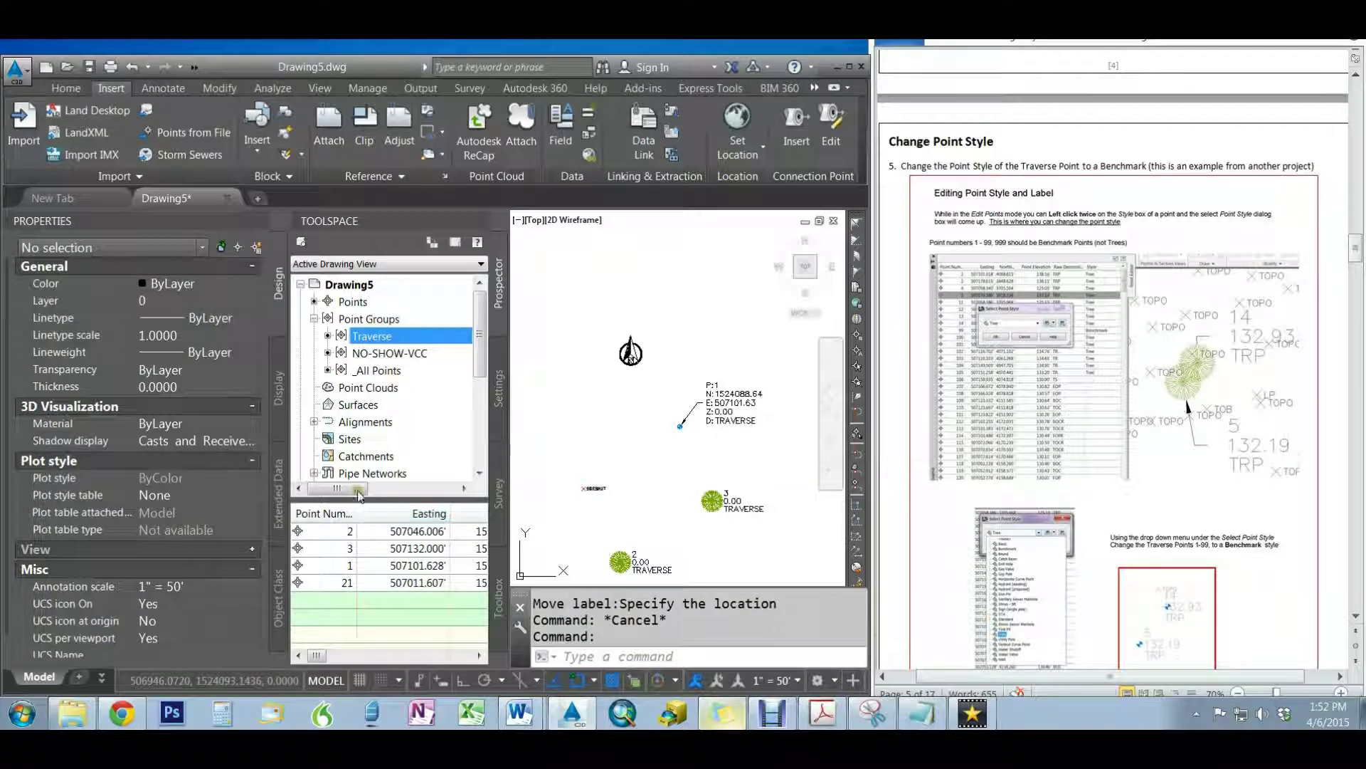
right_click(371, 338)
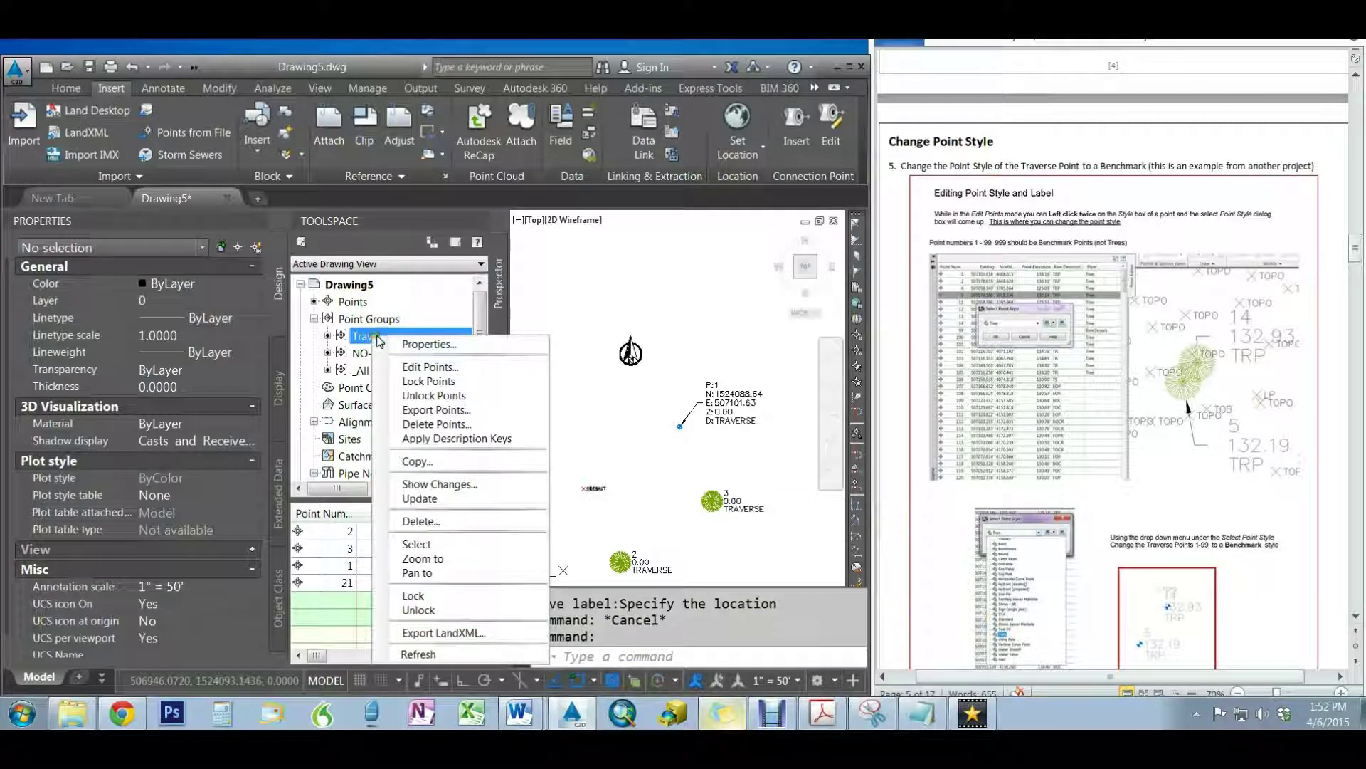
left_click(427, 367)
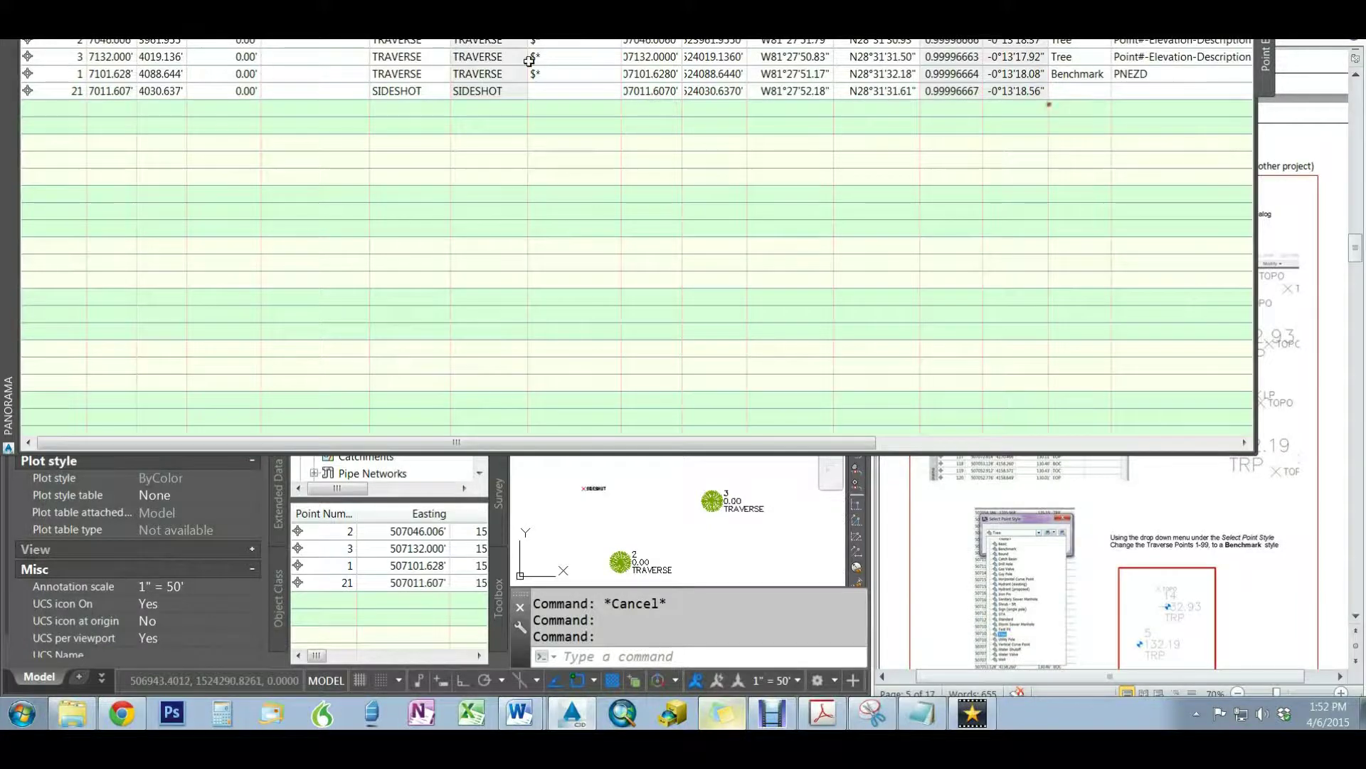
left_click_drag(5, 123, 5, 268)
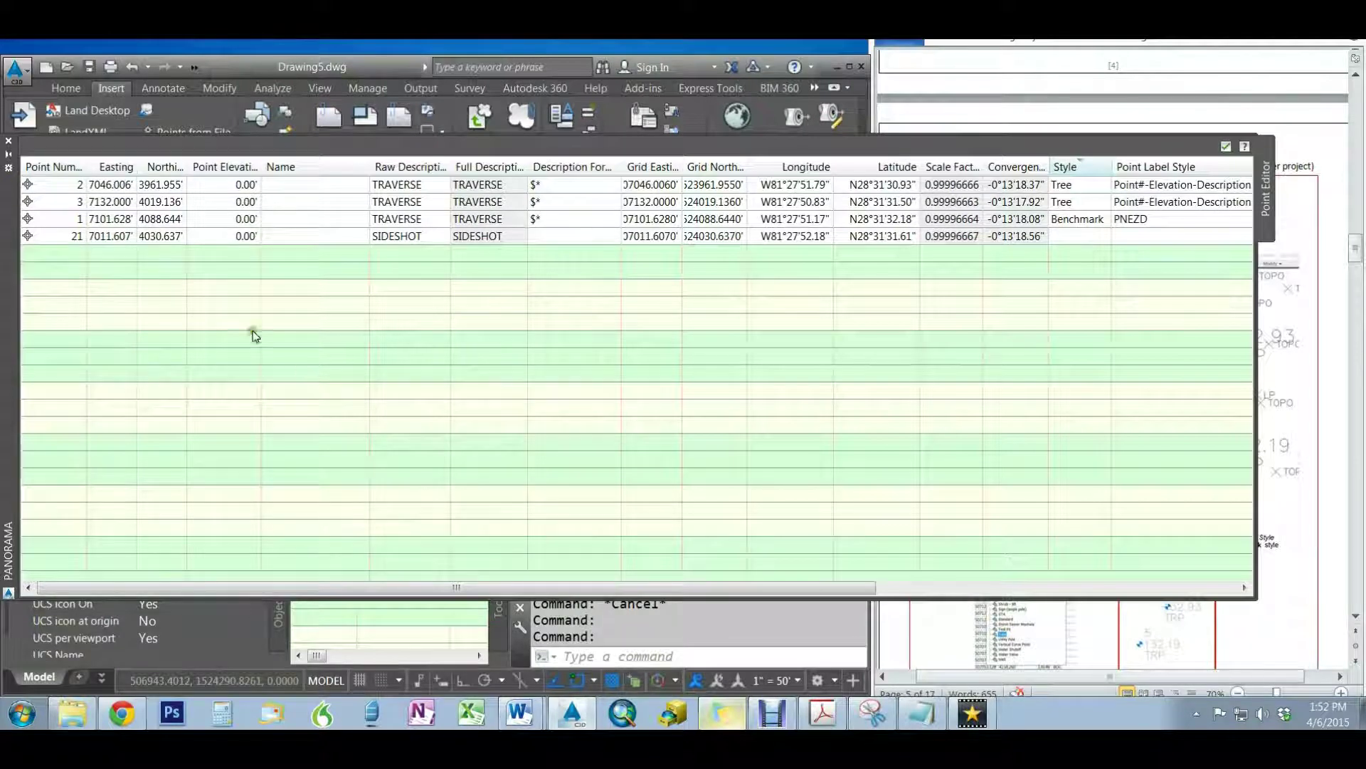
Close the Point Editor, reopen it for the Traverse point group and widen the Northing column to fit its values
left_click(9, 141)
right_click(389, 344)
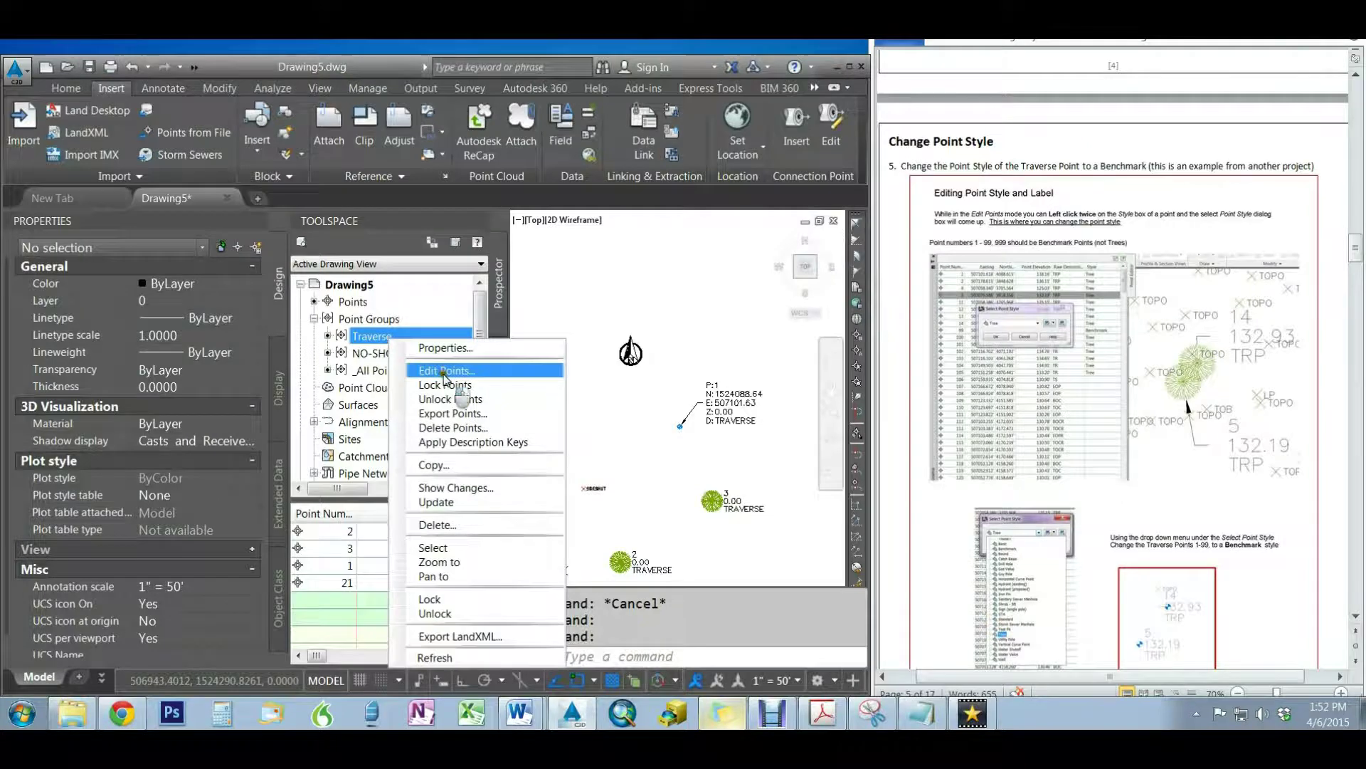
left_click(436, 370)
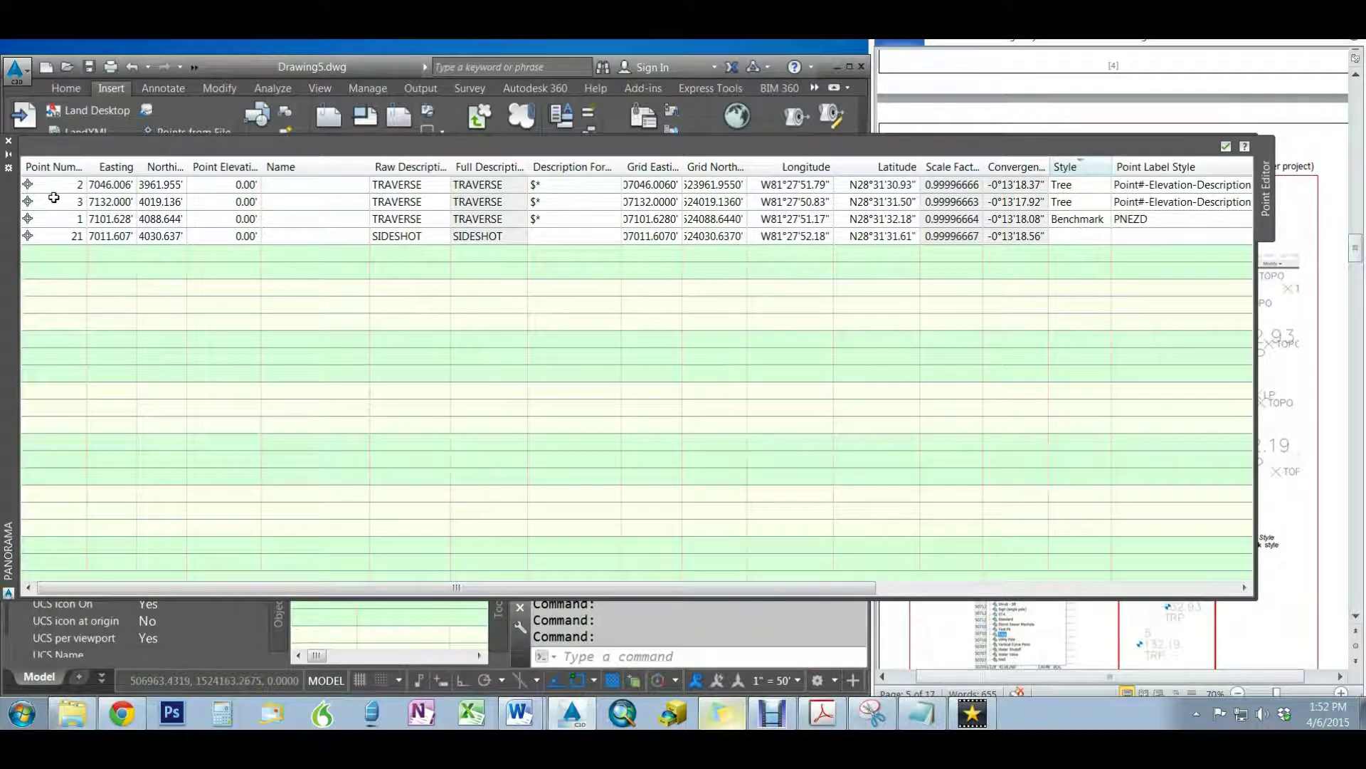
double_click(188, 167)
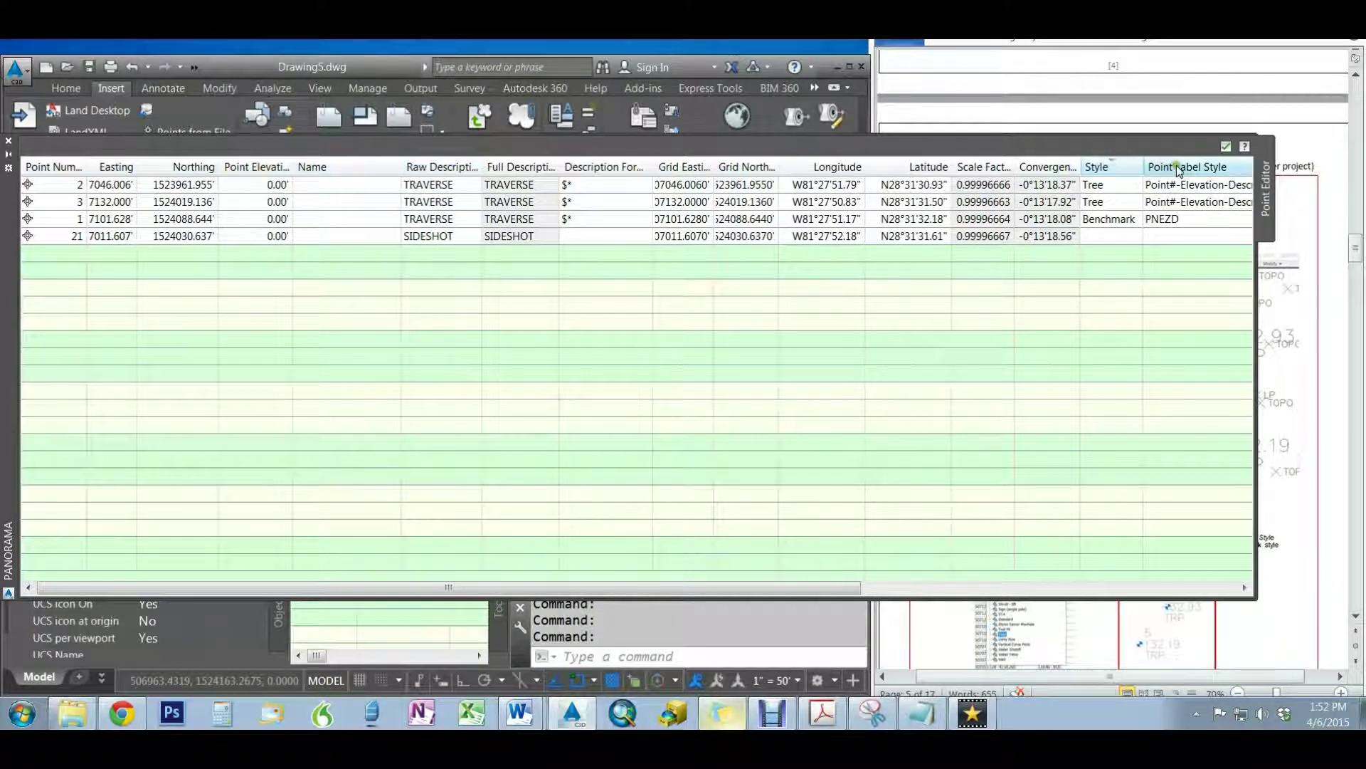
left_click(1117, 183)
left_click(1105, 228, "shift")
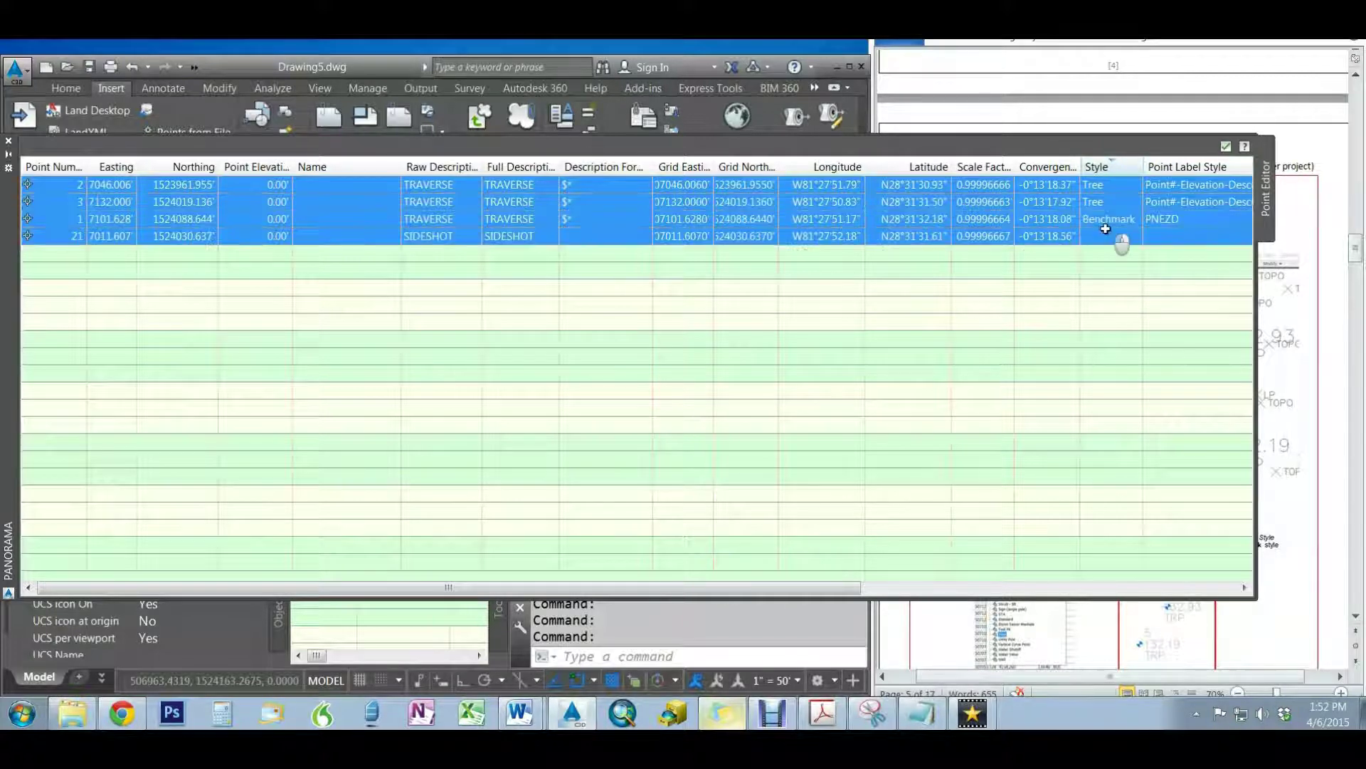
double_click(1103, 221)
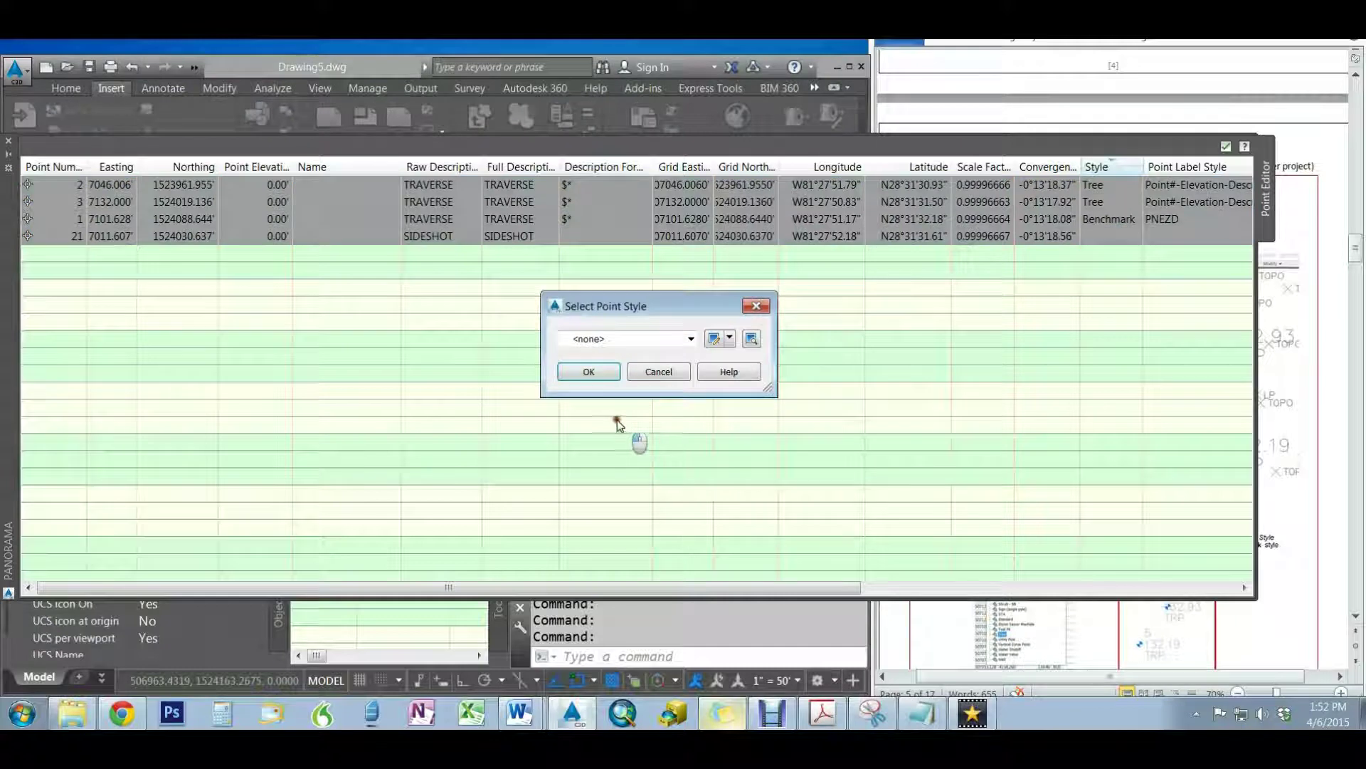
left_click(656, 372)
Set the point style of the three TRAVERSE points (1, 2 and 3) to Benchmark in a single edit
left_click(1093, 185)
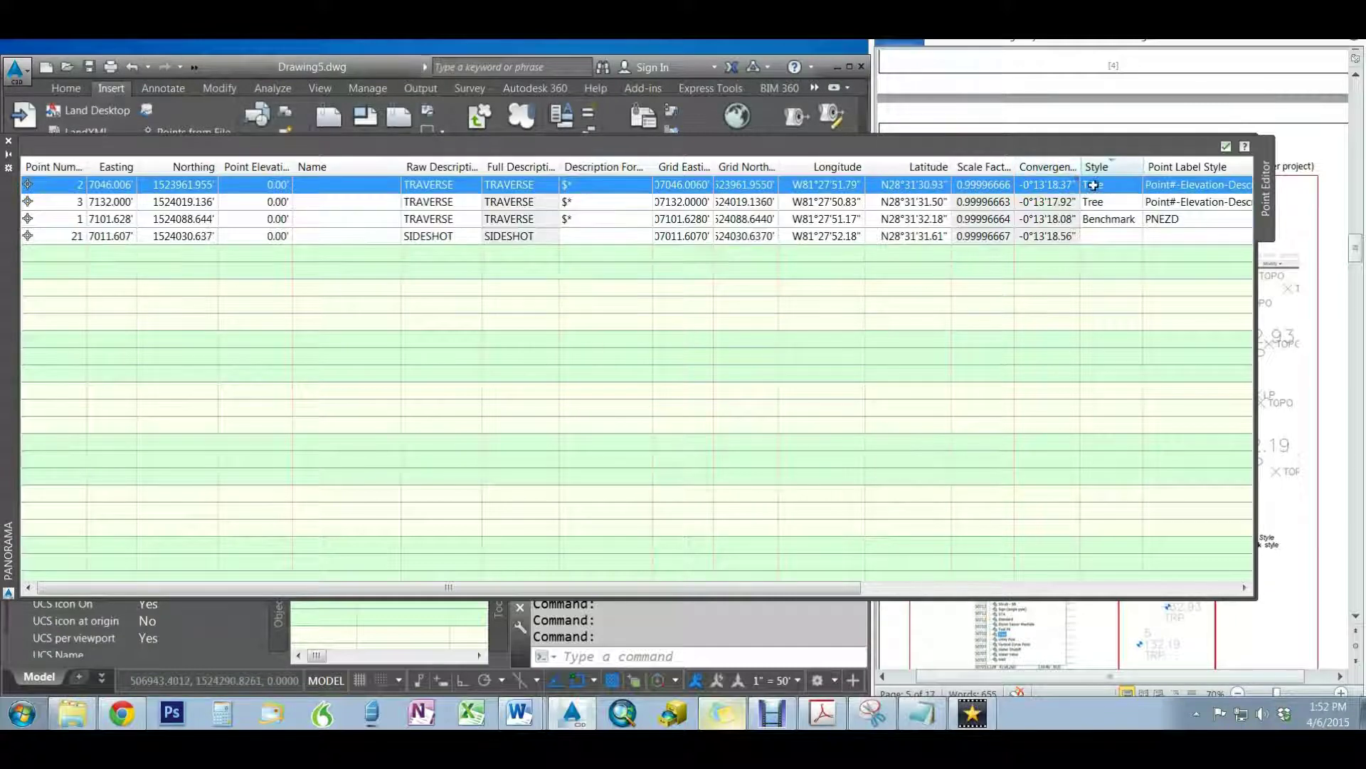
left_click(1101, 219, "shift")
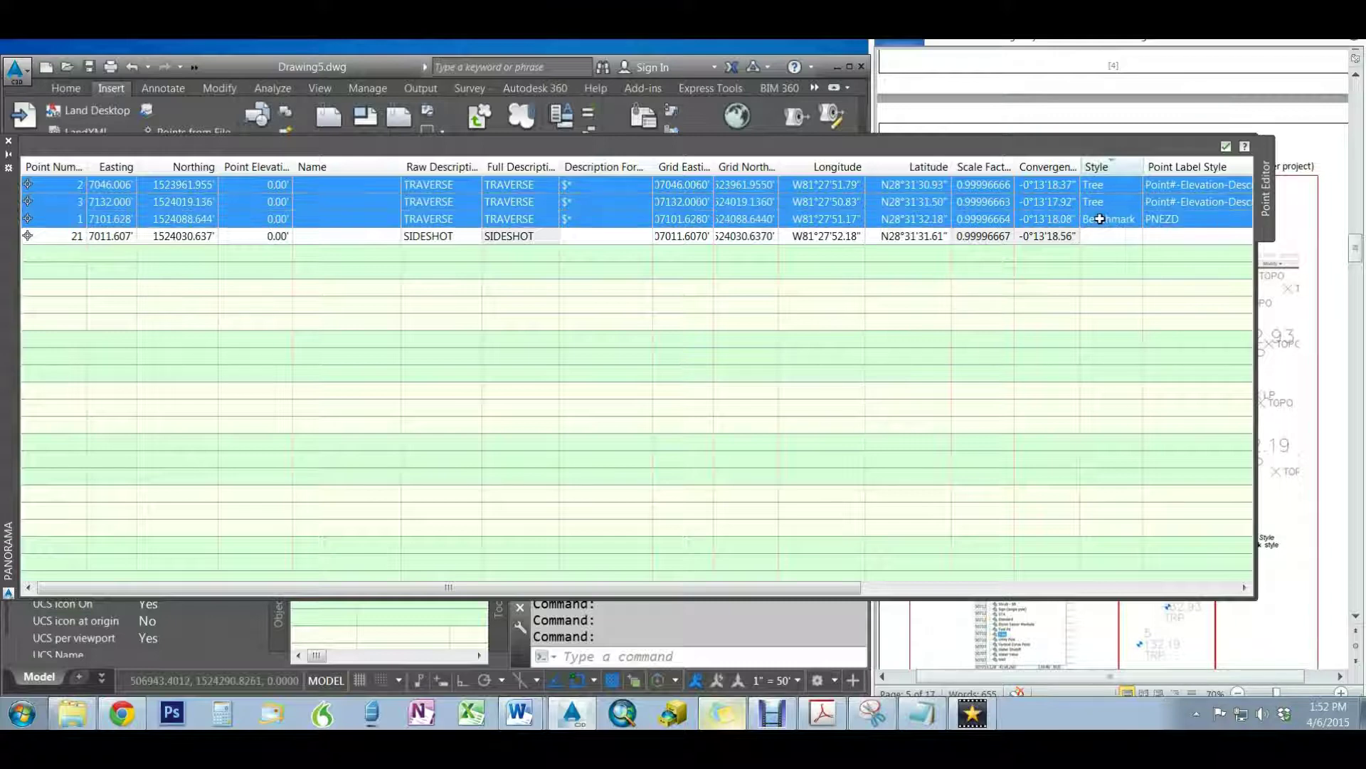
right_click(1109, 165)
left_click(1151, 177)
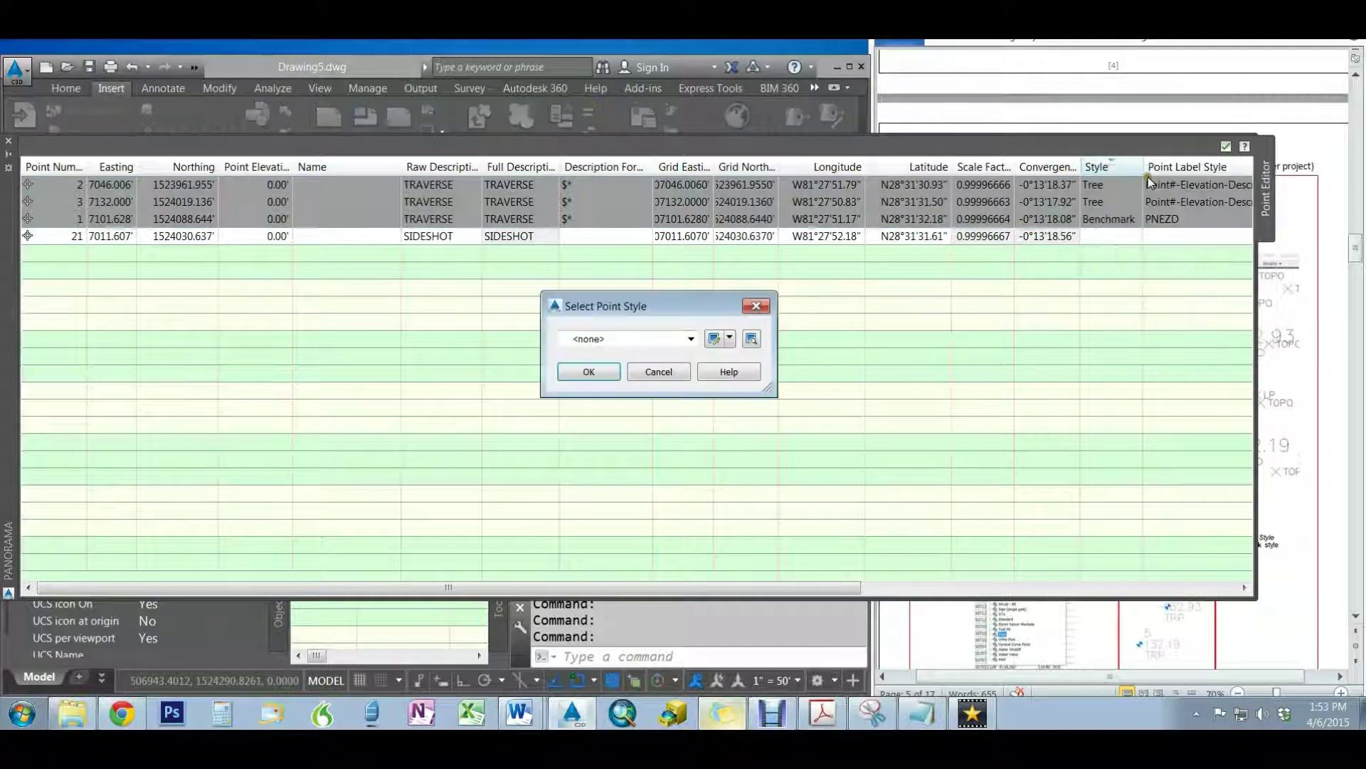
left_click(692, 339)
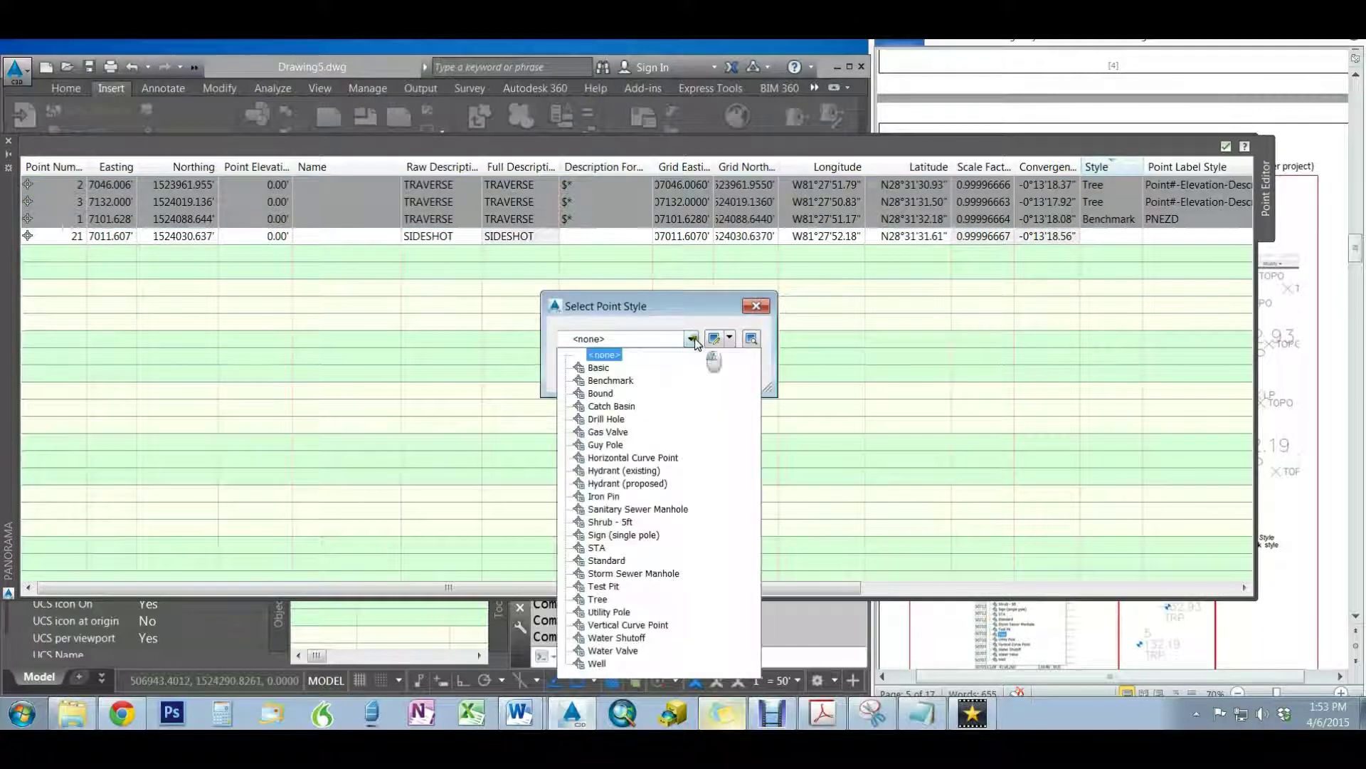
left_click(616, 381)
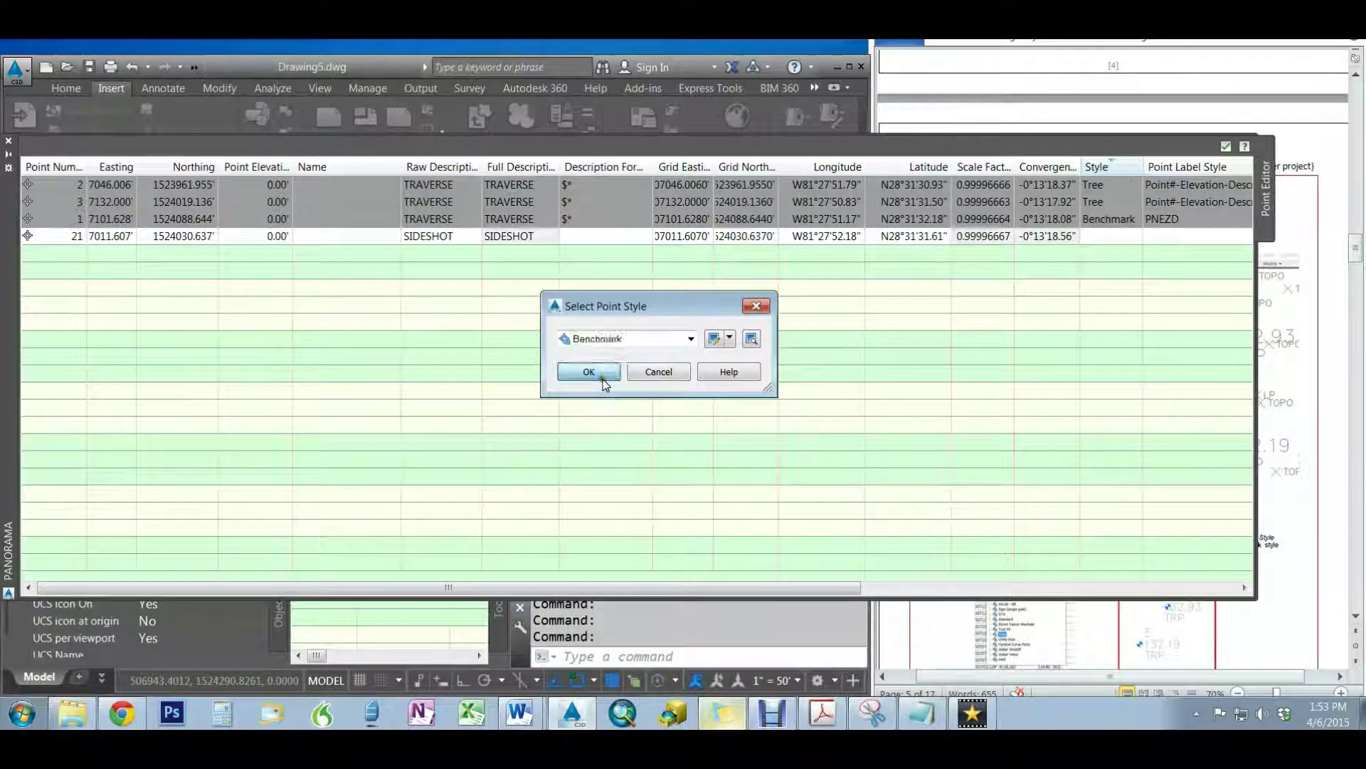
left_click(596, 372)
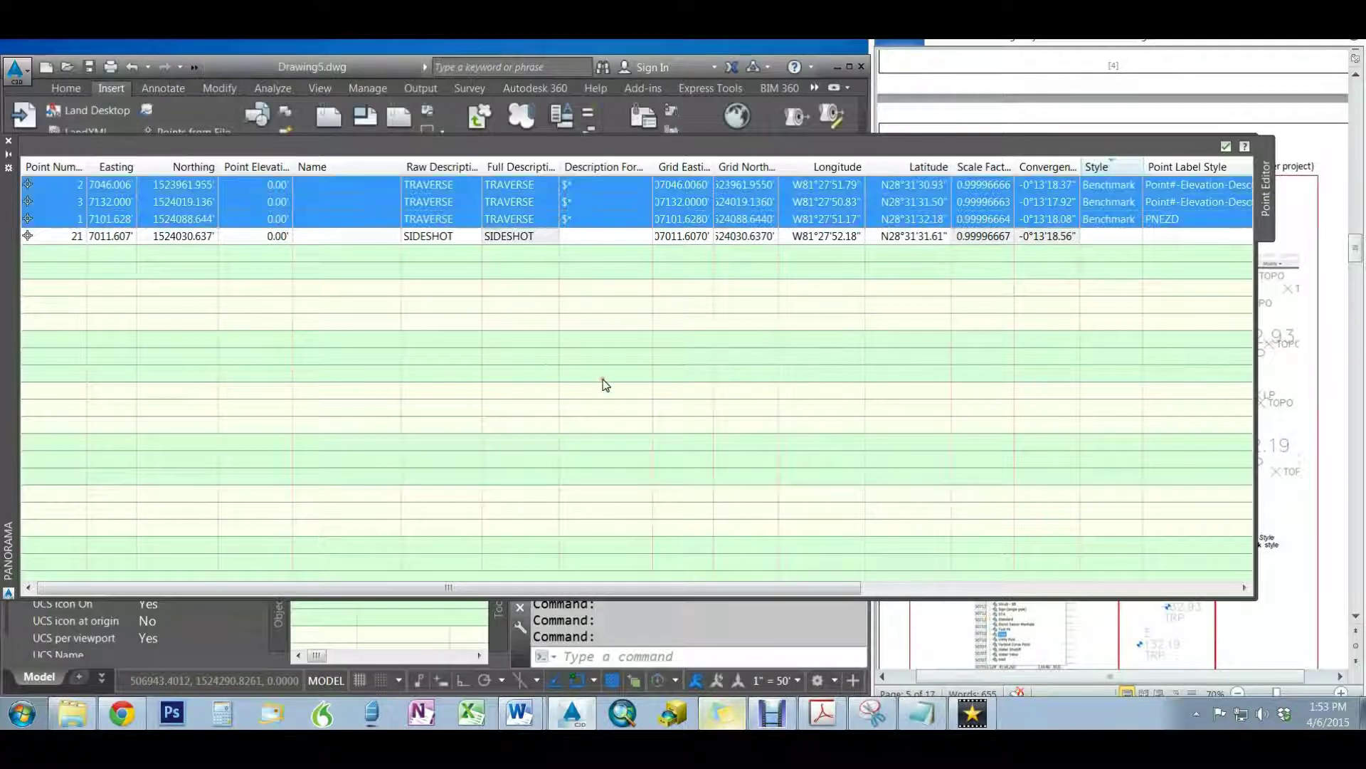
Set the point label style of the three selected TRAVERSE points to PNEZD
right_click(1202, 168)
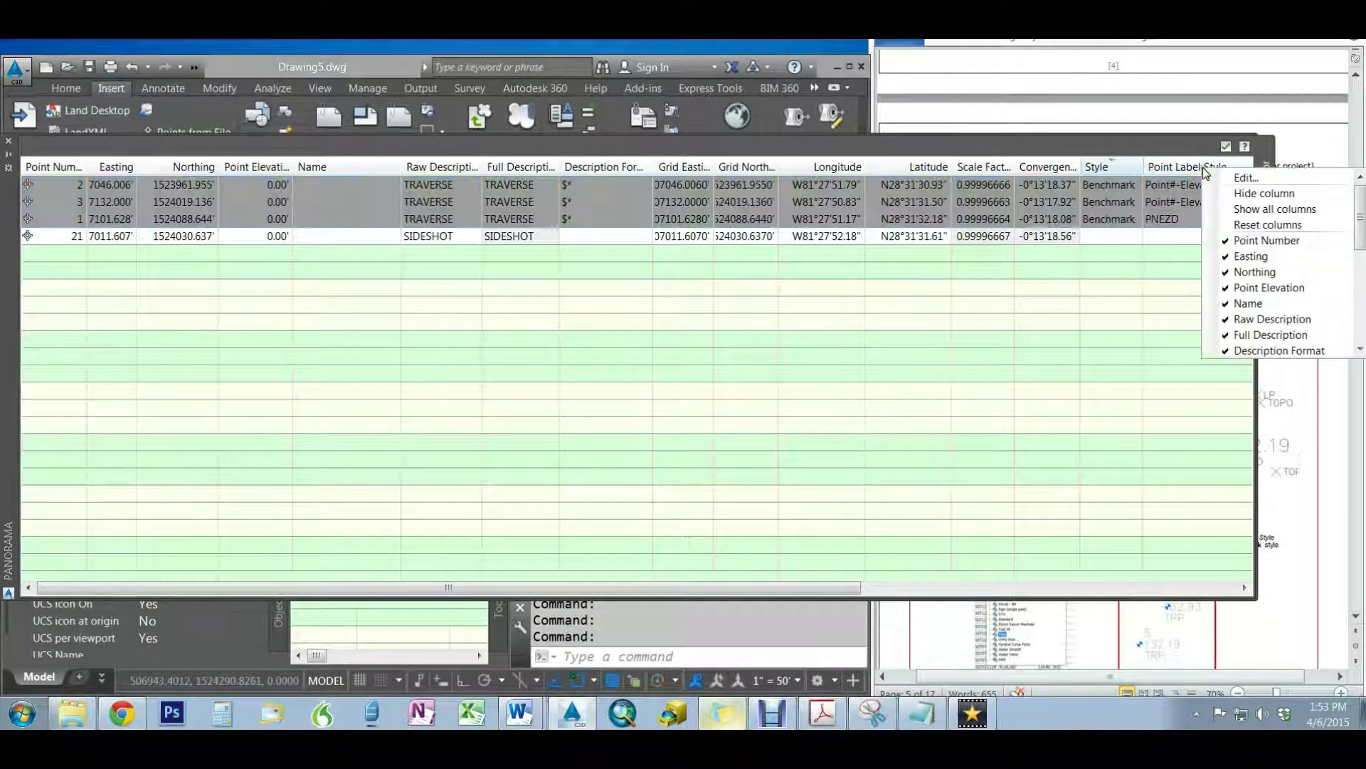
left_click(1245, 178)
left_click(691, 339)
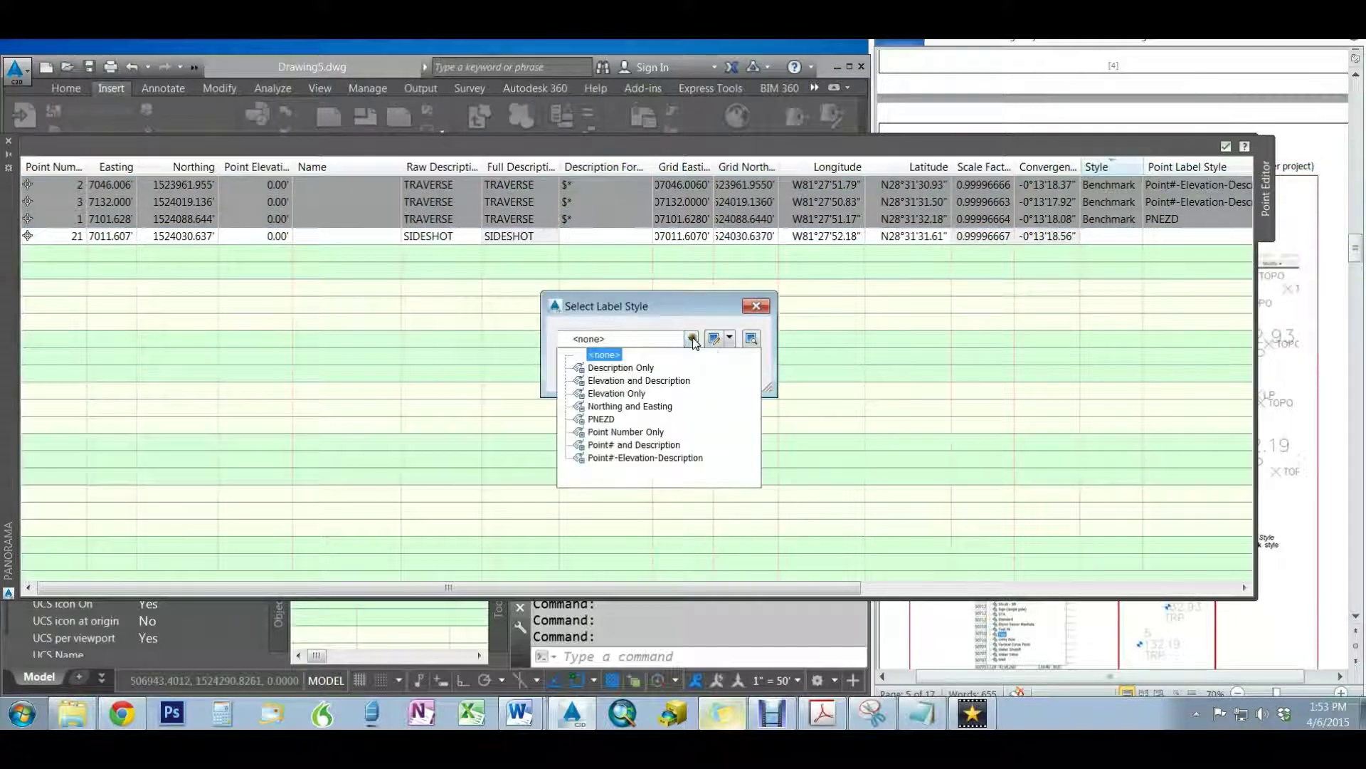
left_click(602, 419)
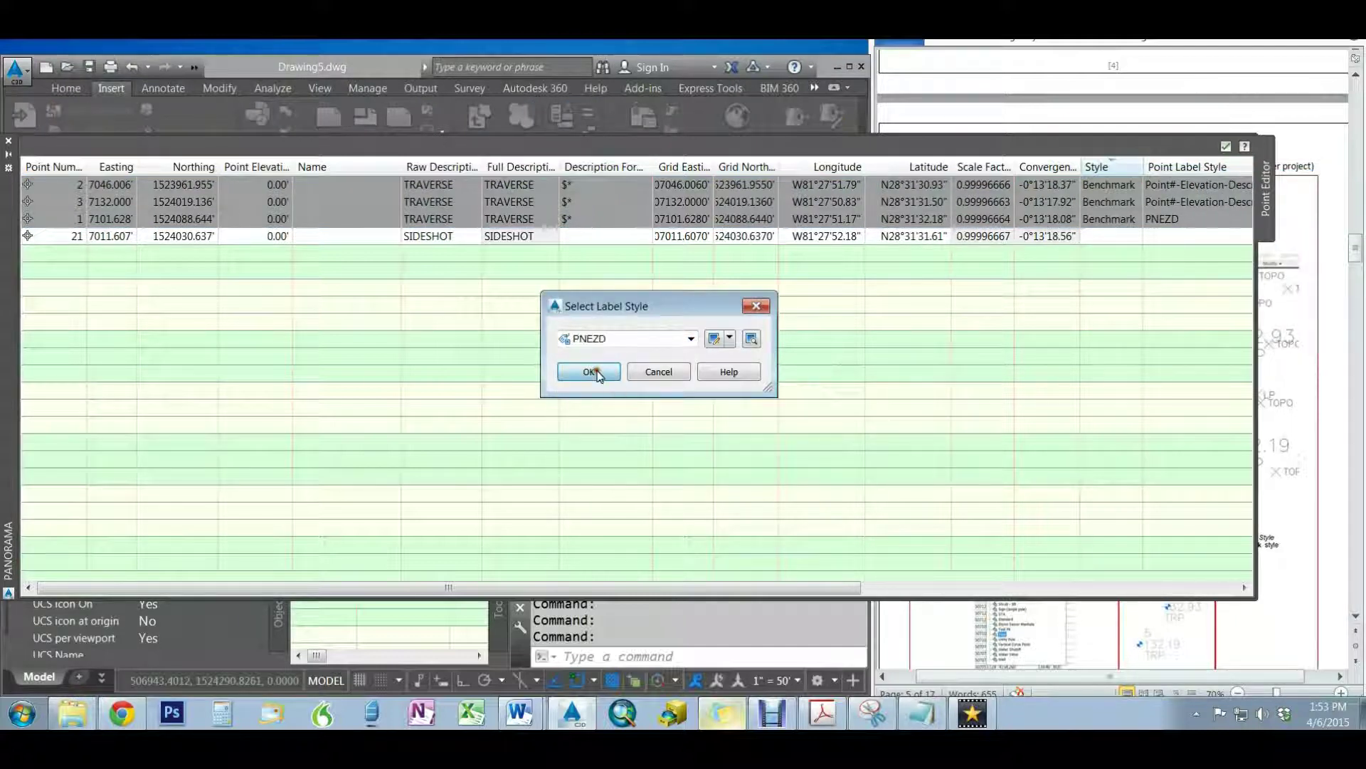
left_click(589, 372)
left_click(1119, 237)
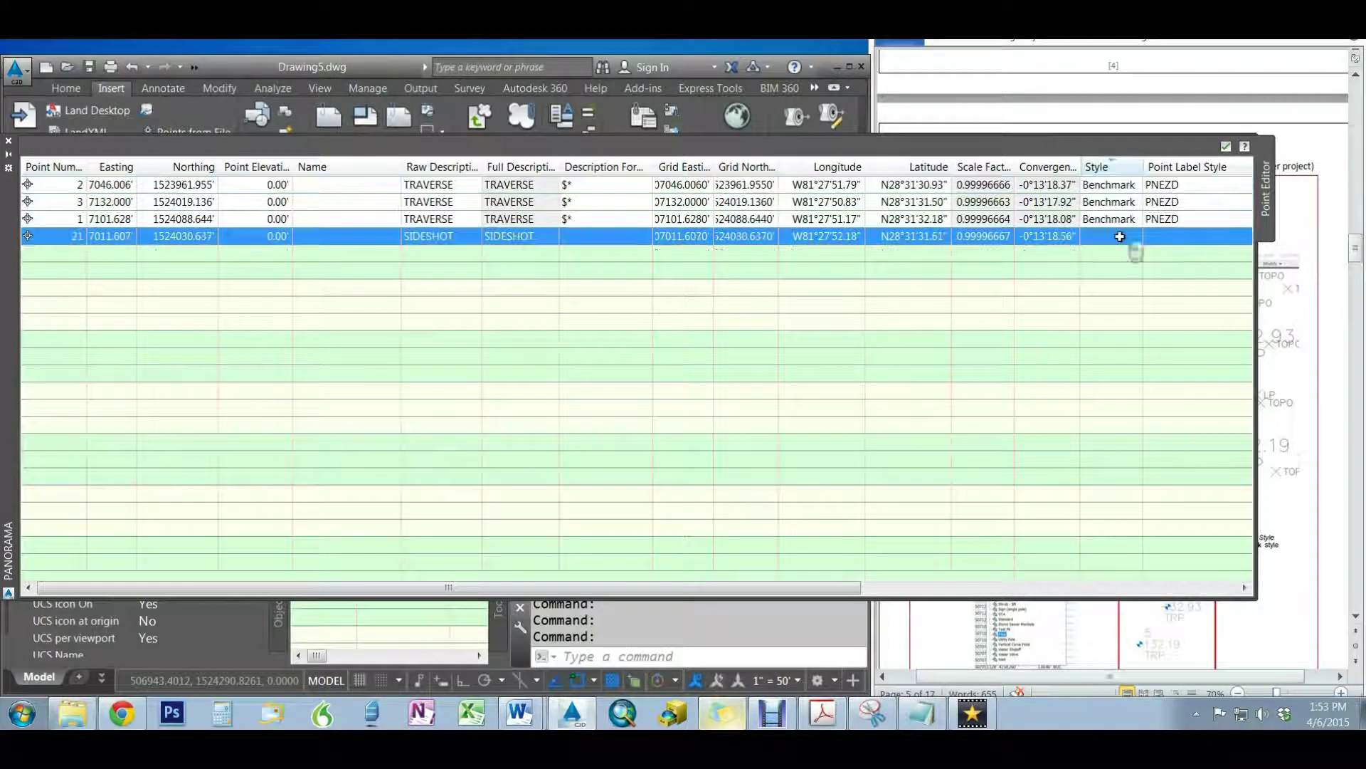
right_click(1120, 236)
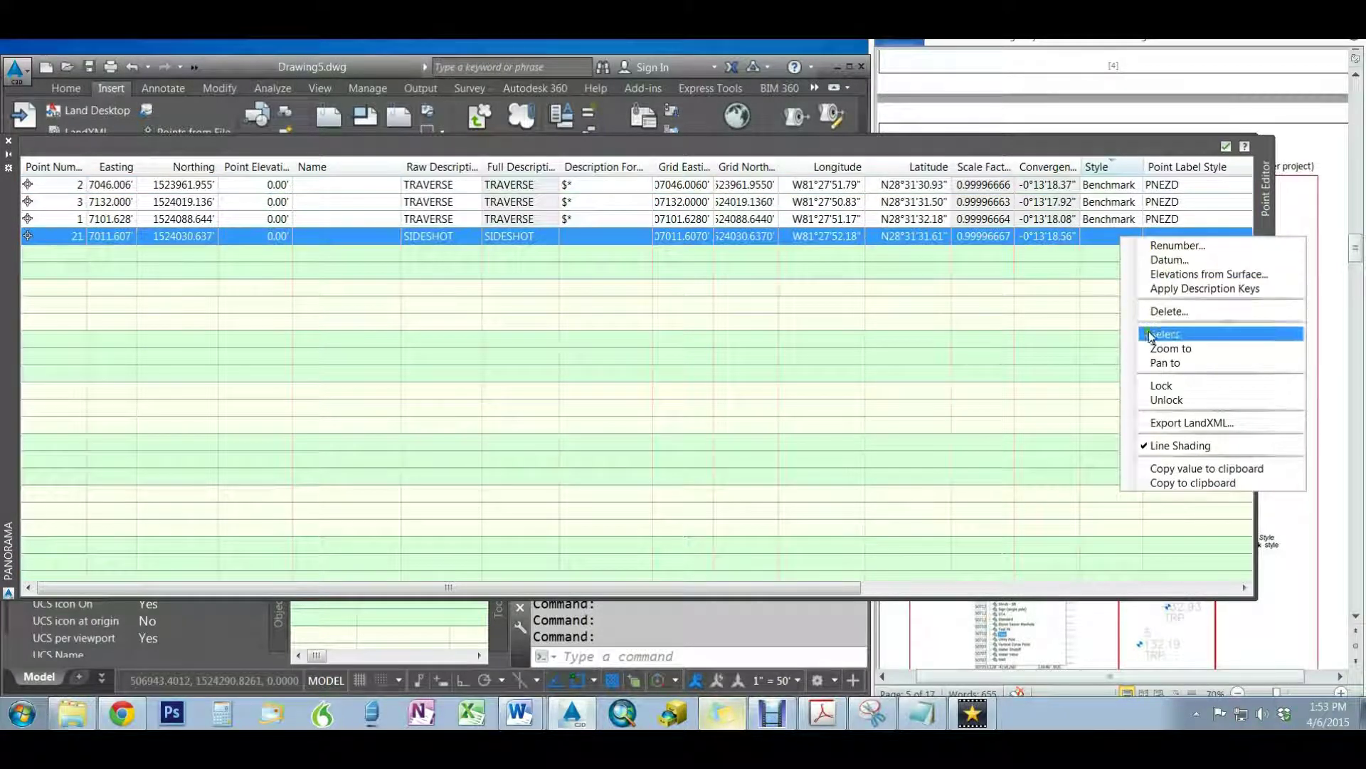
left_click(1029, 299)
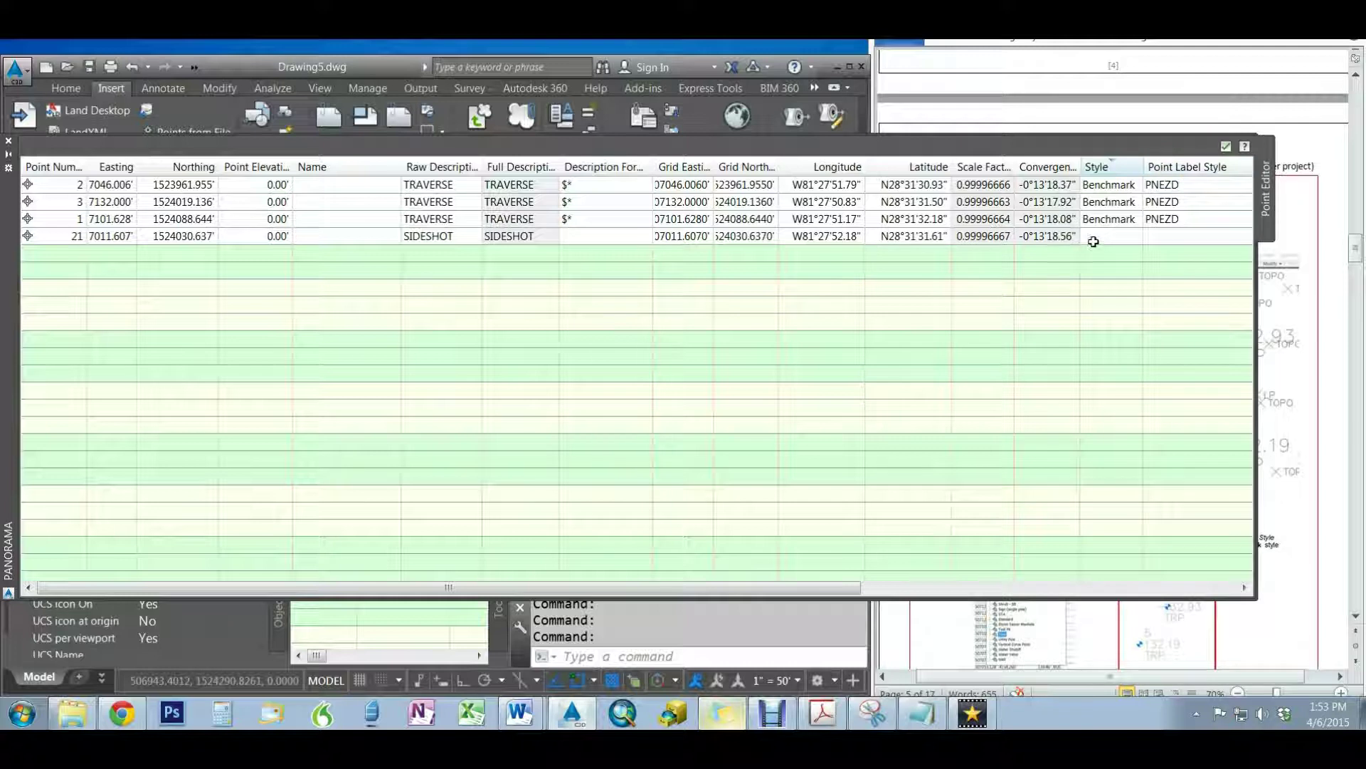
Set the point label style of all listed points, including SIDESHOT point 21, to PNEZD in a single edit
left_click(1168, 169)
right_click(1171, 170)
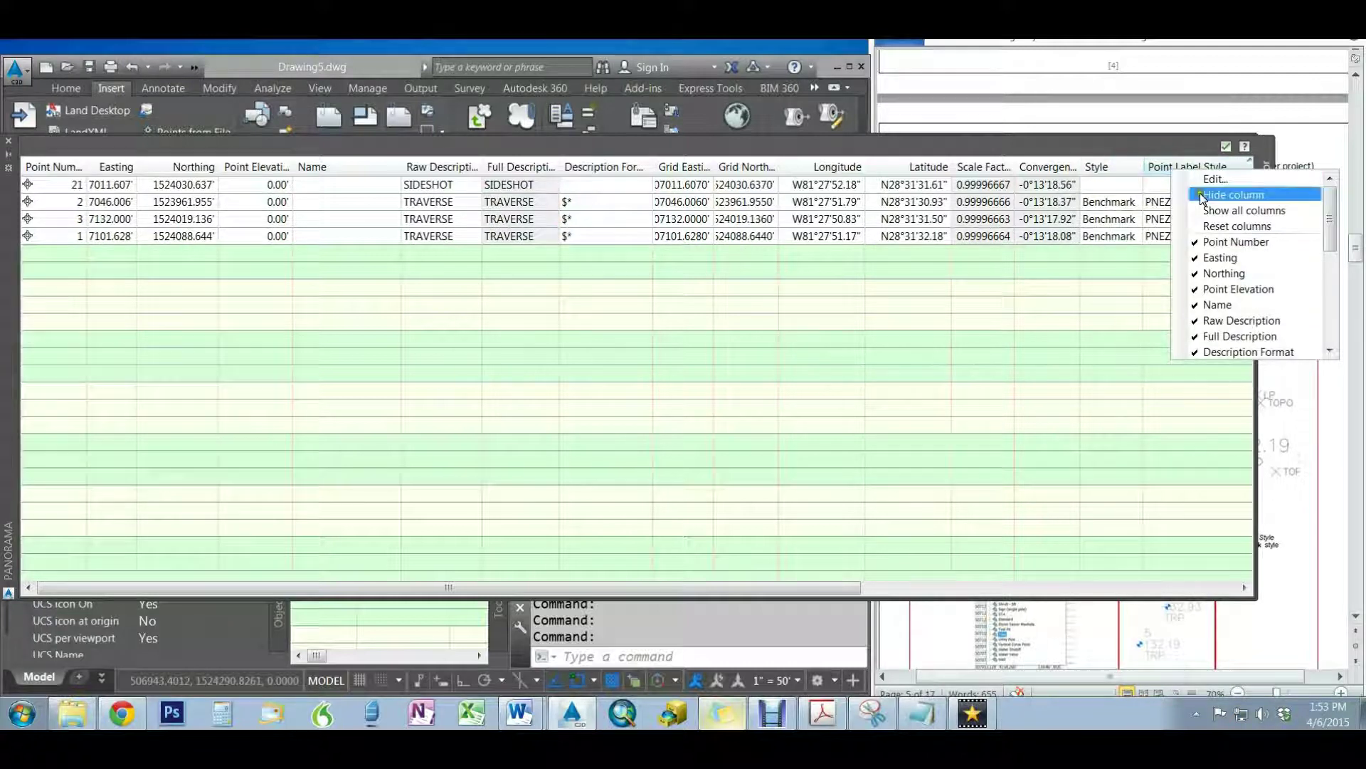
left_click(1215, 179)
left_click(690, 339)
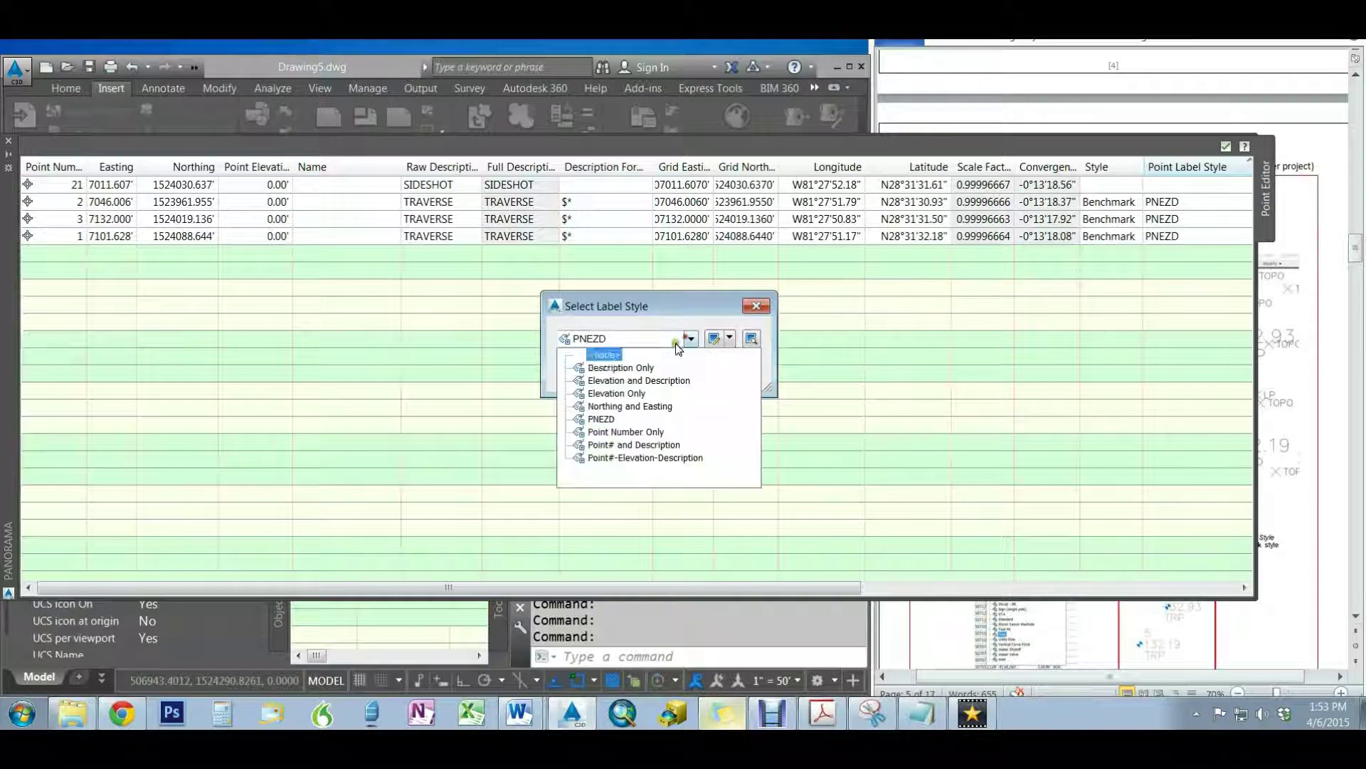
left_click(580, 420)
left_click(589, 373)
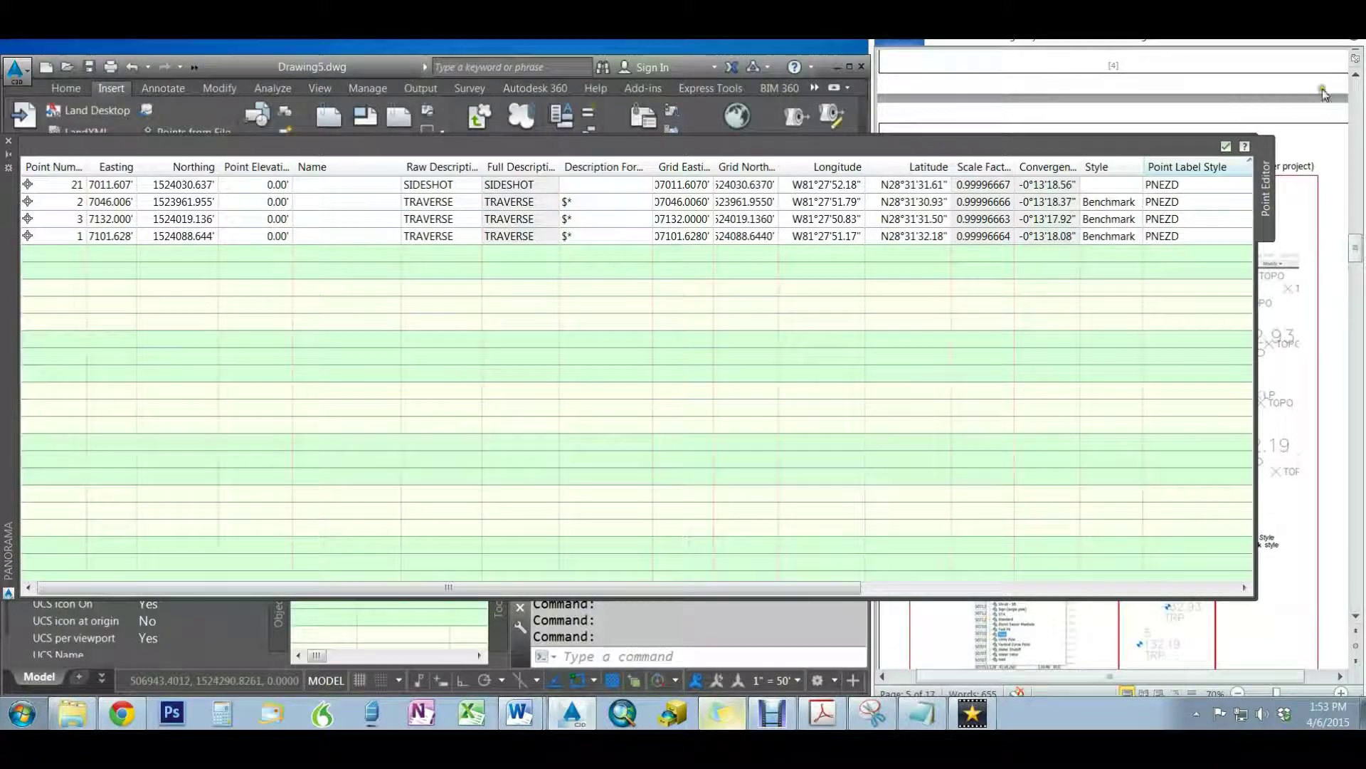
Set the point style of SIDESHOT point 21 to Bound and close the Point Editor
left_click(1106, 186)
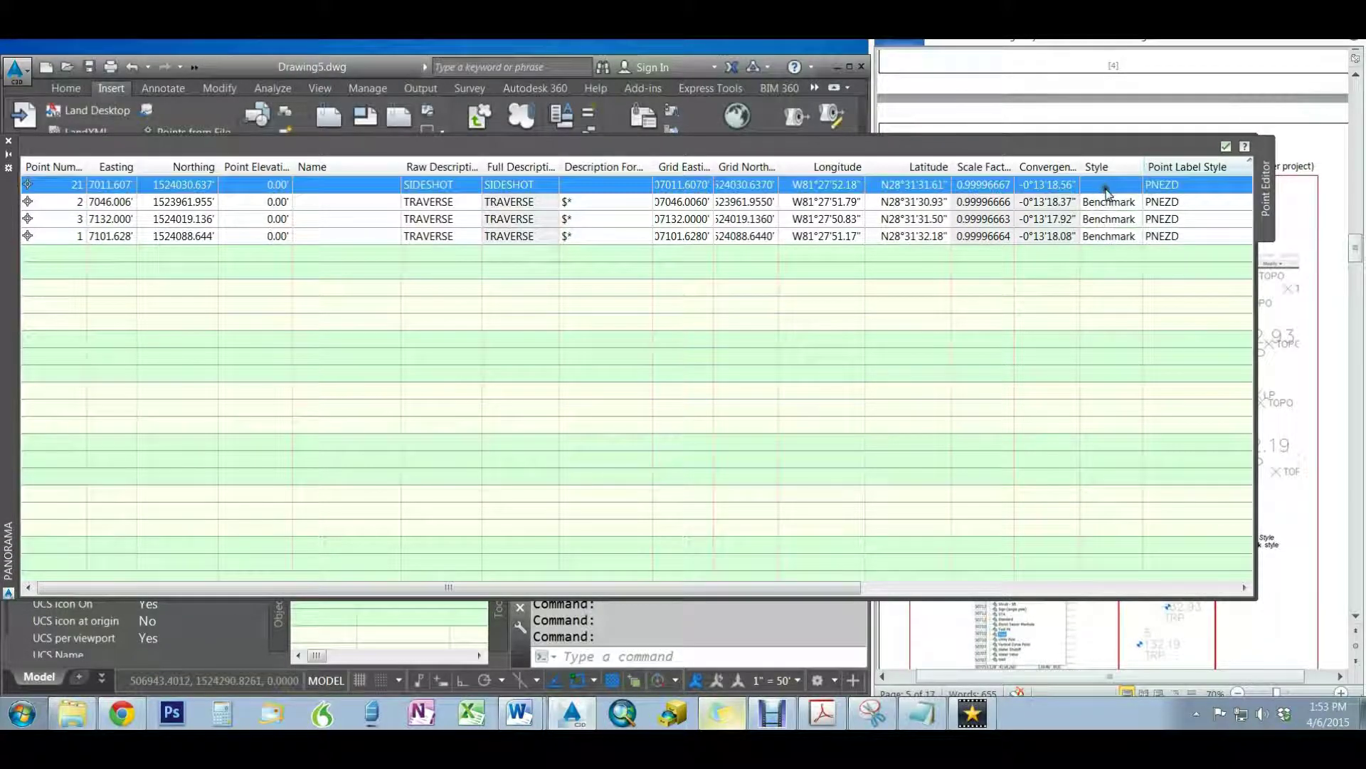
right_click(1109, 192)
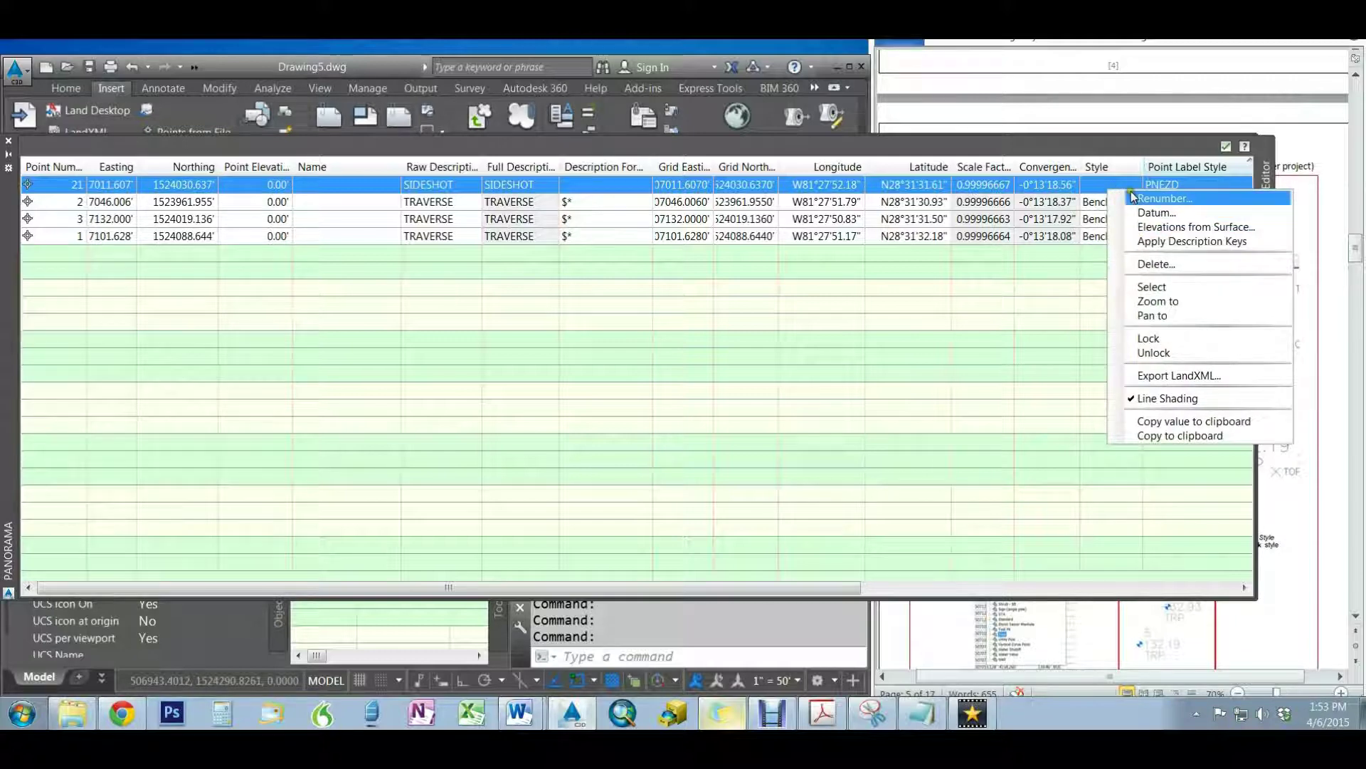
left_click(1095, 191)
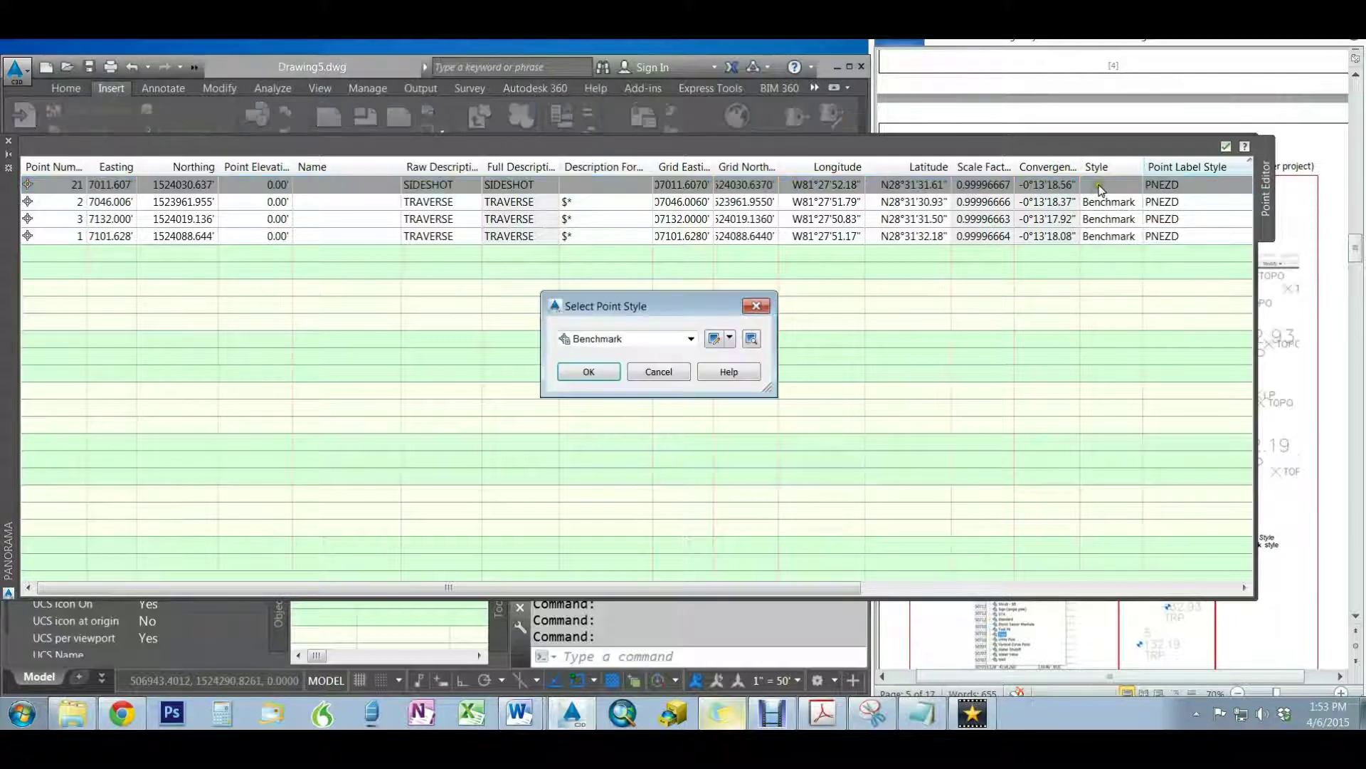
left_click(657, 370)
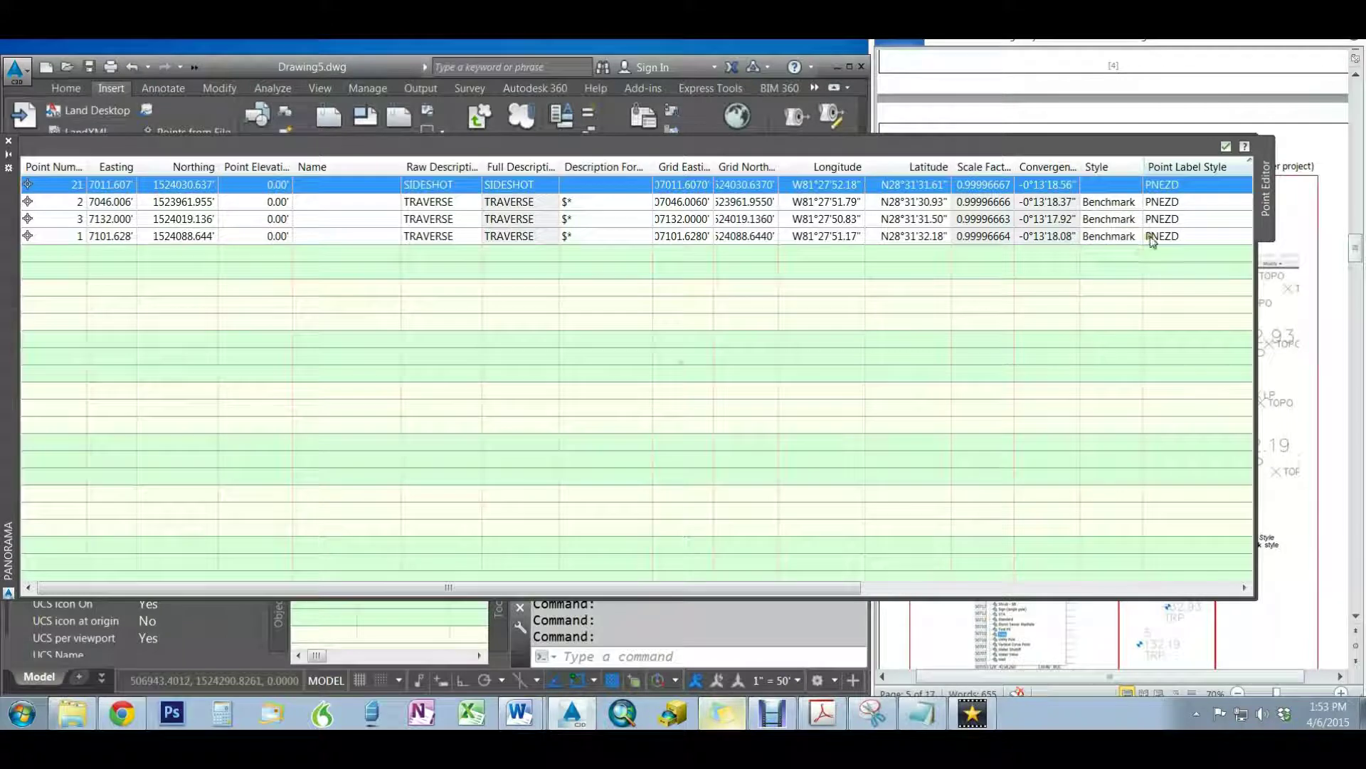
left_click(1134, 186)
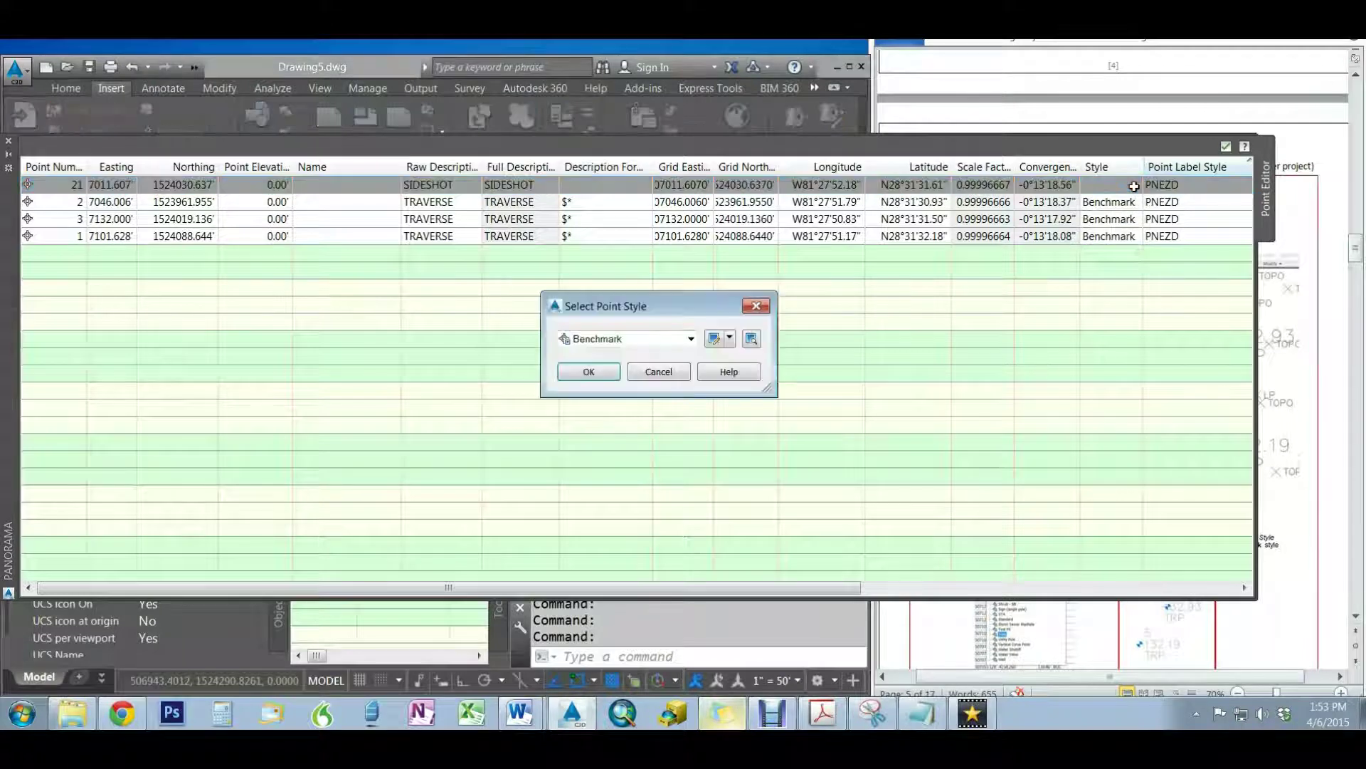
left_click(690, 339)
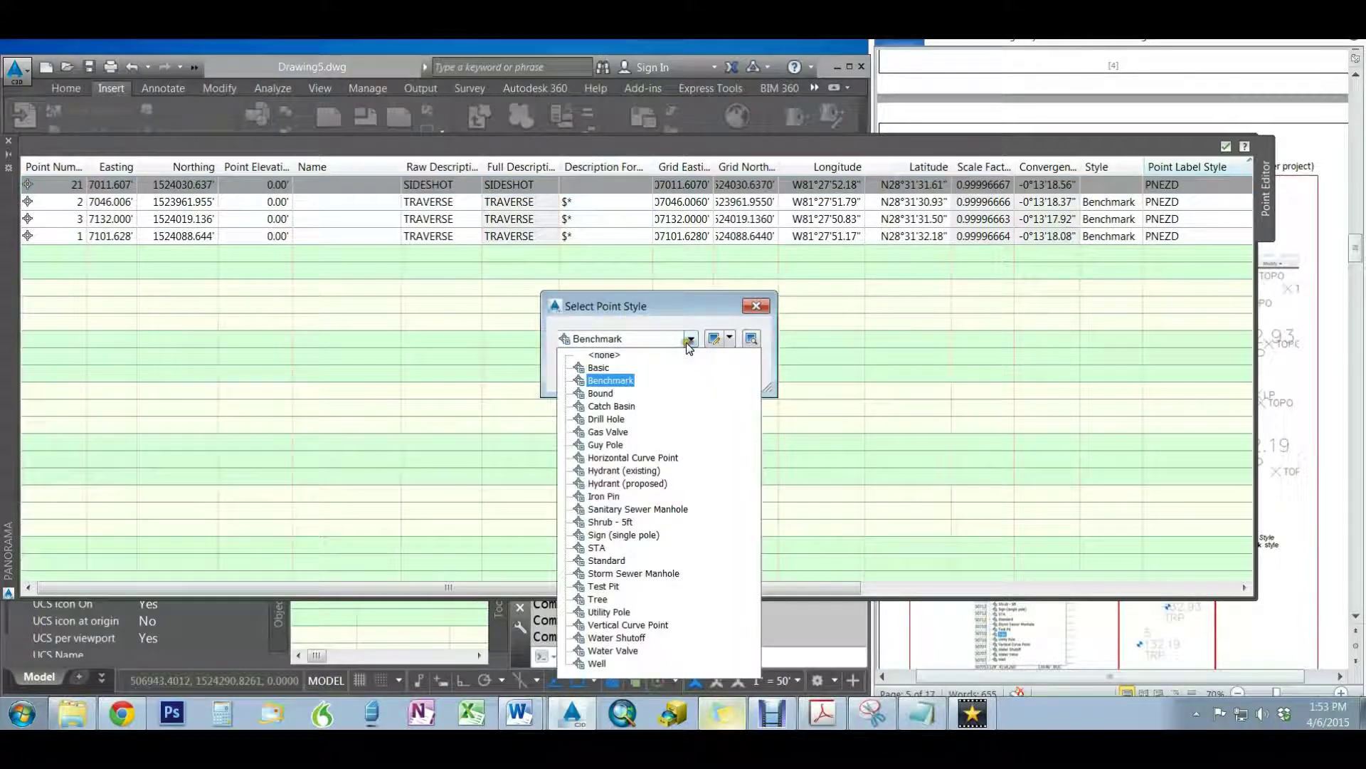
left_click(601, 394)
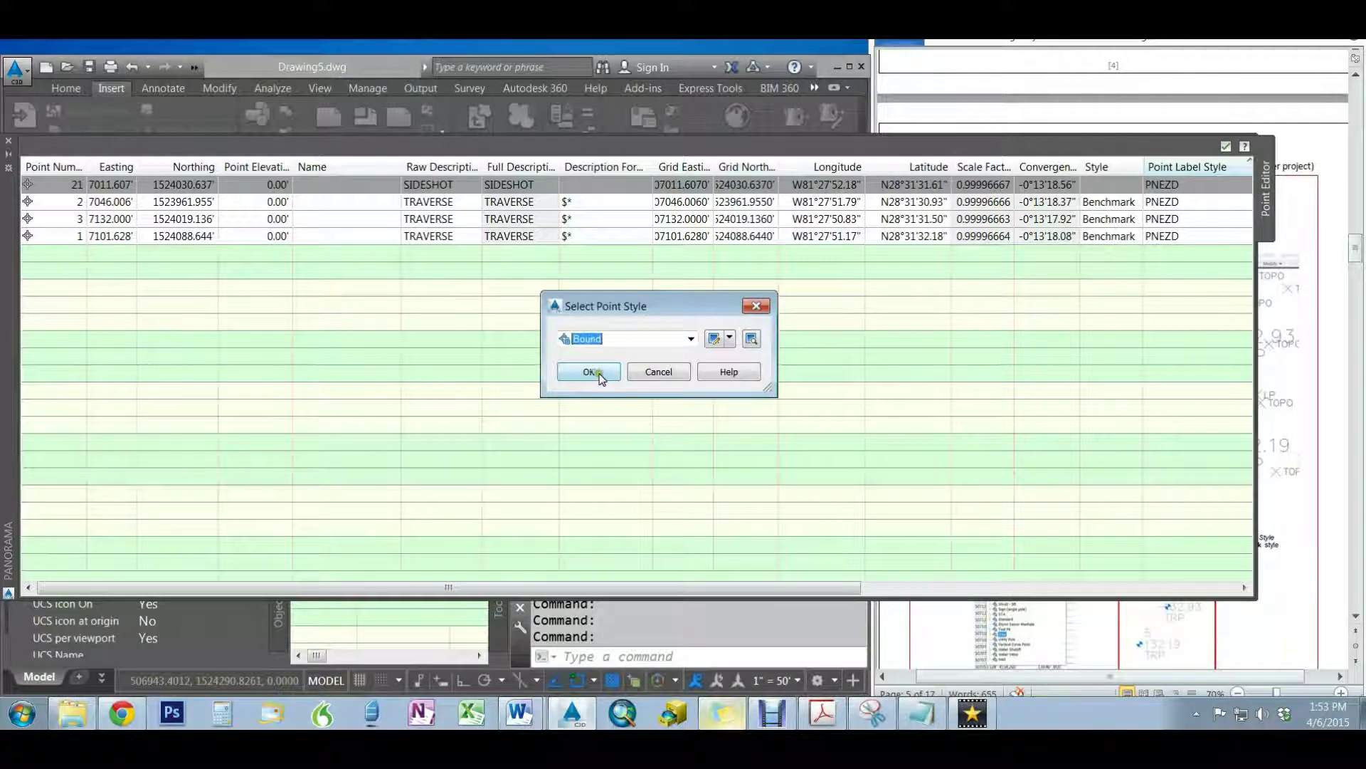
left_click(600, 381)
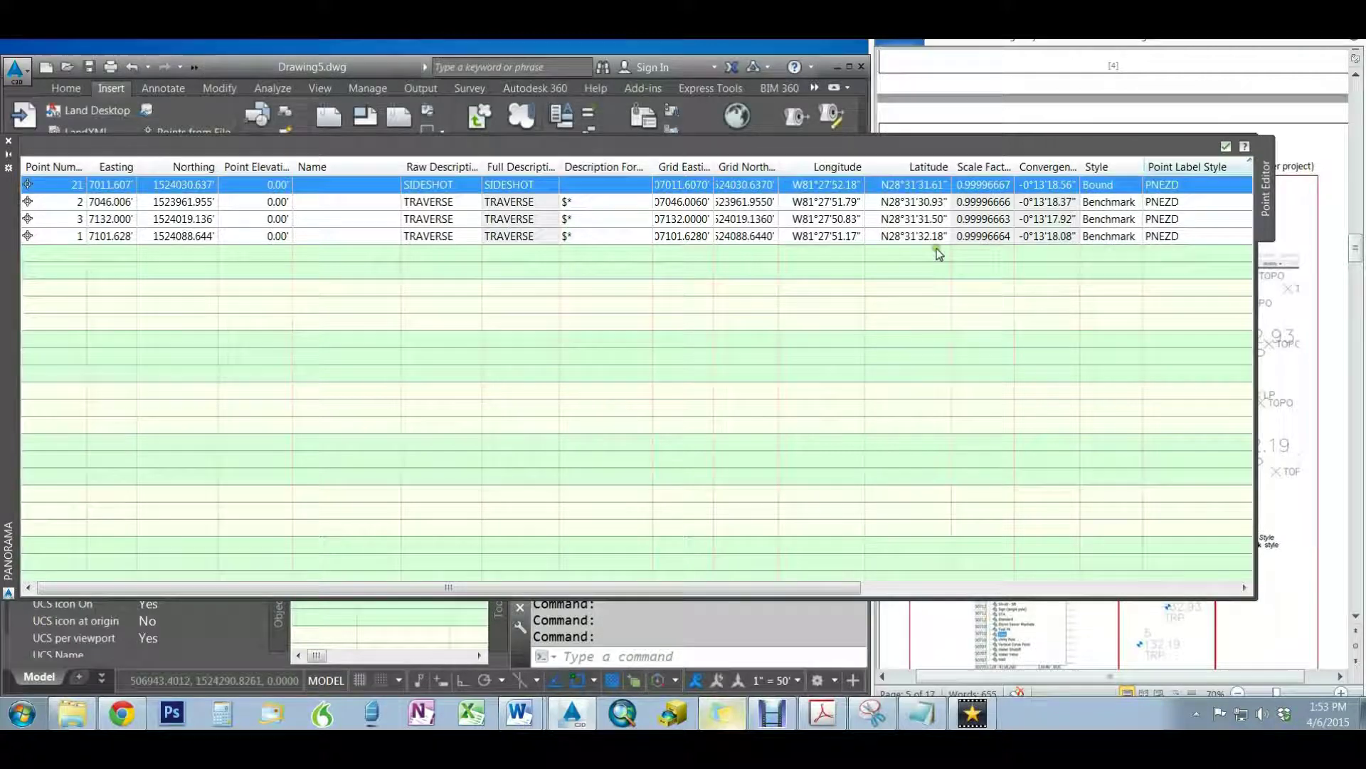
left_click(9, 143)
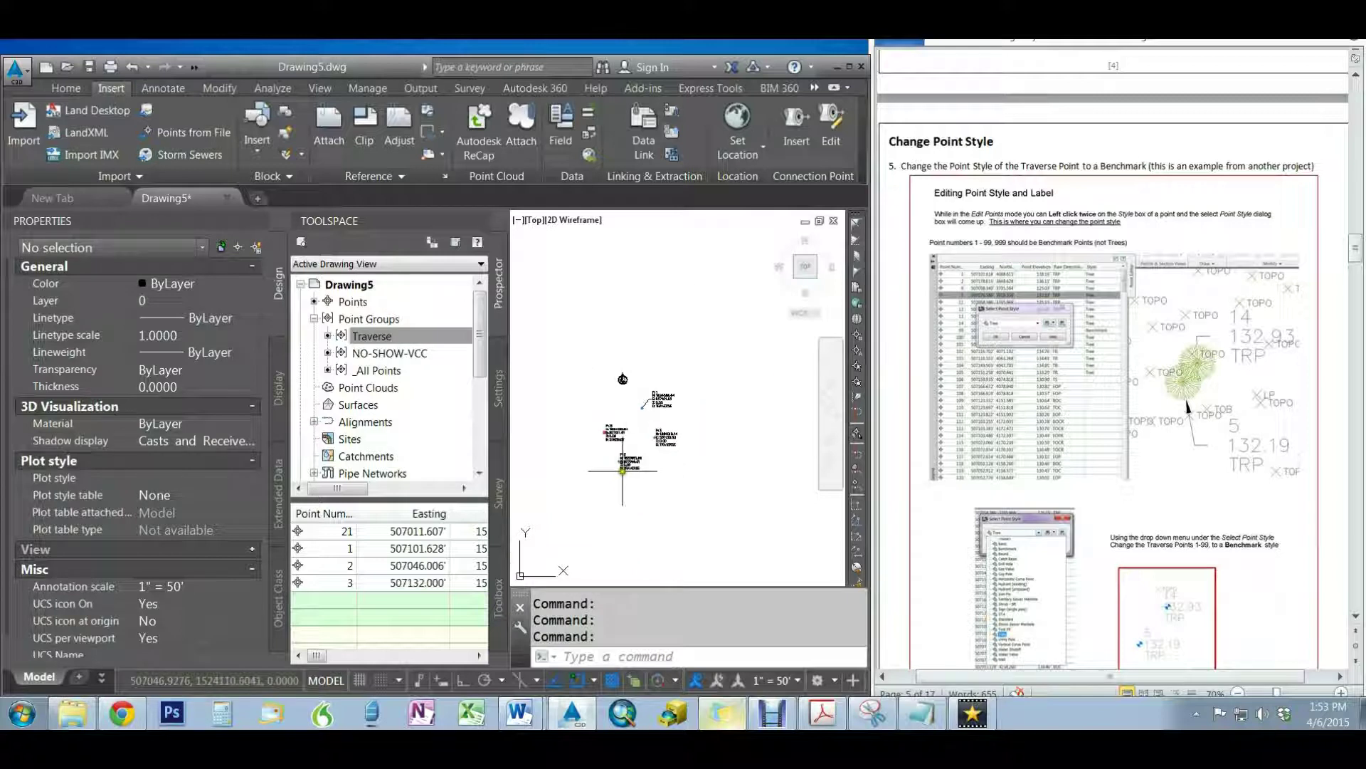
Set the label style of traverse point 2 to Description Only through its object properties
scroll(622, 469, "up", 4)
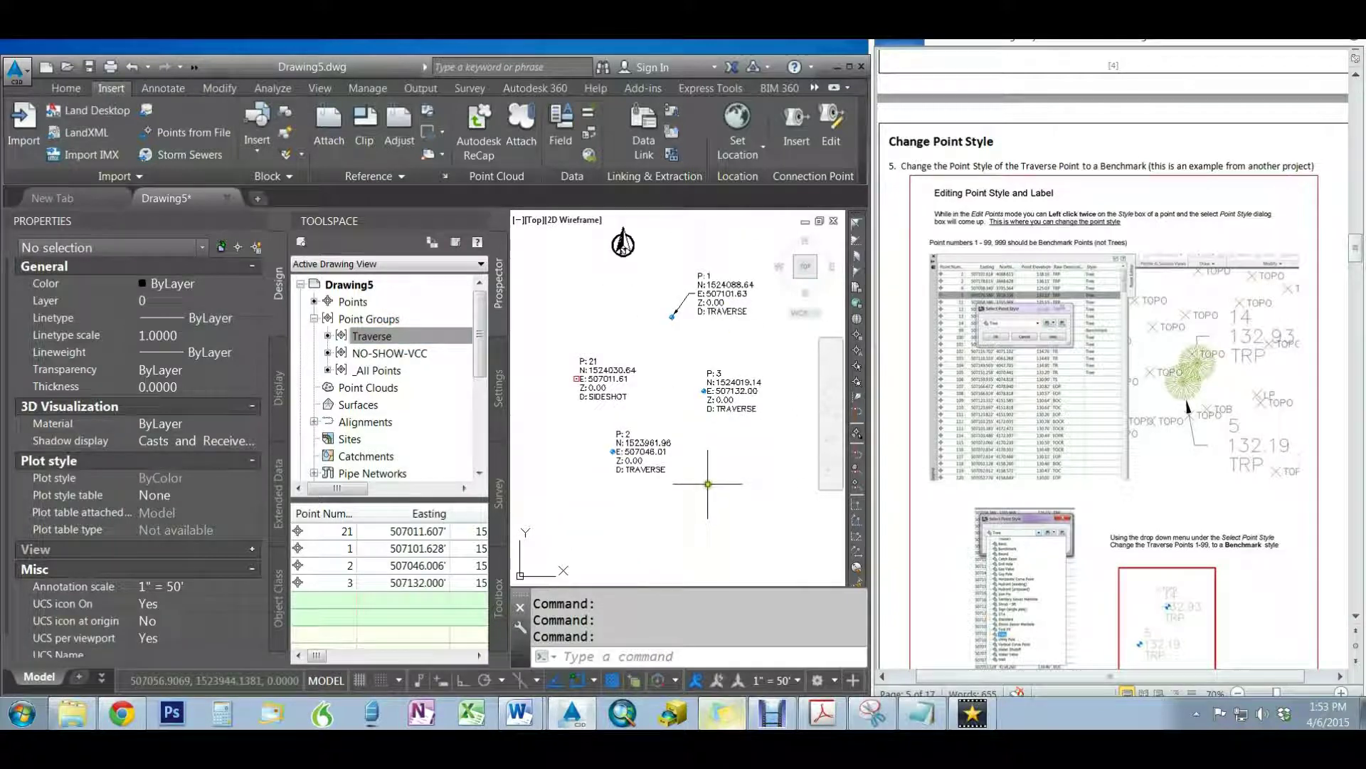
left_click(657, 455)
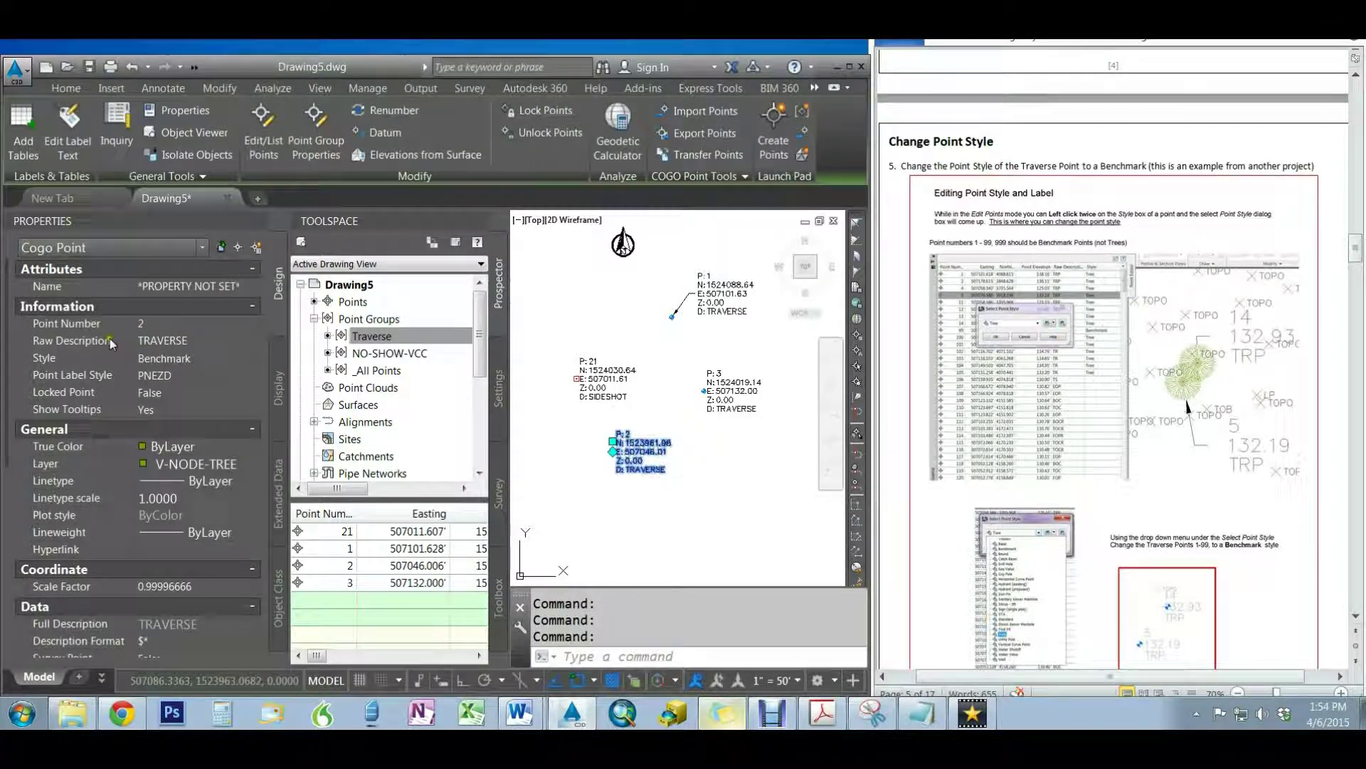
left_click(200, 375)
left_click(175, 378)
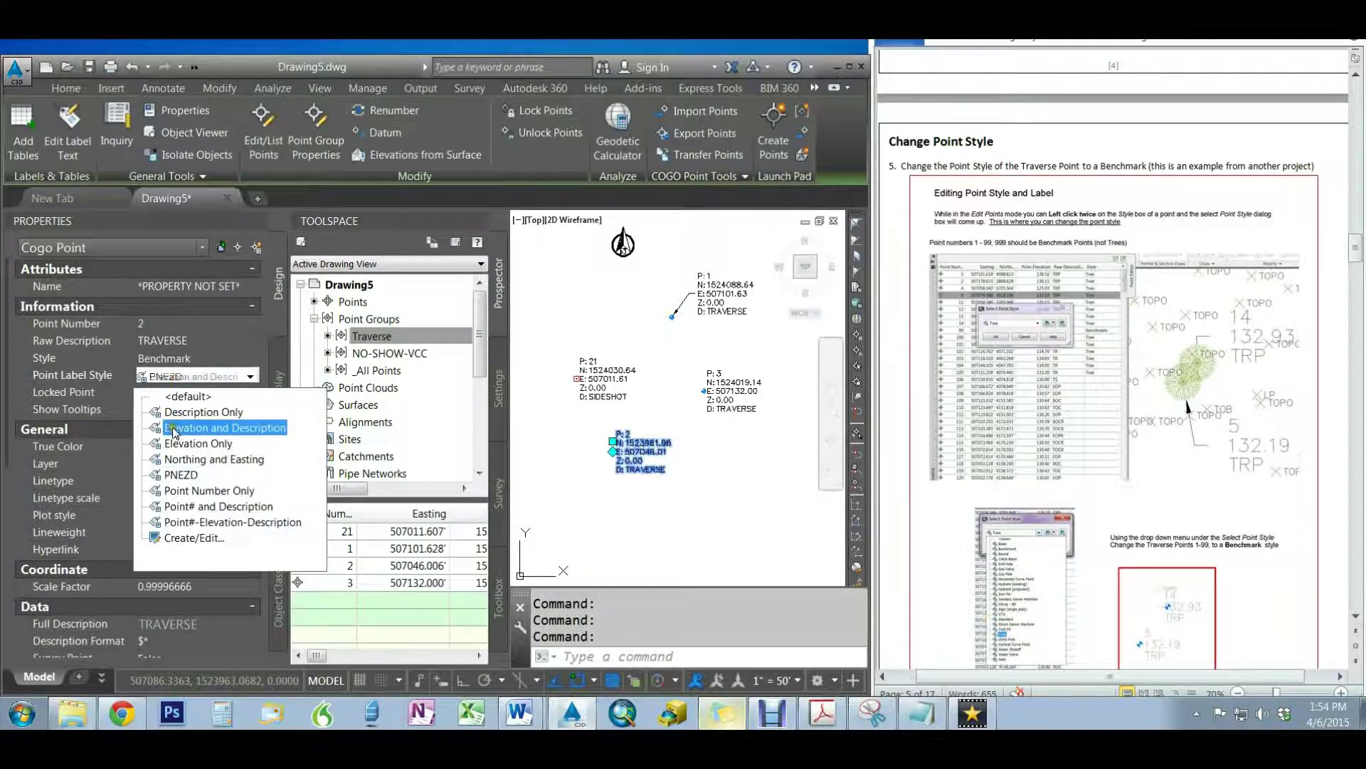
left_click(179, 412)
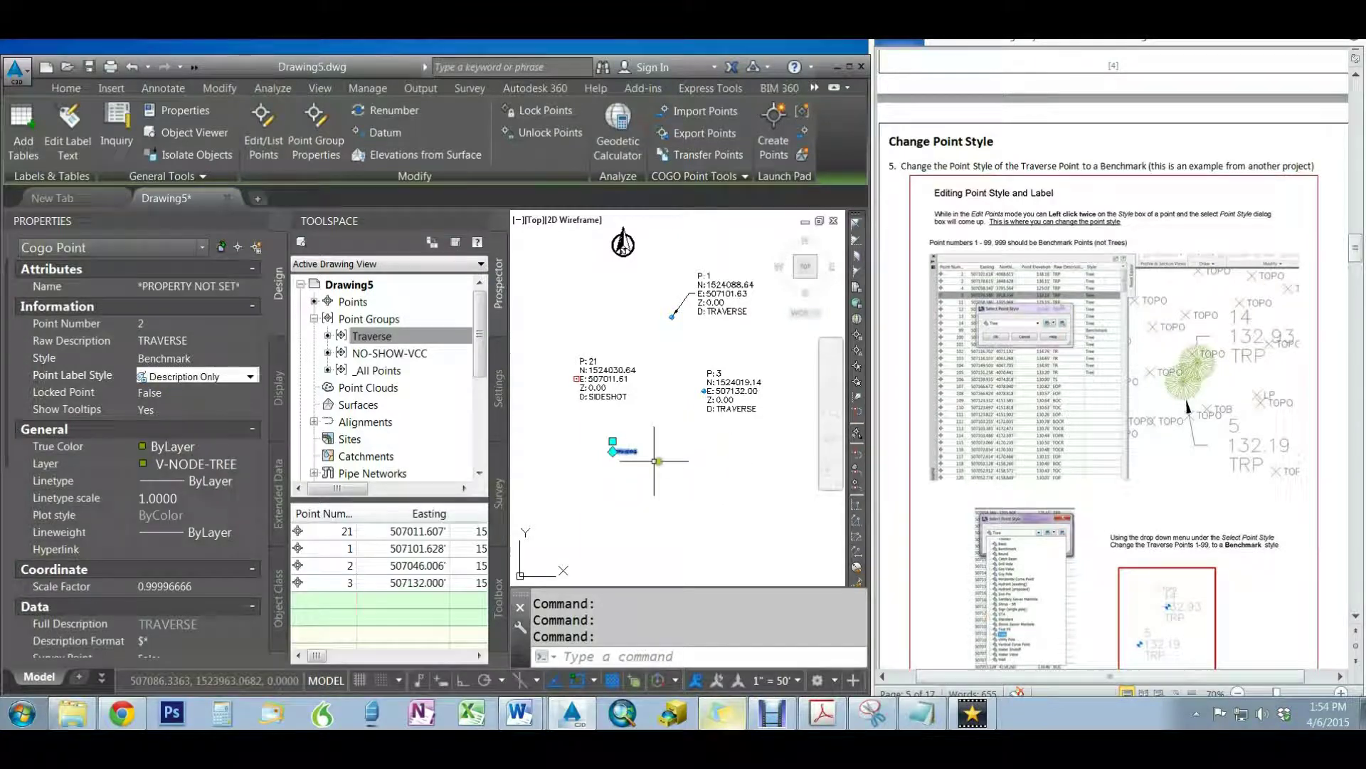
scroll(649, 460, "up", 6)
scroll(686, 472, "down", 2)
Return the label style of traverse point 2 to PNEZD and clear the selection
left_click(191, 379)
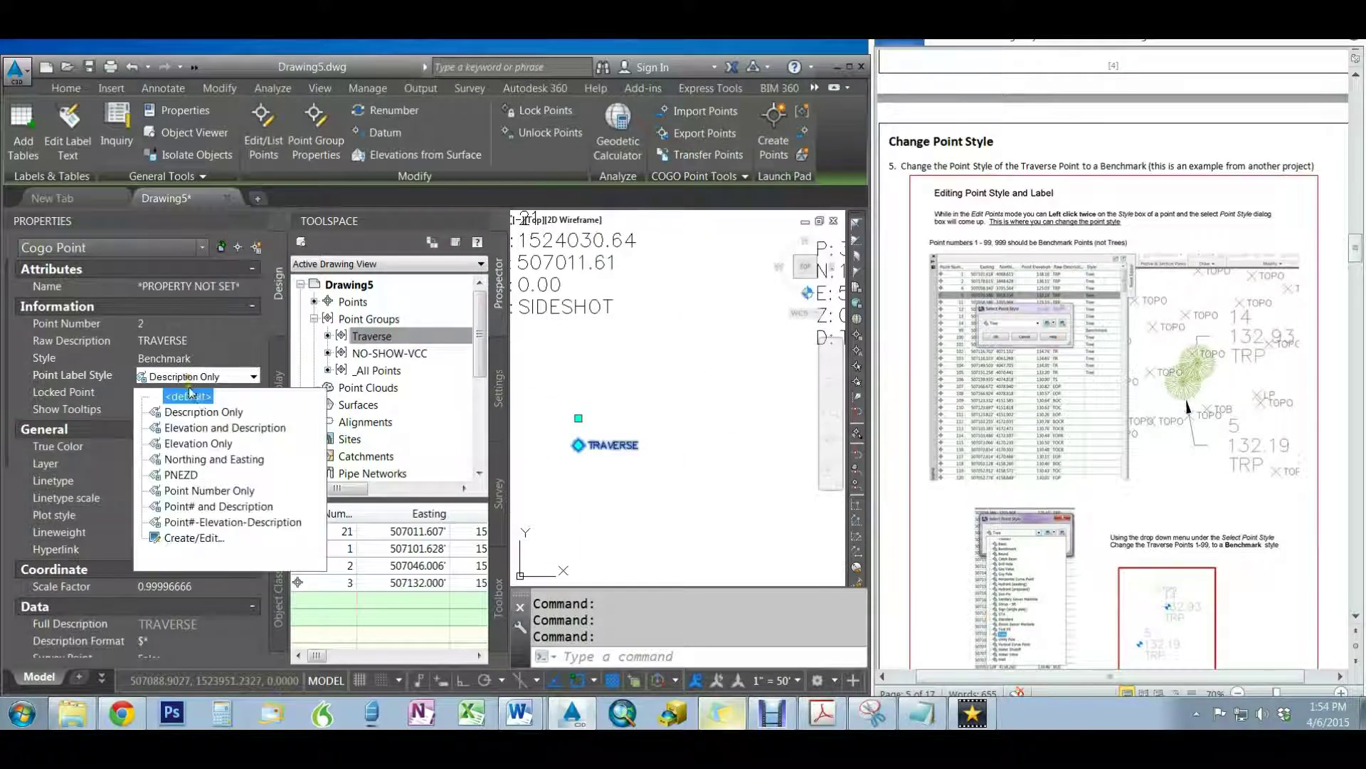
left_click(178, 464)
key("Escape")
key("Escape")
scroll(693, 401, "down", 4)
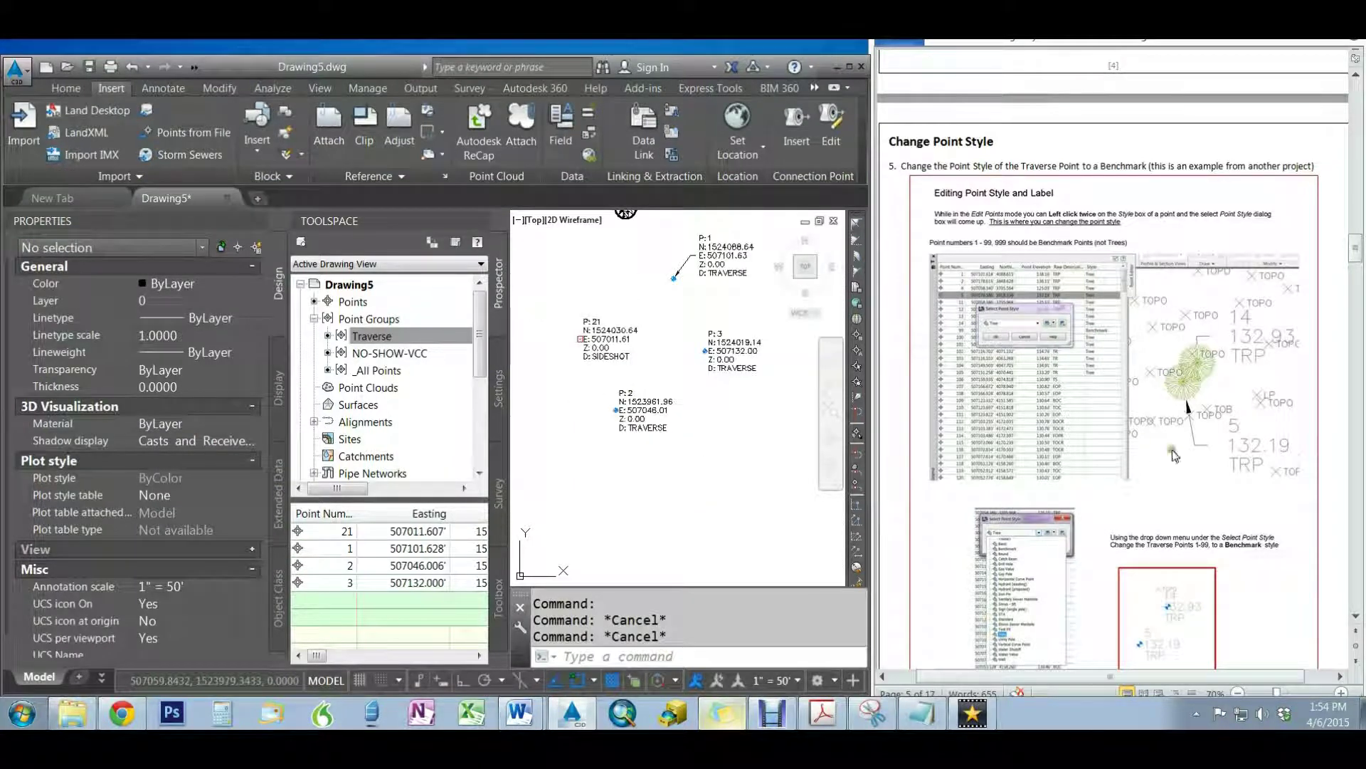
scroll(1180, 464, "down", 10)
scroll(1179, 464, "down", 8)
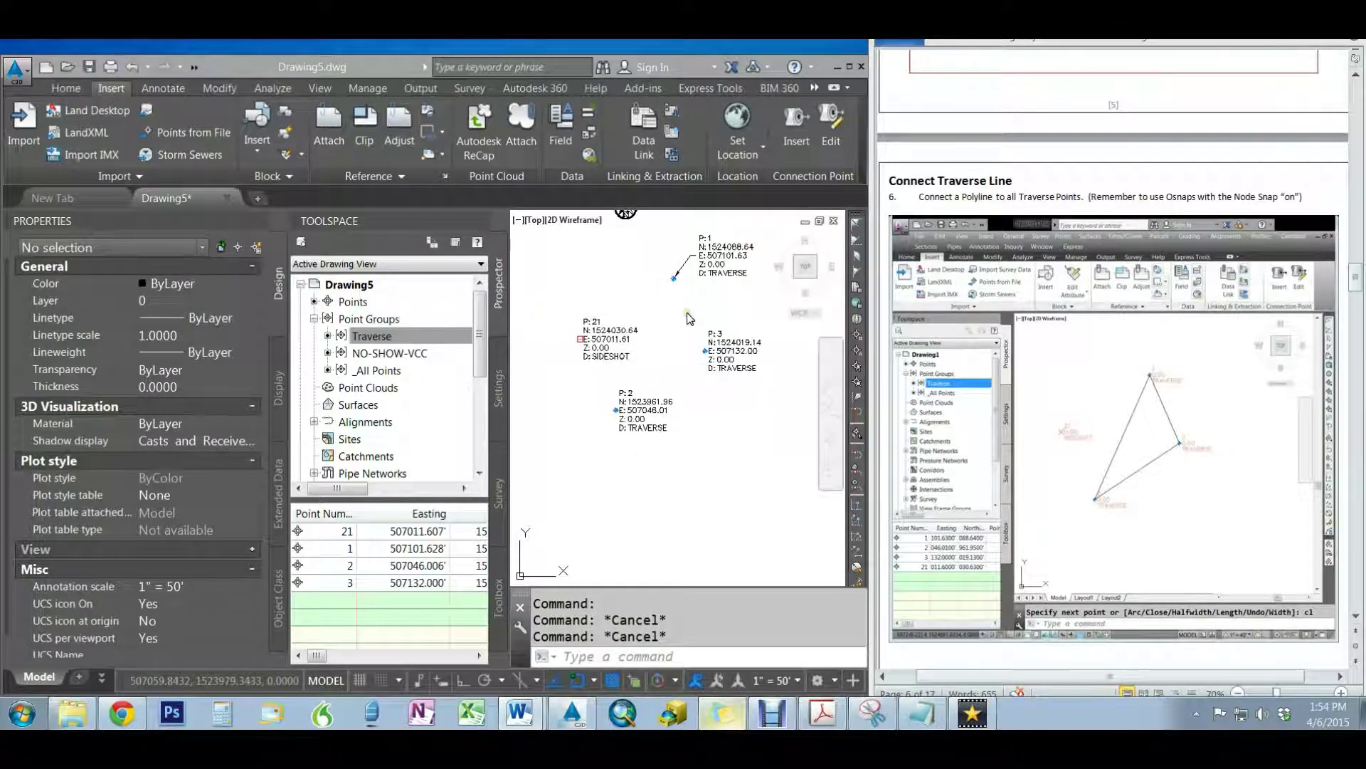
left_click(66, 88)
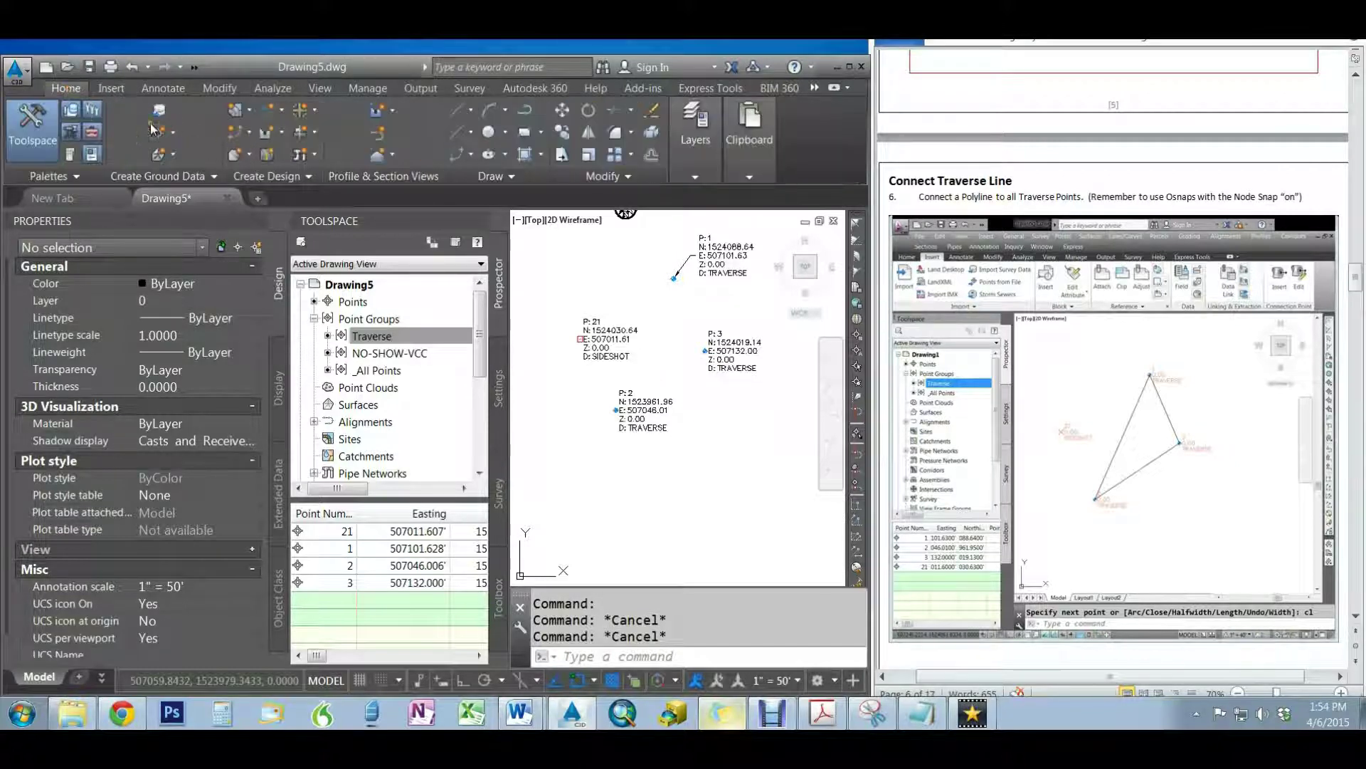
left_click(472, 112)
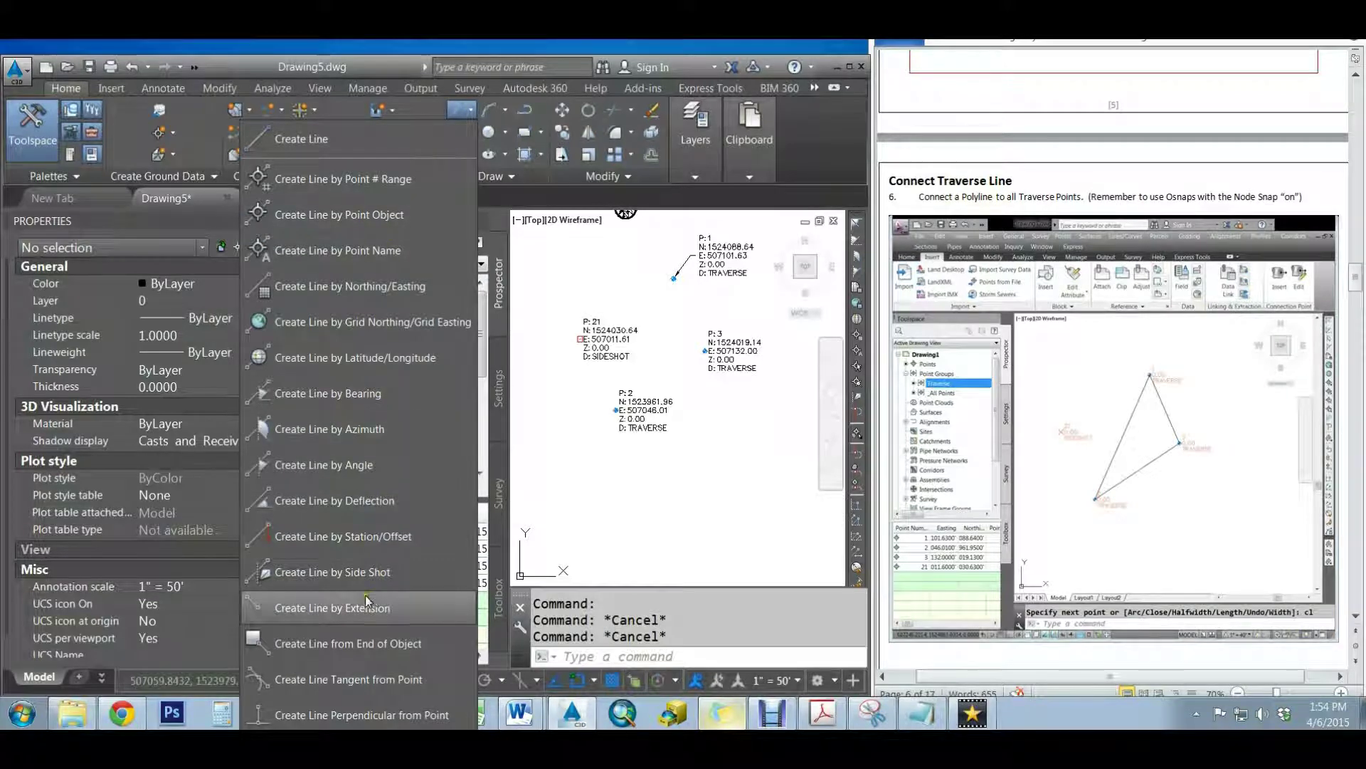
key("Escape")
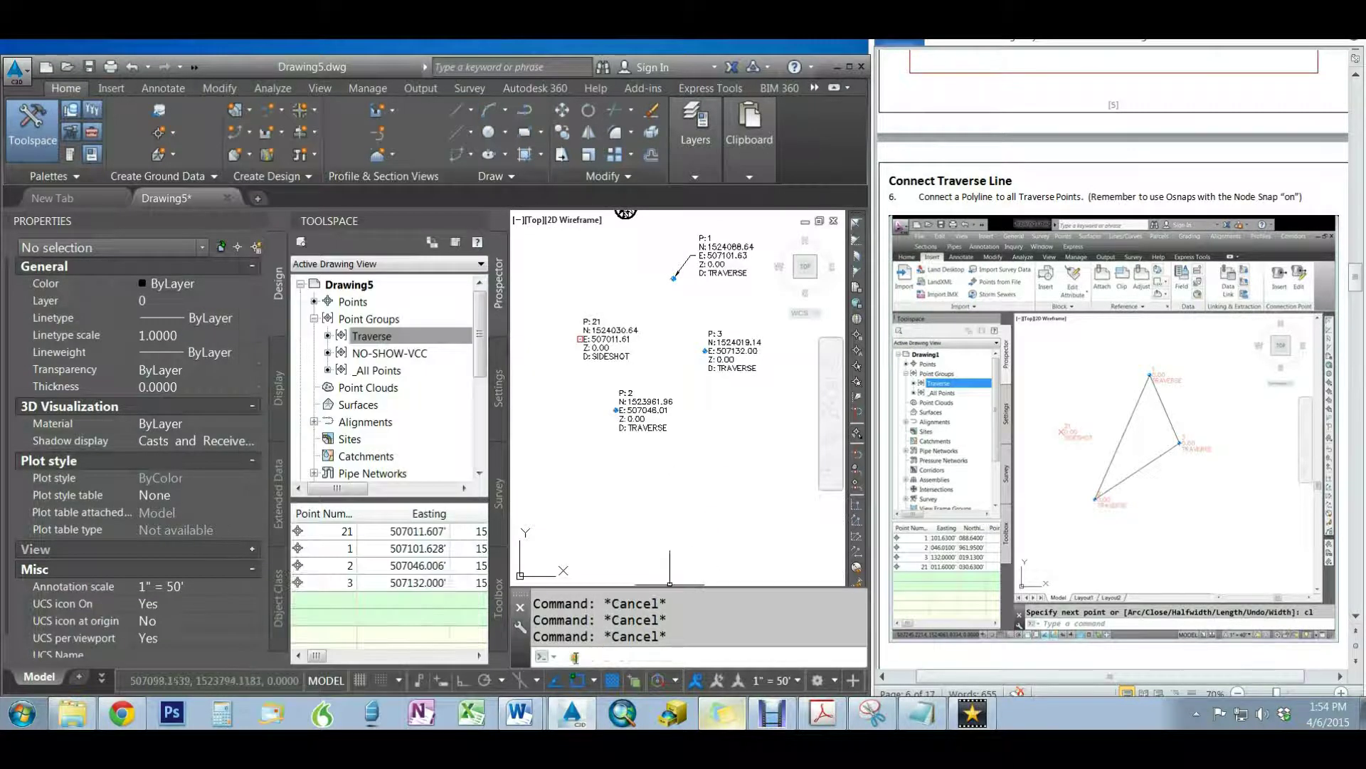
type("l")
key("Return")
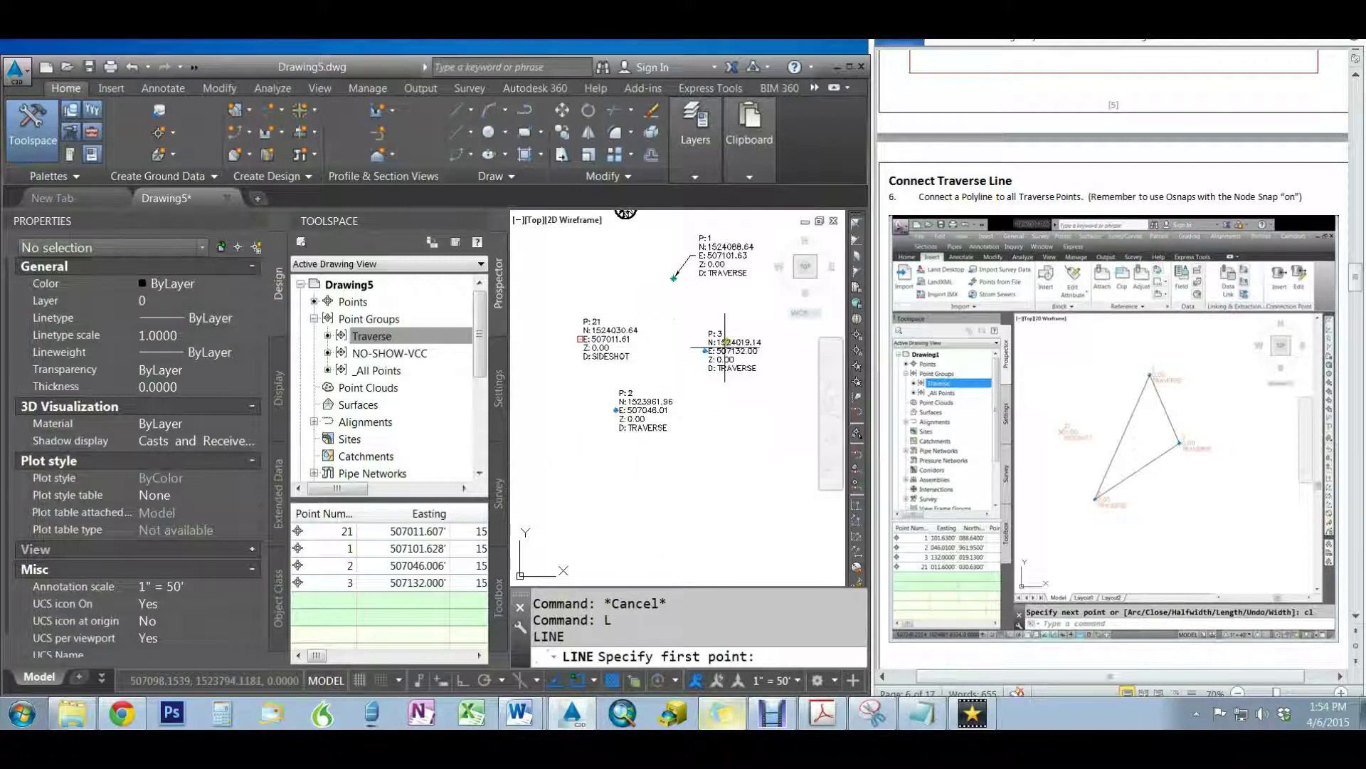
key("Escape")
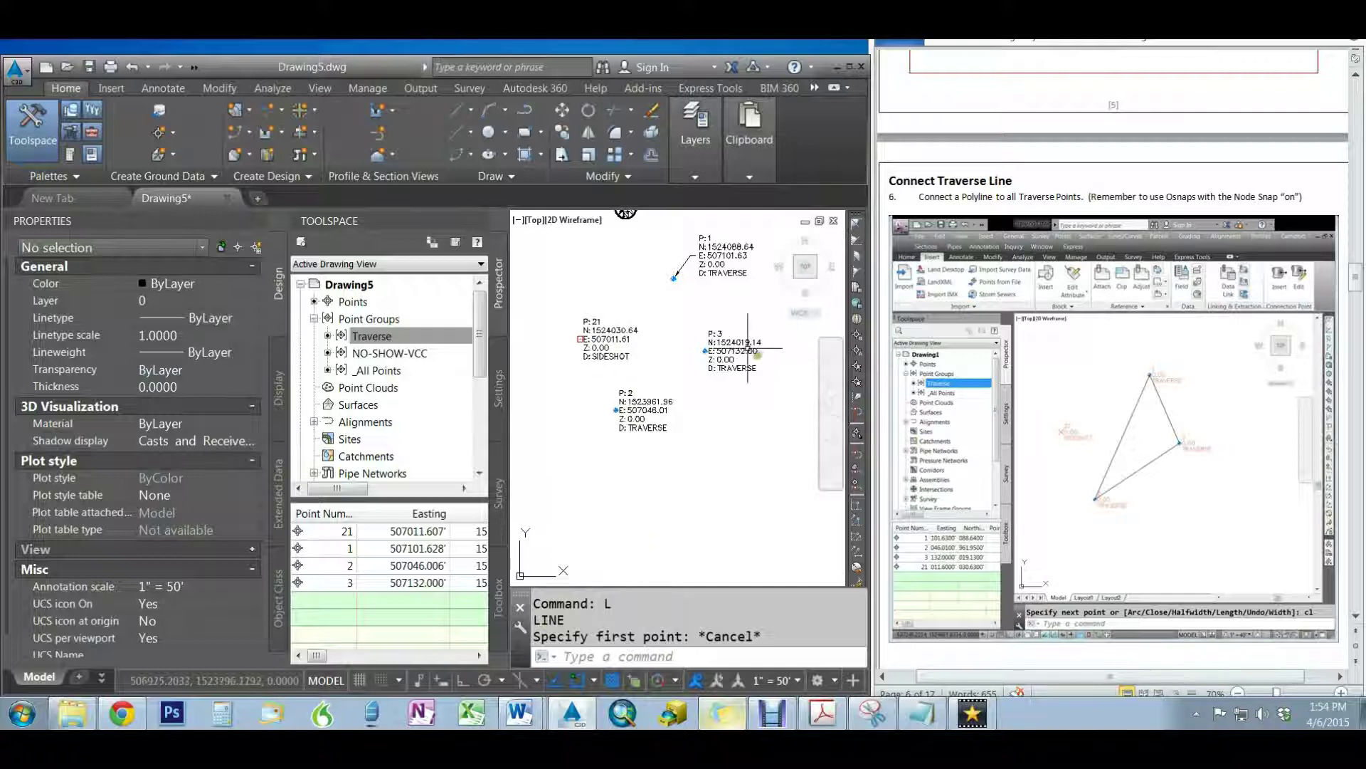
Check that Node is the active object snap mode in the drafting settings, then switch object snap off and on again
left_click(595, 682)
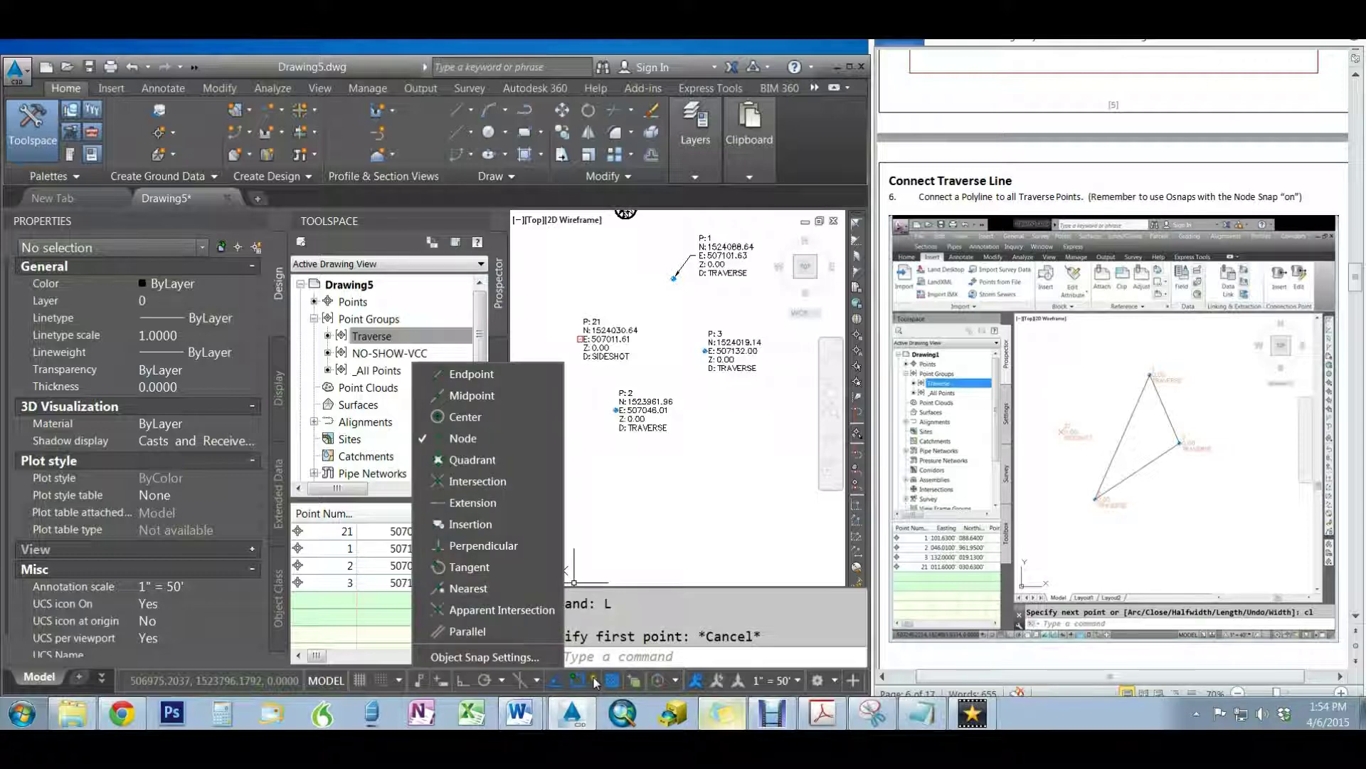
left_click(527, 658)
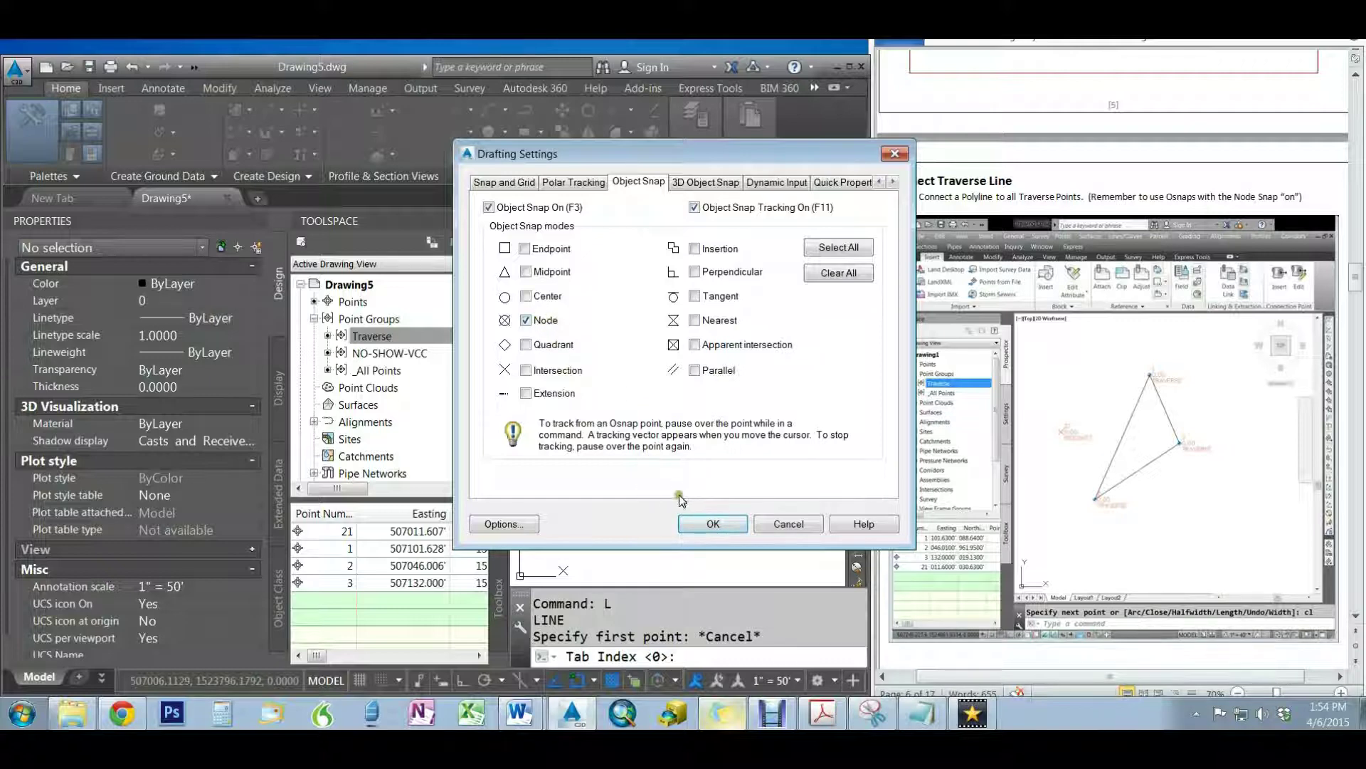
left_click(711, 523)
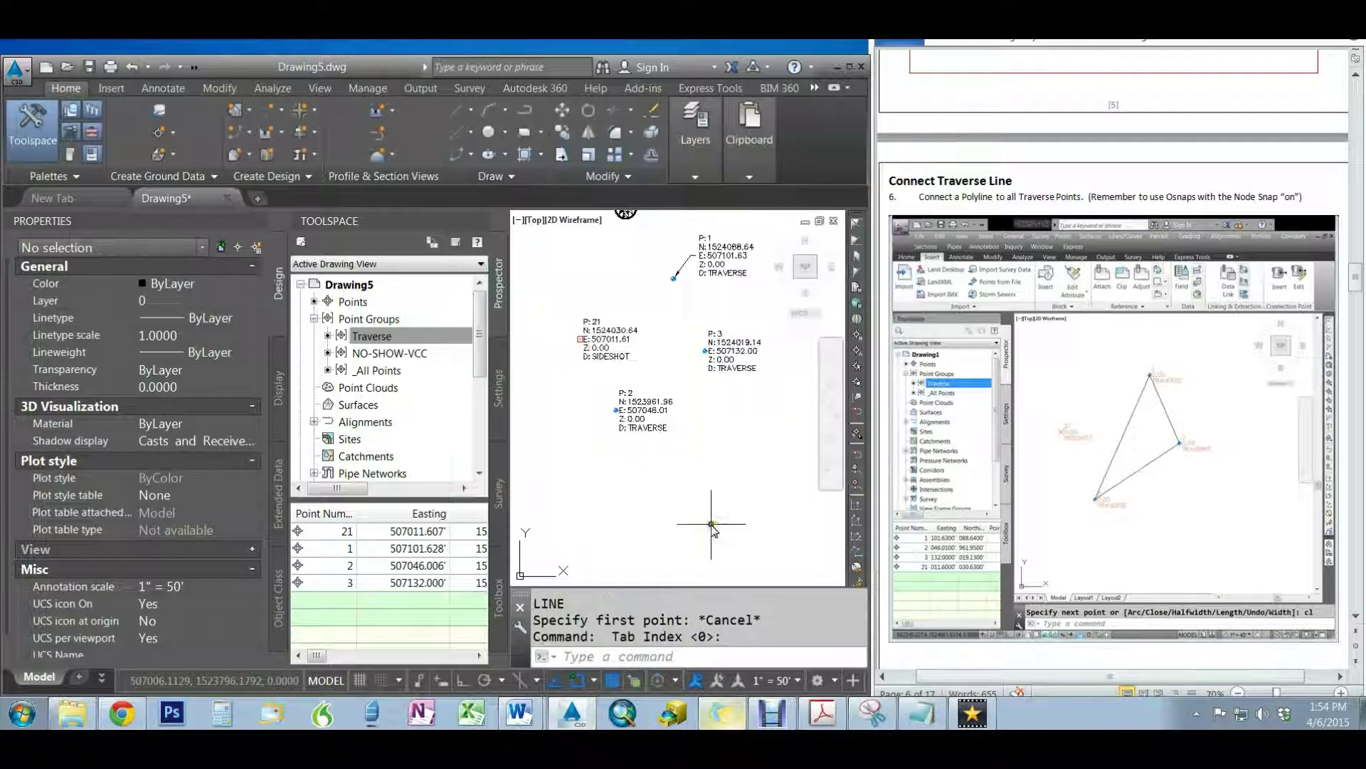
left_click(578, 683)
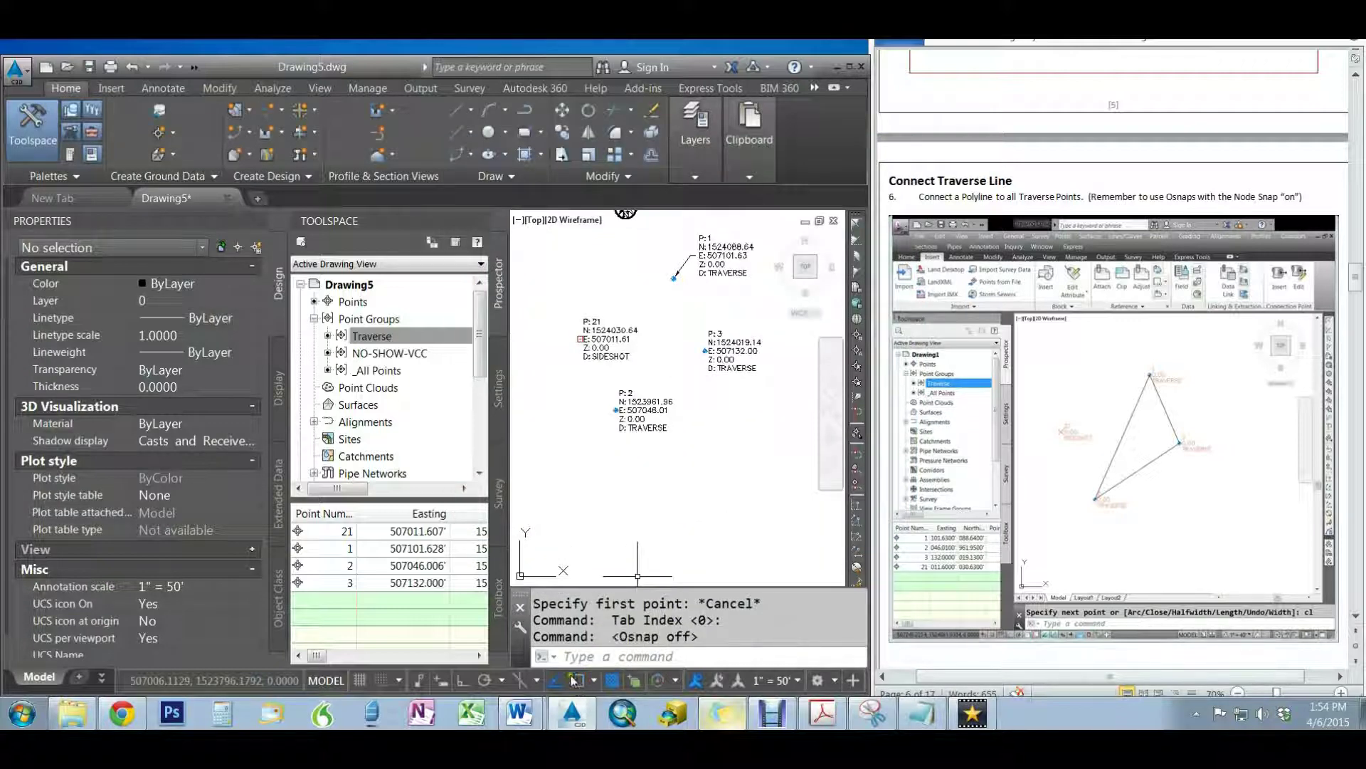
left_click(578, 682)
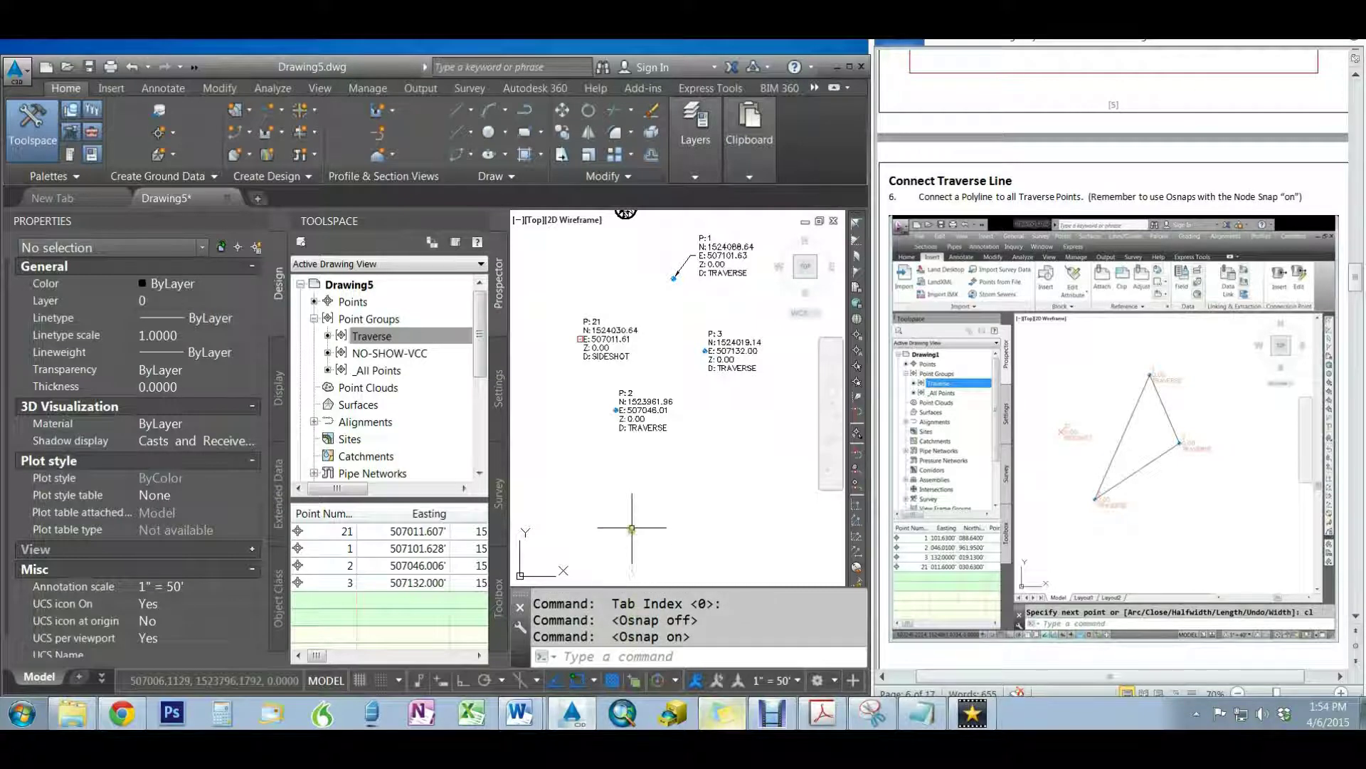
Draw lines with node snap from traverse point 1 to point 2, on to point 3 and back to point 1
type("L")
key("Return")
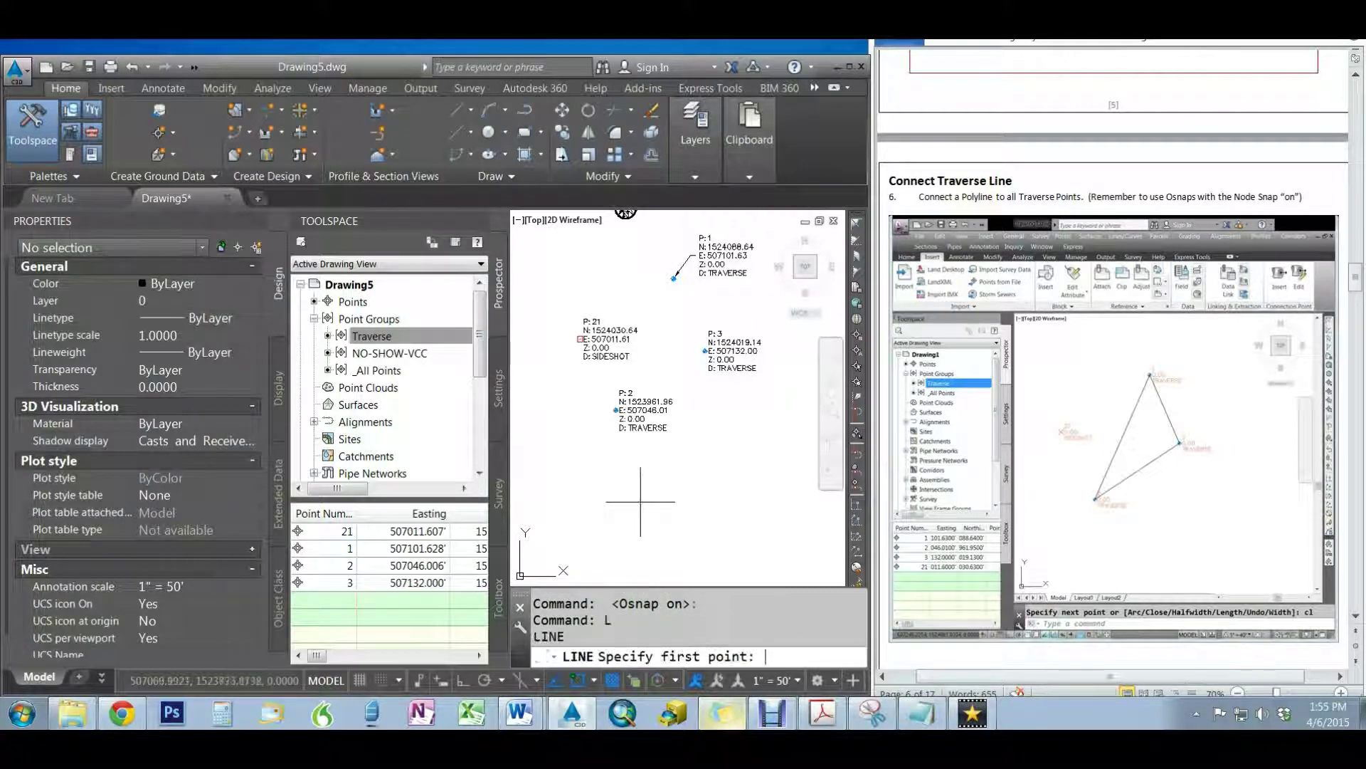
left_click(674, 279)
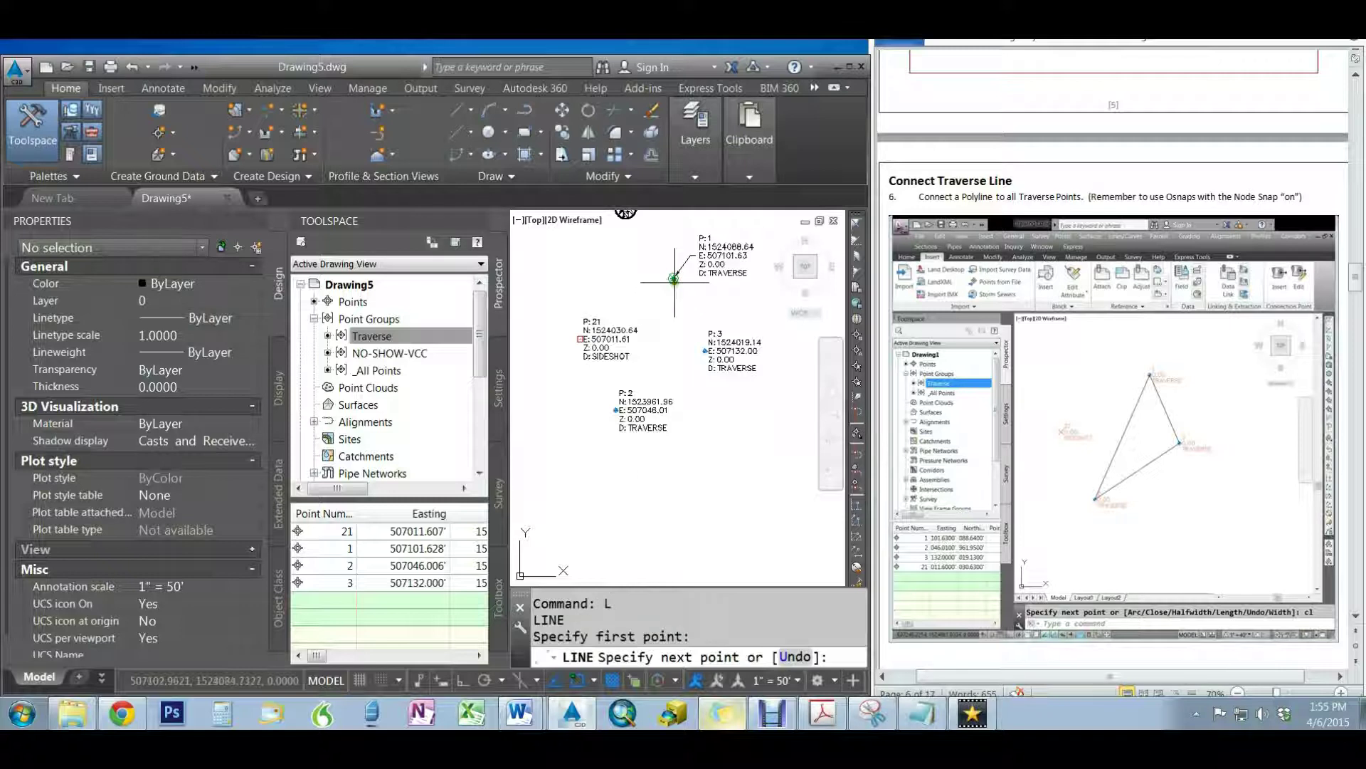
left_click(616, 410)
left_click(703, 351)
left_click(674, 279)
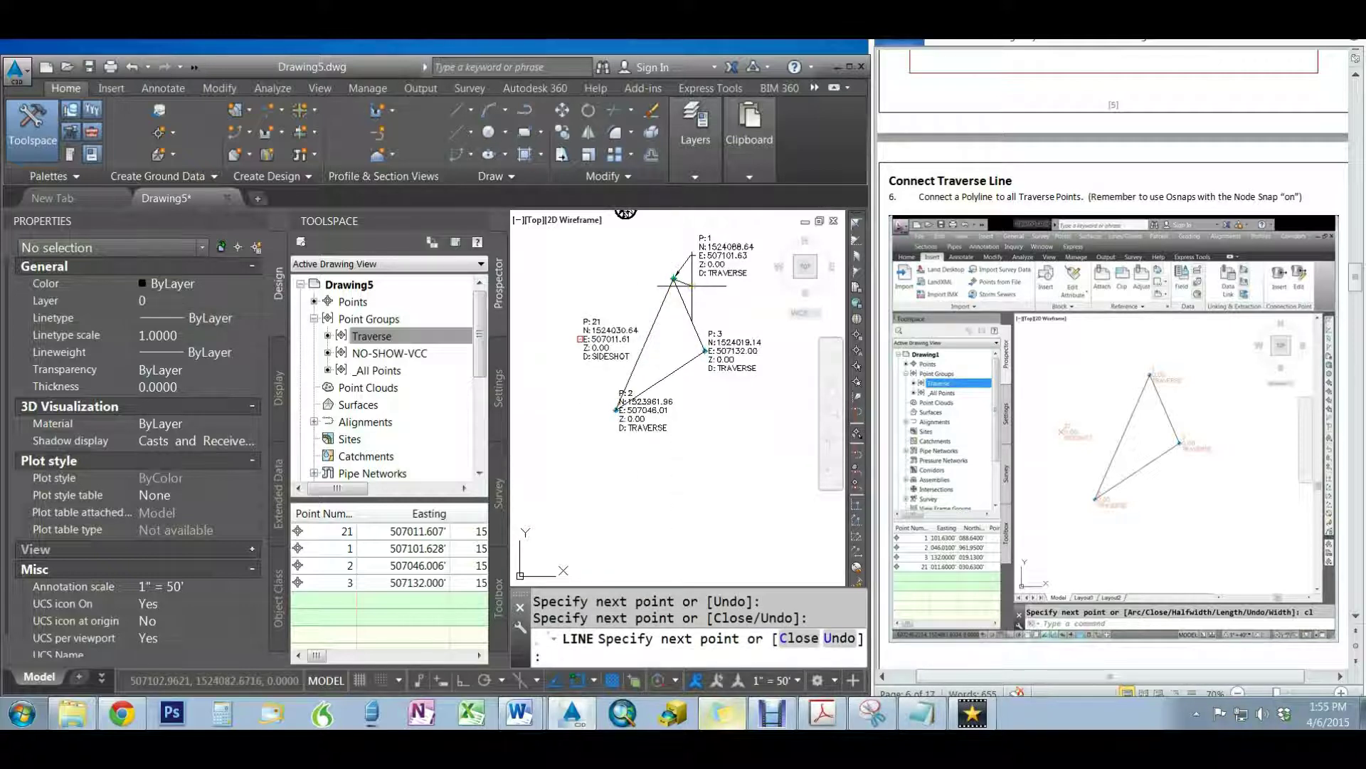
key("Return")
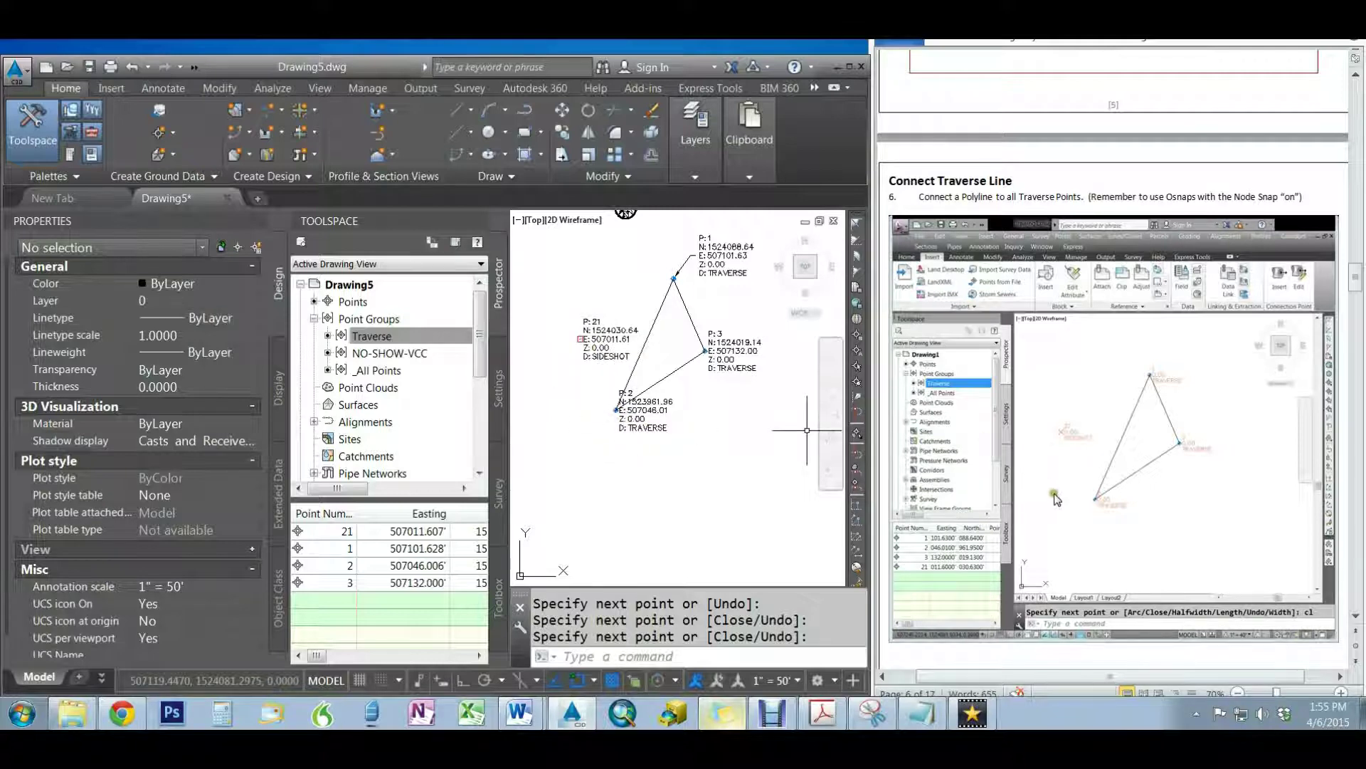
Go to the Traverse Labels section of the instruction document to read the line labelling settings
scroll(1058, 498, "down", 15)
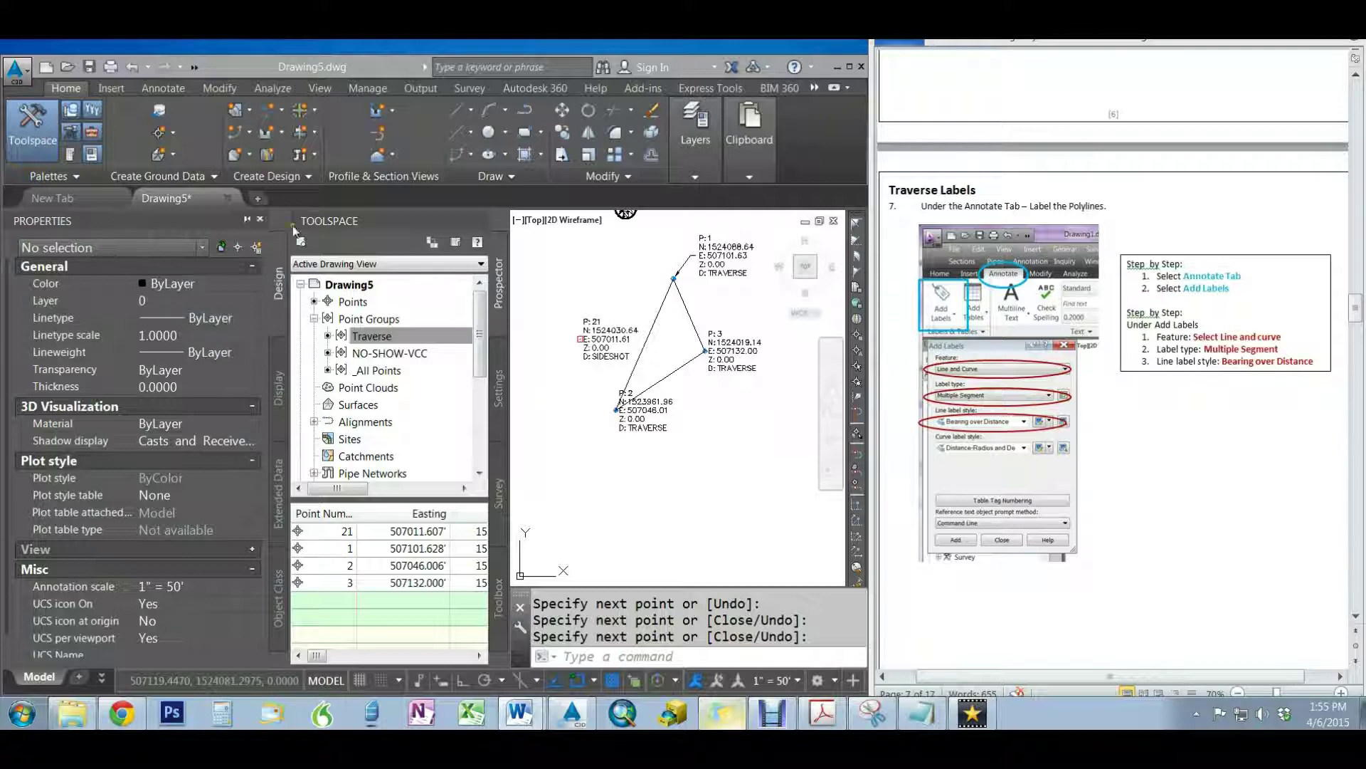
mouse_move(479, 222)
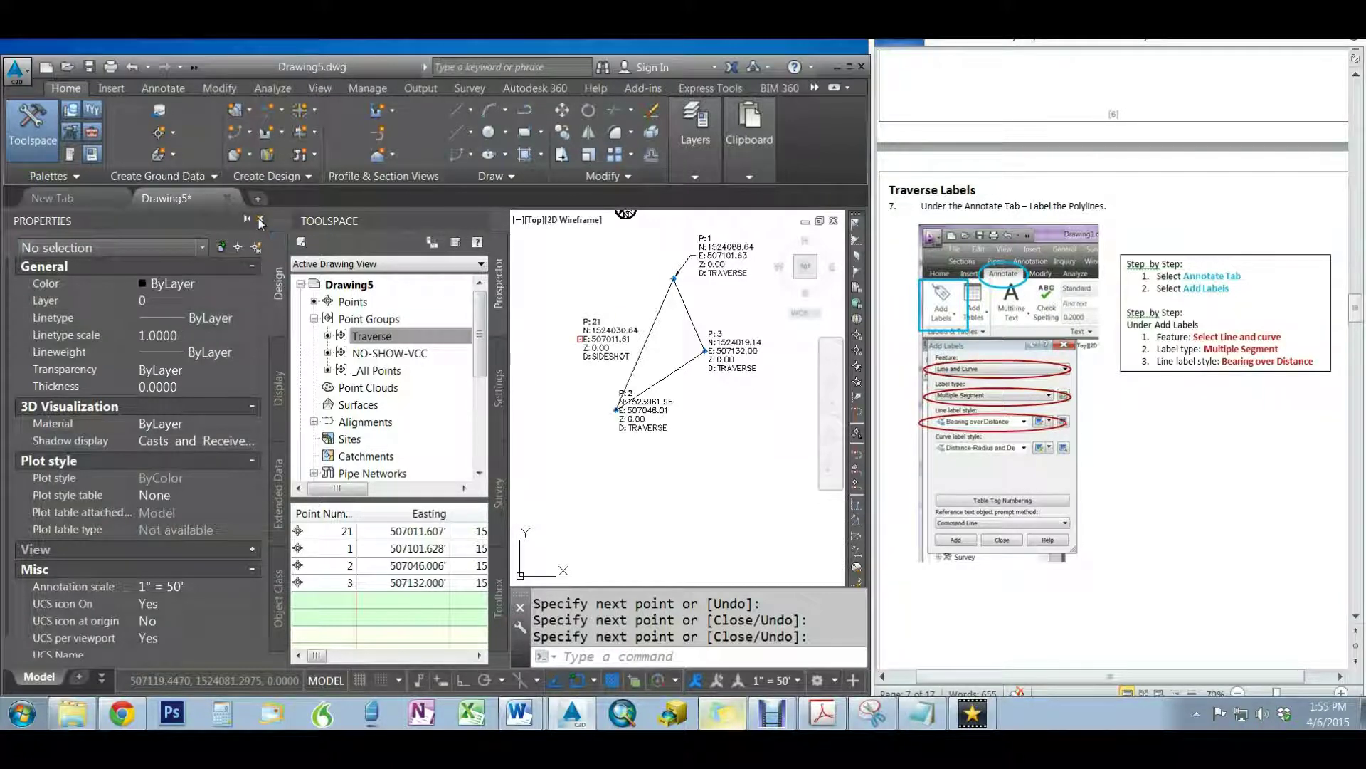
Close the Properties palette and bring the traverse triangle with its point labels into view
left_click(261, 223)
scroll(533, 235, "up", 4)
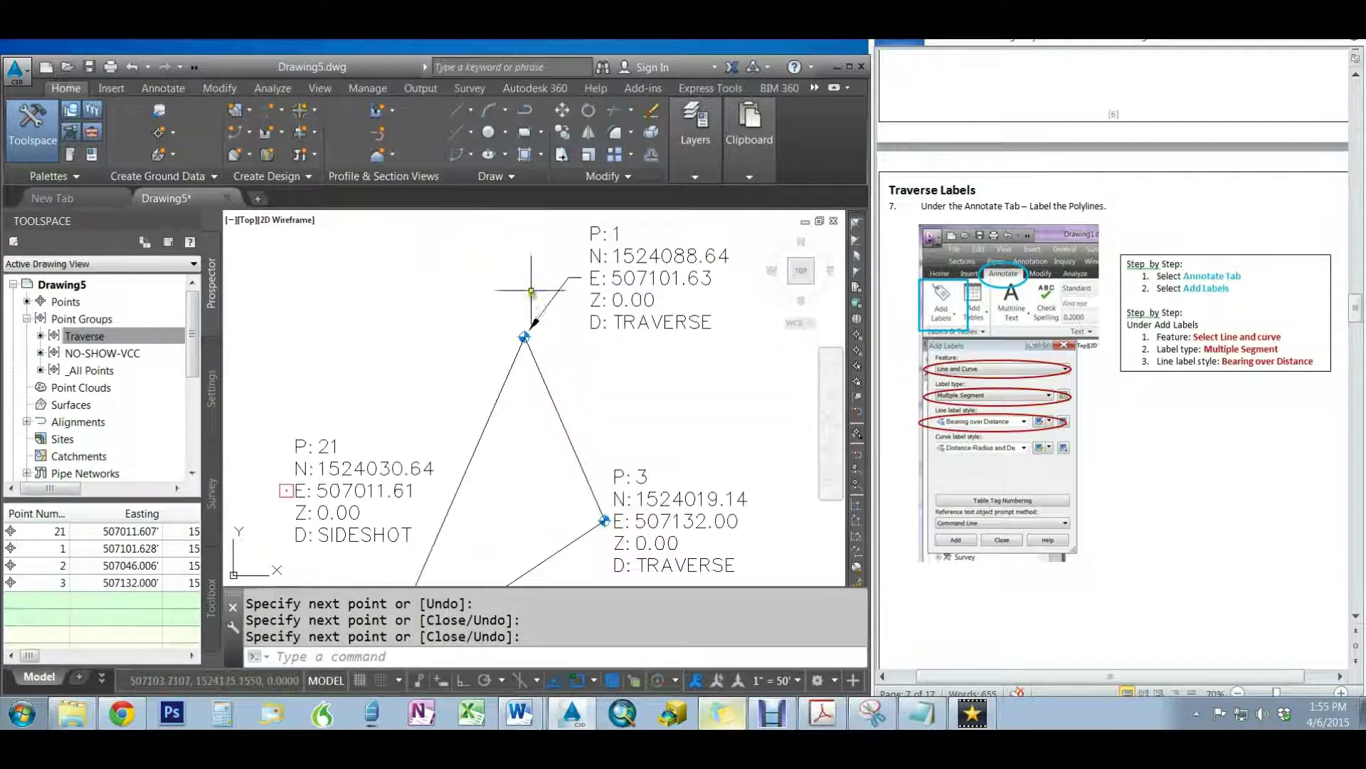
scroll(531, 290, "down", 2)
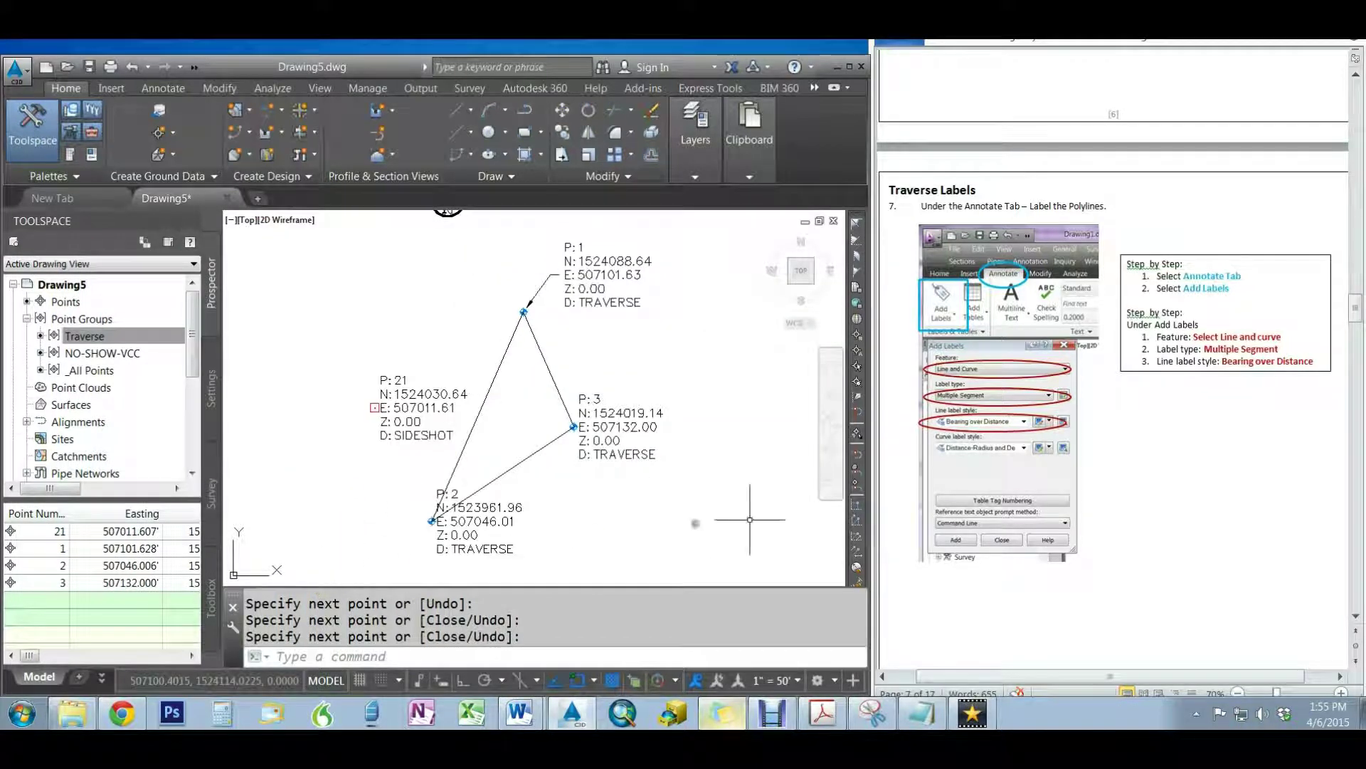
Open the Add Labels dialog and set the feature to Line and Curve and the label type to Multiple Segment
left_click(152, 89)
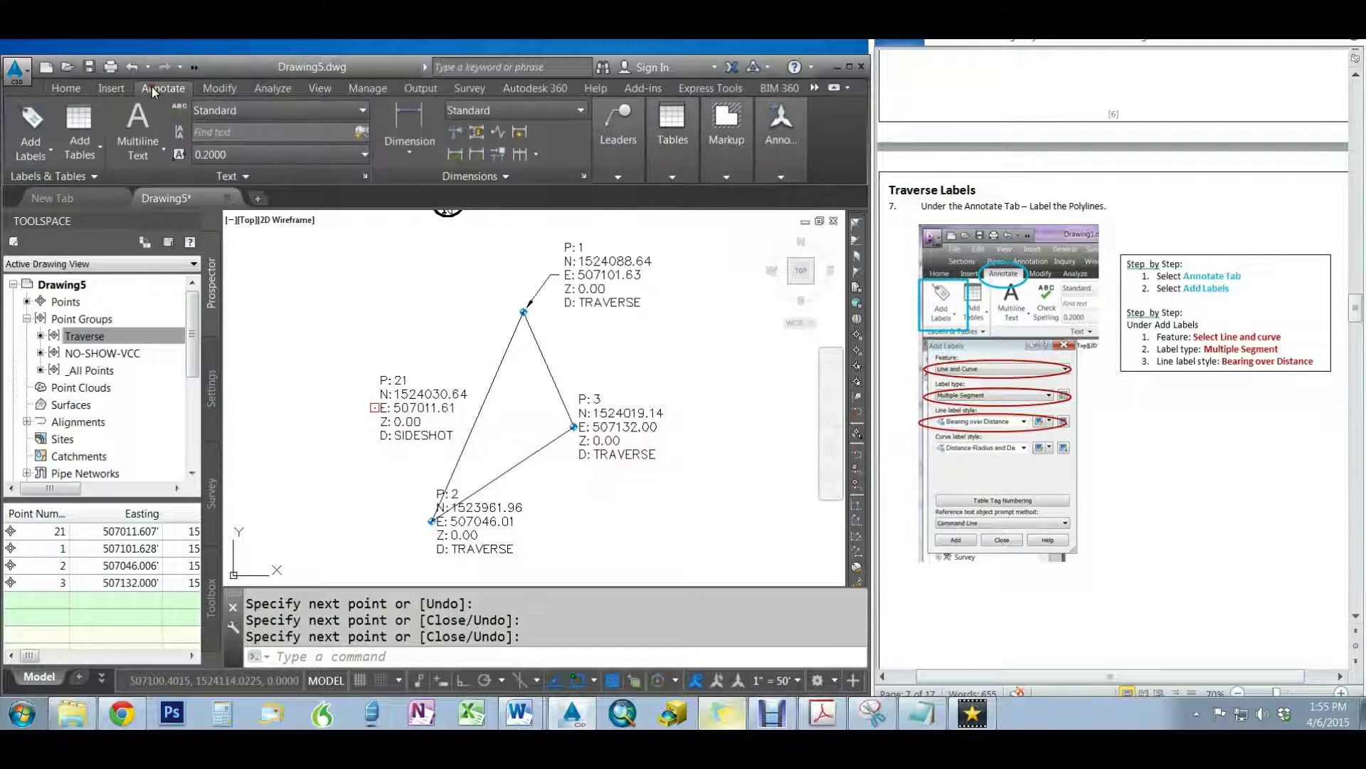
left_click(41, 152)
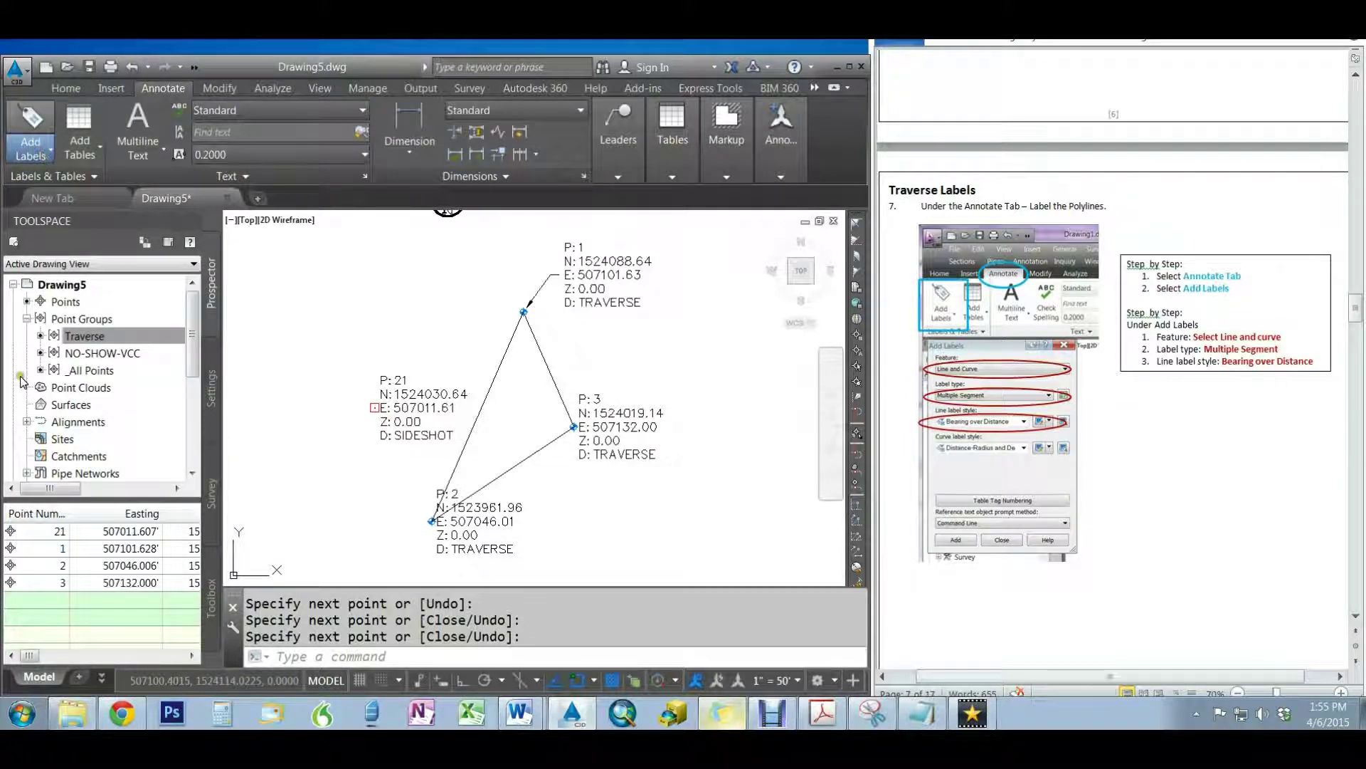
left_click(26, 121)
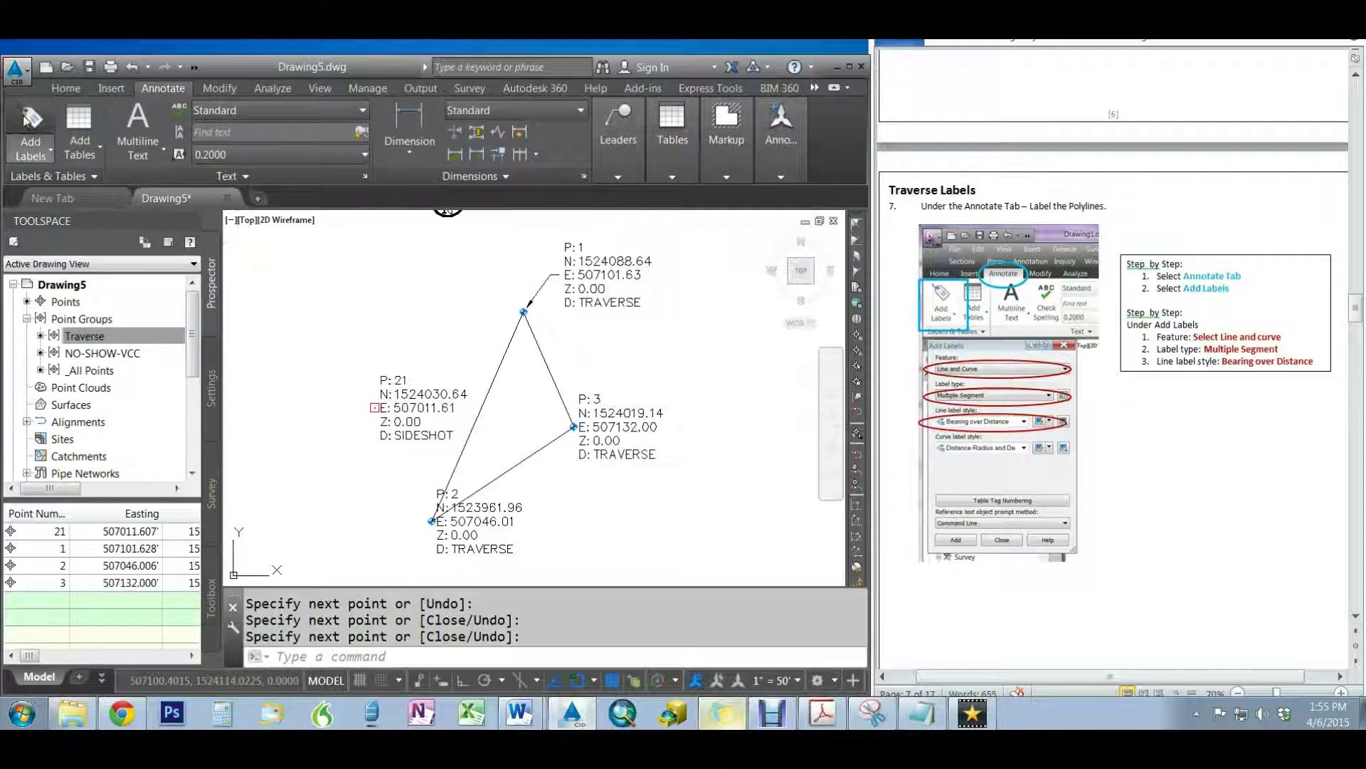
left_click_drag(92, 40, 122, 220)
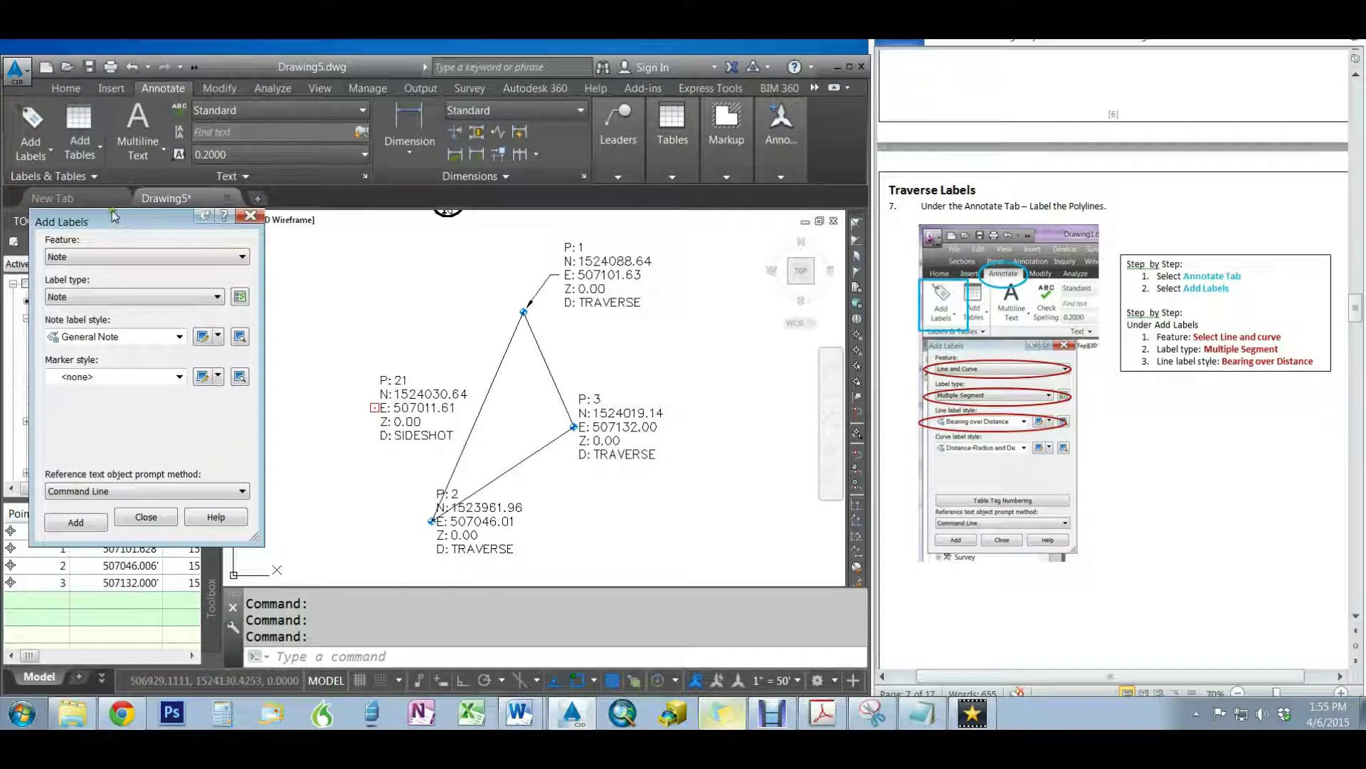
left_click(250, 215)
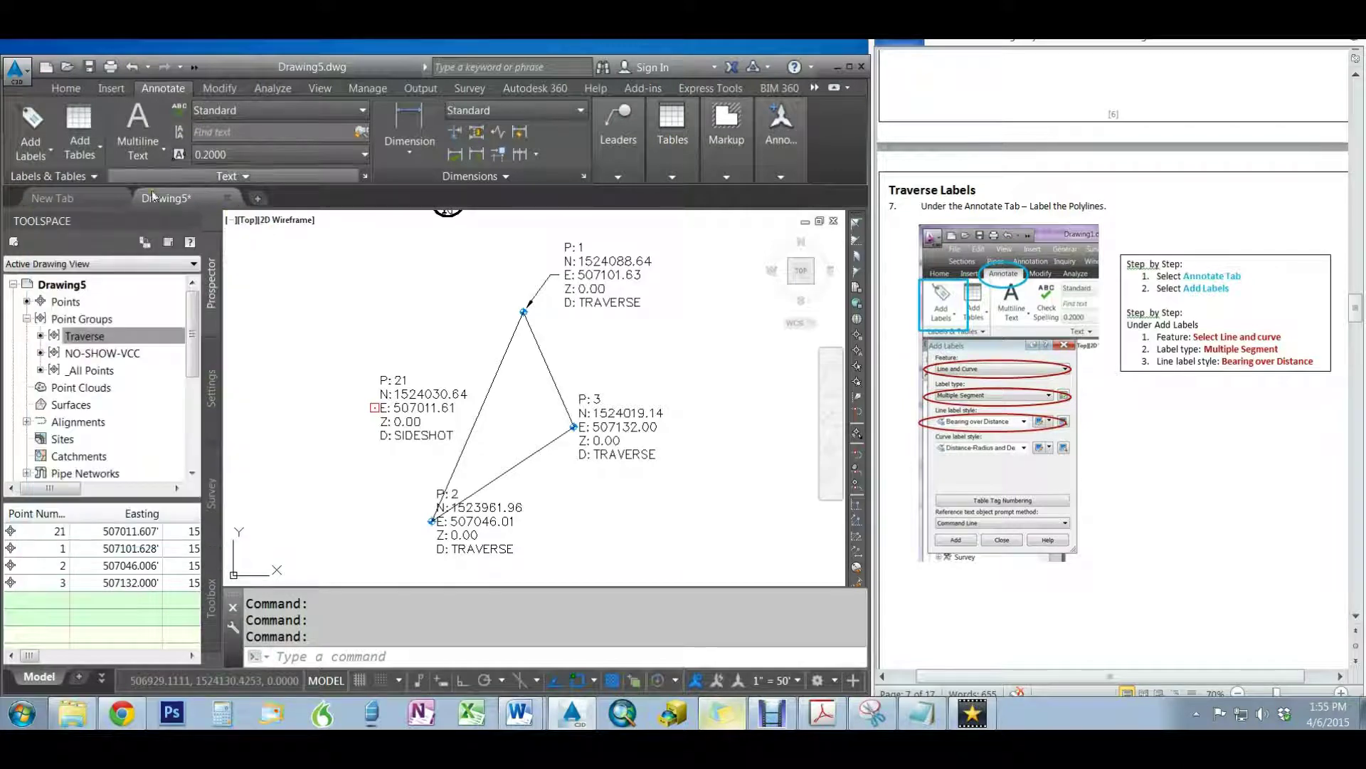
left_click(32, 150)
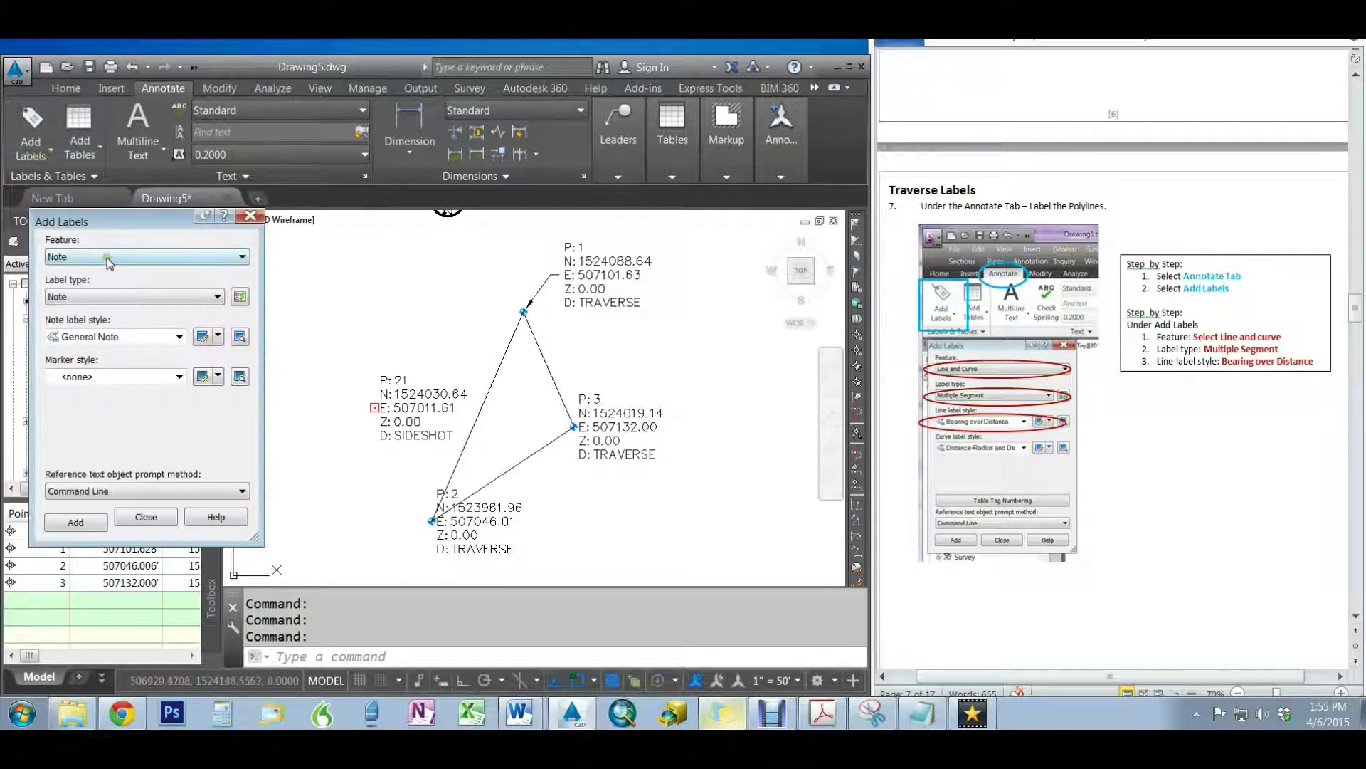
left_click(108, 257)
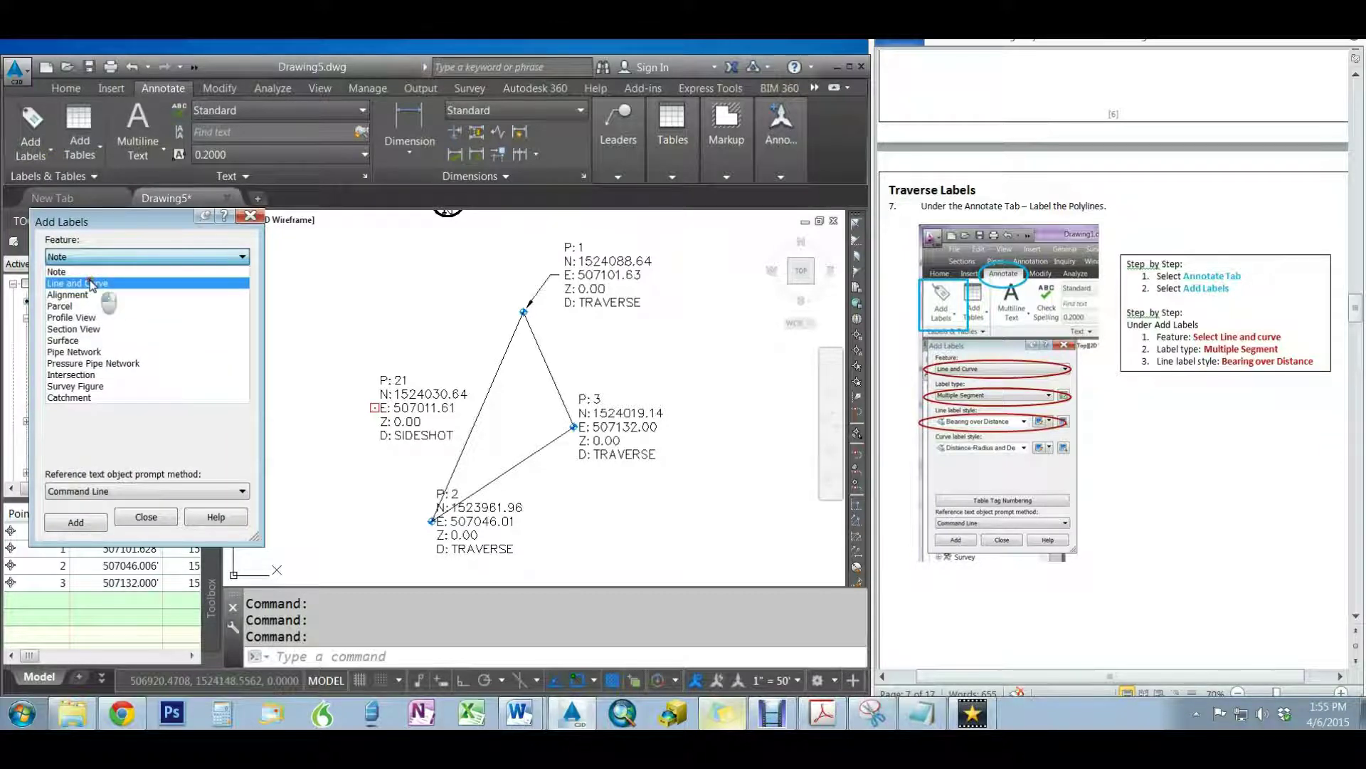
left_click(92, 284)
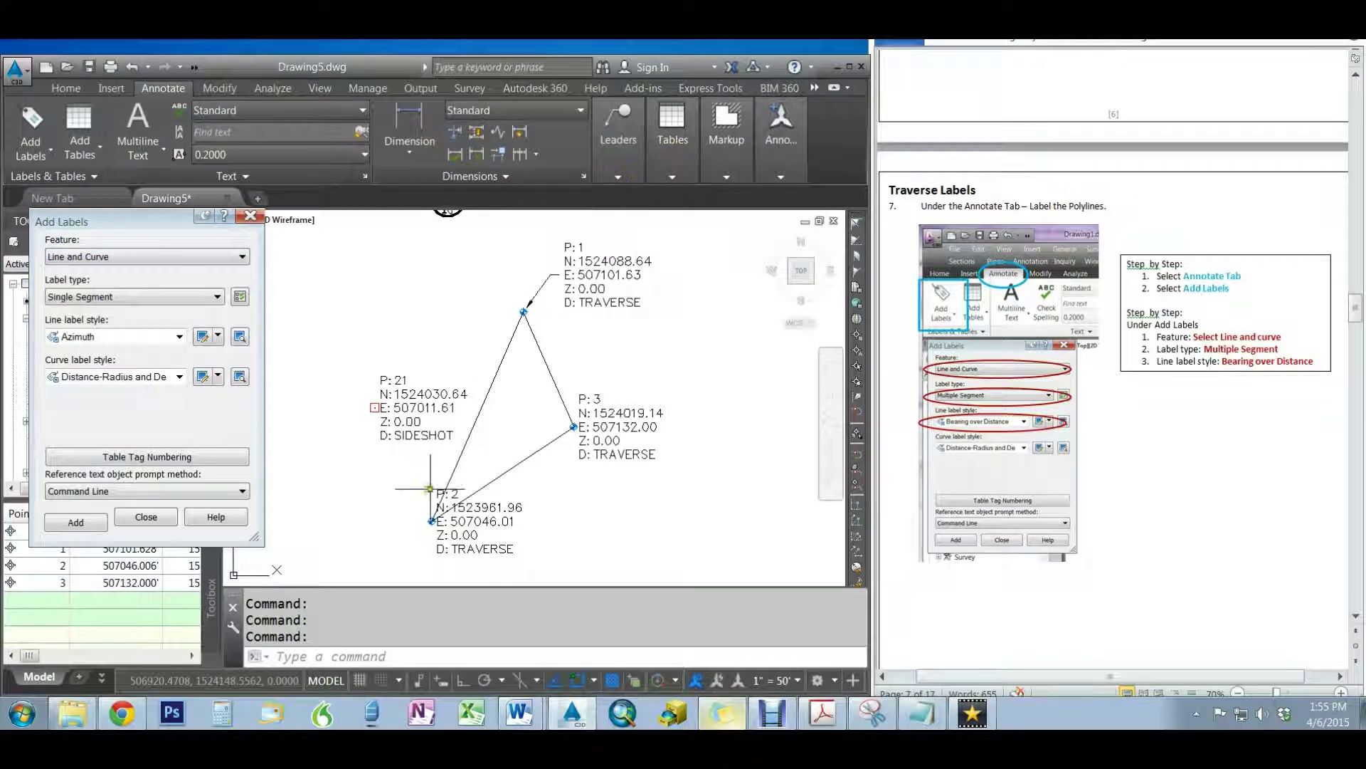
left_click(112, 297)
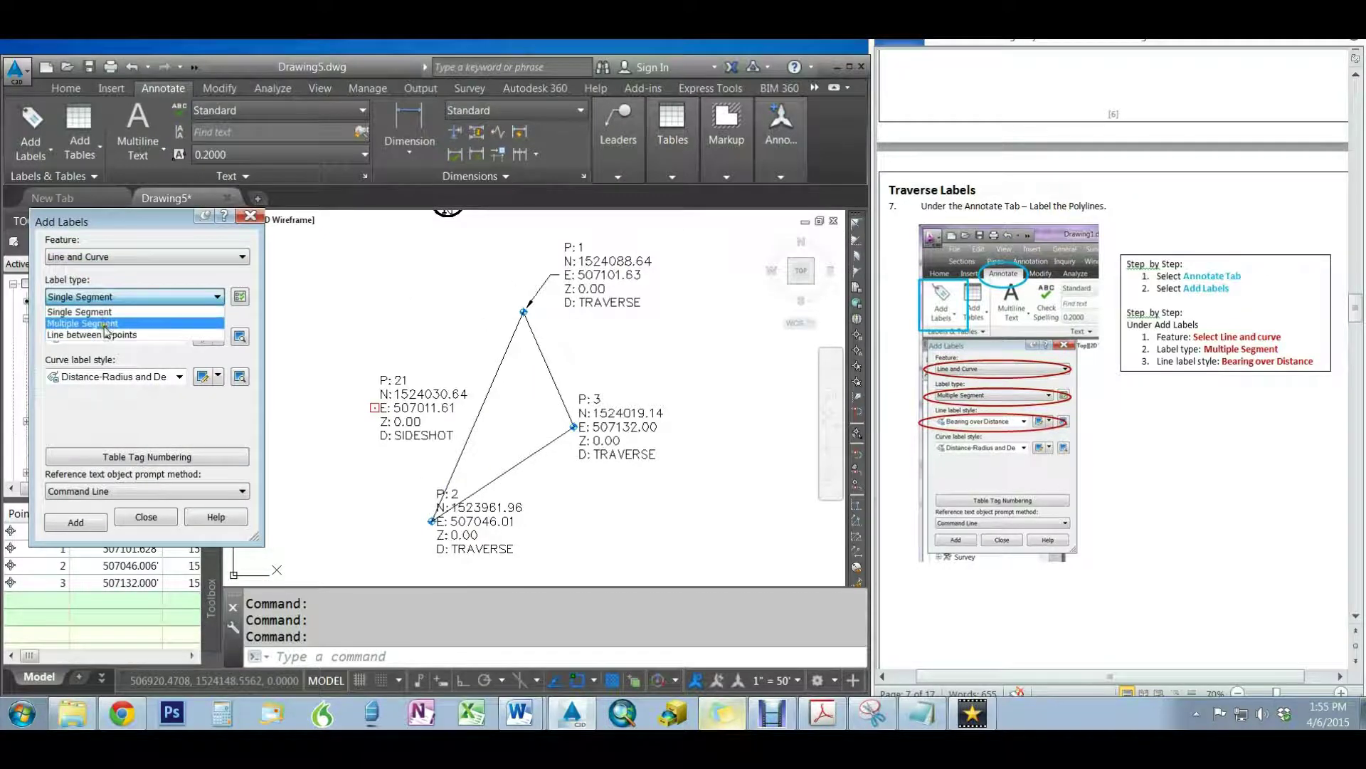
left_click(110, 324)
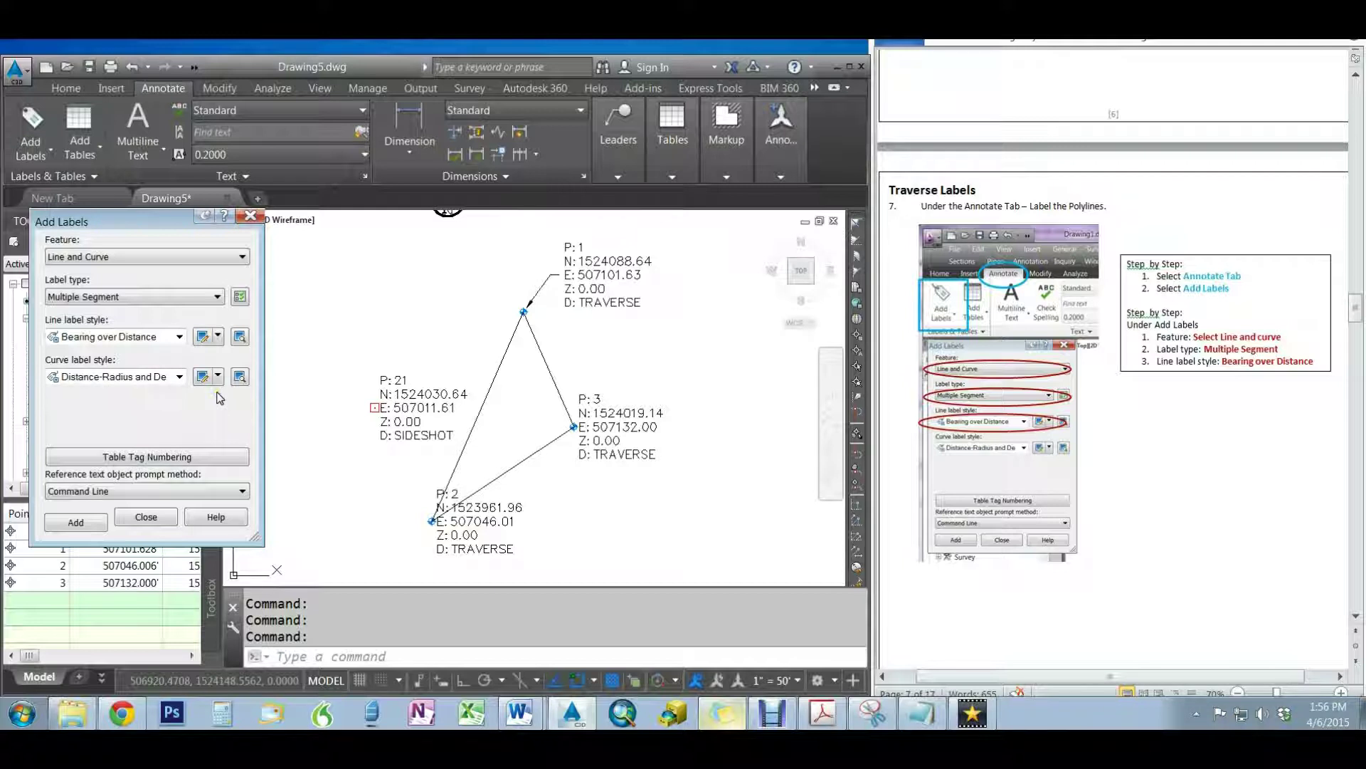
Add Bearing over Distance labels to all three traverse lines and end the labelling command
left_click(76, 523)
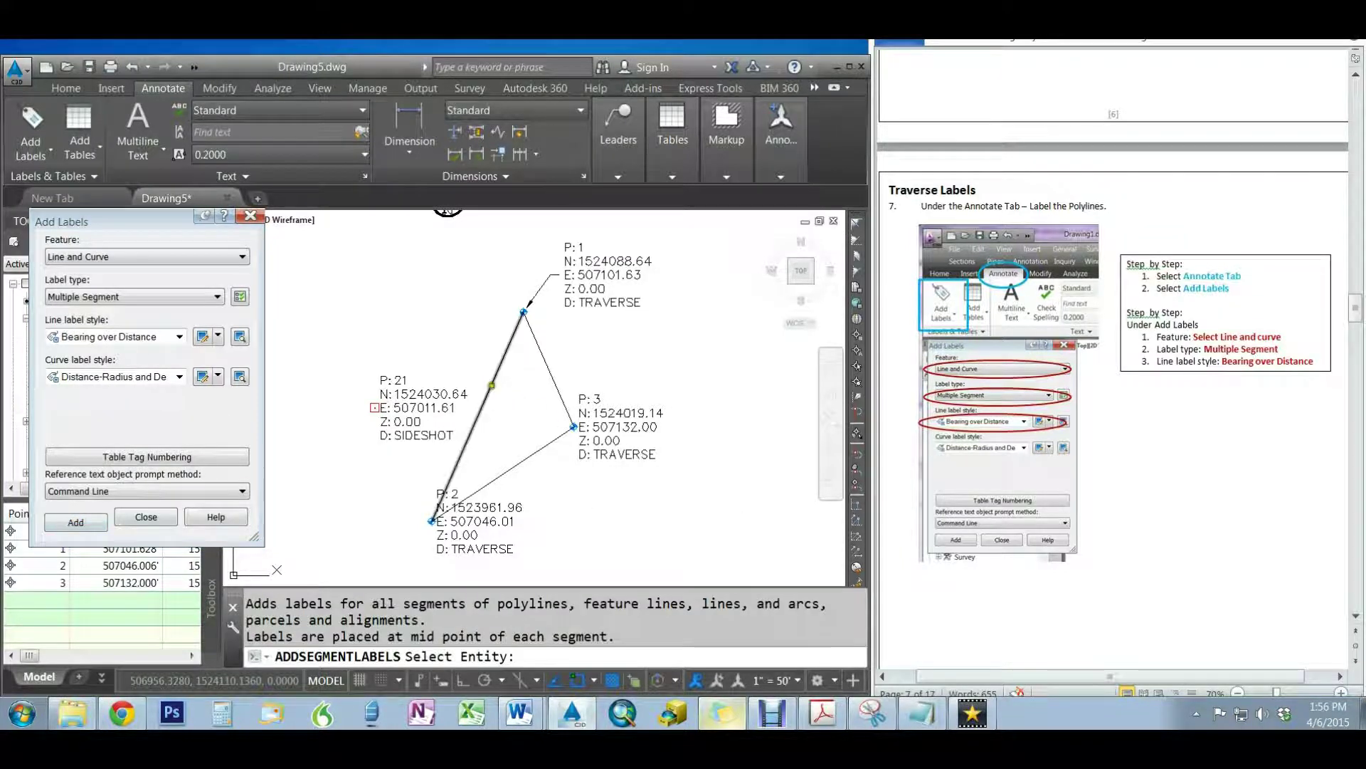
left_click(492, 385)
left_click(528, 451)
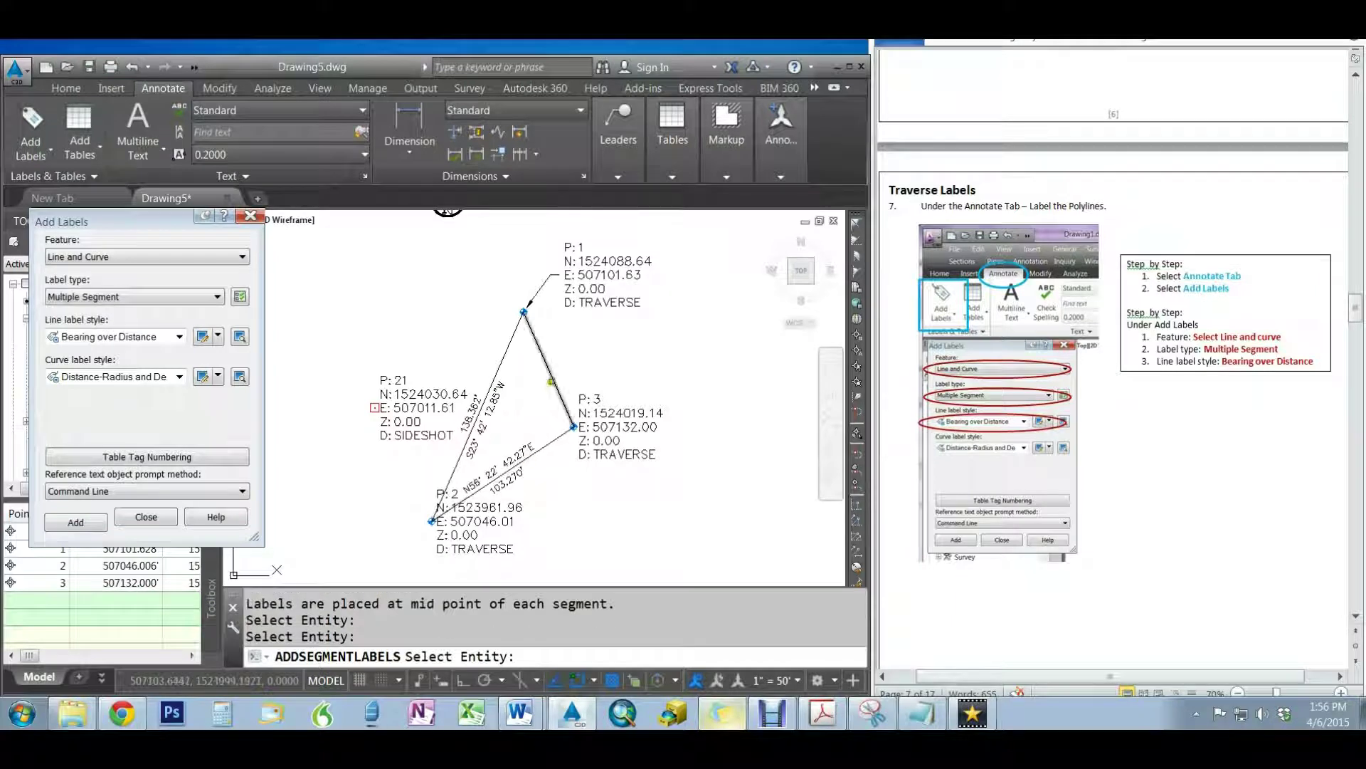
left_click(550, 381)
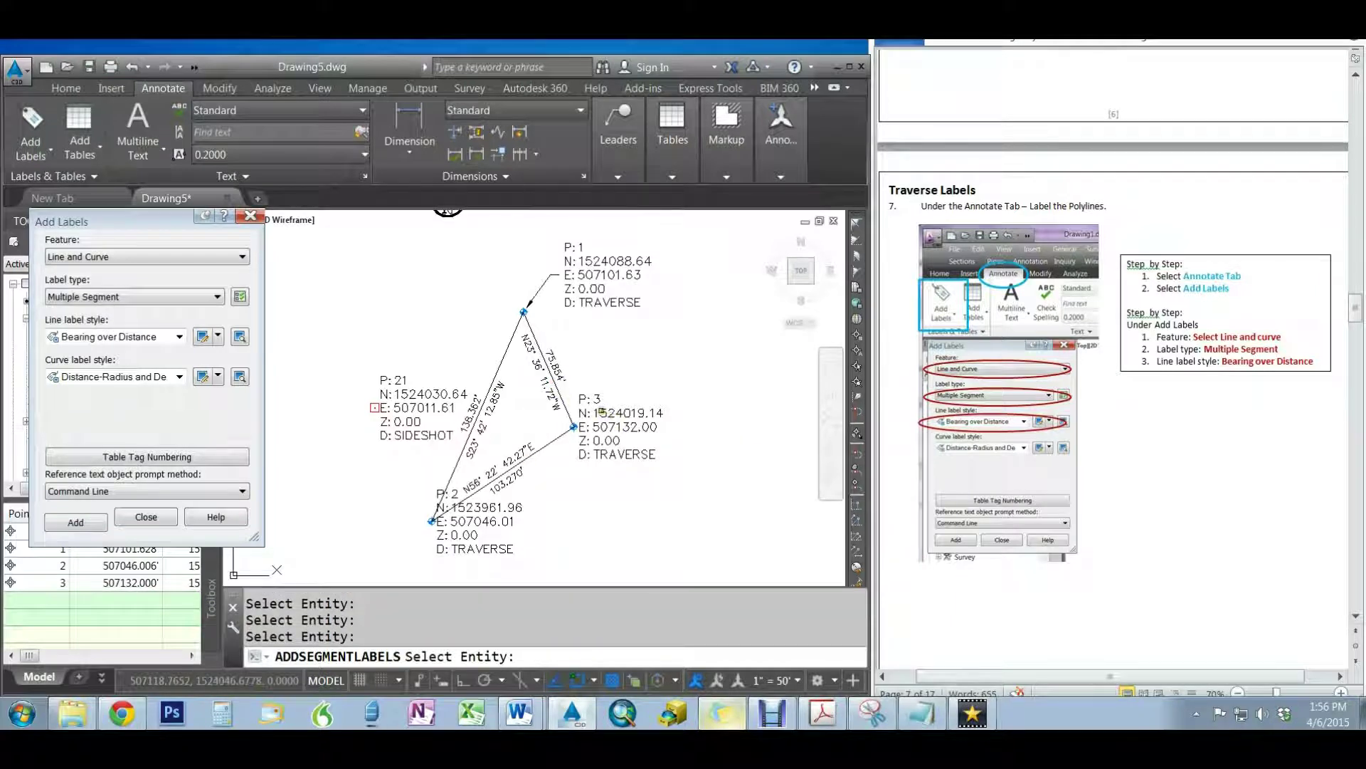
key("Escape")
Go to the Traverse Labels – Adjusting Text section of the instruction document to read how to change the label text size
left_click(1042, 471)
scroll(1096, 466, "down", 3)
scroll(1096, 466, "down", 10)
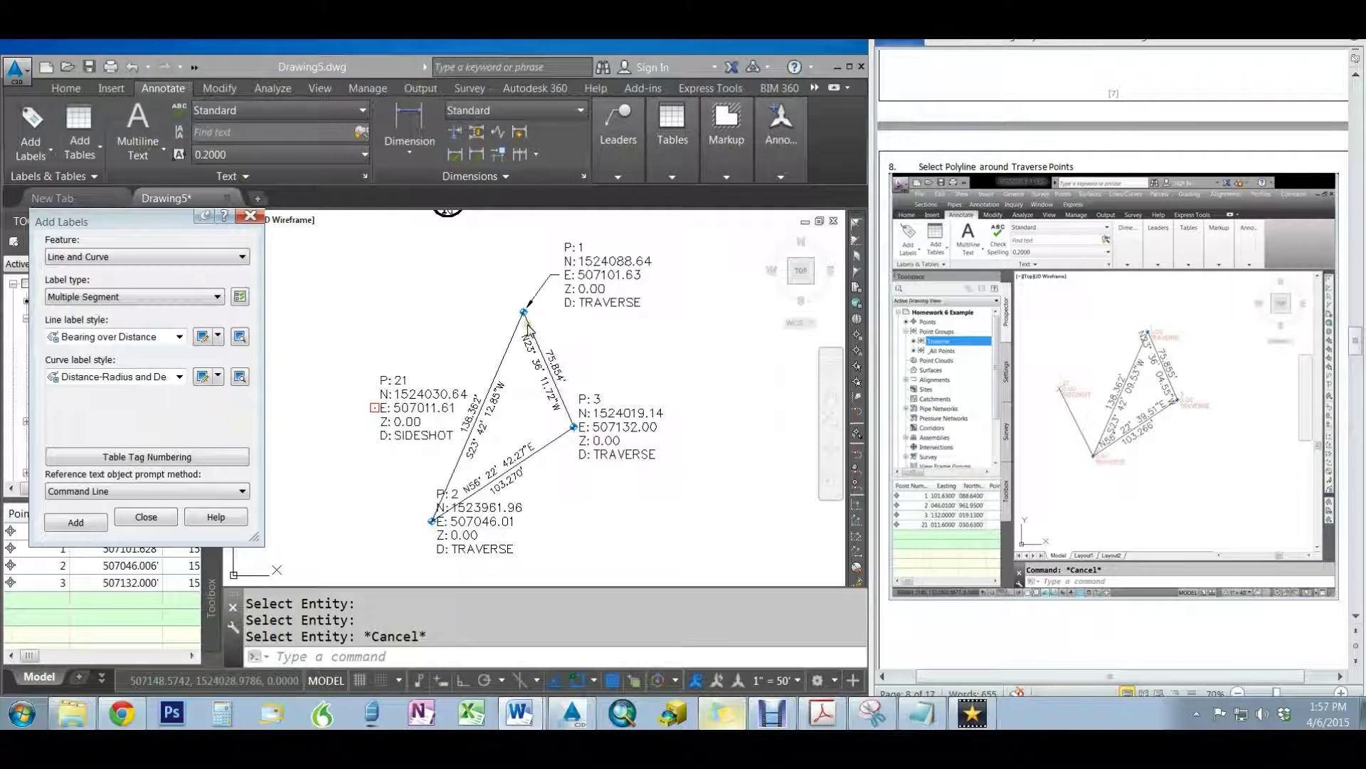
left_click(1060, 421)
scroll(1061, 421, "down", 10)
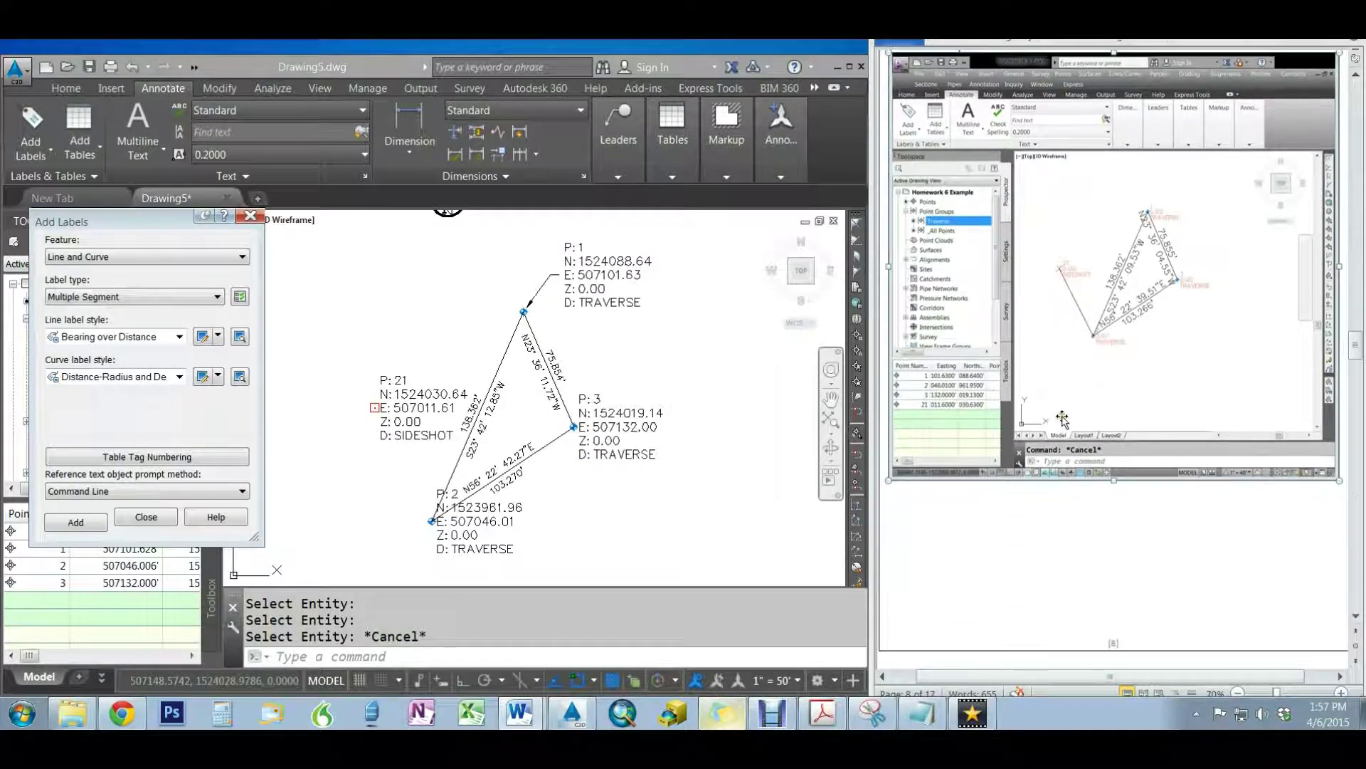
scroll(1064, 415, "down", 3)
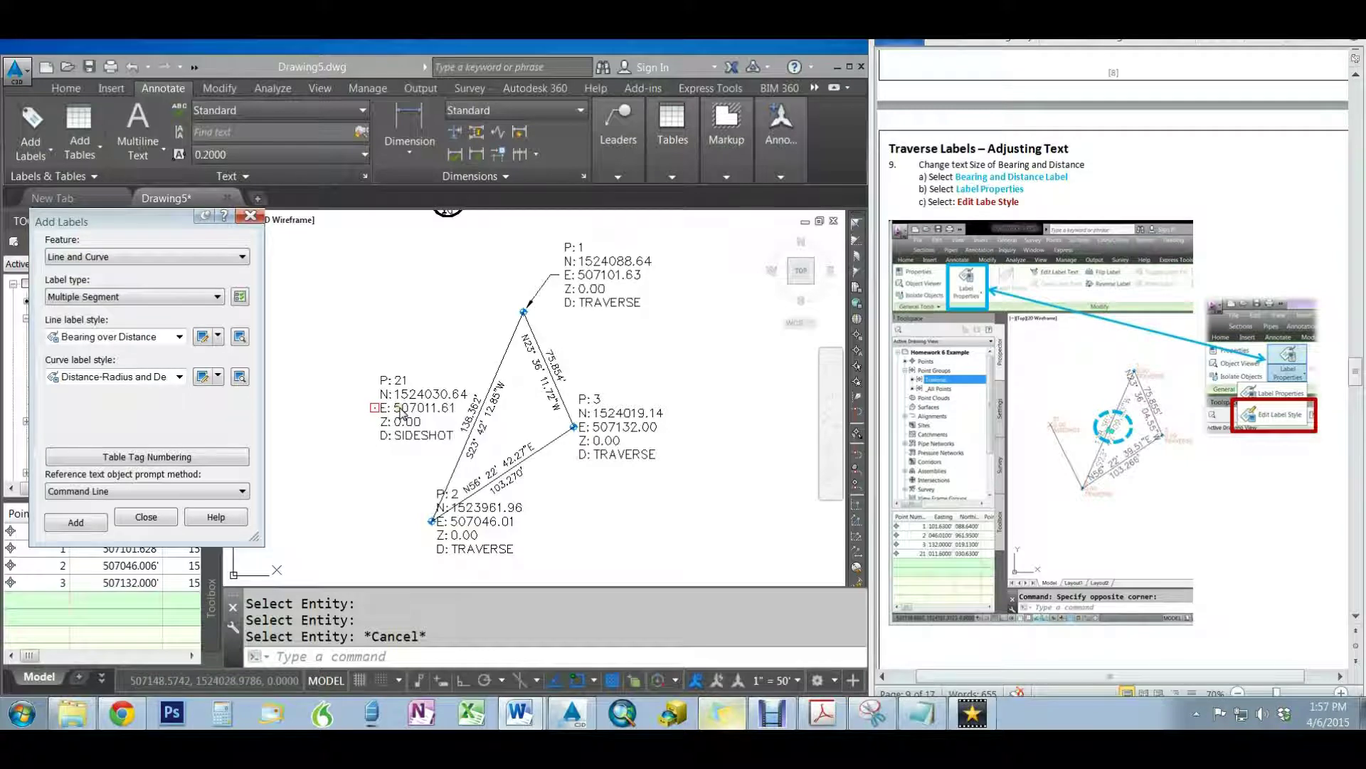
Close the Add Labels dialog and select the bearing and distance label on the line between traverse points 1 and 3
left_click(251, 215)
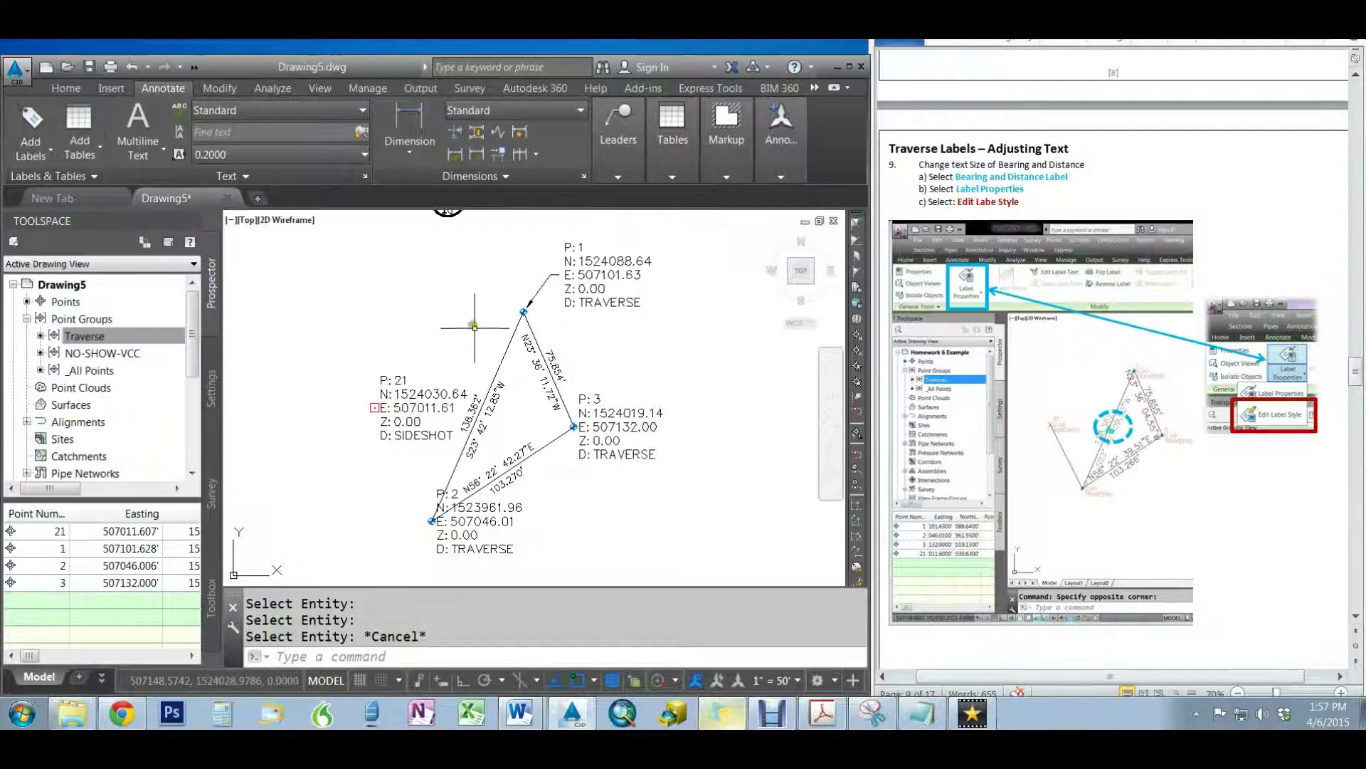
left_click(544, 365)
left_click(557, 360)
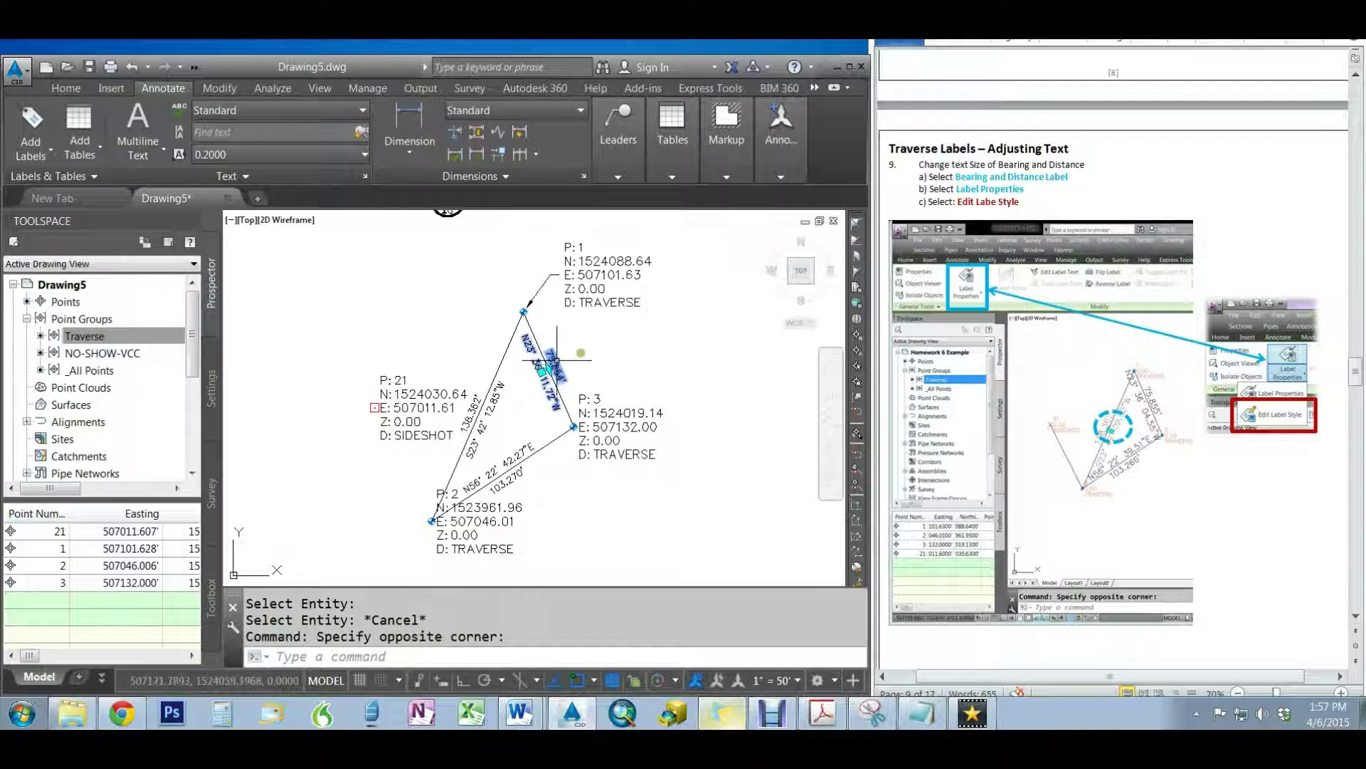
left_click(556, 363)
key("Escape")
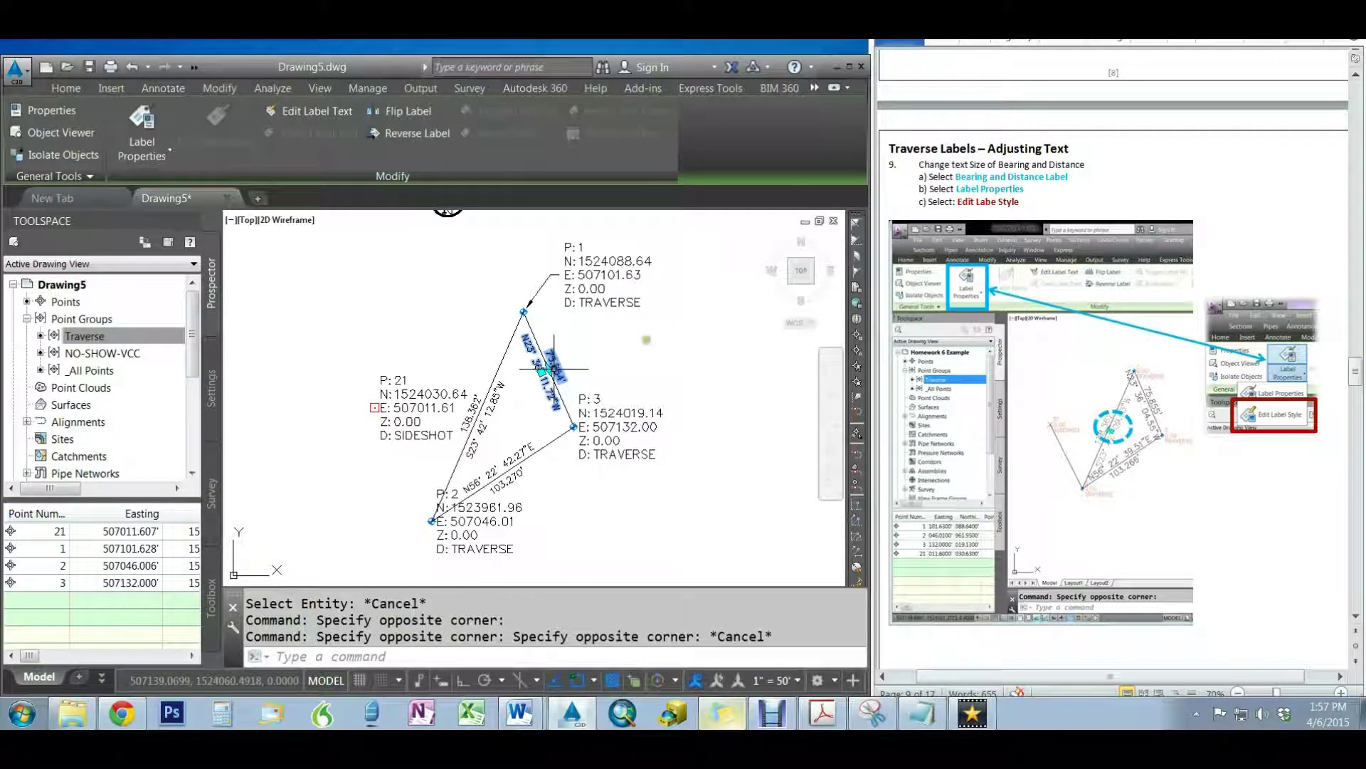
key("Escape")
key("Escape")
left_click(555, 351)
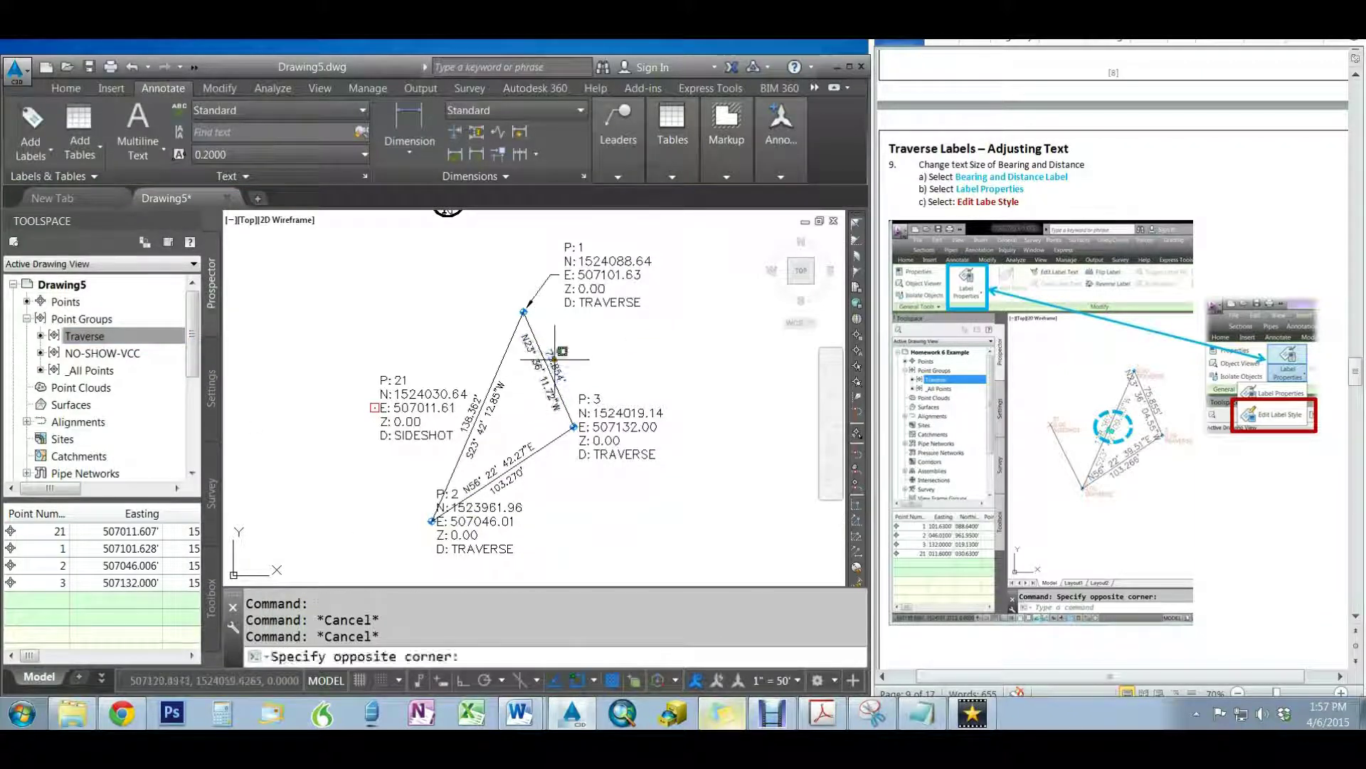
left_click(566, 372)
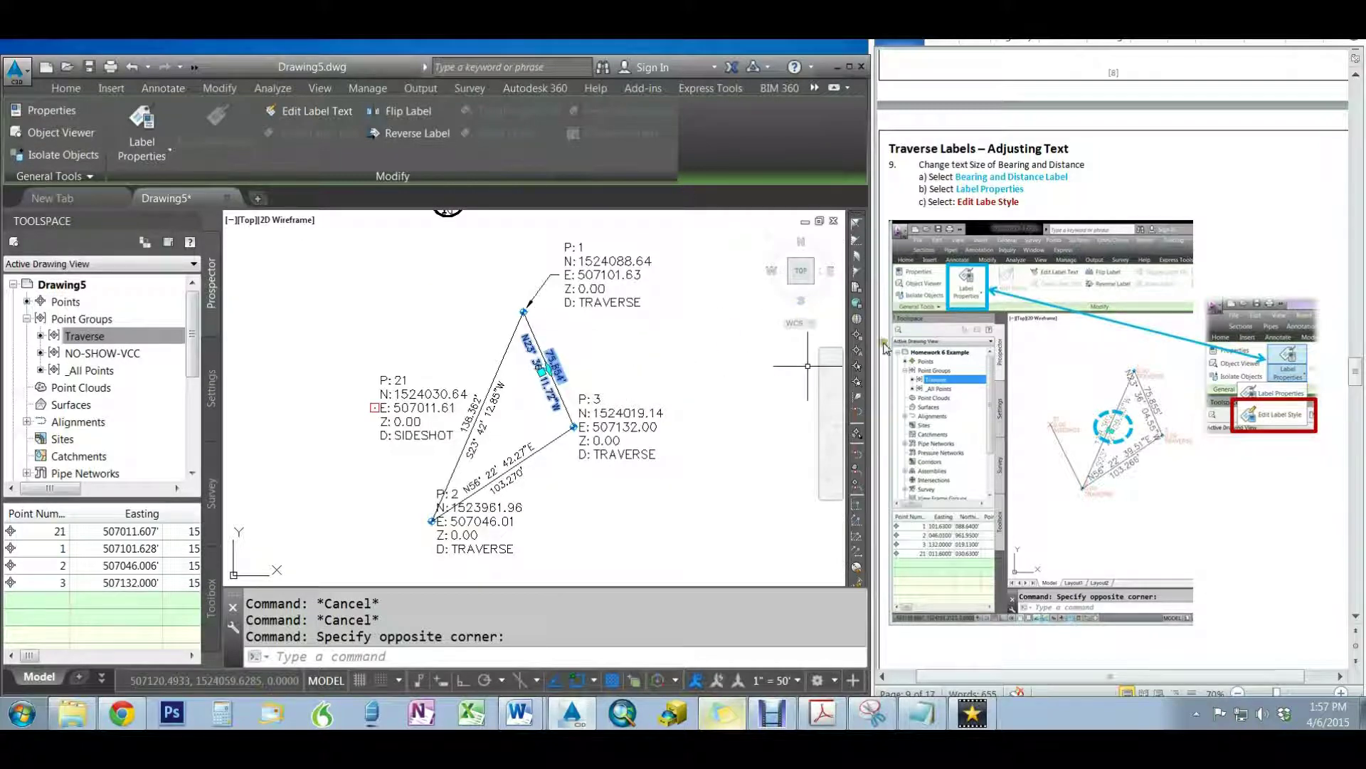
left_click_drag(869, 339, 979, 336)
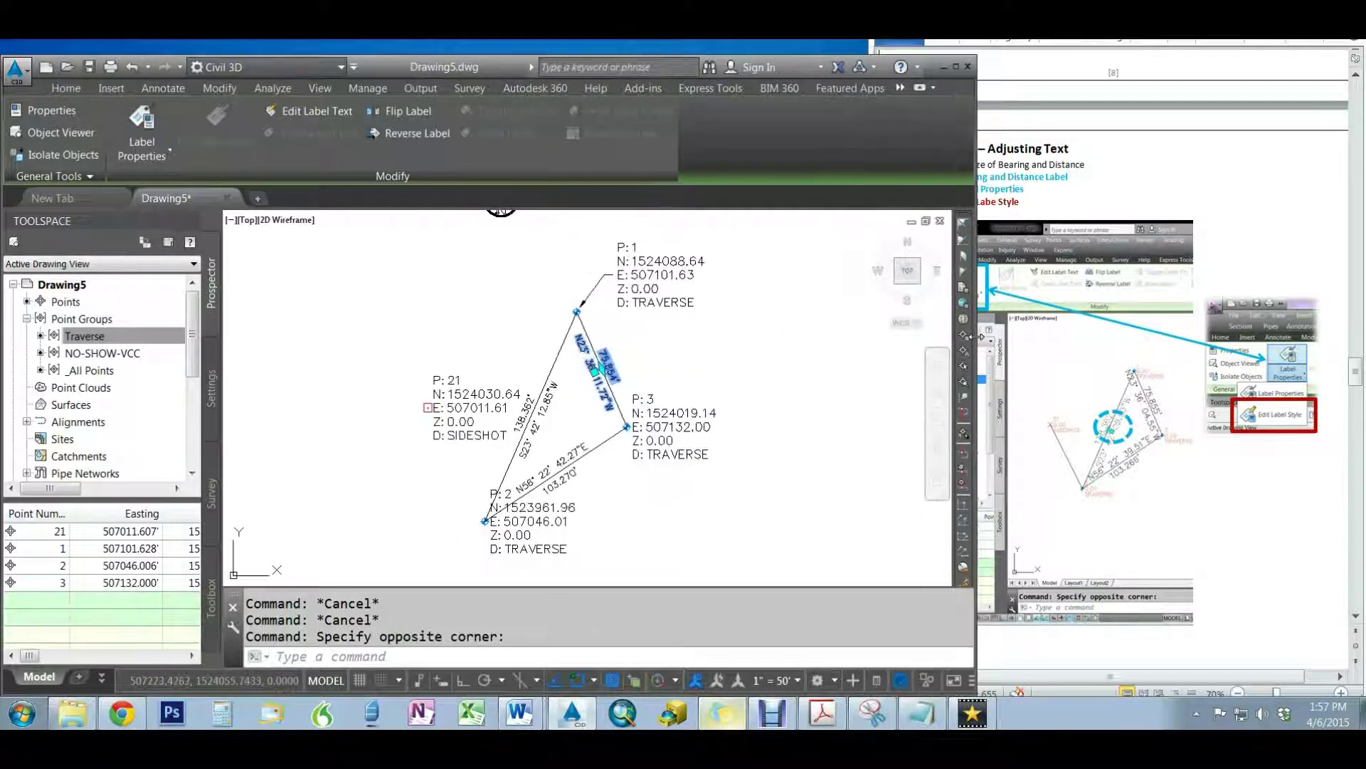
left_click_drag(980, 327, 869, 331)
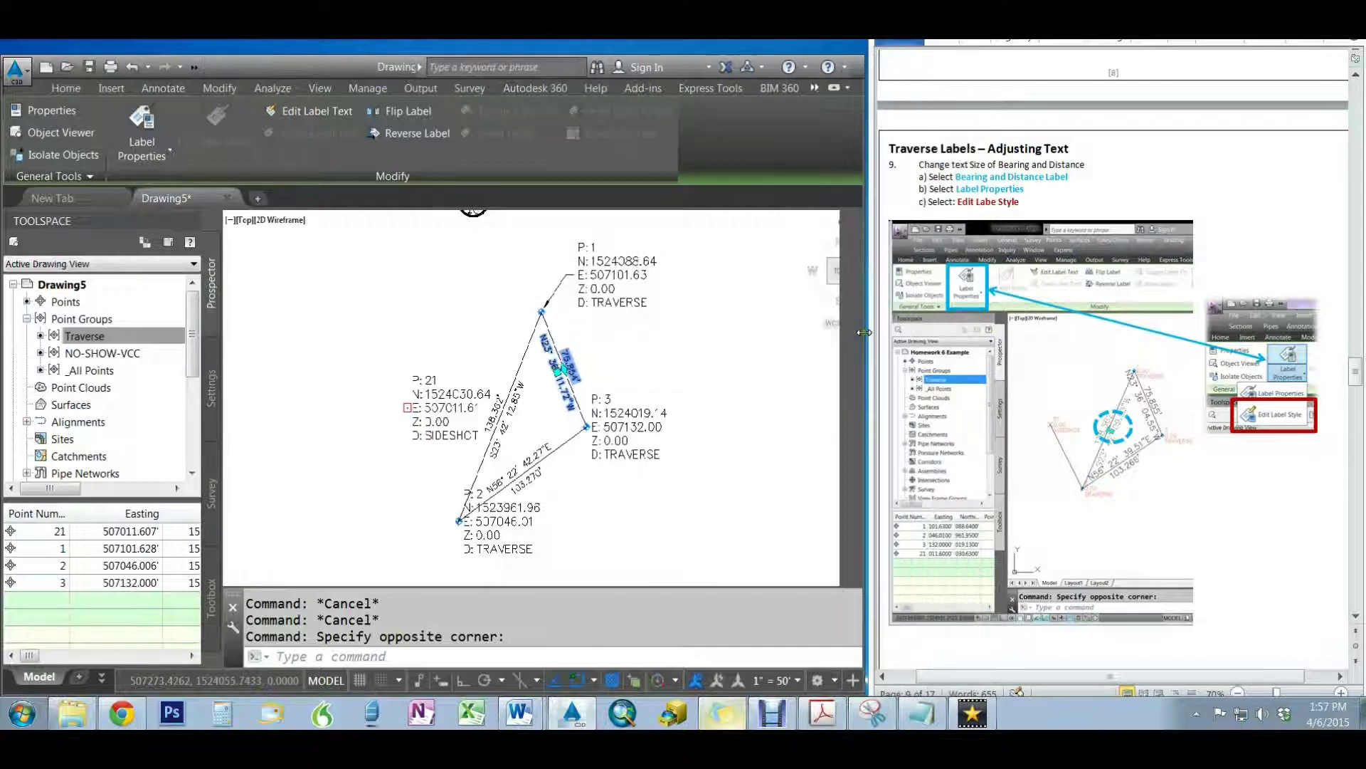
Start Edit Label Style for the selected label and open the current Bearing over Distance style in the Label Style Composer, following instruction 10
left_click(171, 155)
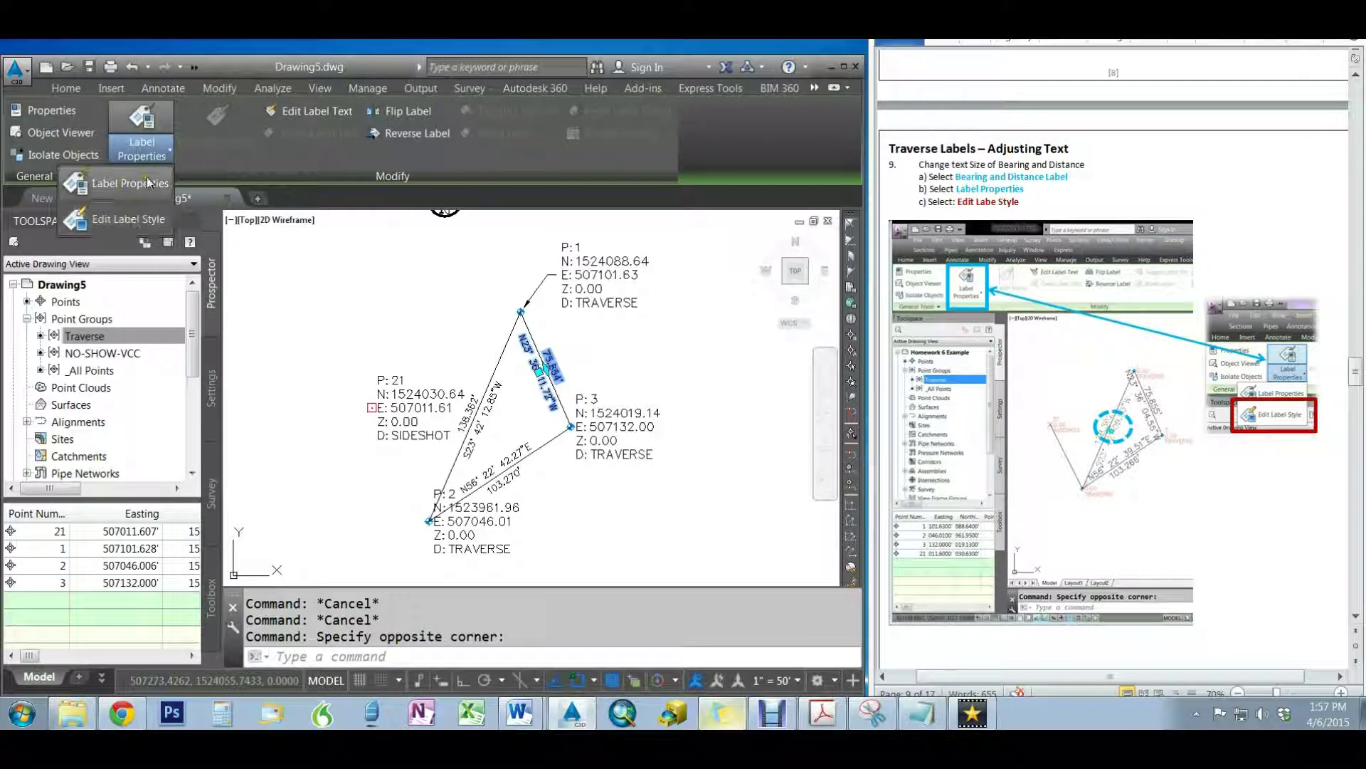
left_click(163, 226)
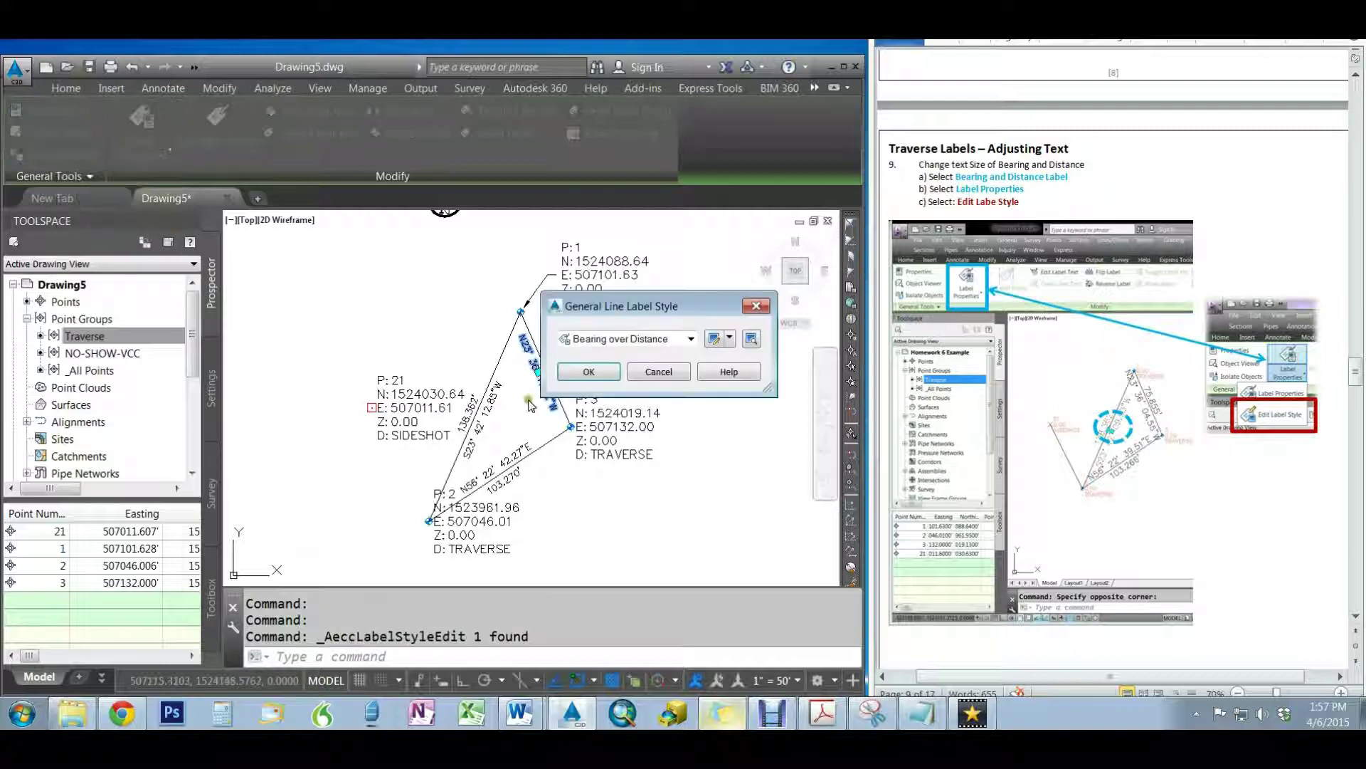
left_click(1116, 459)
scroll(1115, 456, "down", 7)
scroll(1115, 454, "down", 1)
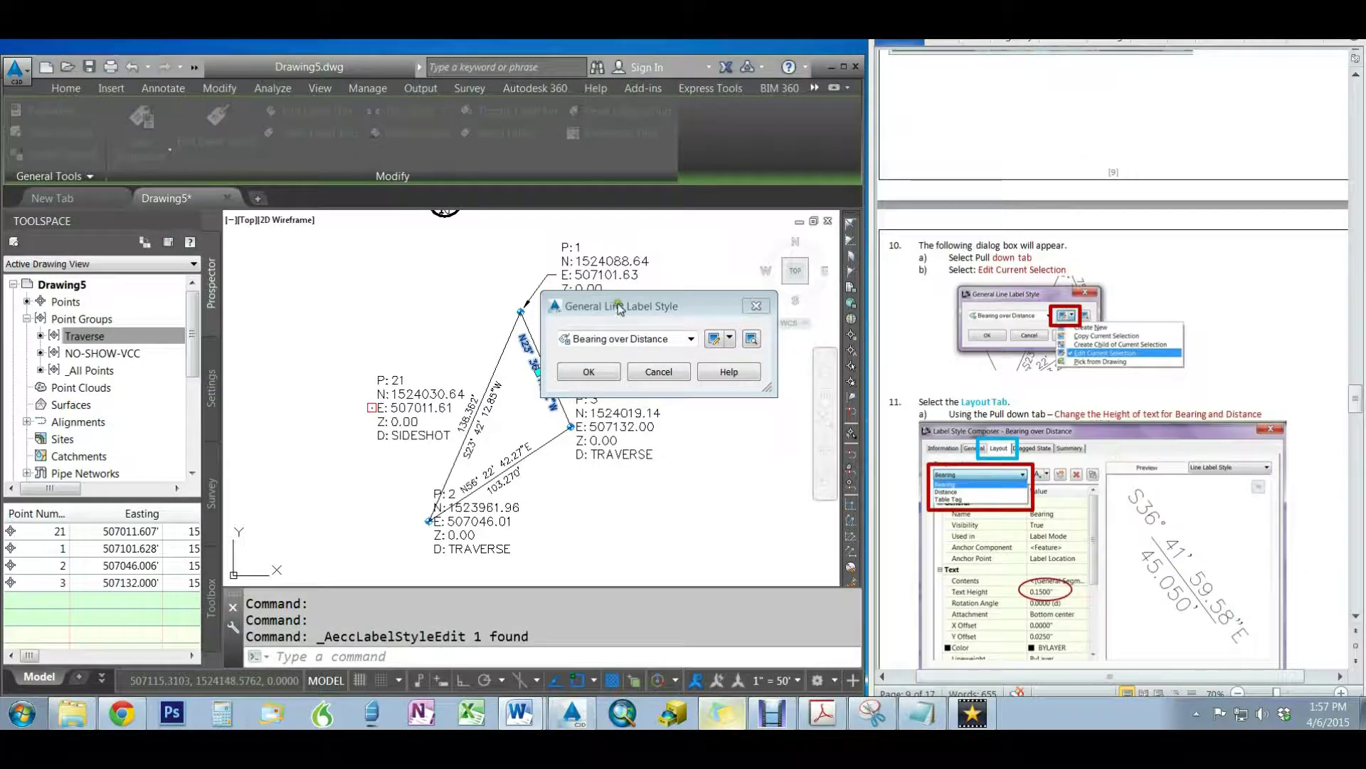
left_click(729, 339)
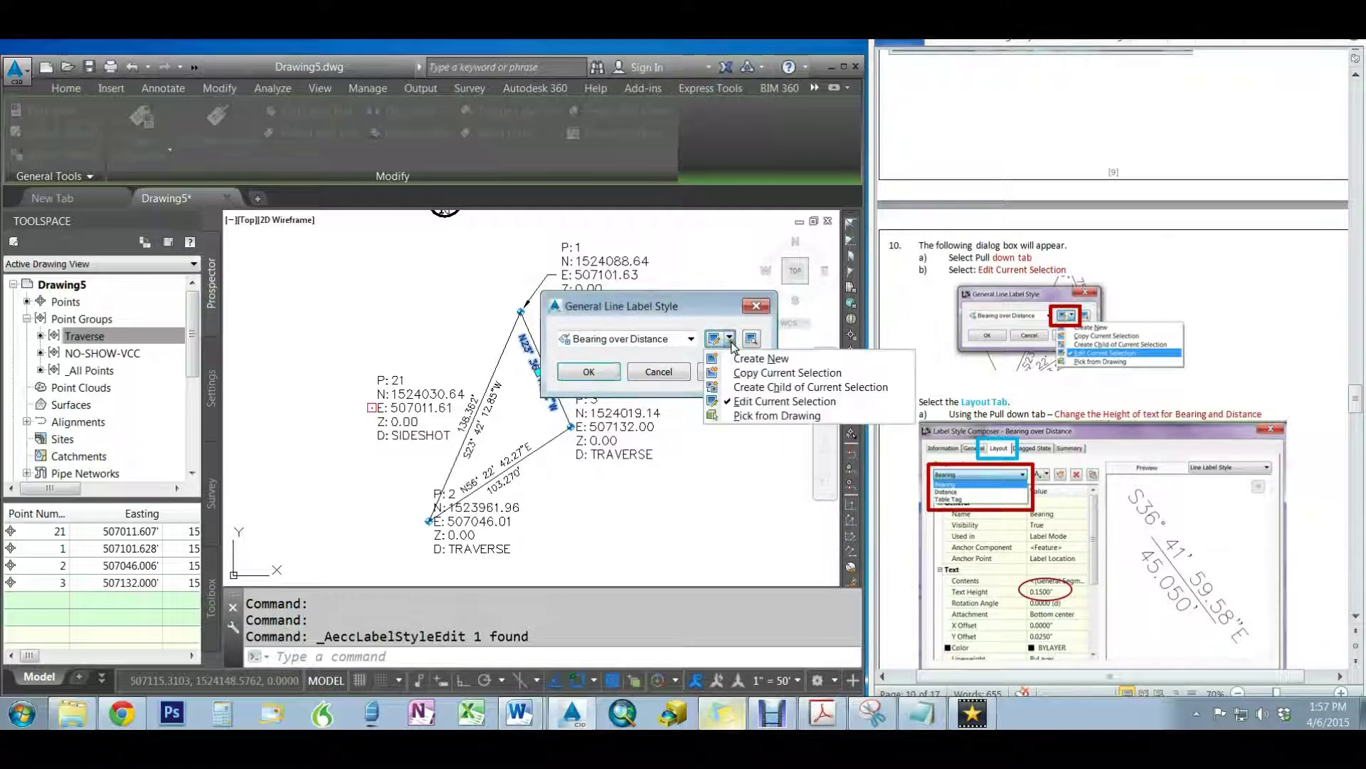
left_click(763, 402)
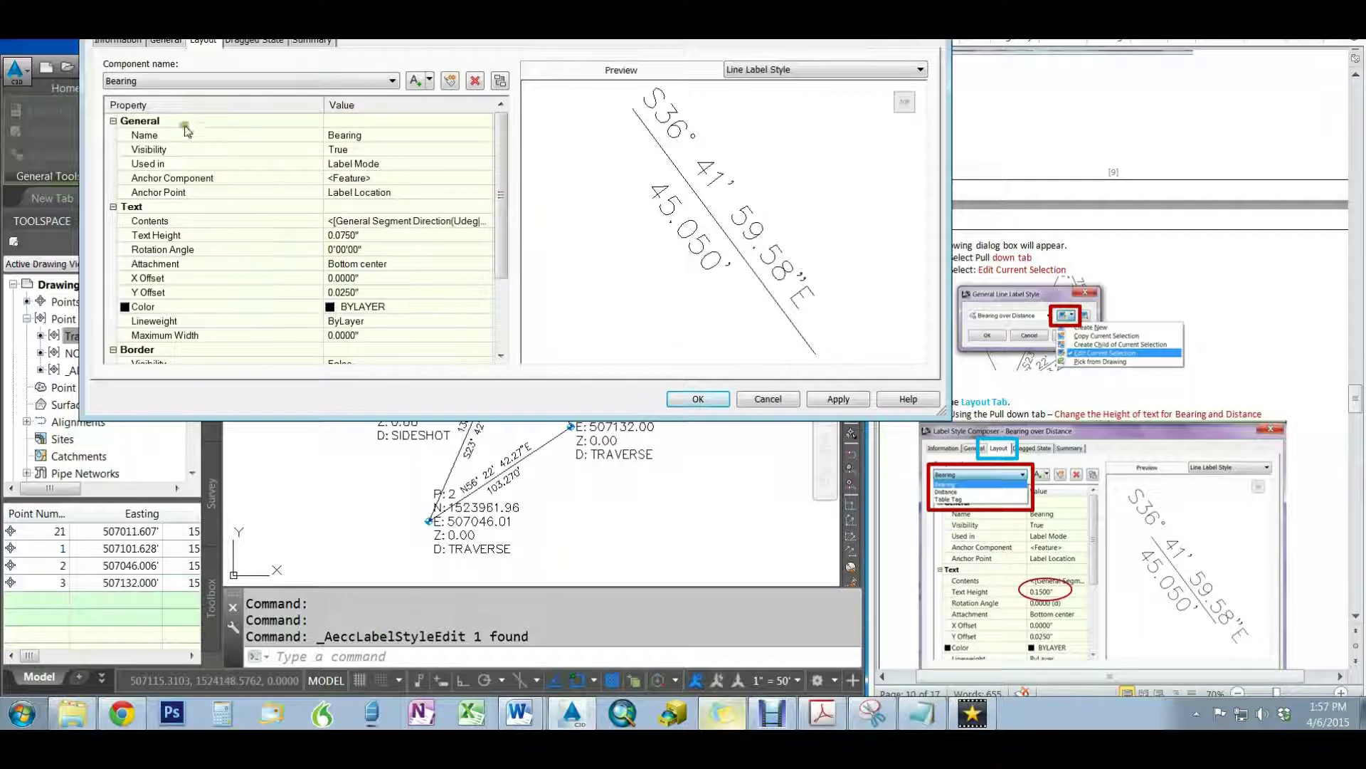
Check the Bearing component's text height in the label style's layout settings against the height required in the instruction document
left_click(139, 81)
left_click(157, 94)
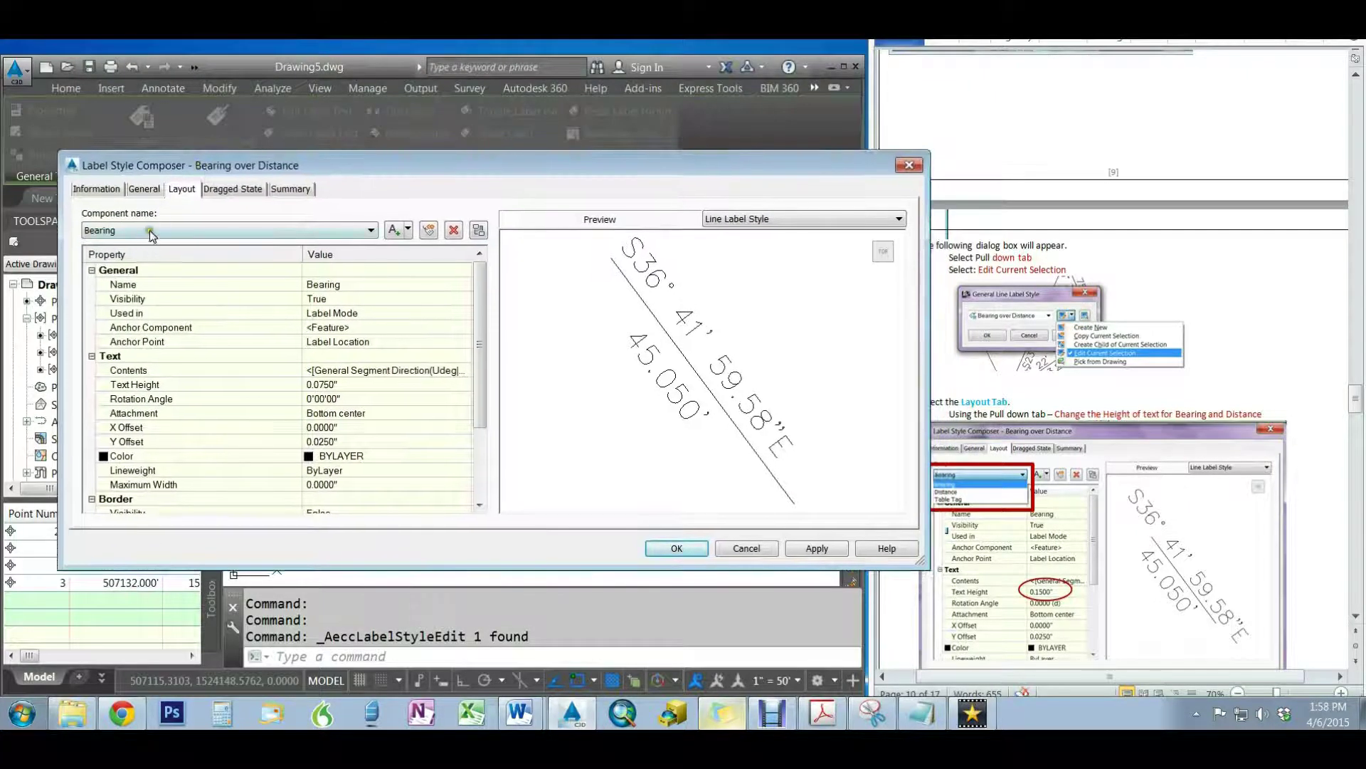
left_click(150, 232)
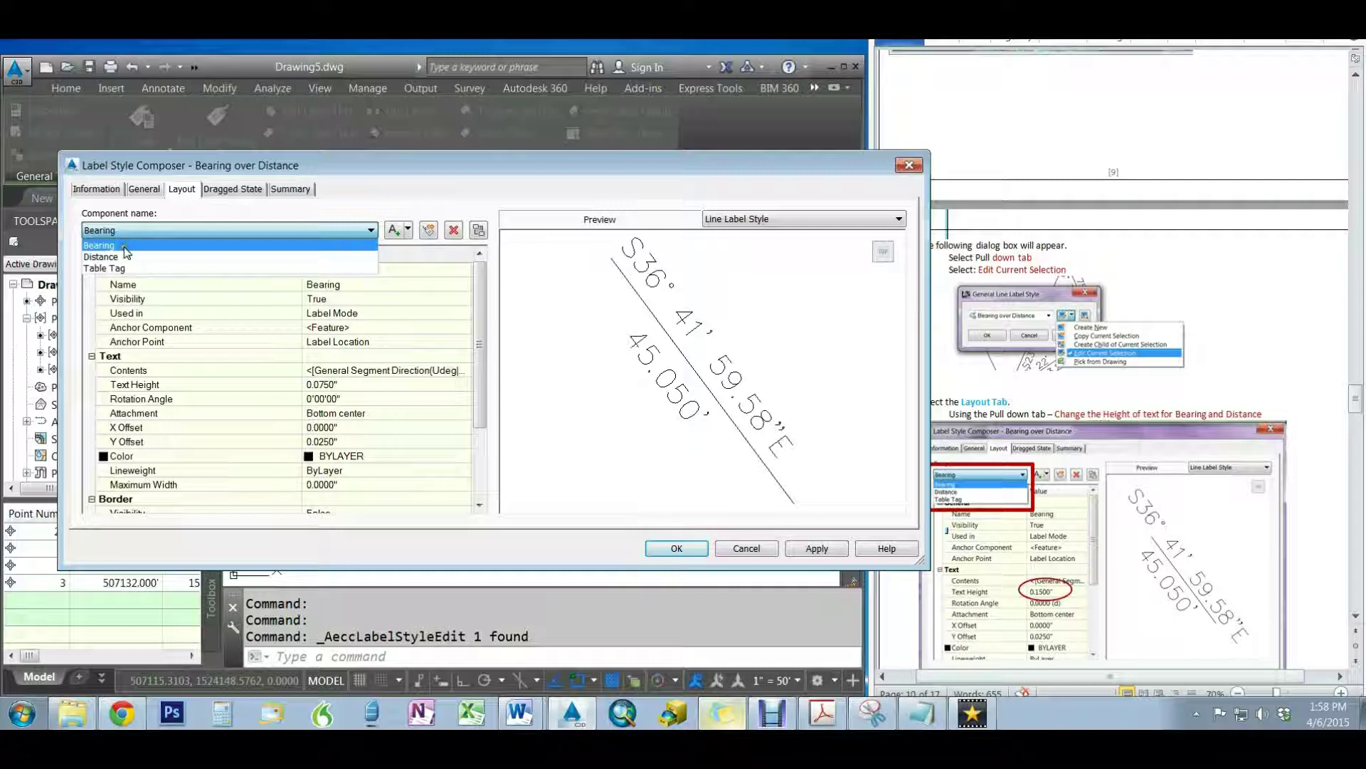
left_click(121, 246)
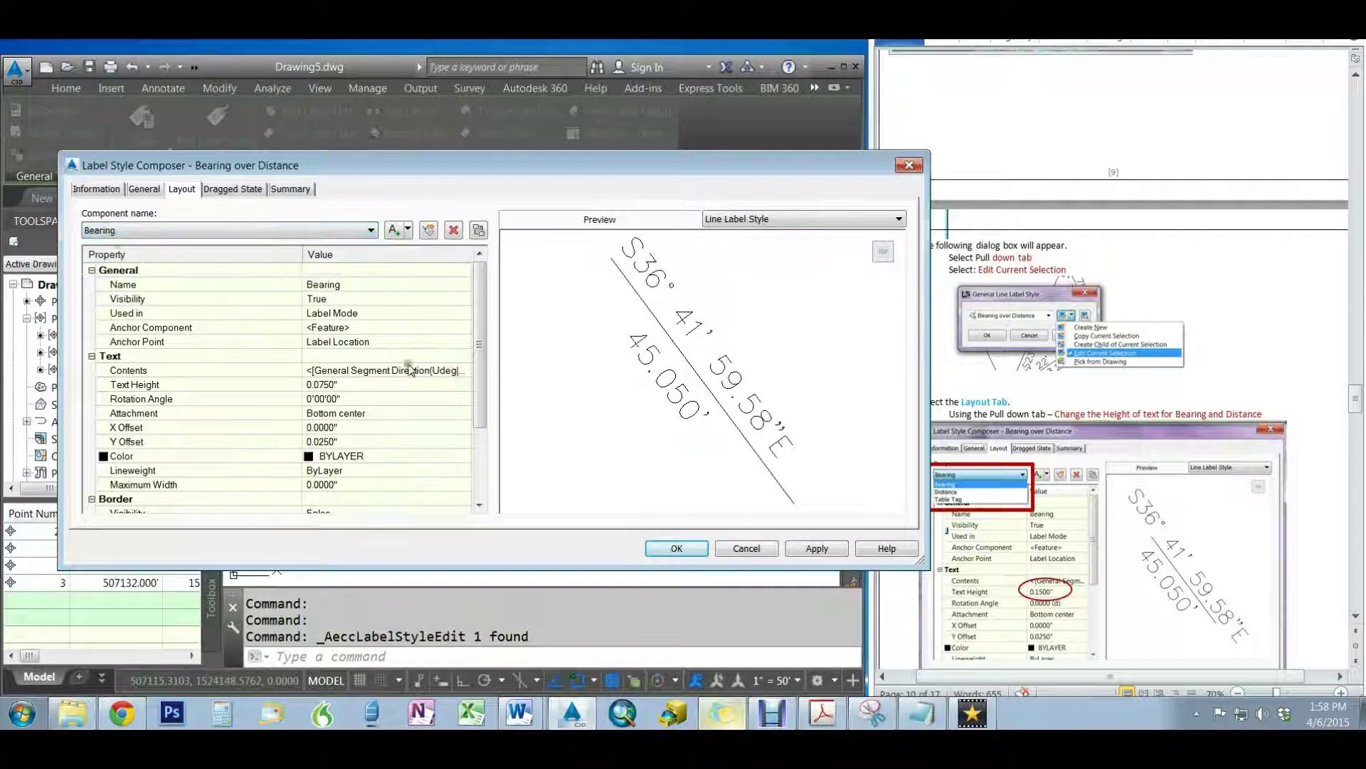
left_click(373, 384)
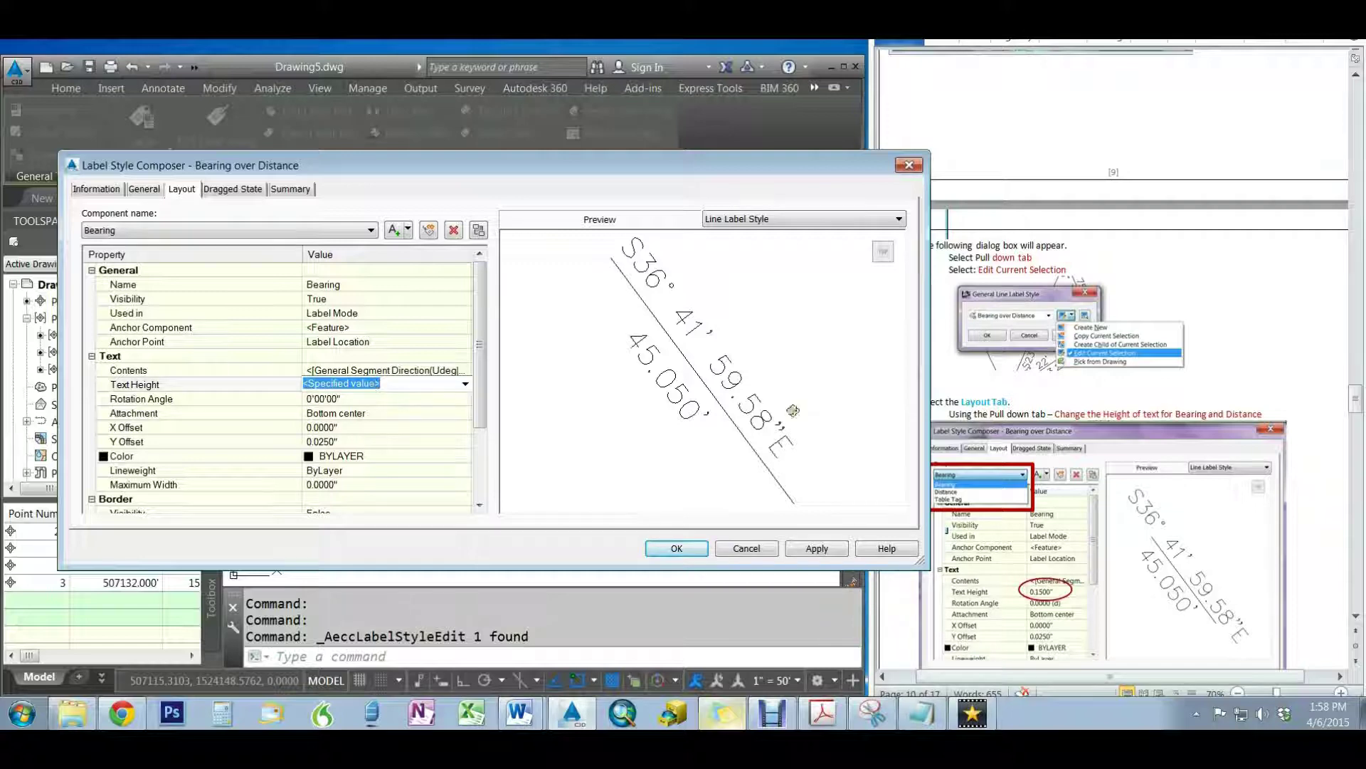
left_click(1101, 456)
scroll(1099, 449, "down", 4)
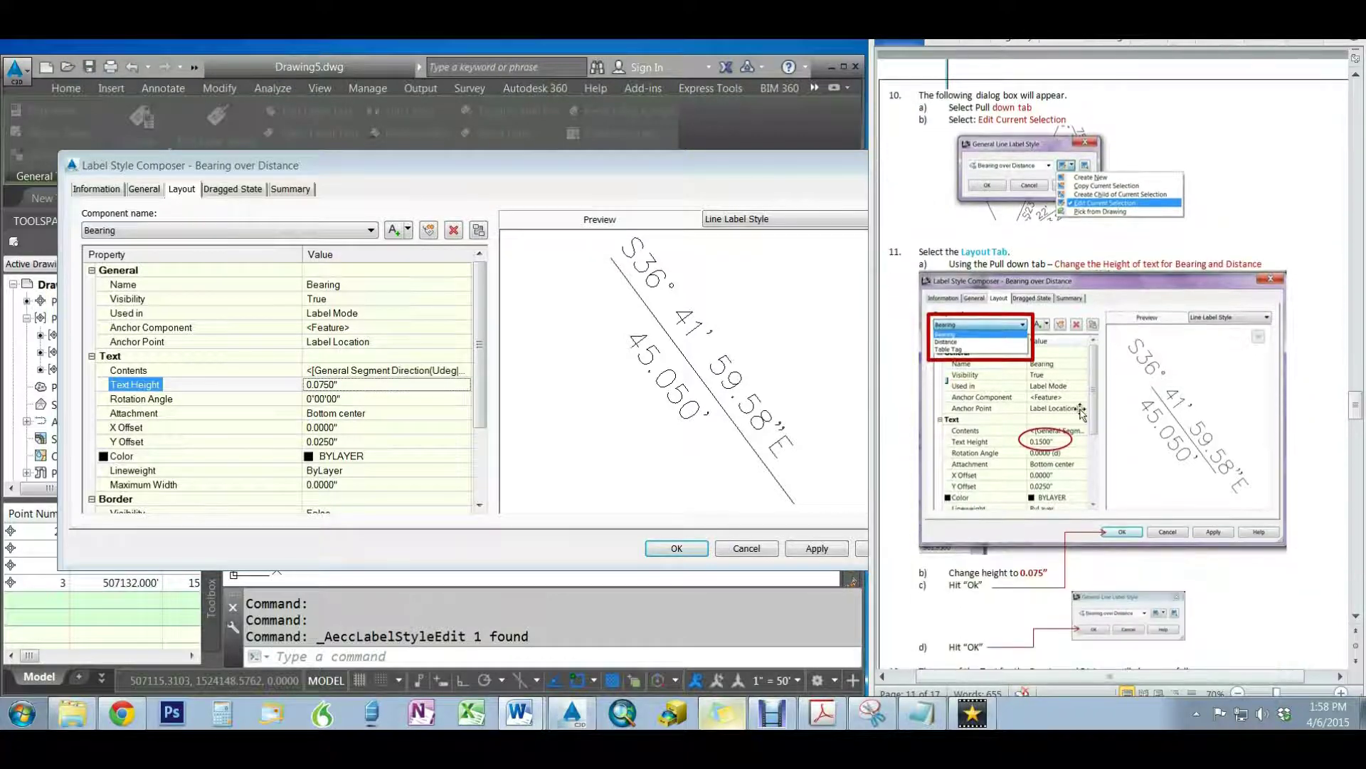
Set the Bearing component's text height to 0.08" and accept the Bearing over Distance label style
left_click(337, 387)
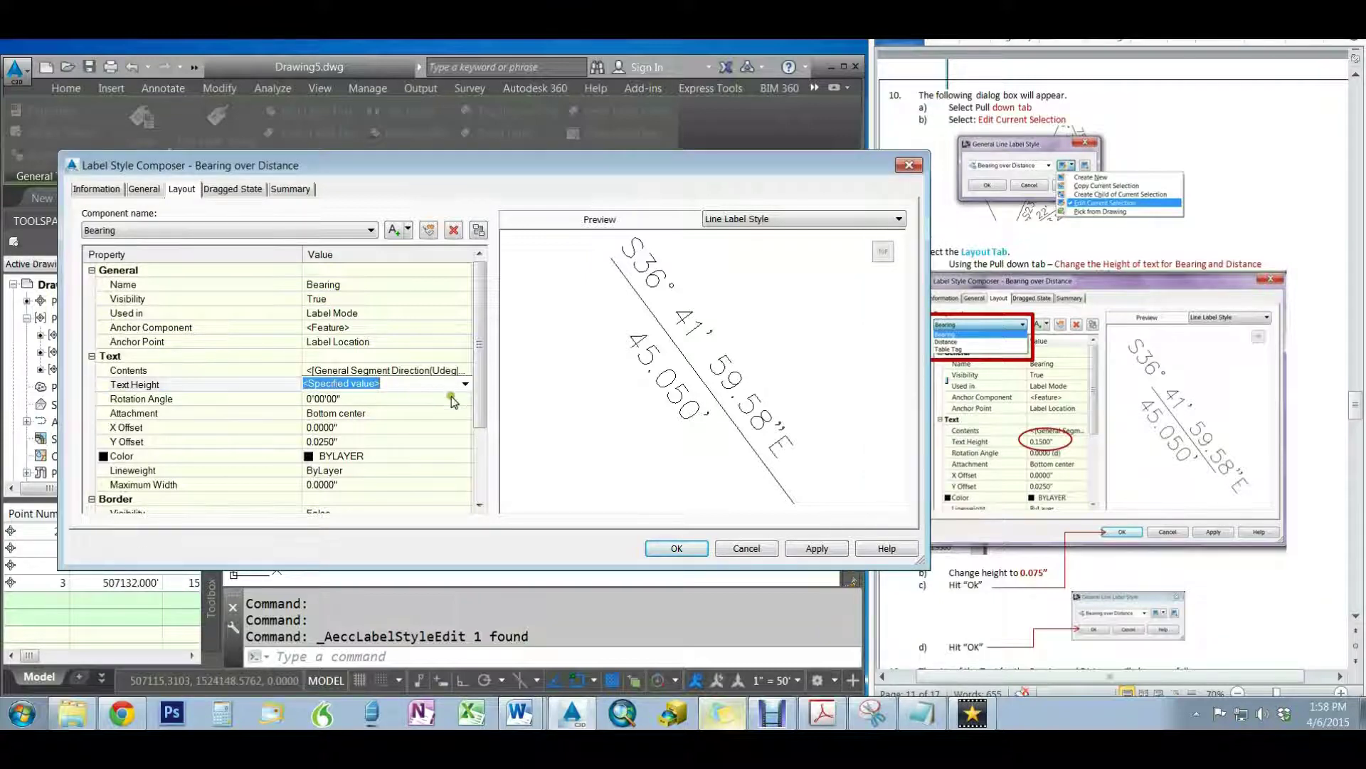
left_click(401, 372)
left_click(375, 385)
type(".08")
key("Return")
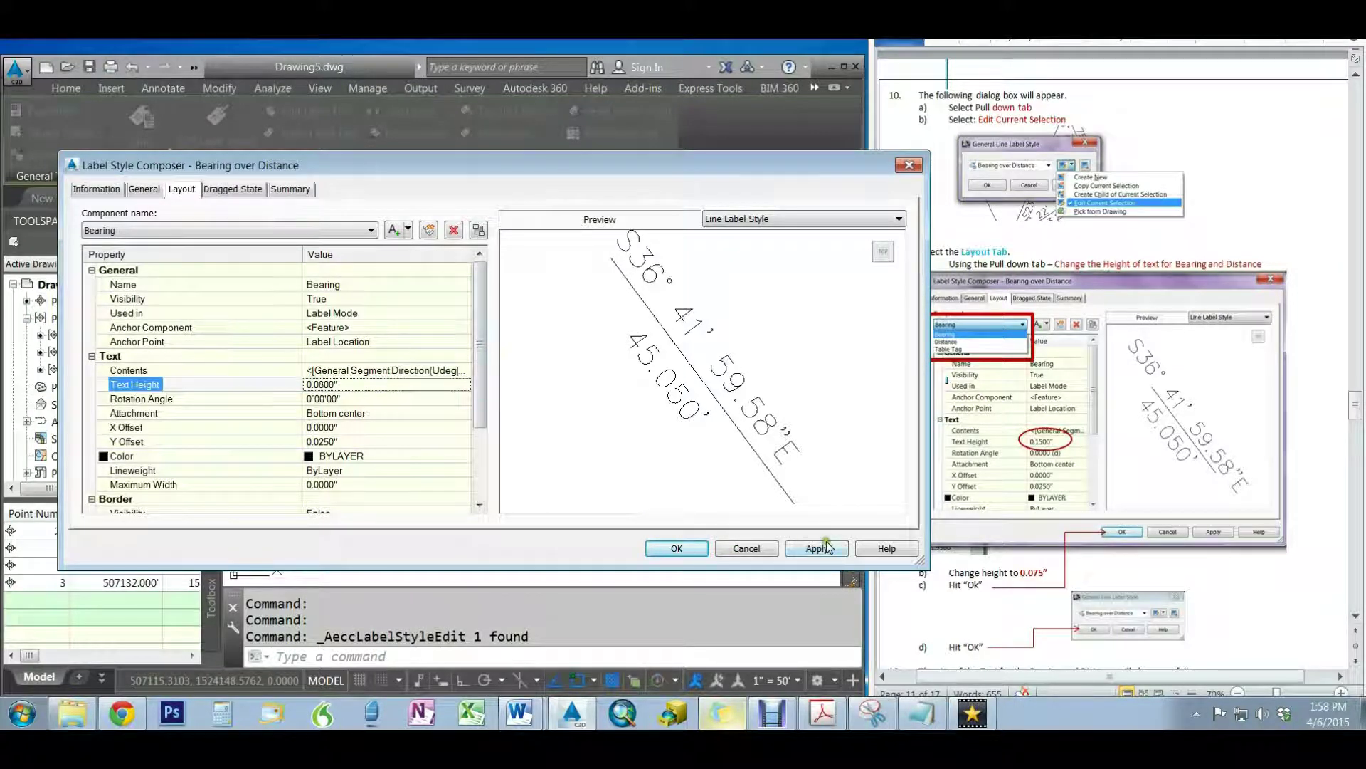
left_click(666, 550)
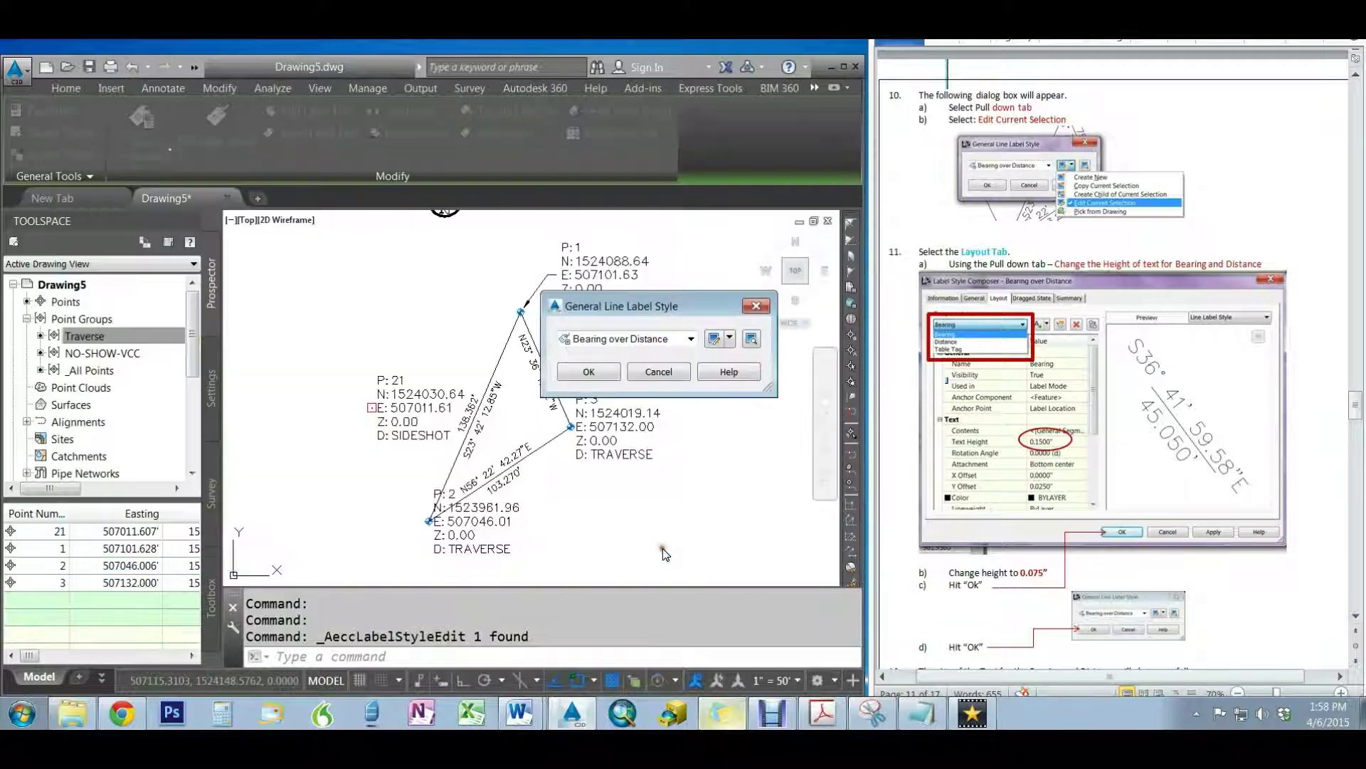
left_click(589, 372)
key("Escape")
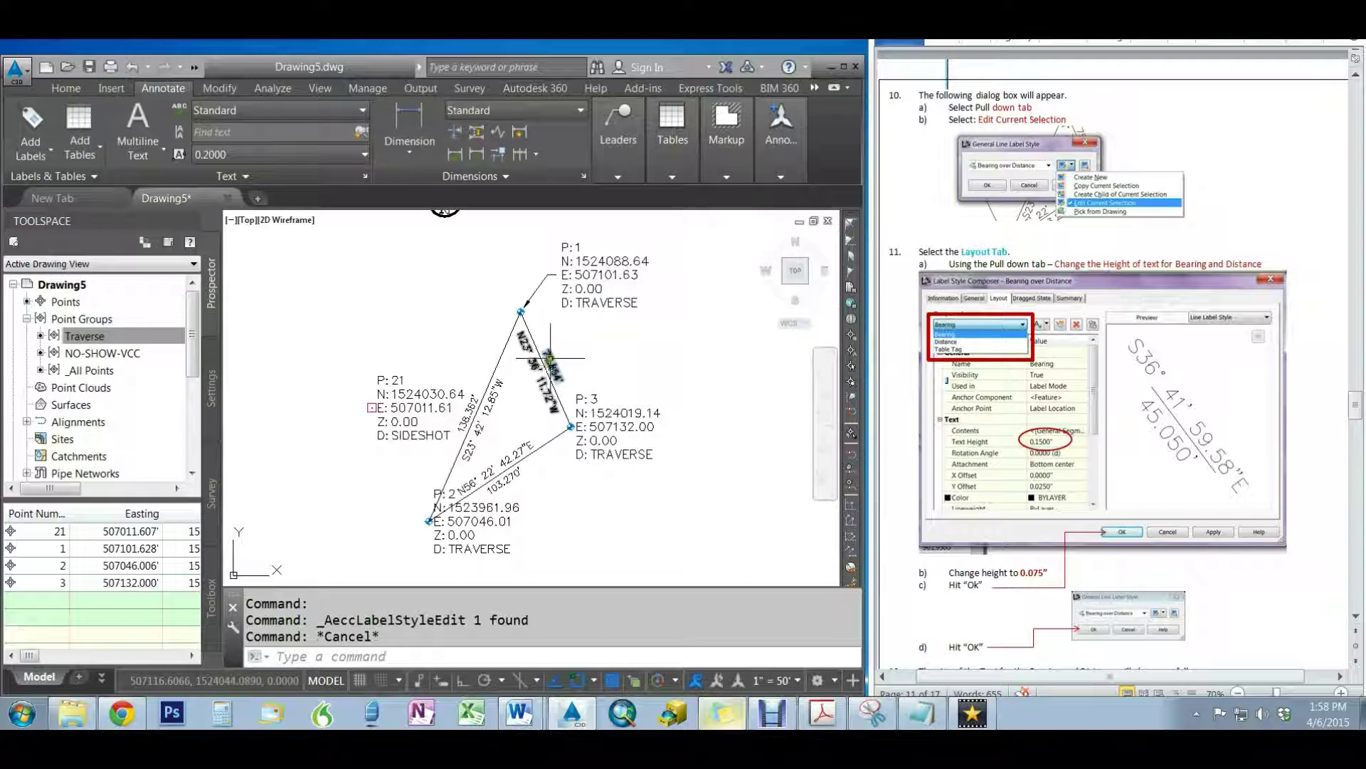
Reopen the Bearing over Distance style of the label between points 1 and 3 and set the Bearing text height to 0.075"
left_click(546, 365)
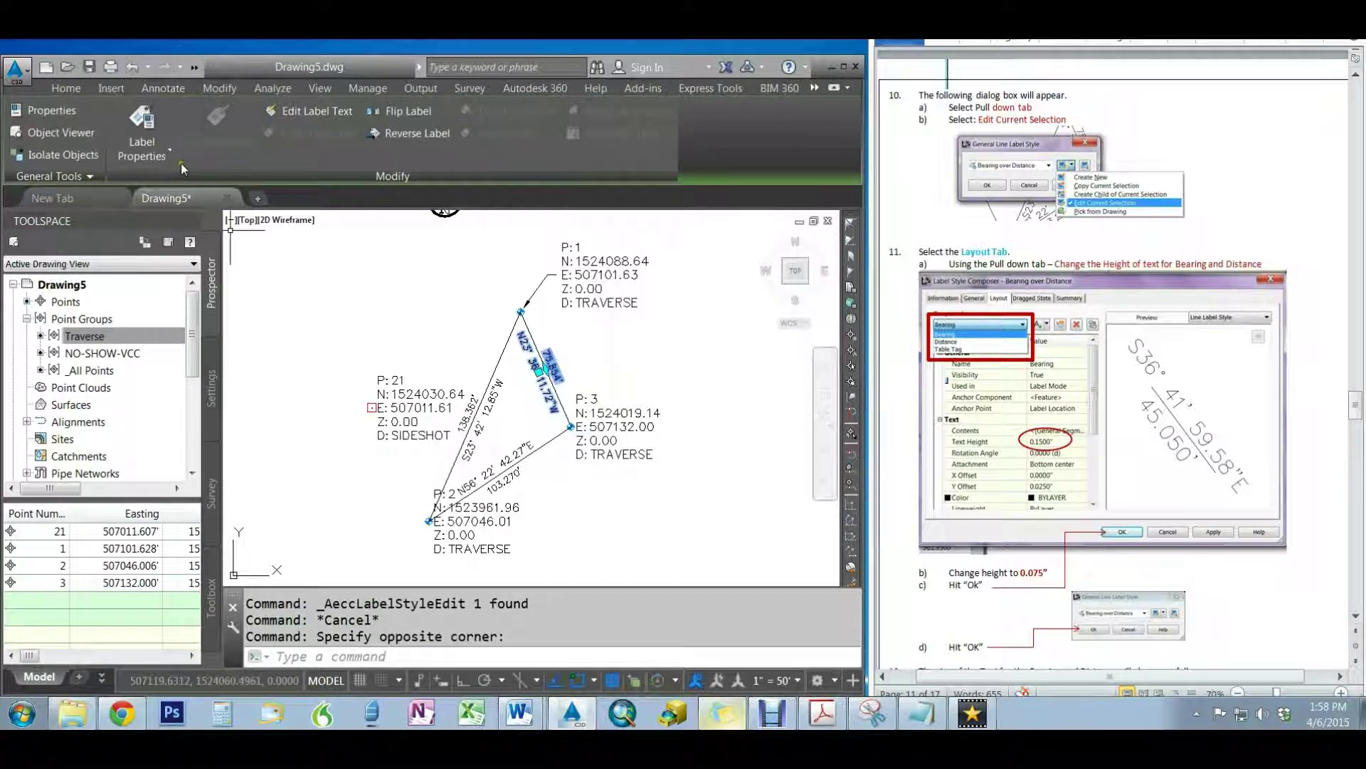
left_click(165, 154)
left_click(125, 220)
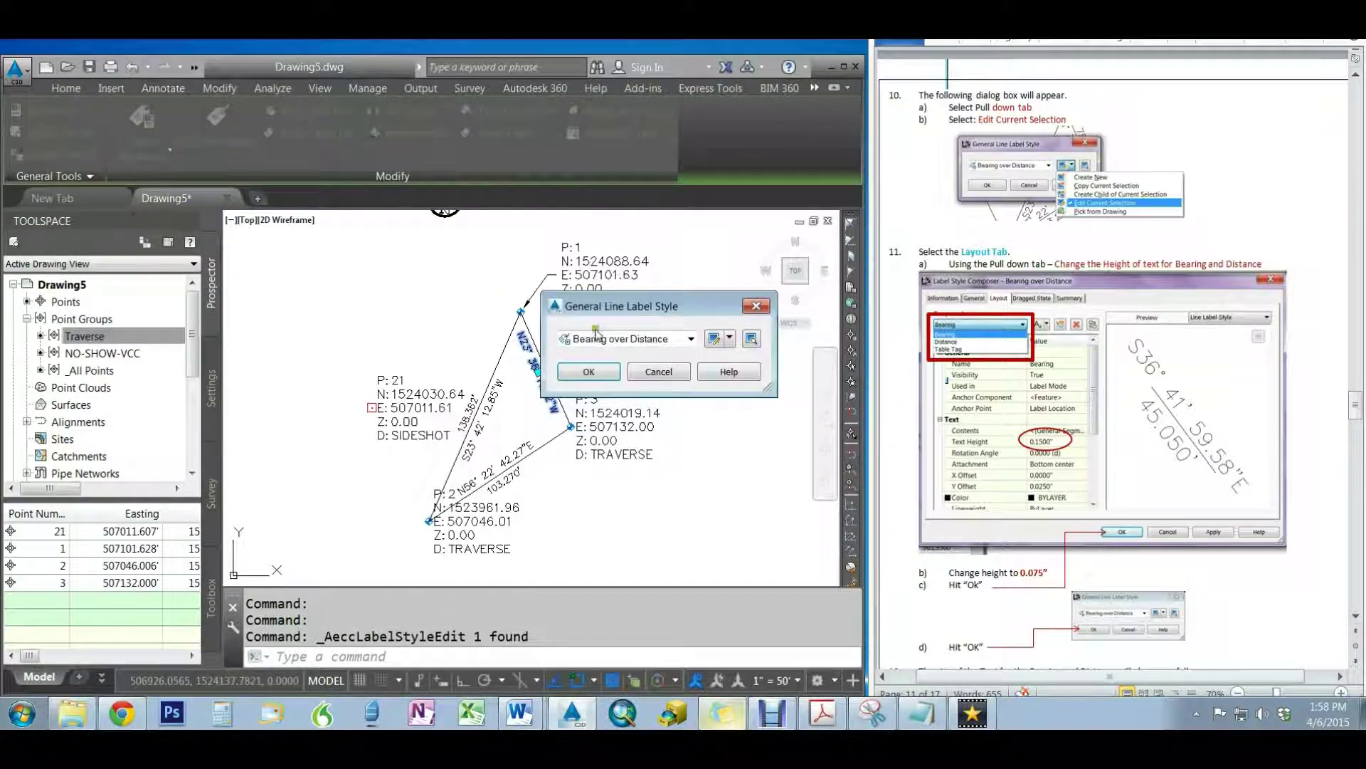
left_click(728, 339)
left_click(748, 407)
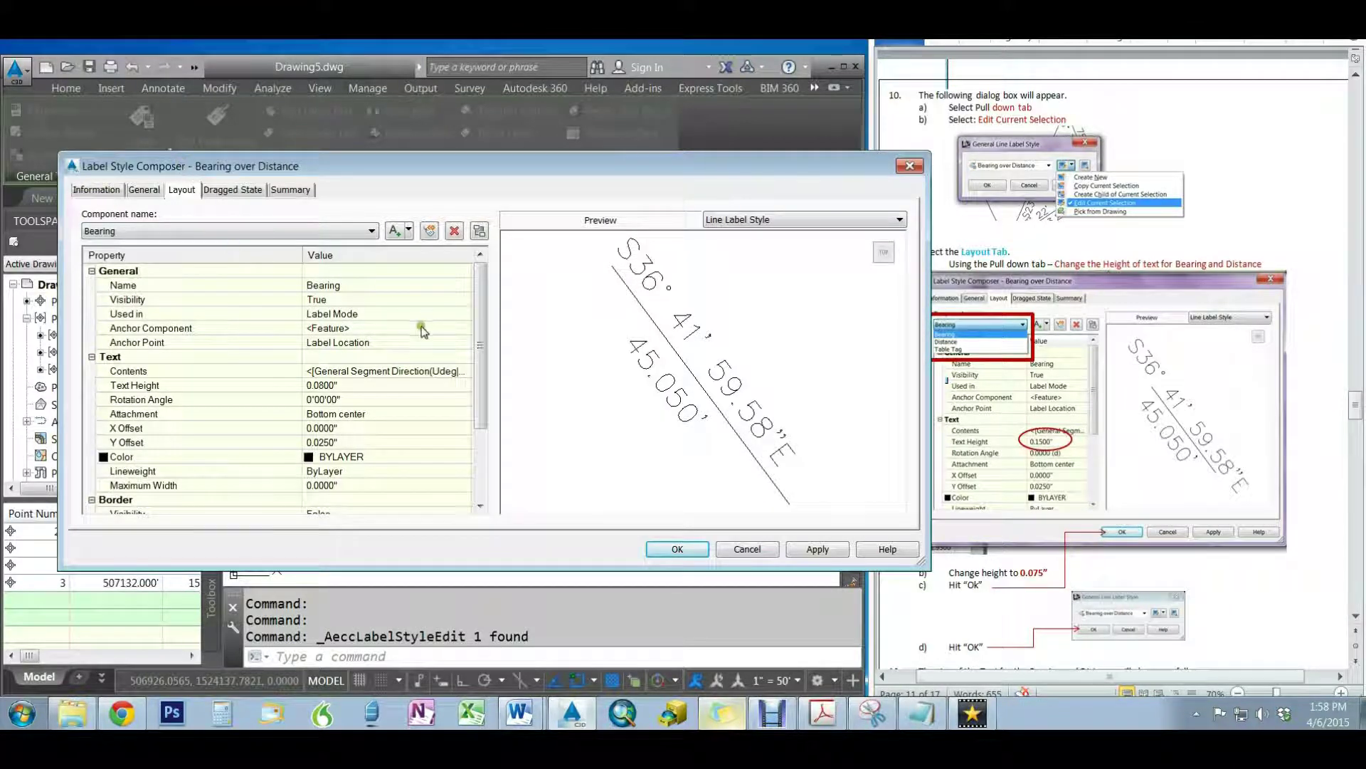
left_click(344, 386)
type("0.075")
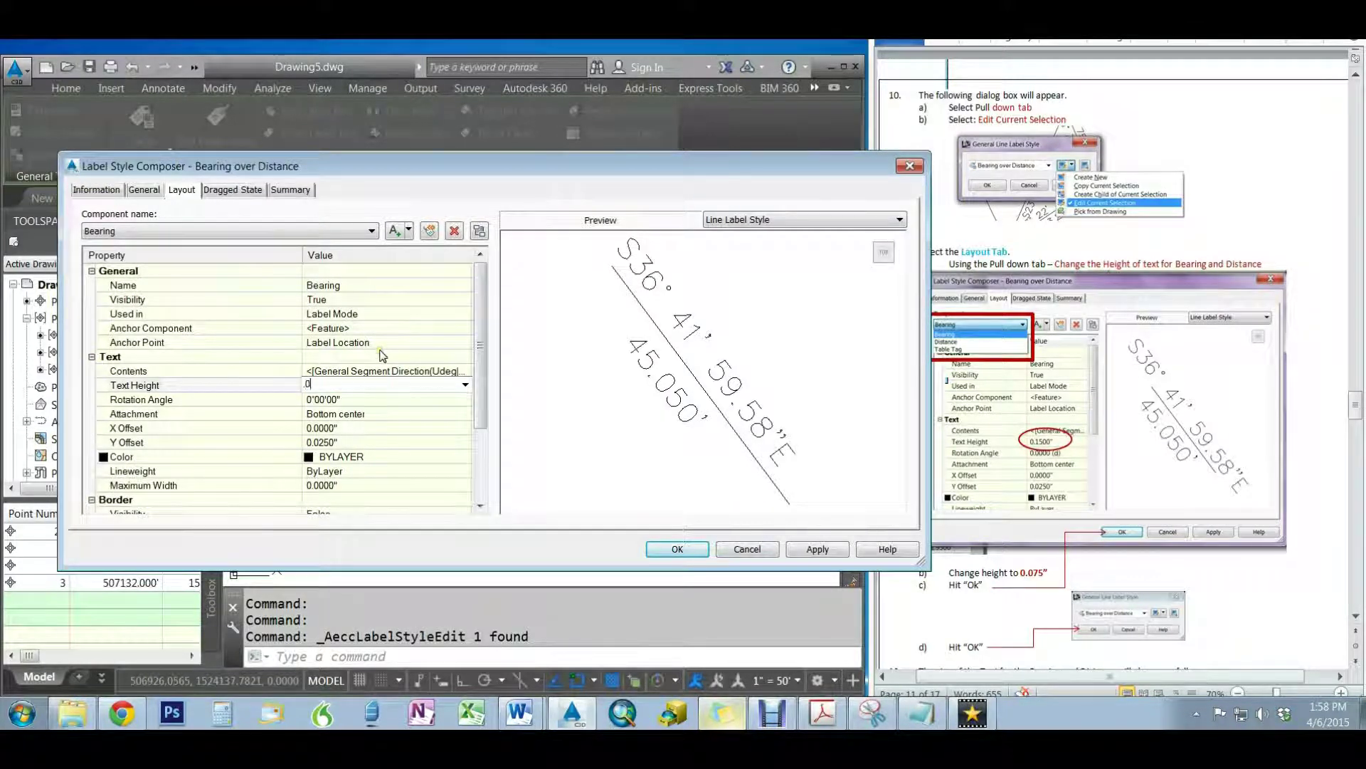
key("Return")
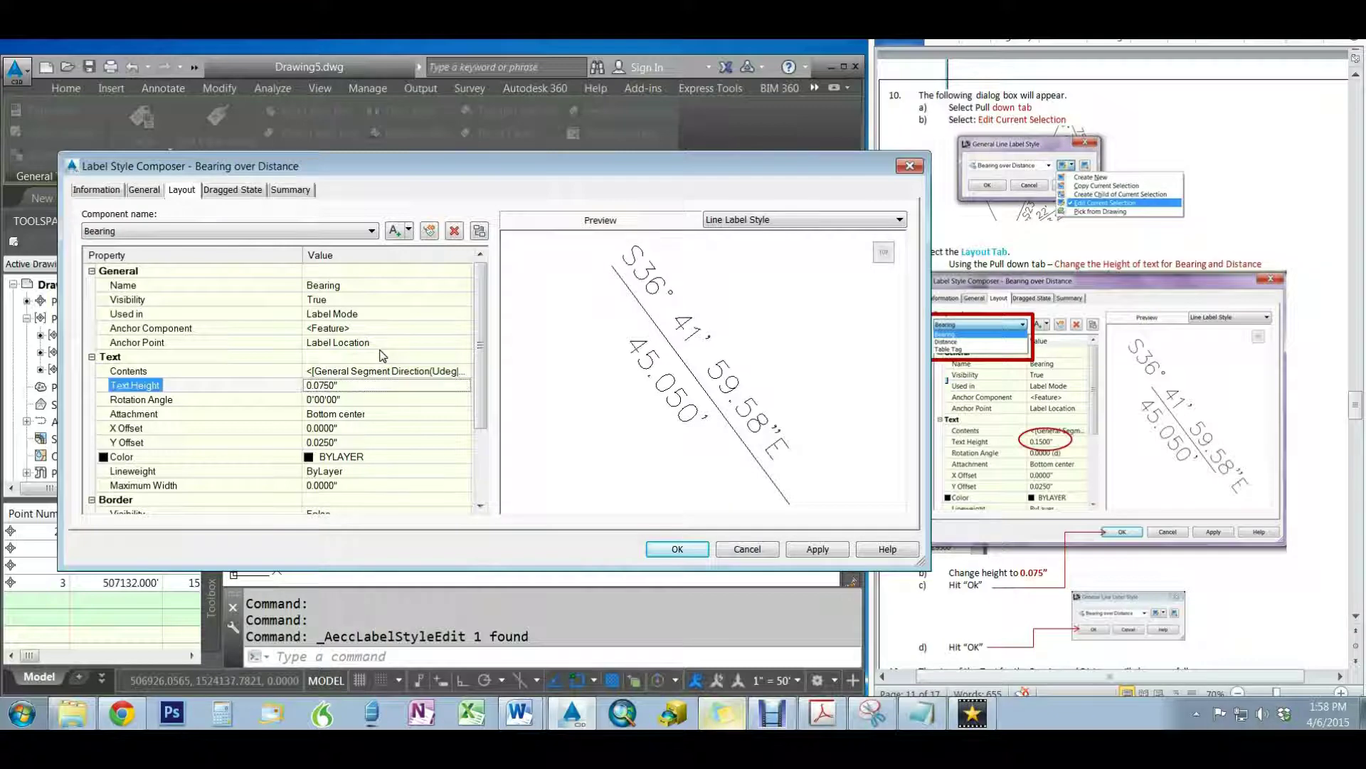
Check the text height of the Distance component and of the dragged state, and accept the label style edits
left_click(299, 231)
left_click(299, 257)
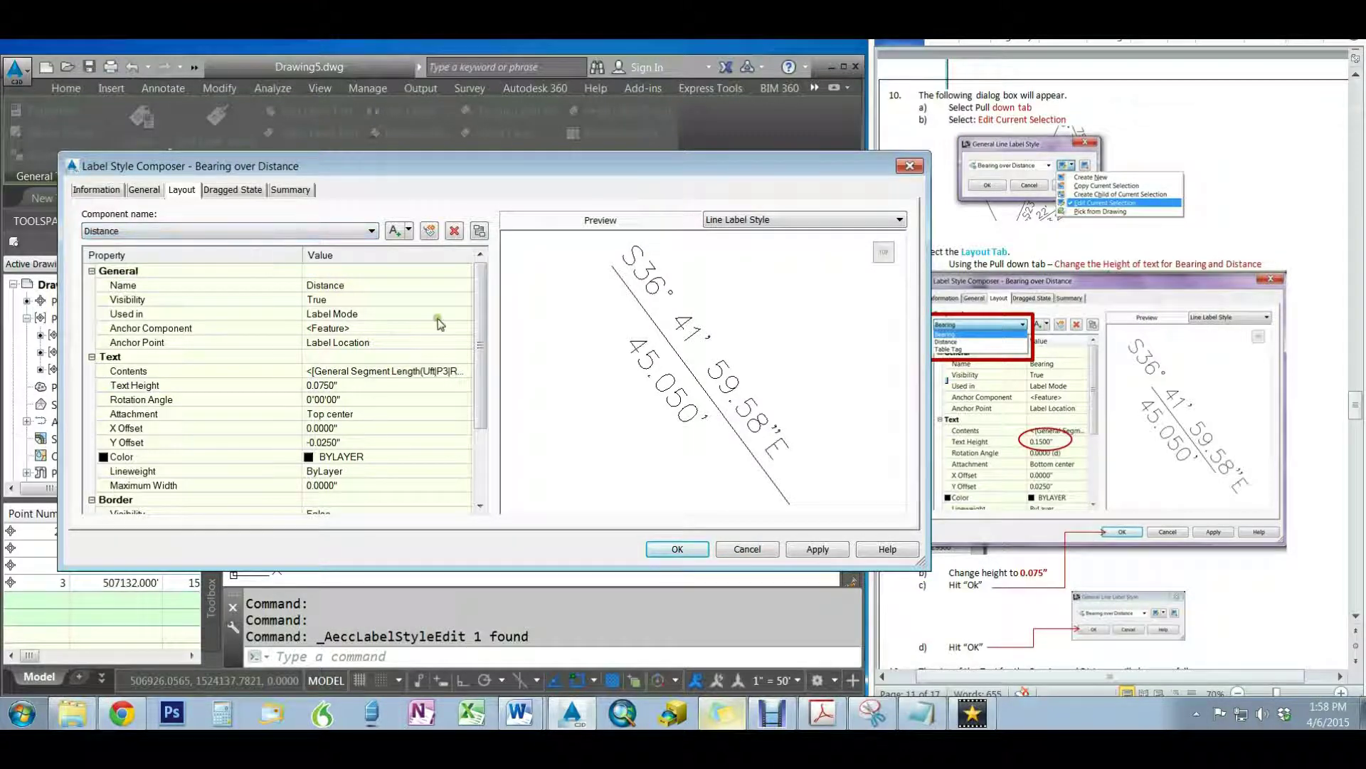
left_click(232, 191)
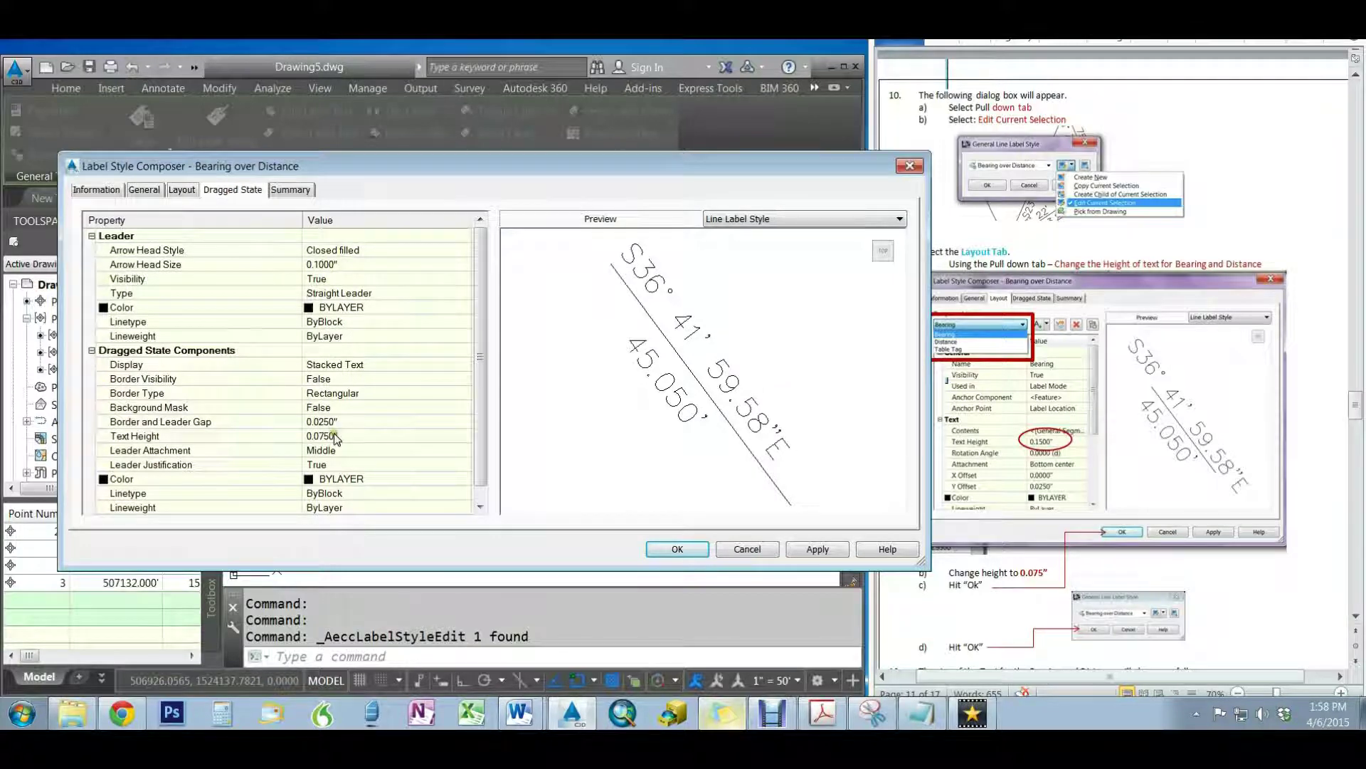
left_click(677, 549)
left_click(582, 383)
left_click(582, 383)
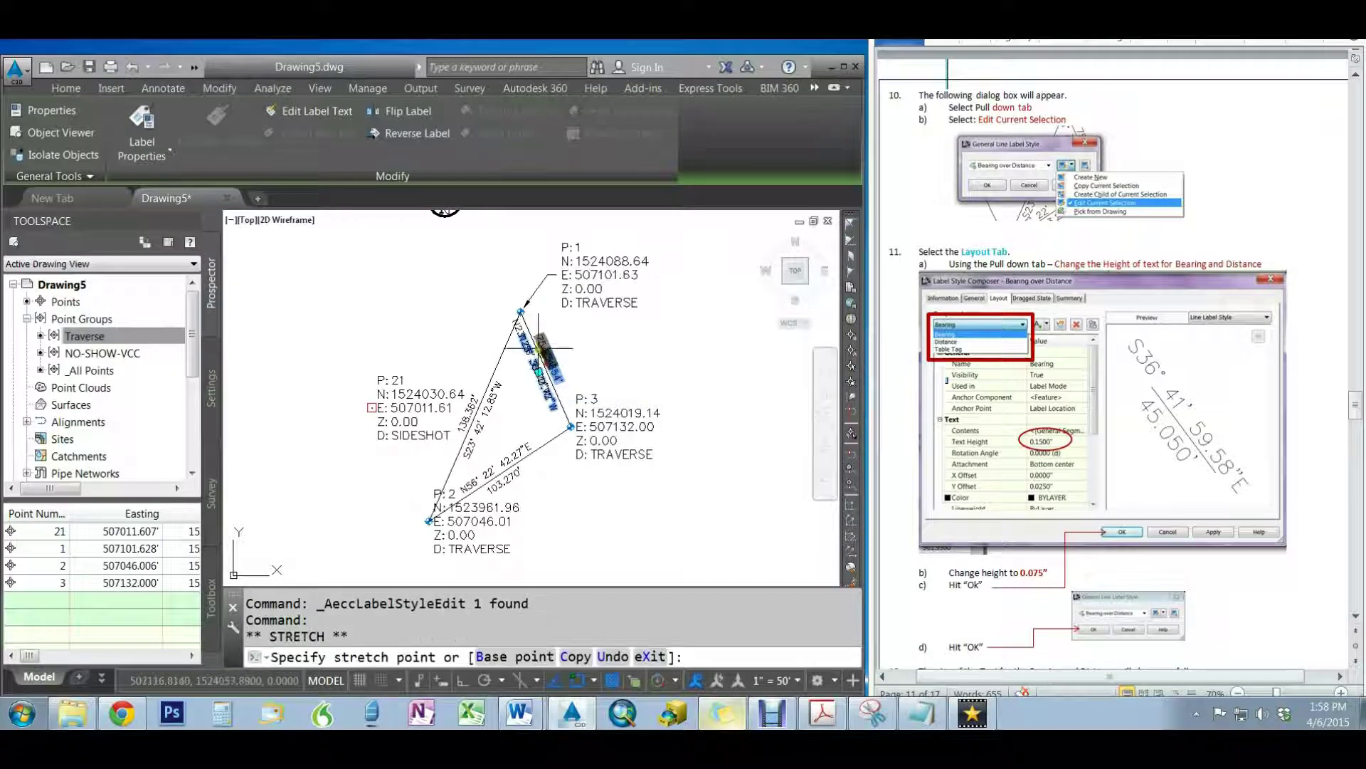
Pull the bearing and distance label off the line between points 1 and 3 into clear space beside it, with a leader
key("Escape")
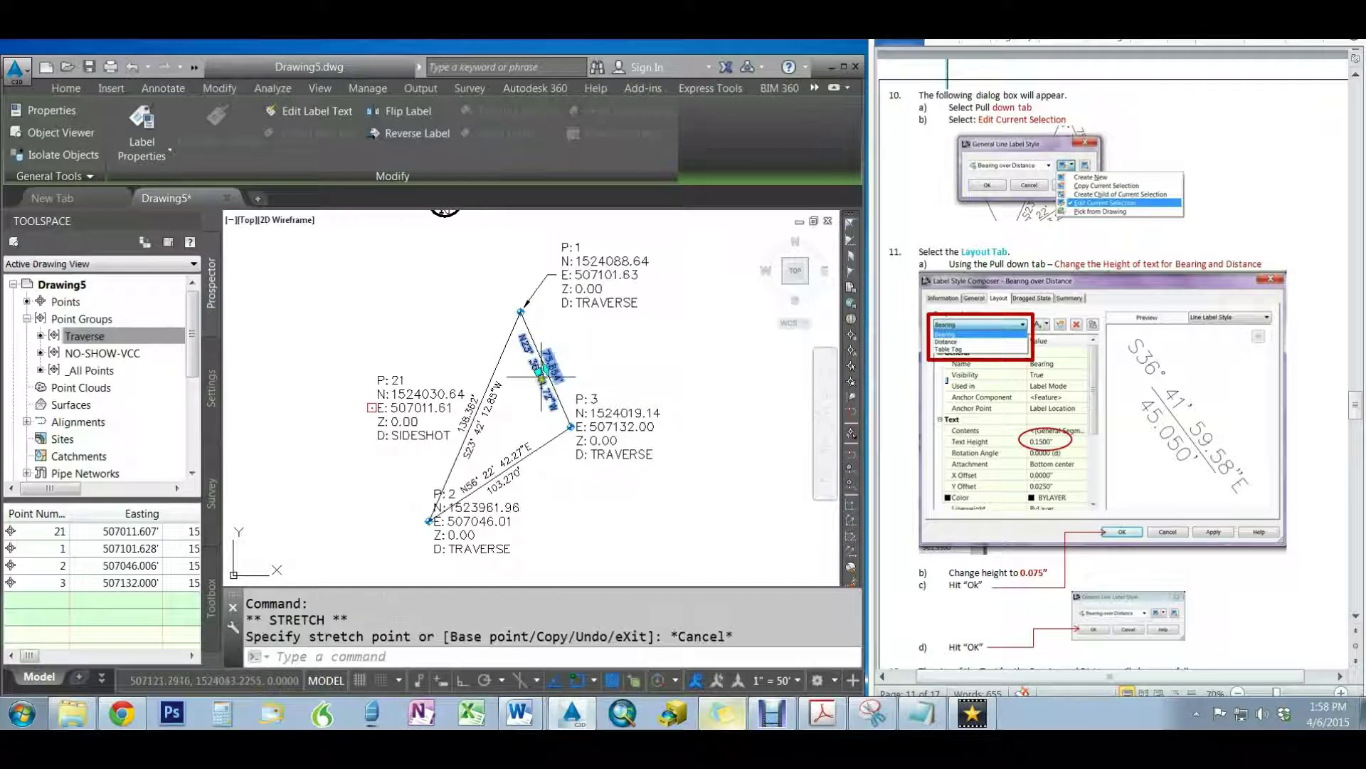
left_click(542, 373)
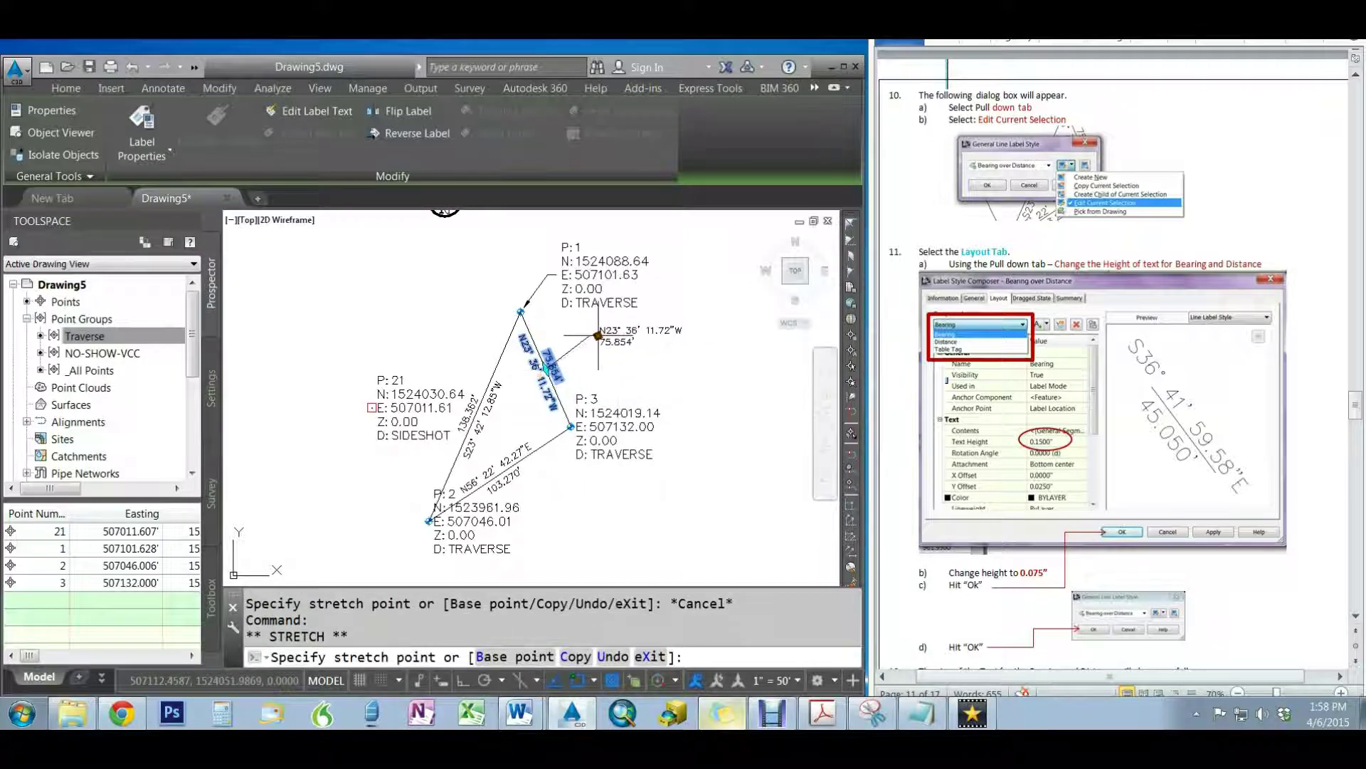
key("Escape")
key("Escape")
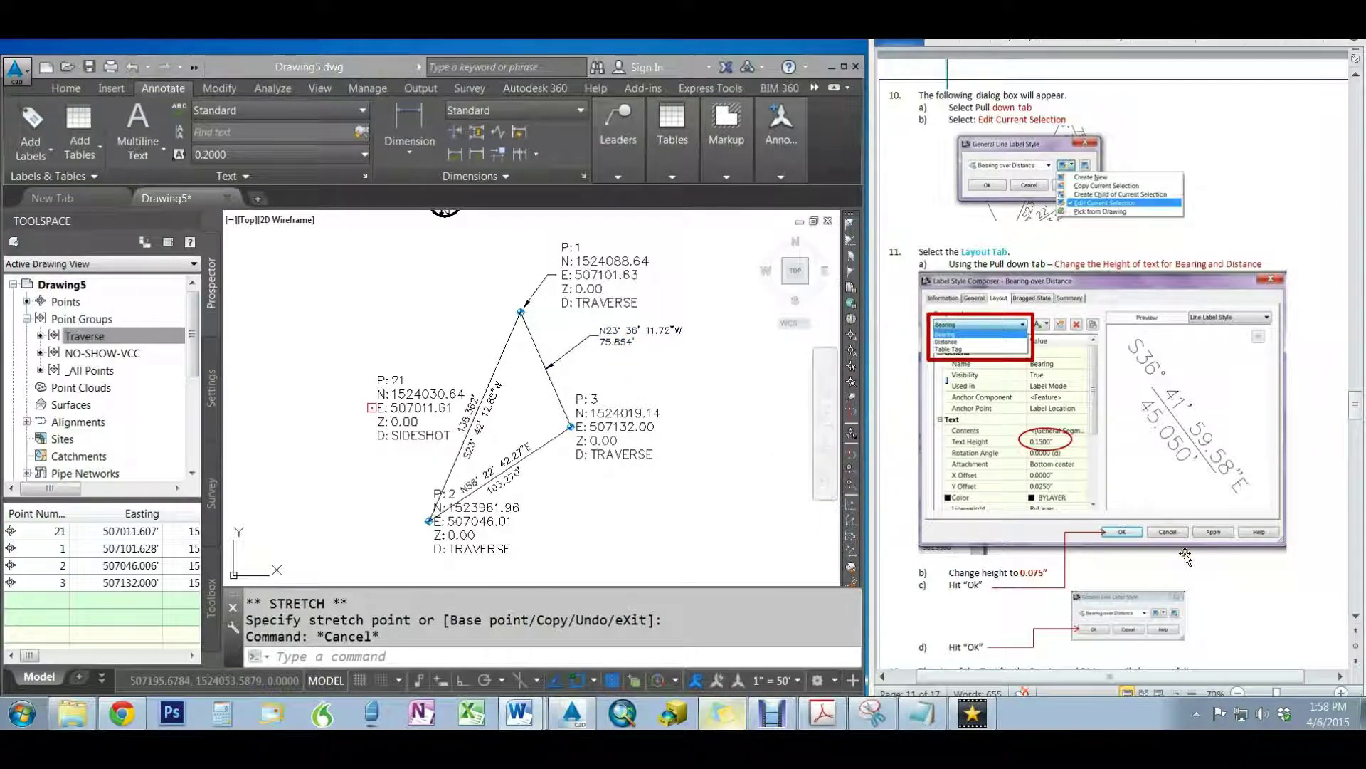
Go to instruction 13 in the instruction document to read how to change the point label style in the Properties box
scroll(1187, 561, "down", 15)
scroll(1183, 530, "down", 10)
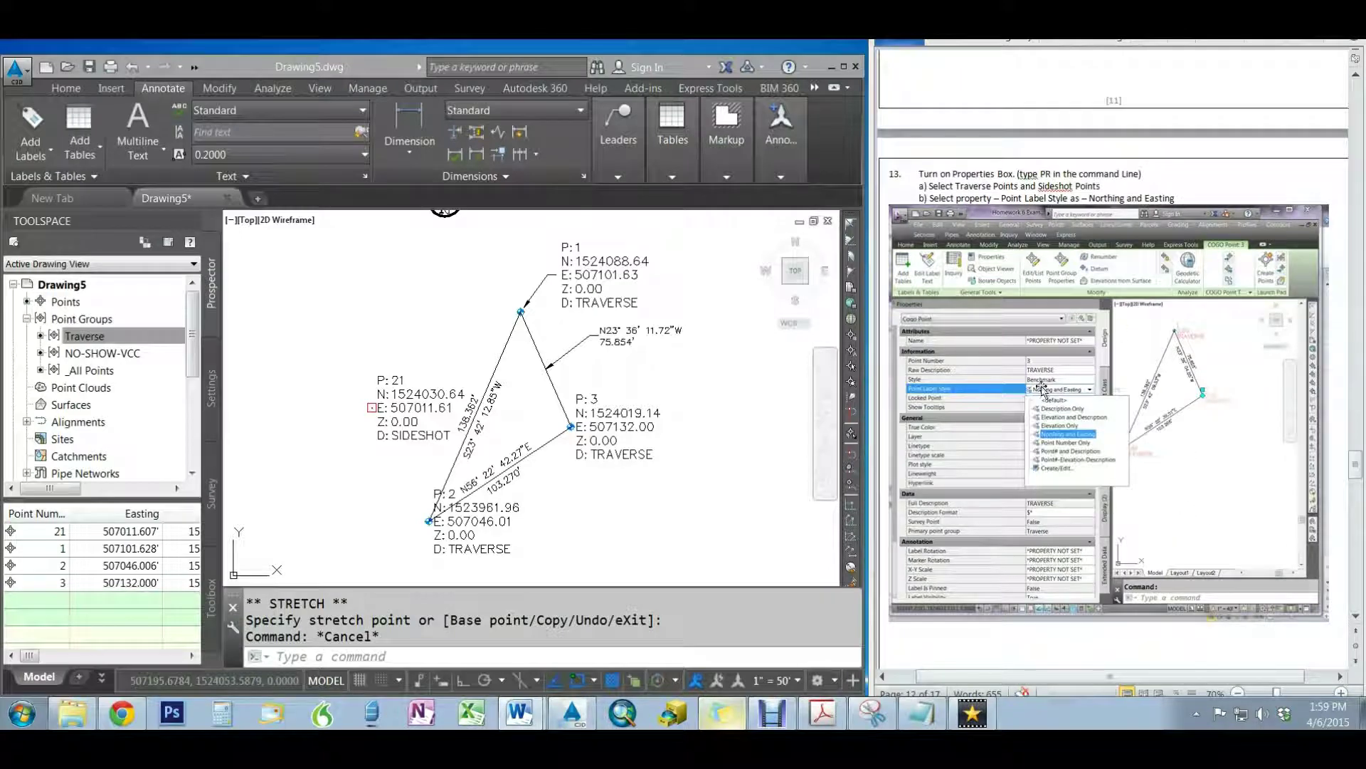
scroll(1057, 324, "up", 2)
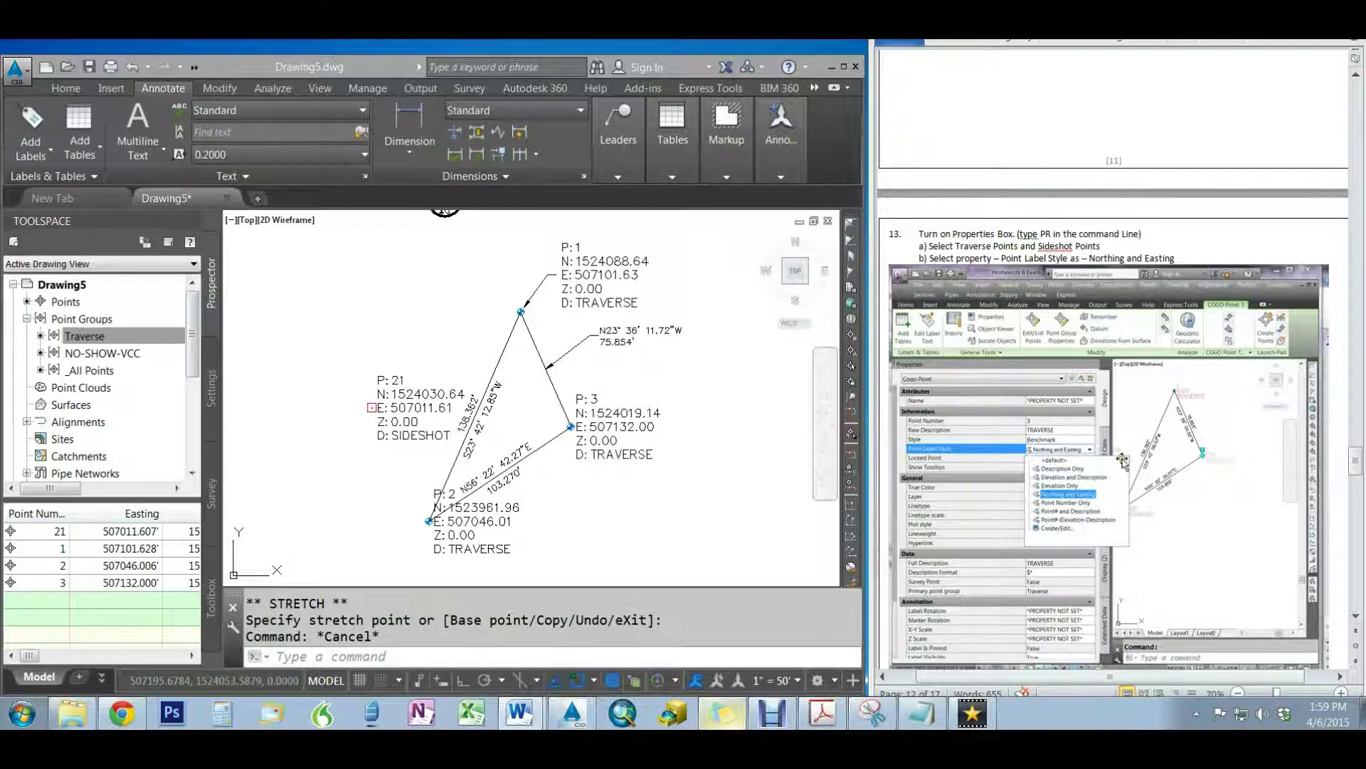
scroll(1123, 463, "down", 1)
scroll(1239, 464, "down", 4)
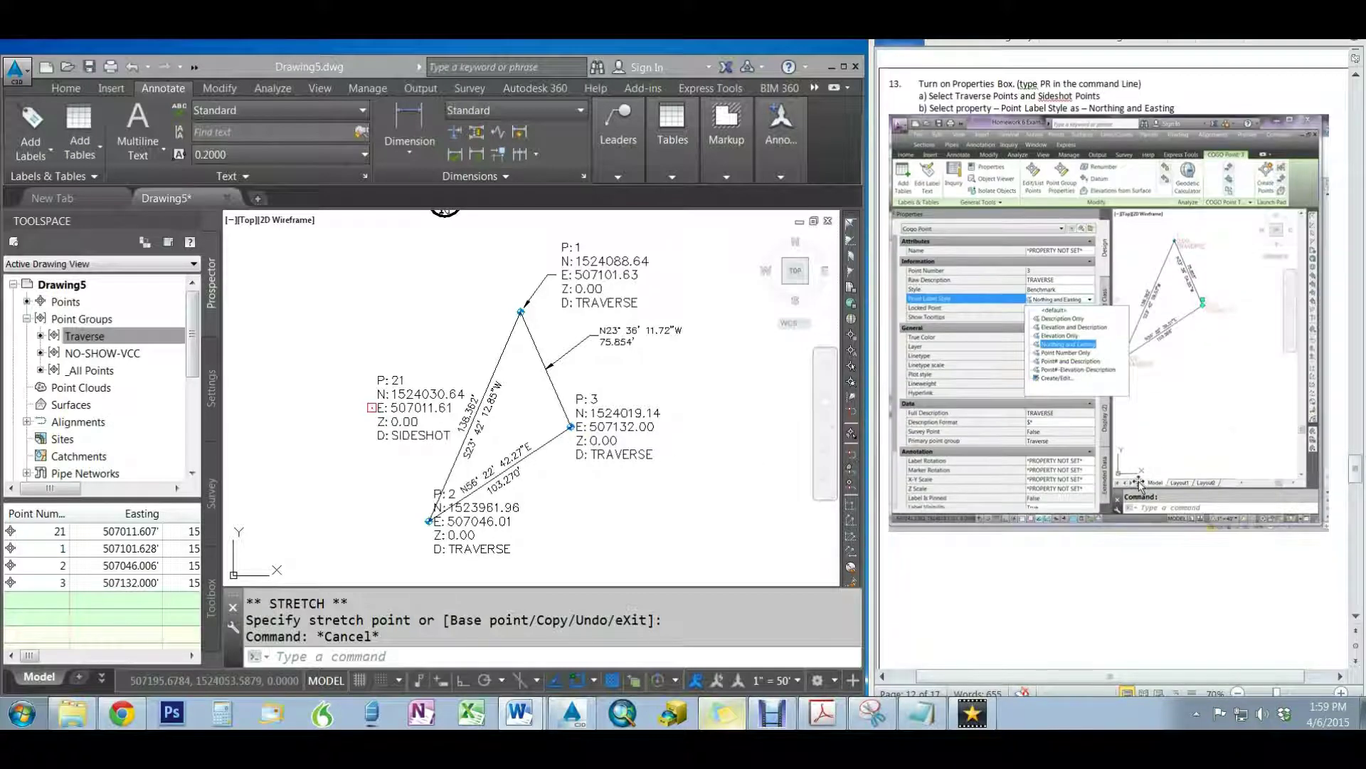
left_click(640, 416)
left_click(598, 437)
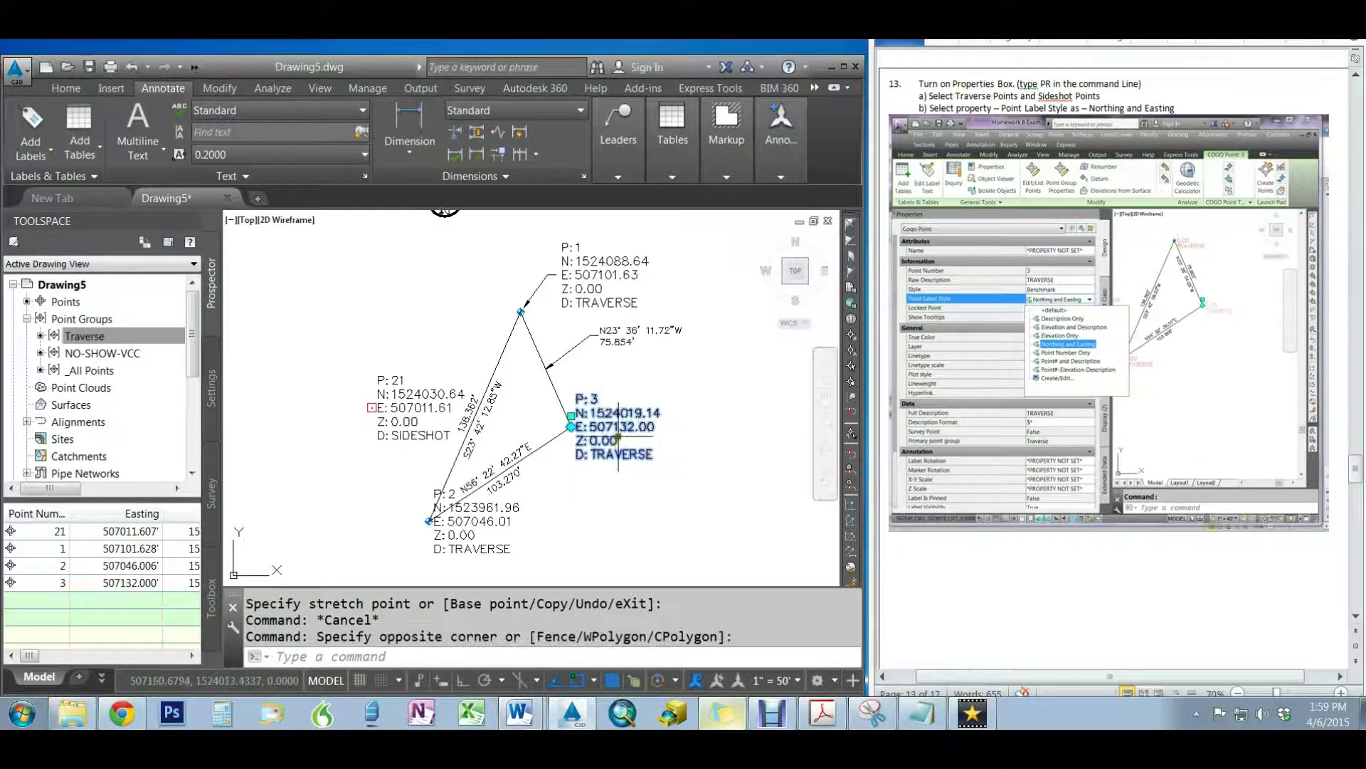
key("Escape")
key("Escape")
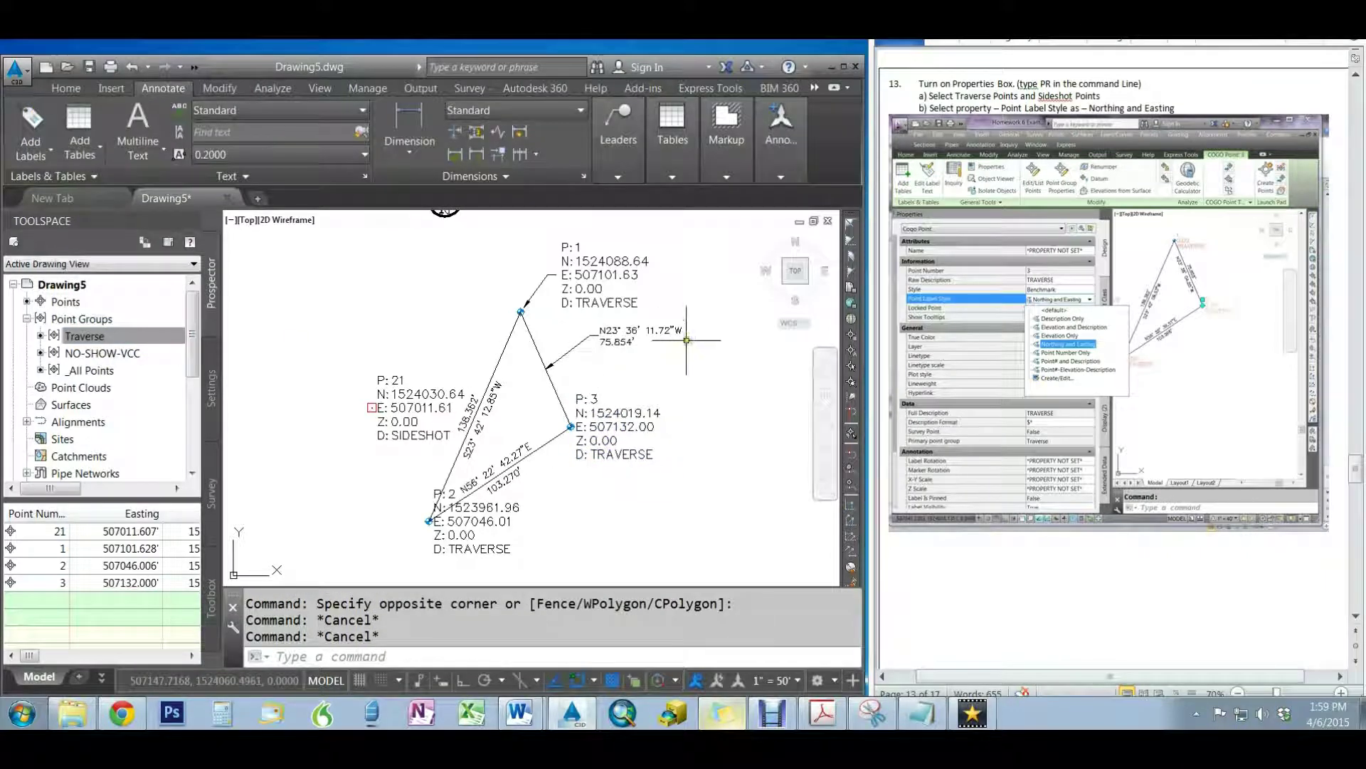
left_click(616, 423)
key("Escape")
Open the object properties with the PR command and set traverse point 3's point label style to Northing and Easting
type("PR")
key("Return")
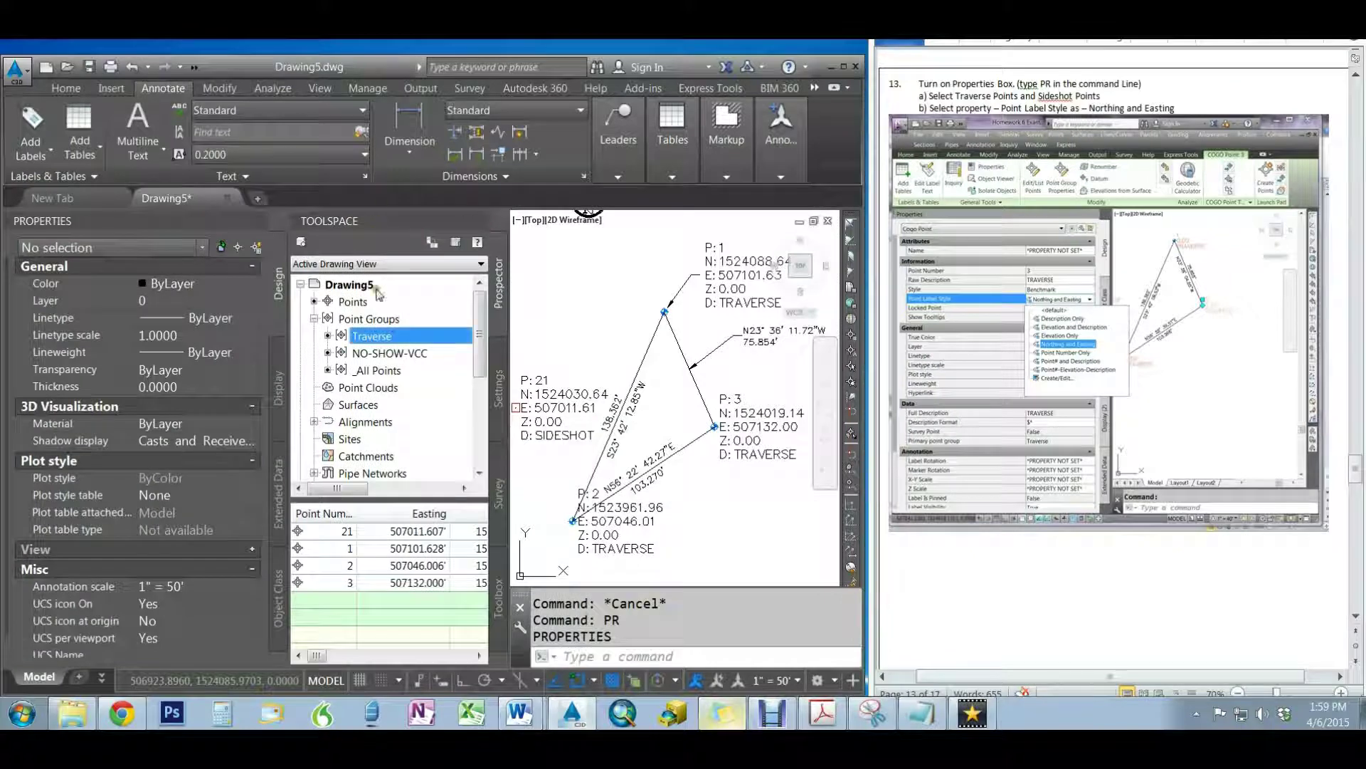
left_click(755, 427)
left_click(173, 375)
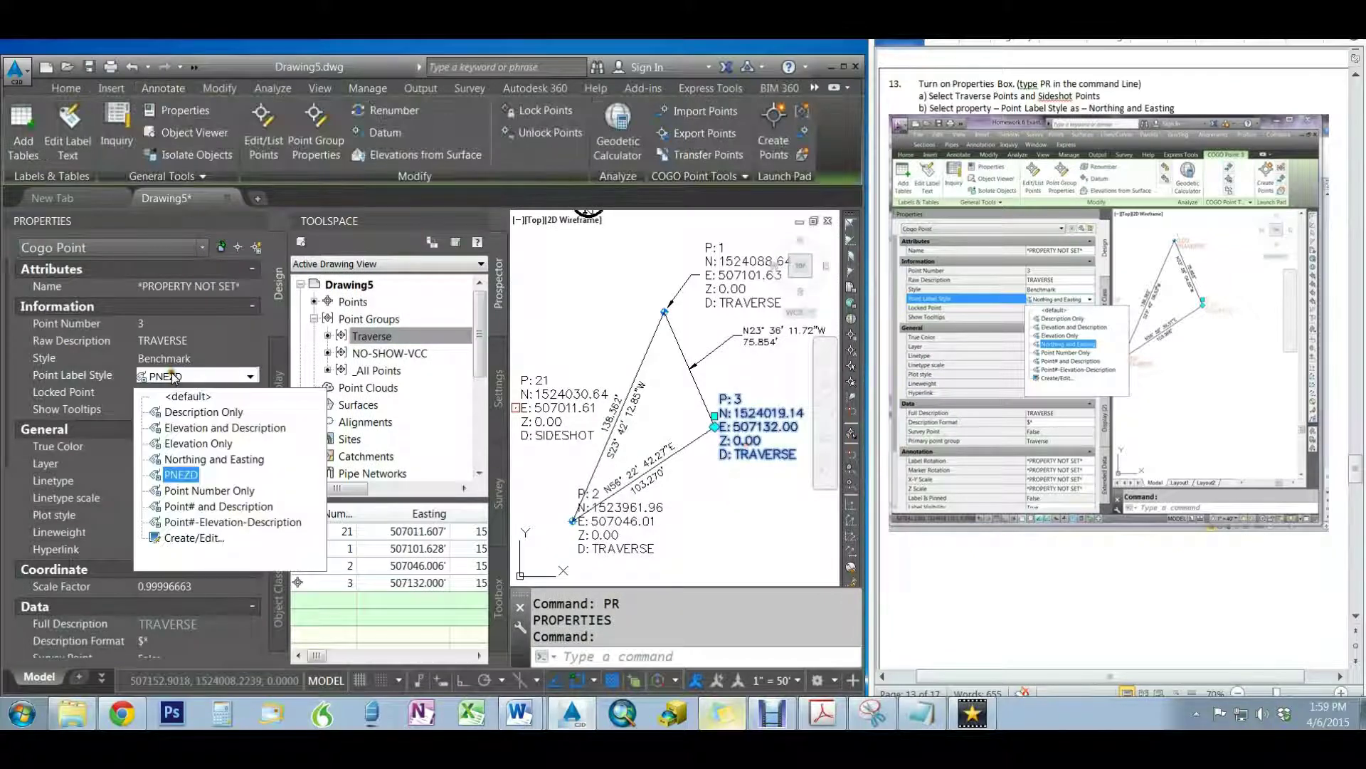
left_click(214, 462)
key("Escape")
key("Escape")
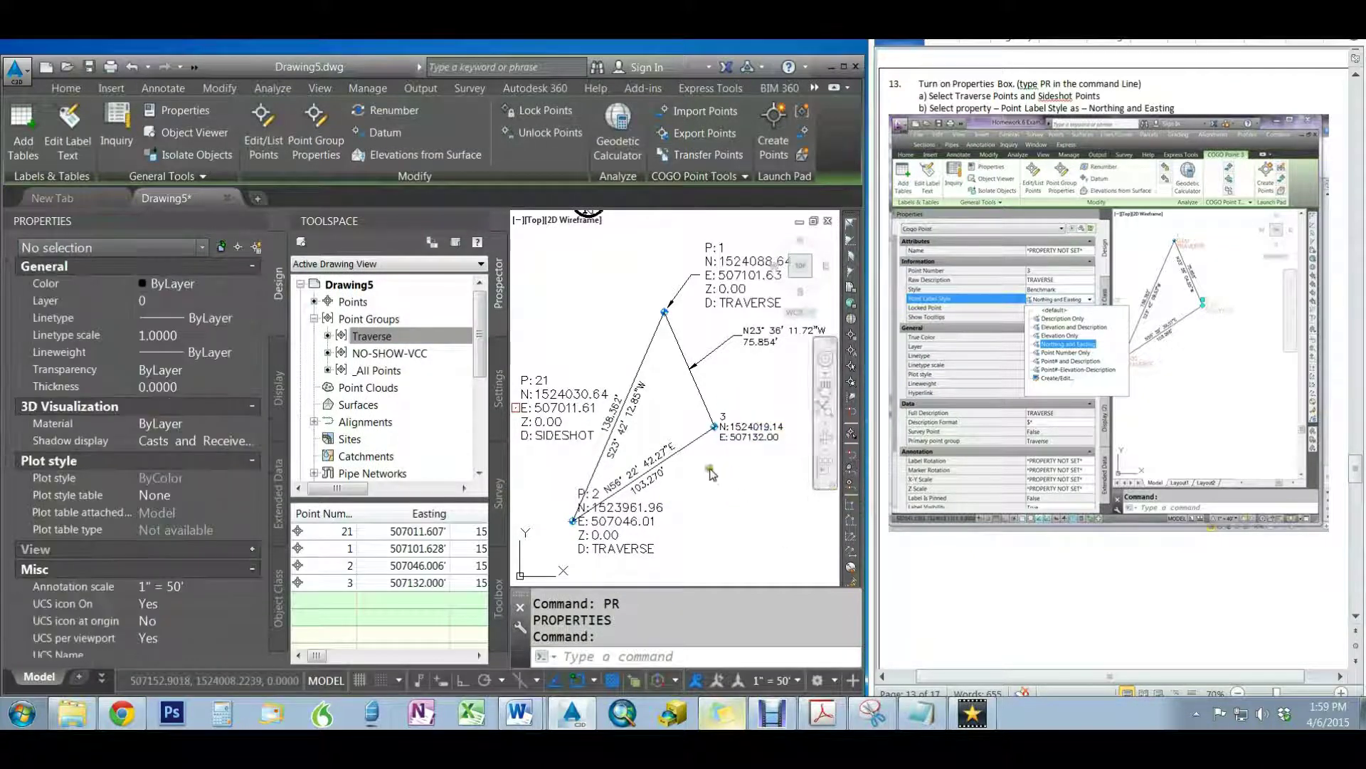
Set the point label style of traverse point 1 to Northing and Easting
scroll(634, 439, "down", 3)
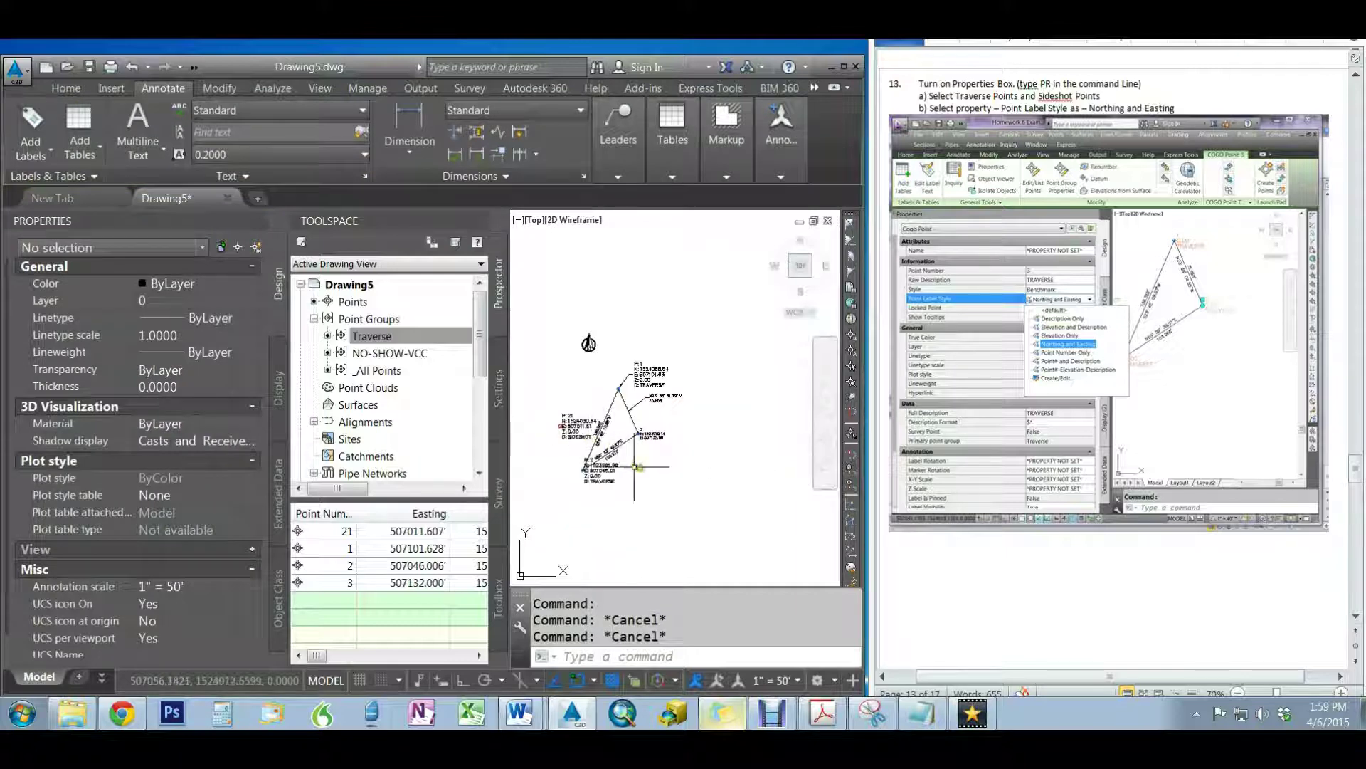
left_click(652, 352)
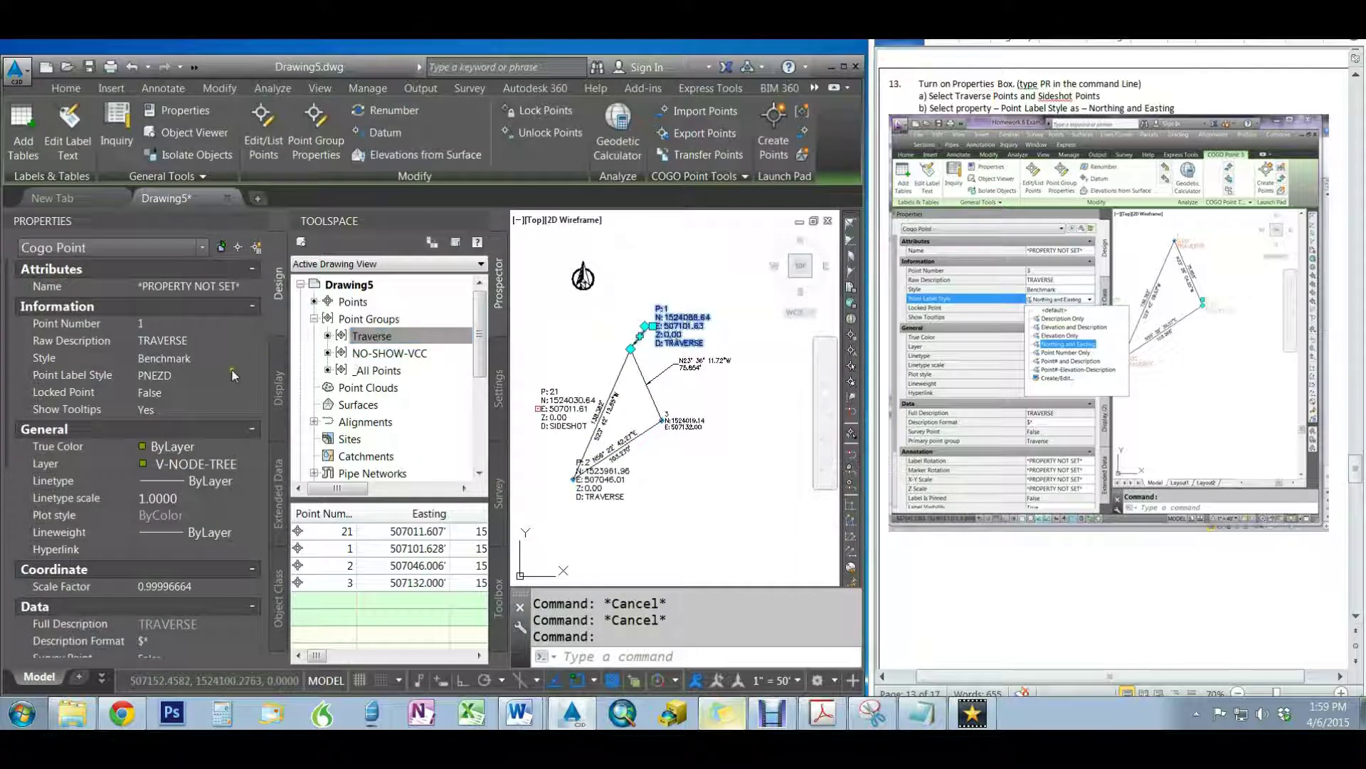
left_click(214, 376)
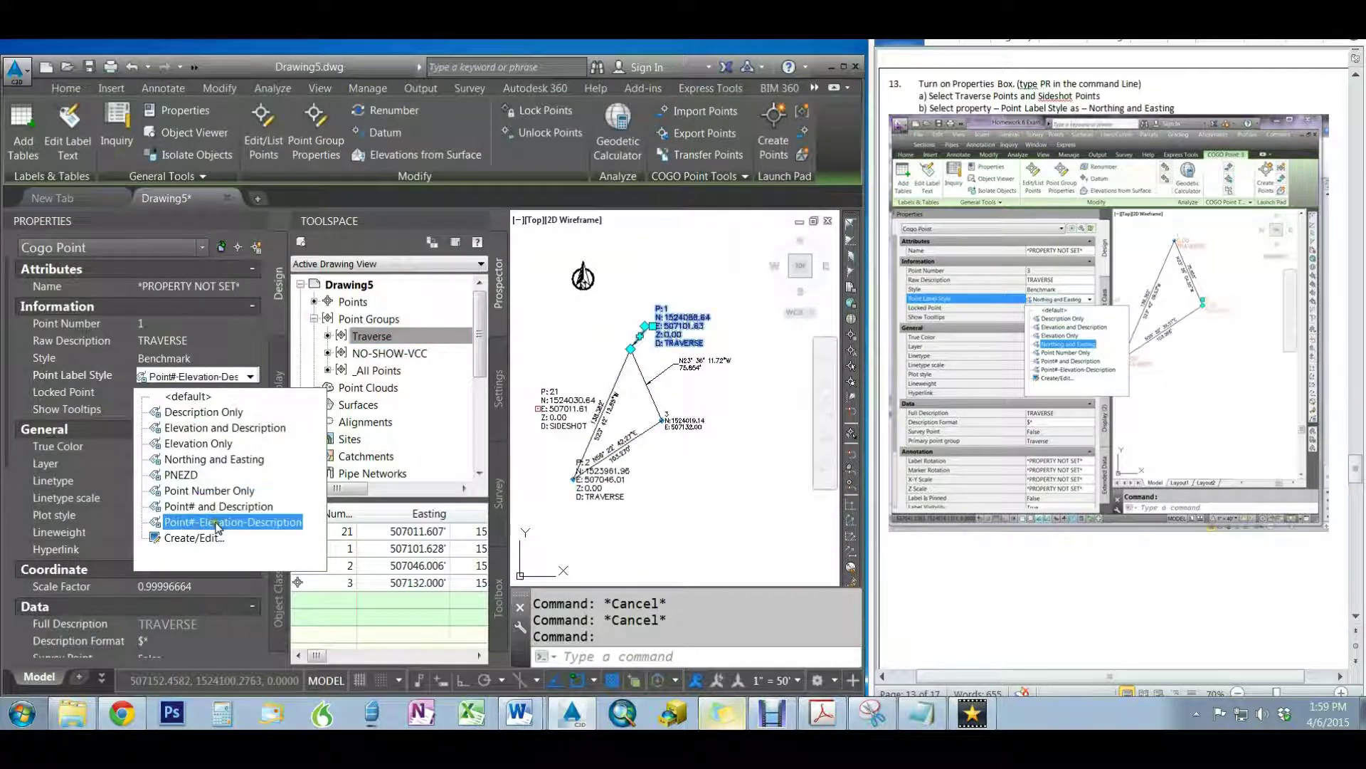
left_click(205, 491)
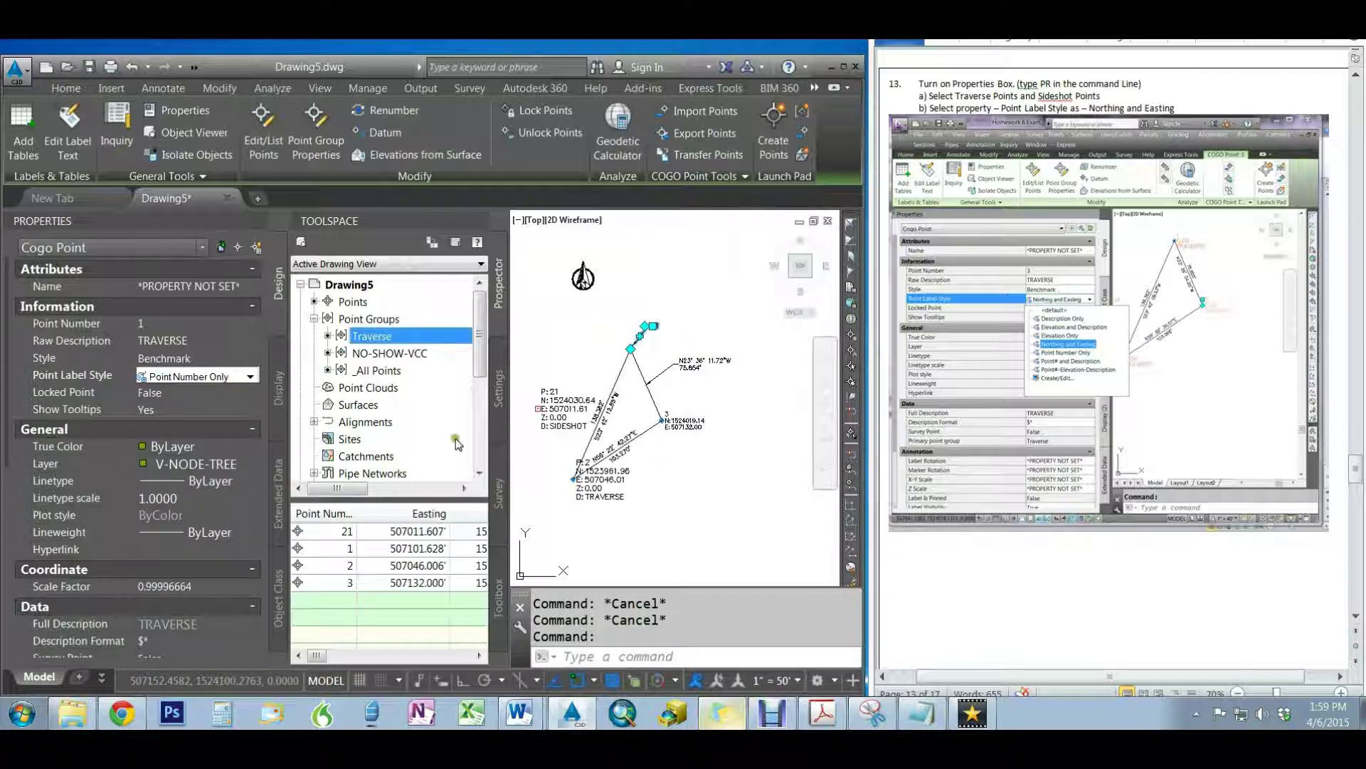
left_click(206, 377)
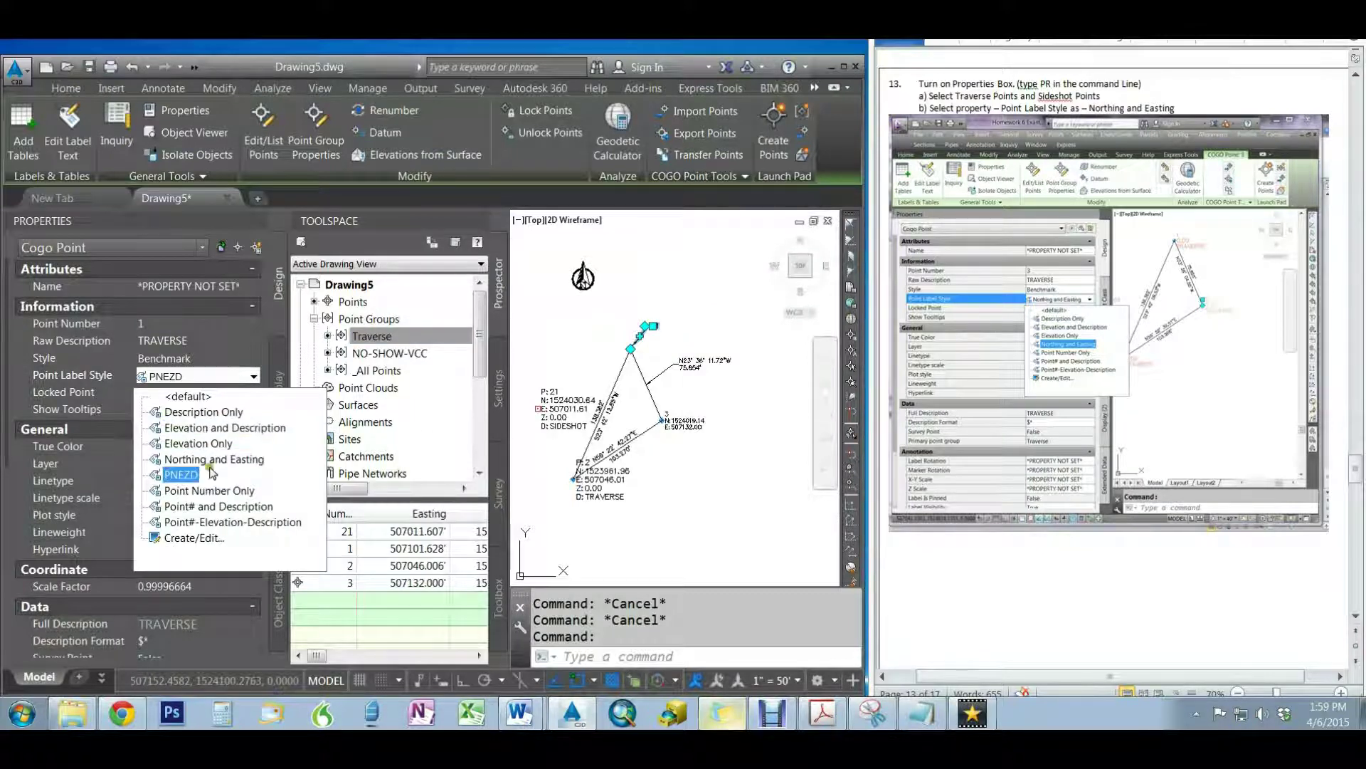
left_click(210, 465)
key("Escape")
key("Escape")
Set the point label style of side shot point 21 to Northing and Easting
left_click(566, 428)
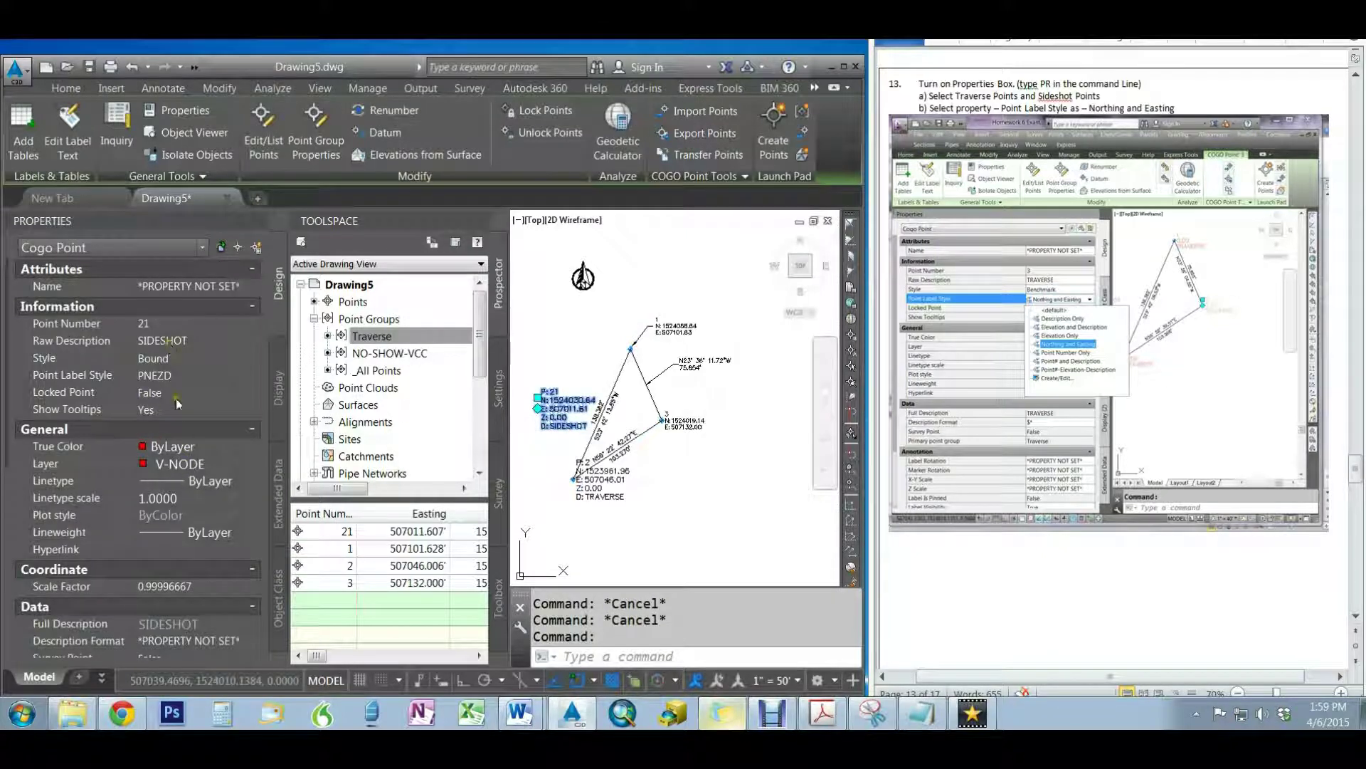
left_click(175, 377)
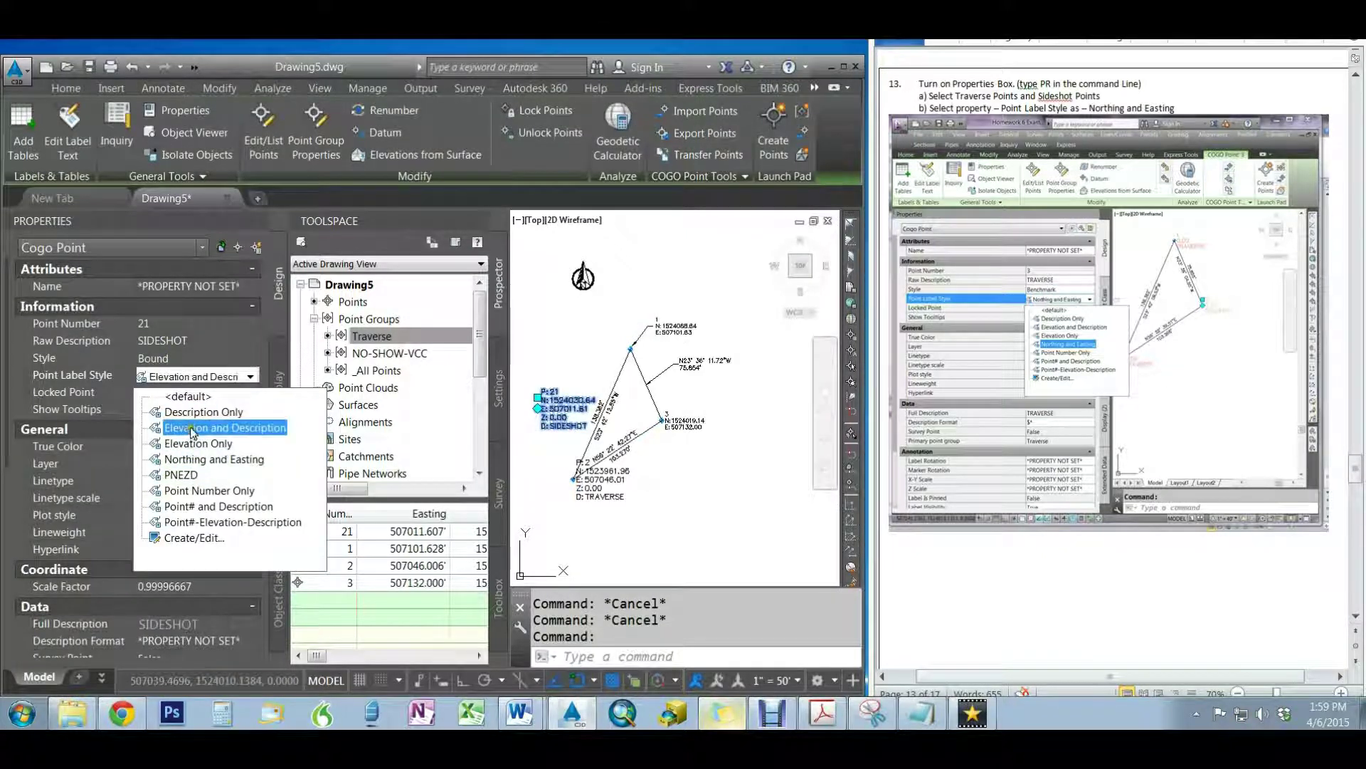
left_click(197, 464)
key("Escape")
key("Escape")
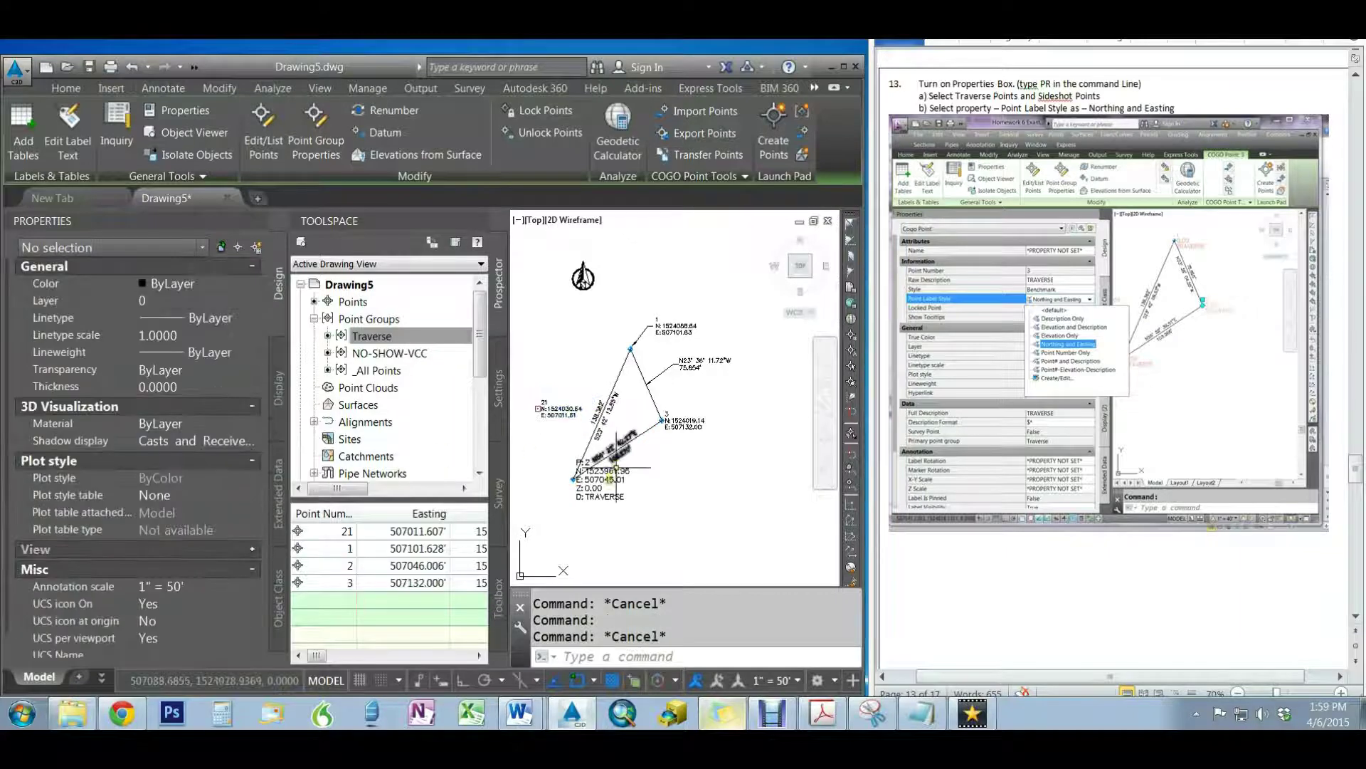
Set the point label style of traverse point 2 to Northing and Easting
left_click(599, 491)
left_click(592, 498)
left_click(175, 377)
left_click(213, 459)
key("Escape")
key("Escape")
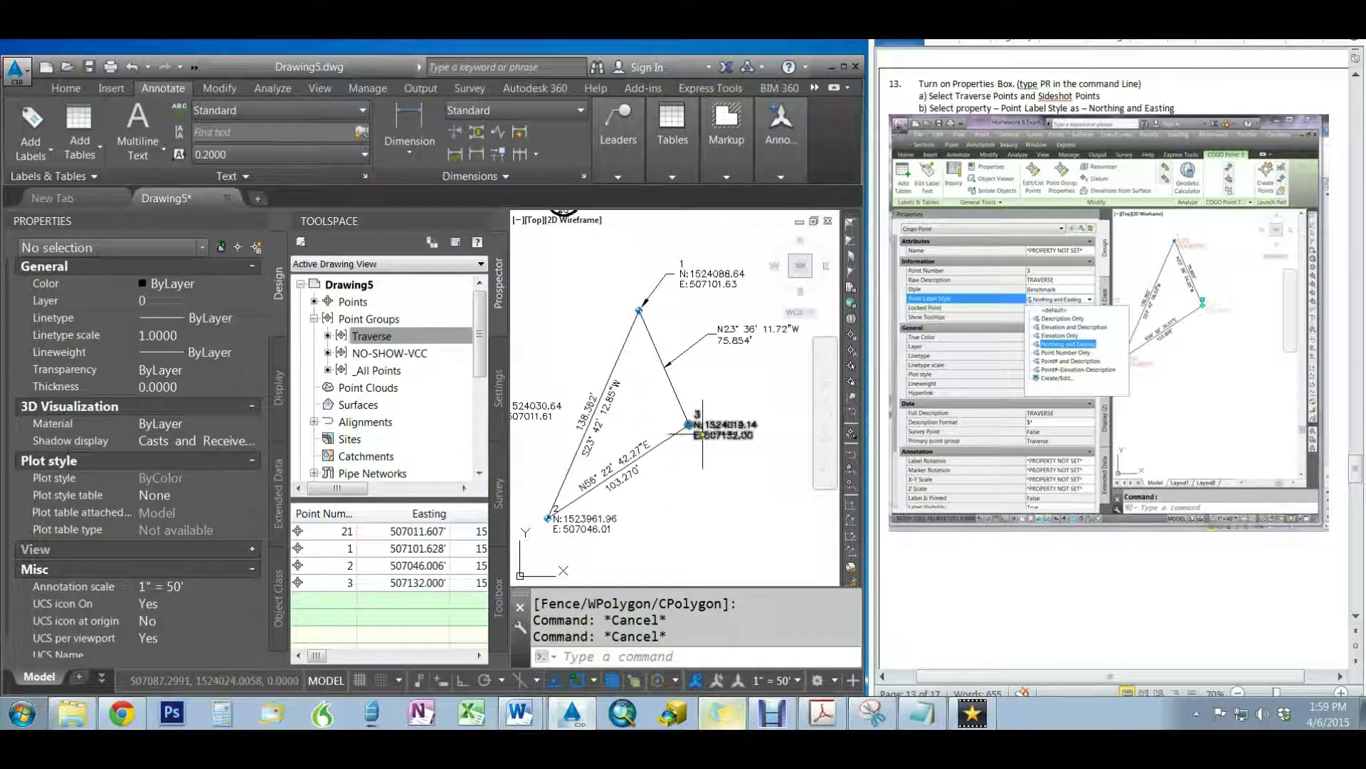
Draw a line from traverse point 2 to side shot point 21, following the Traverse Sketch in instruction 14
middle_click_drag(701, 422, 734, 431)
scroll(1096, 506, "down", 10)
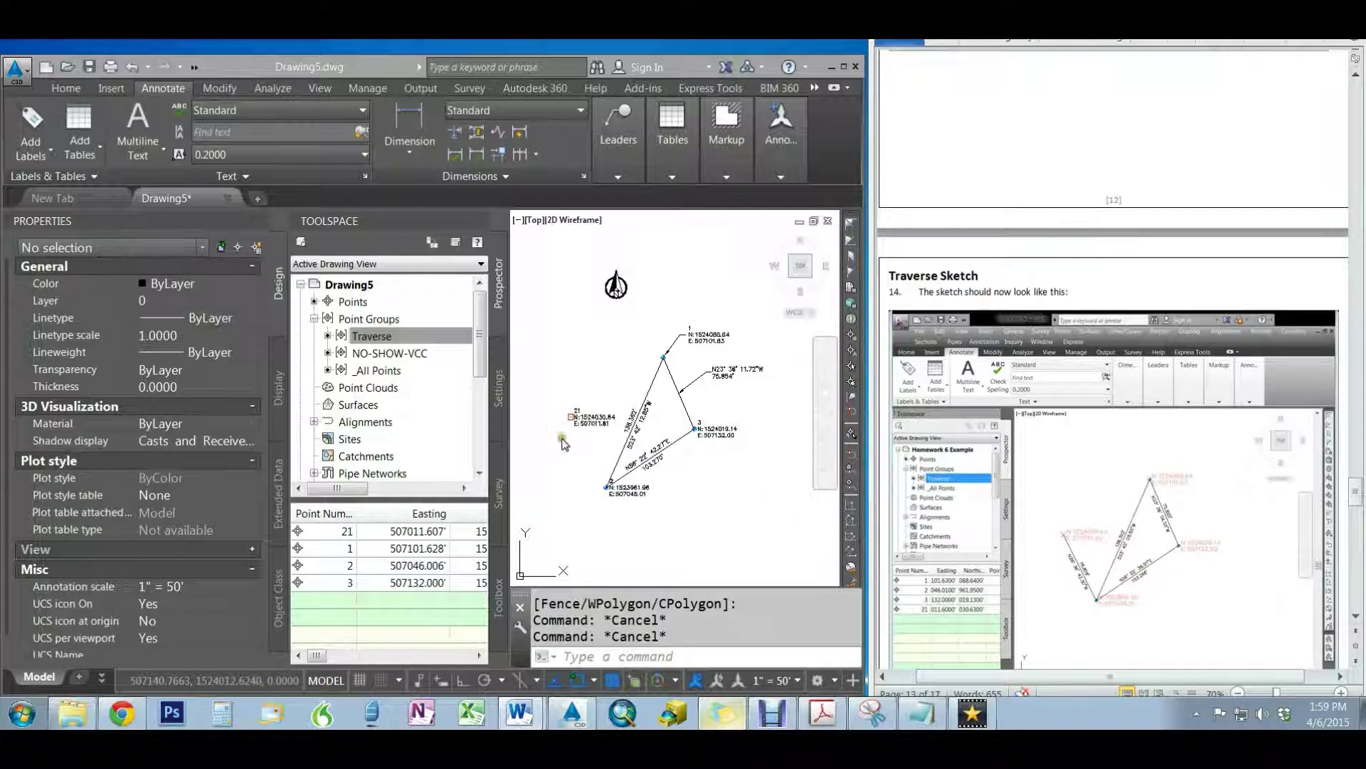
scroll(566, 444, "up", 3)
scroll(573, 456, "down", 3)
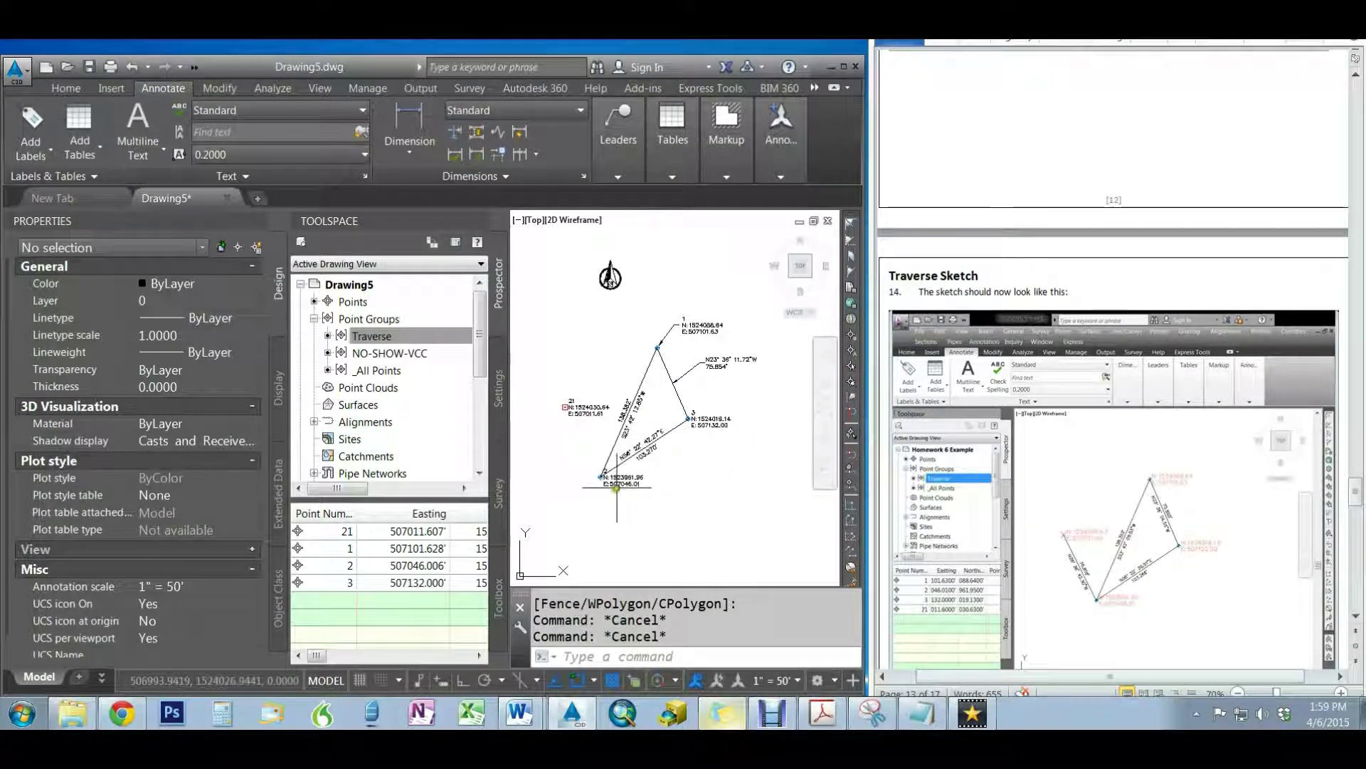
type("l")
key("Return")
left_click(601, 481)
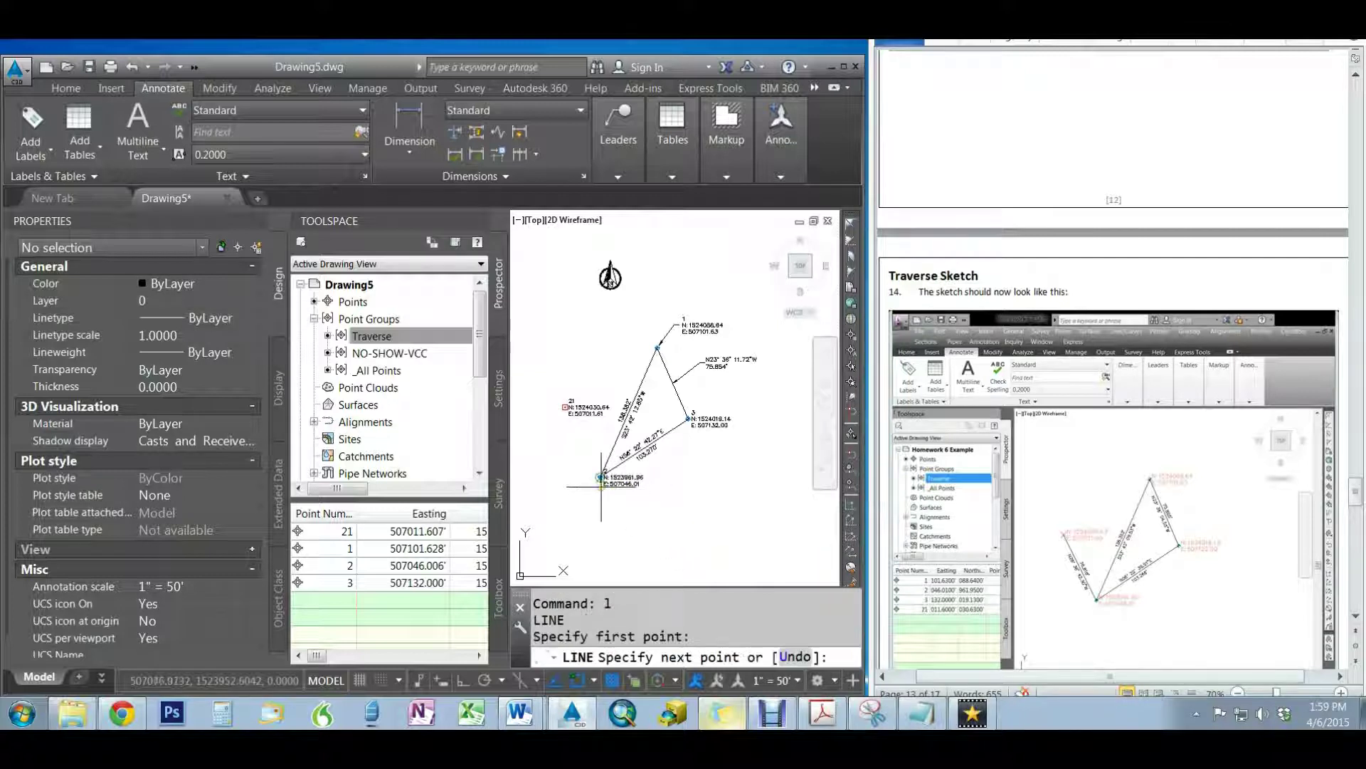
left_click(566, 409)
key("Escape")
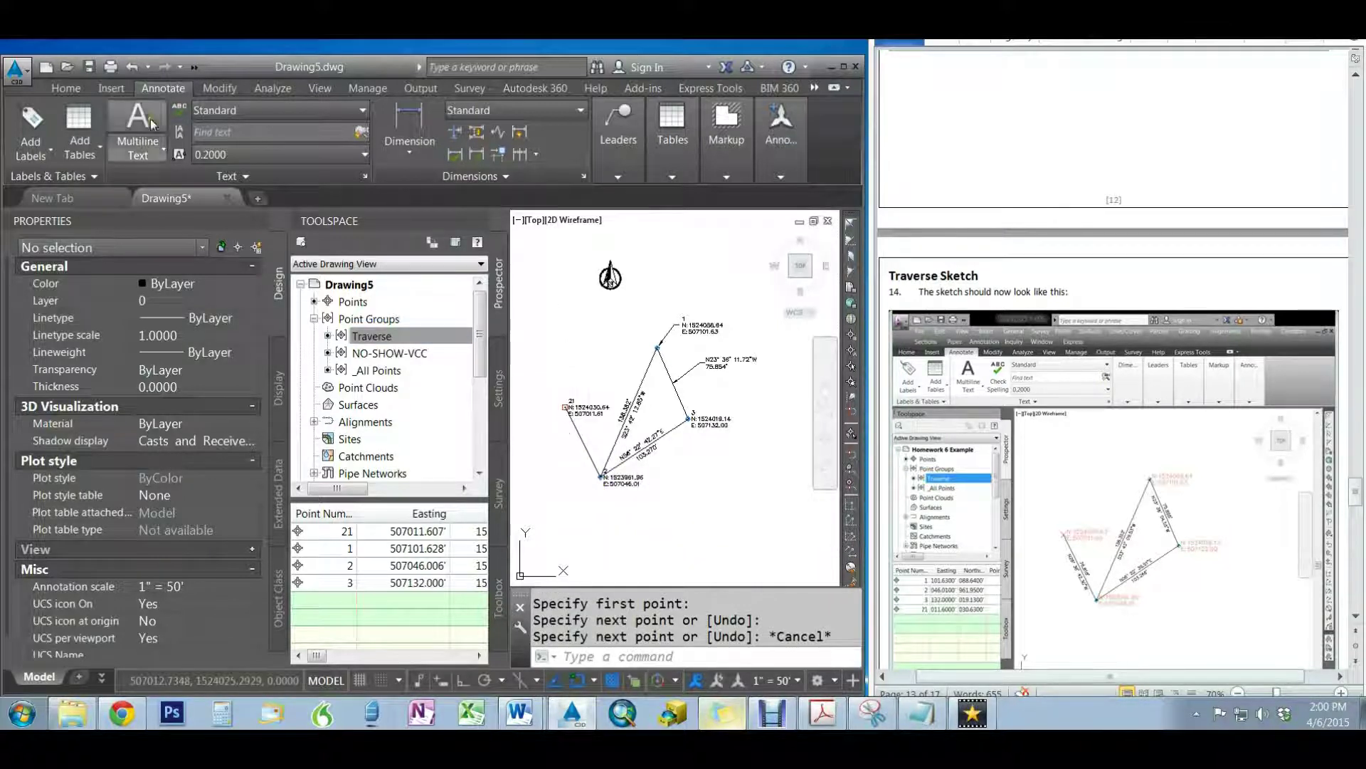
Set up Add Labels for Line and Curve features with the Multiple Segment label type and the Bearing over Distance line label style
left_click(31, 121)
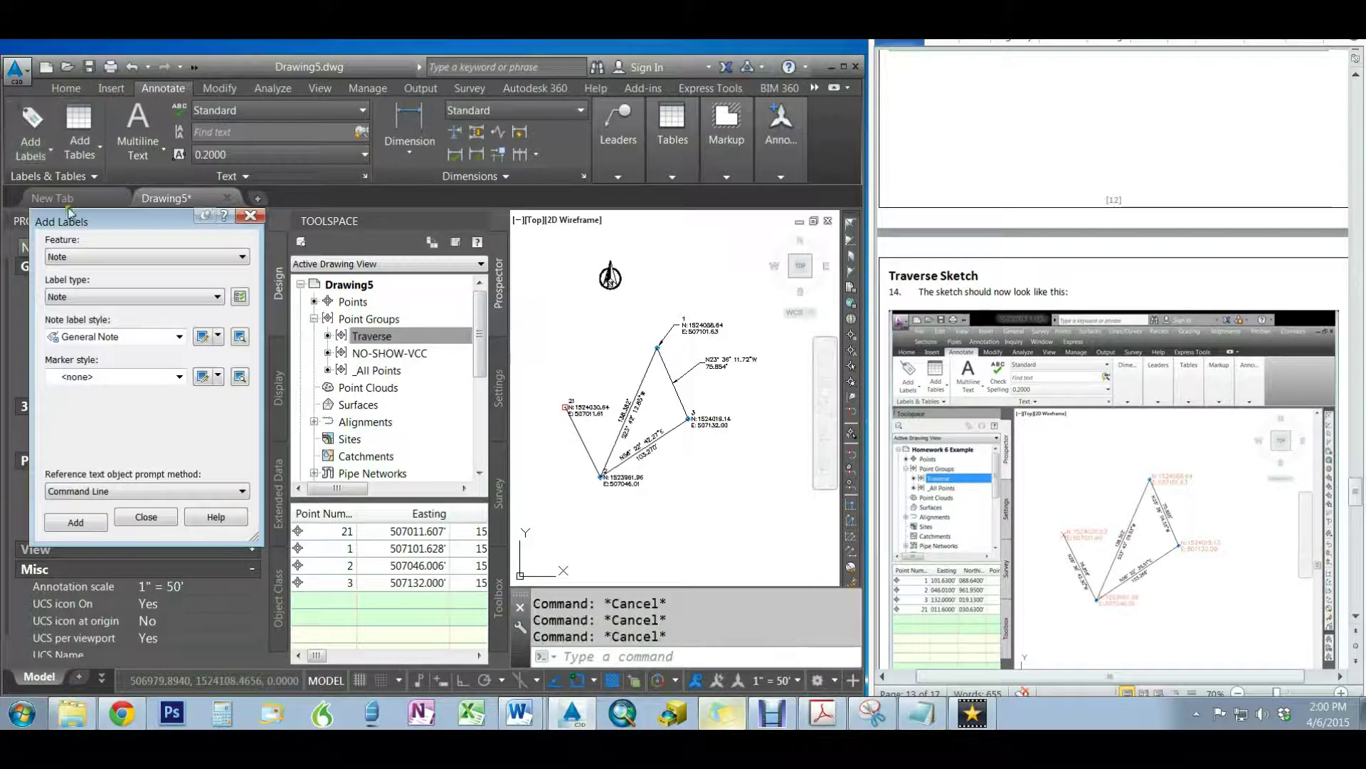
left_click(81, 257)
left_click(84, 283)
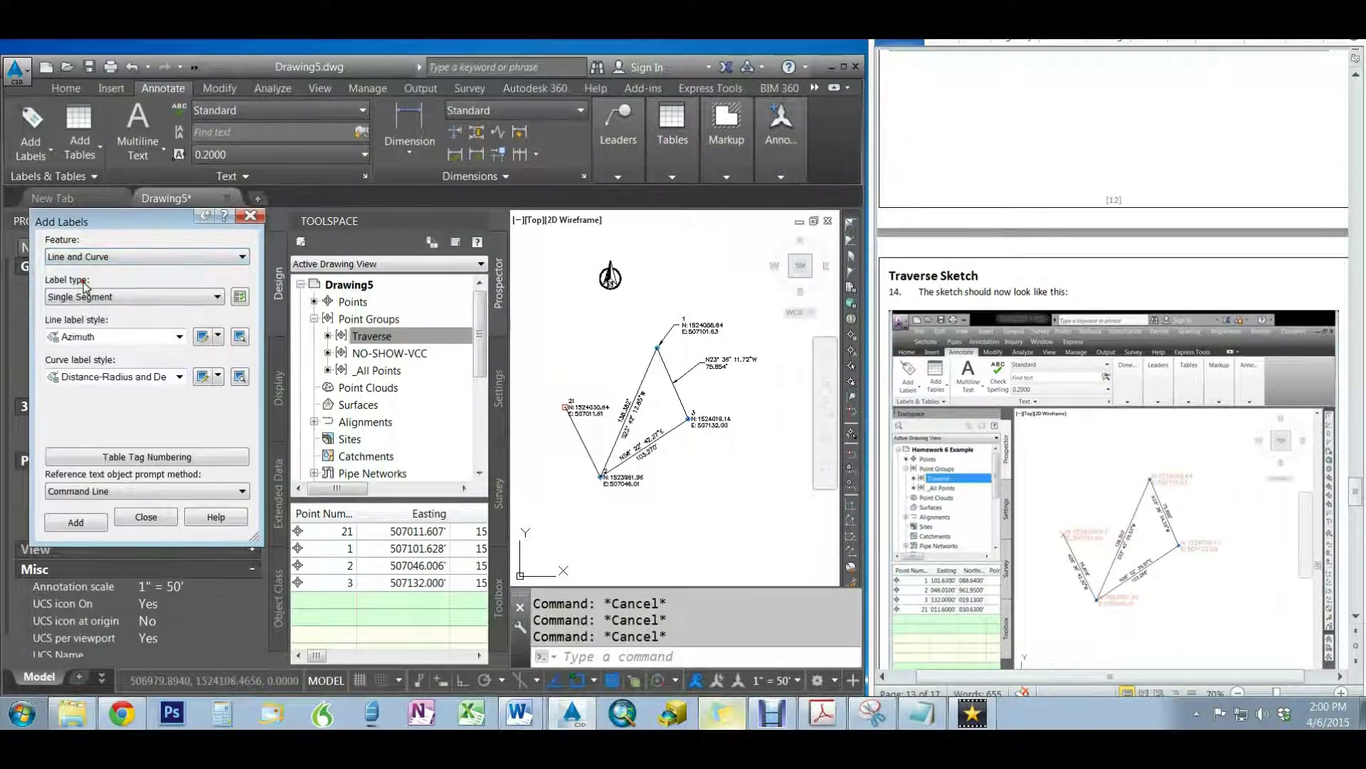
left_click(113, 297)
left_click(116, 313)
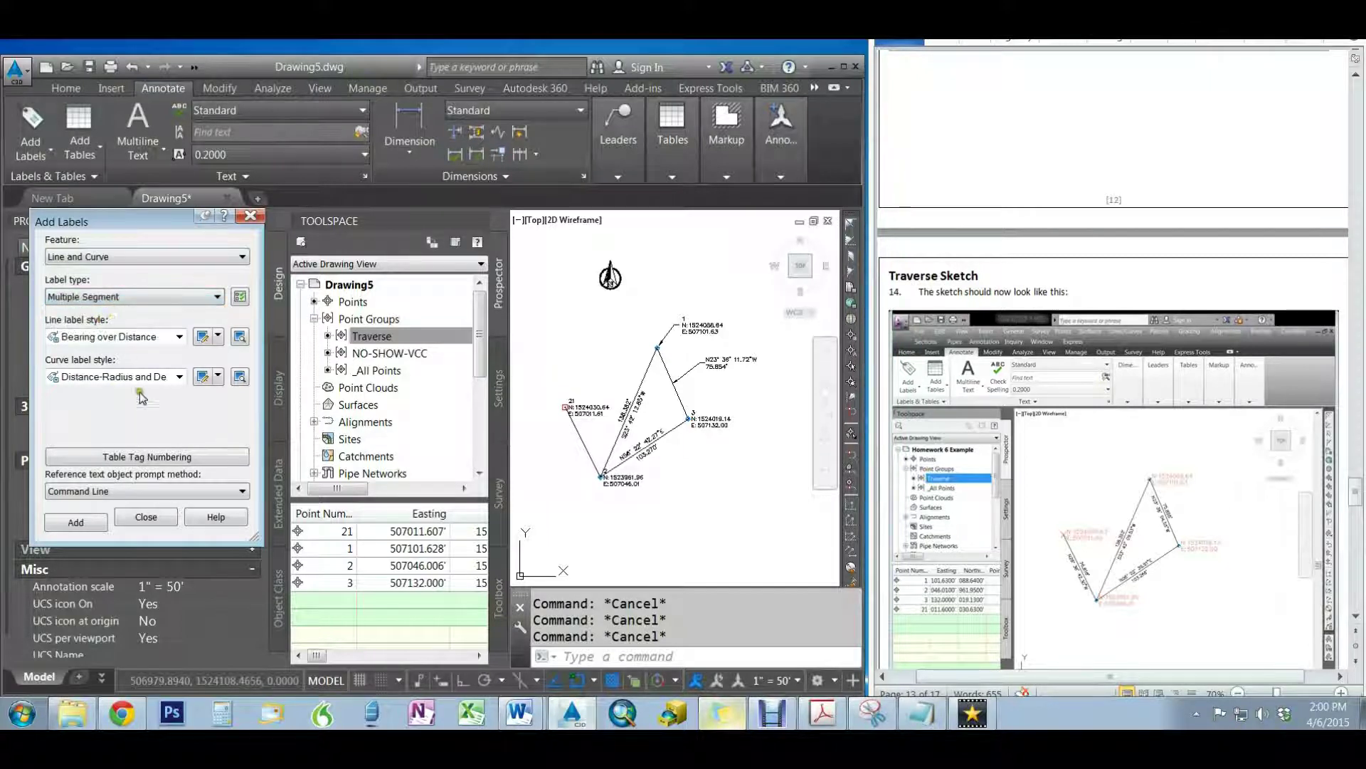
left_click(78, 338)
left_click(78, 337)
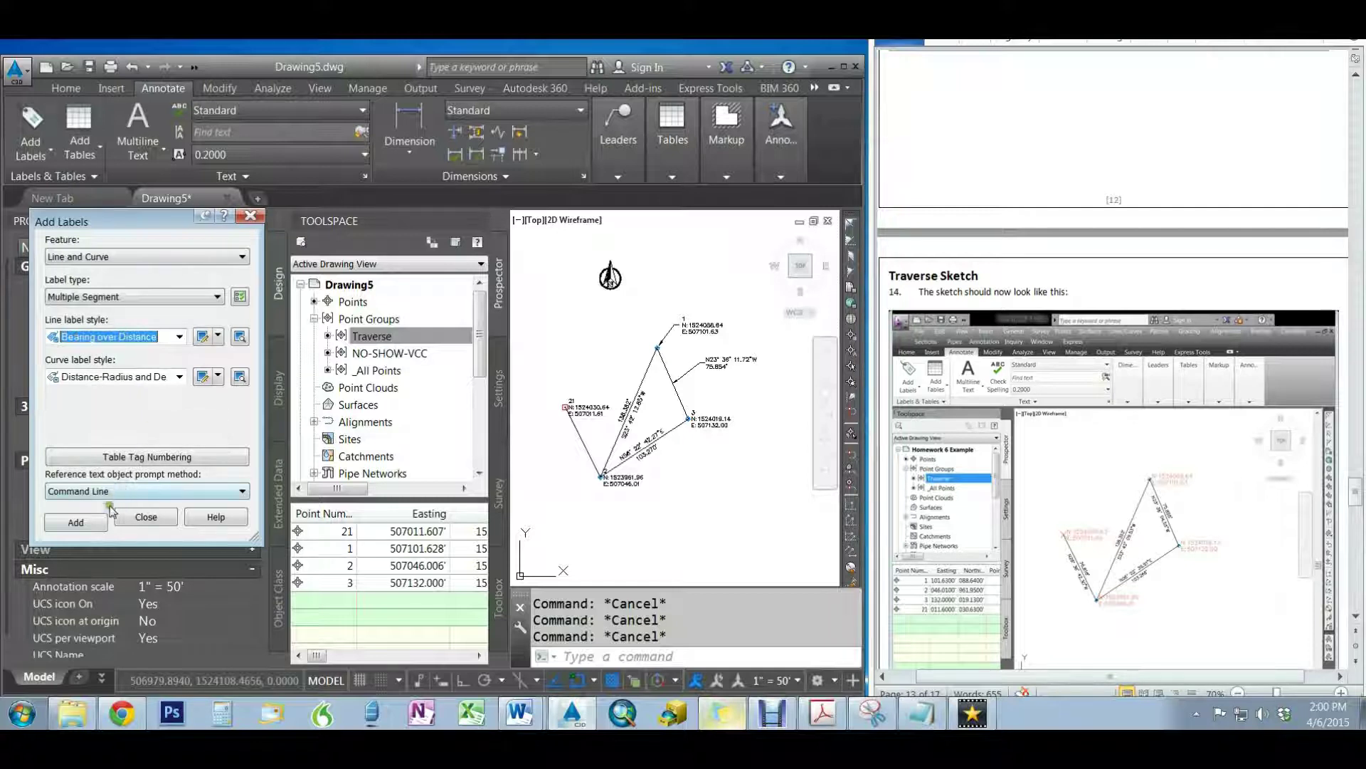
Add a multiple-segment label in the Bearing over Distance style to the line between points 21 and 2
left_click(75, 522)
left_click(587, 447)
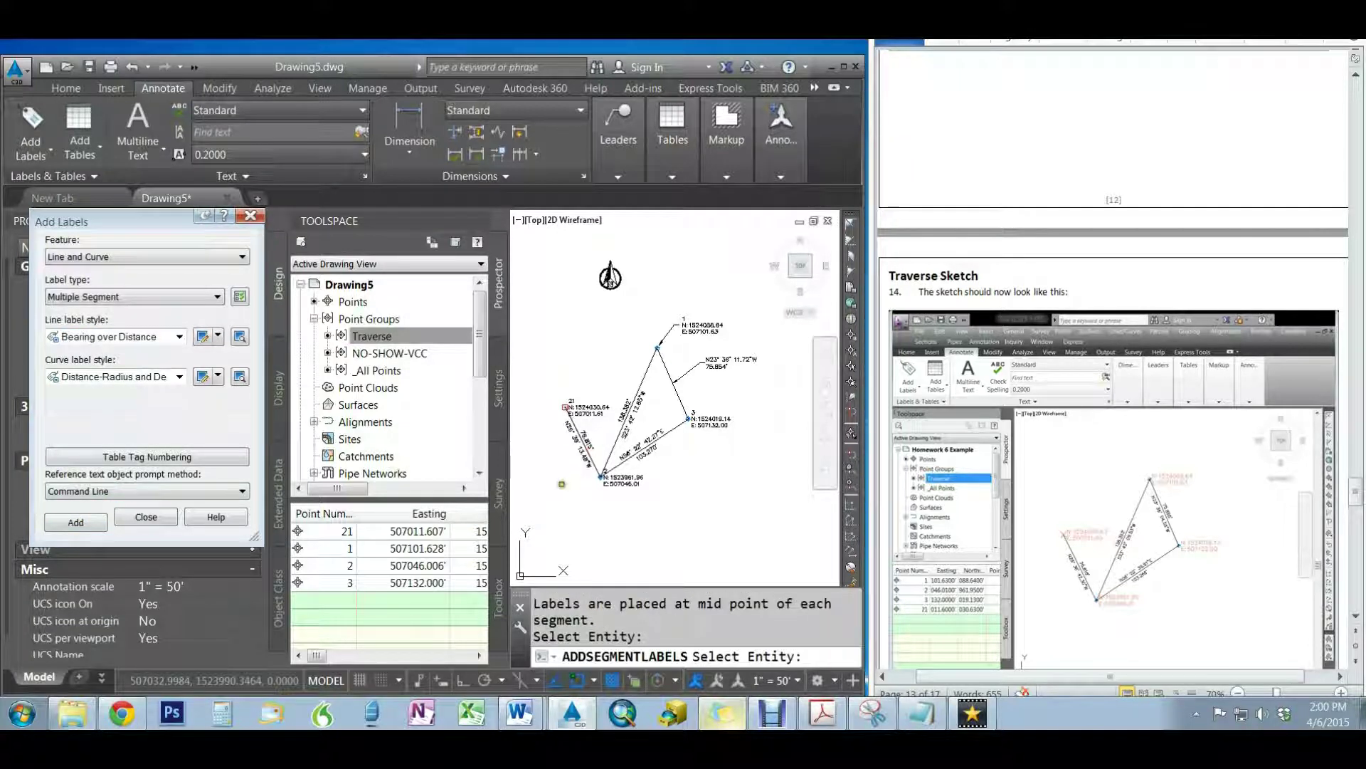
key("Escape")
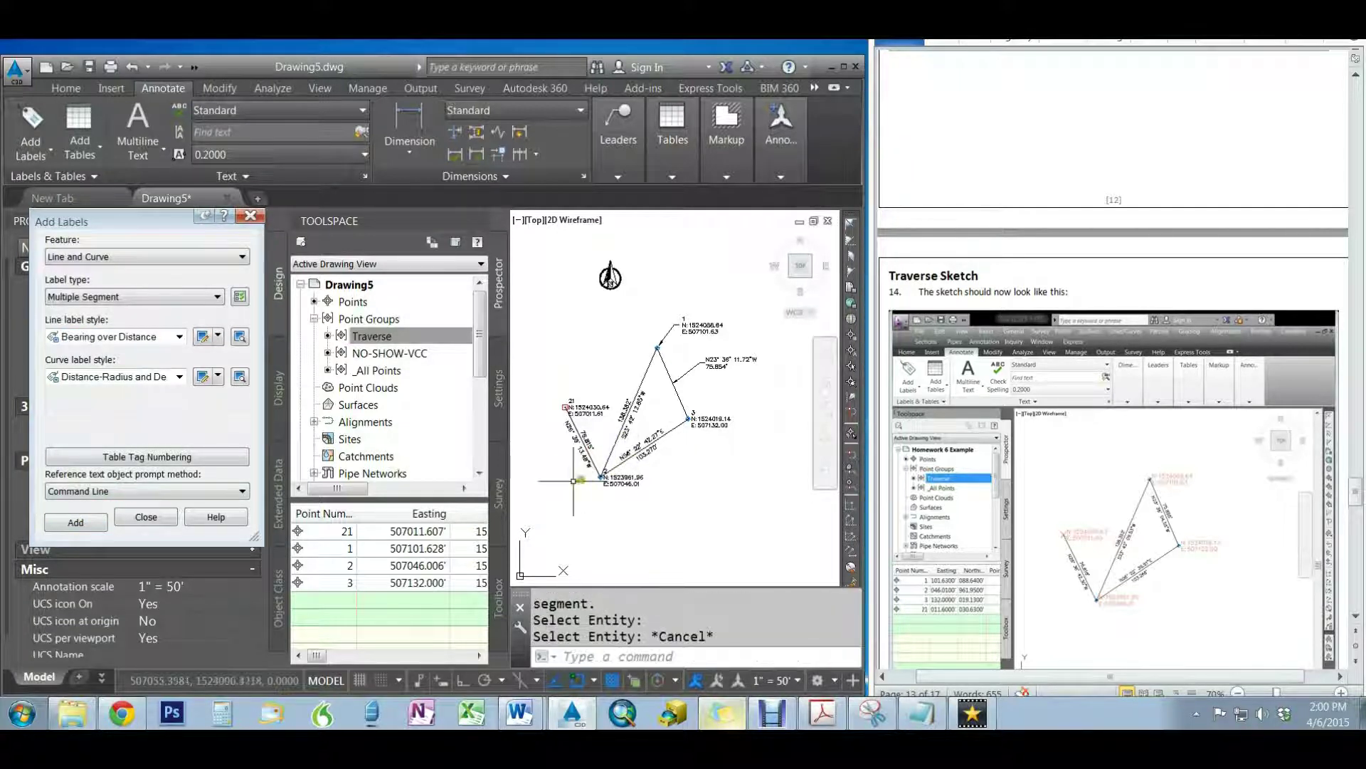
Set the point label style of point 3 to PNEZD
left_click(580, 408)
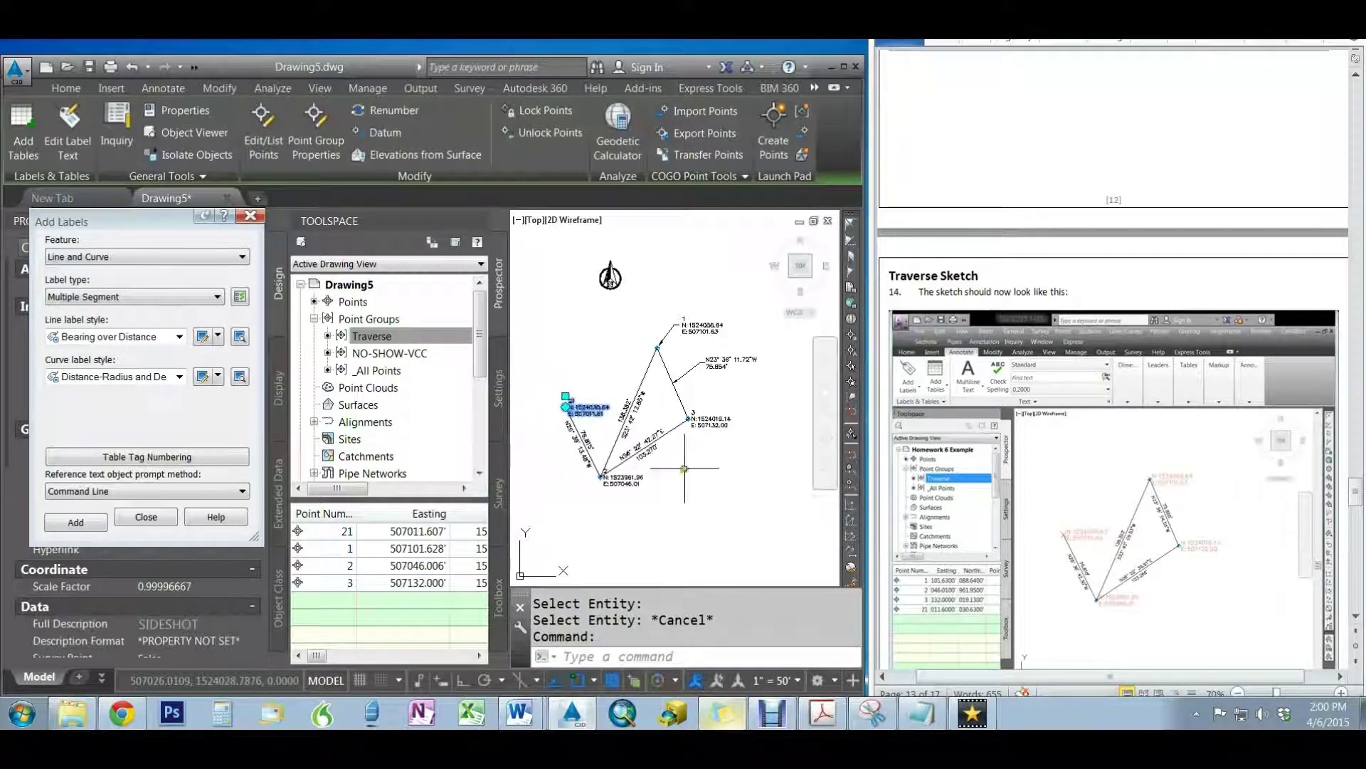
left_click(709, 427)
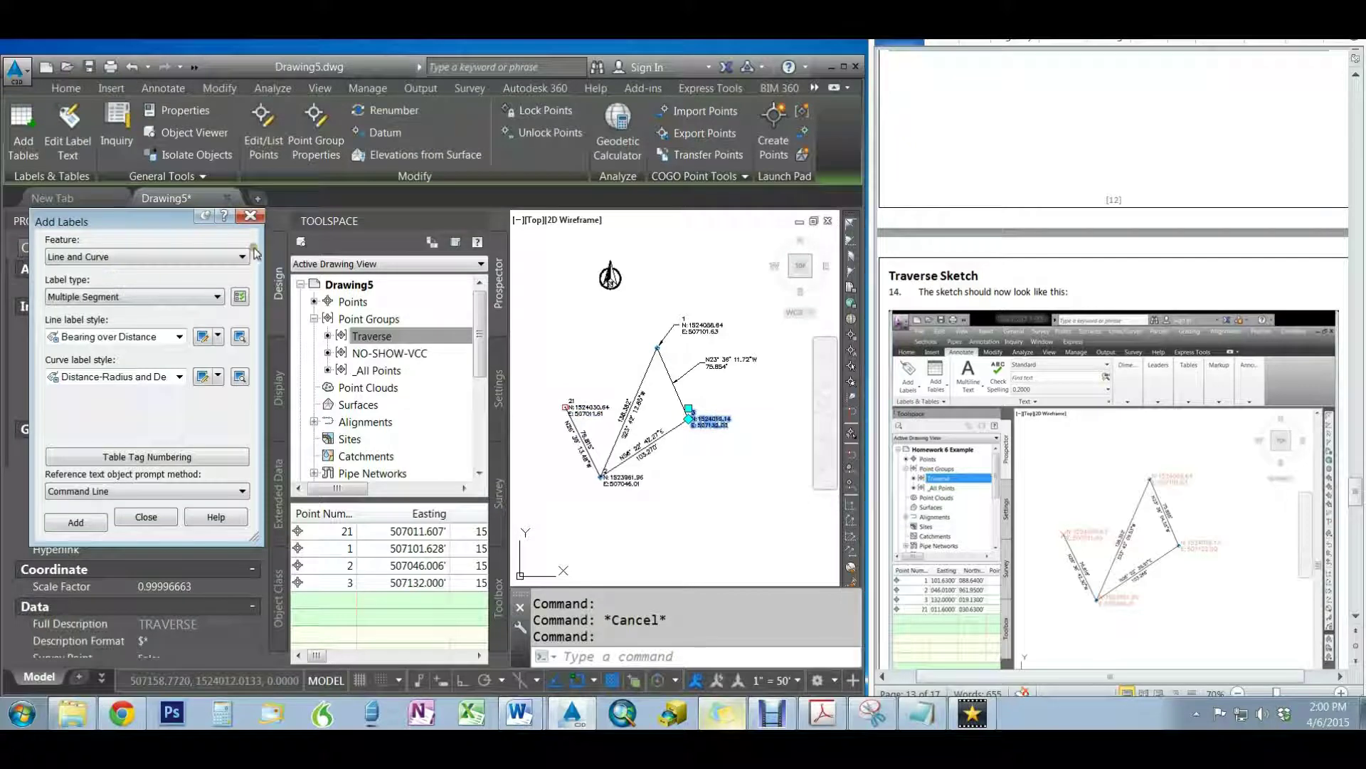
left_click(444, 437)
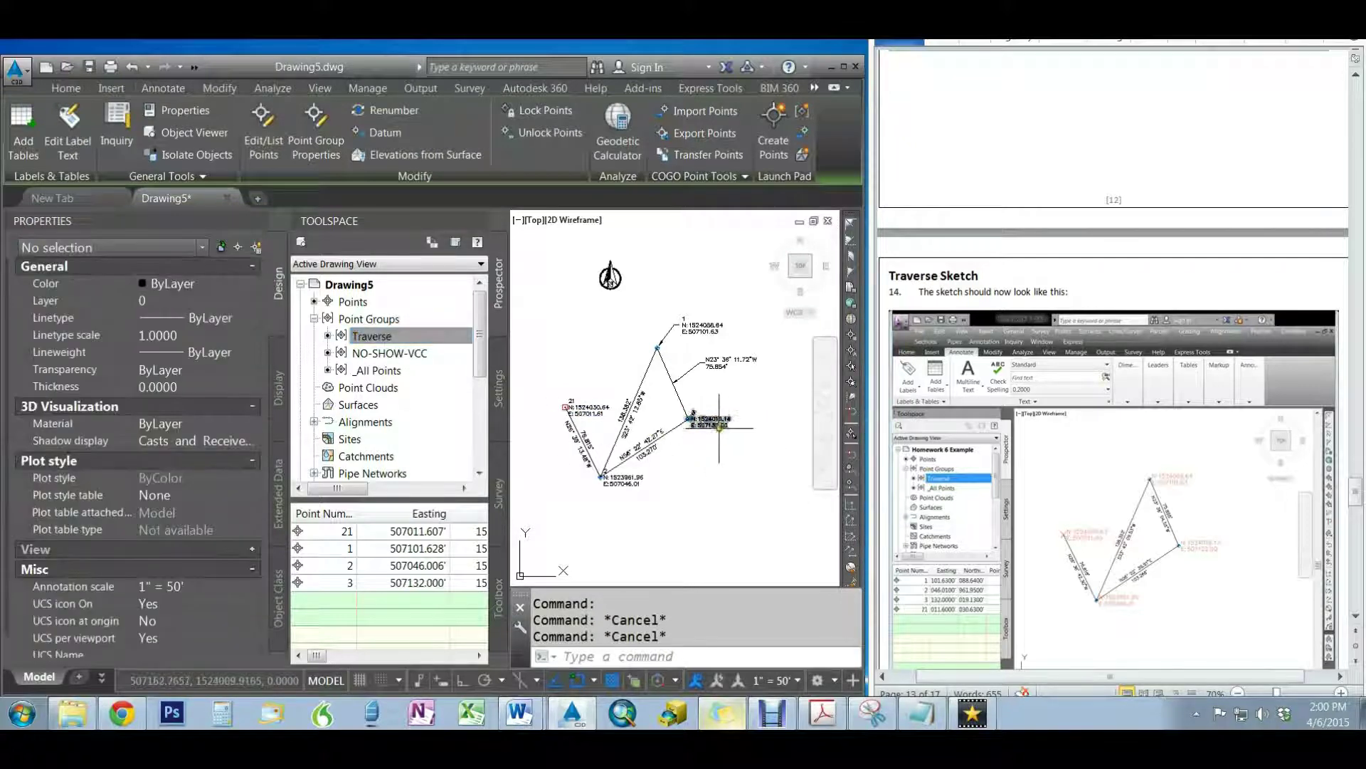
left_click(213, 375)
left_click(235, 376)
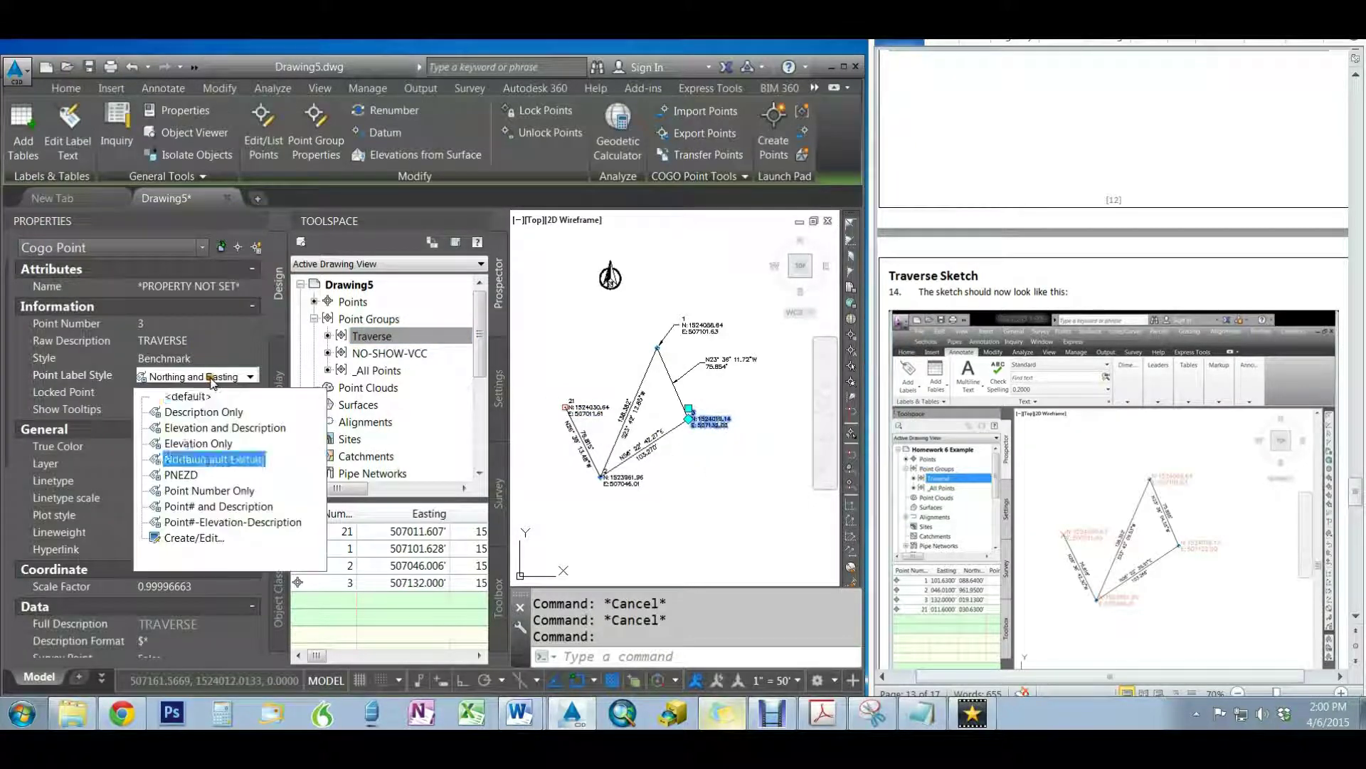
left_click(181, 474)
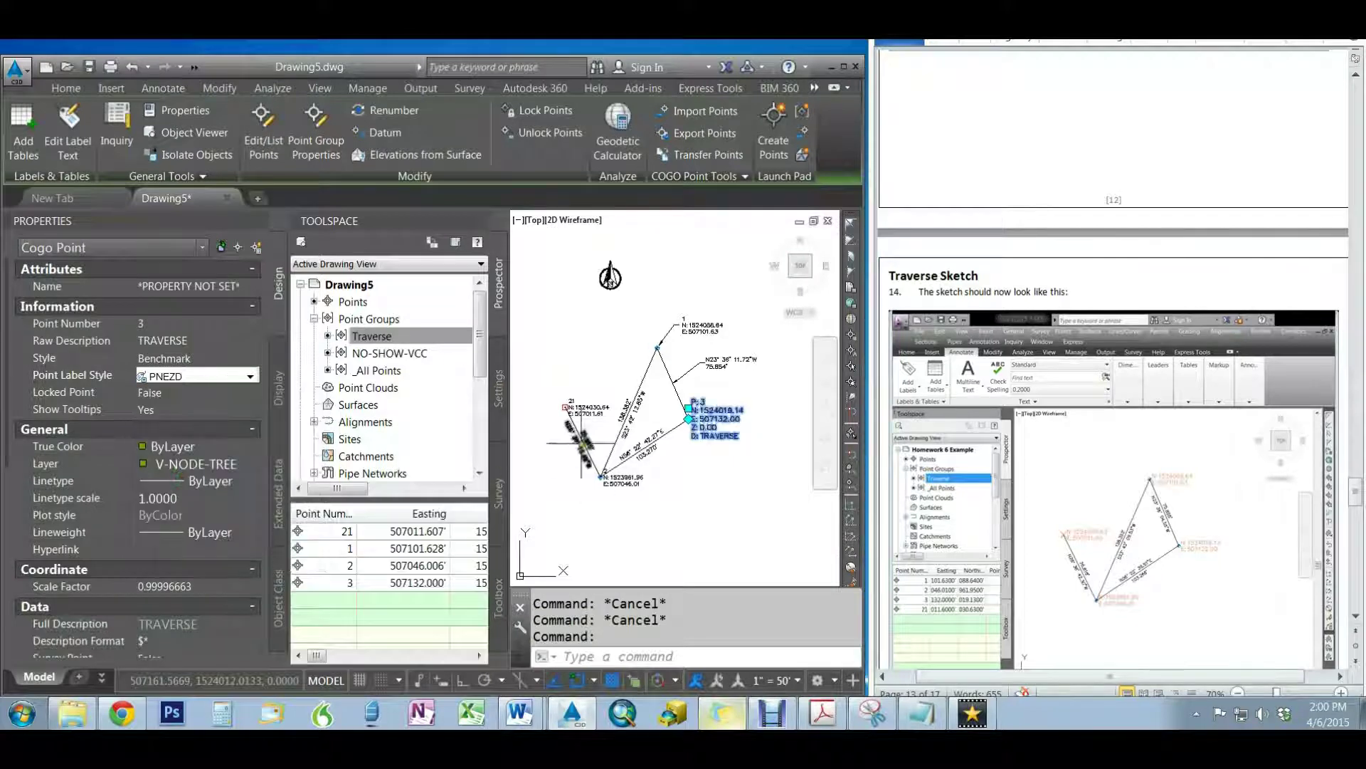
key("Escape")
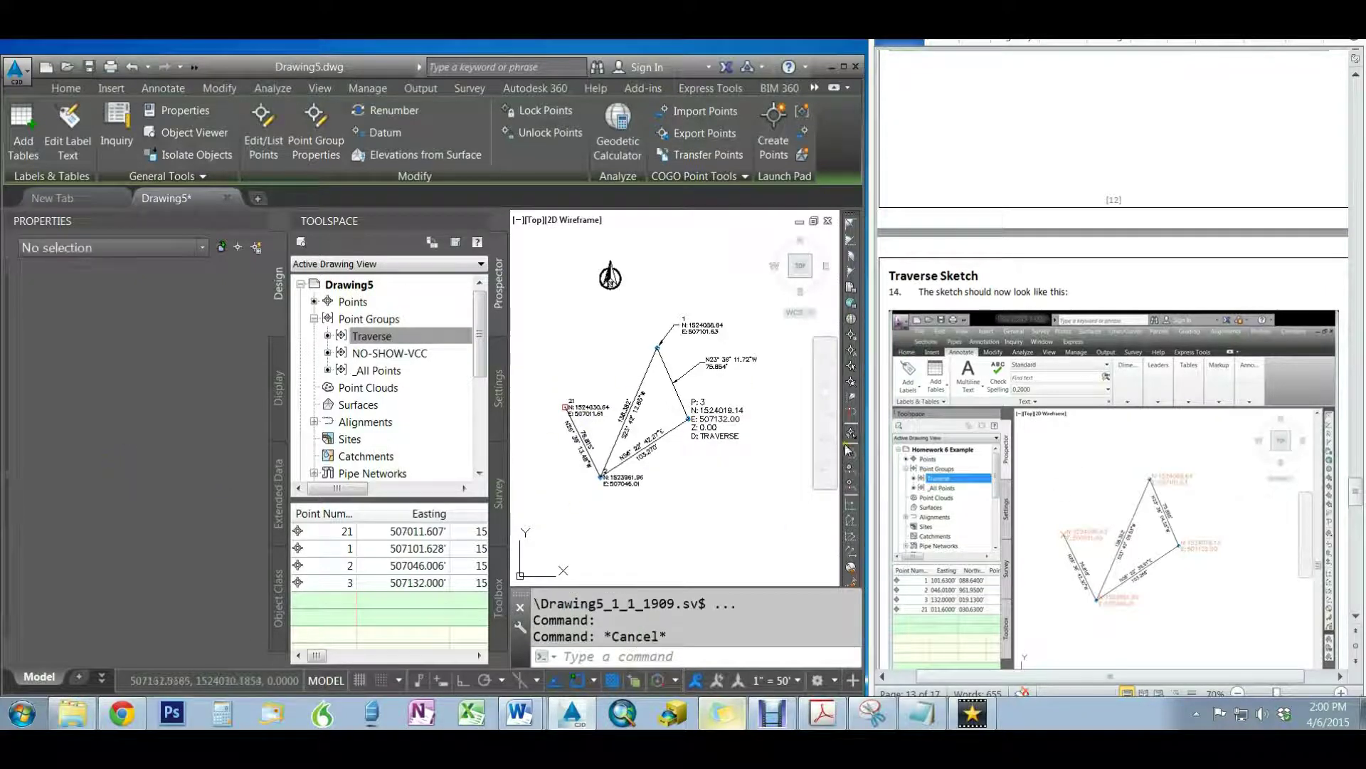
left_click(713, 414)
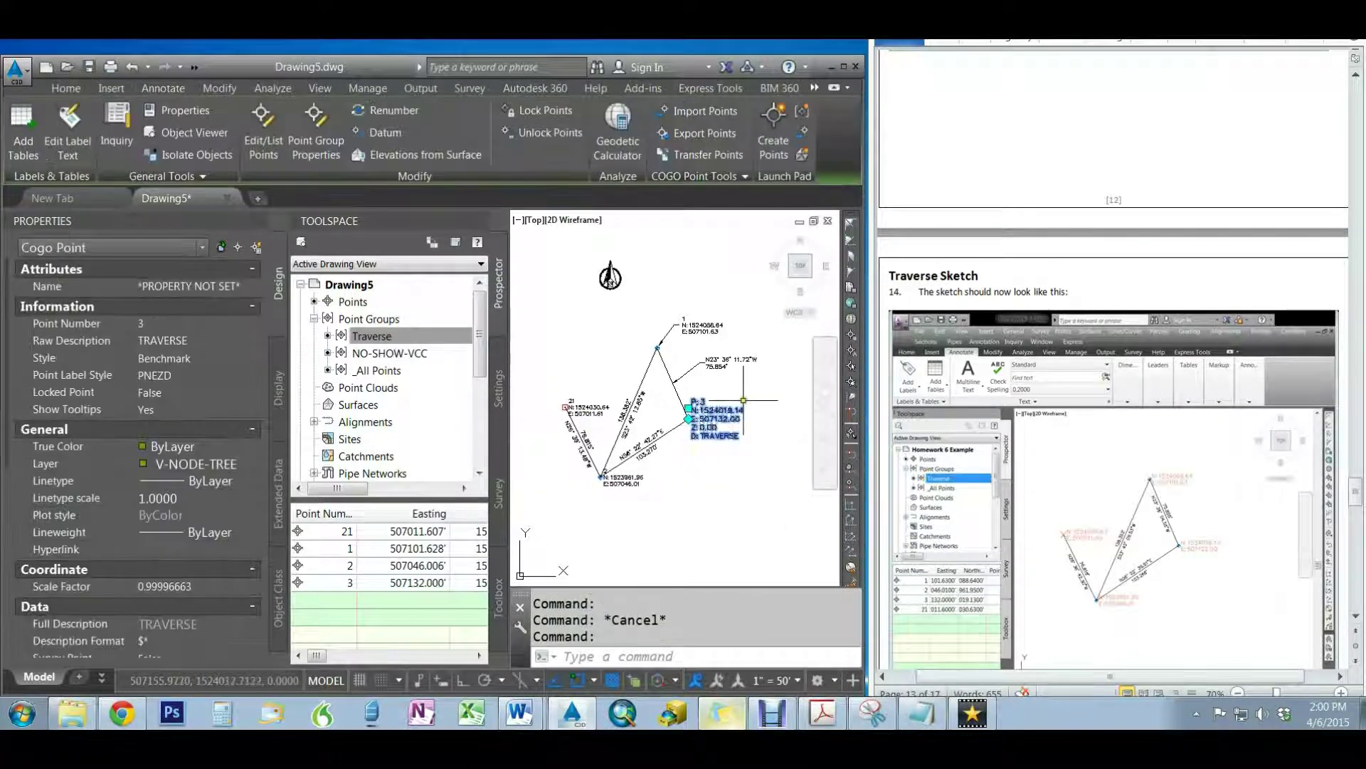
key("Escape")
left_click(710, 419)
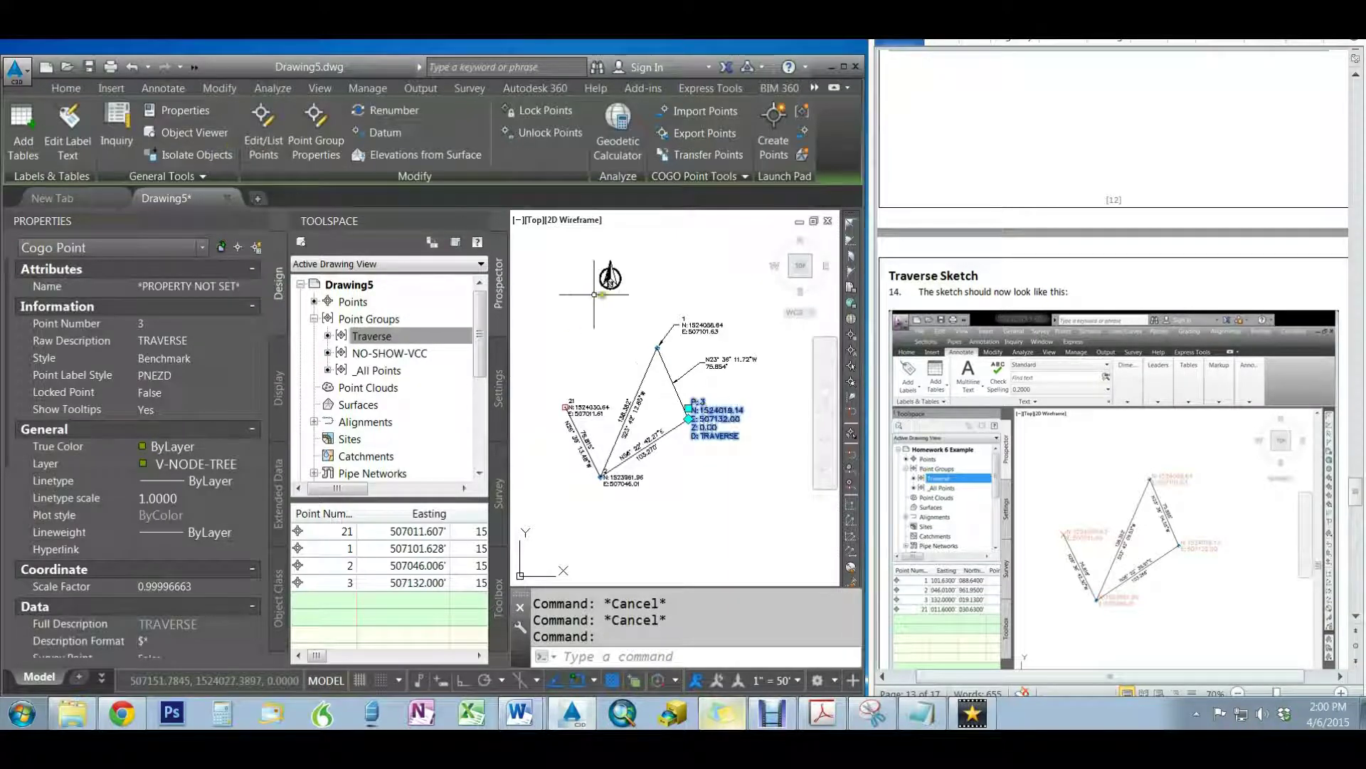
right_click(690, 417)
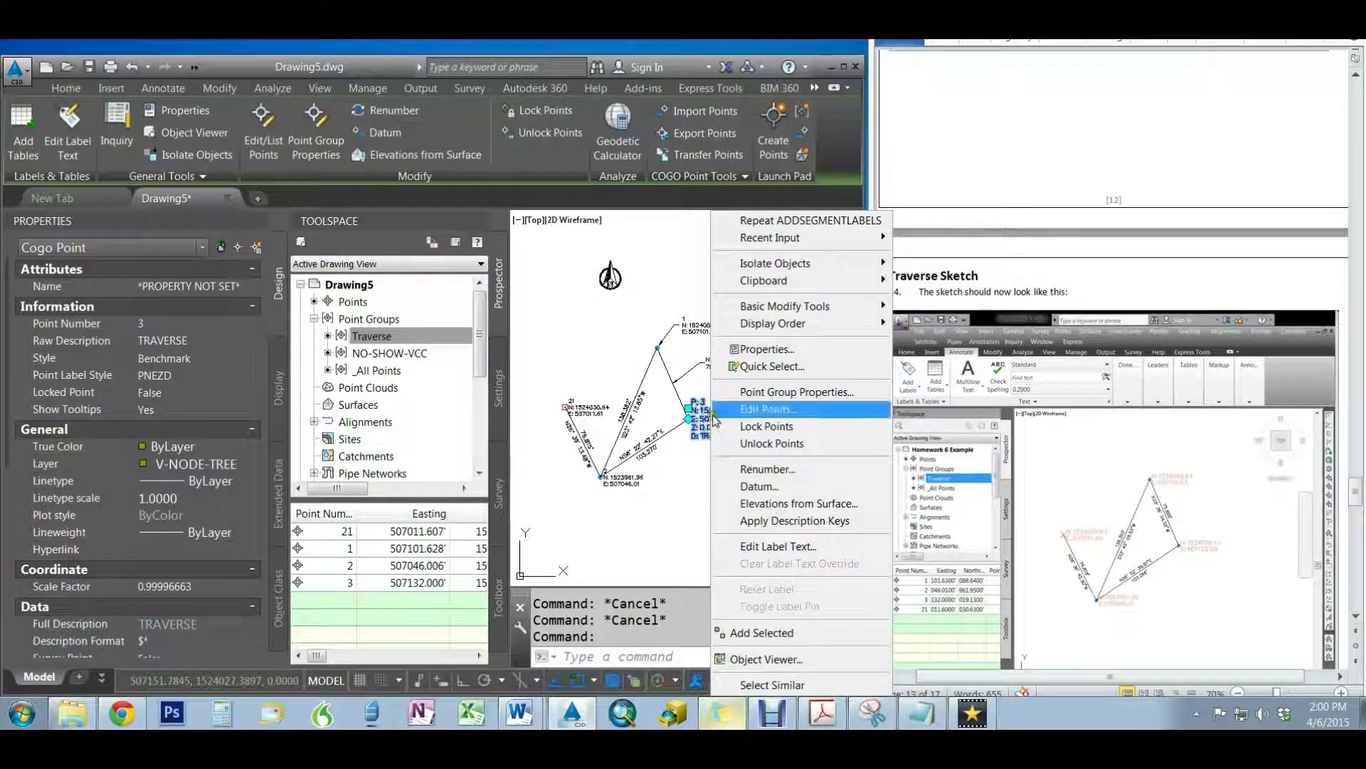
key("Escape")
scroll(706, 435, "up", 2)
scroll(706, 435, "up", 2)
left_click(701, 387)
left_click(686, 421)
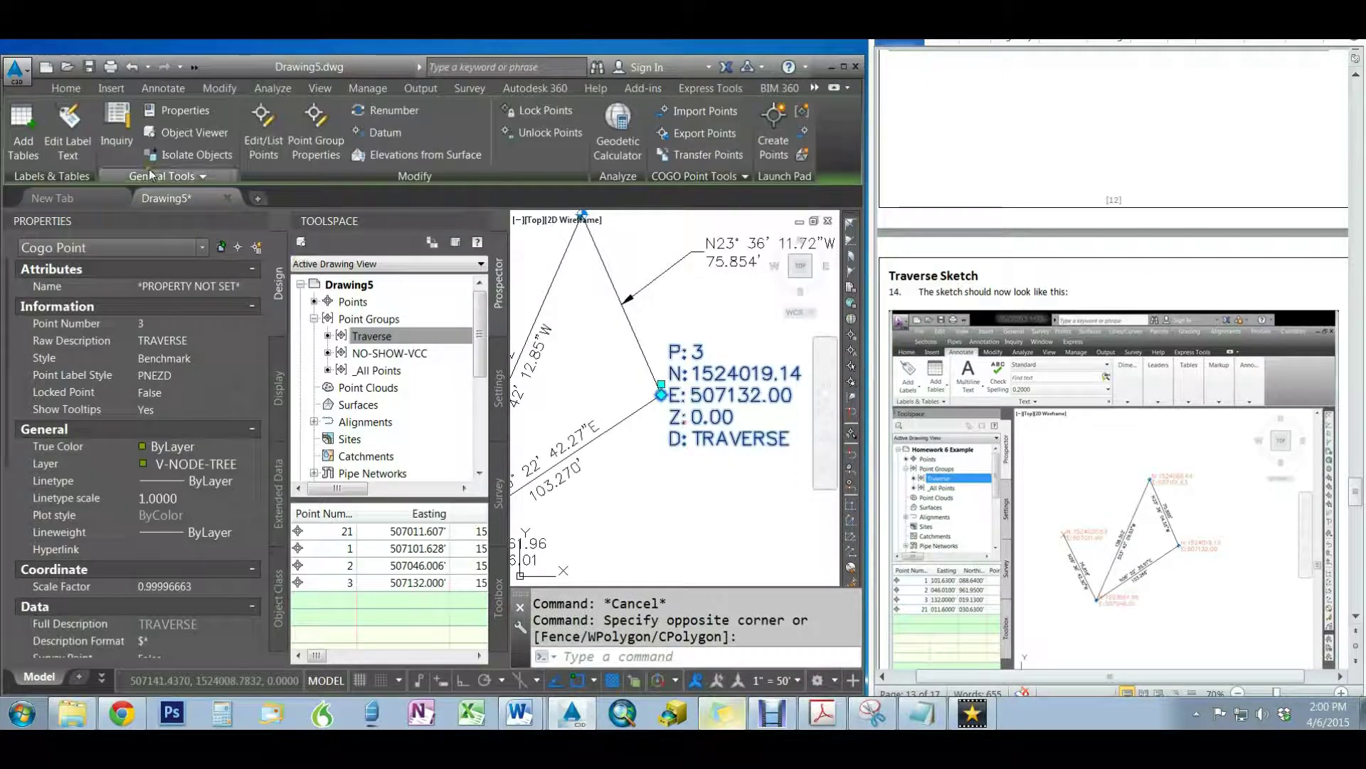
left_click(164, 90)
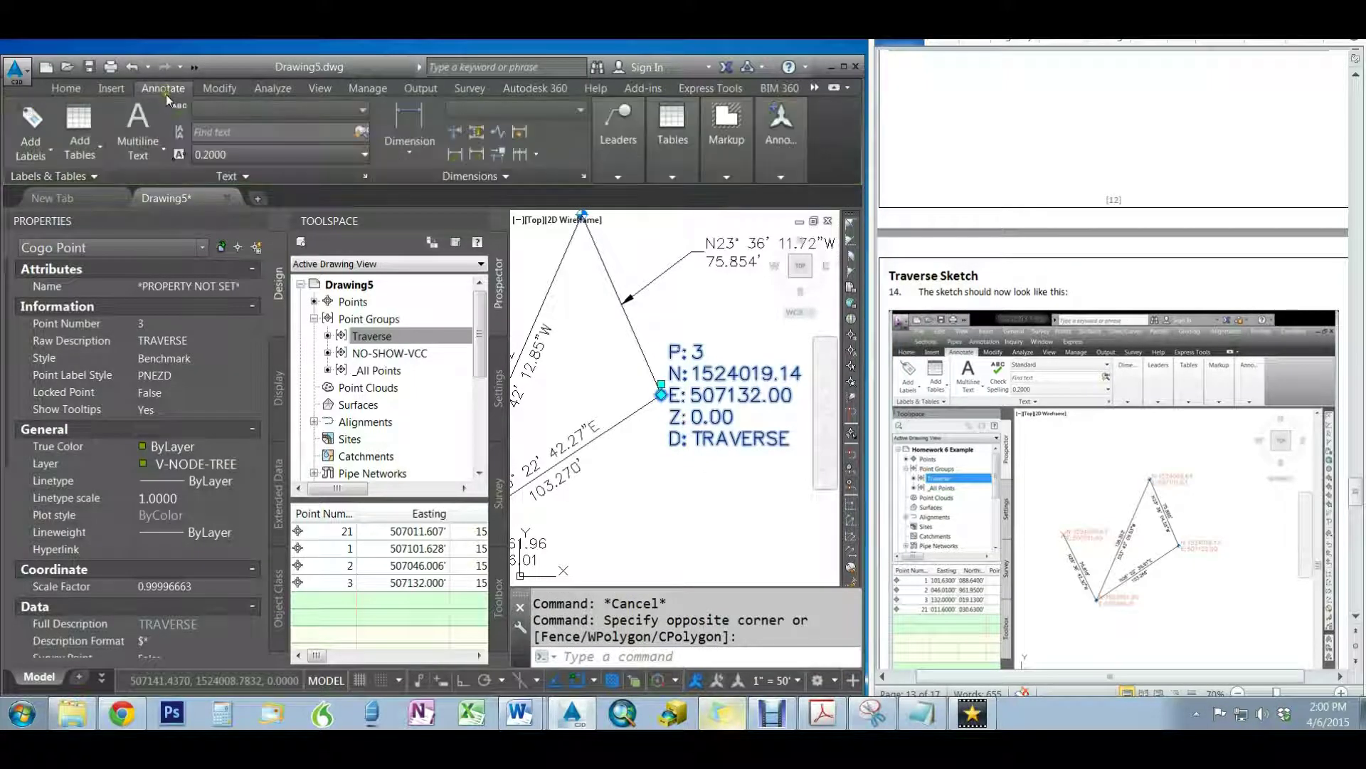
key("Escape")
left_click(724, 376)
left_click(701, 363)
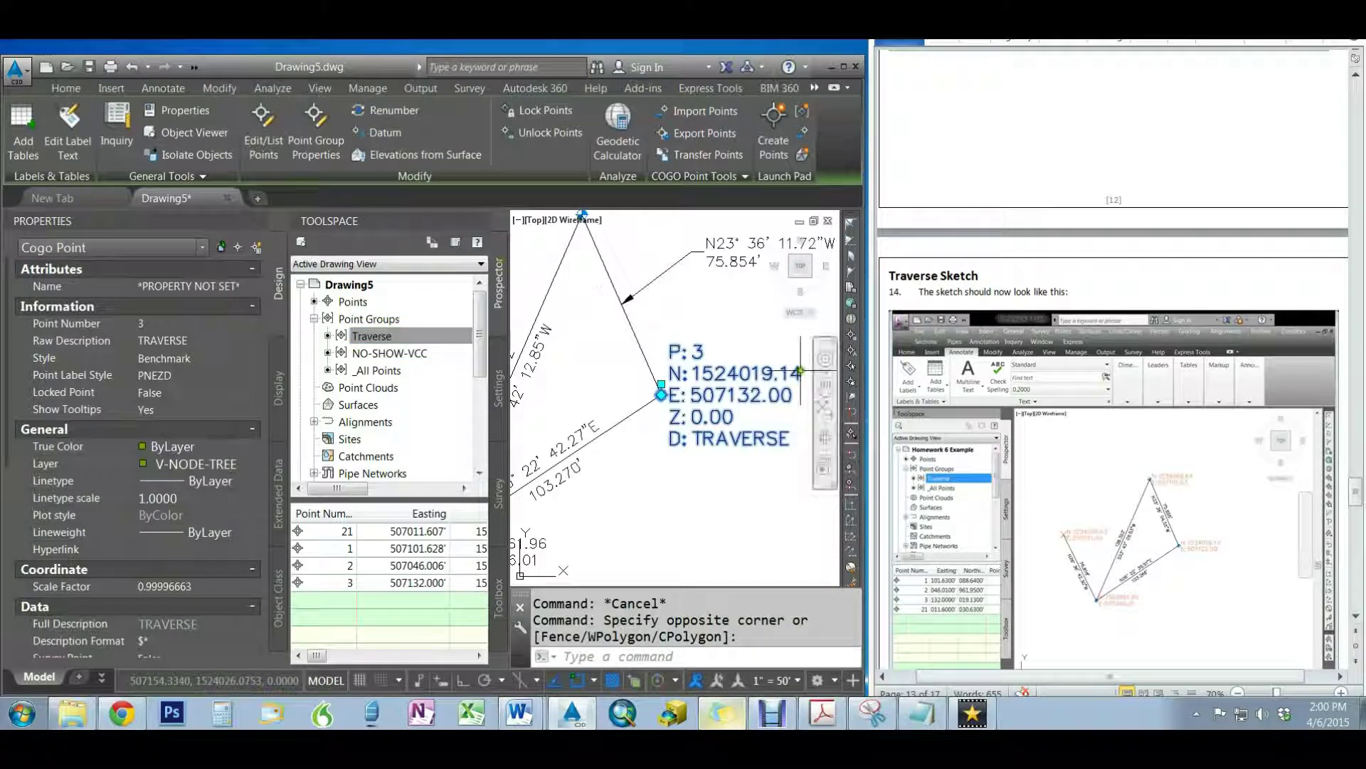
key("Escape")
Open the create/edit choice for point 3's label style and accept PNEZD without editing it
left_click(691, 356)
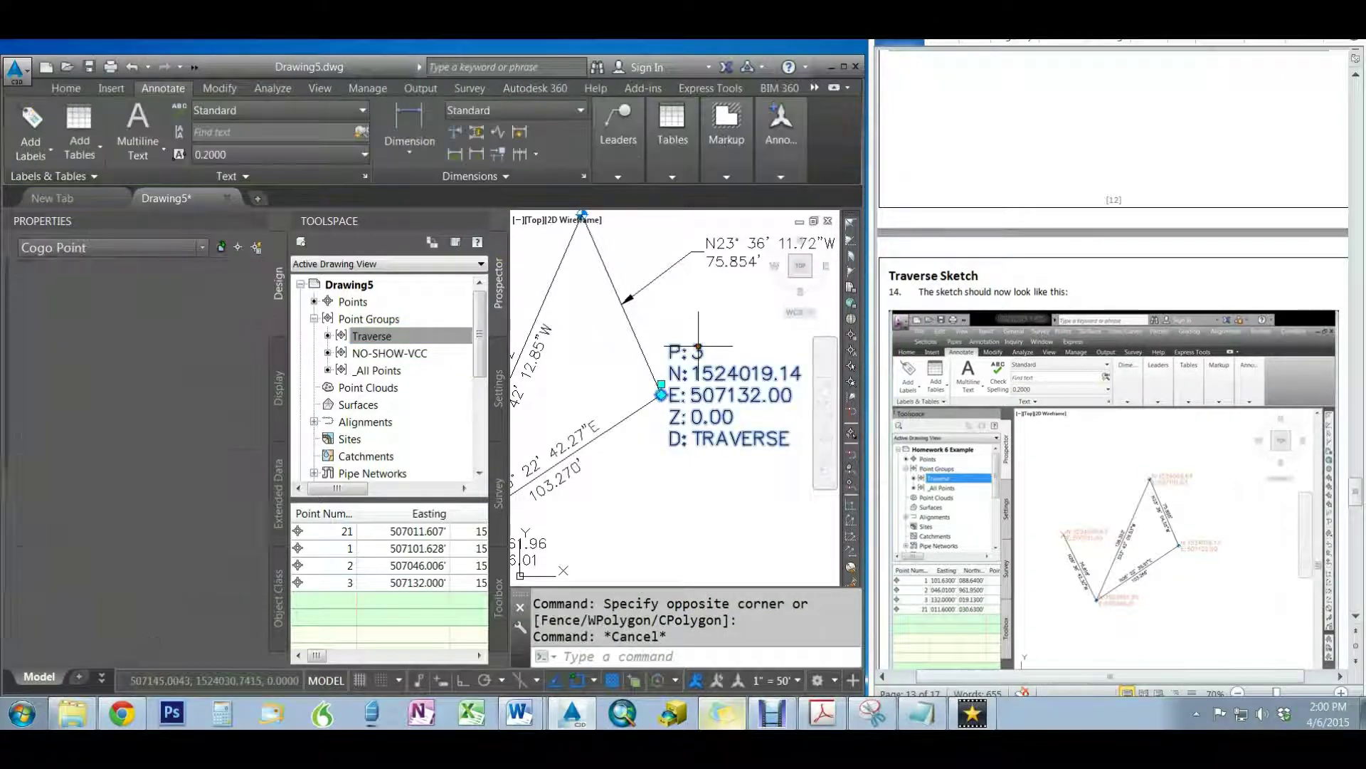
left_click(213, 376)
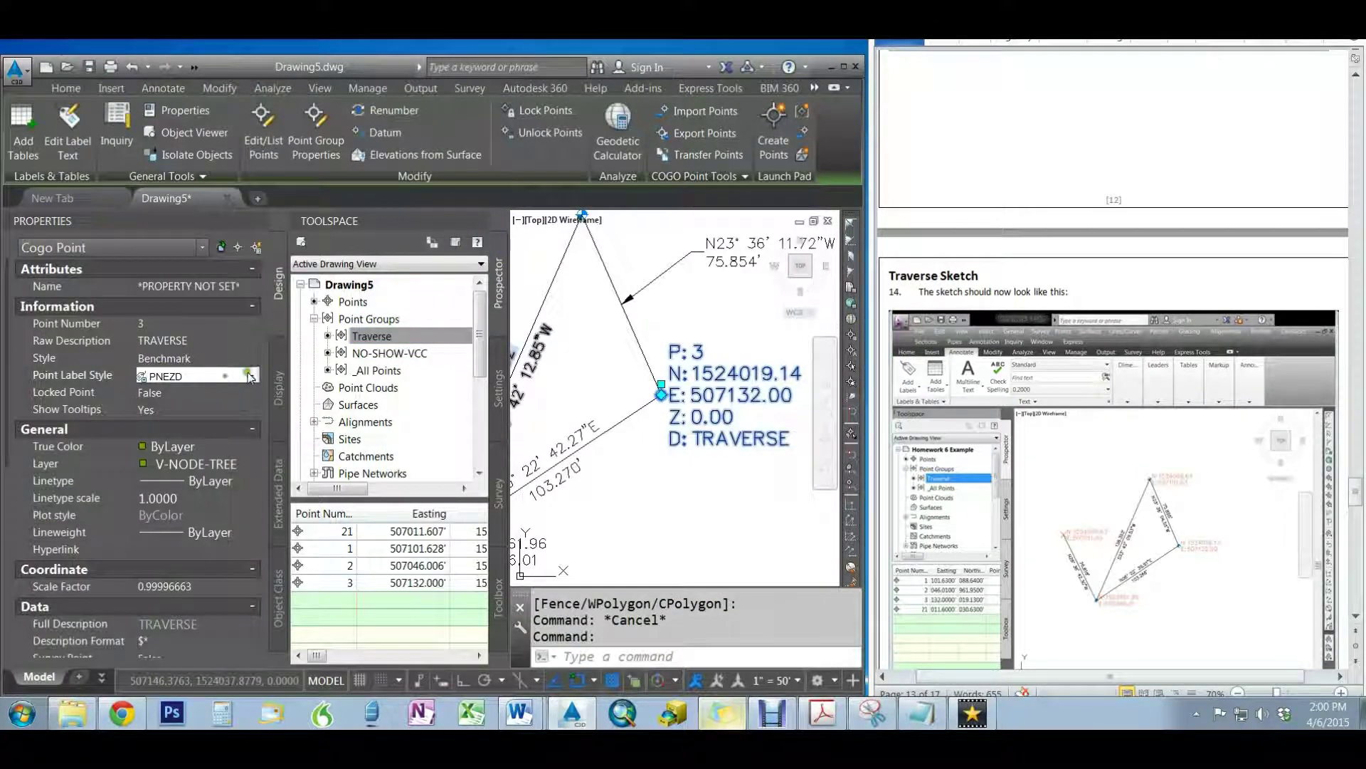
left_click(251, 375)
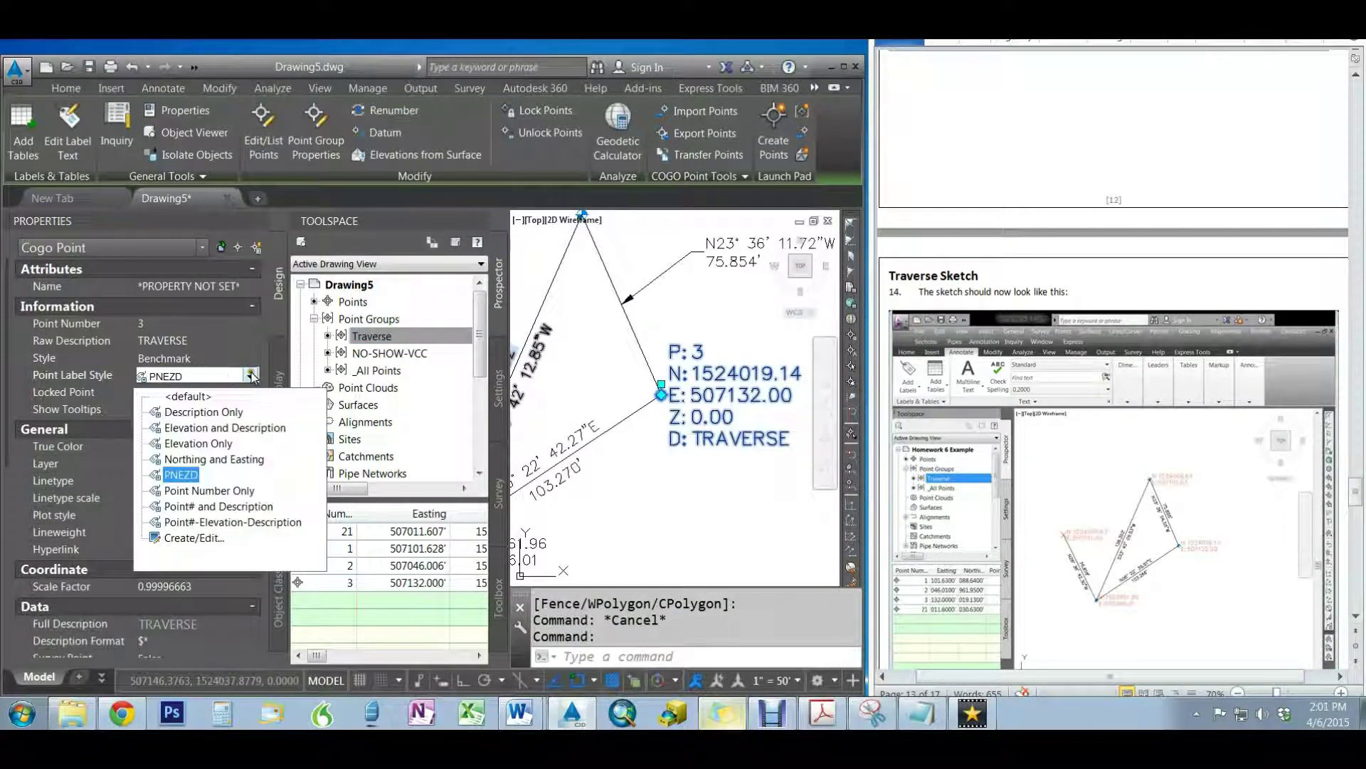
left_click(192, 538)
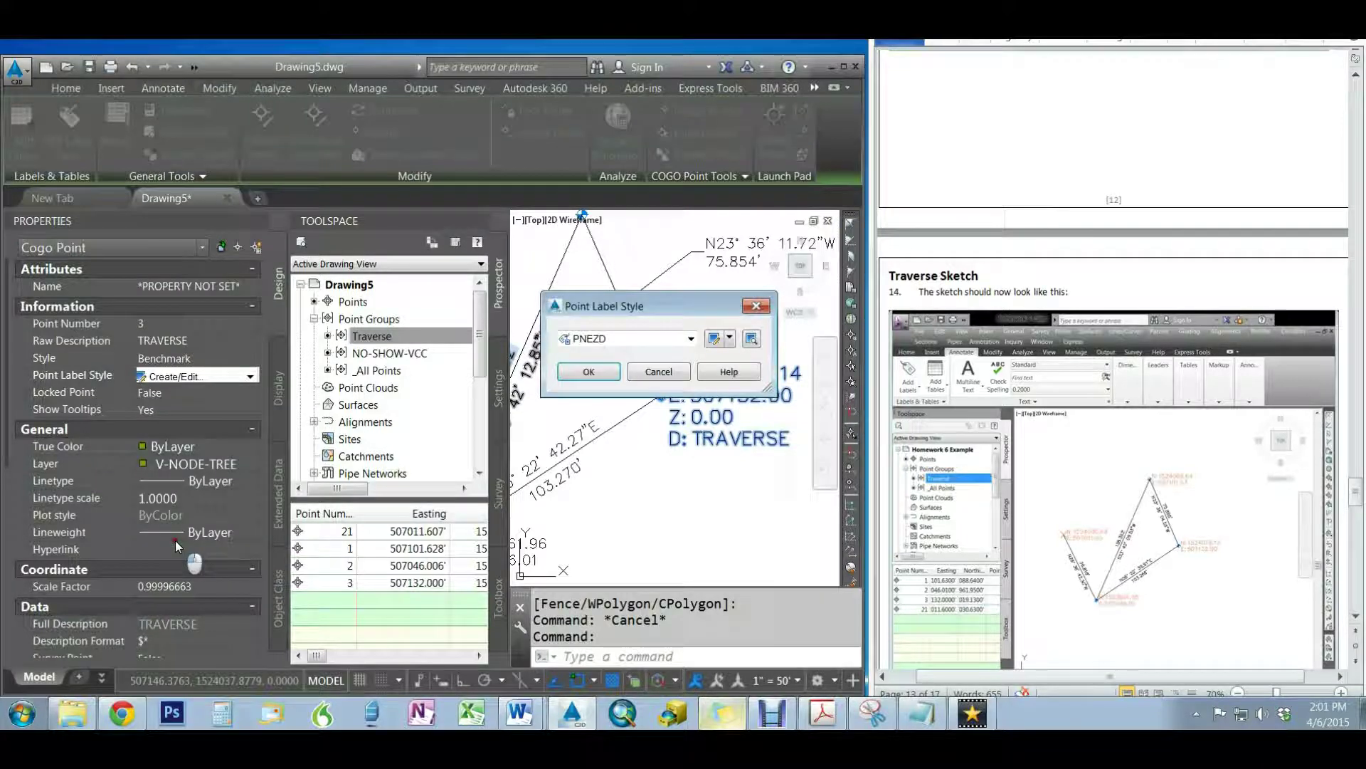
key("Return")
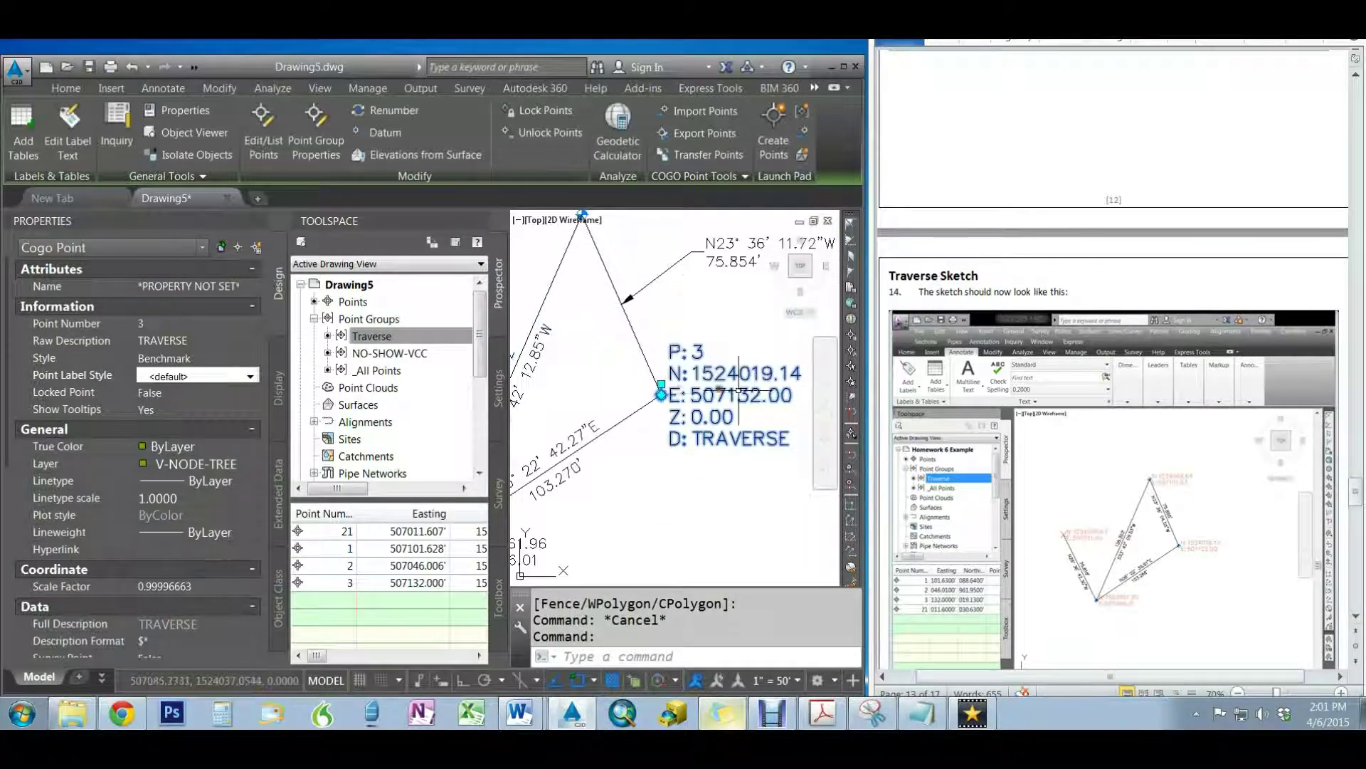
scroll(644, 371, "down", 2)
key("Escape")
left_click(499, 388)
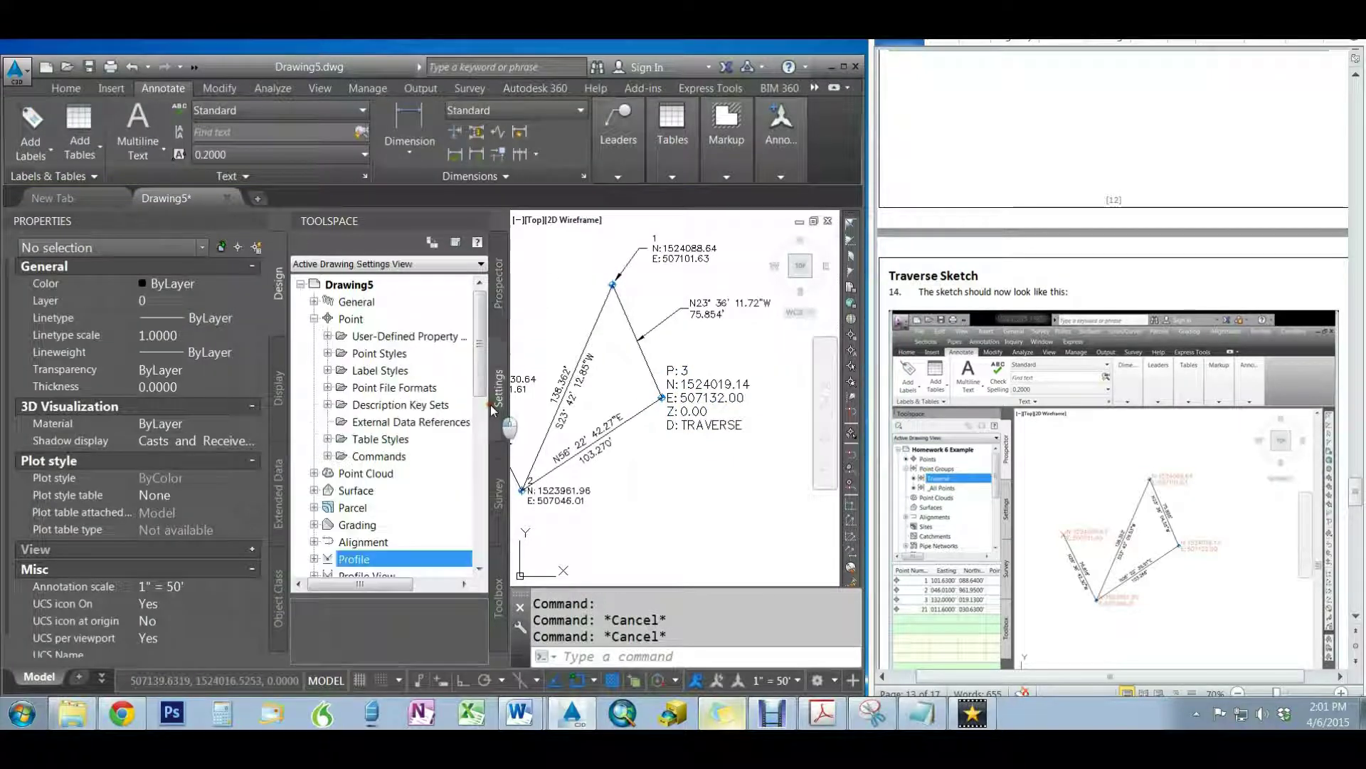
left_click(704, 397)
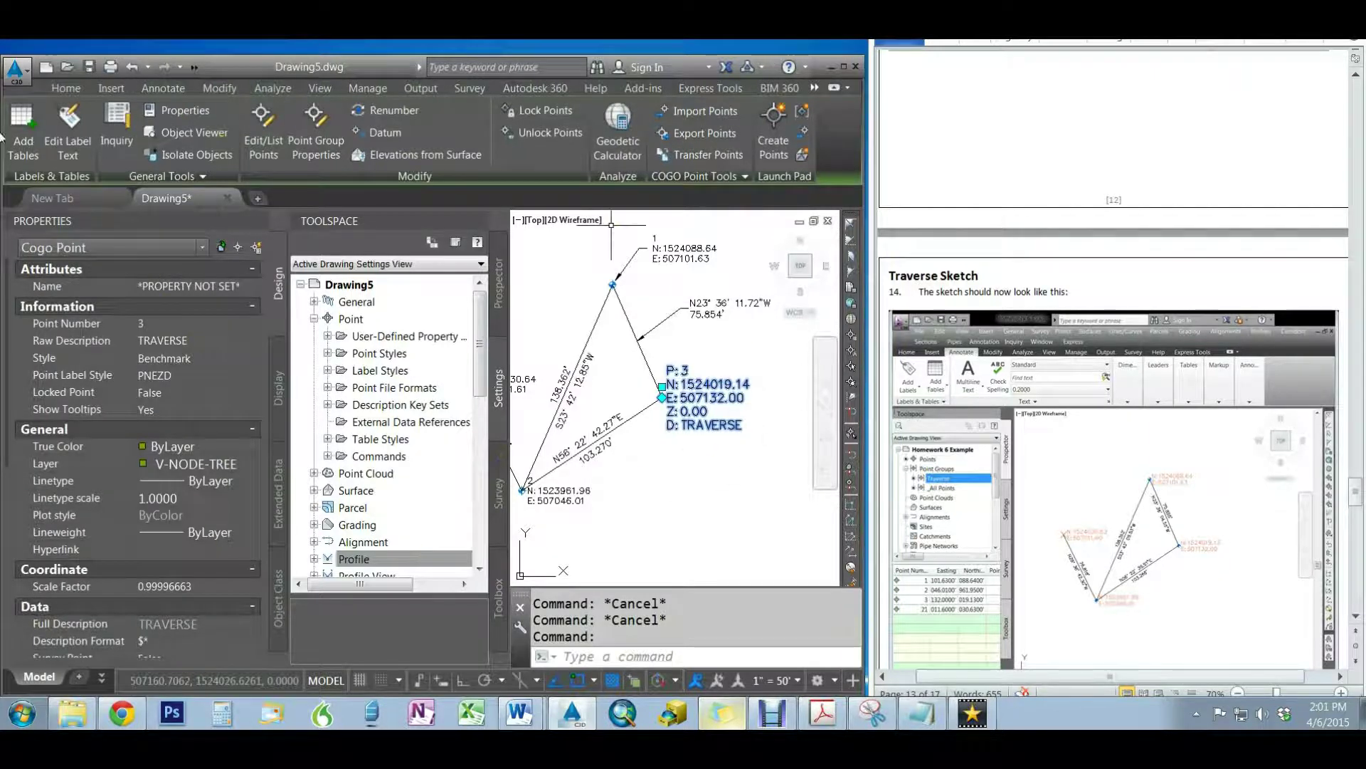
left_click(165, 89)
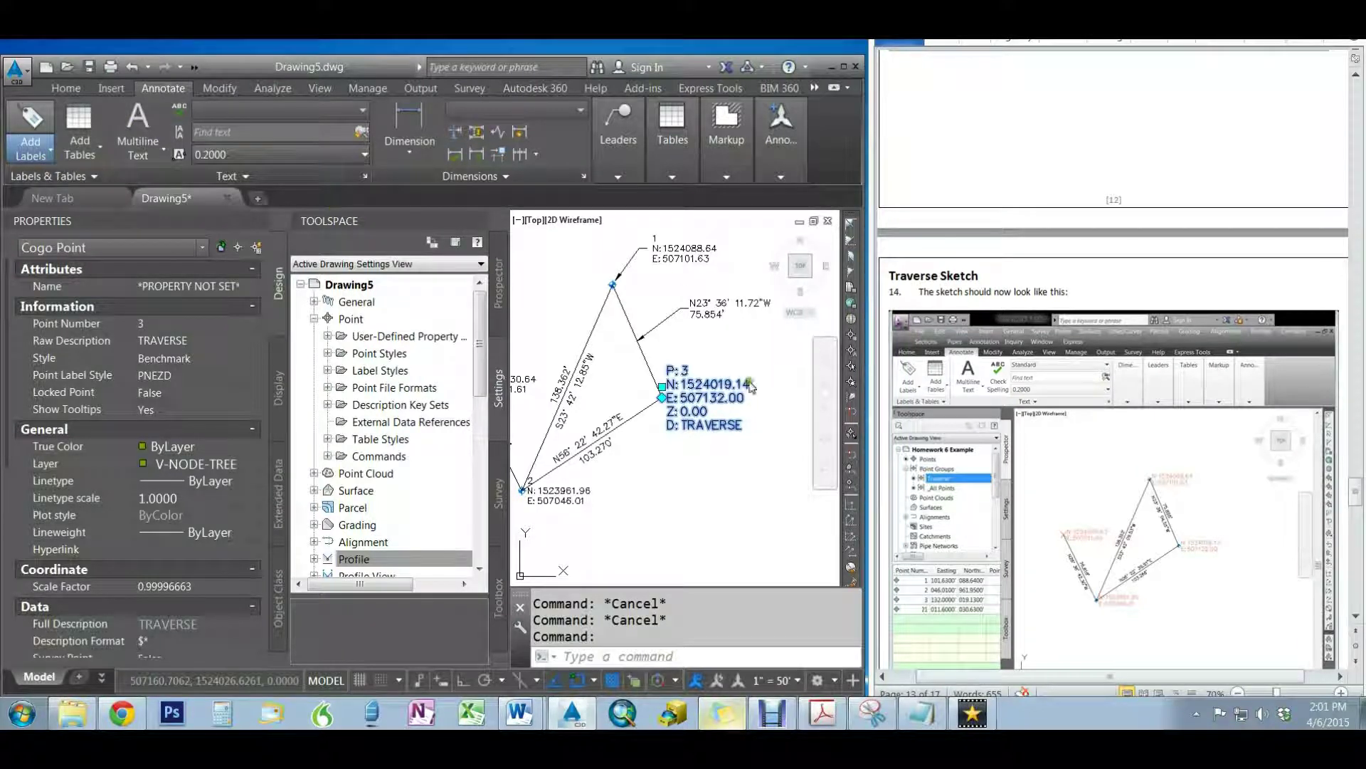
key("Escape")
key("Escape")
left_click(693, 411)
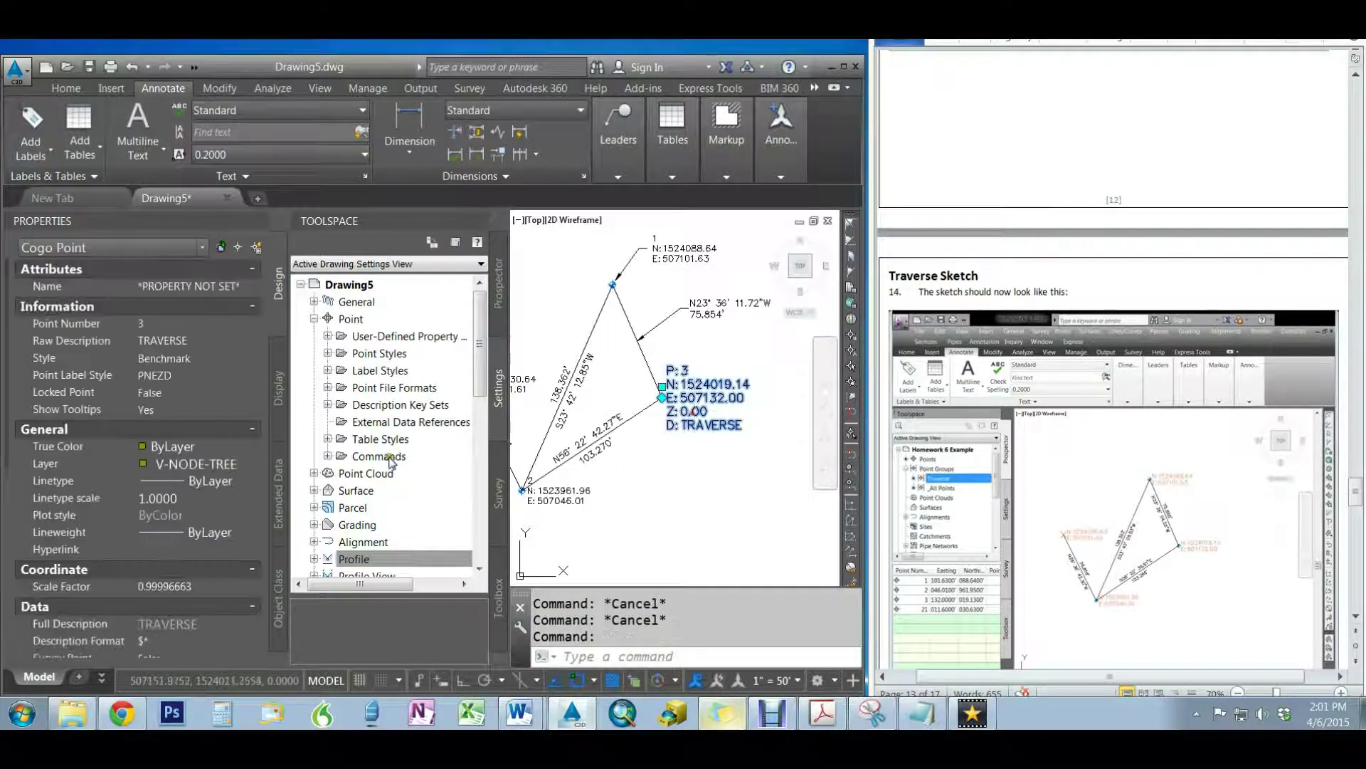
left_click(194, 379)
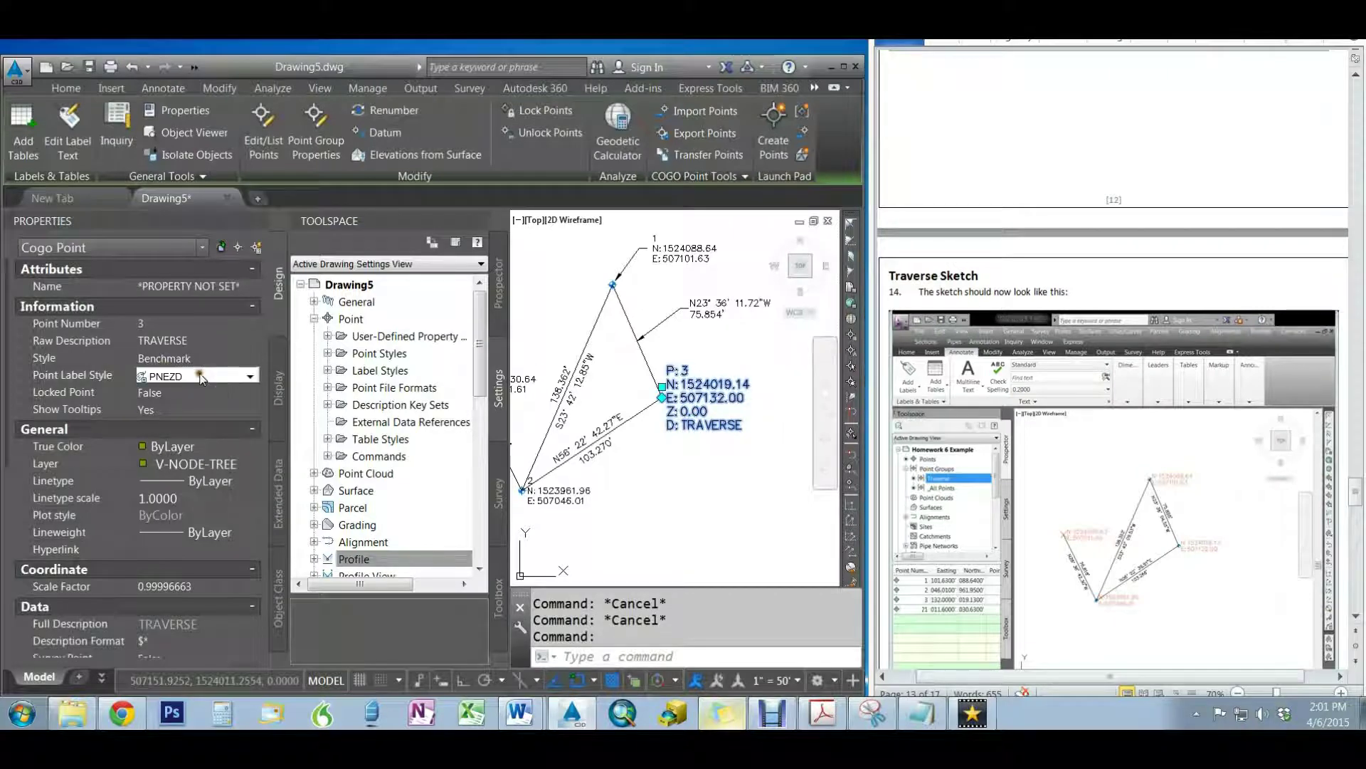
left_click(252, 377)
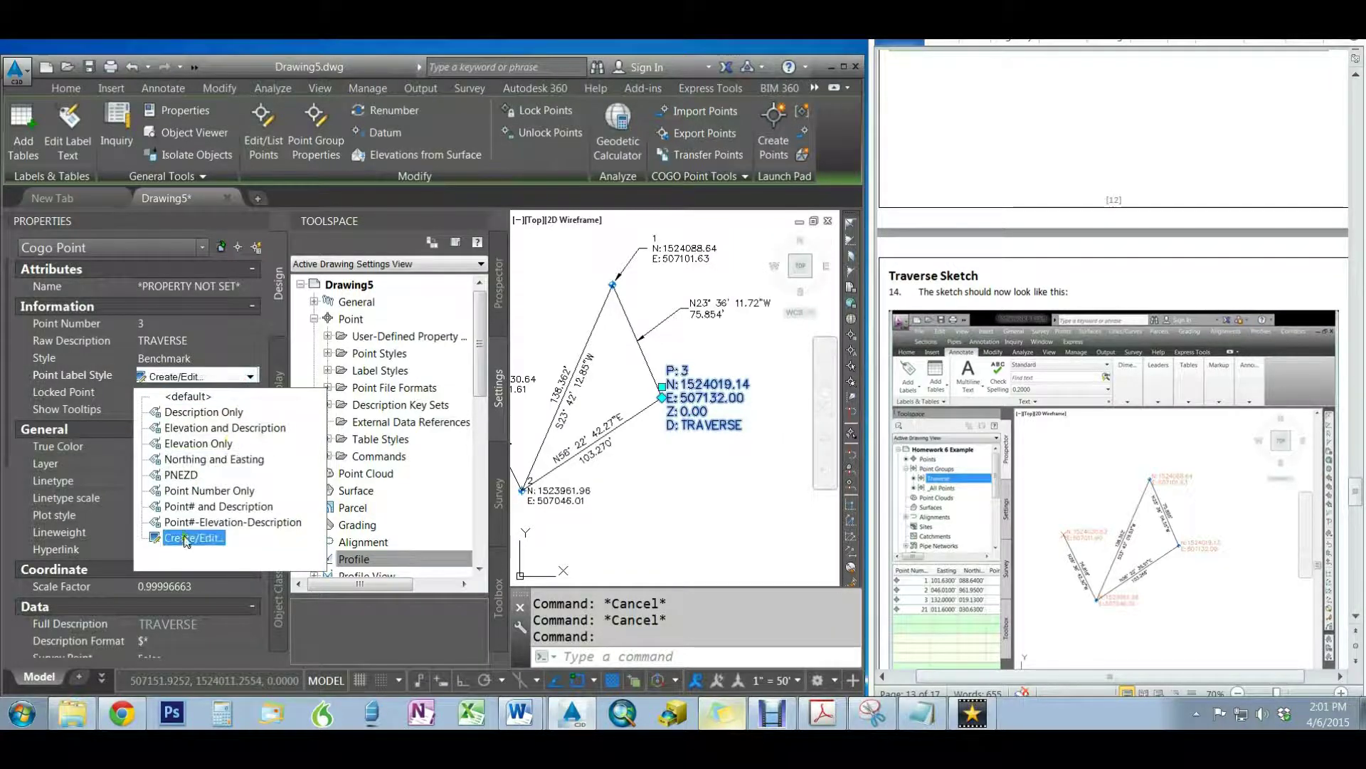
key("Escape")
key("Escape")
Edit point 3's PNEZD label style, setting the text height of the Northing and Easting component to 0.0750"
left_click(709, 385)
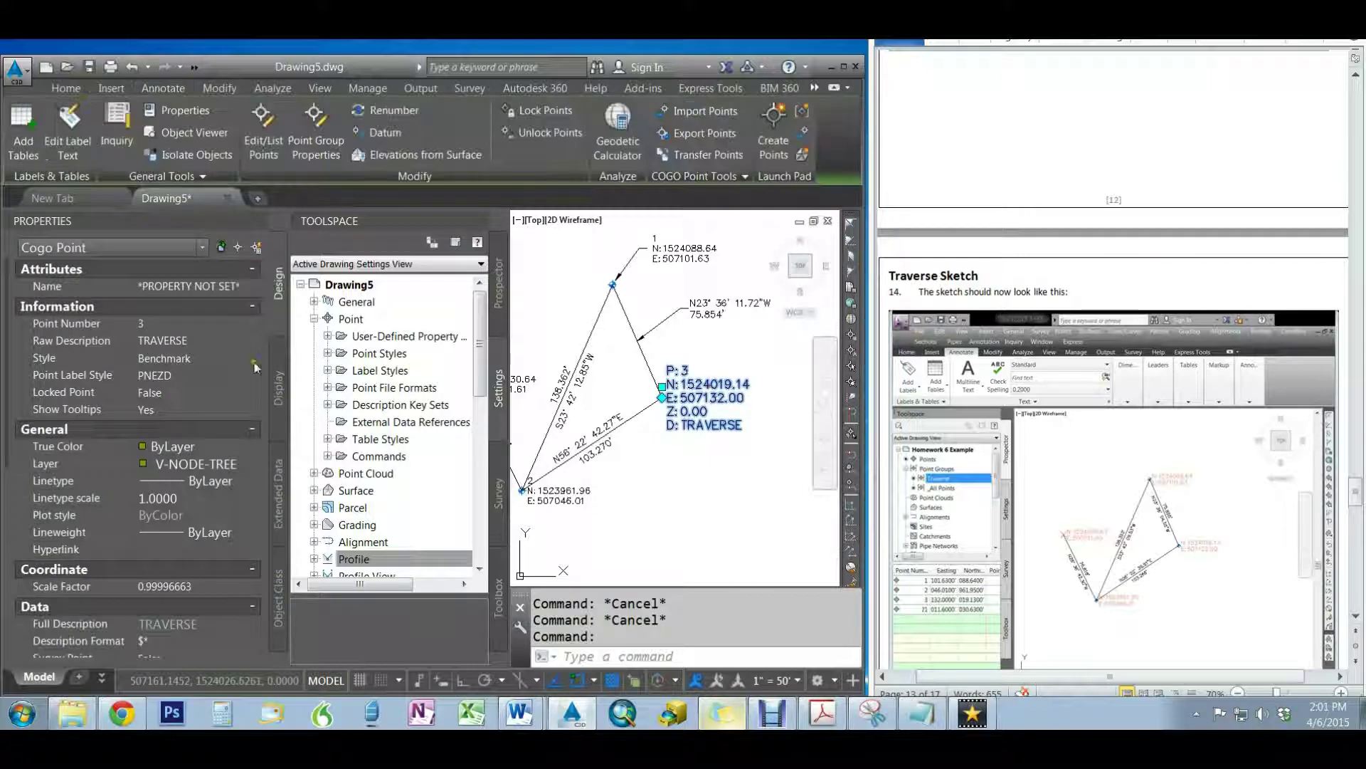
left_click(238, 375)
left_click(251, 376)
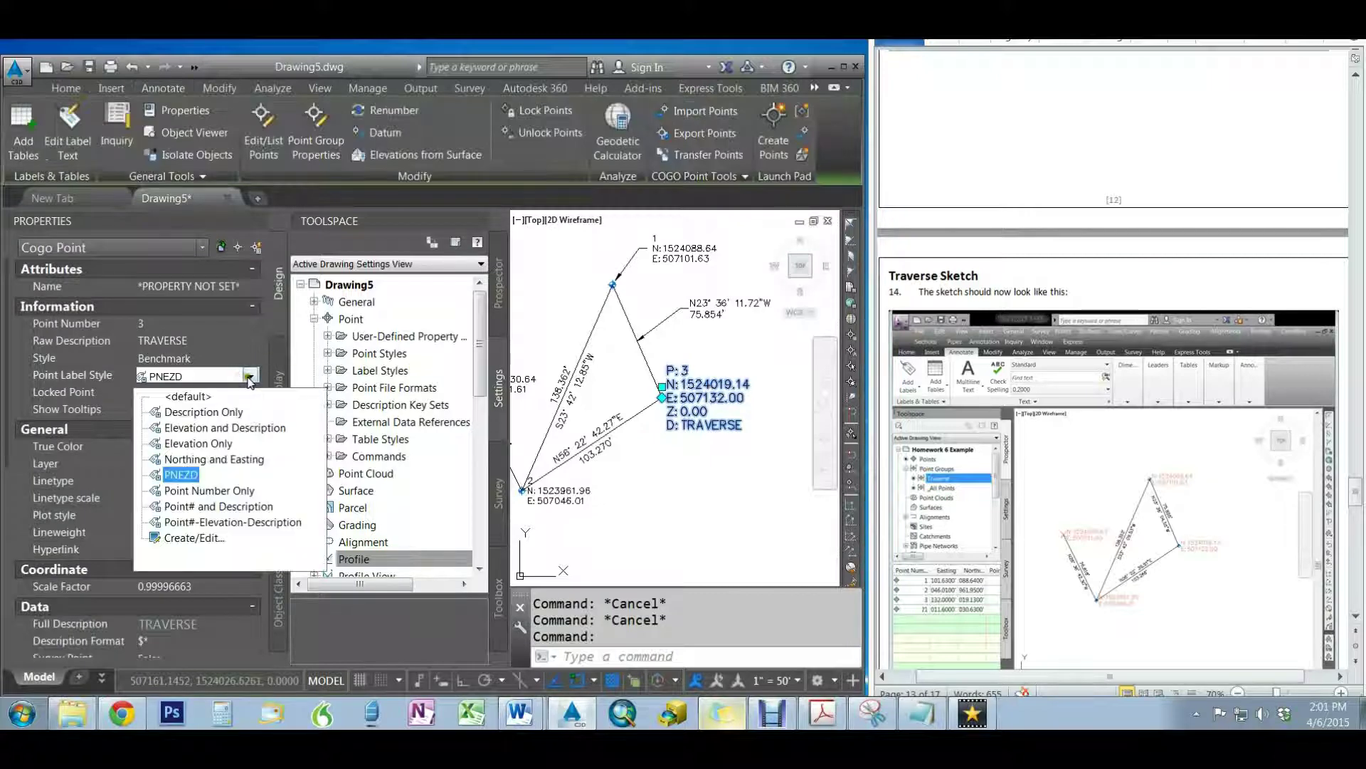
left_click(216, 539)
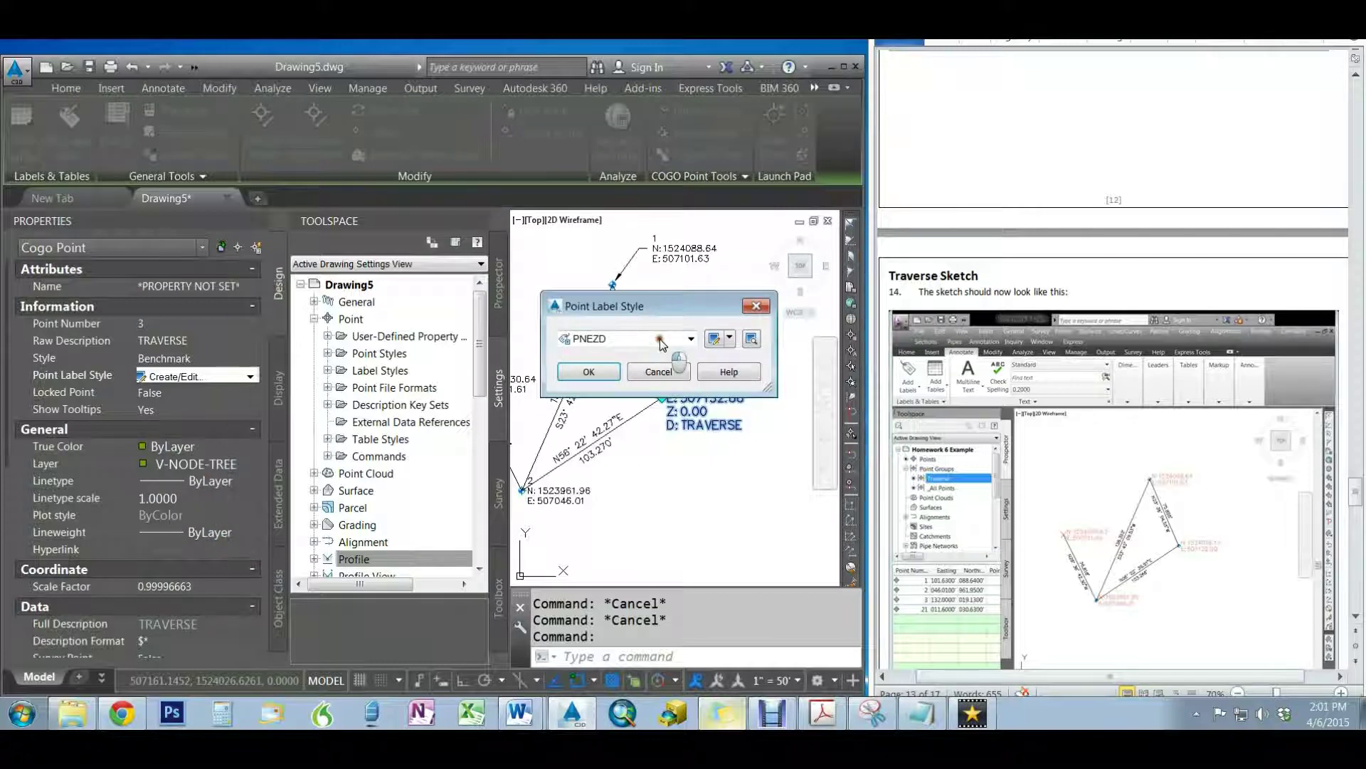
left_click(729, 339)
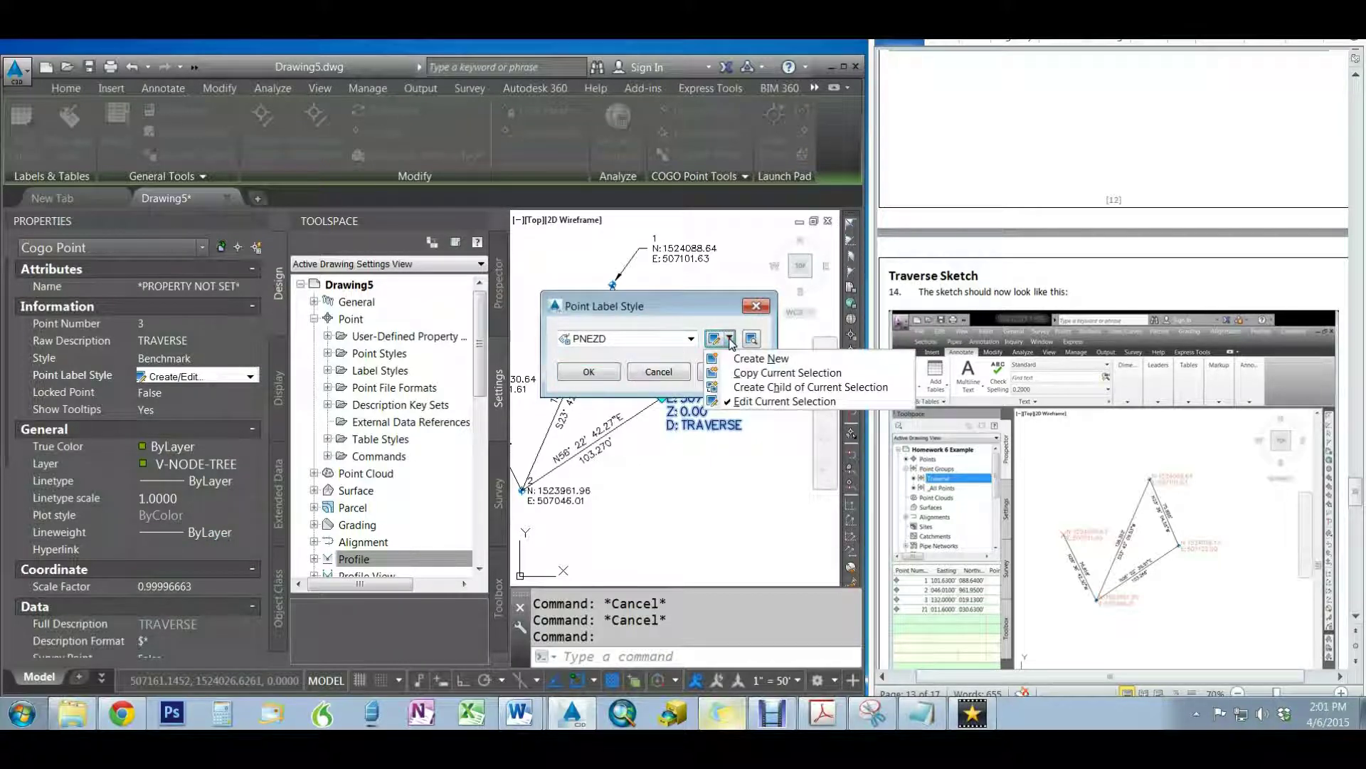
left_click(756, 402)
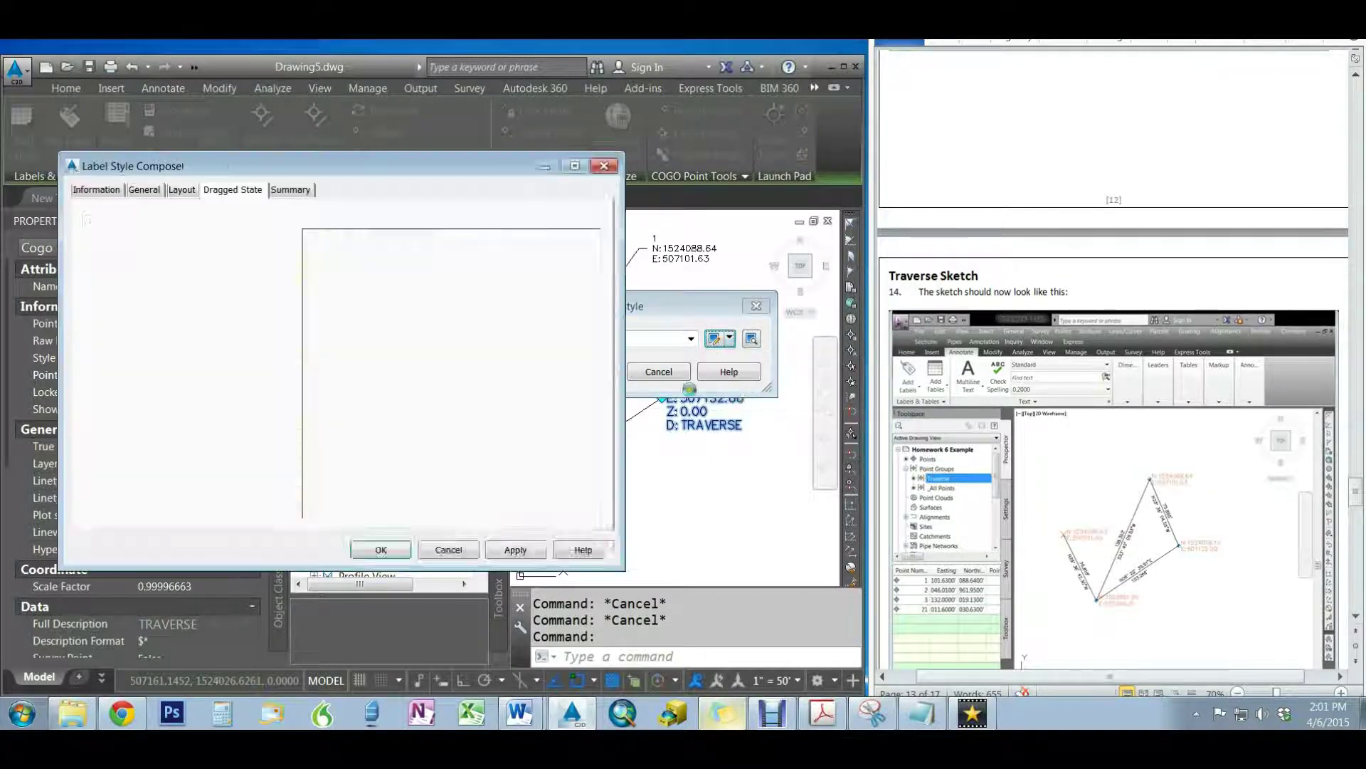
left_click(182, 189)
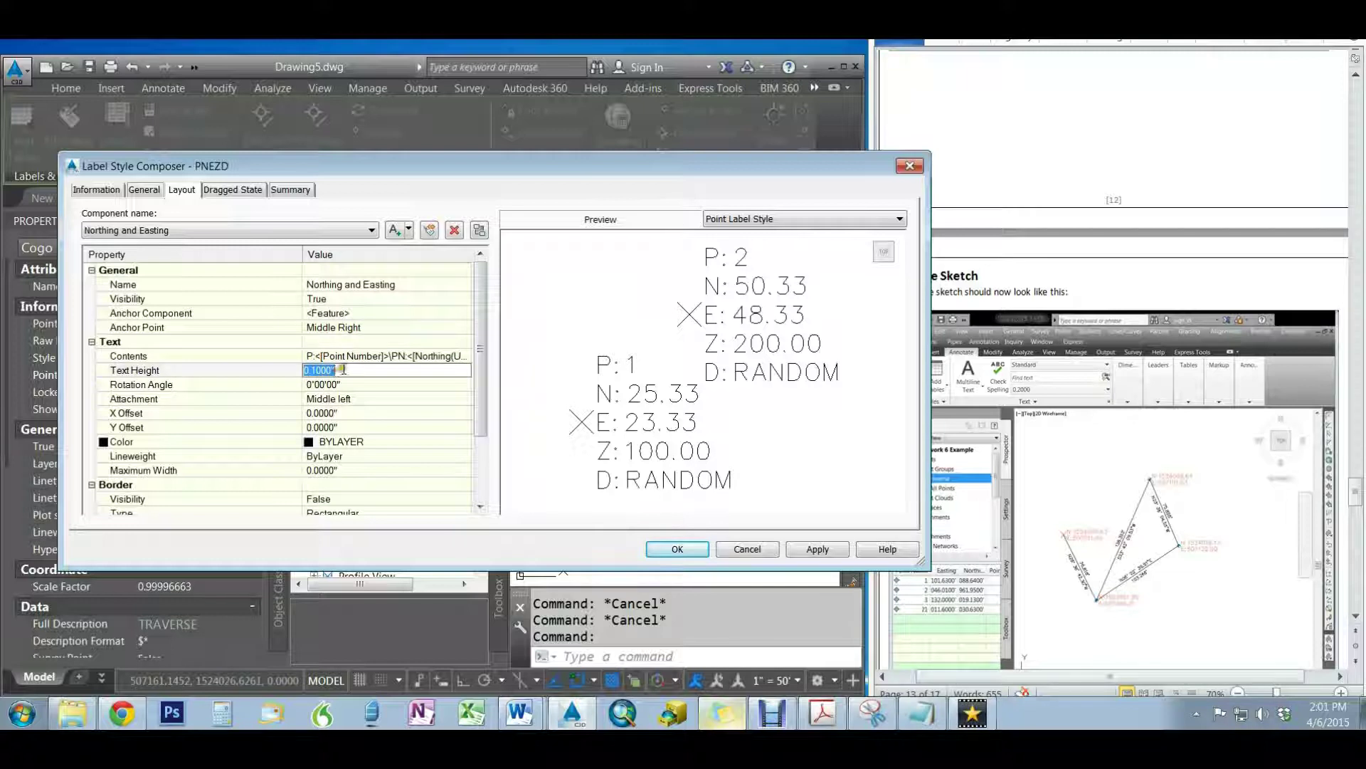
left_click(435, 399)
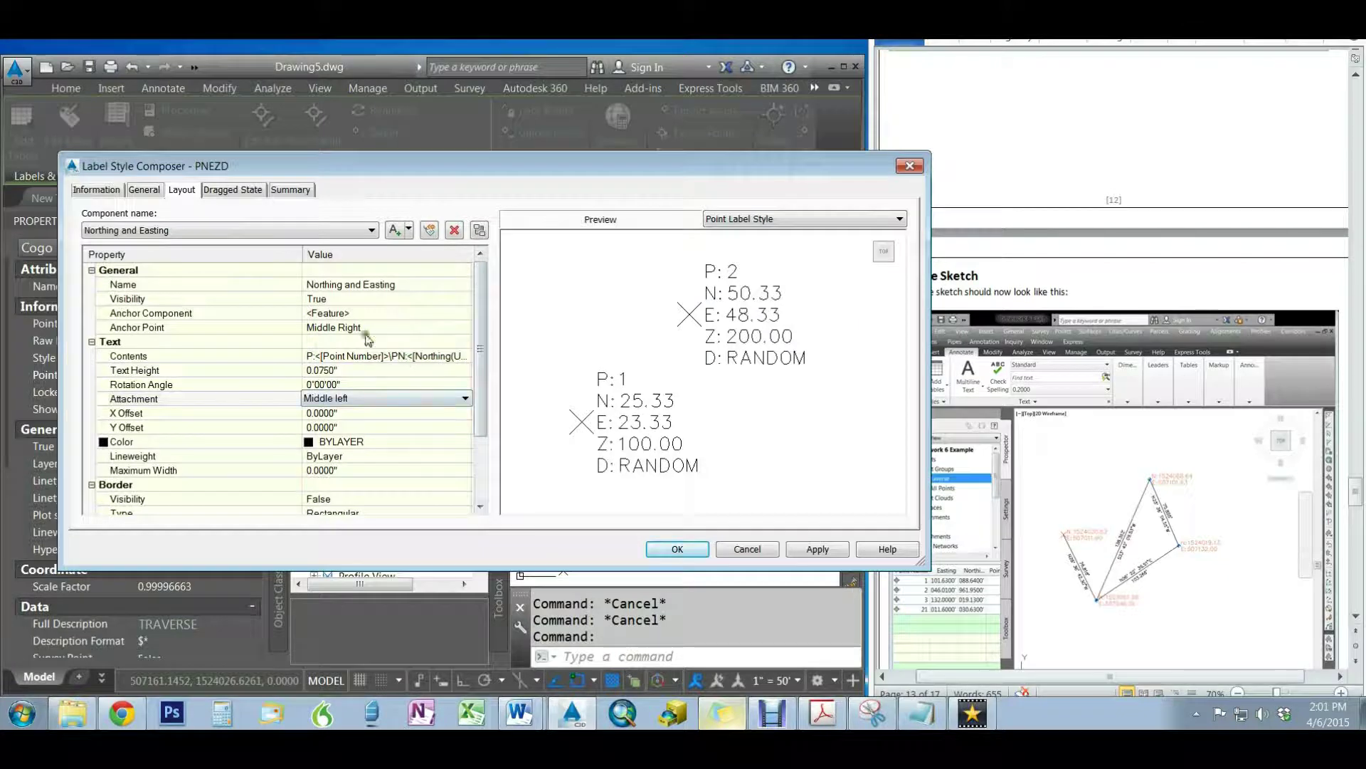
Check the dragged state settings of the PNEZD label style, including the border and leader gap
left_click(160, 230)
left_click(213, 197)
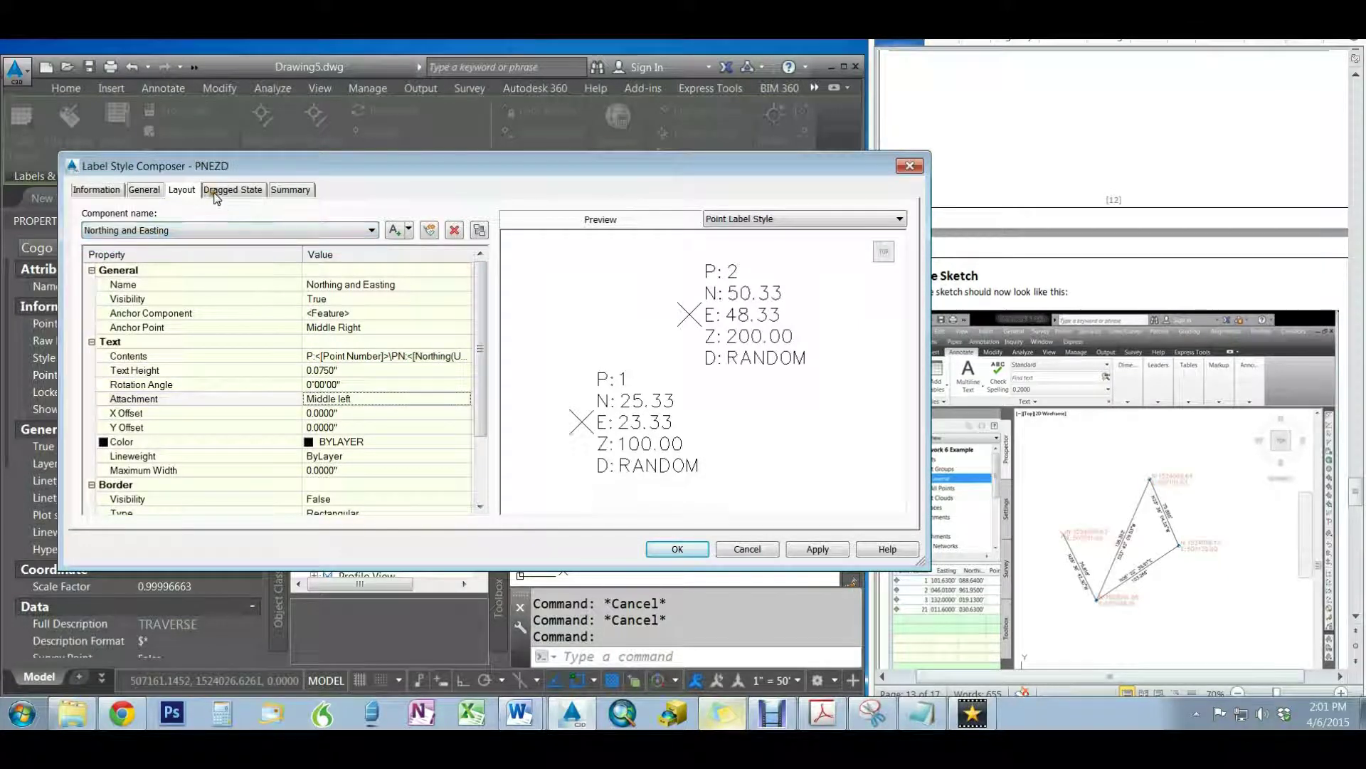
left_click(218, 196)
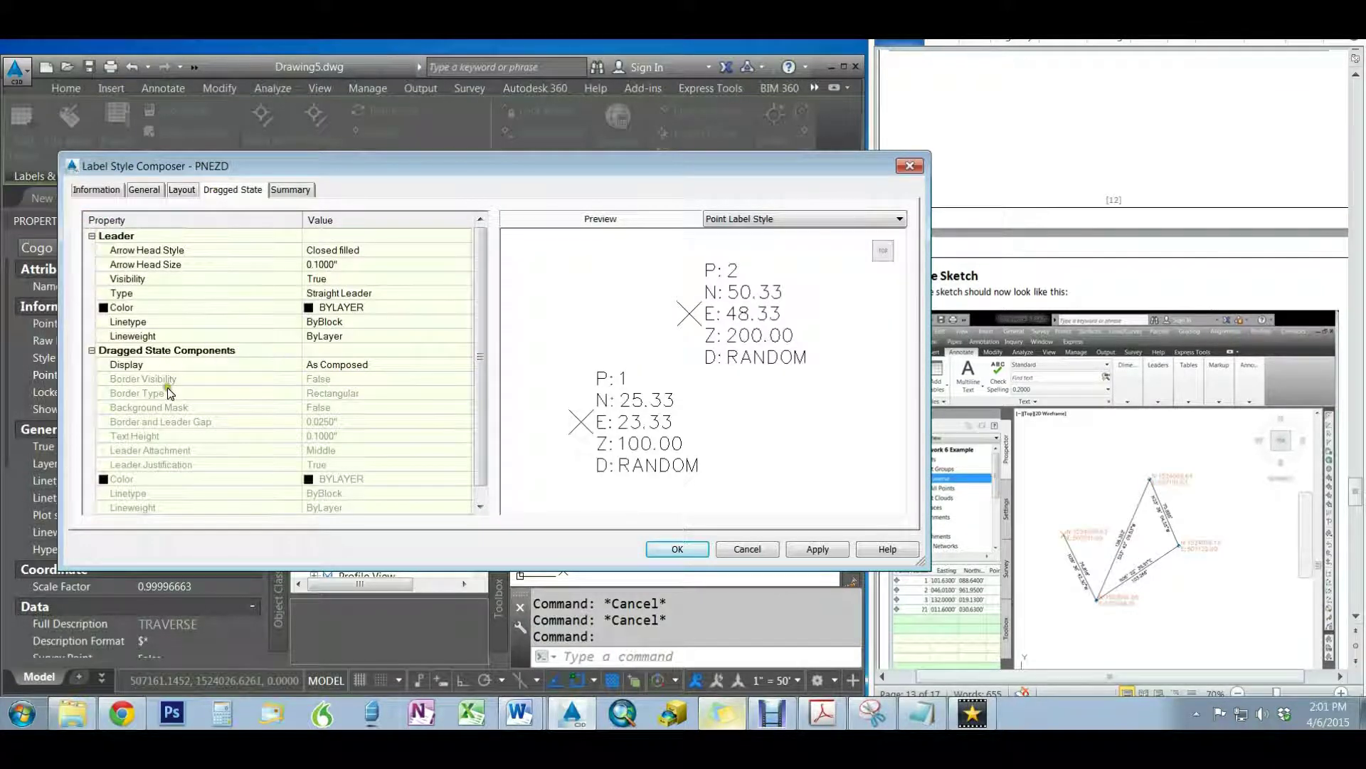
left_click(340, 423)
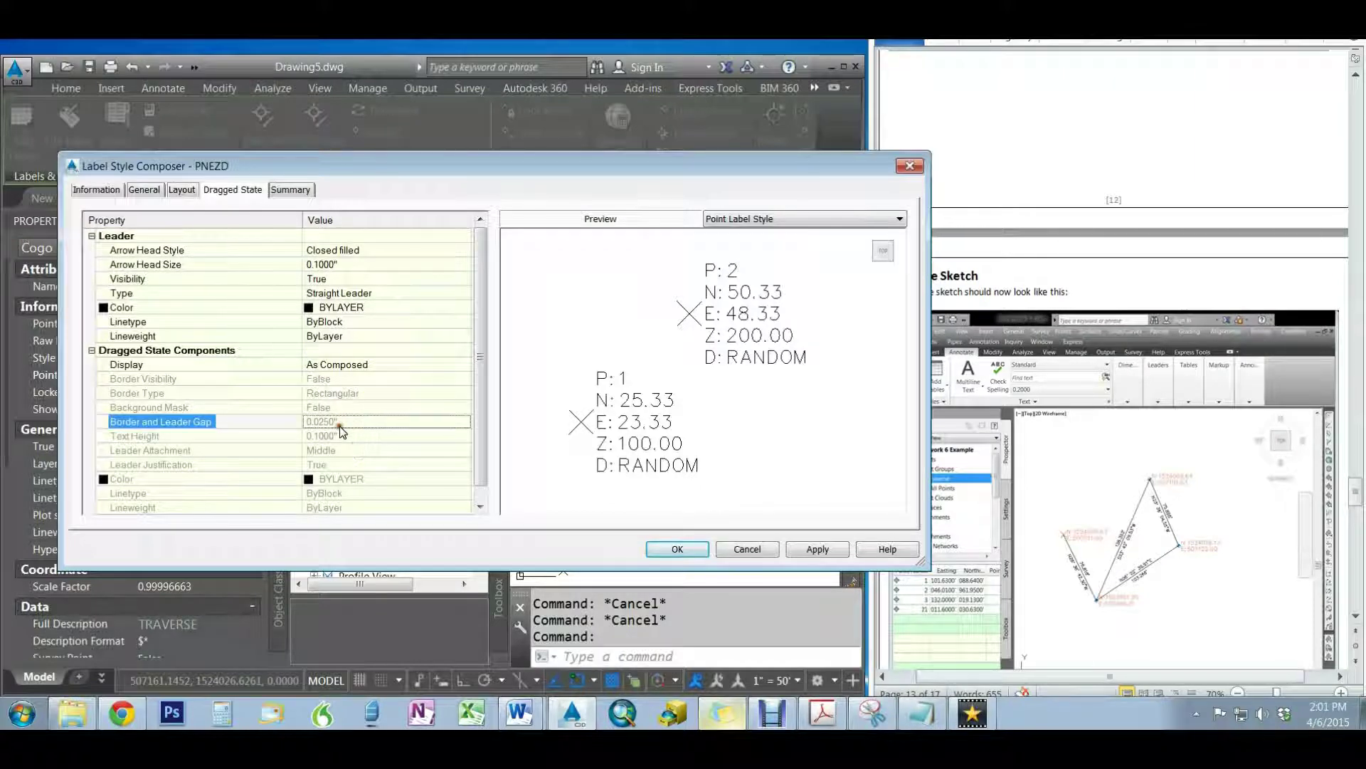
Set the dragged state display of the PNEZD label style to Stacked Text
left_click(181, 190)
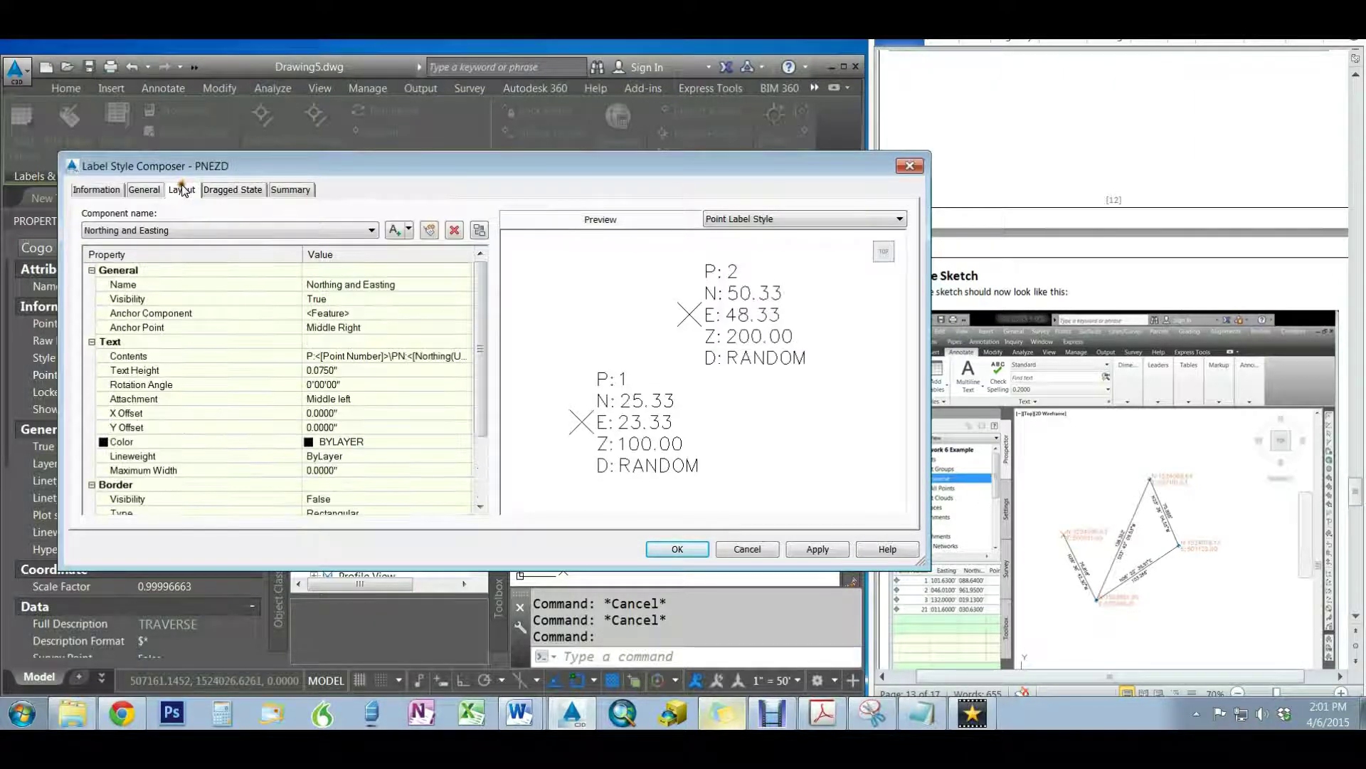
left_click(220, 194)
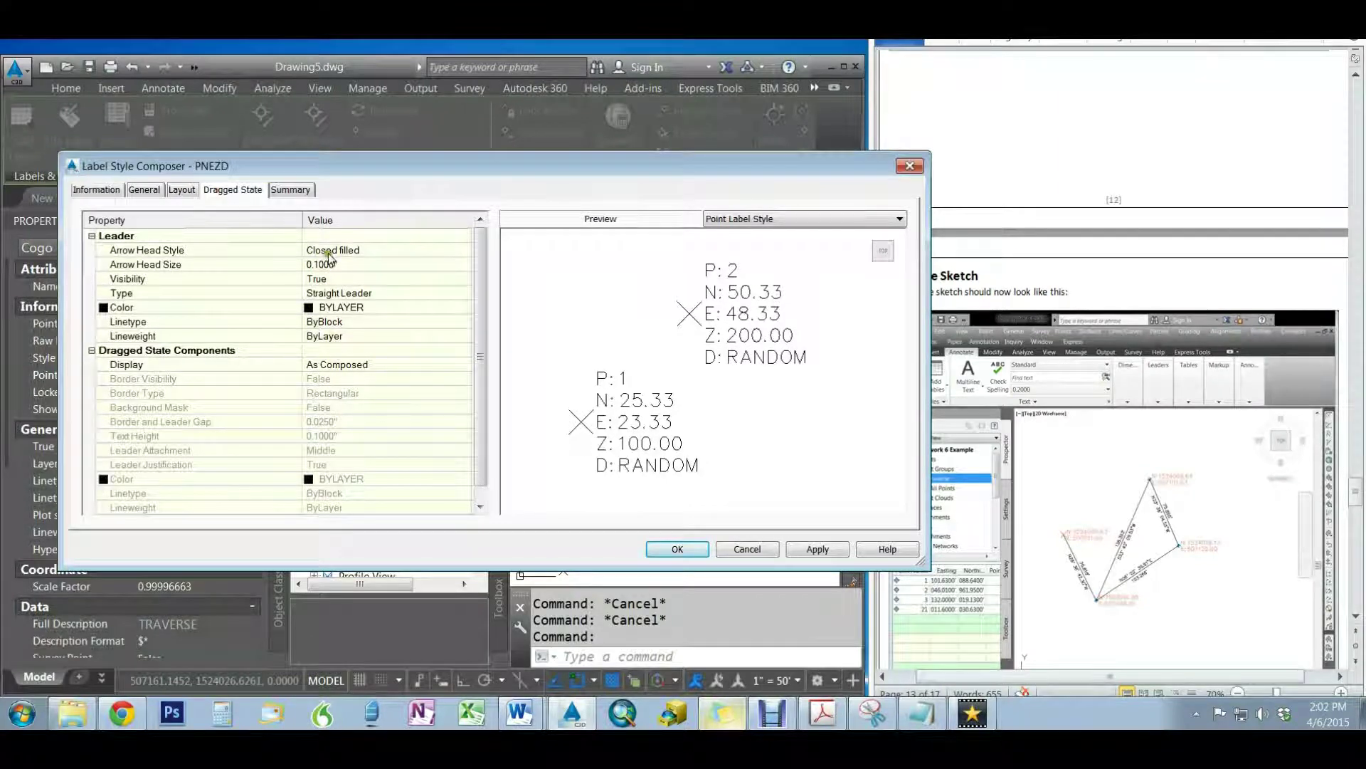
left_click(360, 370)
left_click(364, 394)
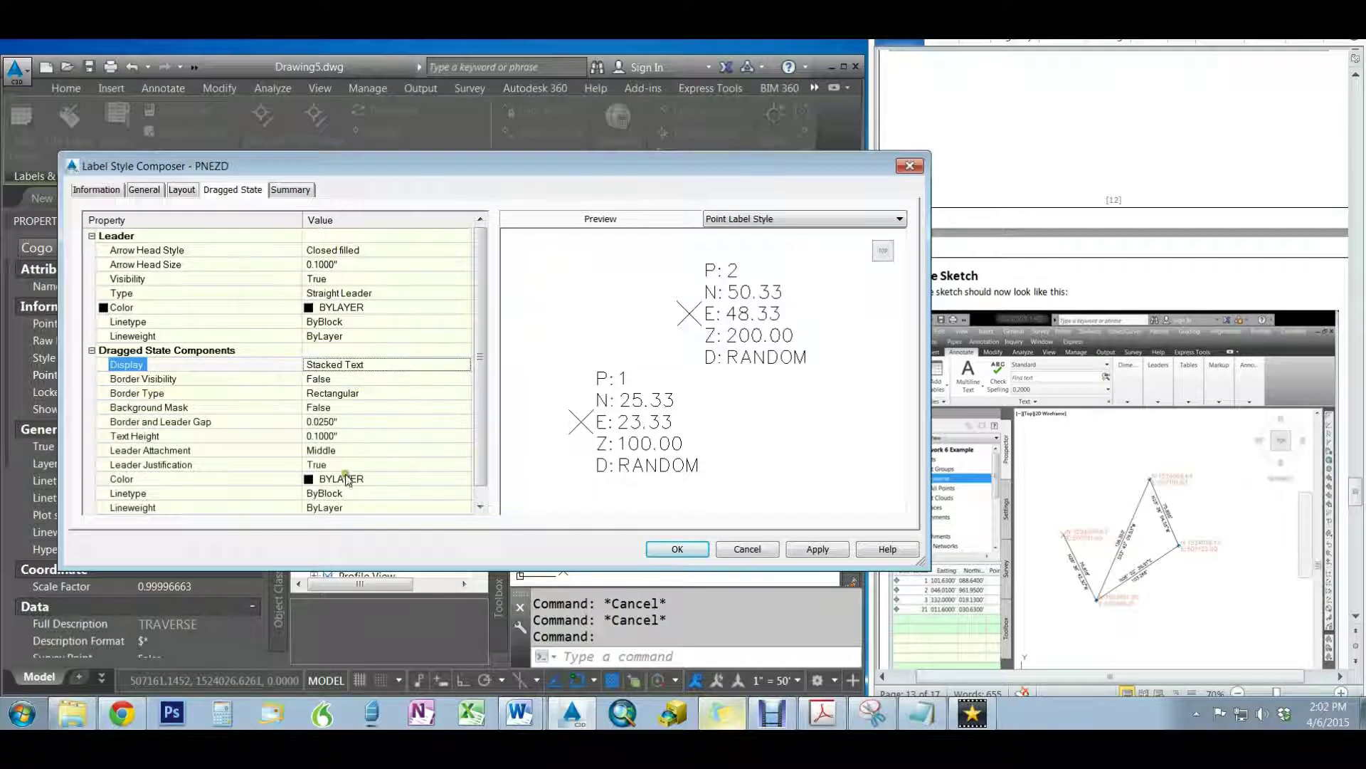
Set the dragged state text height of the PNEZD style to 0.0750" and apply the edited style to point 3
left_click(347, 370)
left_click(354, 378)
left_click(348, 391)
left_click(344, 423)
left_click(345, 436)
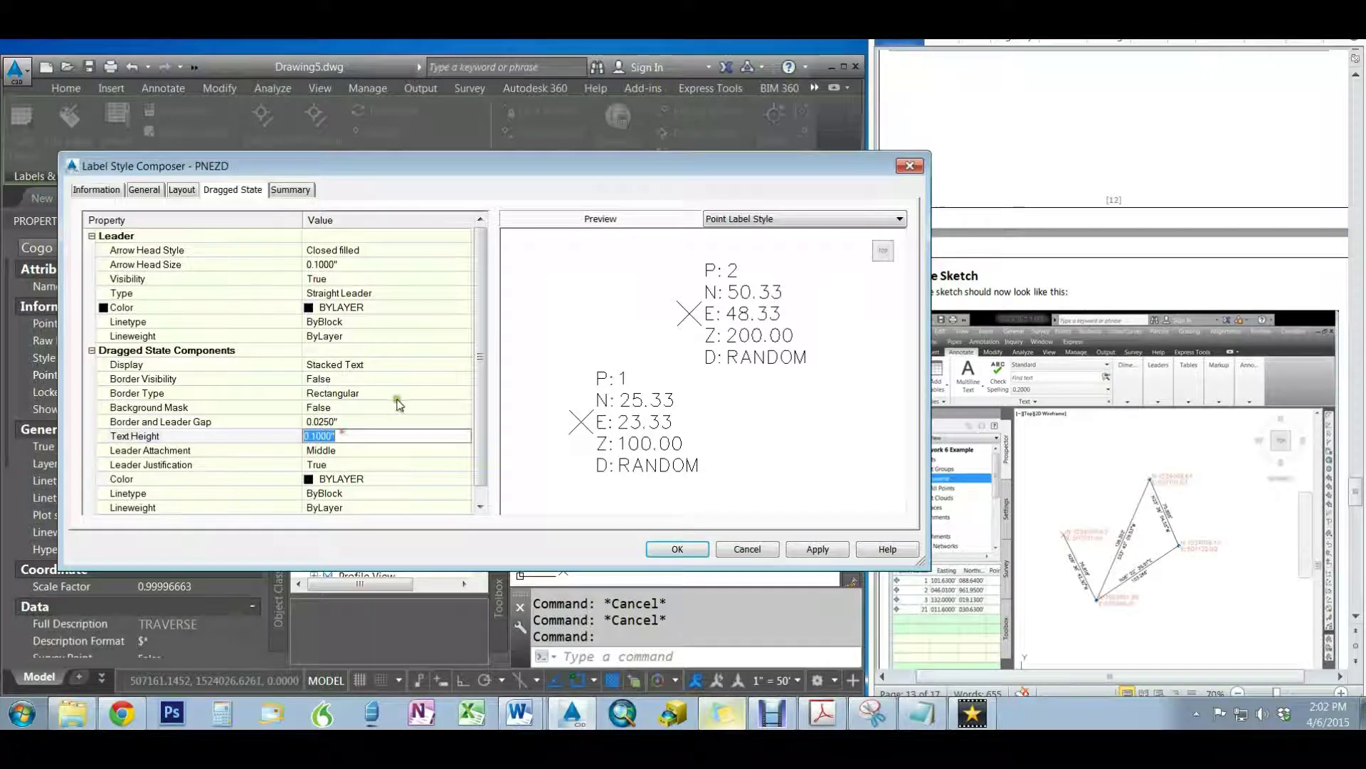
type(".075")
key("Return")
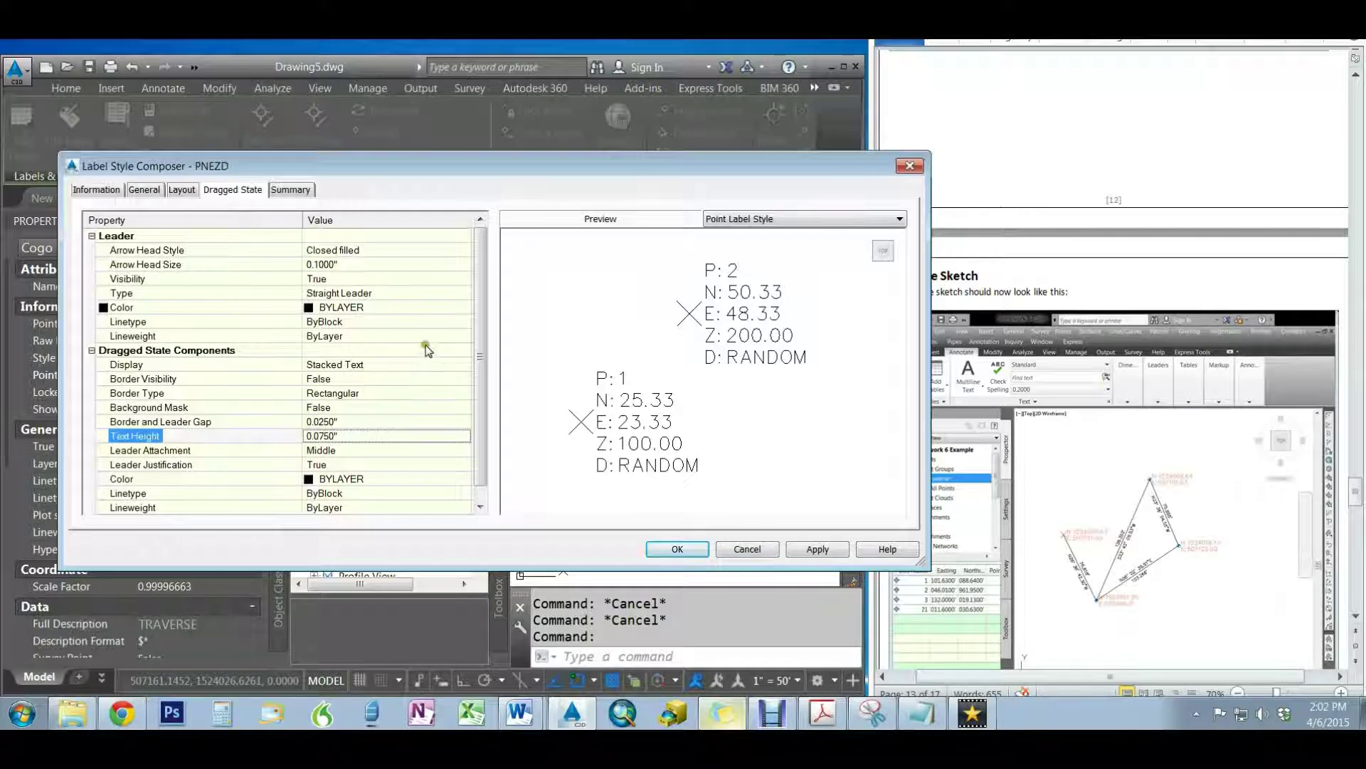
left_click(815, 552)
left_click(677, 550)
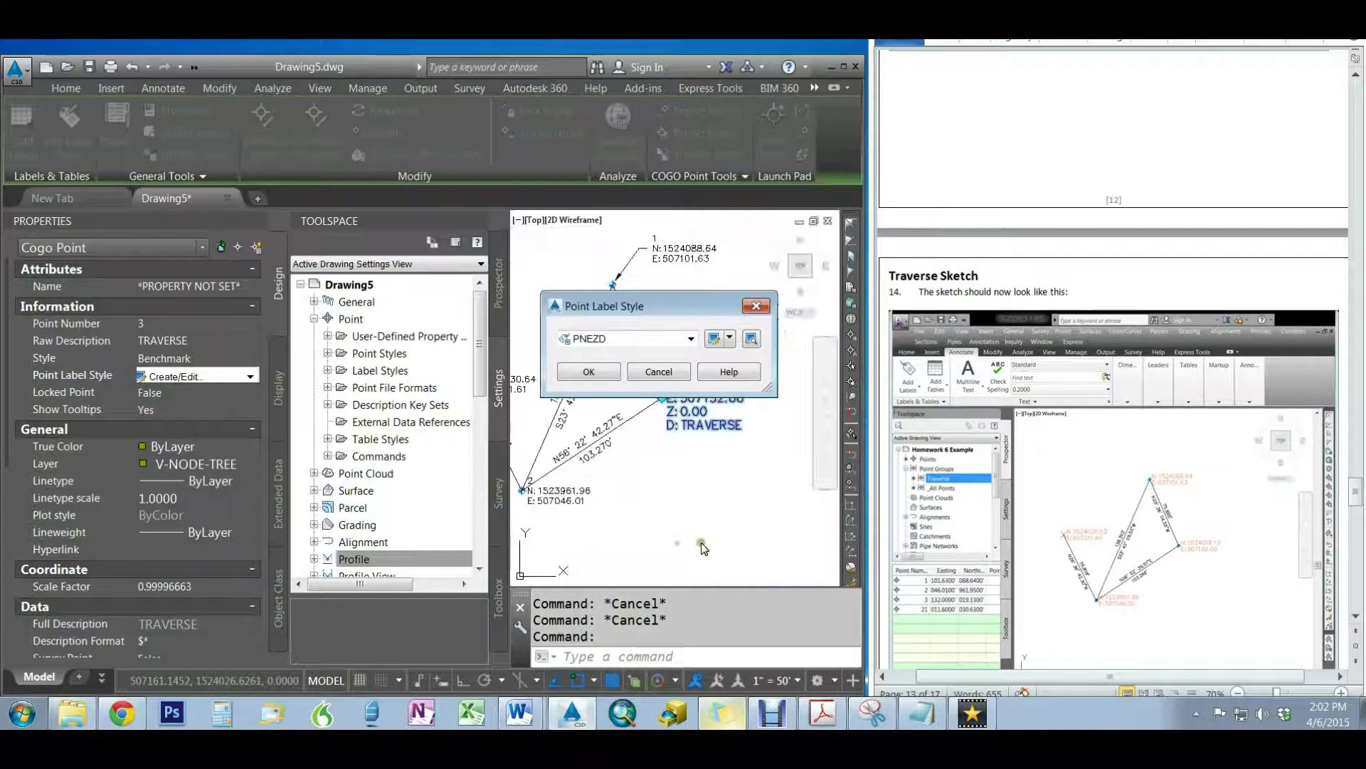
left_click(589, 372)
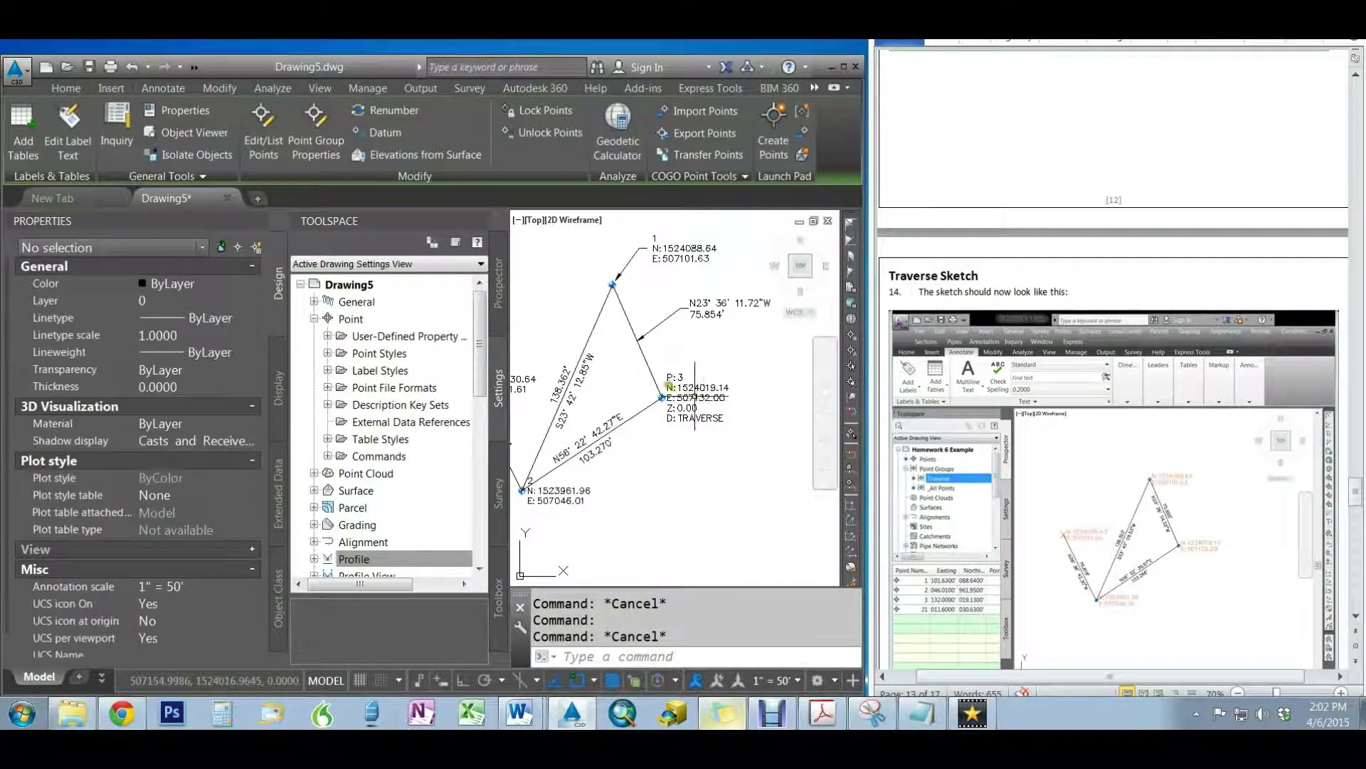
Move point 3's label outside the triangle, below and to the right of the point, and check its leader and text size
left_click(662, 388)
key("Escape")
key("Escape")
scroll(689, 429, "down", 2)
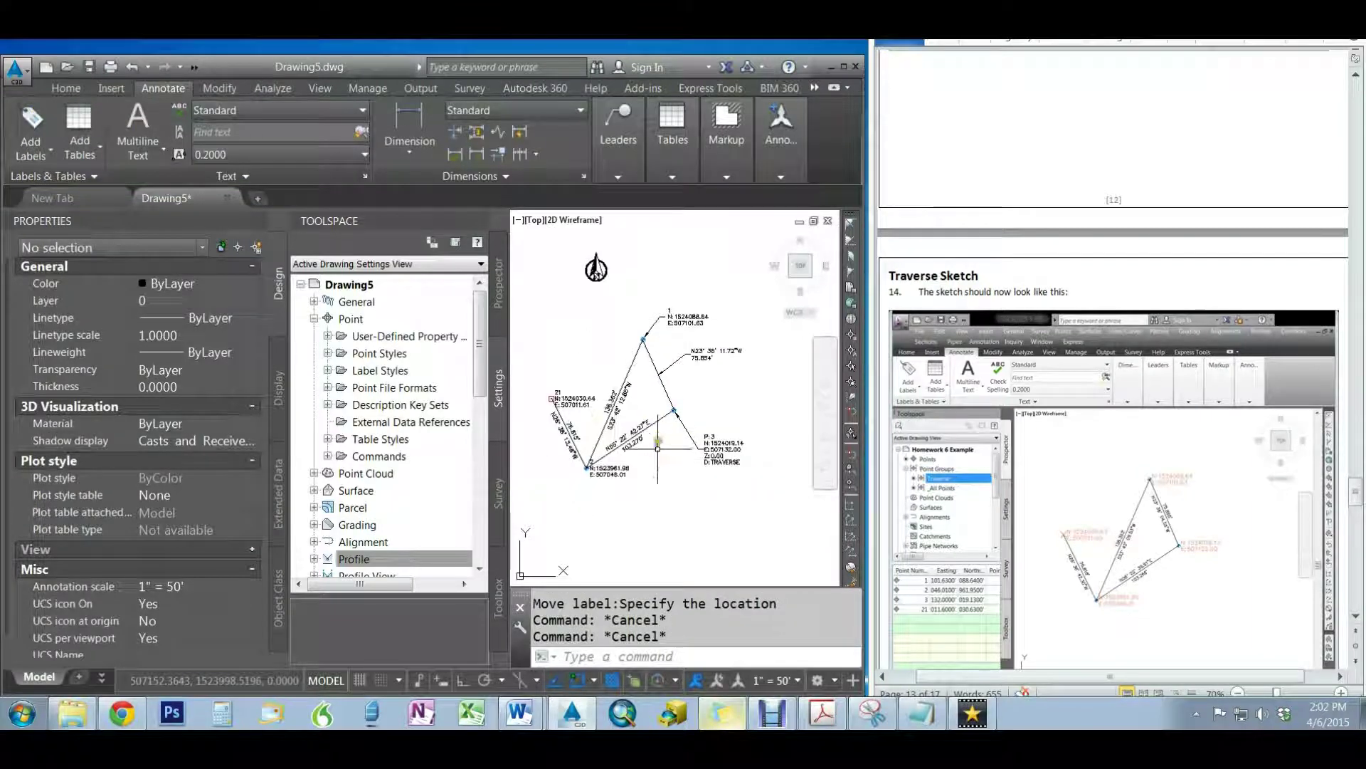
scroll(703, 407, "up", 3)
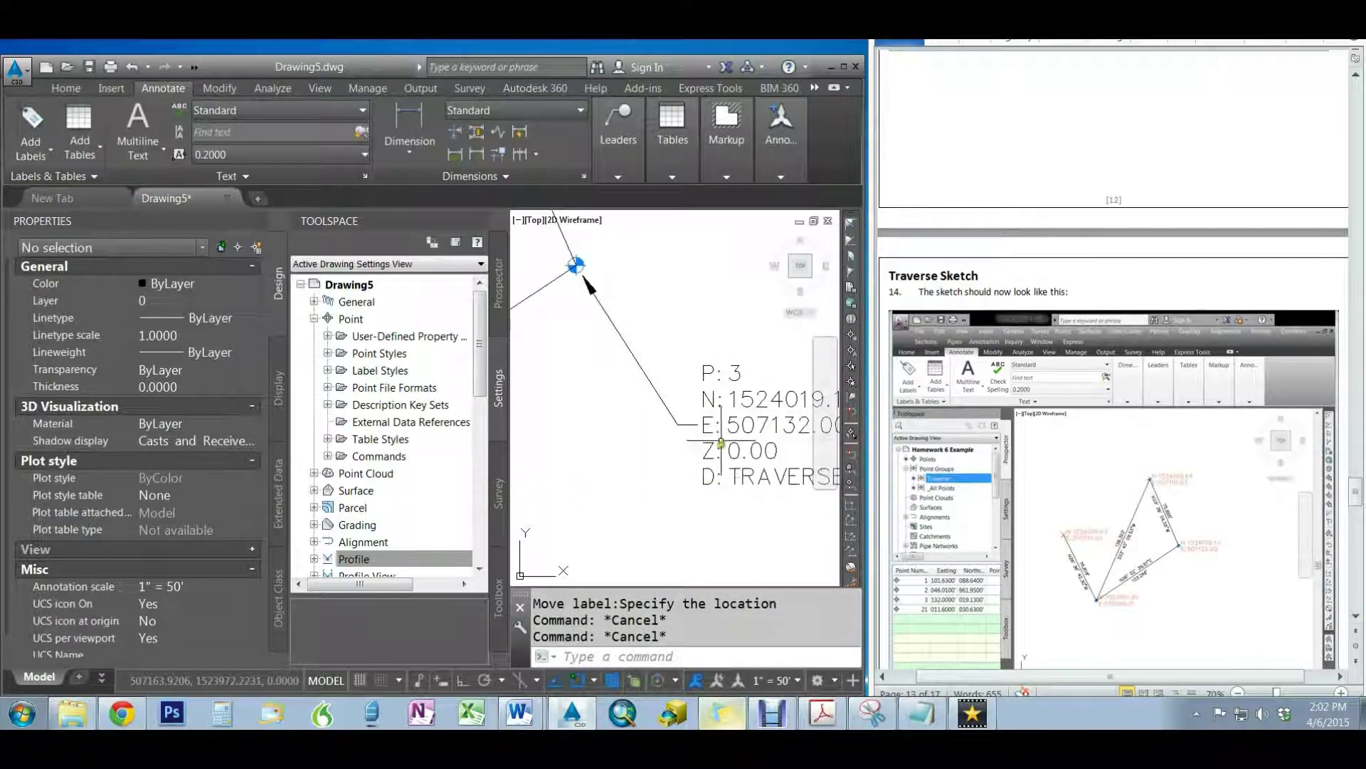
scroll(701, 407, "down", 2)
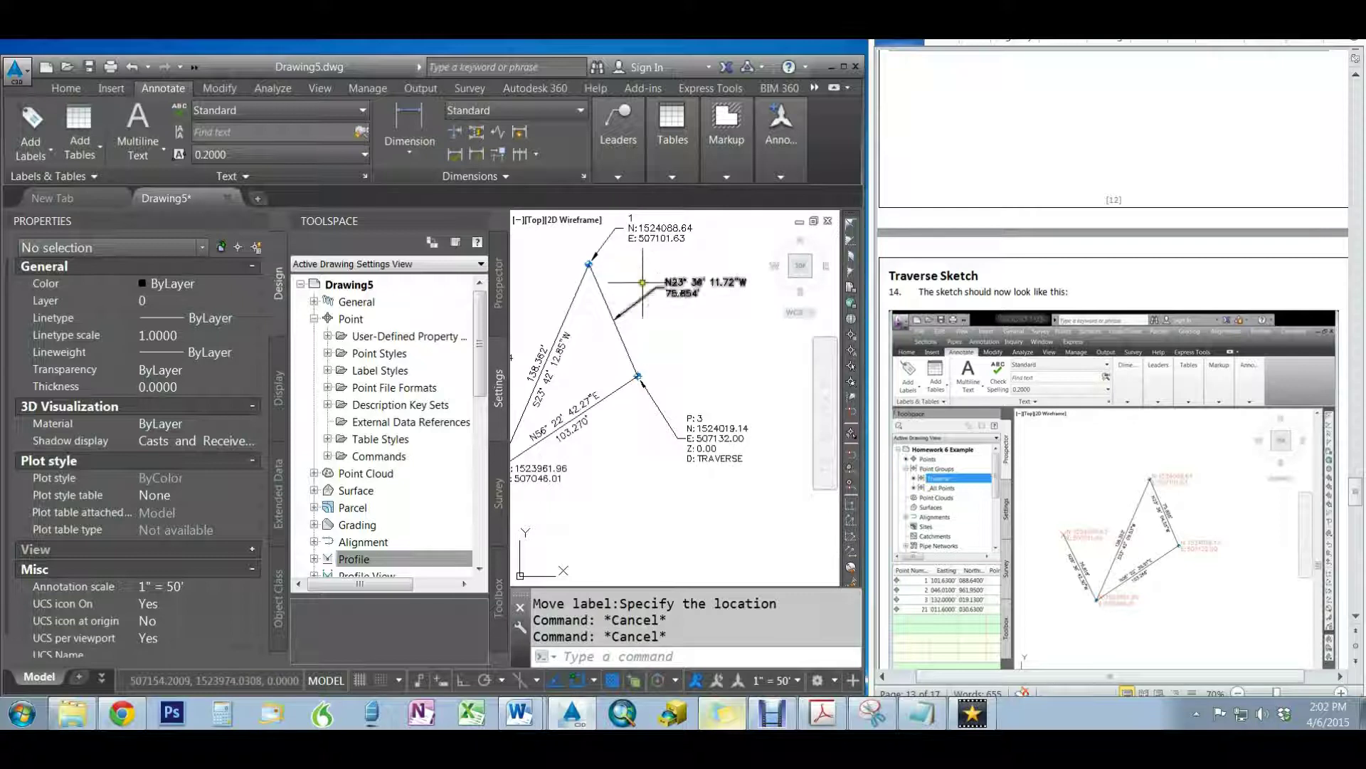
scroll(645, 283, "down", 2)
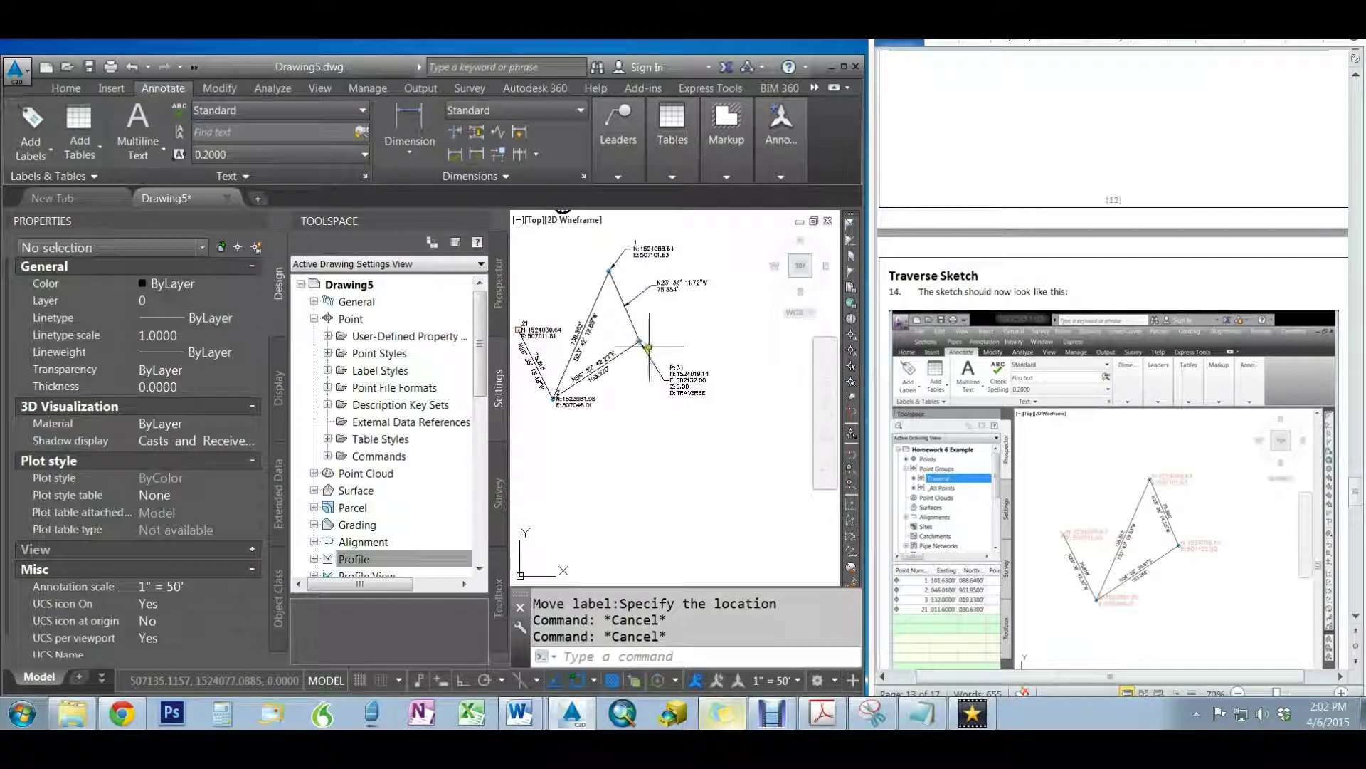
scroll(647, 356, "down", 2)
scroll(652, 352, "up", 3)
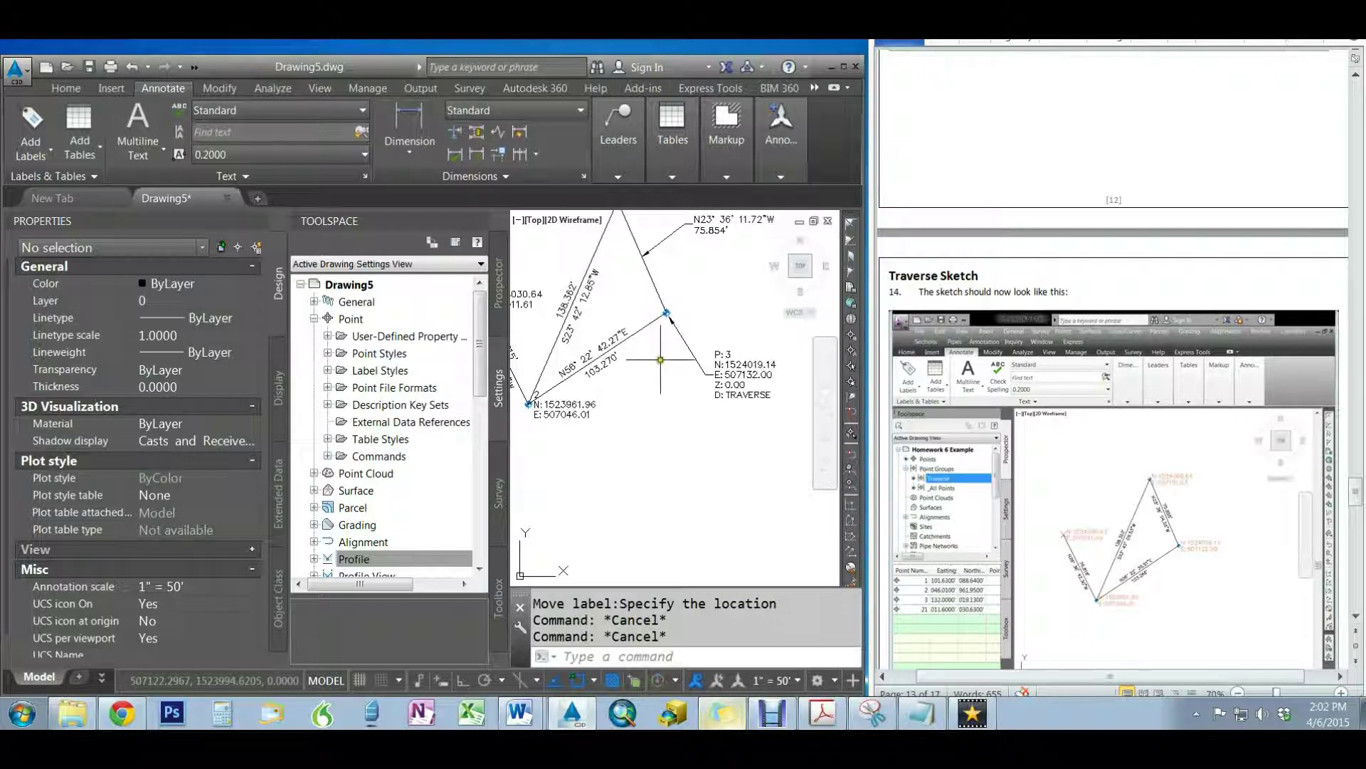
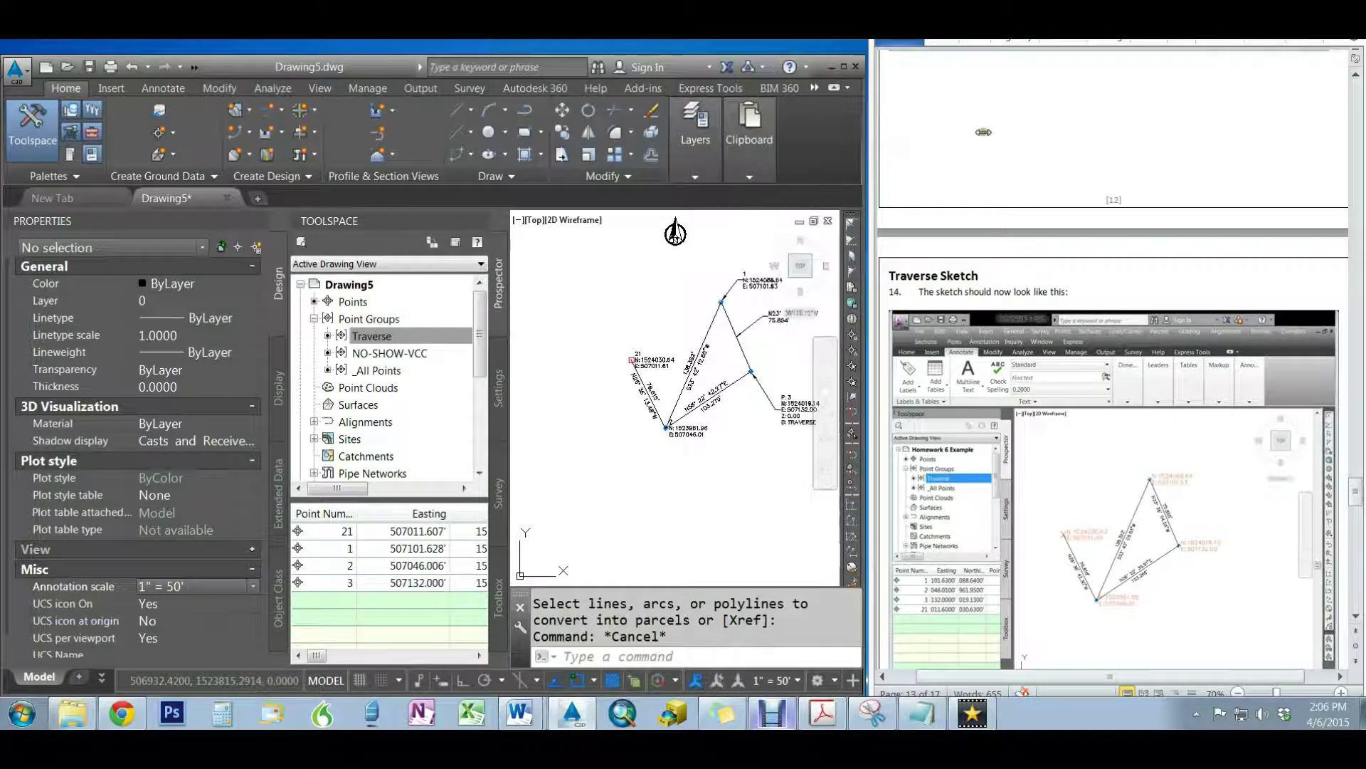
Widen the drawing window and select the triangle's three traverse lines for creating a parcel from objects
left_click_drag(864, 134, 1322, 133)
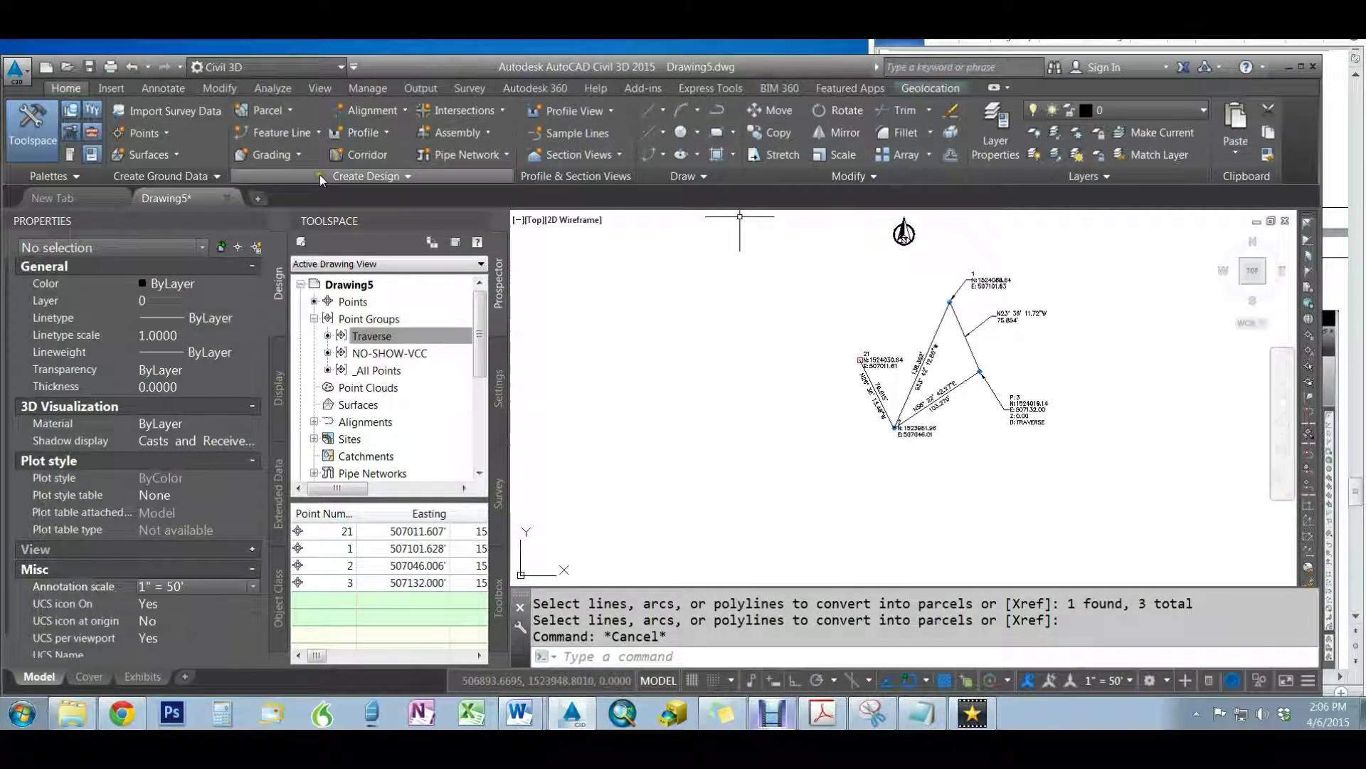
left_click(291, 110)
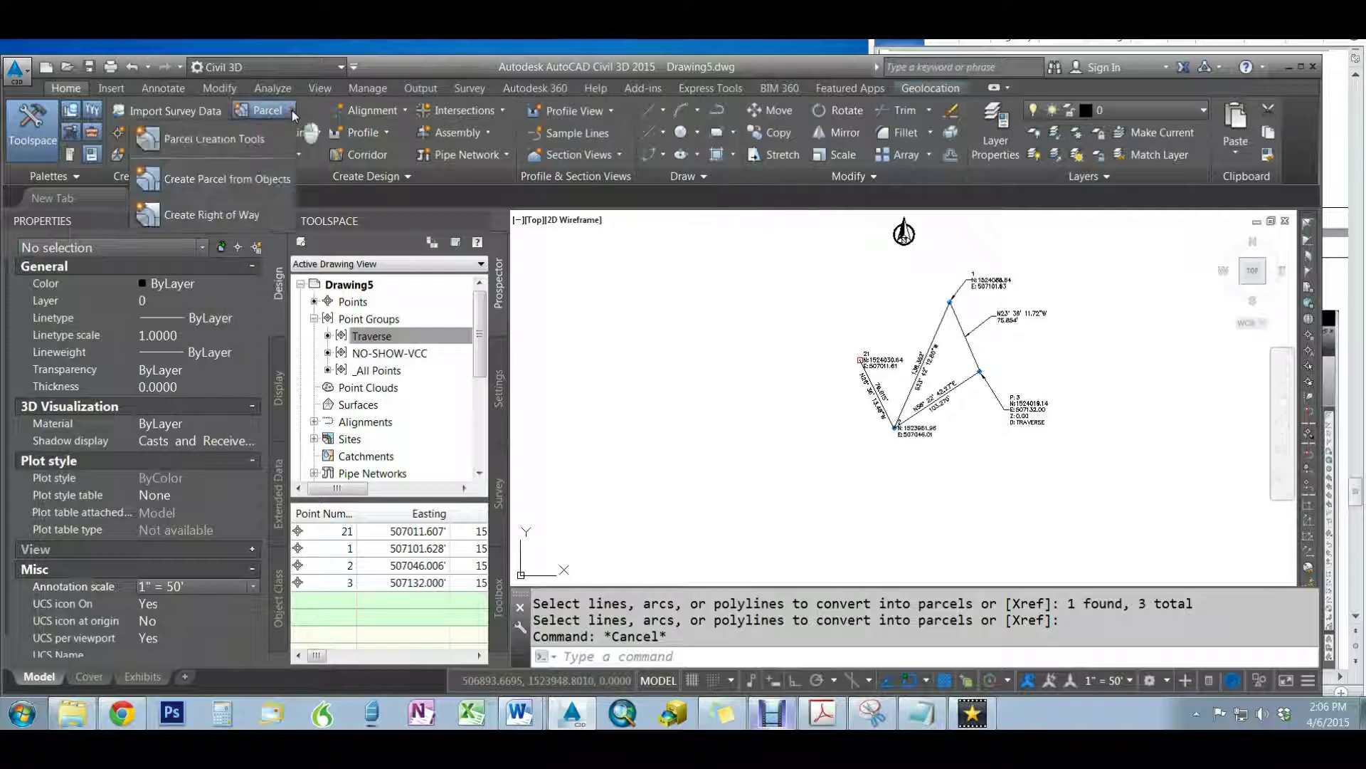
left_click(235, 184)
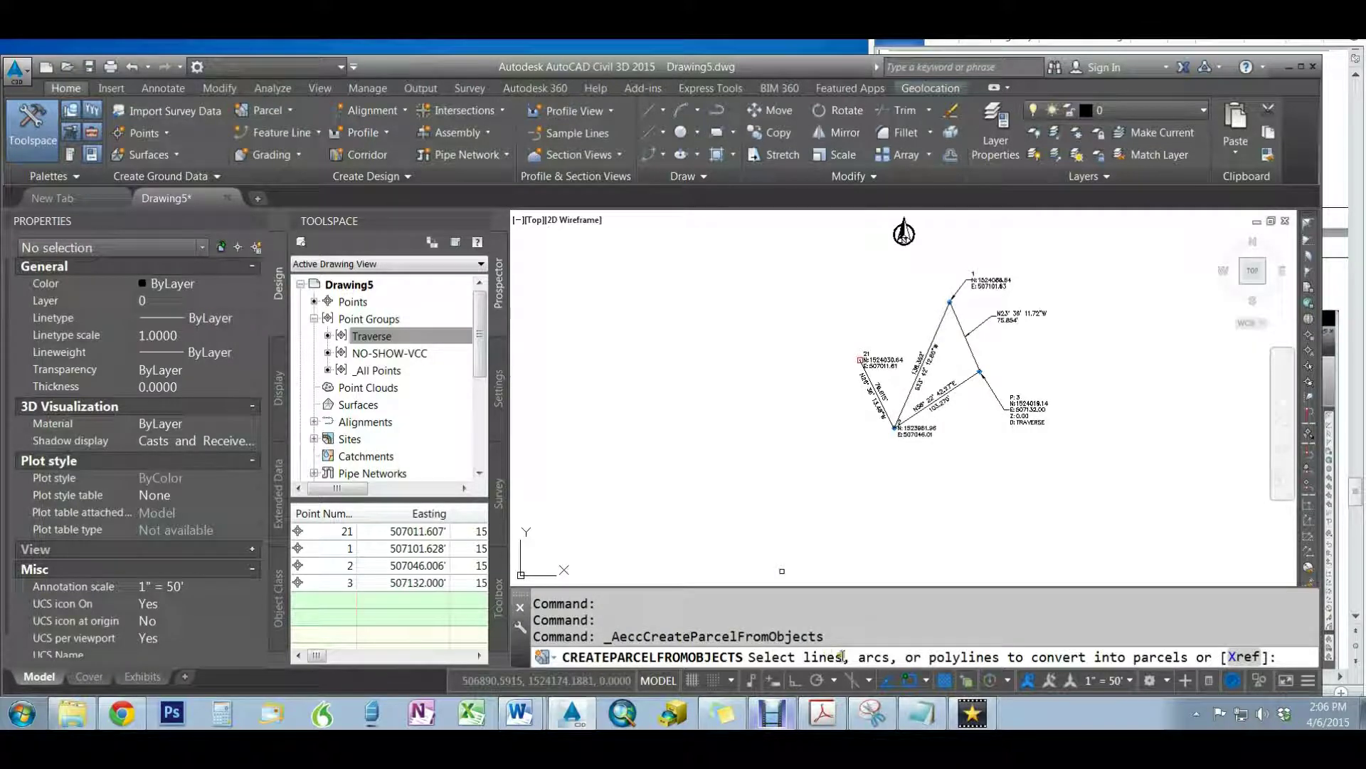
left_click(942, 332)
left_click(962, 383)
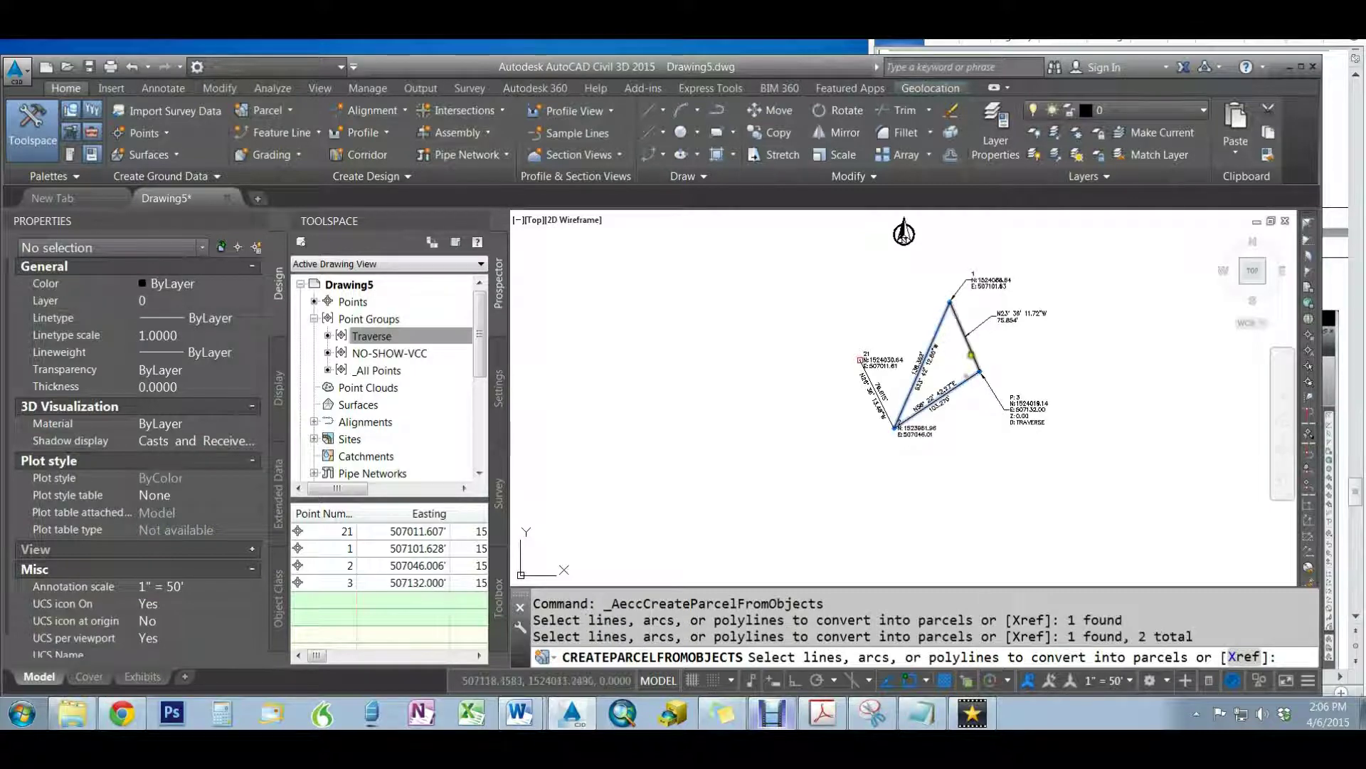
left_click(971, 354)
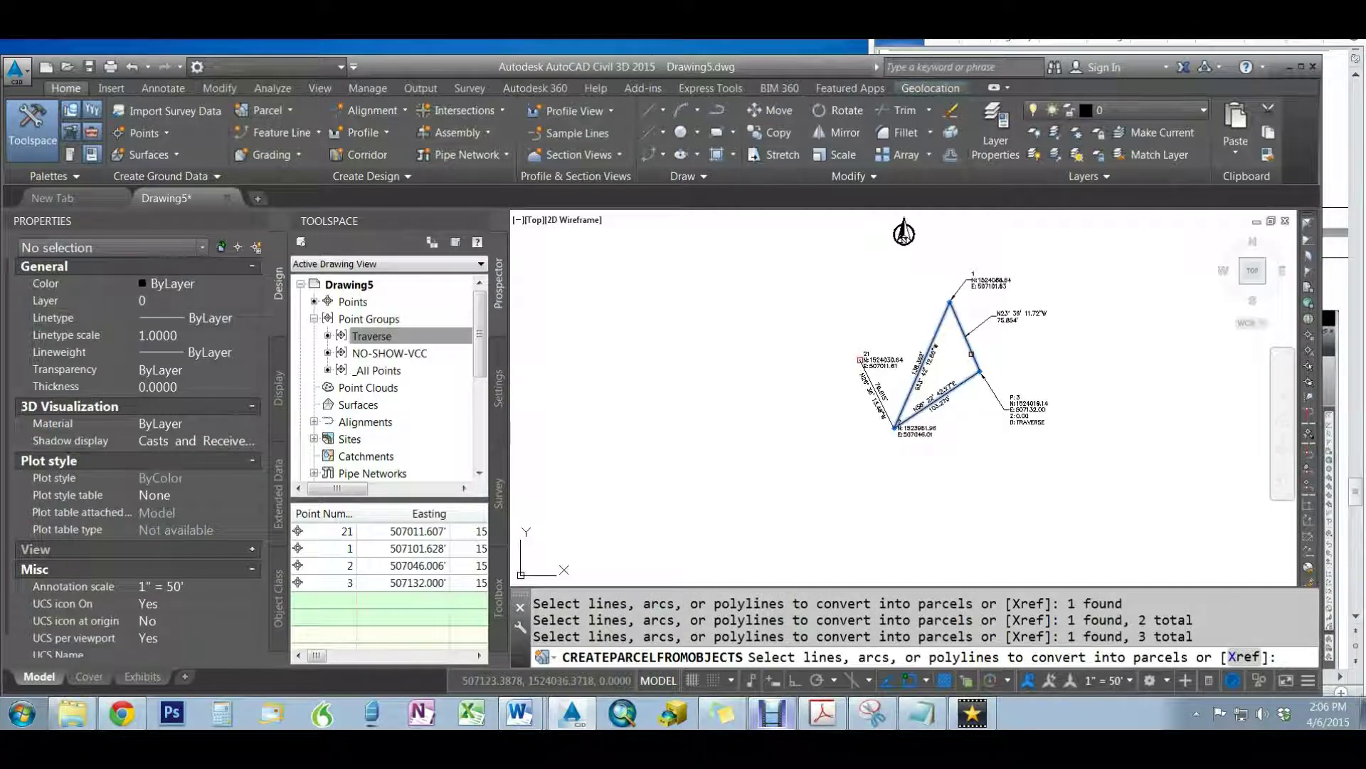
key("Return")
Create the parcel in Site 1 with the Name Square Foot & Acres area label style, erasing the existing entities
left_click_drag(641, 24, 632, 203)
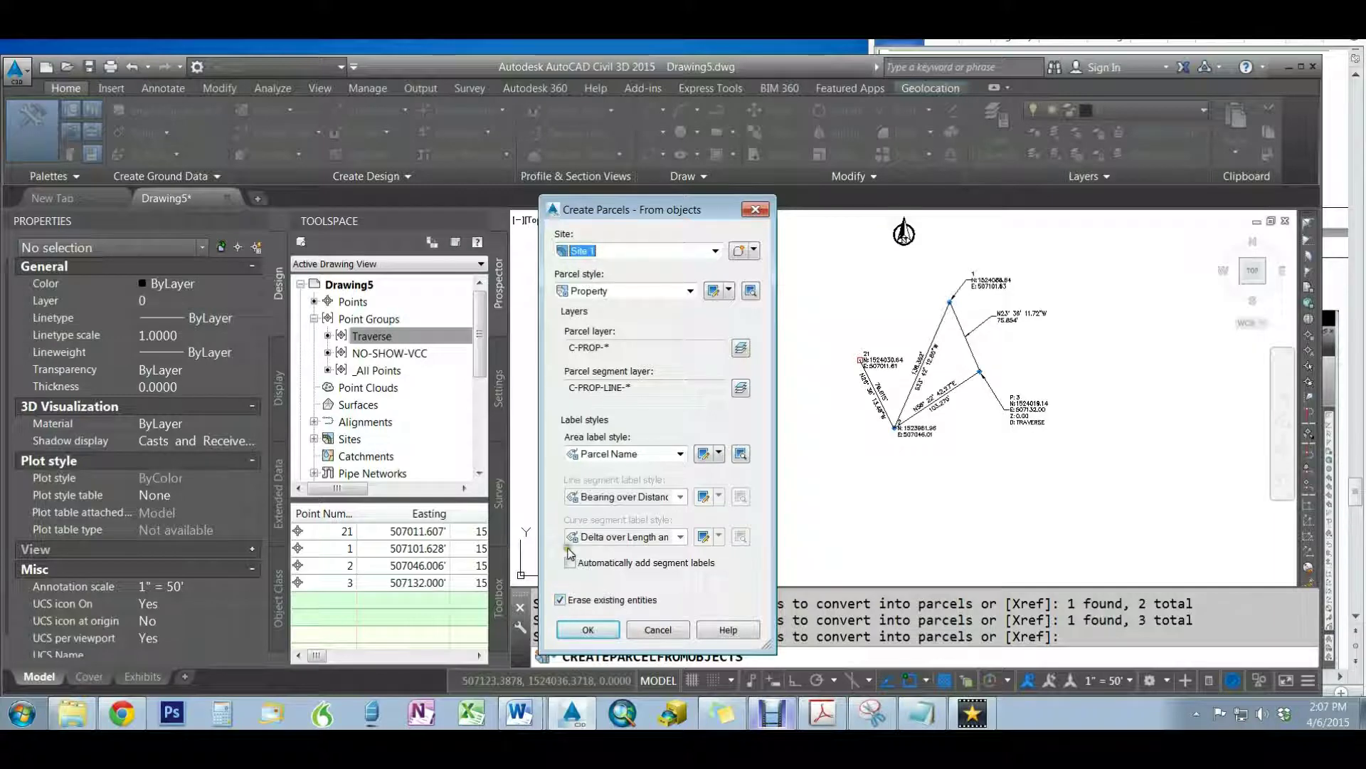
left_click(681, 454)
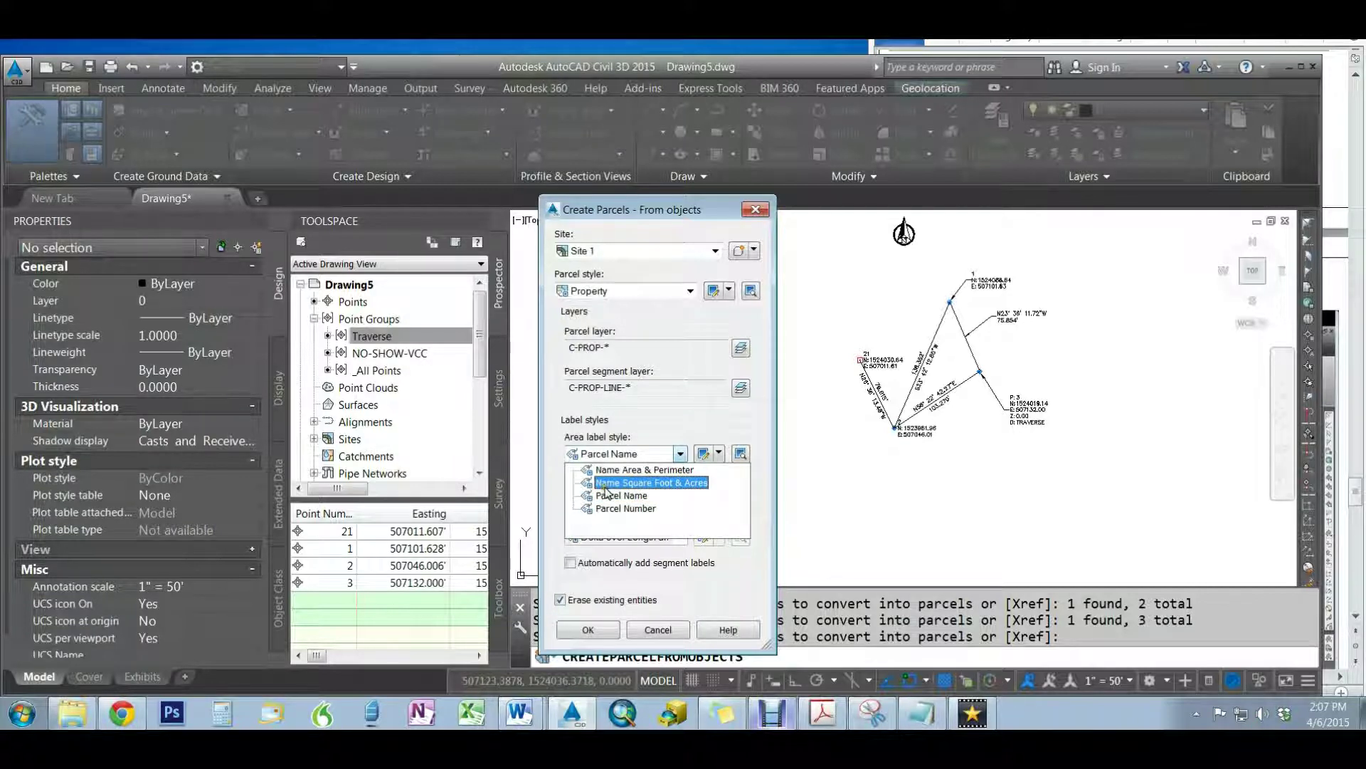
left_click(607, 484)
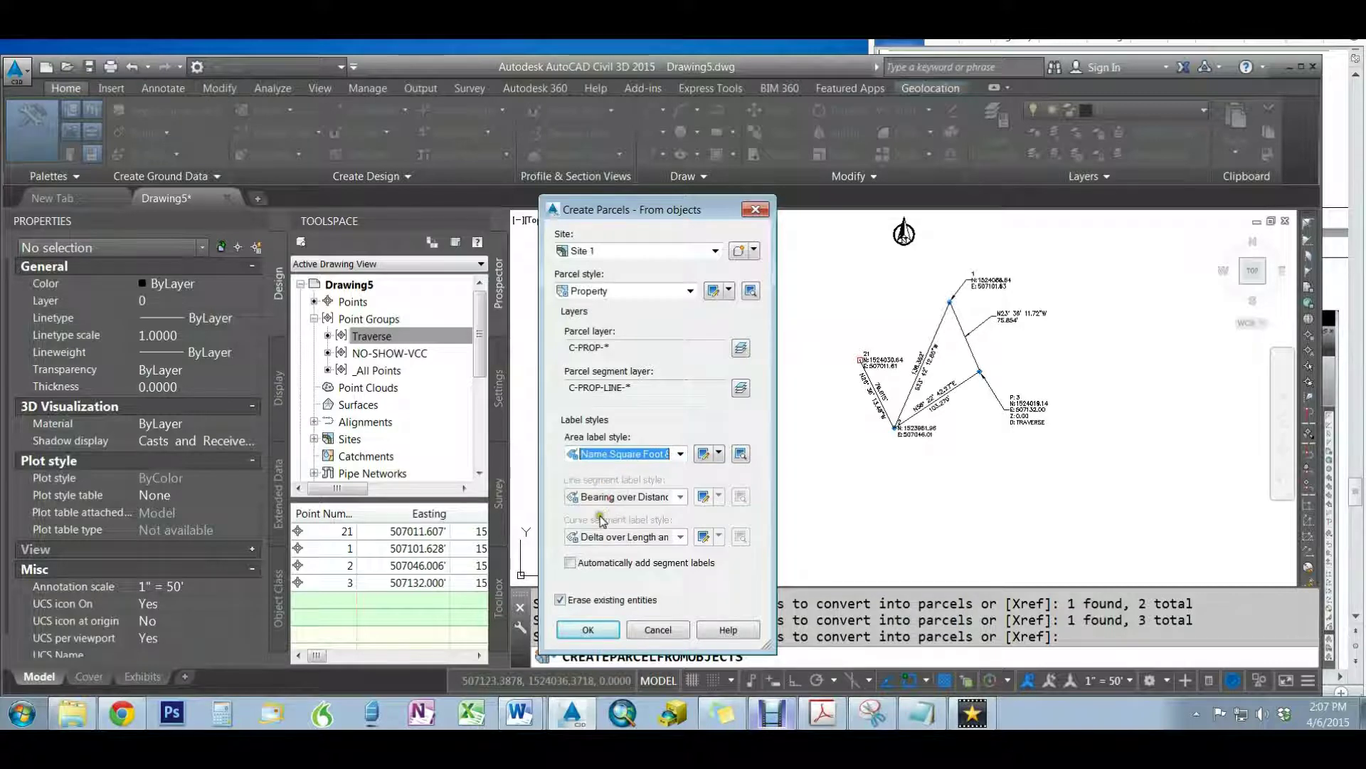
left_click(562, 601)
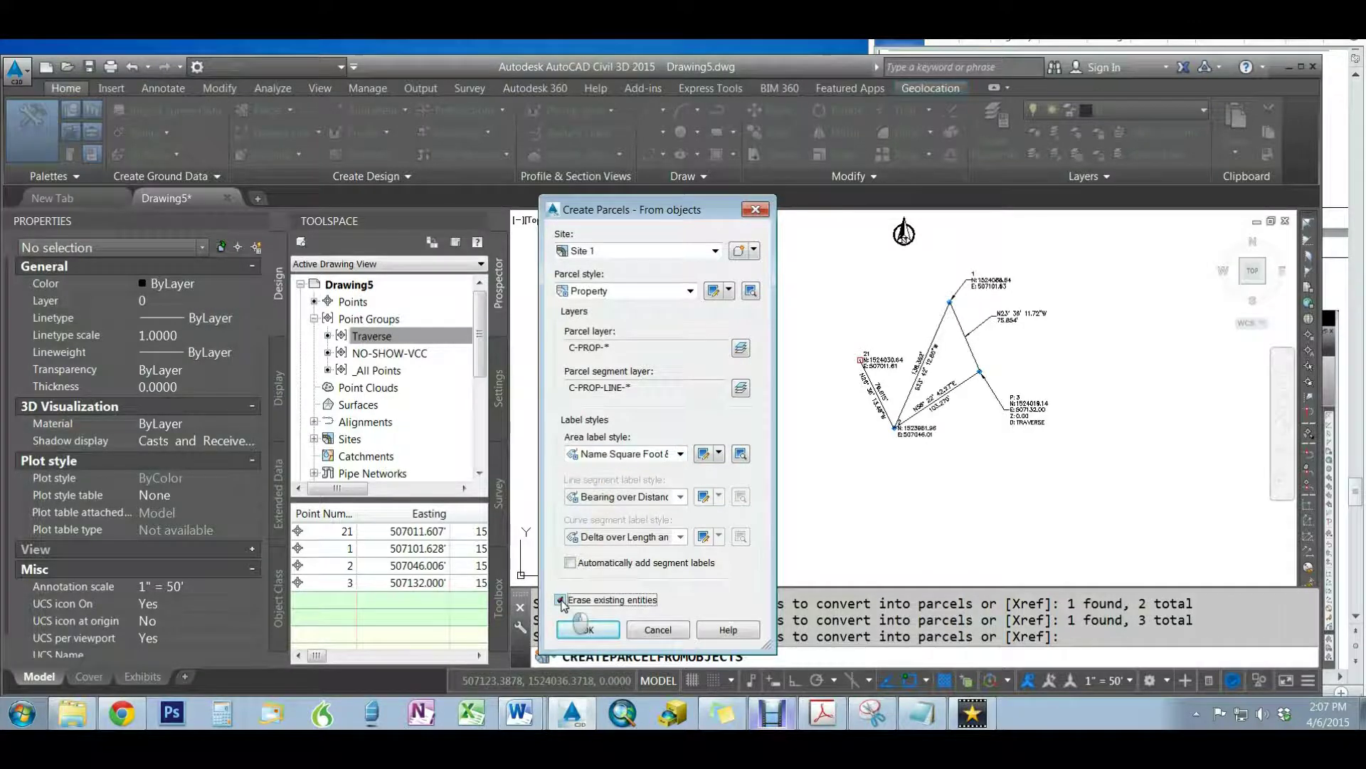
left_click(562, 602)
left_click(598, 629)
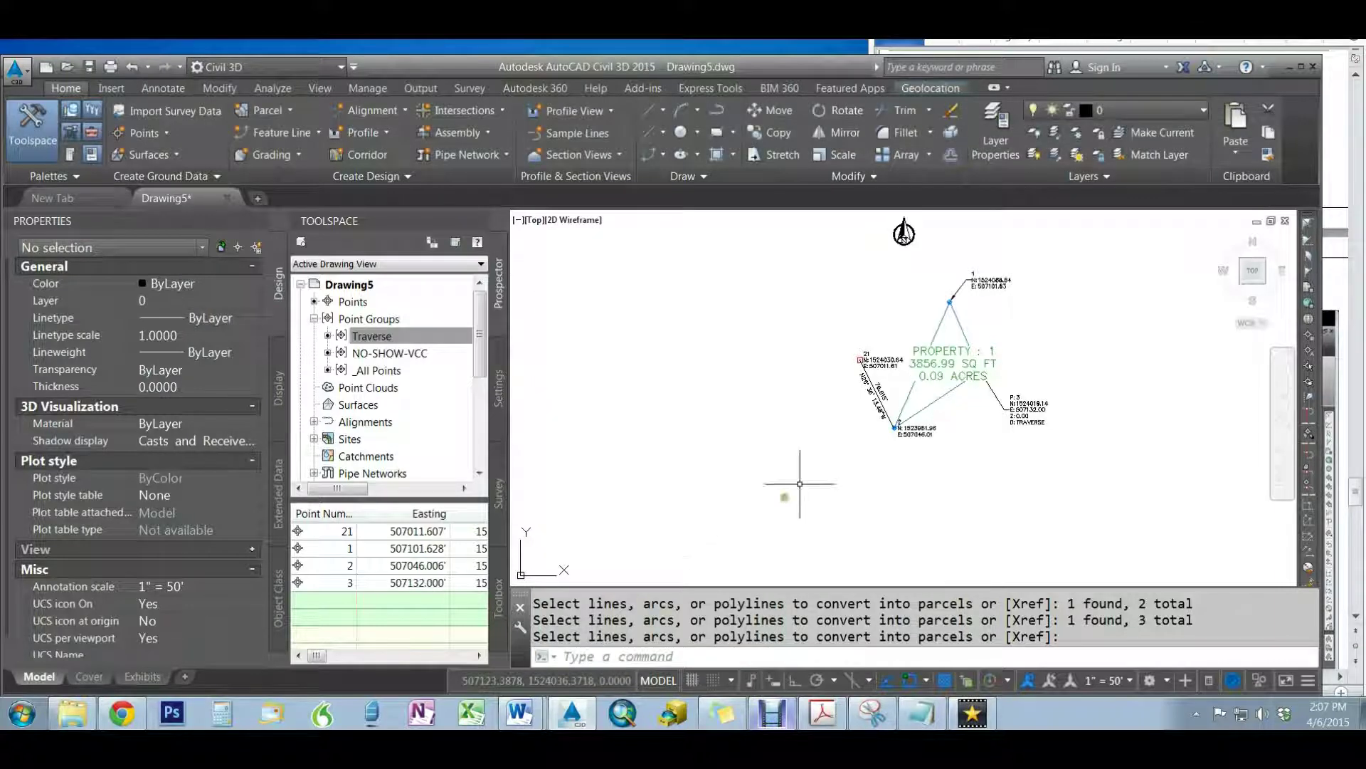
Move the parcel's area label outside the triangle, to the upper right, so it connects with a leader
scroll(1043, 351, "up", 4)
left_click(801, 356)
left_click(832, 384)
left_click(832, 385)
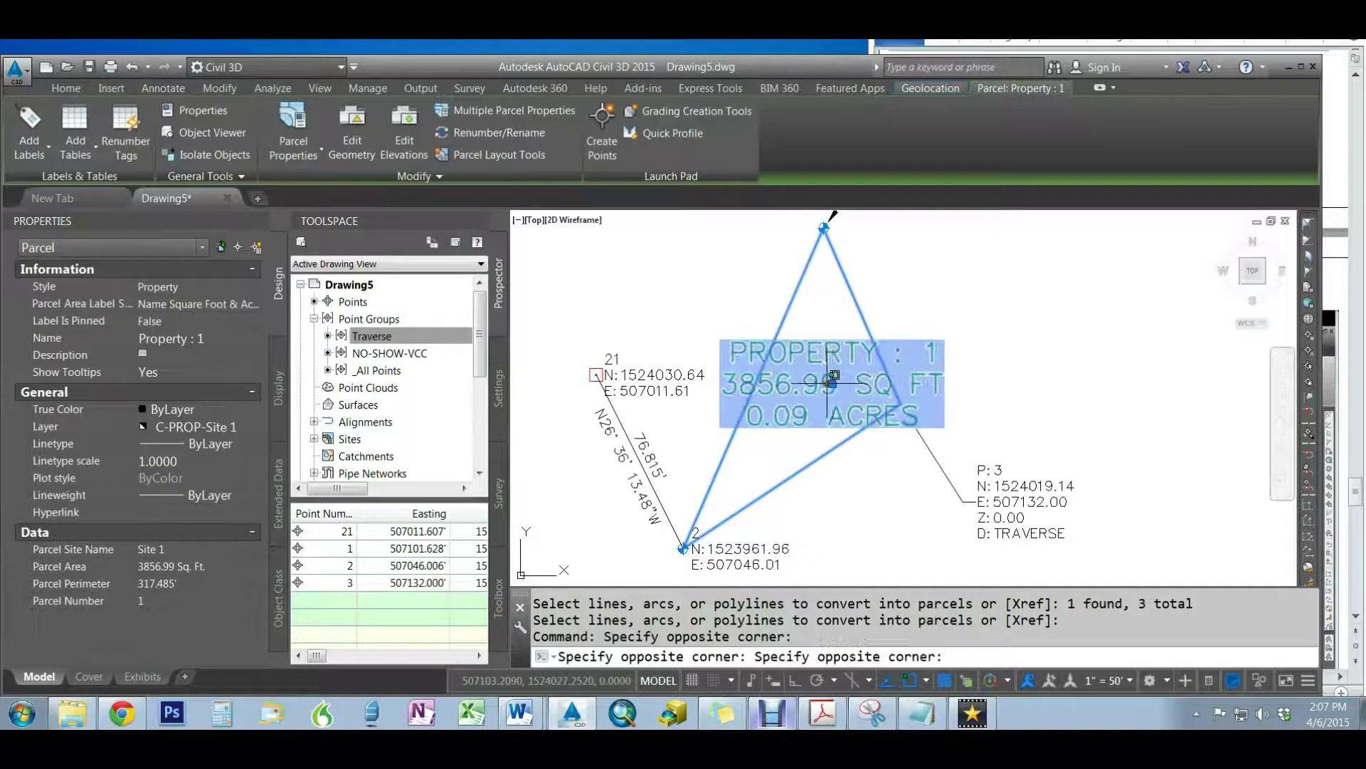
left_click(849, 391)
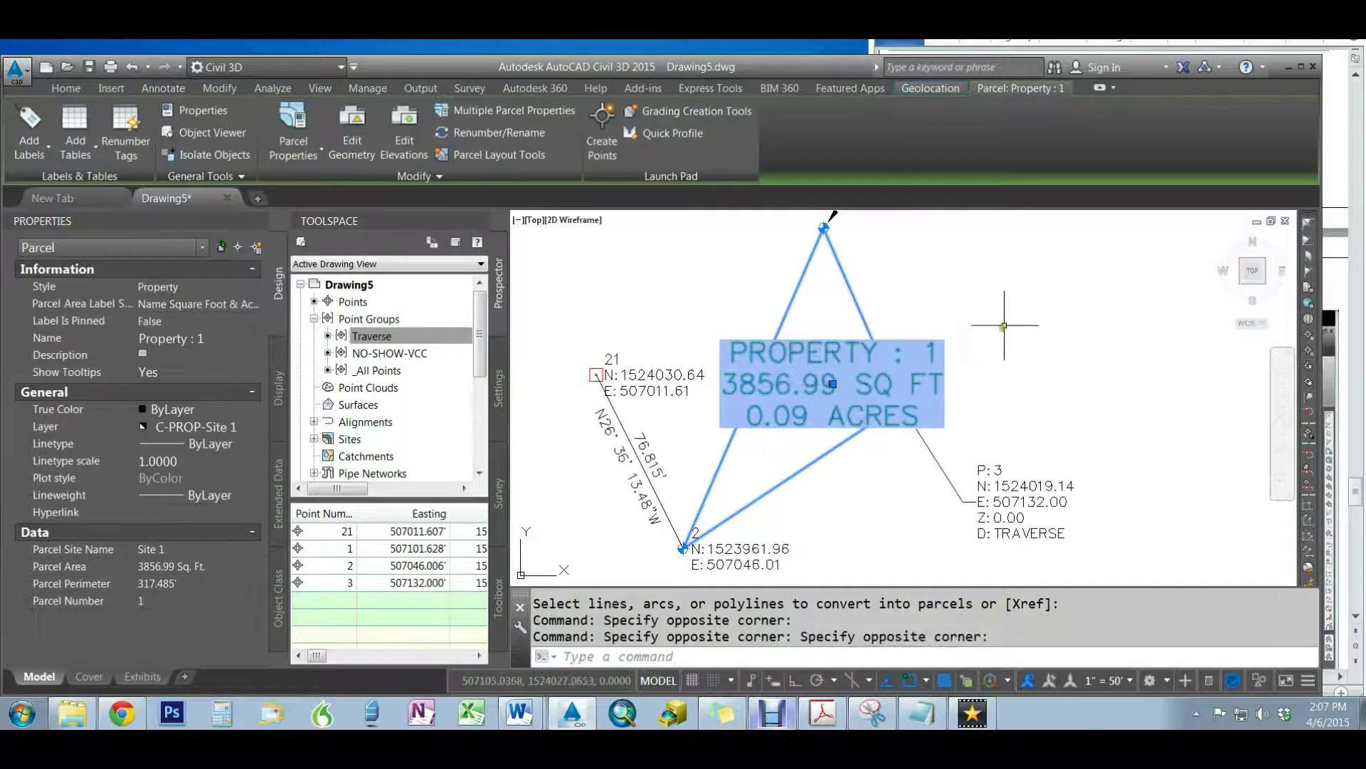
left_click(832, 385)
scroll(794, 440, "down", 2)
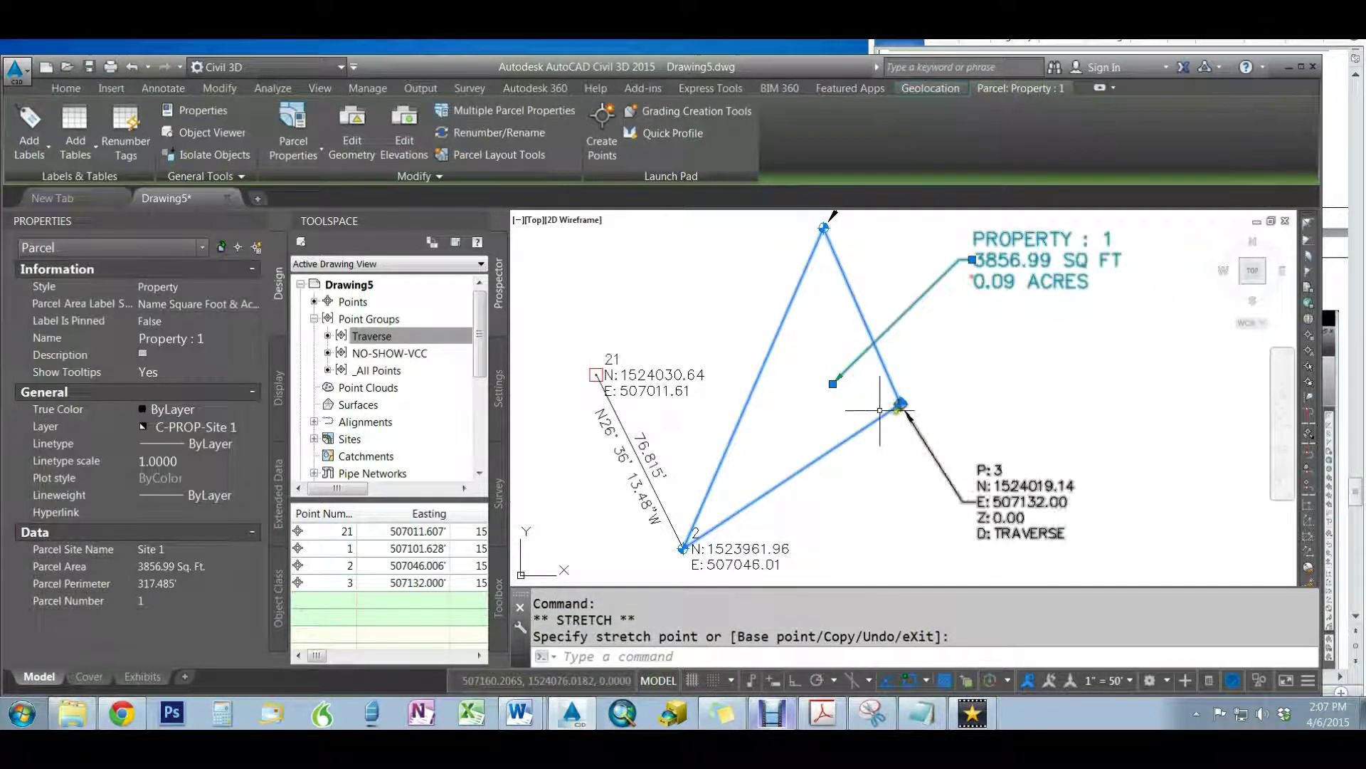
key("Escape")
key("Escape")
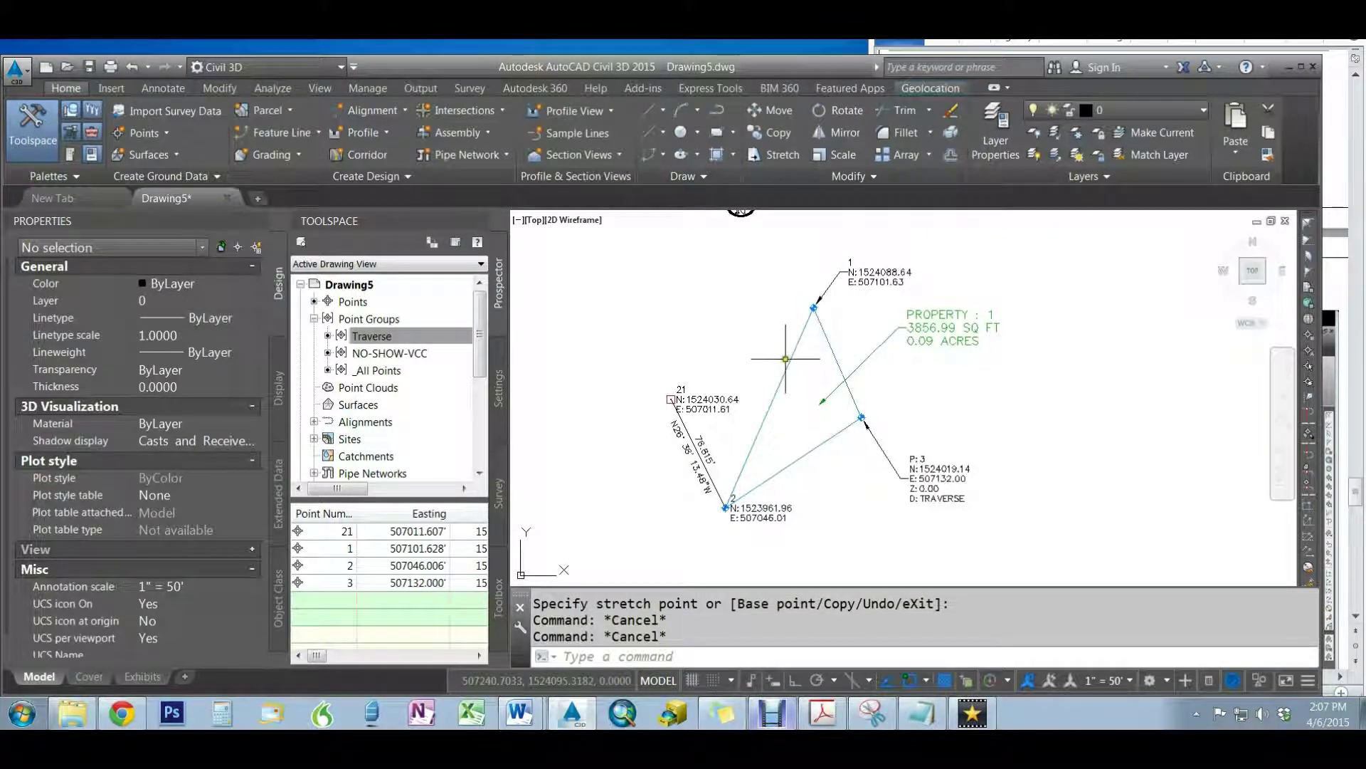
Configure Add Labels for the Parcel feature with the Multiple Segment label type
left_click(158, 88)
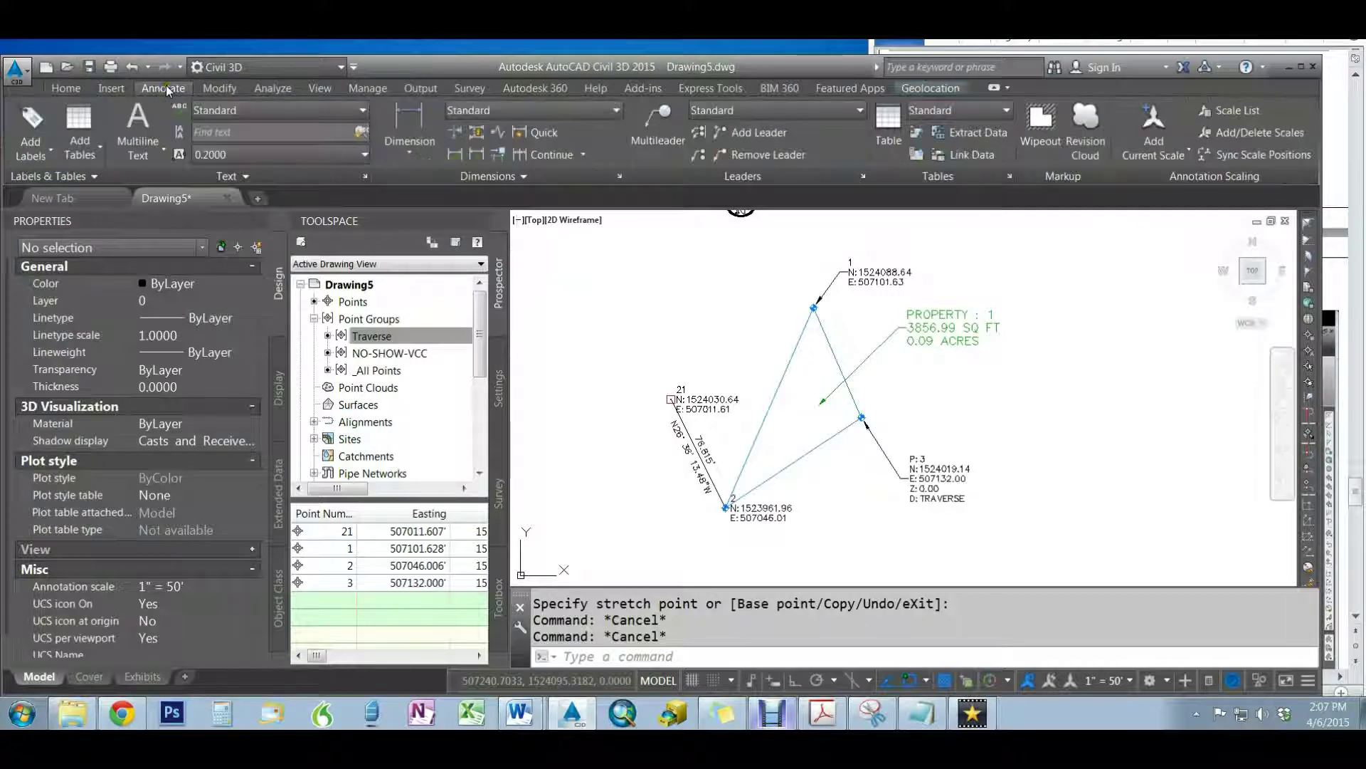
left_click(30, 121)
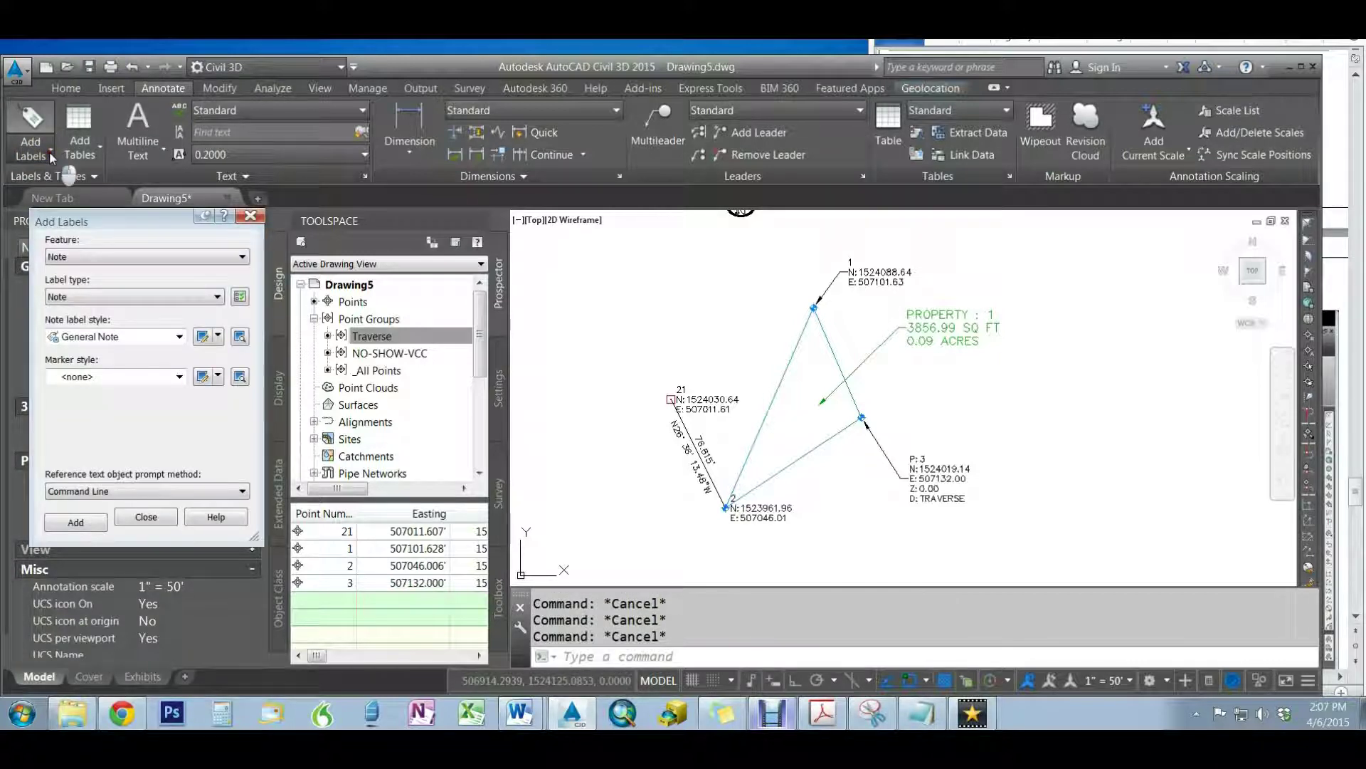
left_click(37, 127)
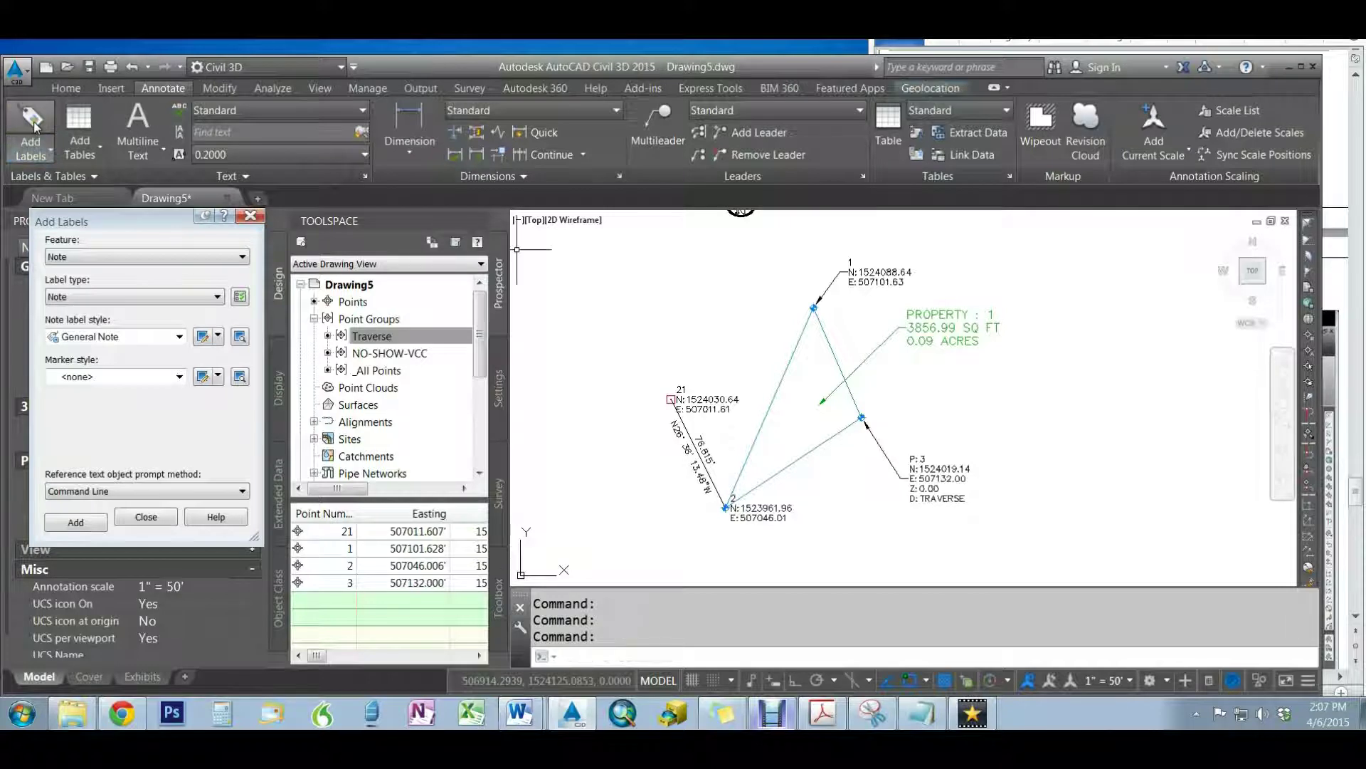
left_click(101, 257)
left_click(83, 302)
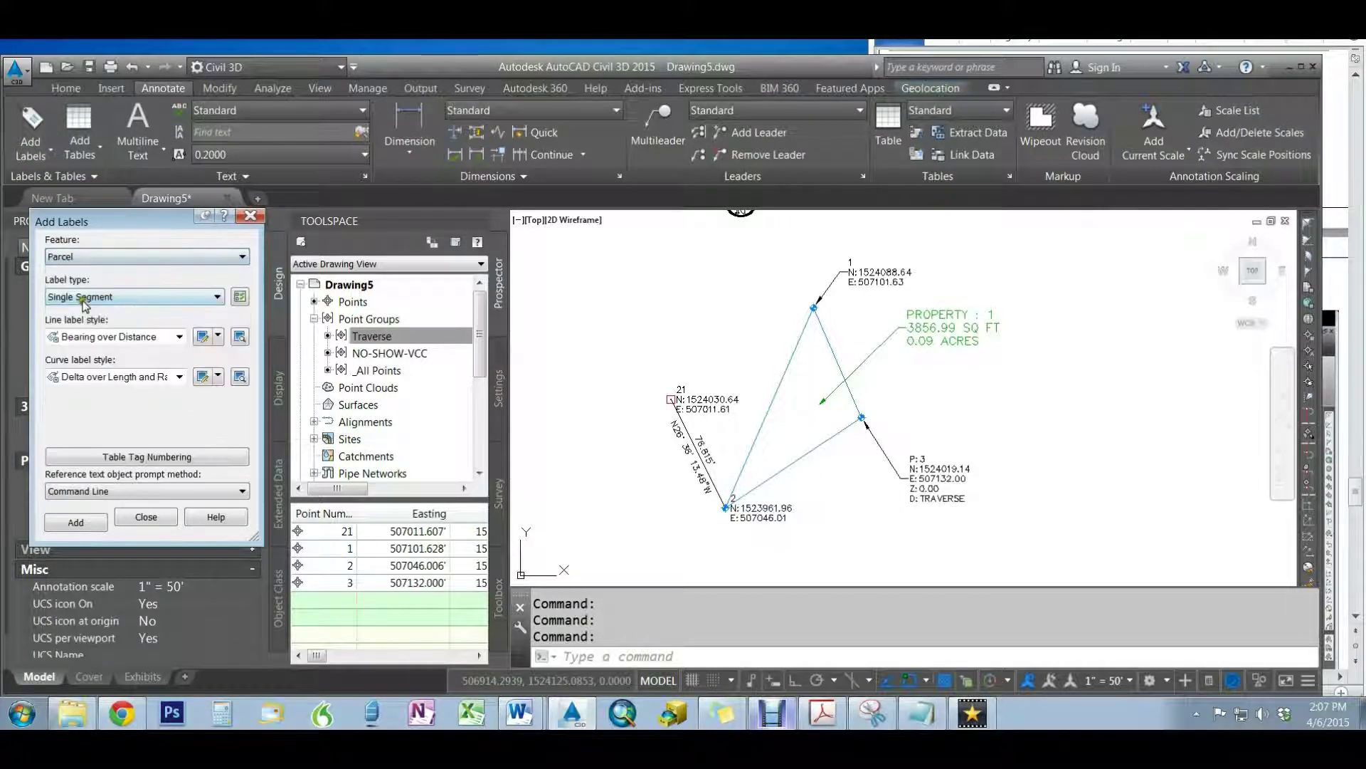
left_click(89, 303)
left_click(89, 317)
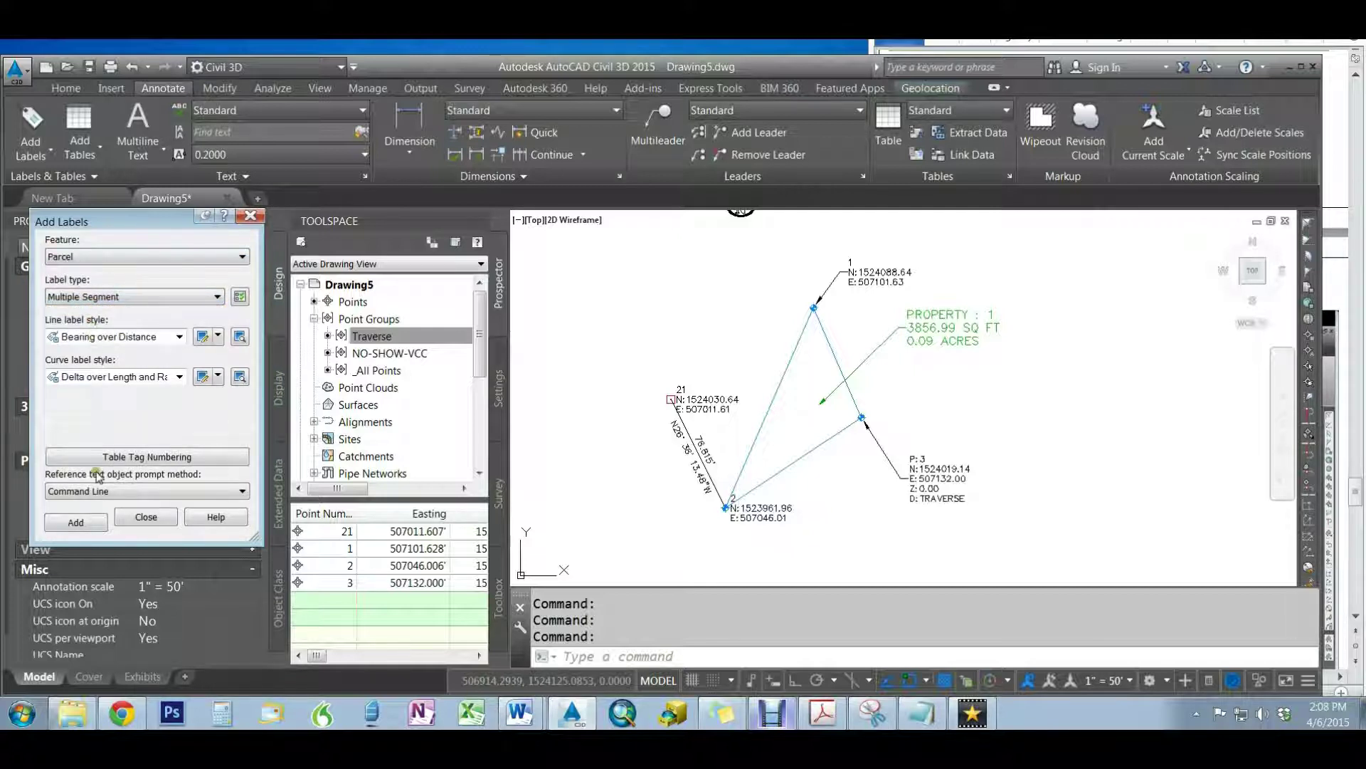
Label all parcel segments with bearing over distance in the counterclockwise direction, selecting the parcel by its area label
left_click(103, 524)
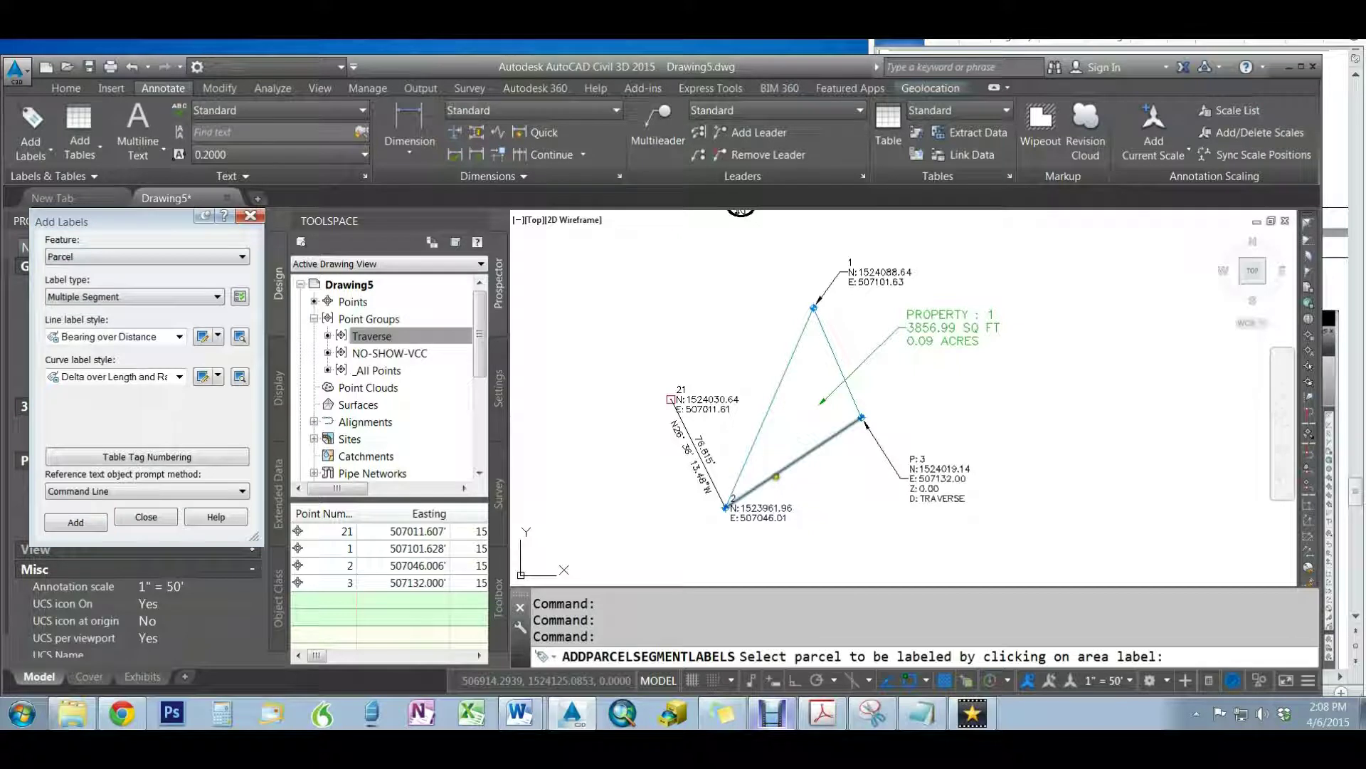
left_click(776, 475)
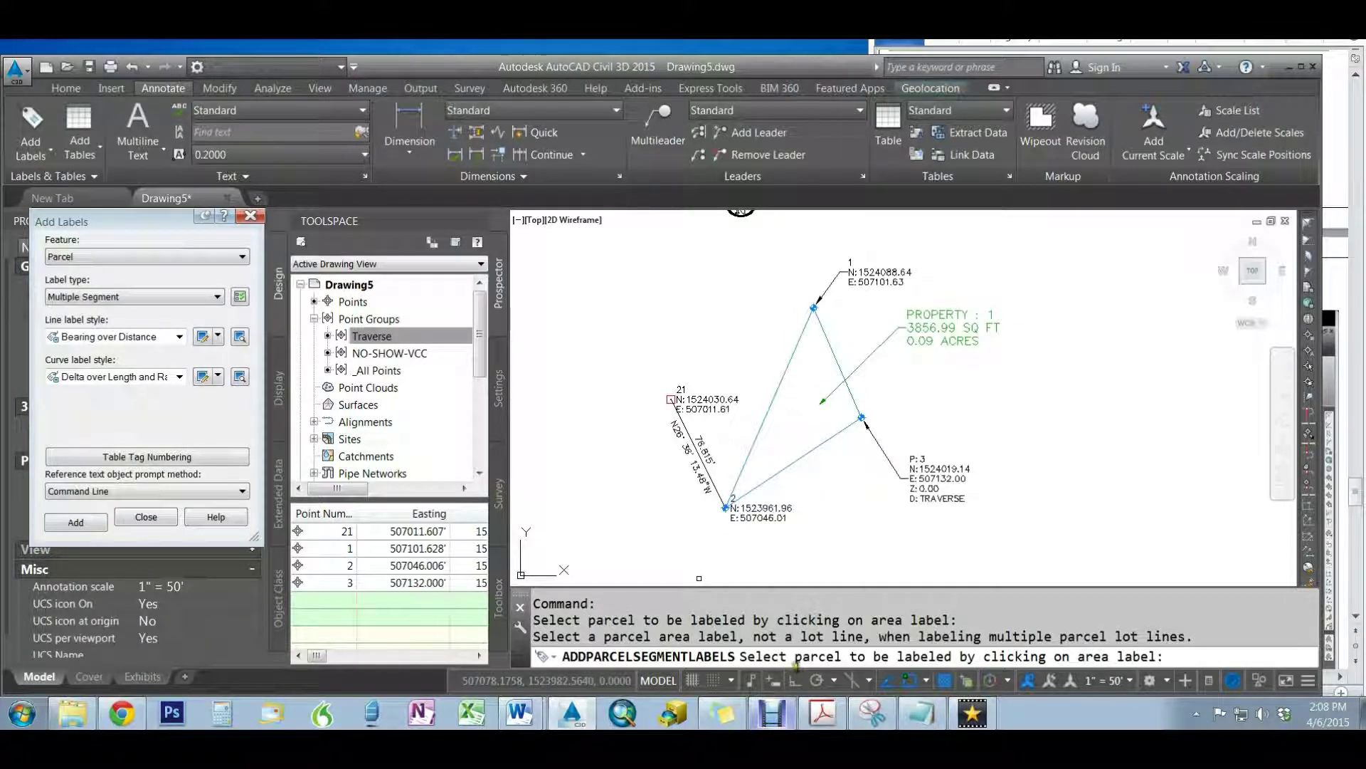
left_click(968, 313)
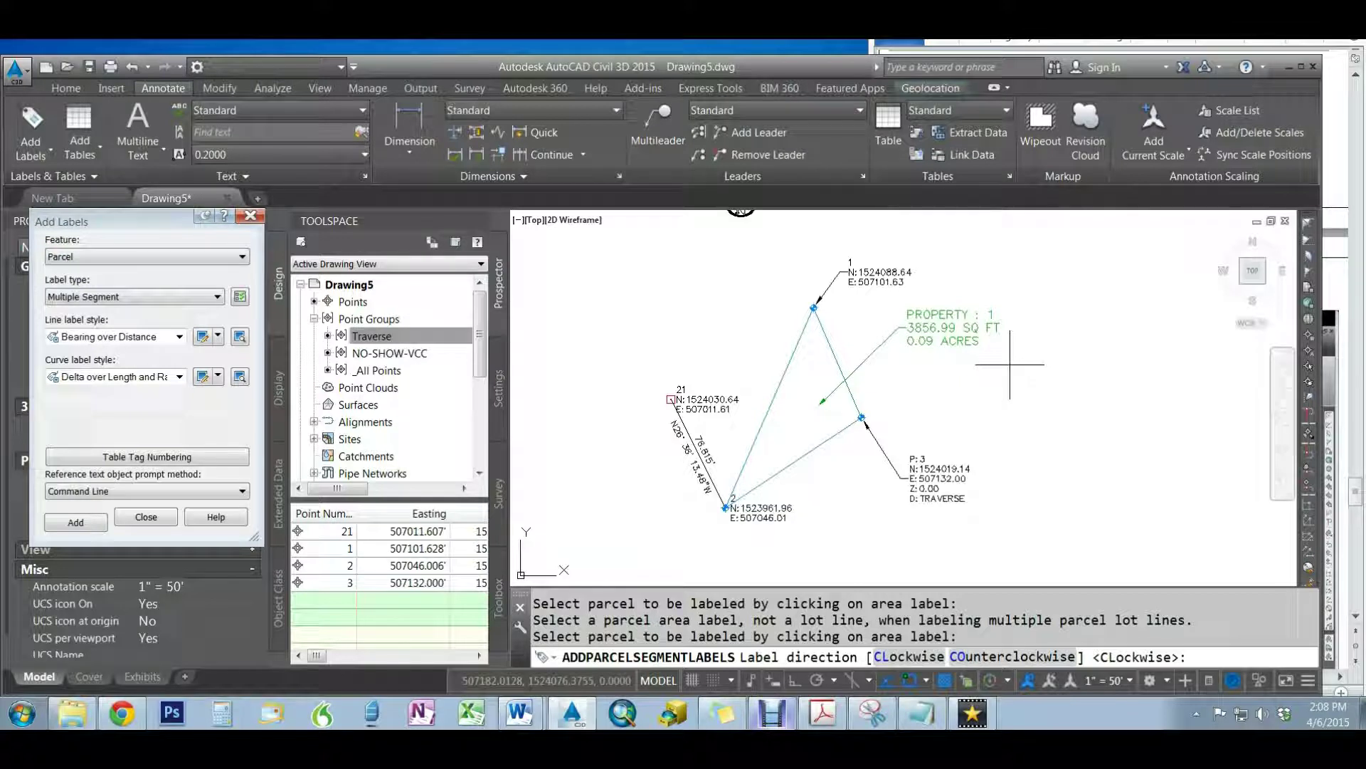
left_click(1015, 656)
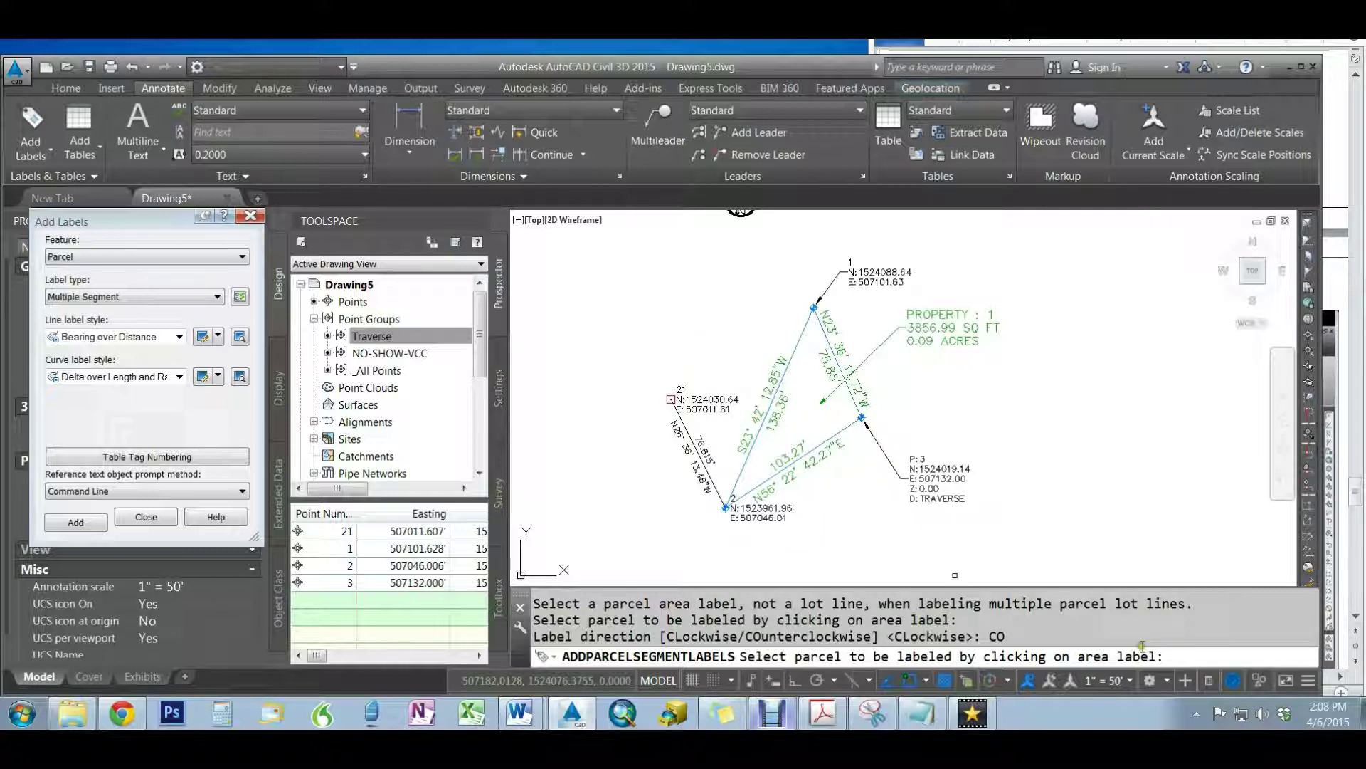
key("Escape")
key("Escape")
key("Escape")
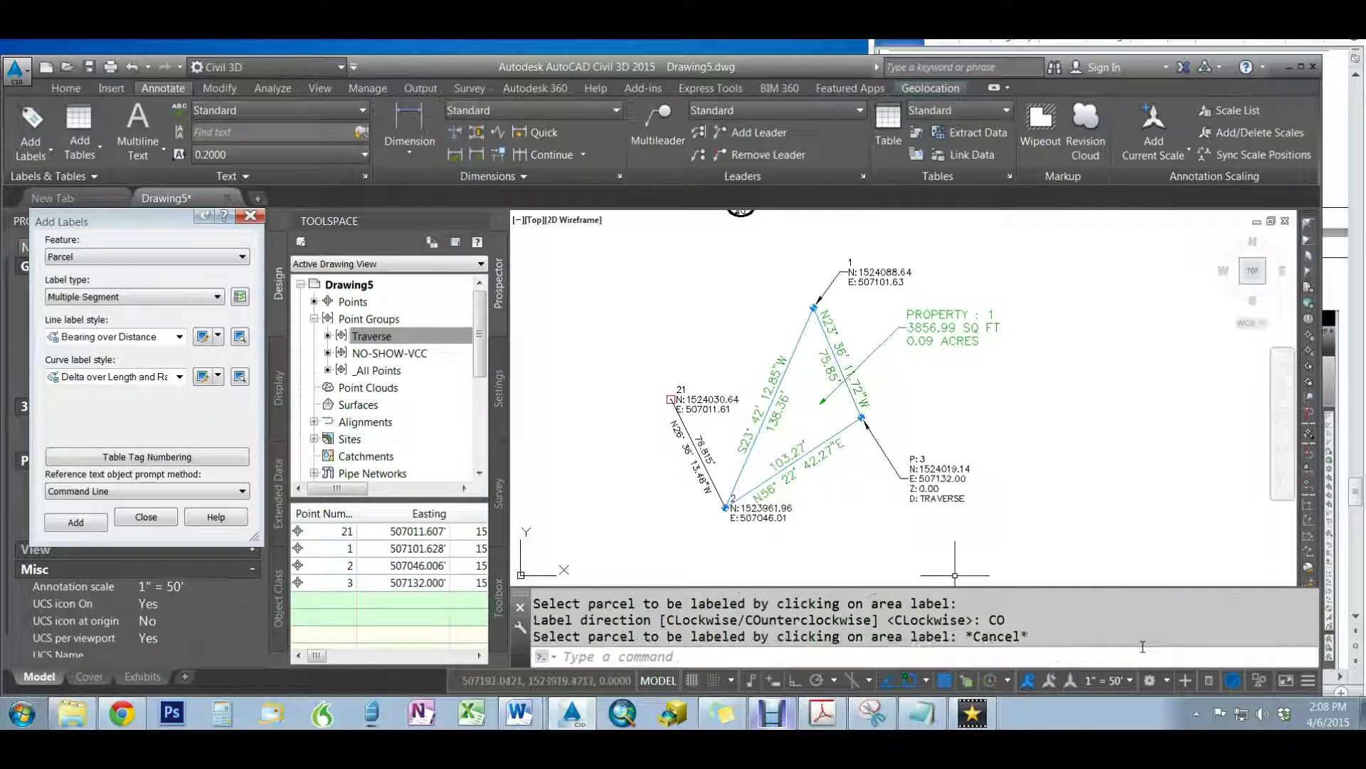
Move the Property 1 area label farther right of the triangle, clear of the northeast segment's label
left_click(795, 458)
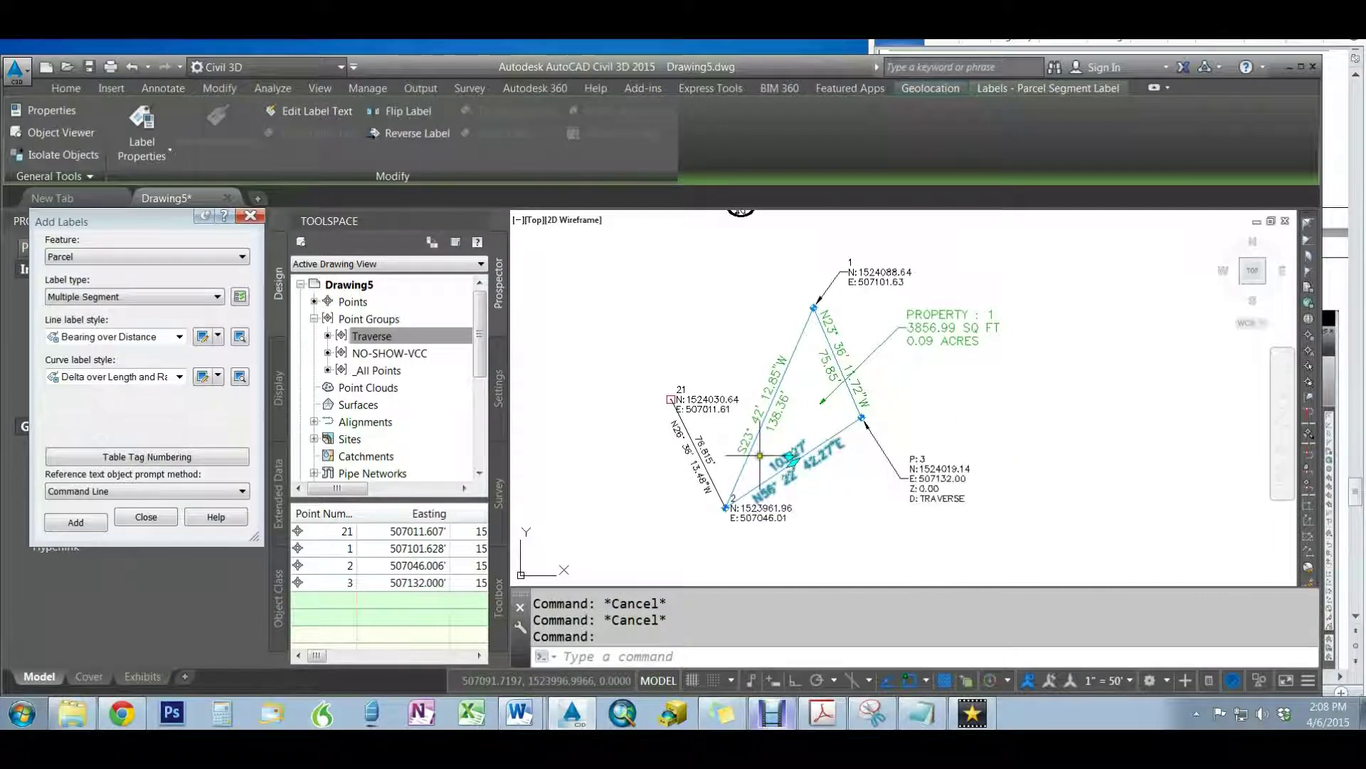
left_click(950, 329)
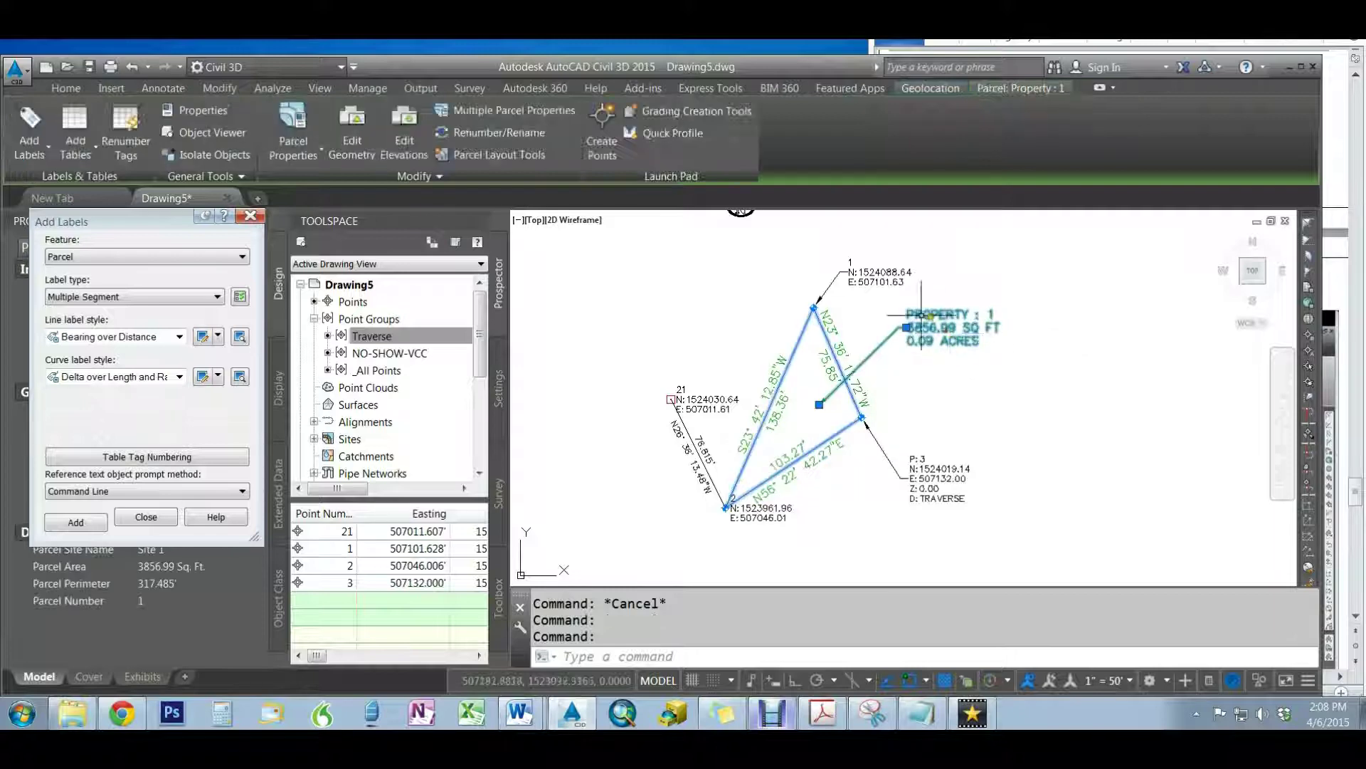
left_click(906, 328)
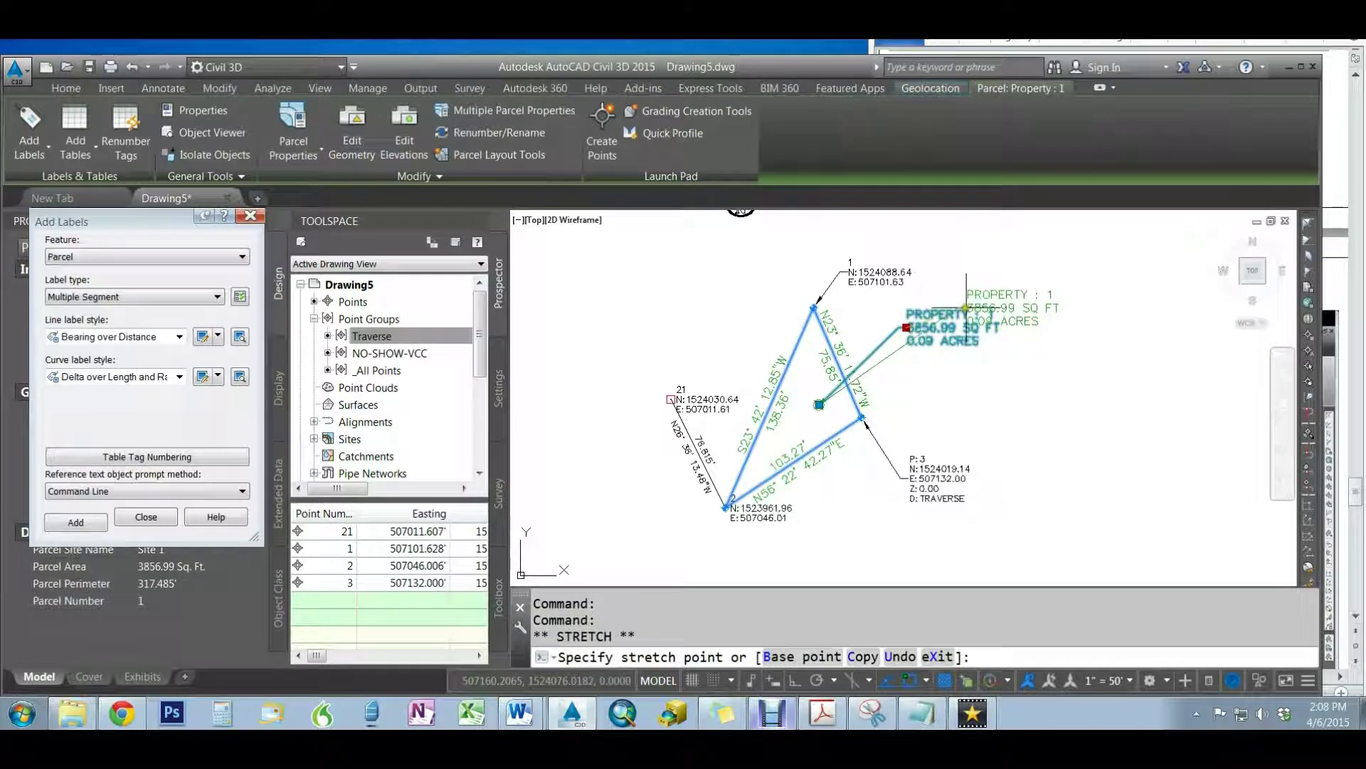
left_click(976, 367)
key("Escape")
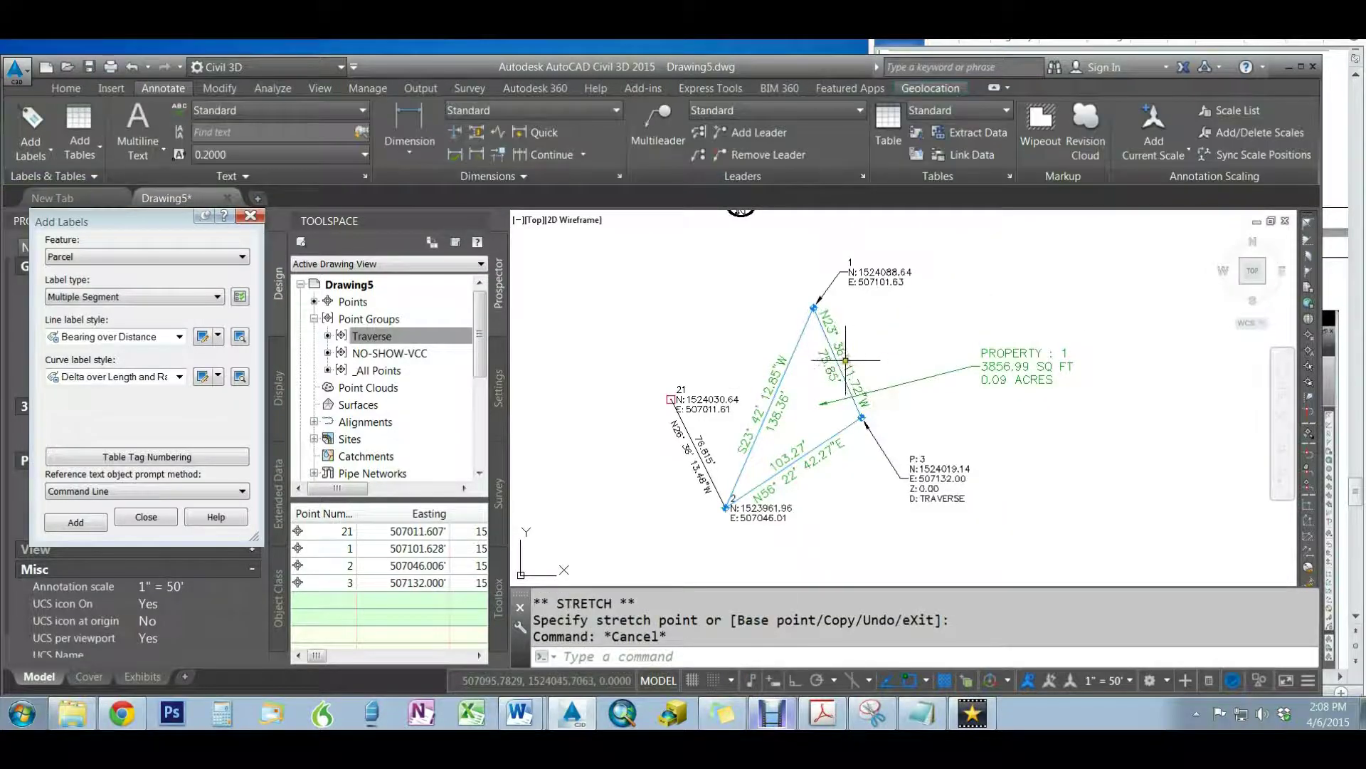
Examine the editing options offered for the triangle's northeast segment label and for point 21
left_click(844, 351)
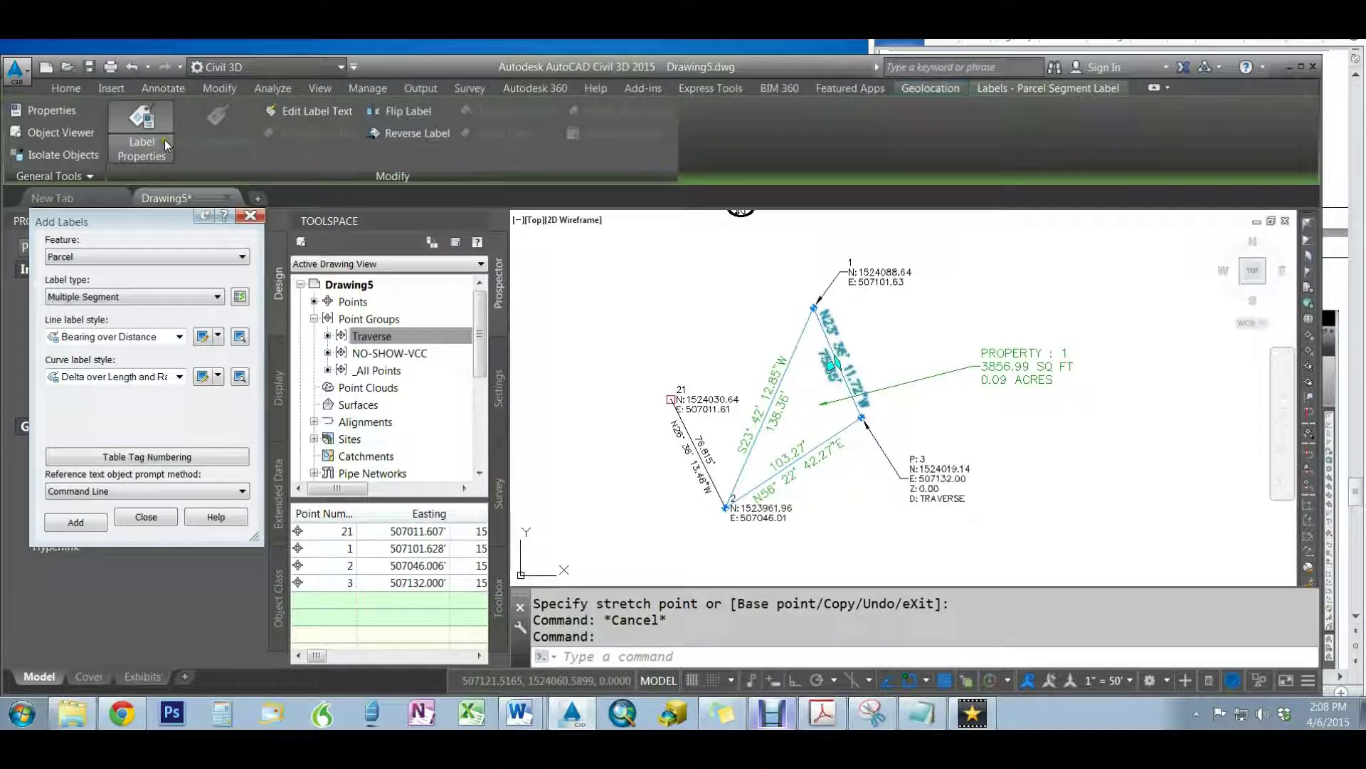
left_click(174, 86)
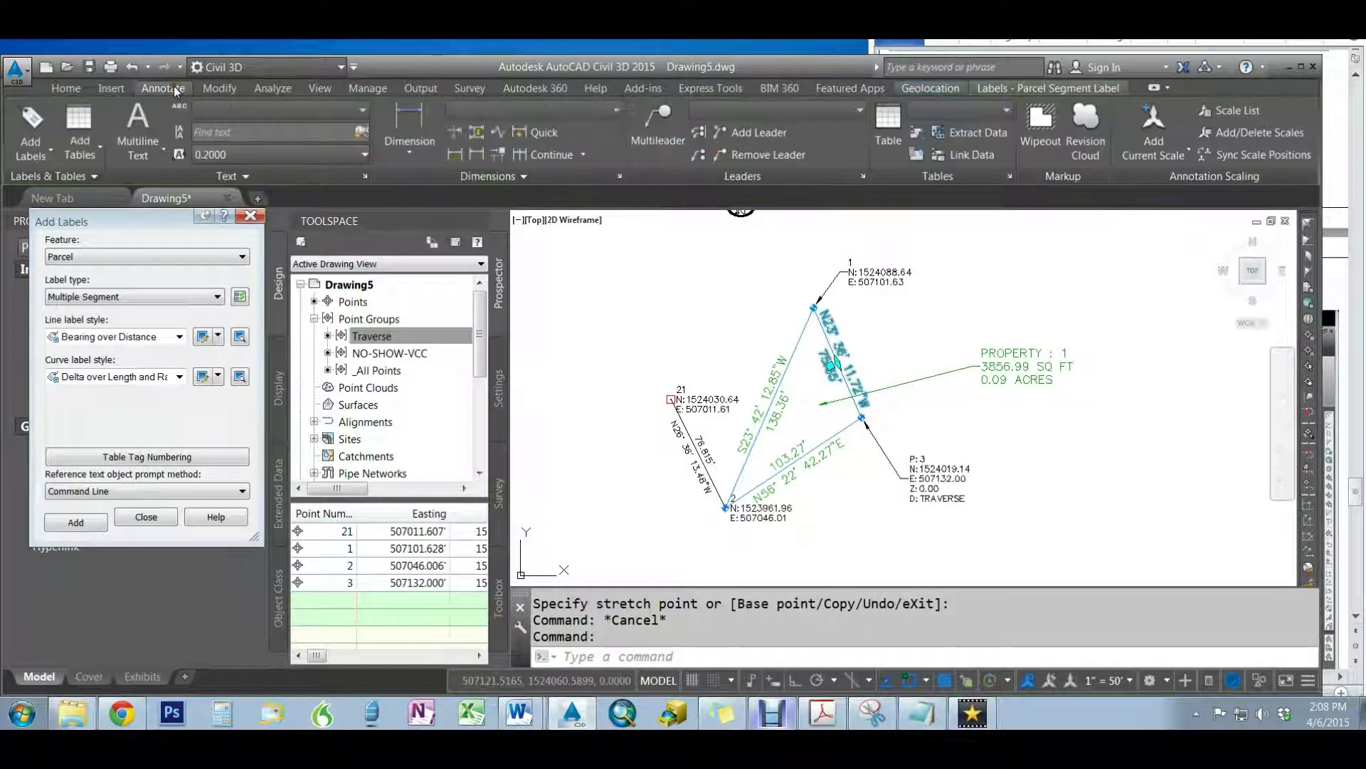
key("Escape")
key("Escape")
left_click(840, 355)
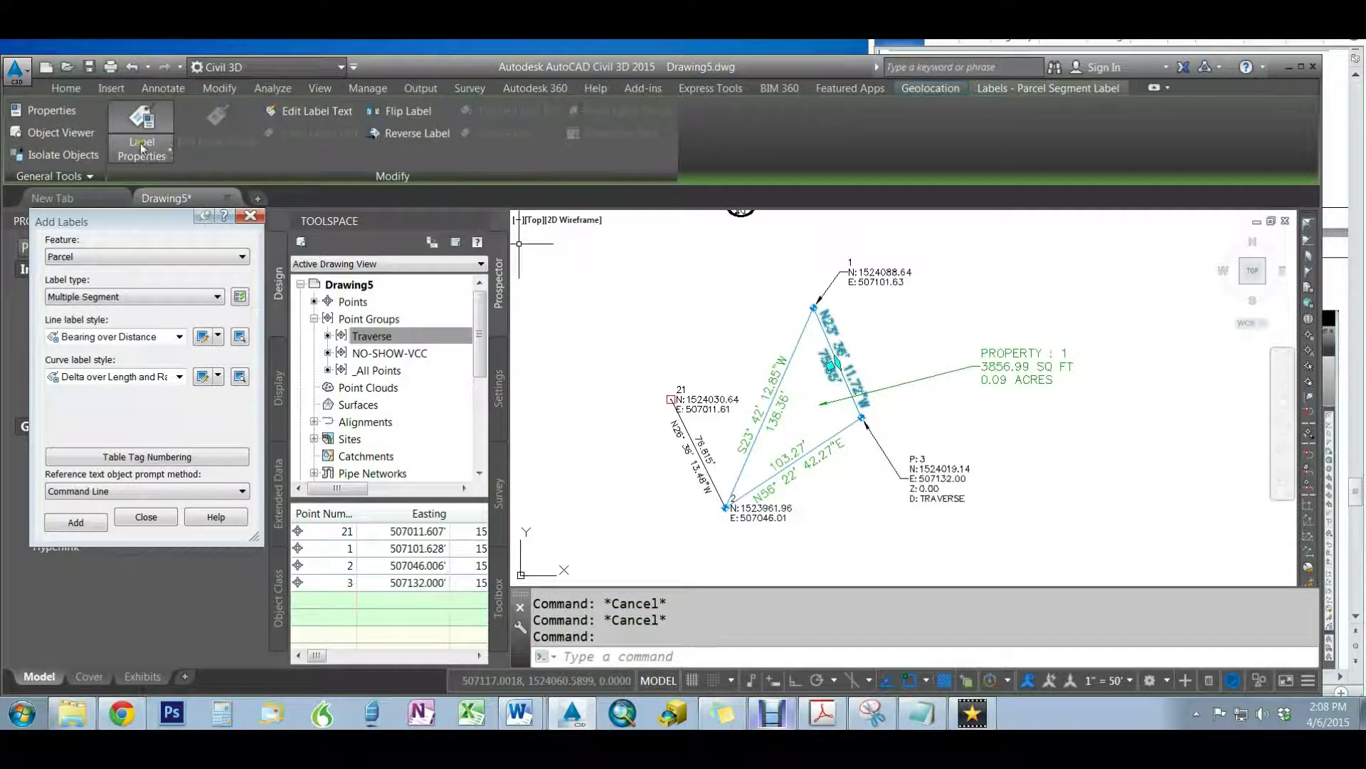
key("Escape")
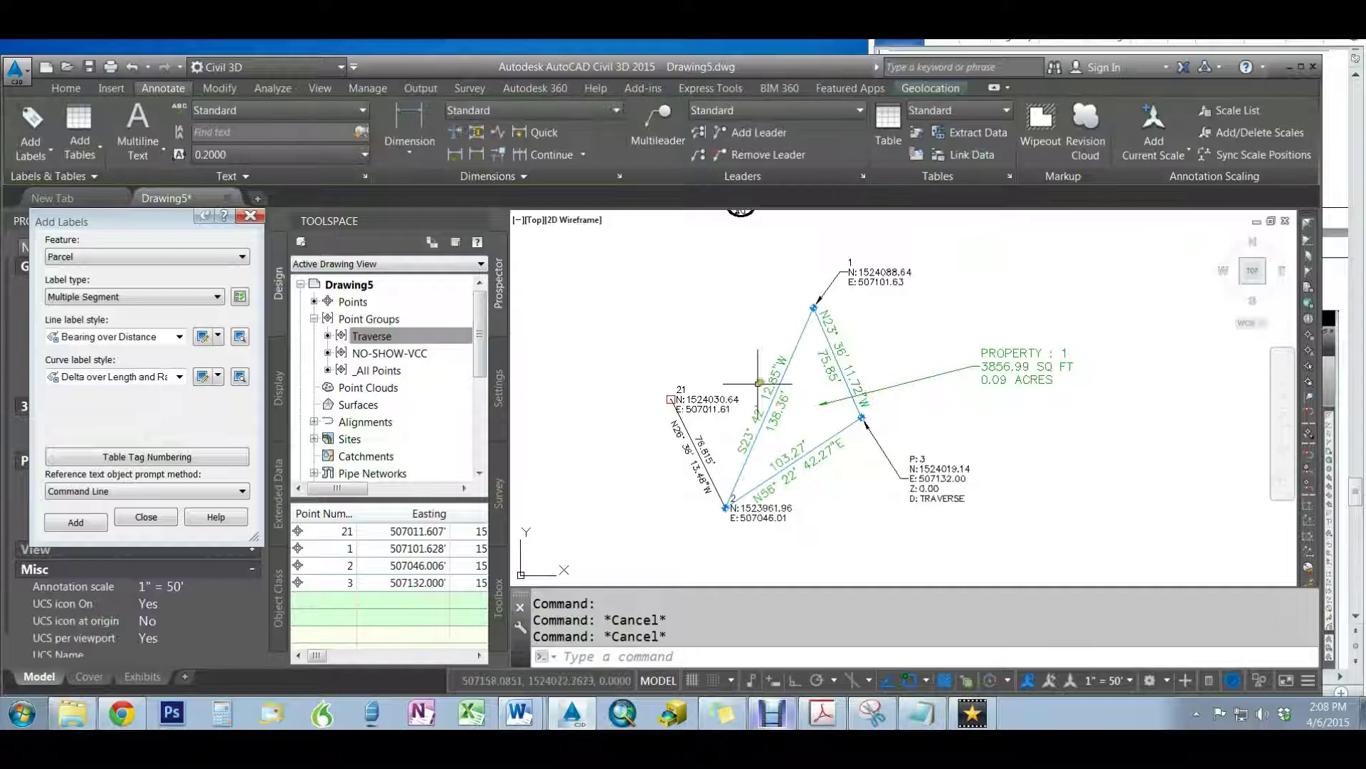
left_click(701, 398)
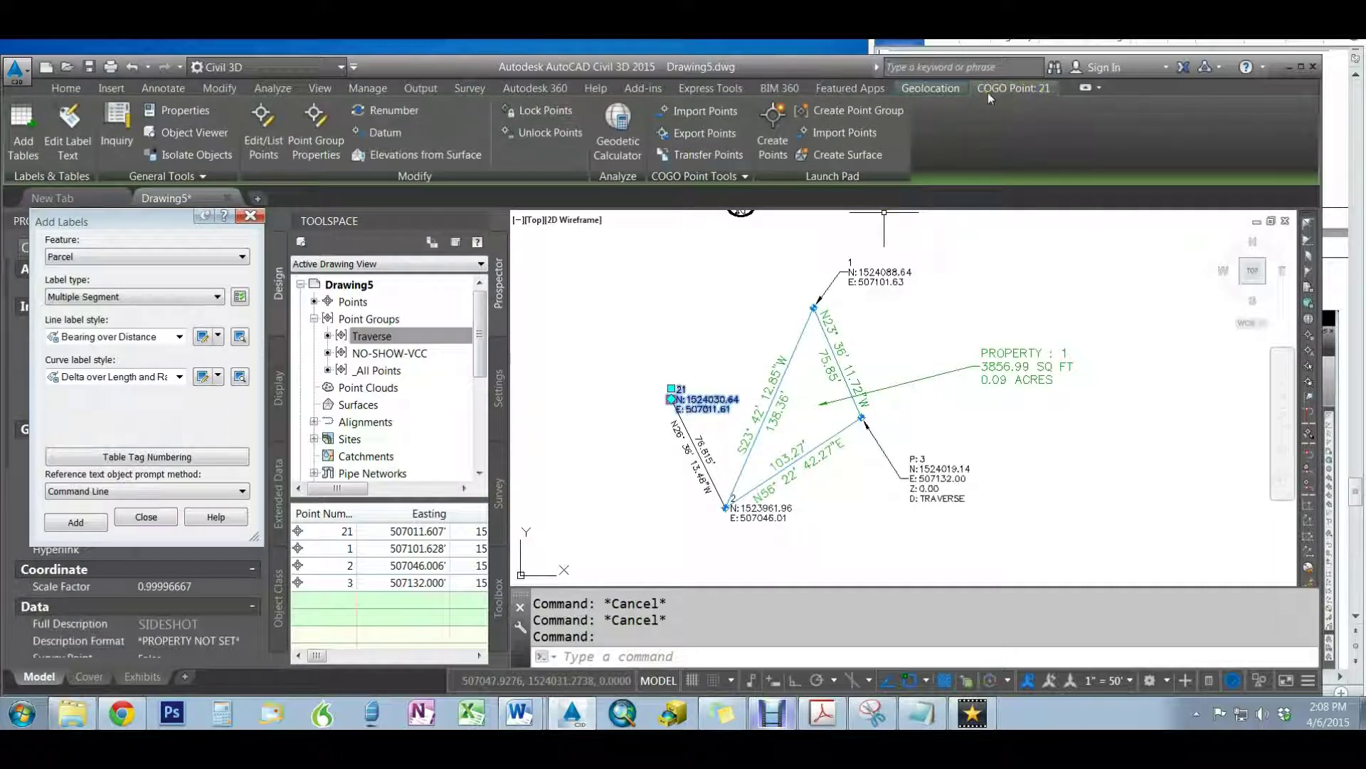
key("Escape")
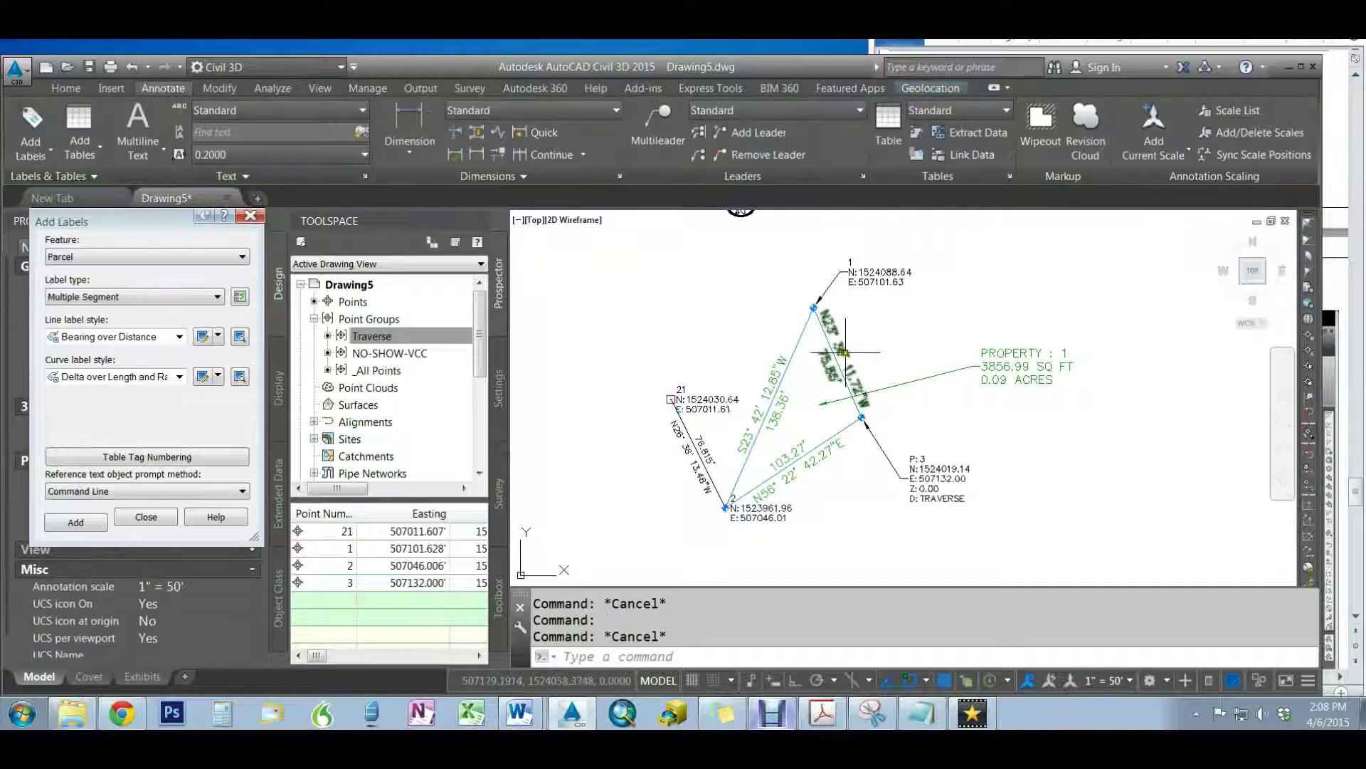
left_click(842, 352)
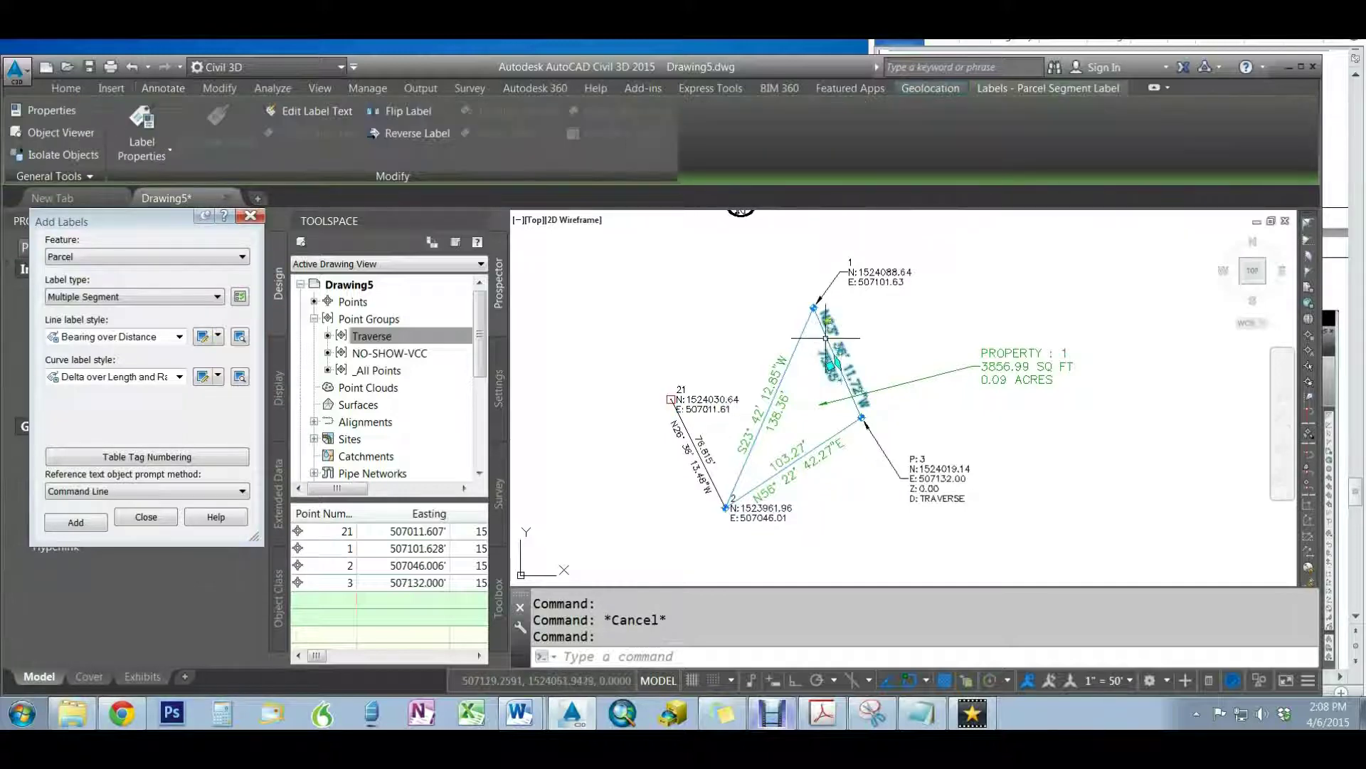
key("Escape")
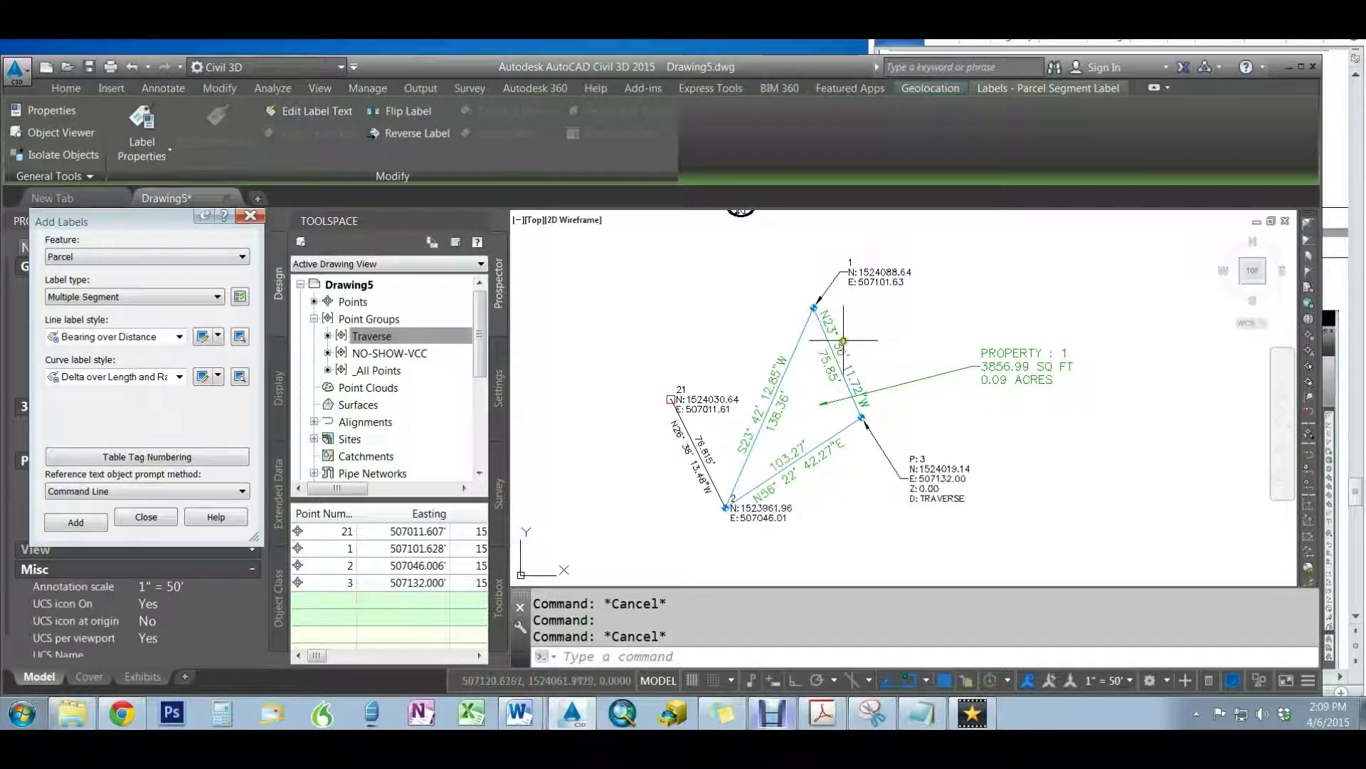
left_click(838, 335)
left_click(839, 330)
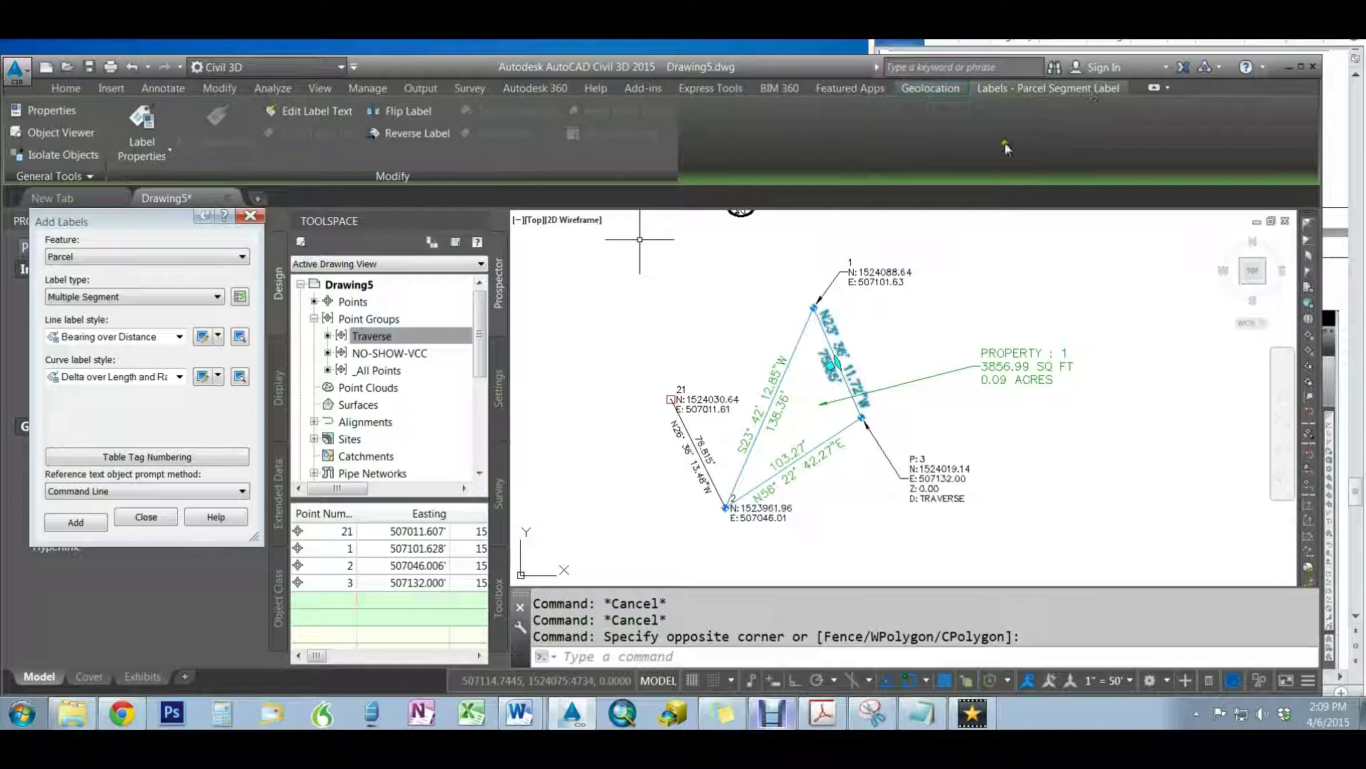
key("Escape")
Review the format and property settings of point 1's label text, and leave the text editor without changes
left_click(877, 273)
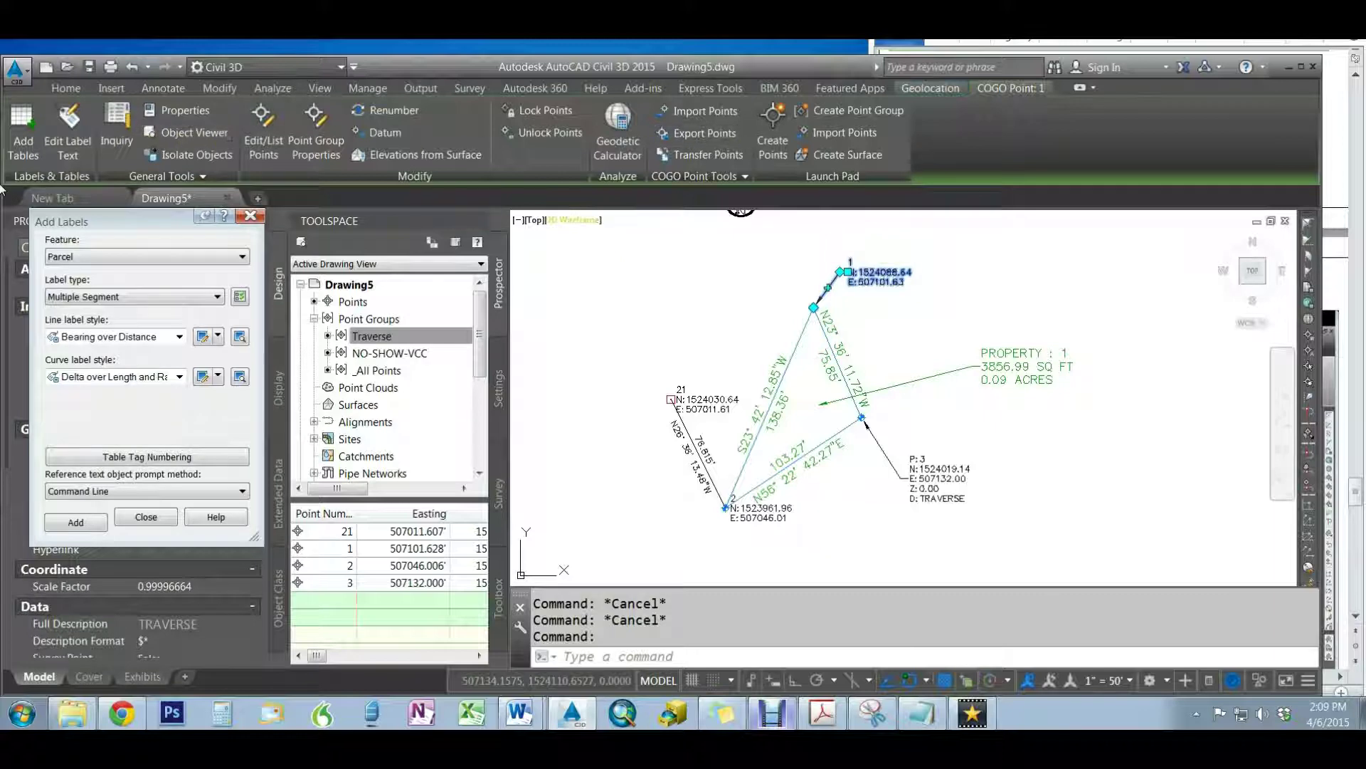
left_click(65, 129)
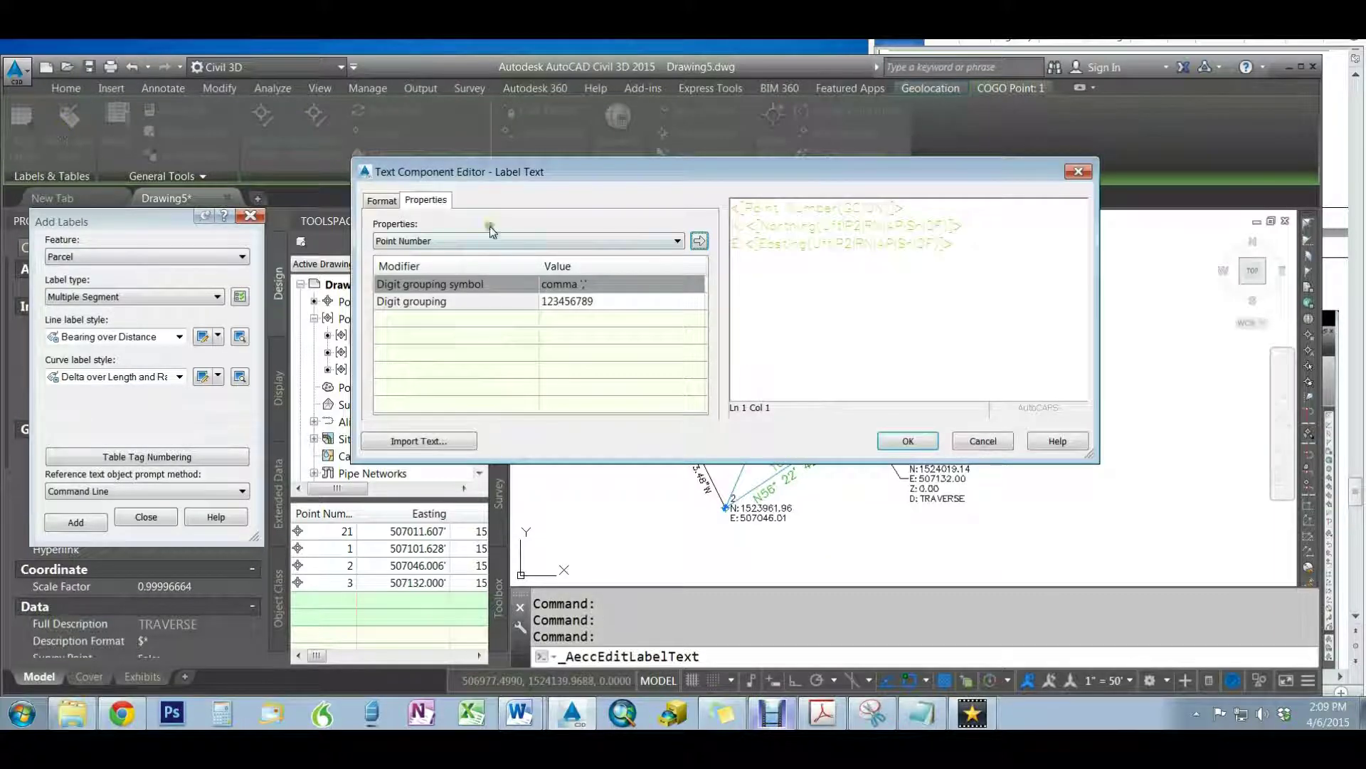
left_click(381, 200)
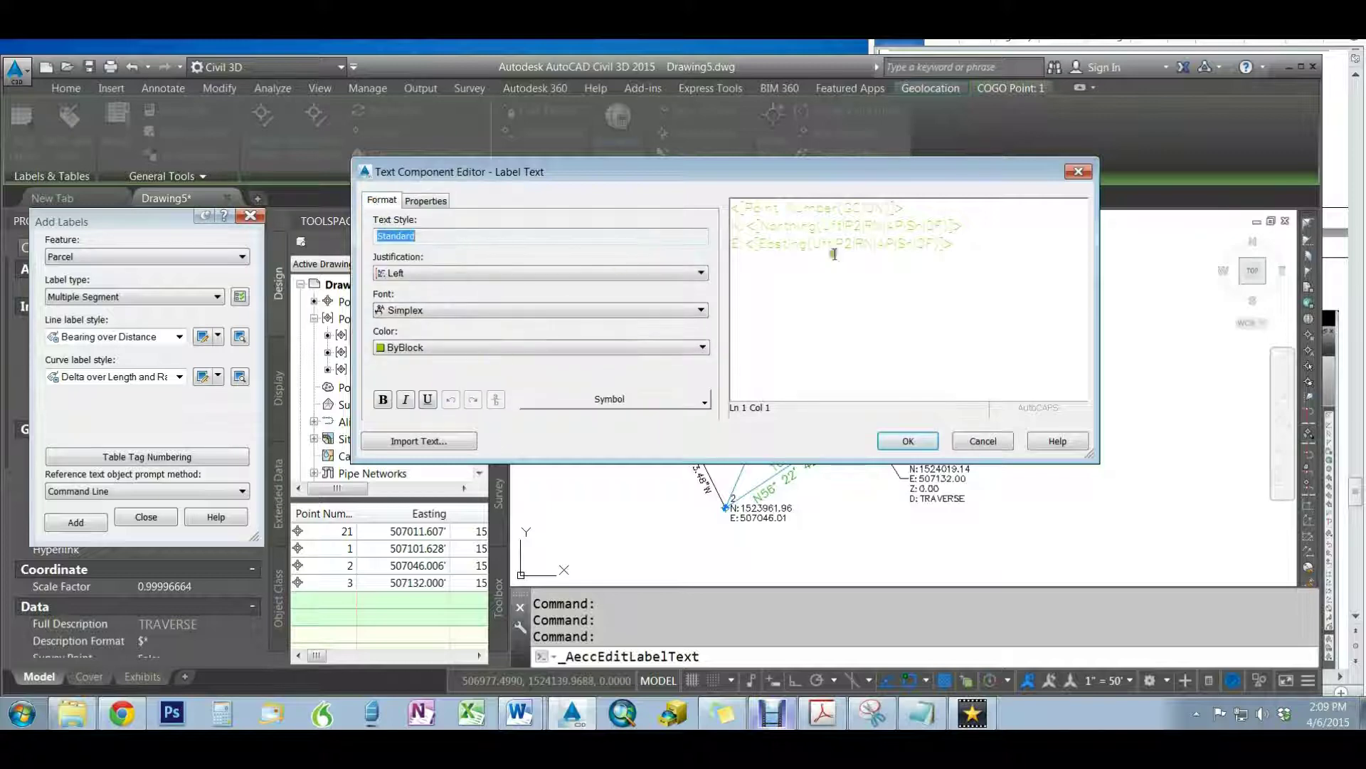
left_click(426, 200)
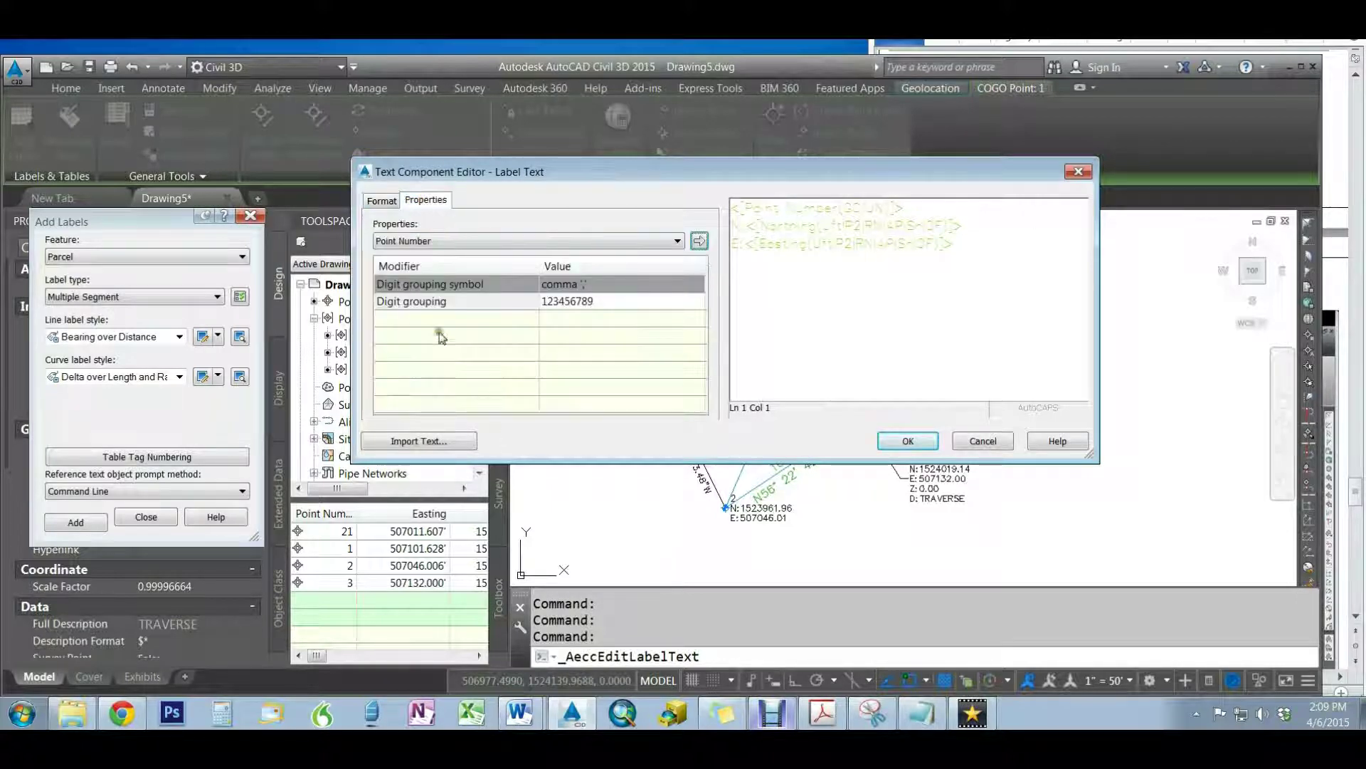
left_click(1000, 447)
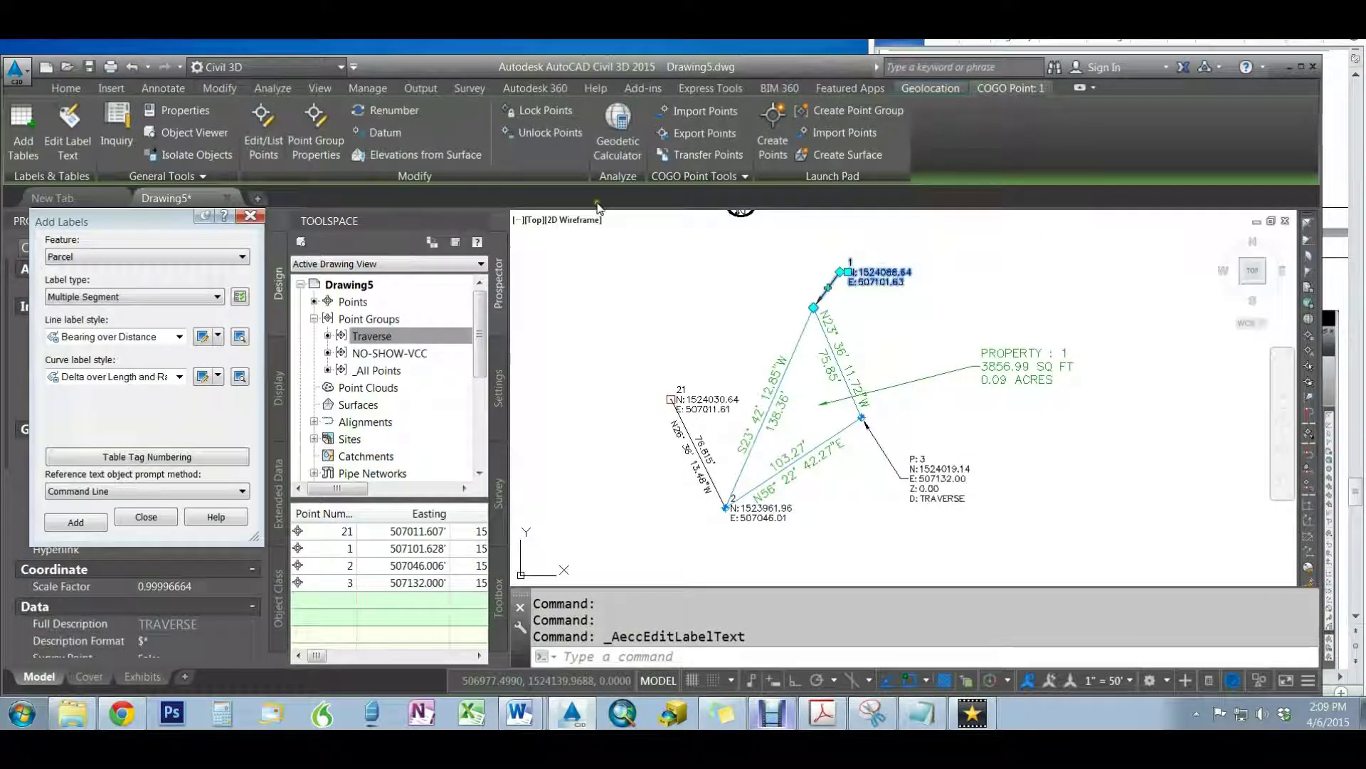
Close the Add Labels dialog and clear the selection of point 1
left_click(249, 217)
key("Escape")
key("Escape")
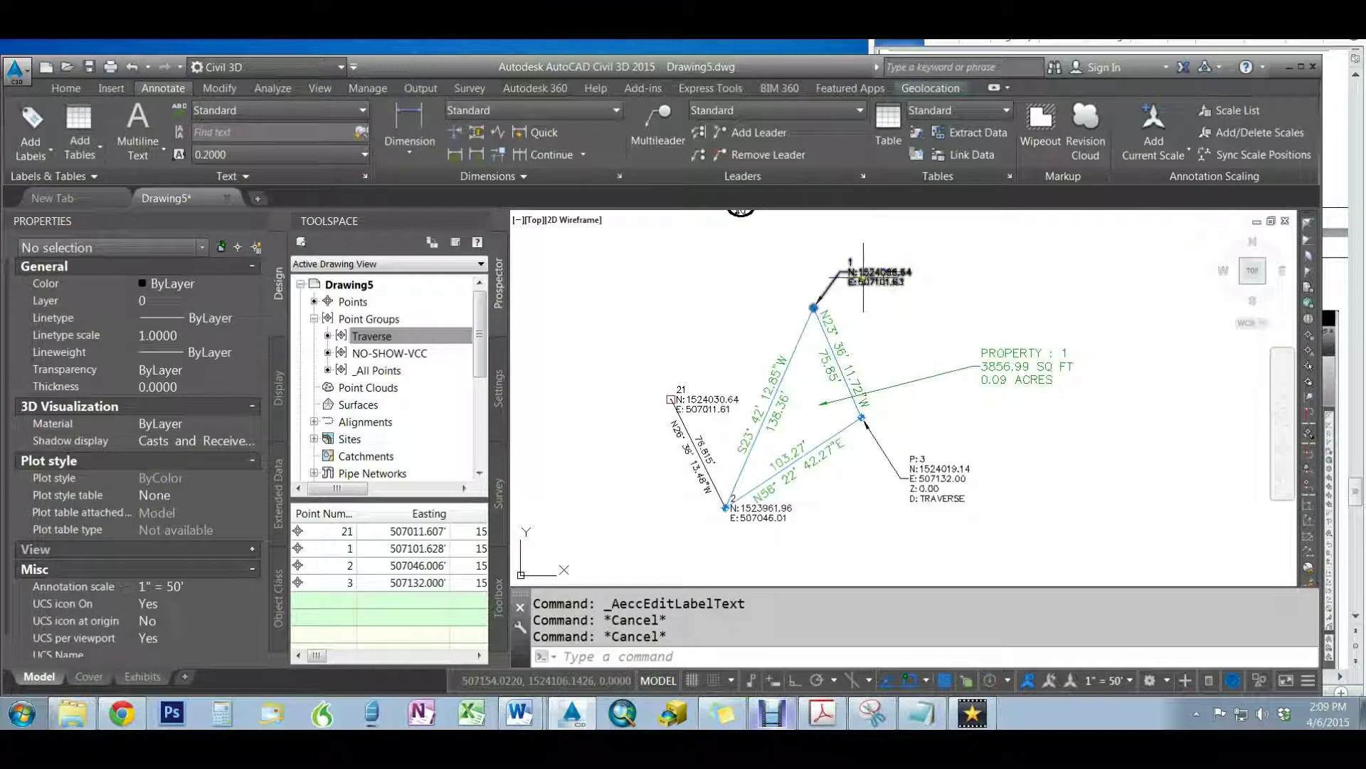
Move point 21's label to the upper left of its point so it connects with a leader
left_click(672, 389)
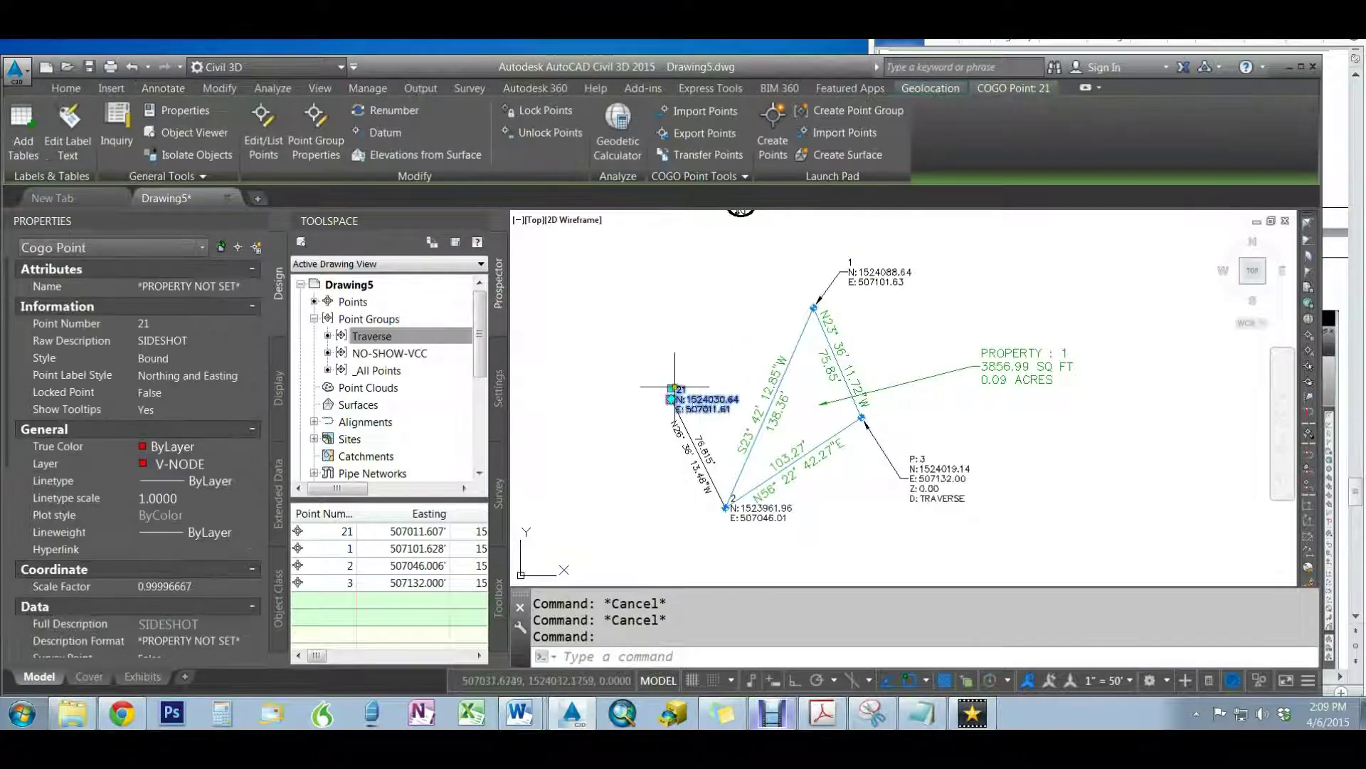
left_click(673, 388)
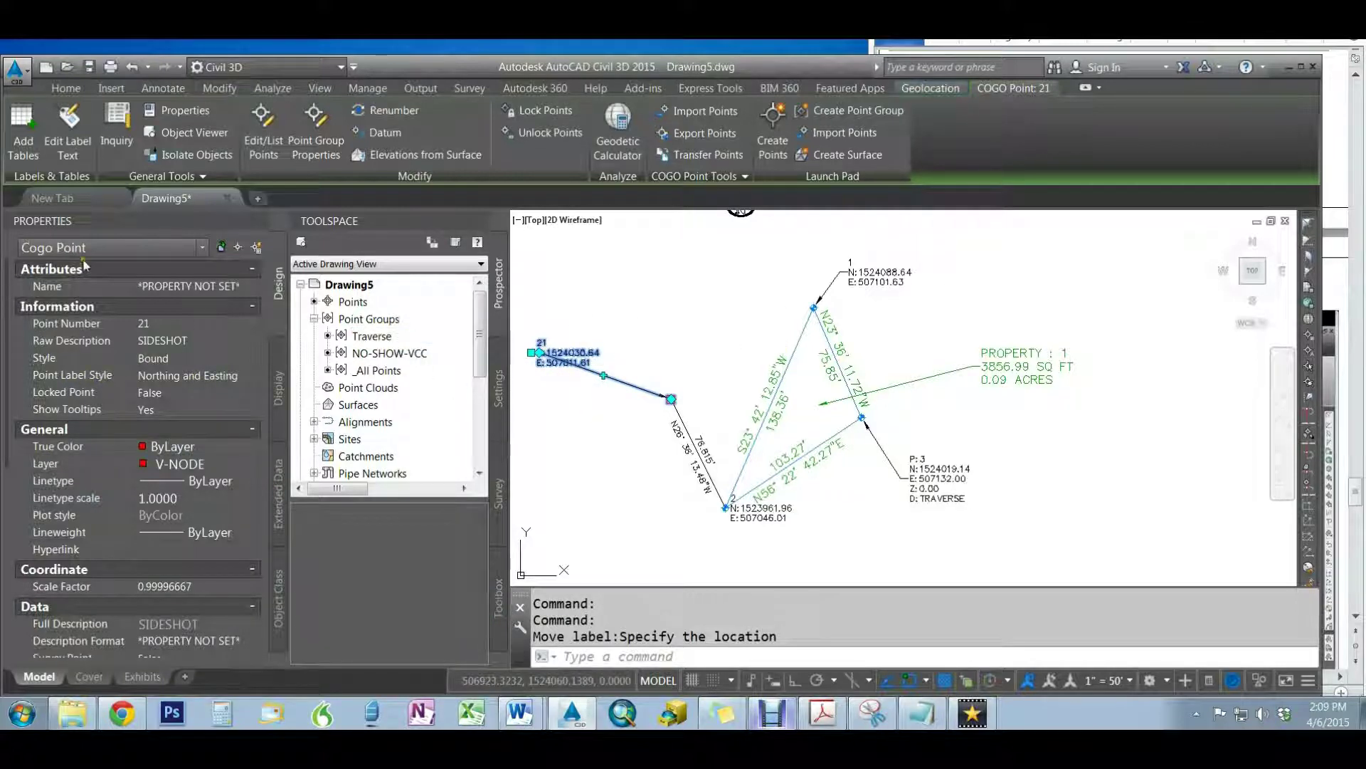
key("Escape")
key("Escape")
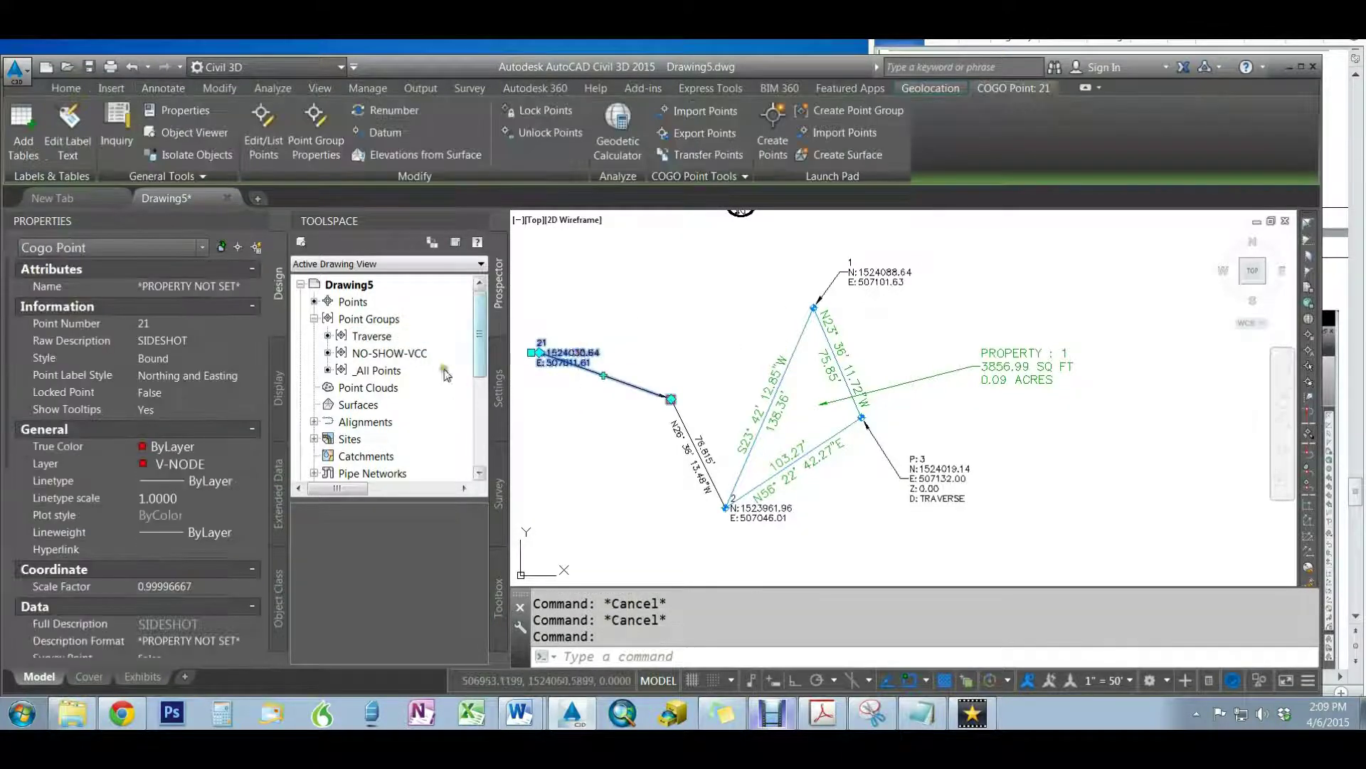
right_click(583, 354)
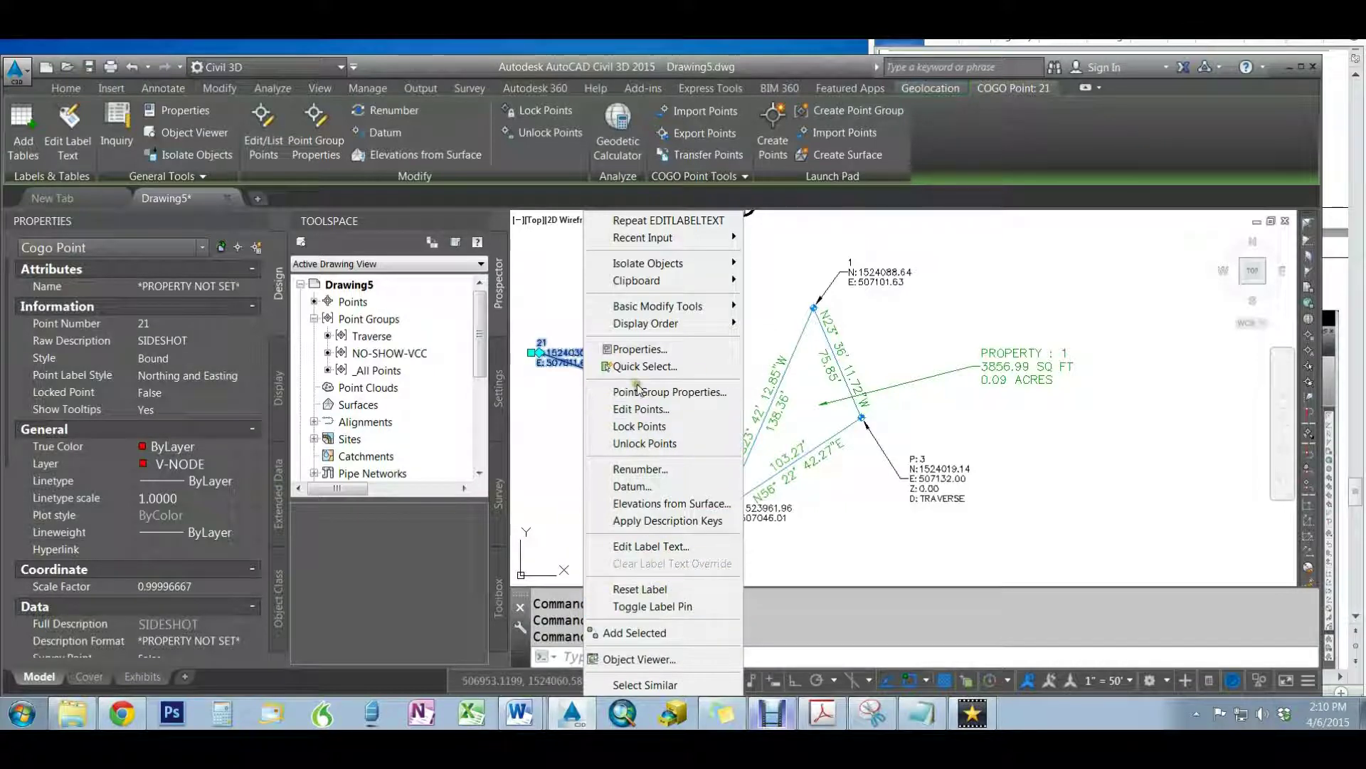
mouse_move(595, 338)
key("Escape")
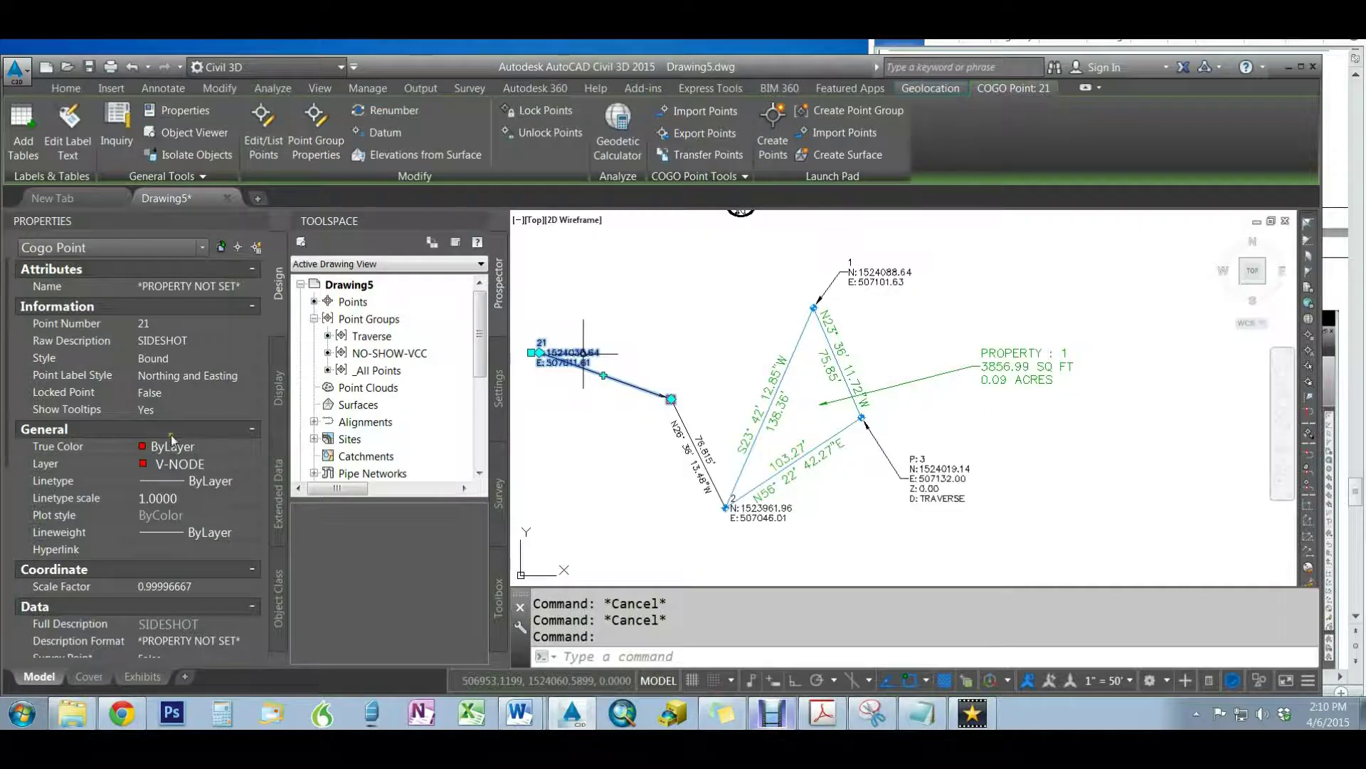
key("Escape")
left_click(592, 352)
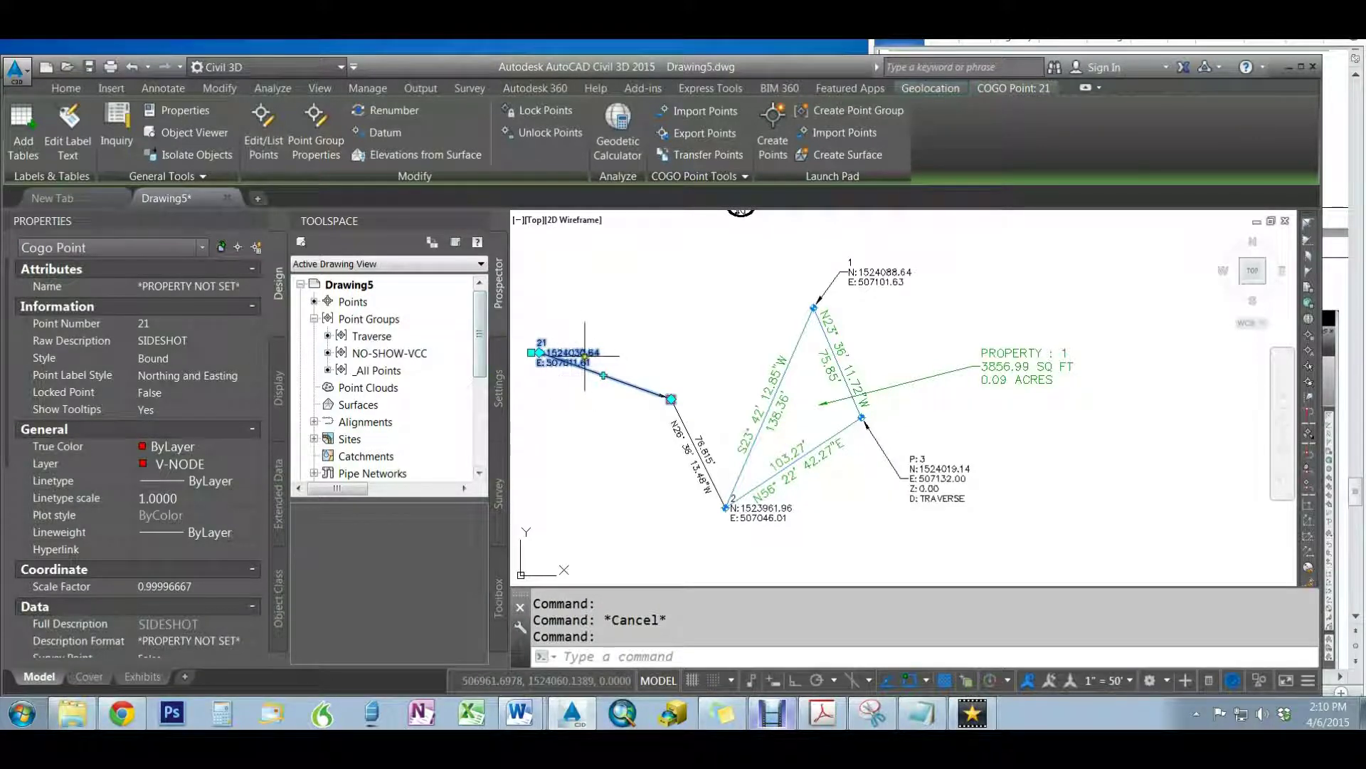
key("Escape")
Edit point 21's Northing and Easting label style so that its dragged state displays as Stacked Text
left_click(574, 353)
left_click(248, 377)
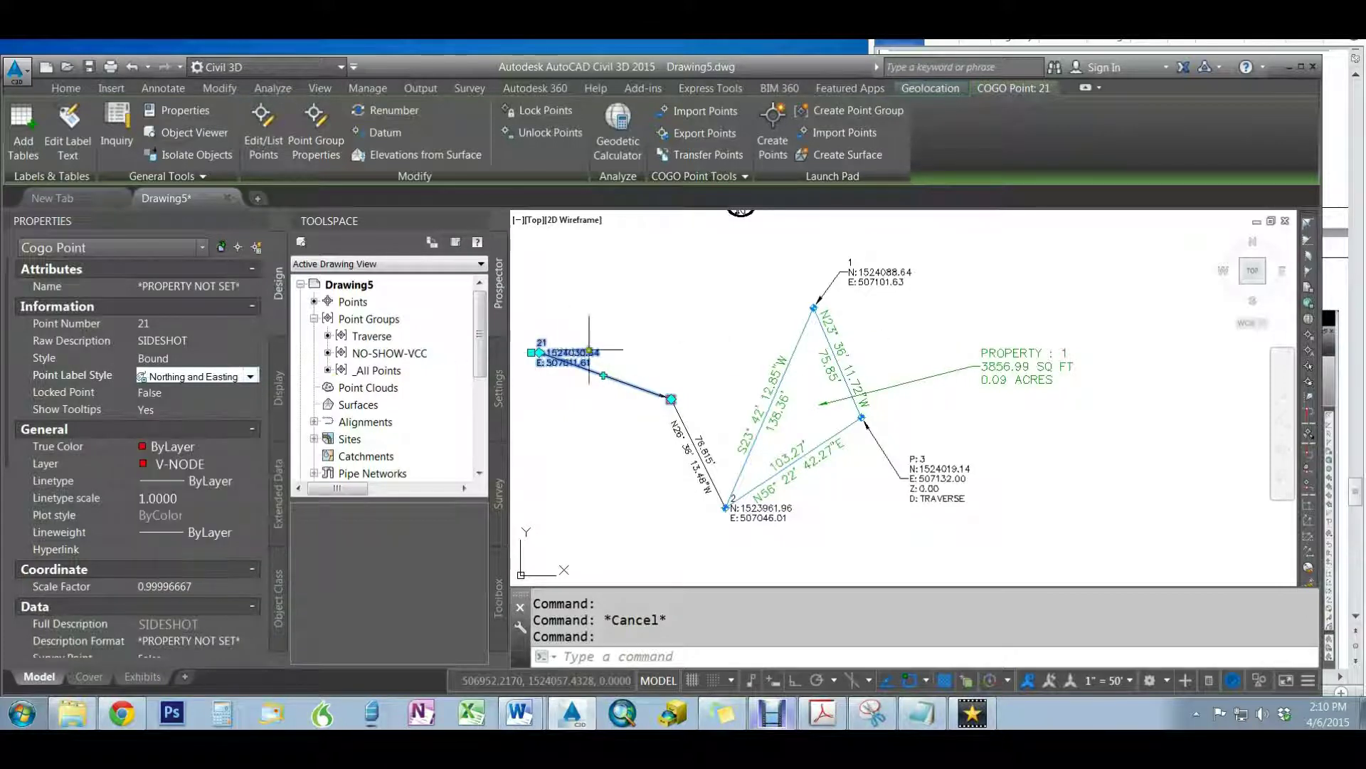
left_click(252, 378)
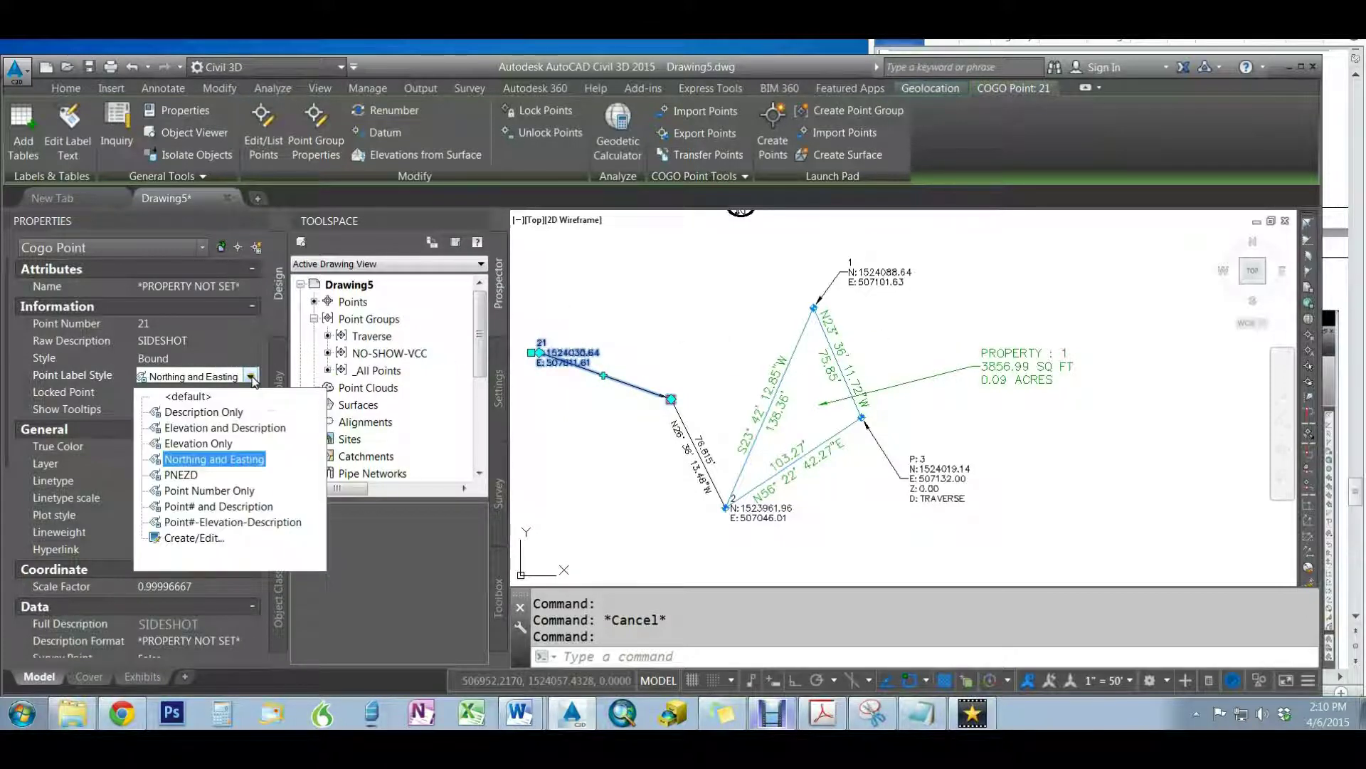
left_click(192, 539)
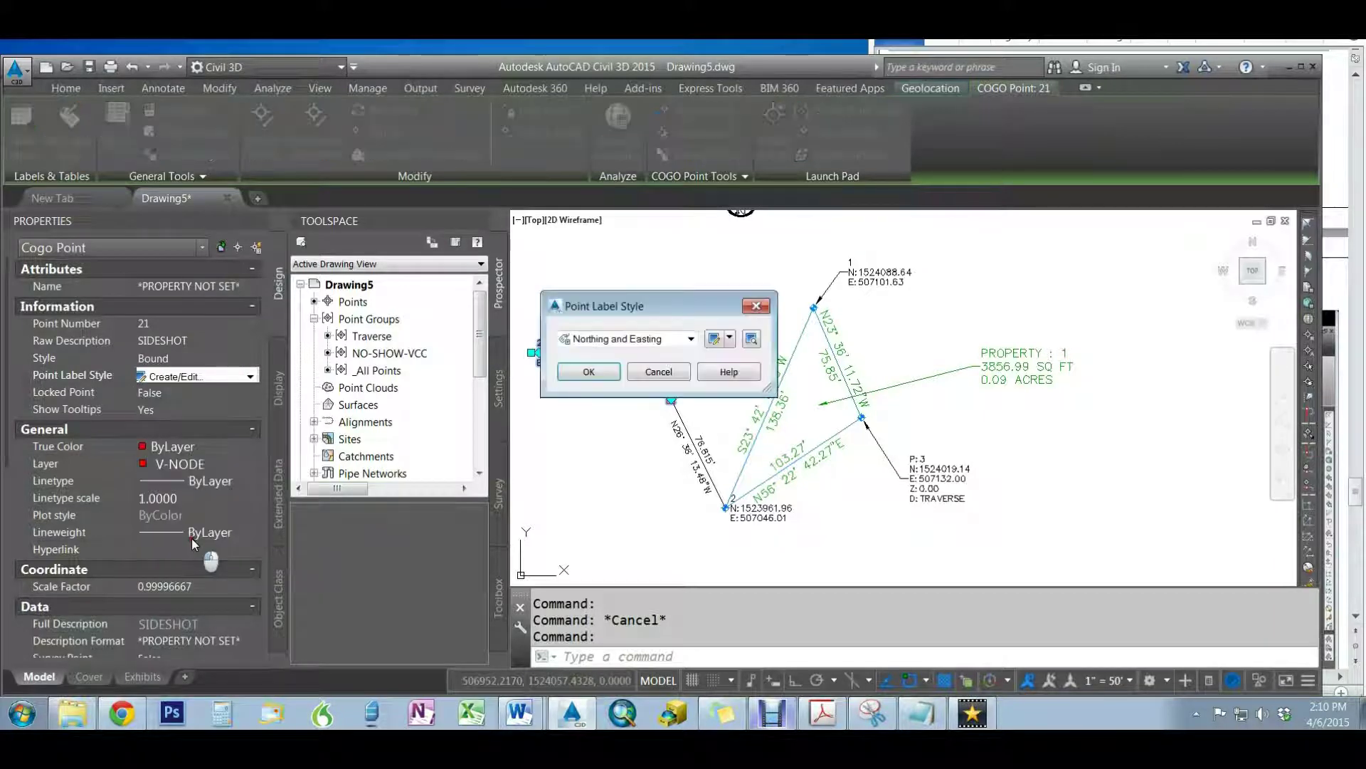
left_click(731, 339)
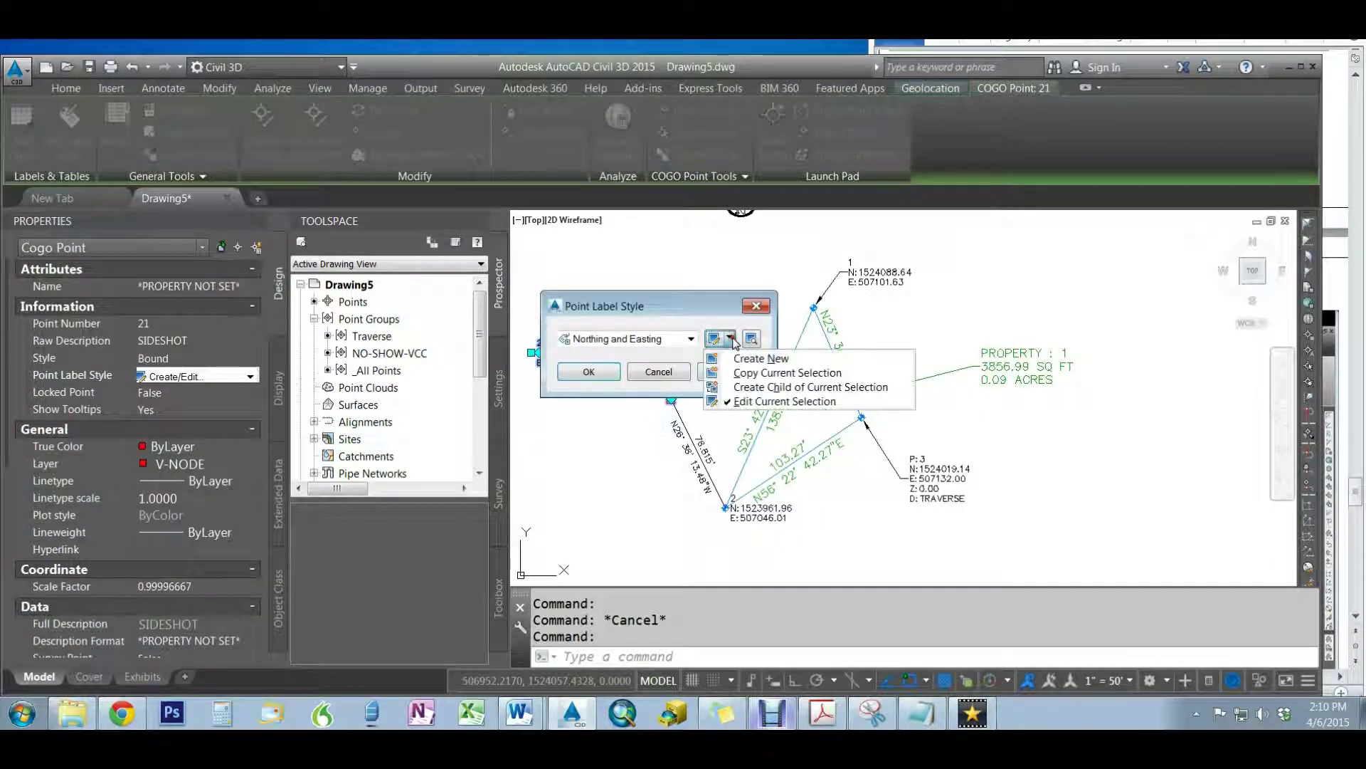
left_click(757, 403)
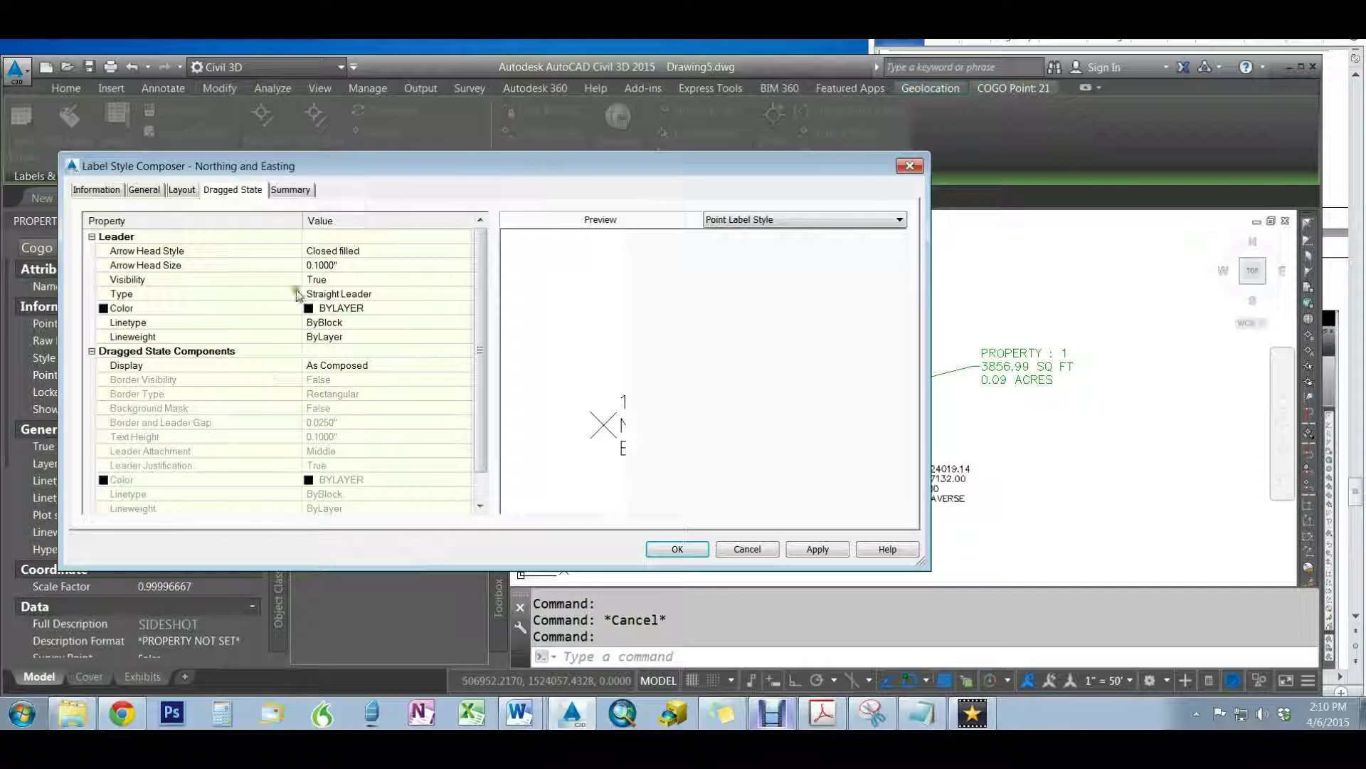
left_click(373, 365)
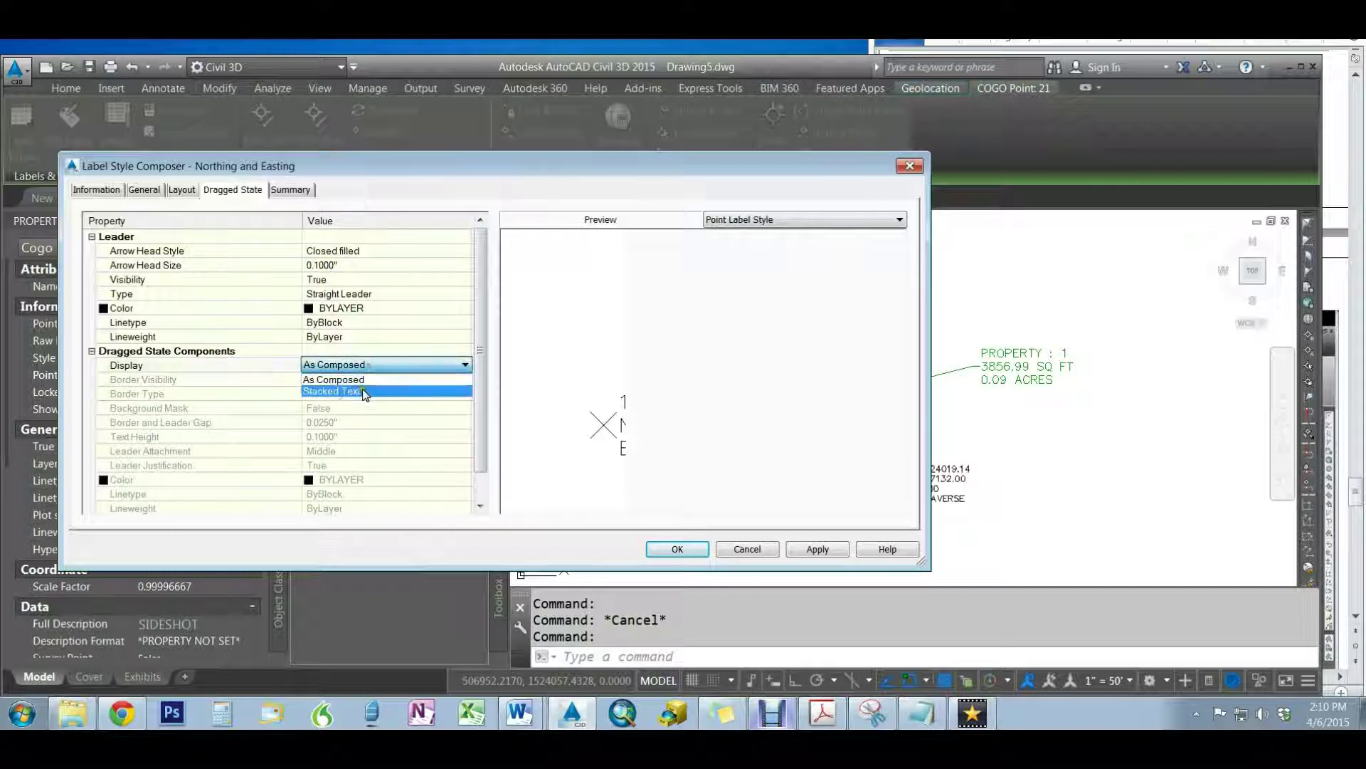
left_click(366, 392)
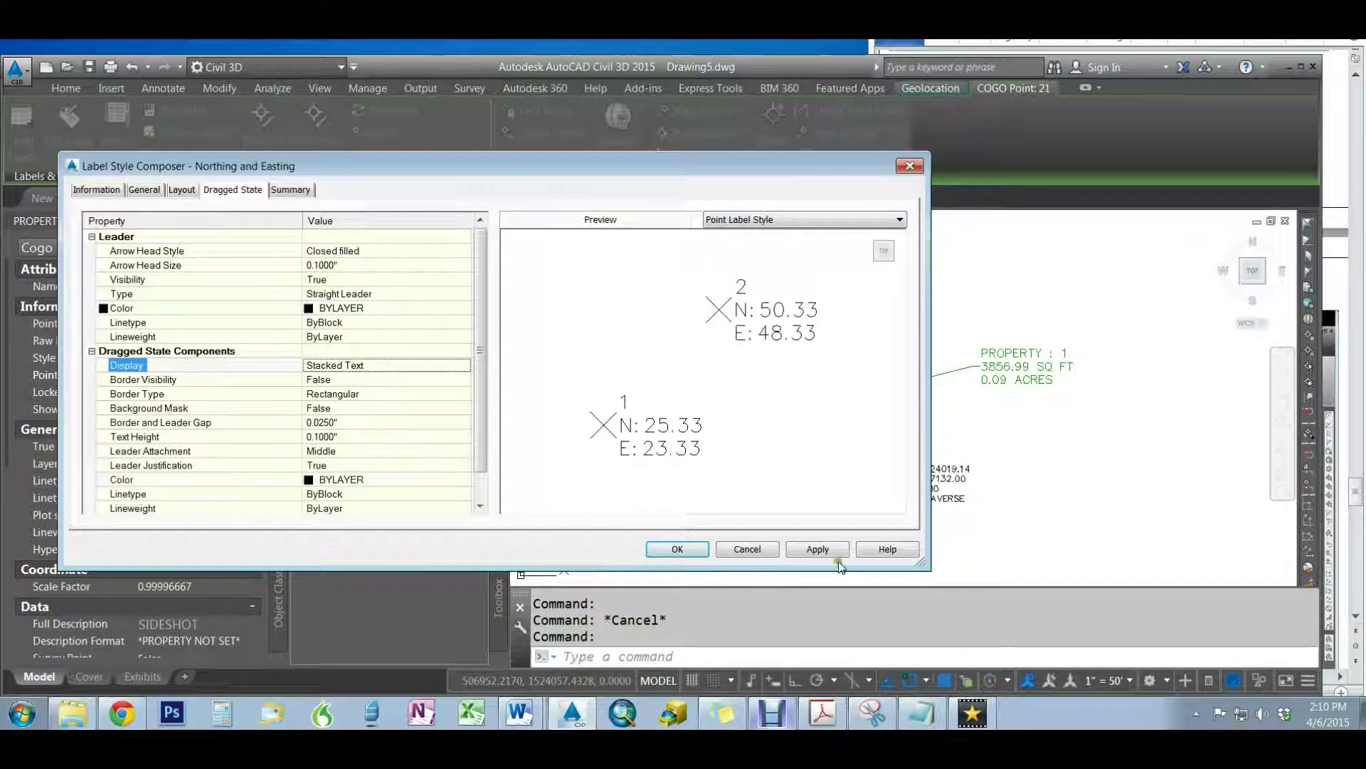
Set the style's dragged state text height to 0.075" and apply the changed label style to point 21
left_click(311, 438)
key("BackSpace")
type(".075")
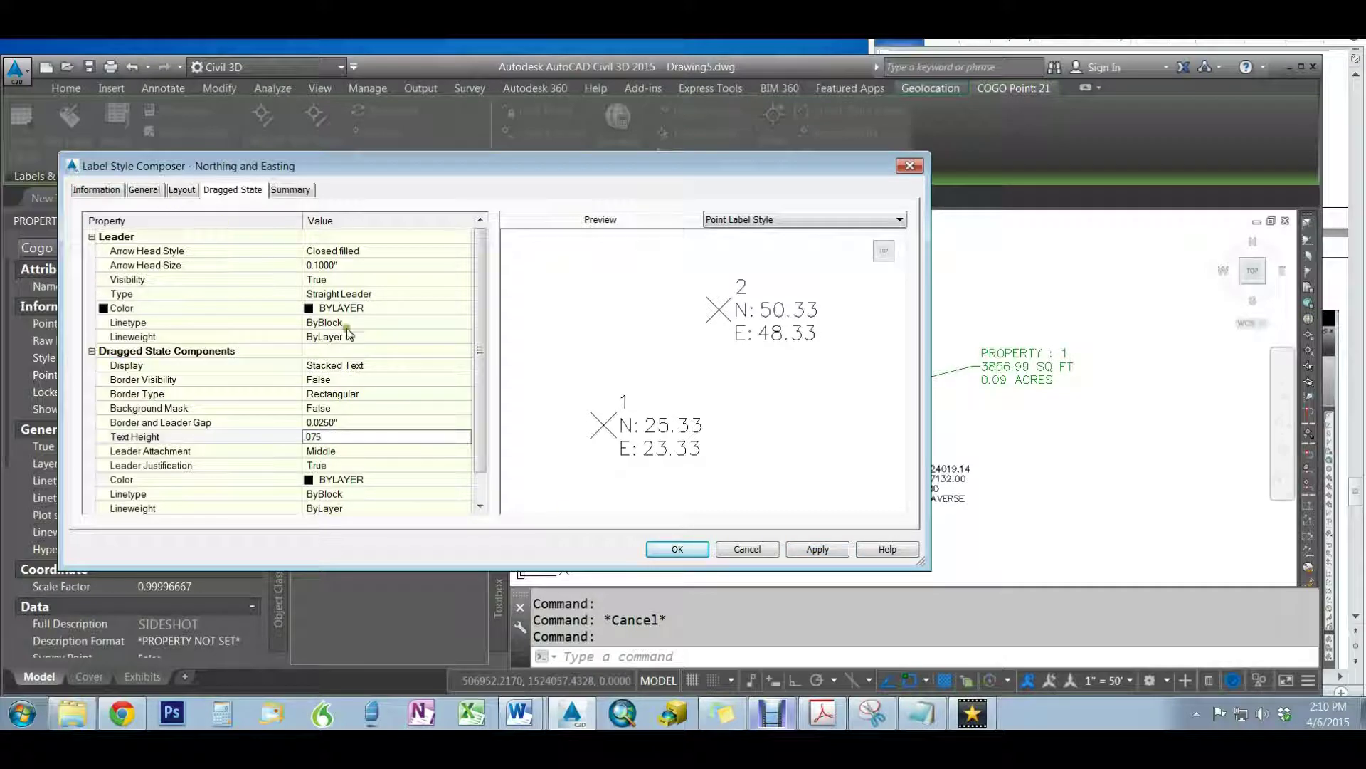
left_click(339, 353)
left_click(818, 550)
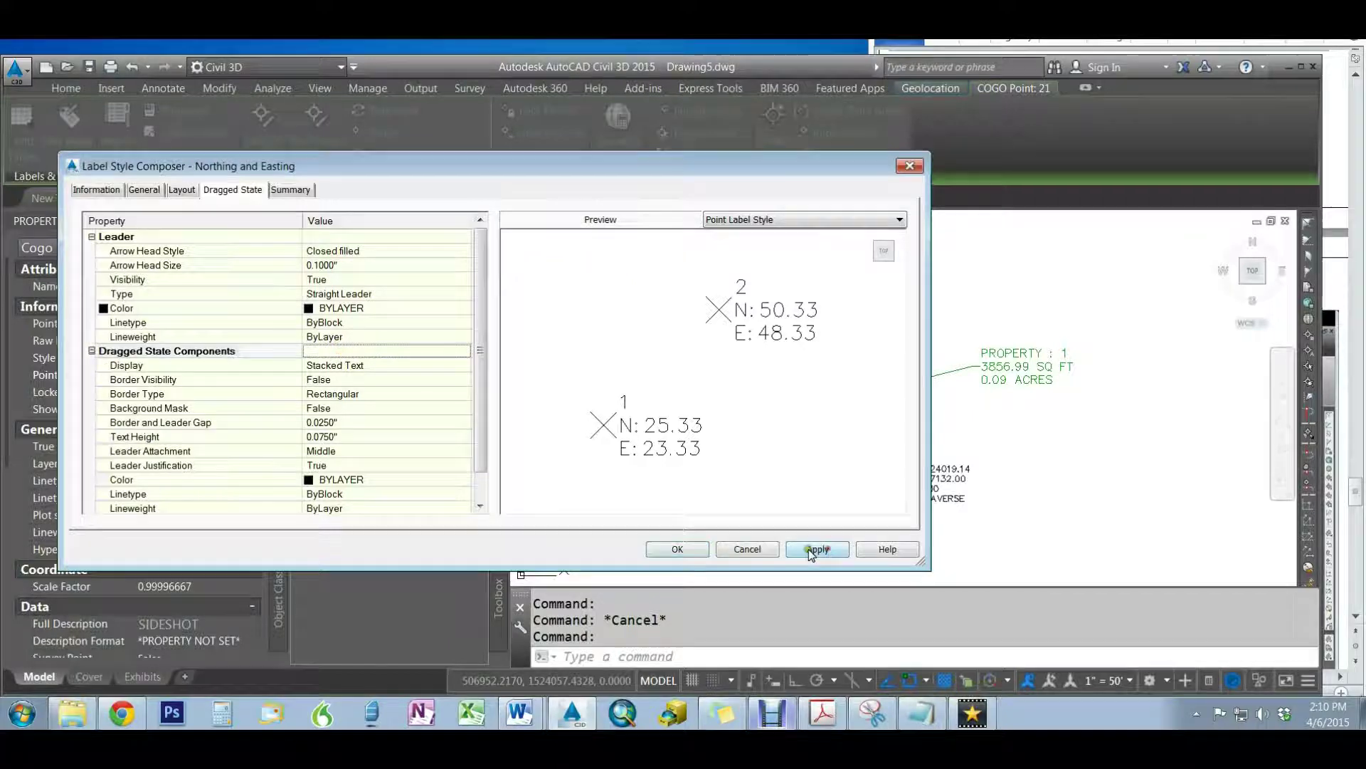
left_click(679, 550)
left_click(590, 371)
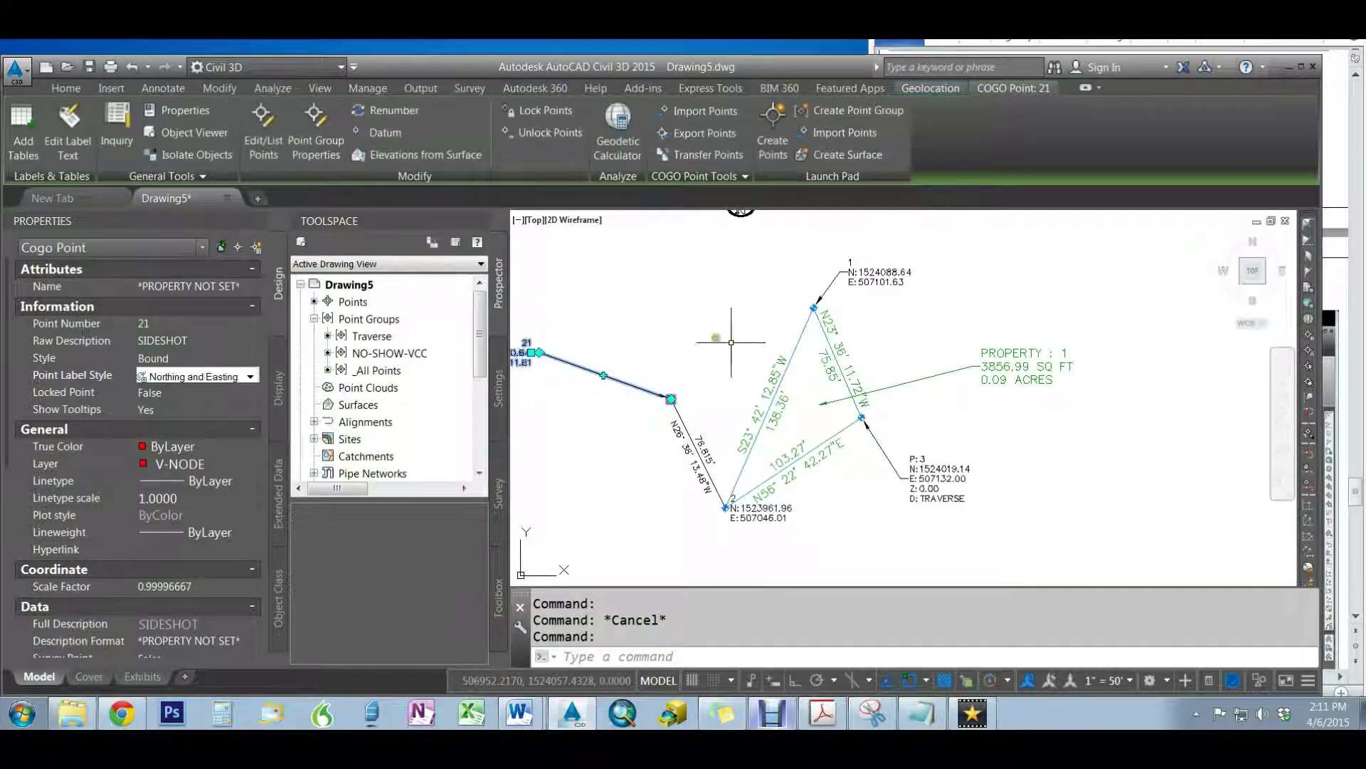
Move point 21's label close to its point, just to the upper left, and clear the selection
scroll(726, 331, "up", 5)
key("Escape")
scroll(631, 368, "down", 5)
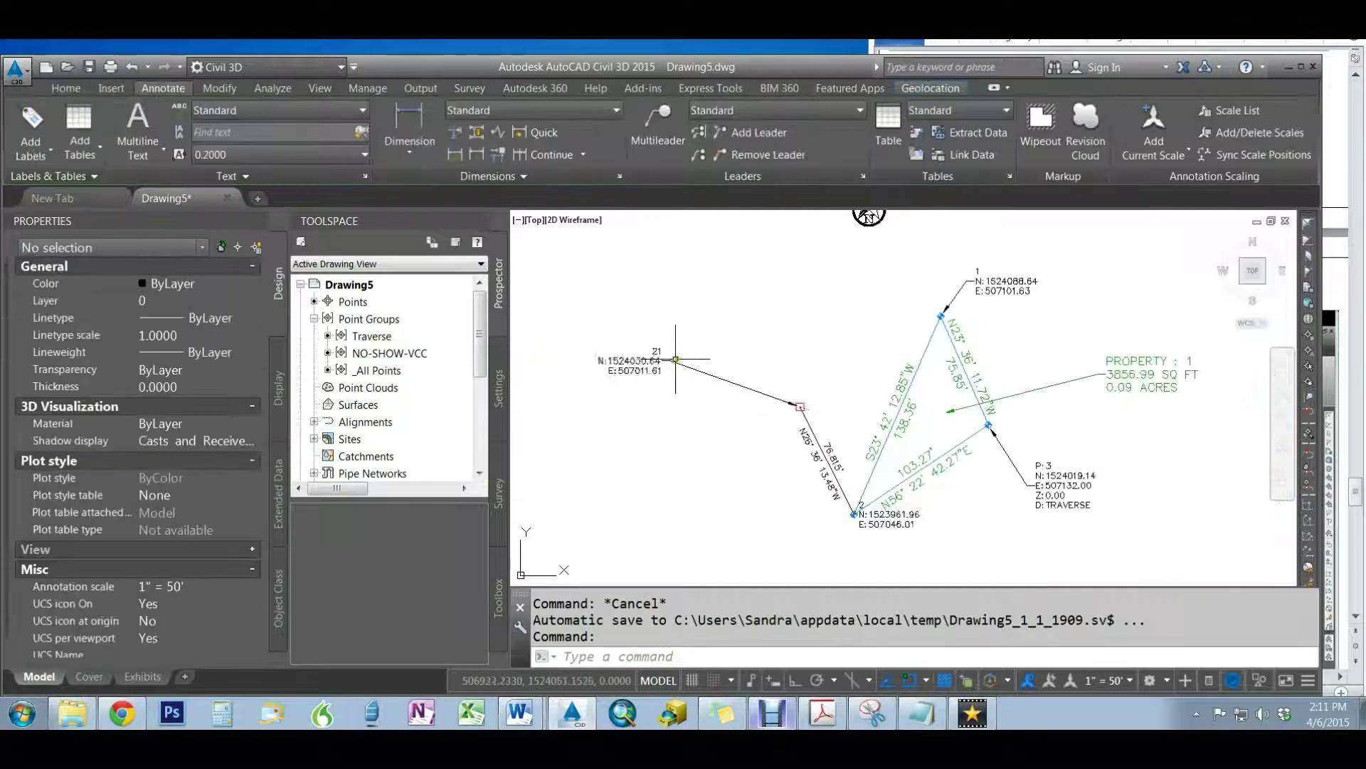
left_click(645, 370)
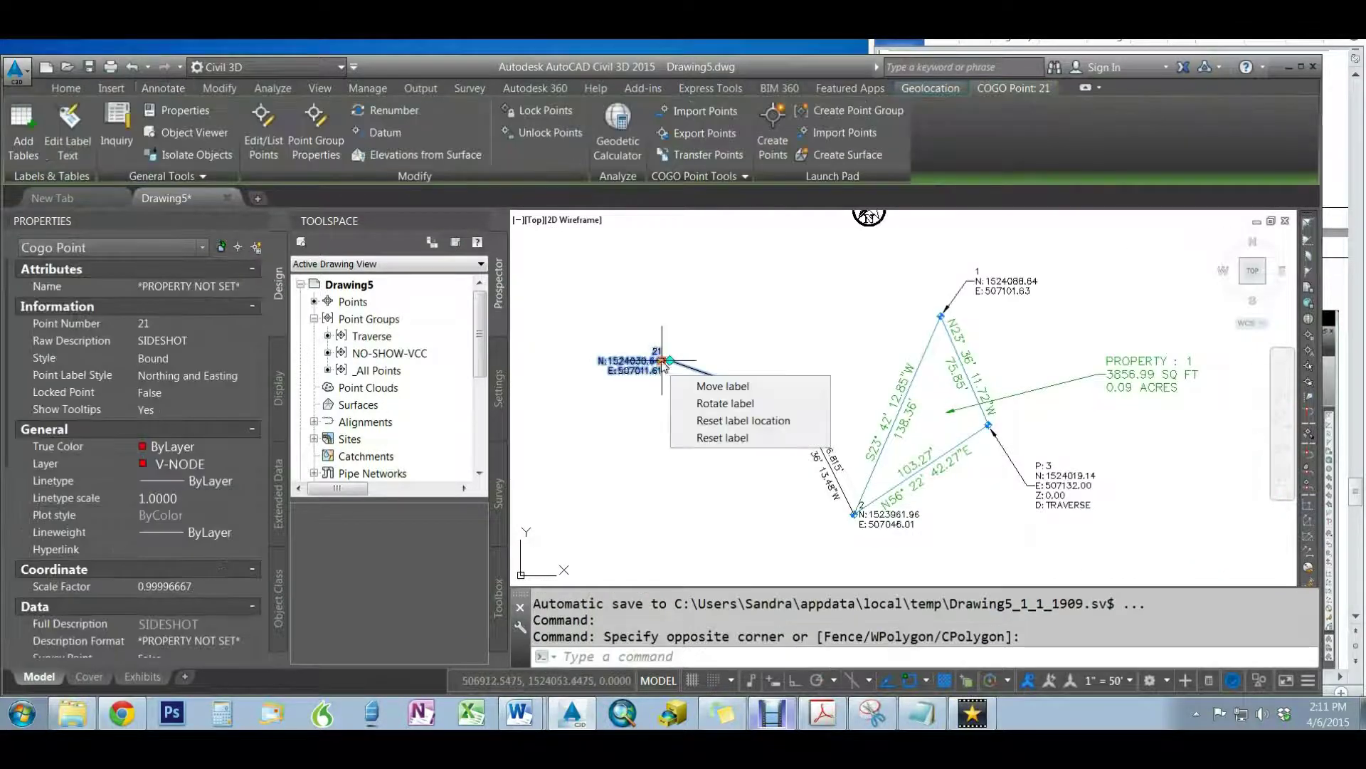
key("Escape")
key("Escape")
left_click(659, 364)
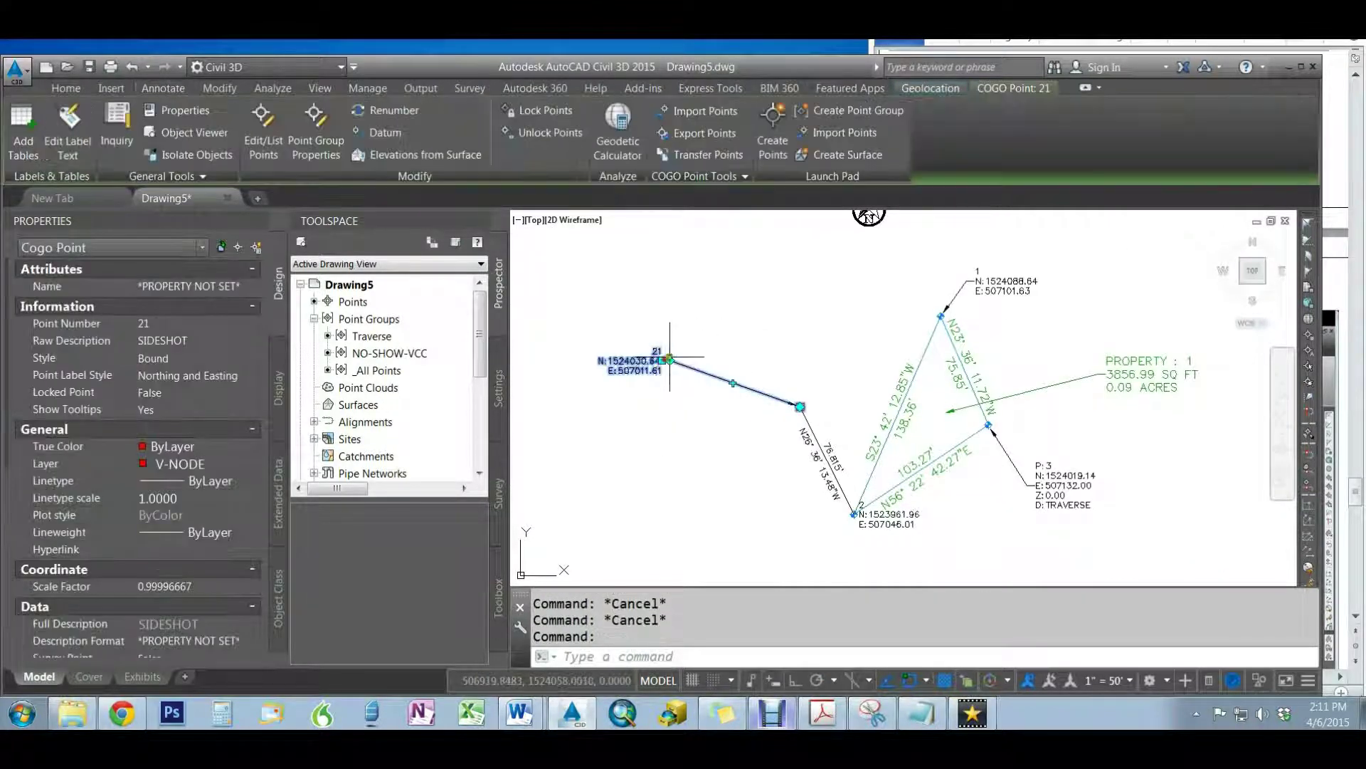
left_click(662, 360)
left_click(781, 380)
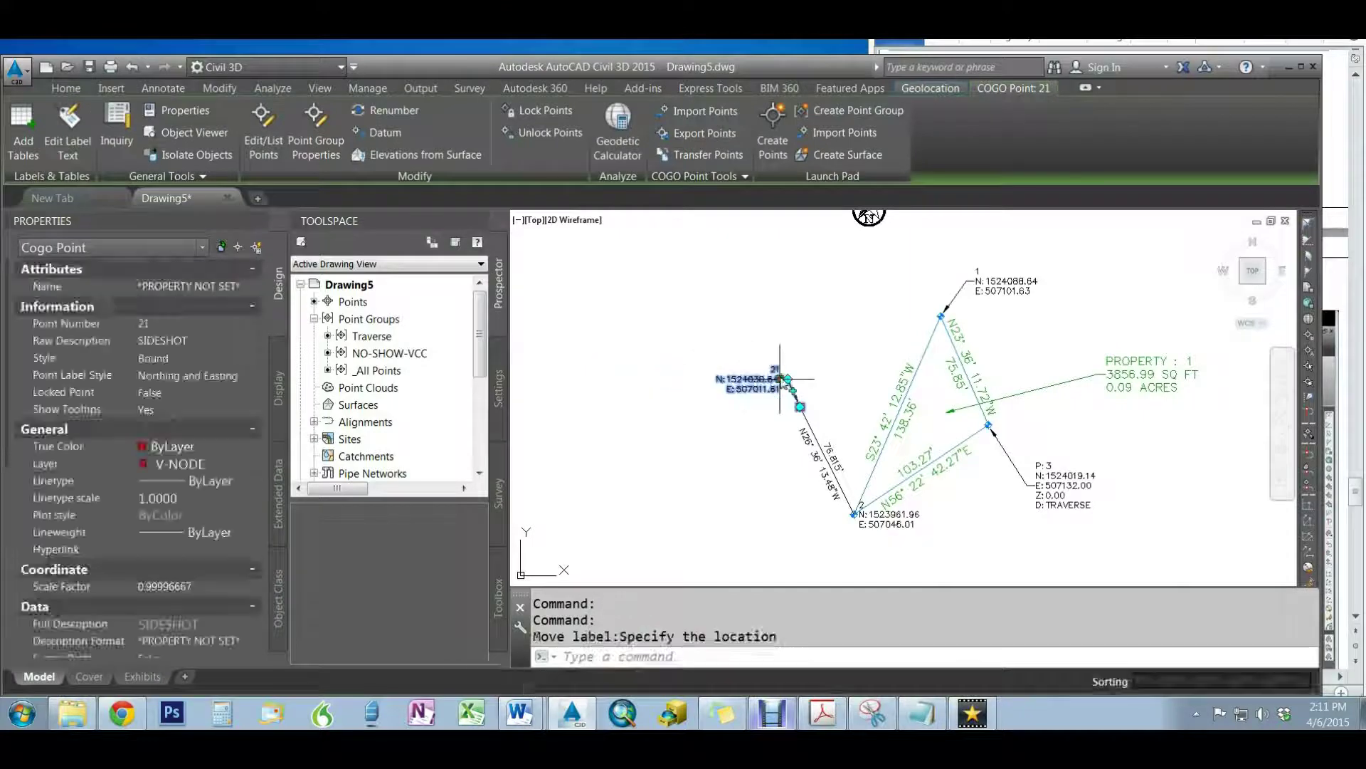
key("Escape")
key("Escape")
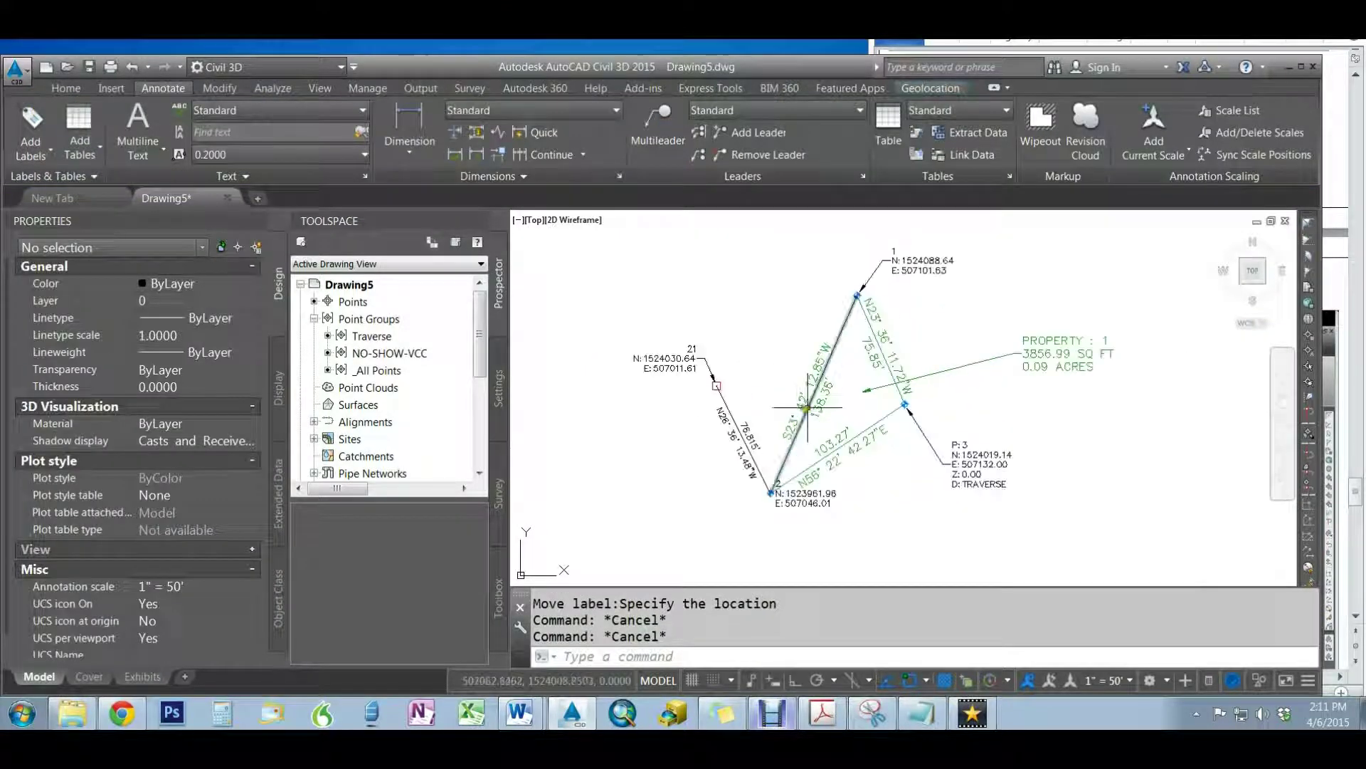
left_click(804, 403)
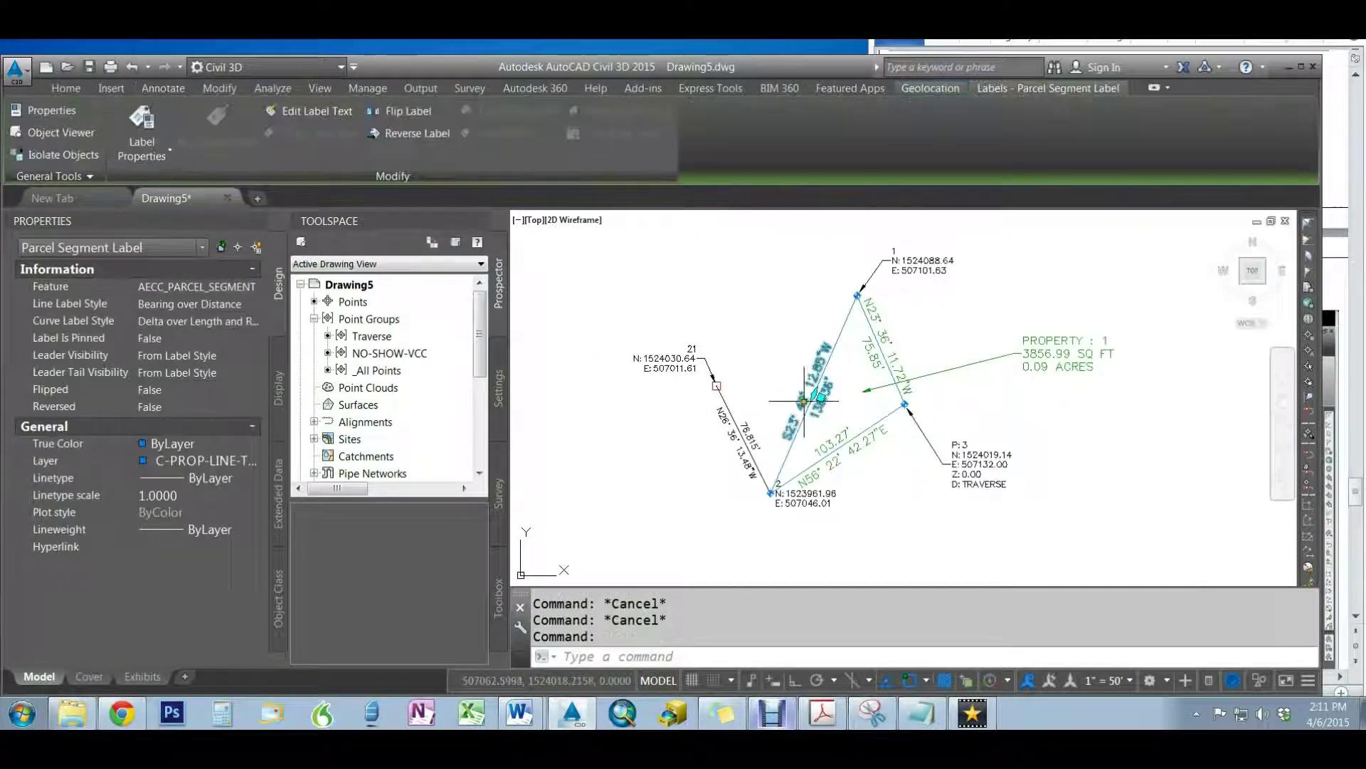
key("Escape")
key("Escape")
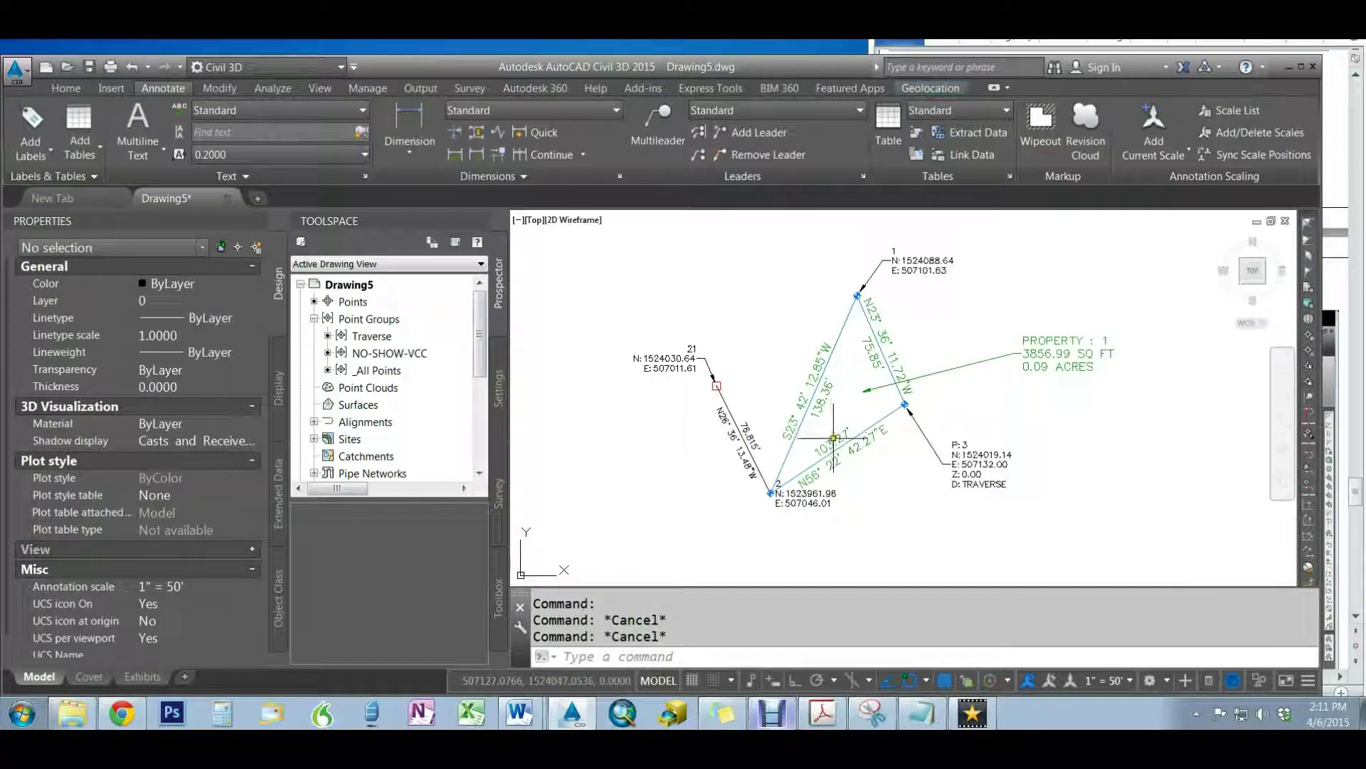
Edit the triangle's lower segment label style, Bearing over Distance, and set its dragged state text height to 0.075"
left_click(833, 435)
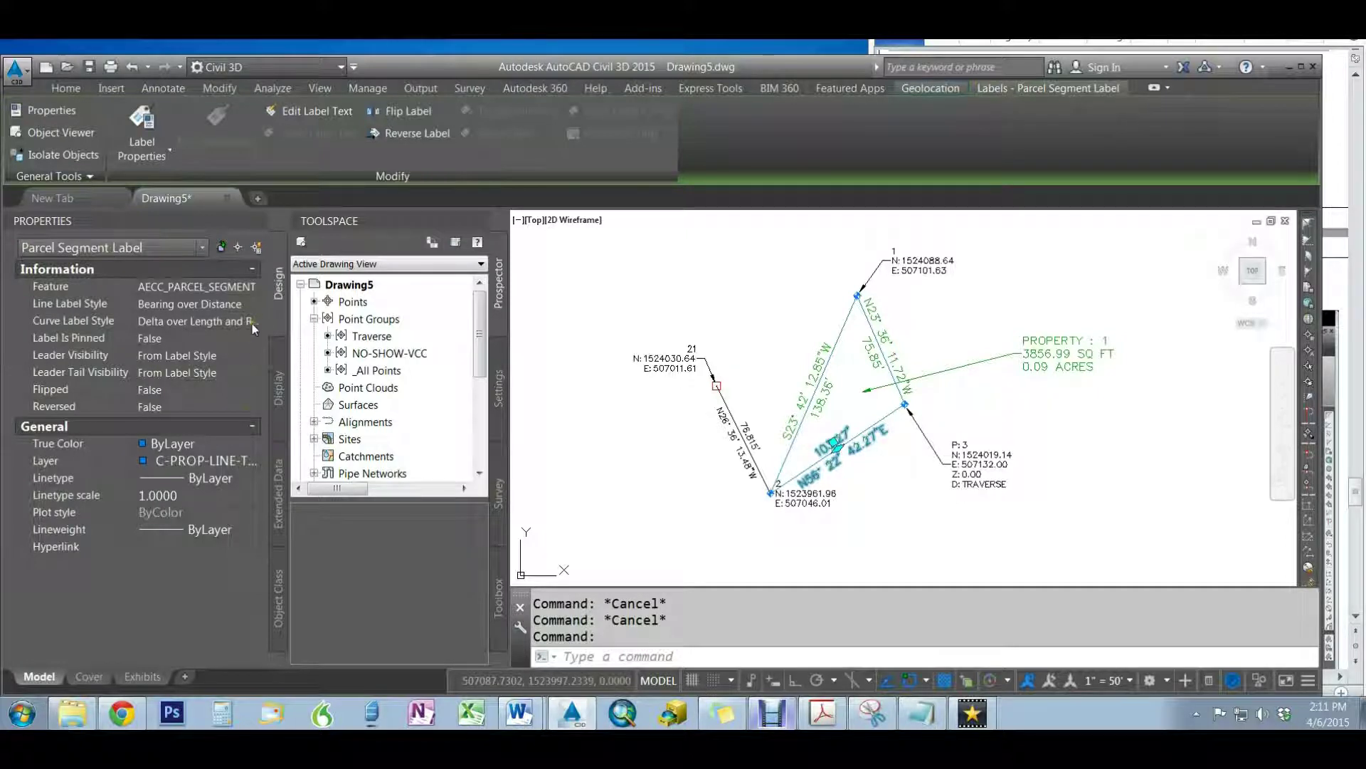
left_click_drag(290, 317, 356, 316)
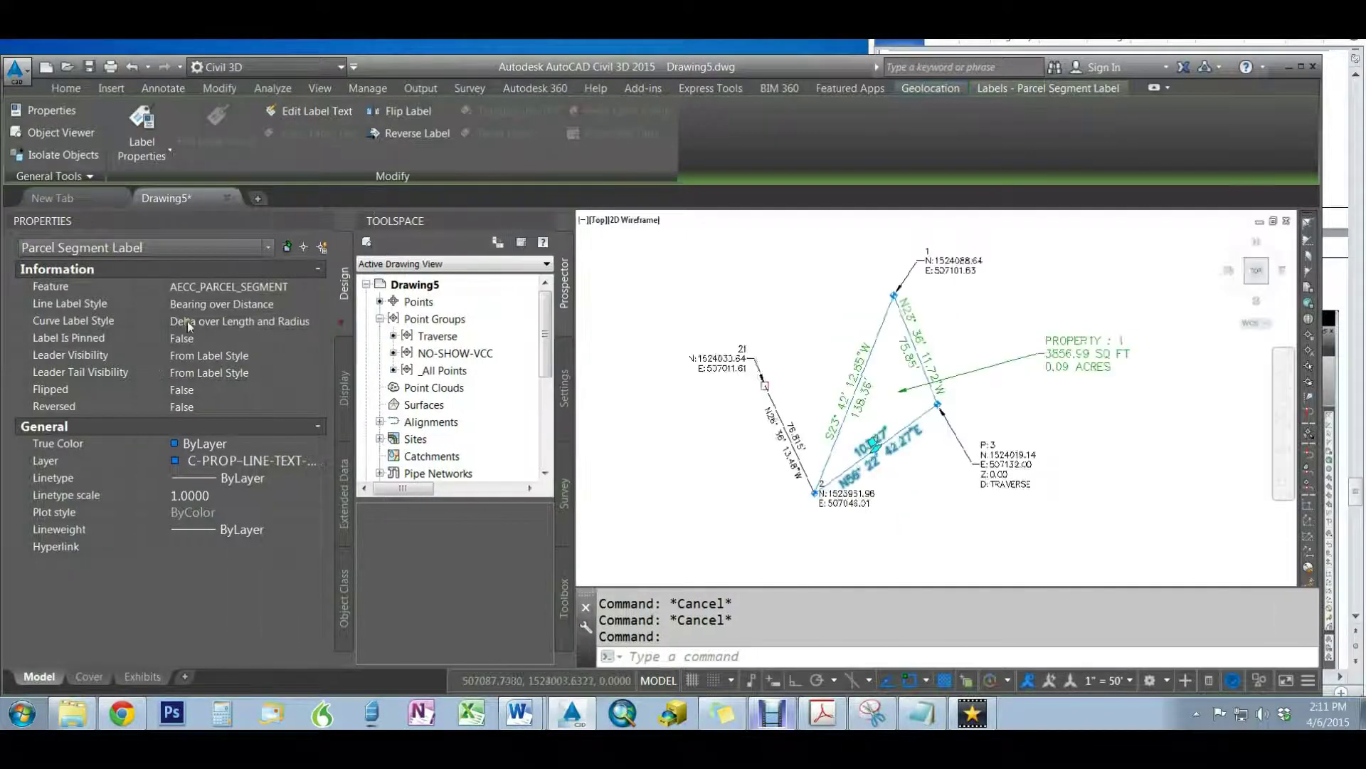
left_click(317, 305)
left_click(317, 305)
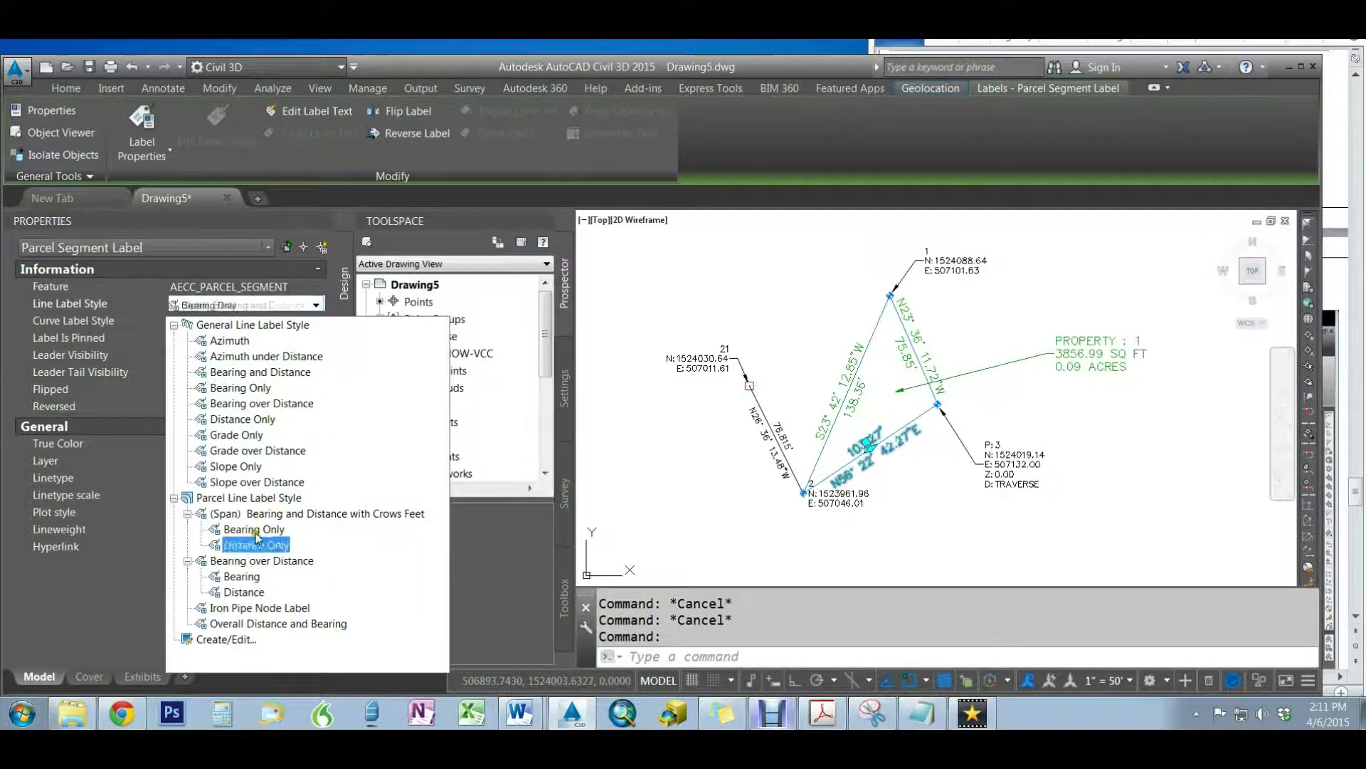
left_click(221, 642)
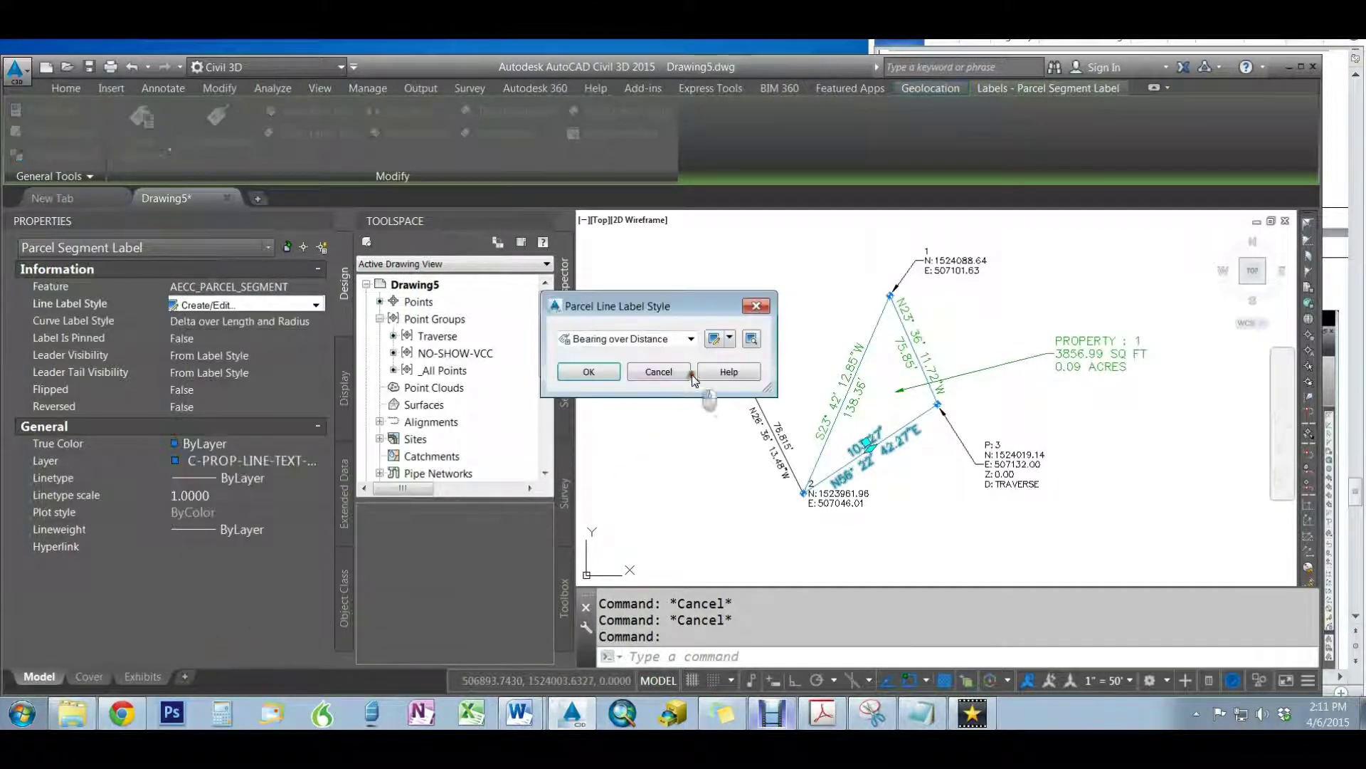
left_click(731, 340)
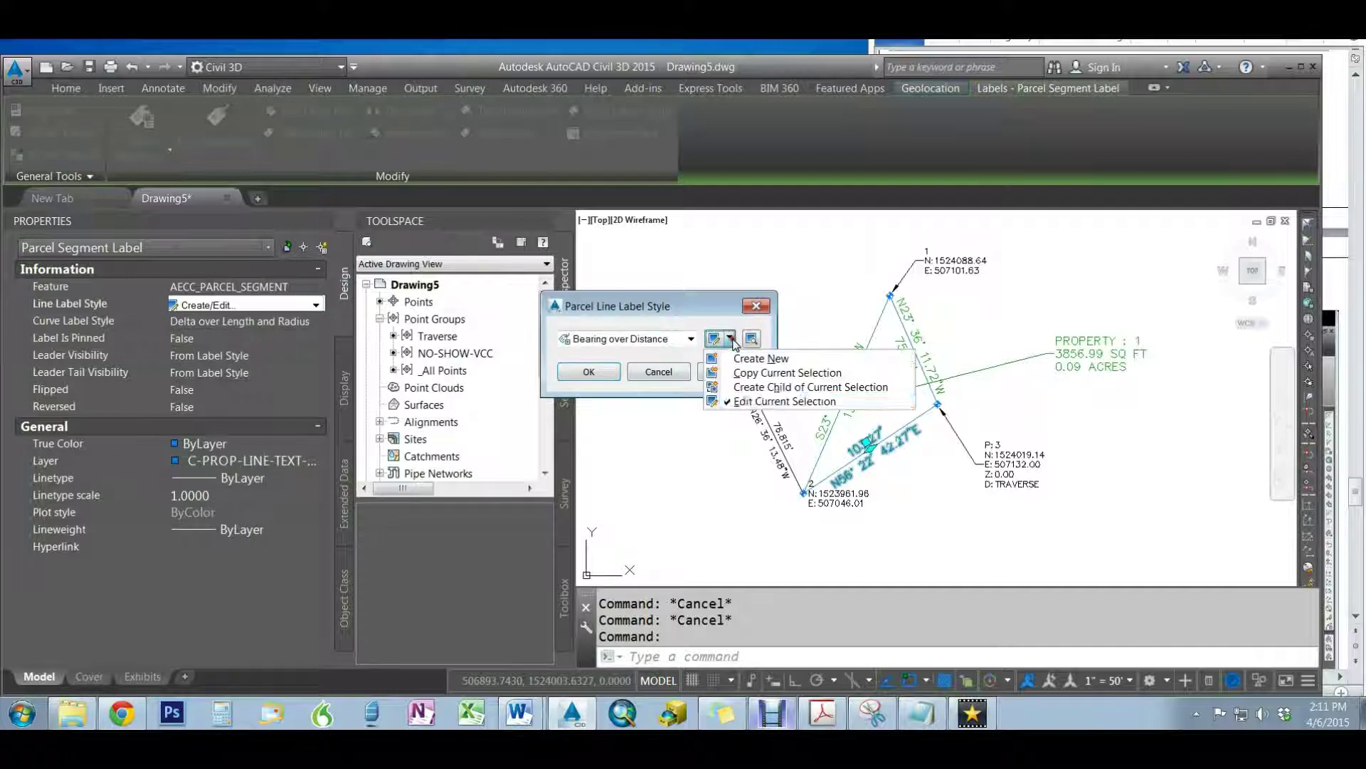
left_click(732, 399)
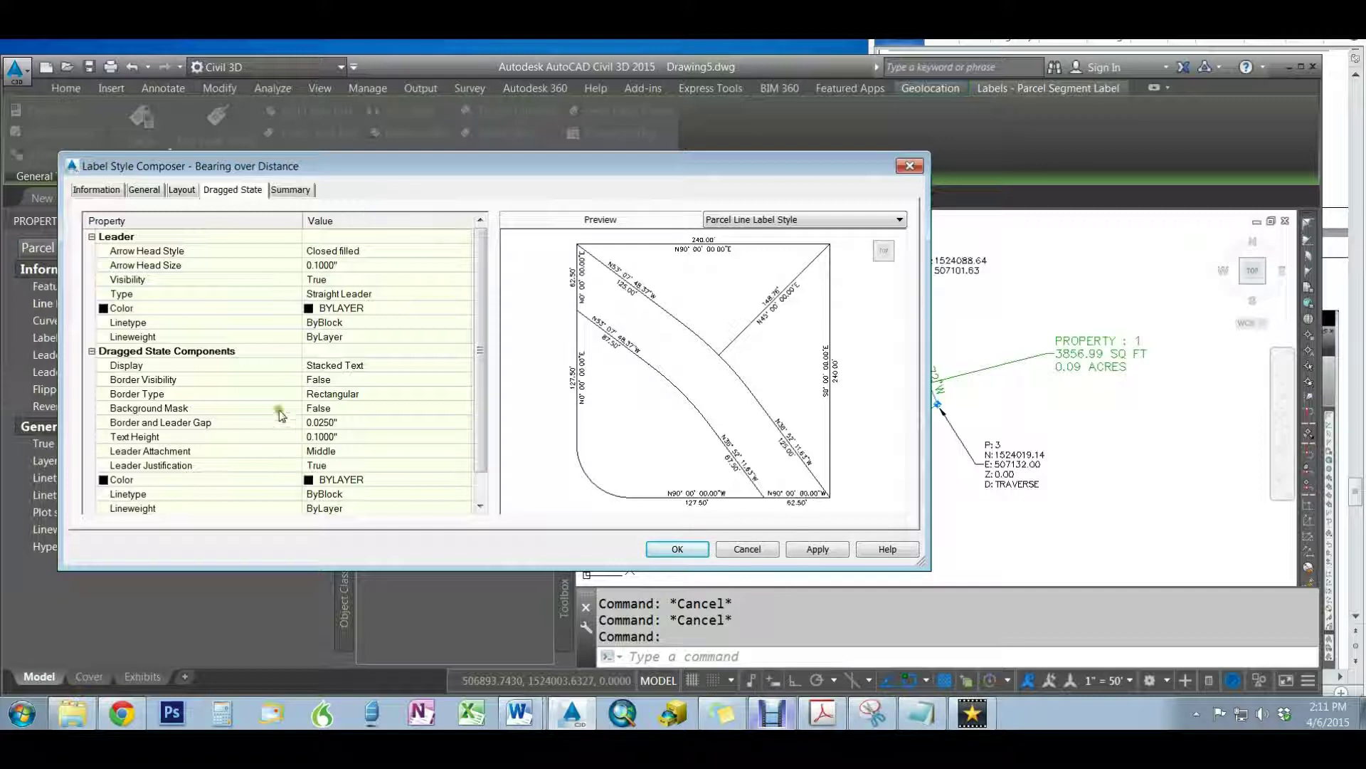
left_click(329, 437)
type("075")
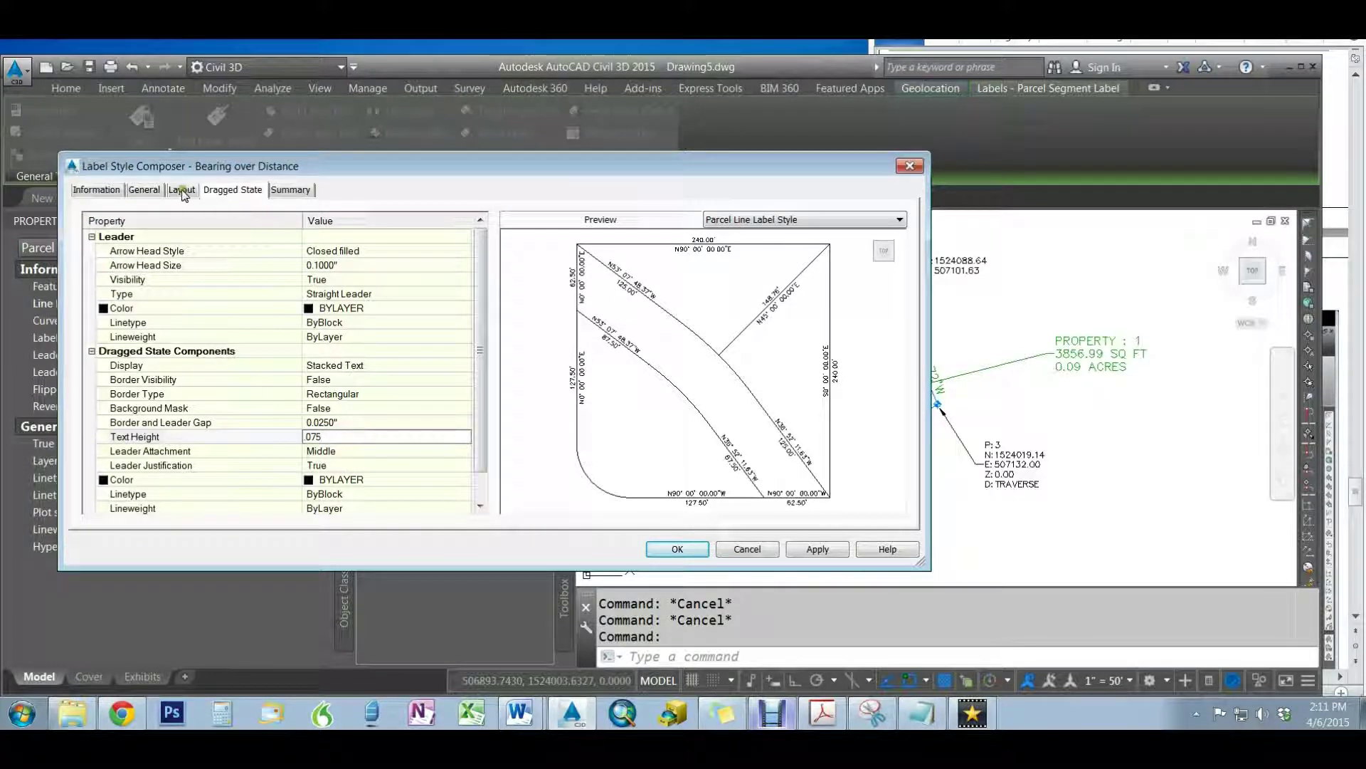
left_click(228, 310)
Set the Table Tag component's text height to 0.075" in the label layout and save the Bearing over Distance style
left_click(177, 198)
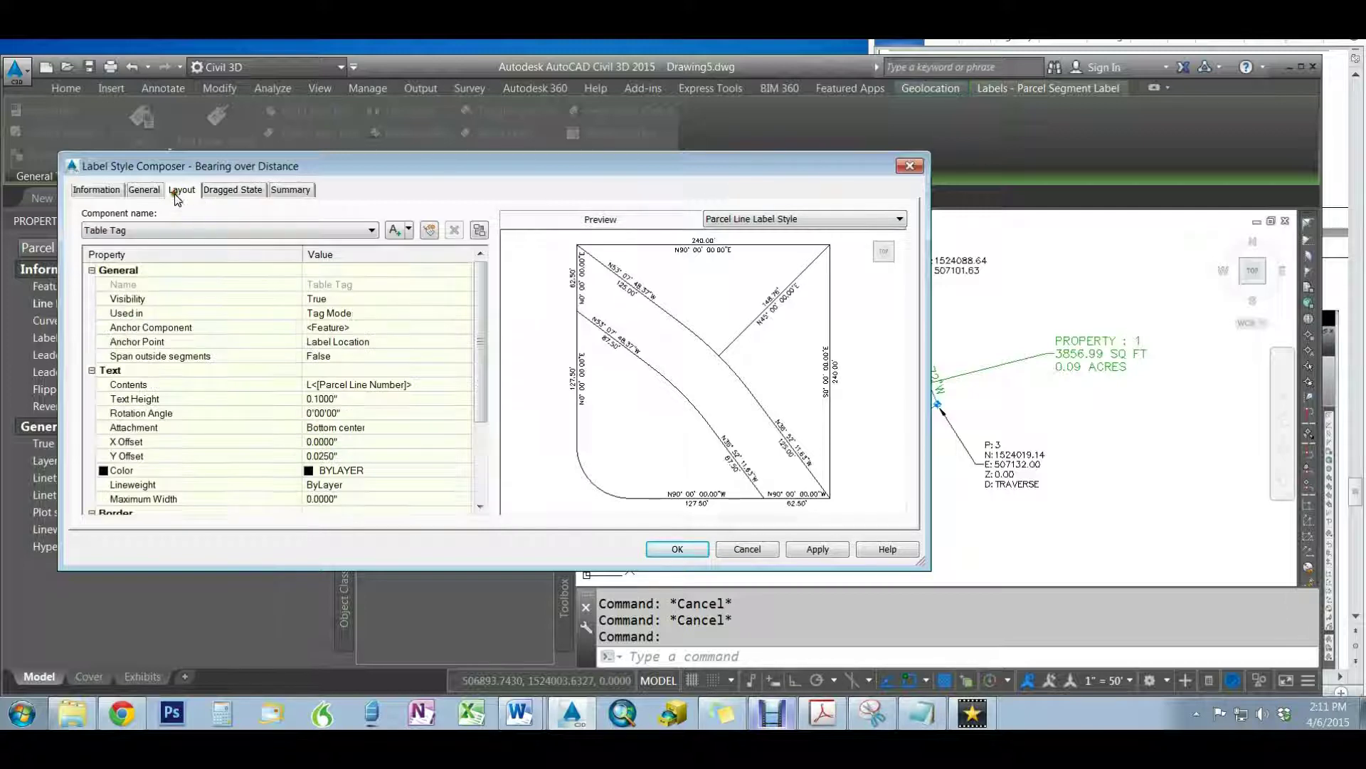
left_click(330, 400)
key("BackSpace")
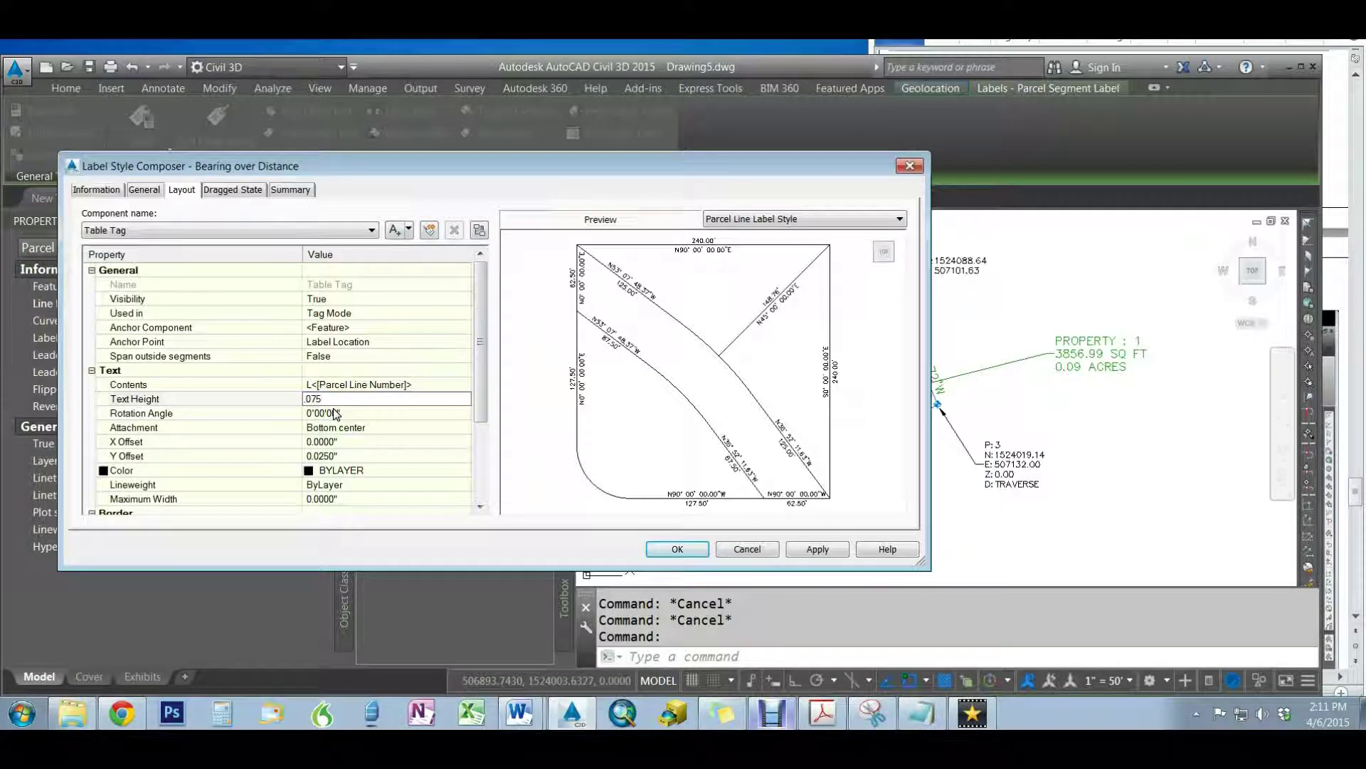
key("Return")
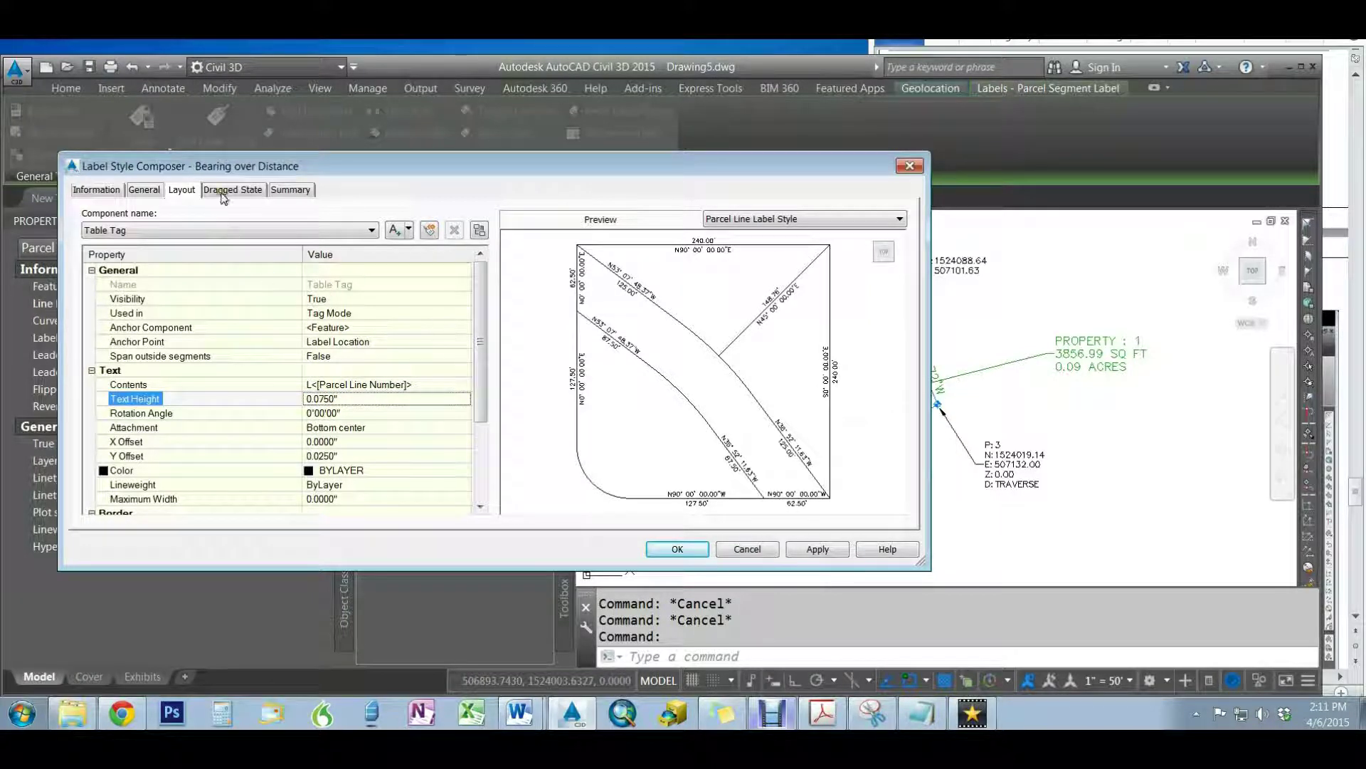
left_click(818, 550)
left_click(706, 553)
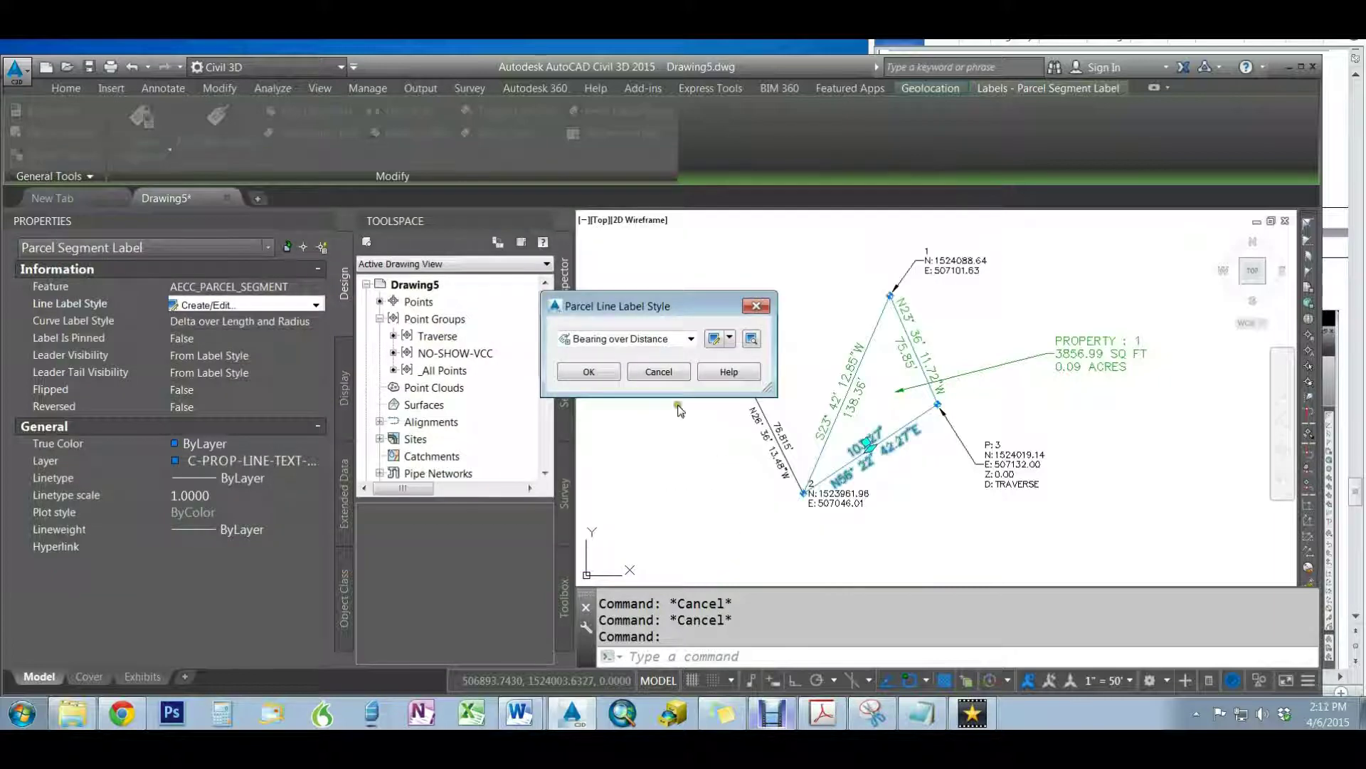
left_click(589, 373)
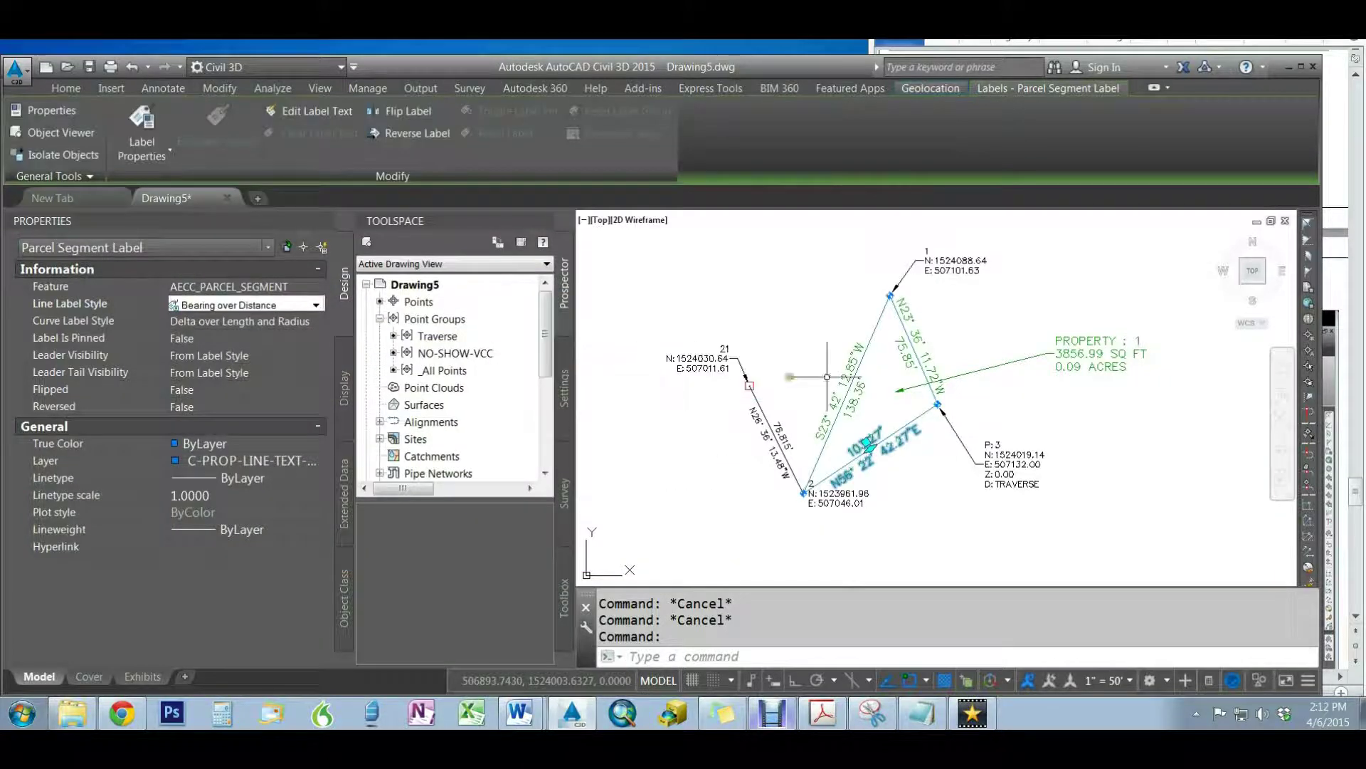
key("Escape")
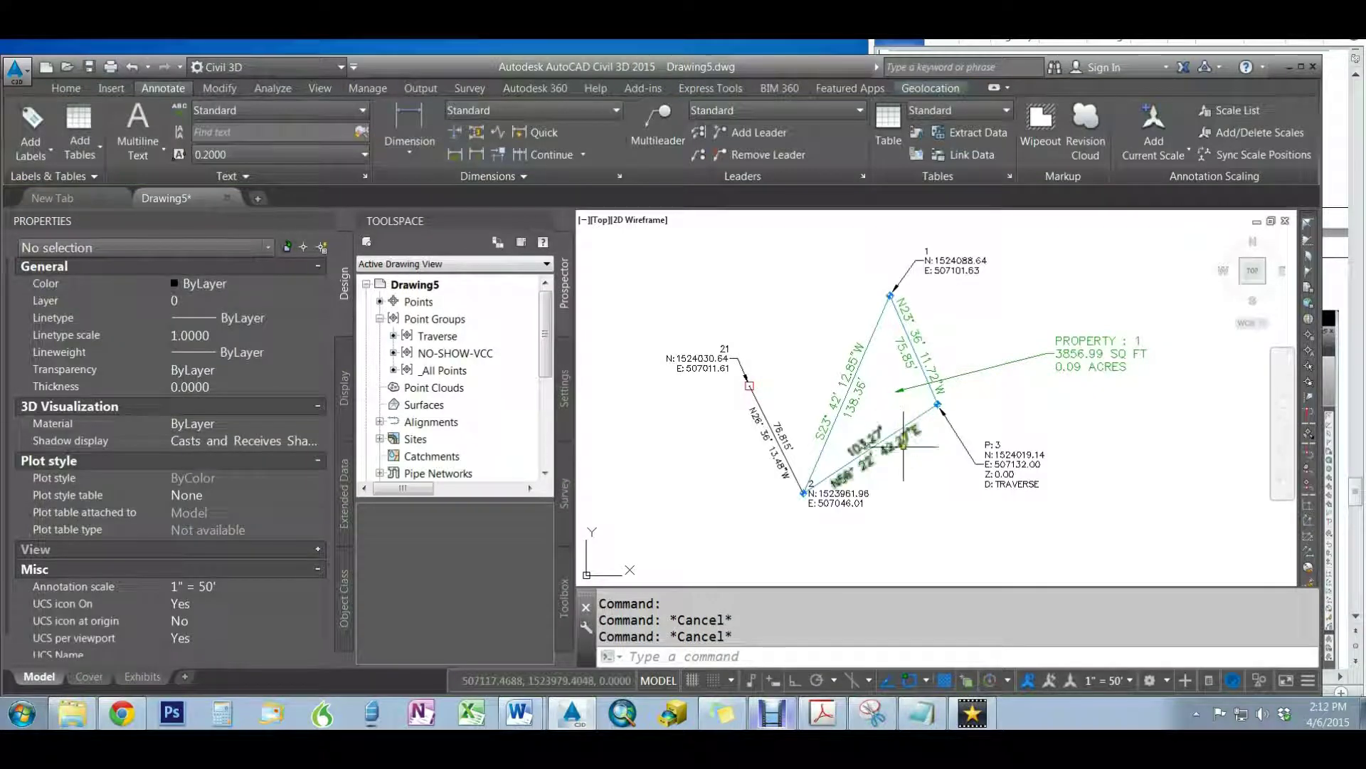
Edit the triangle's lower segment label style, Bearing over Distance, and set its Bearing component's text height to 0.075"
left_click(877, 435)
right_click(877, 436)
left_click(117, 305)
left_click(317, 303)
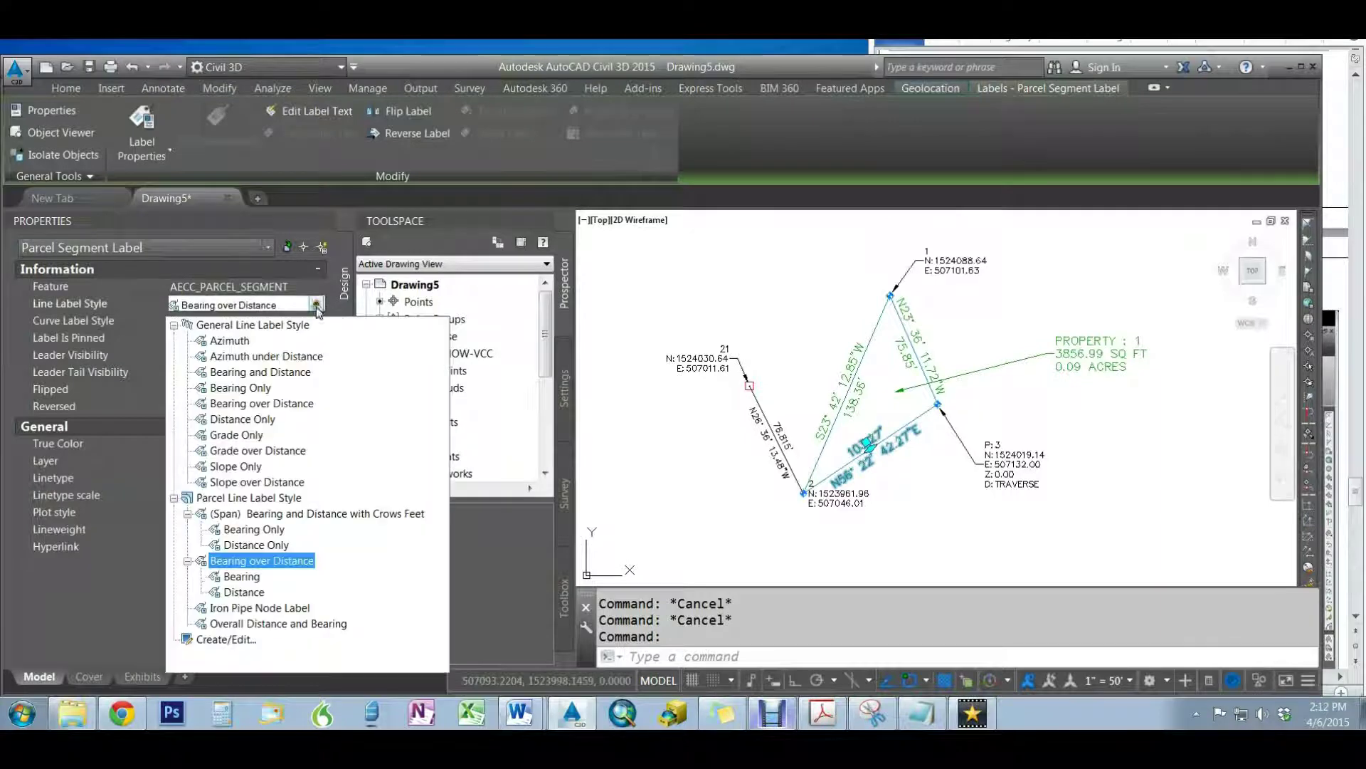
left_click(235, 642)
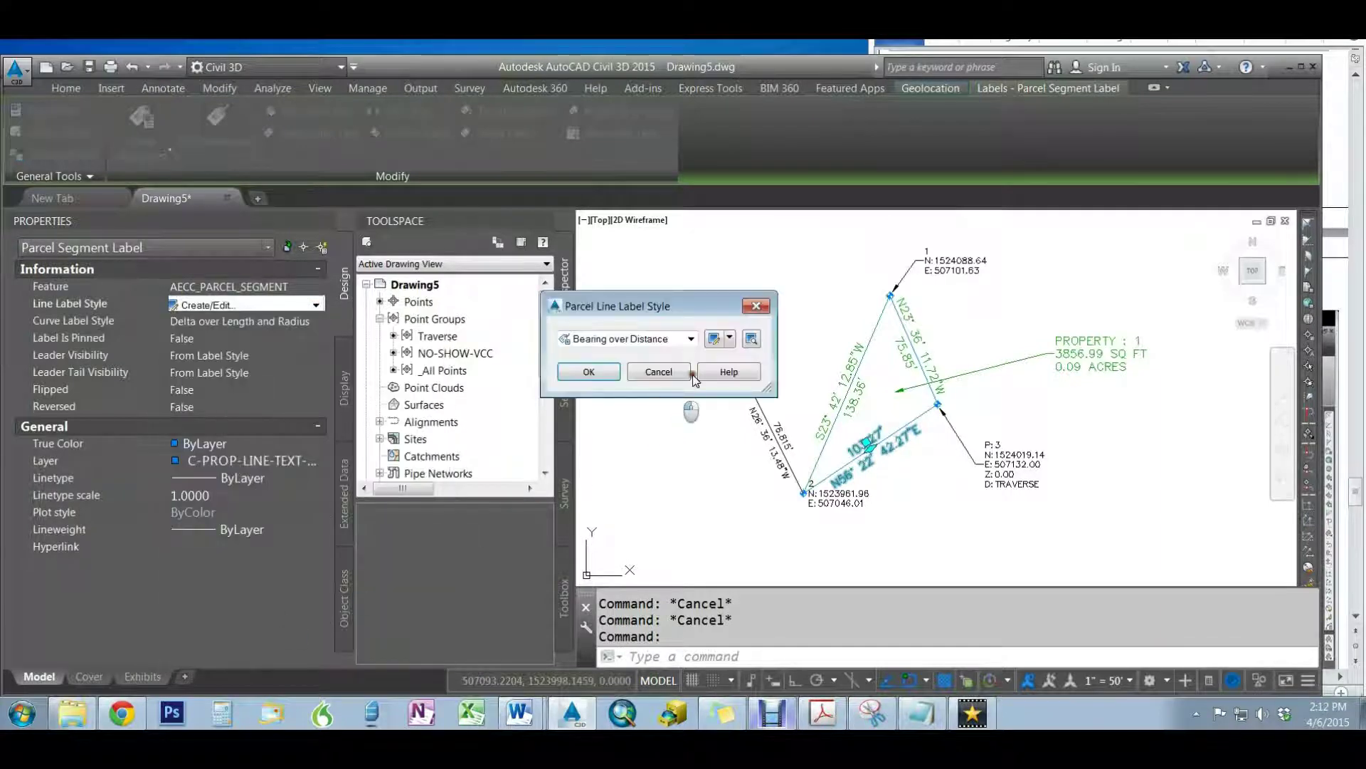
left_click(729, 339)
left_click(727, 410)
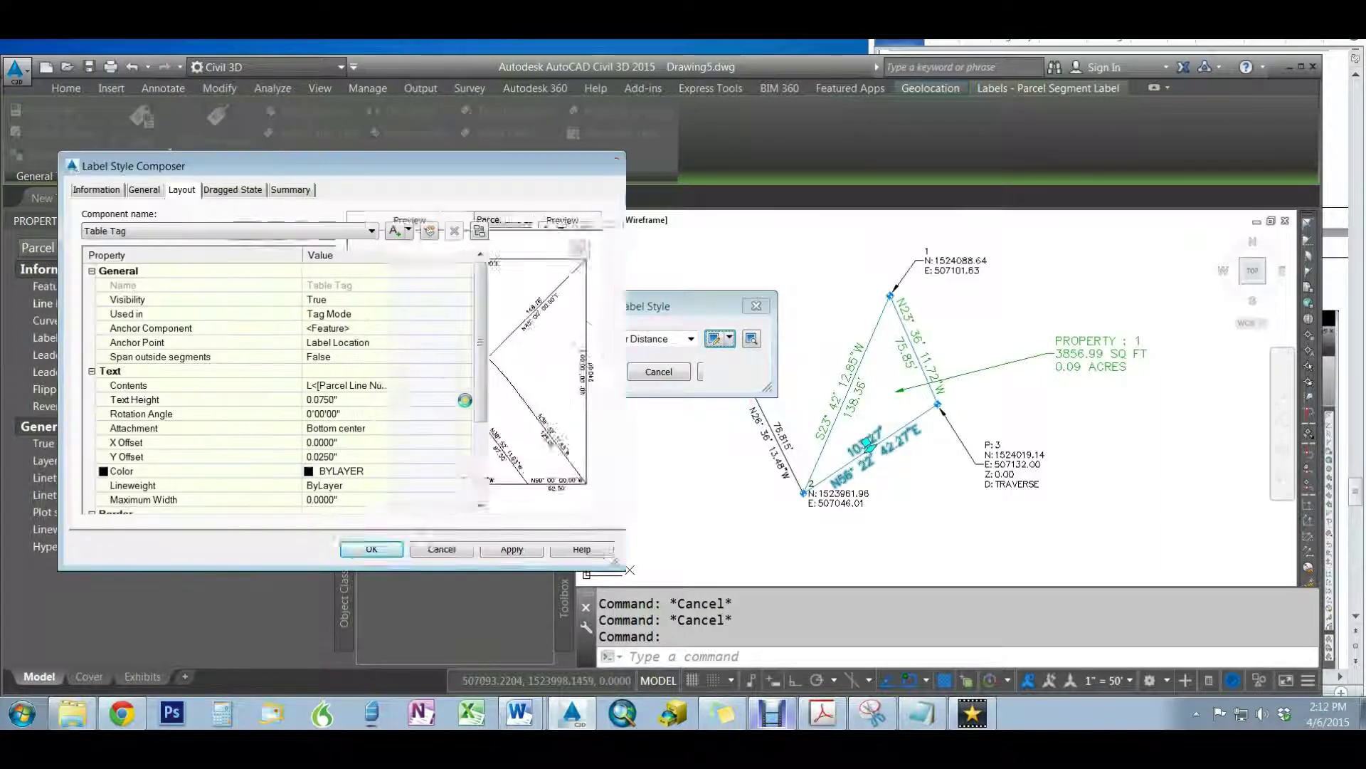
left_click(199, 231)
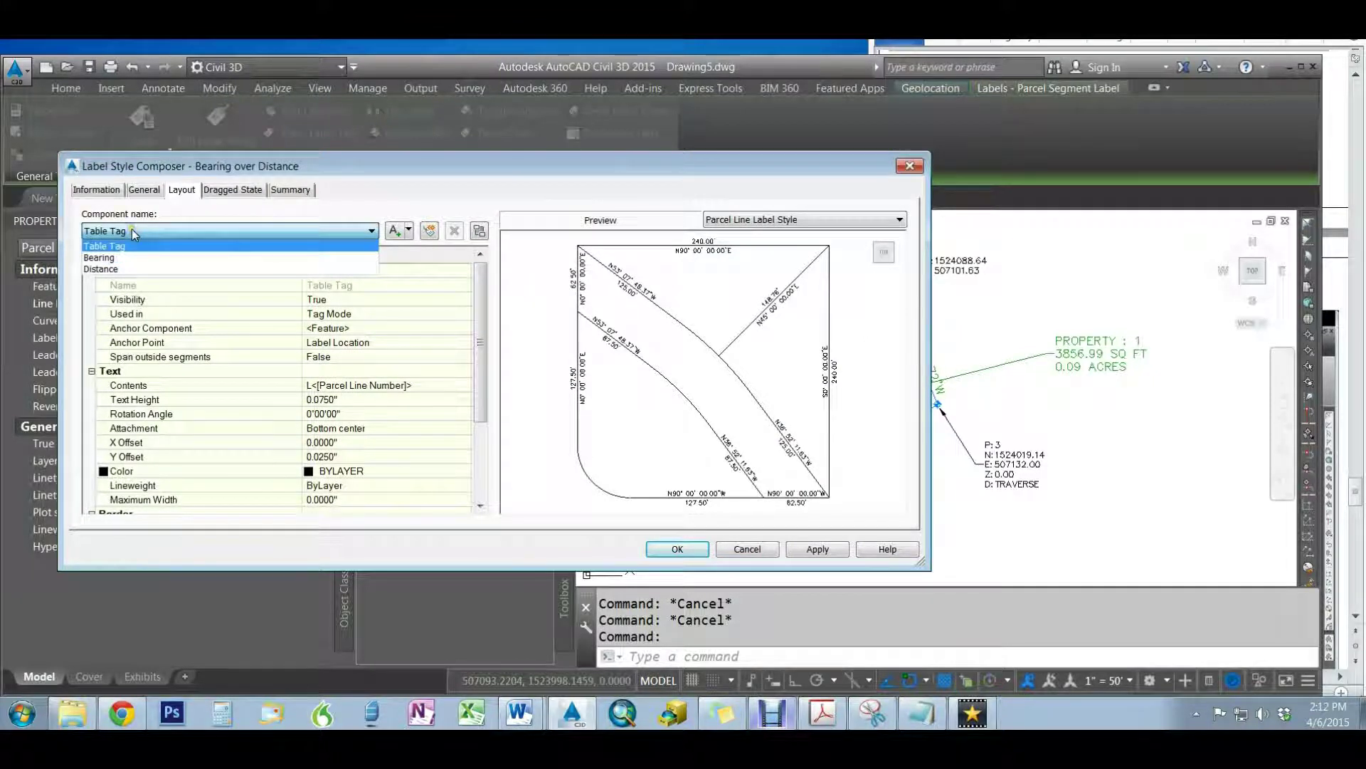
left_click(101, 258)
left_click(338, 400)
type("075")
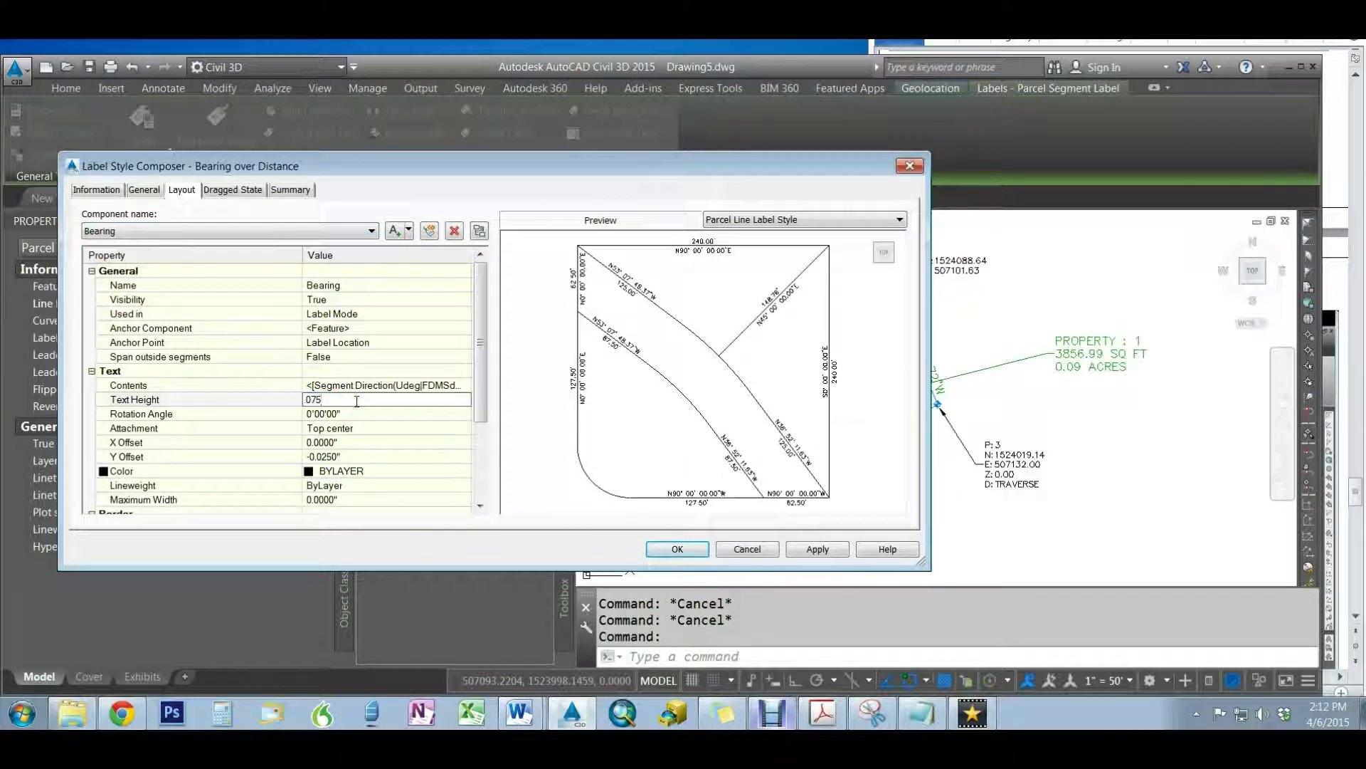
left_click(224, 356)
left_click(148, 191)
left_click(181, 191)
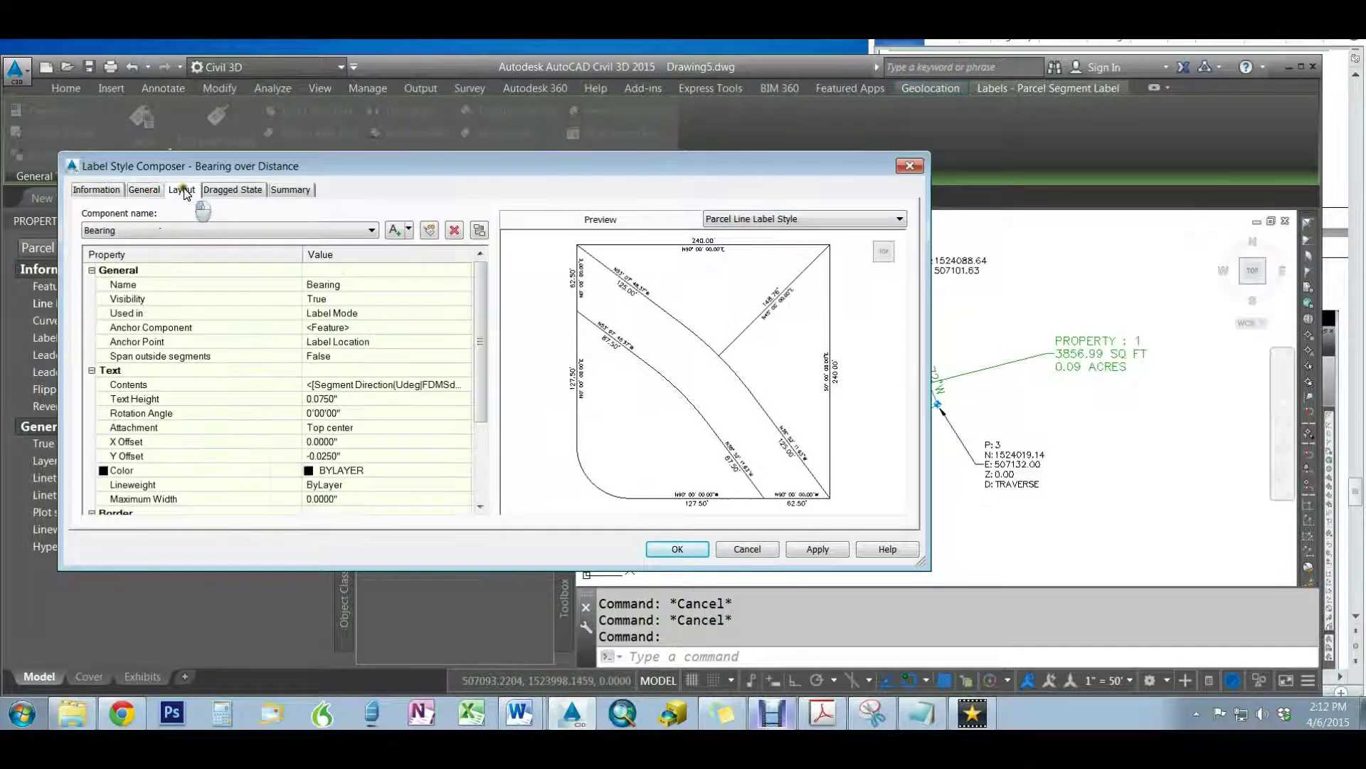
Set the Distance component's text height to 0.075", save the Bearing over Distance style and apply it to the segment label
left_click(152, 230)
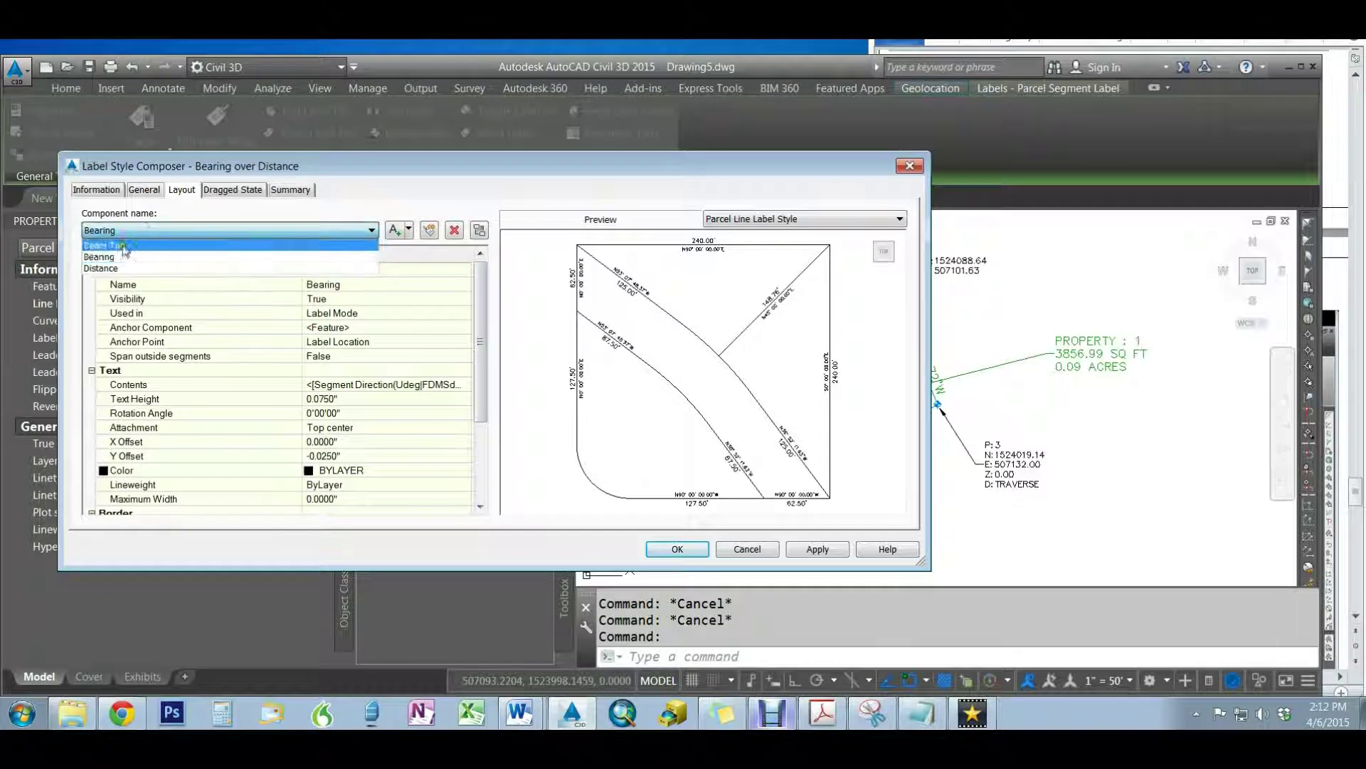
left_click(100, 267)
left_click(338, 401)
key("BackSpace")
type(".075")
key("Return")
left_click(817, 549)
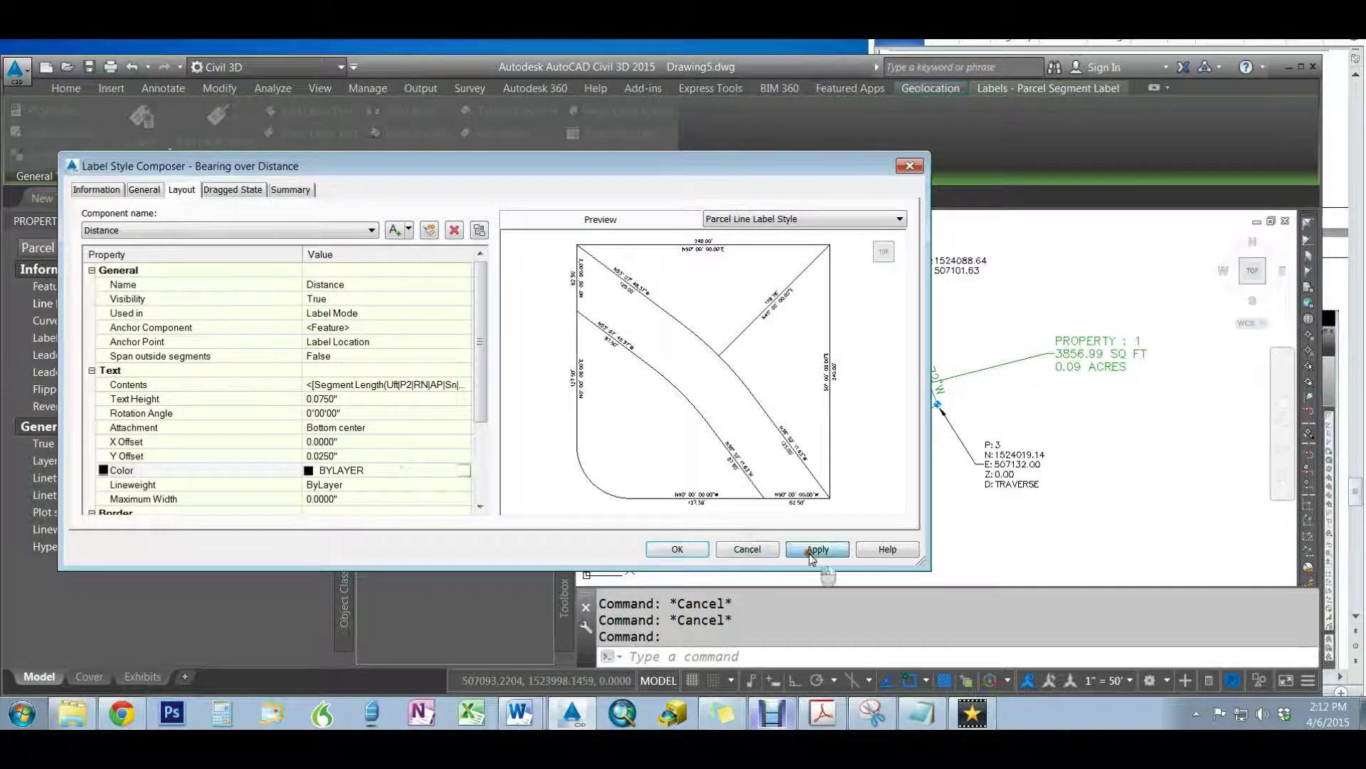
left_click(677, 548)
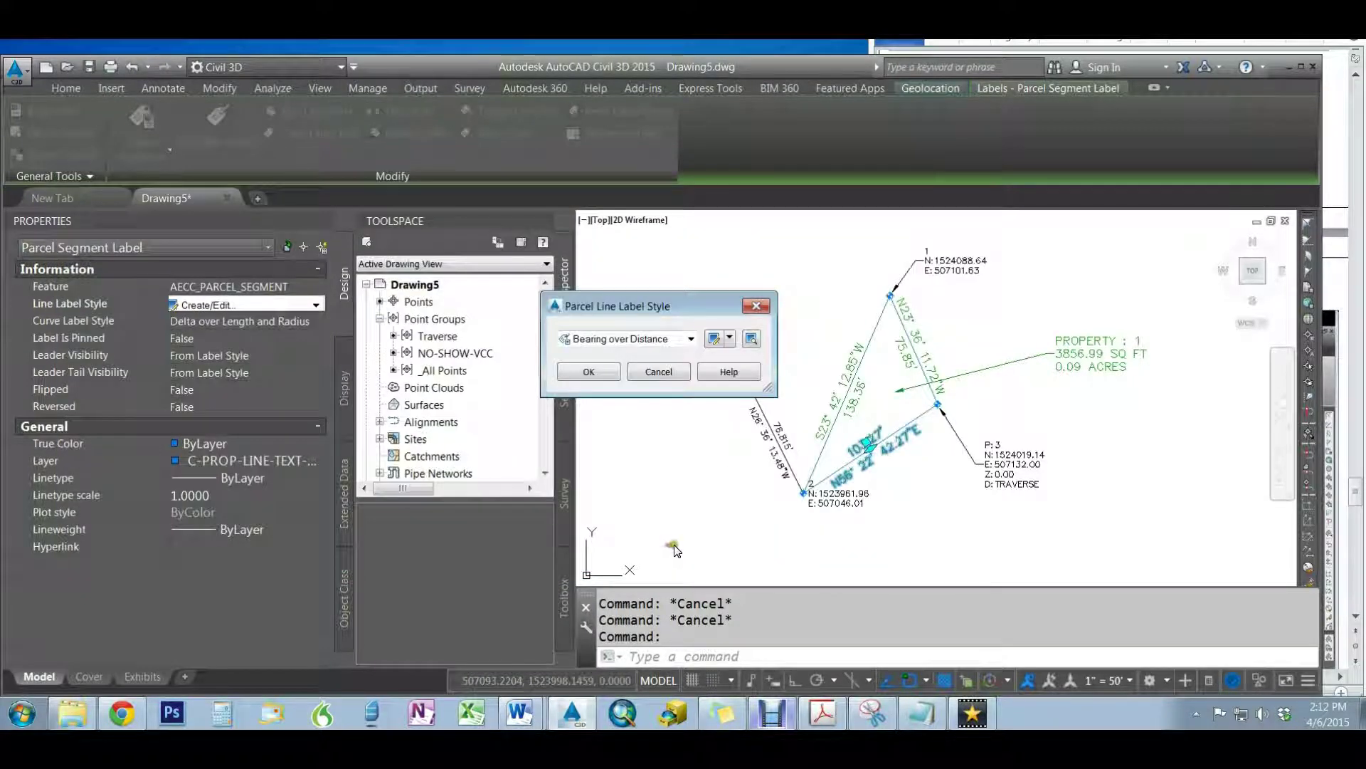
left_click(589, 371)
key("Escape")
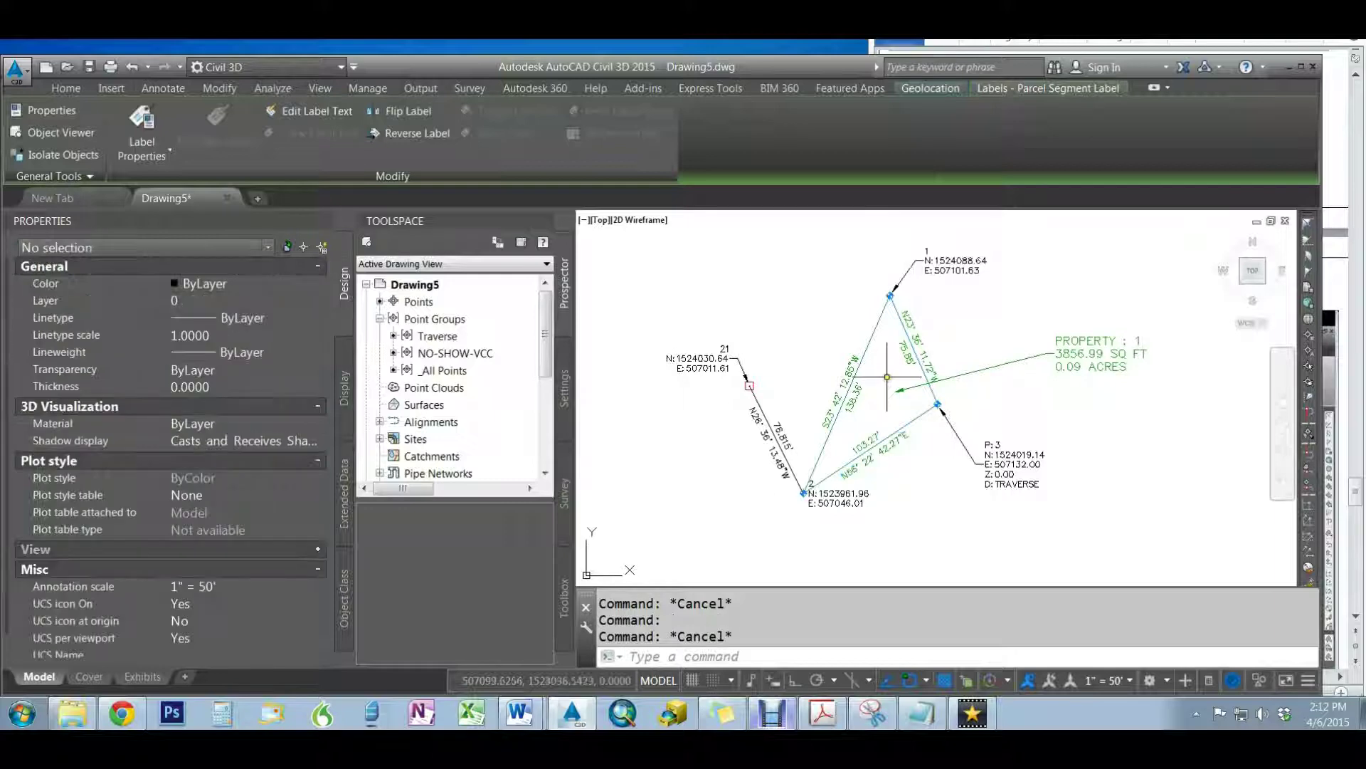
Edit the parcel's area label style, Name Square Foot & Acres, and set its Area component's text height to 0.075"
left_click(1094, 339)
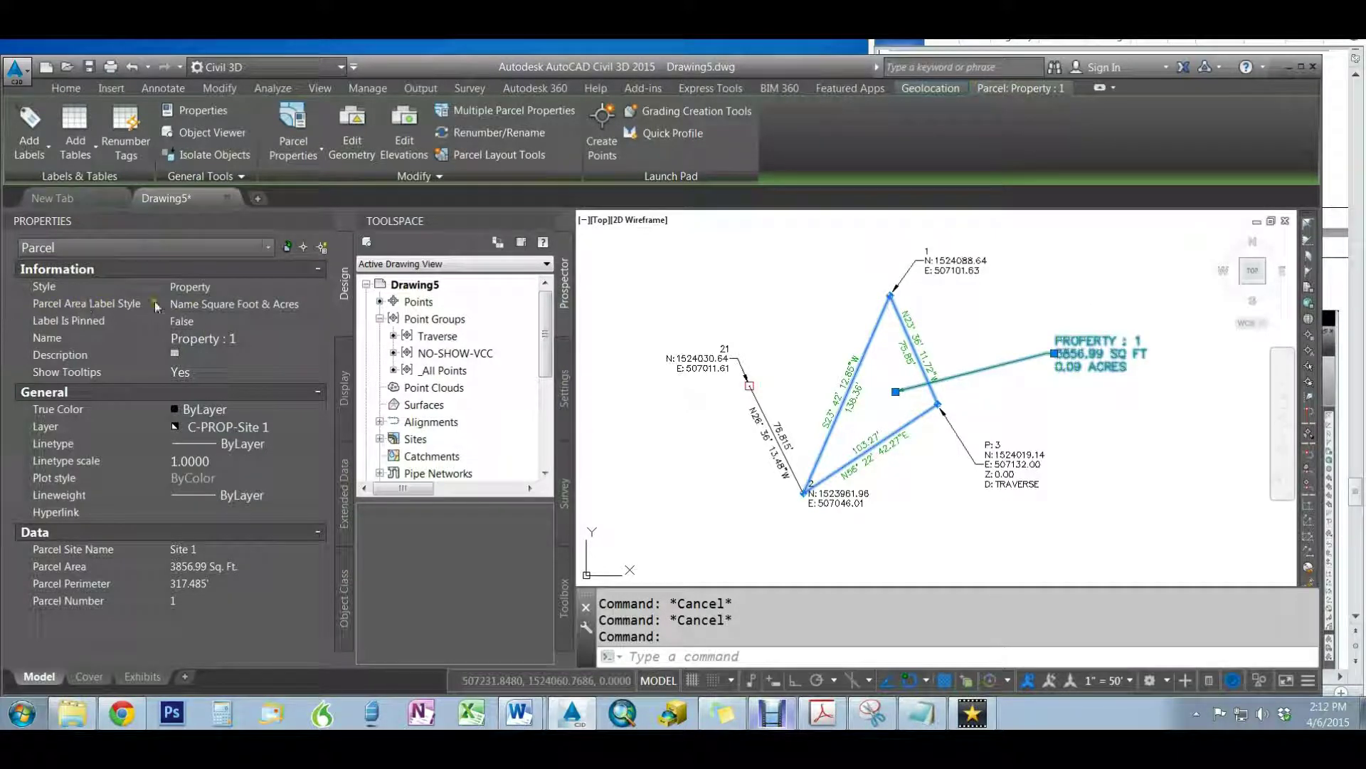
left_click(310, 301)
left_click(315, 304)
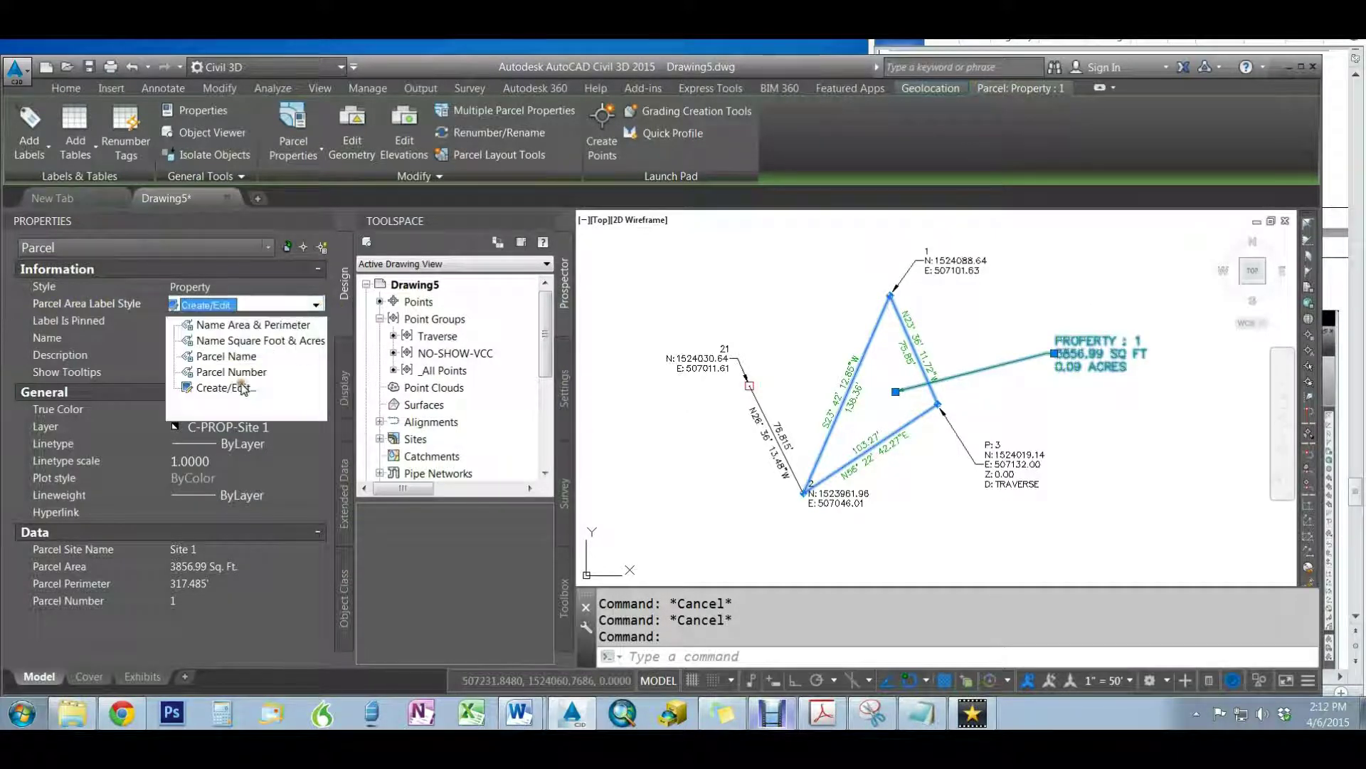
left_click(217, 389)
left_click(751, 403)
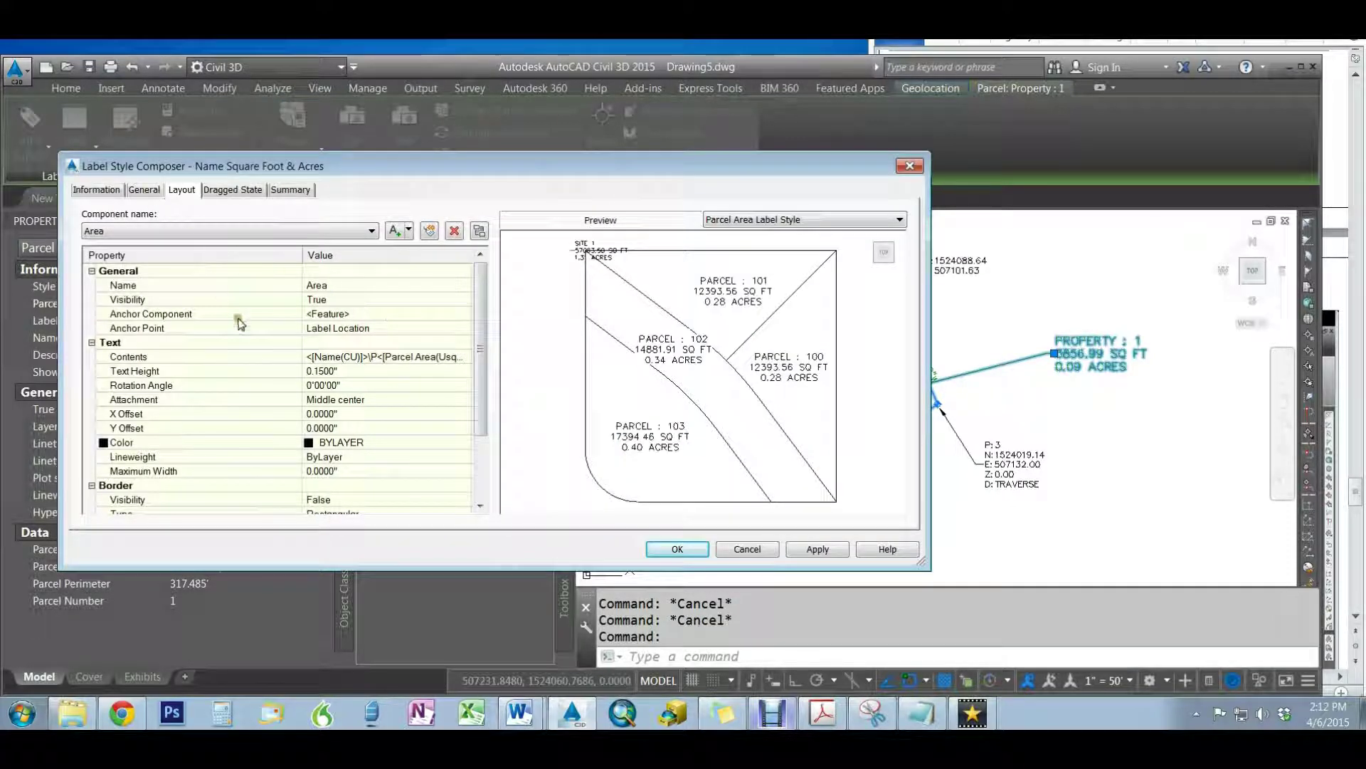
left_click(335, 371)
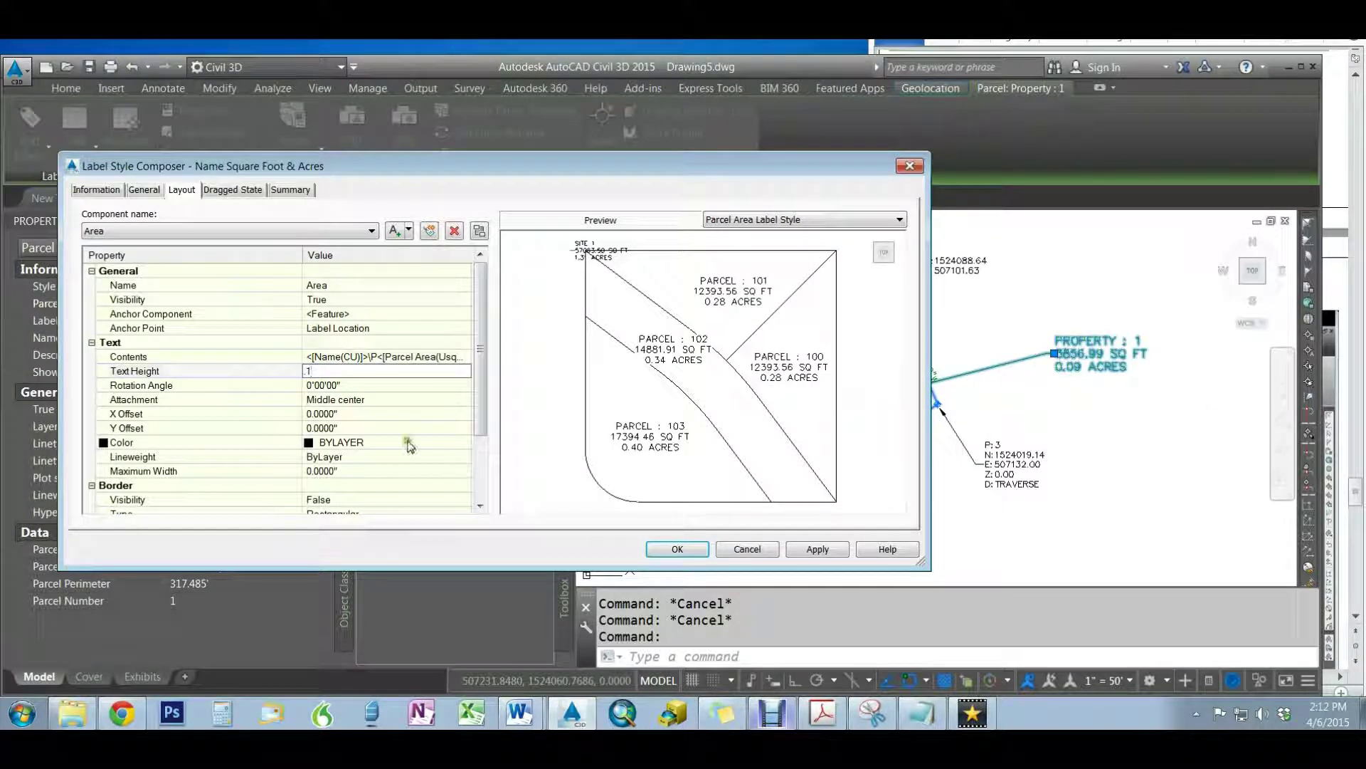
key("BackSpace")
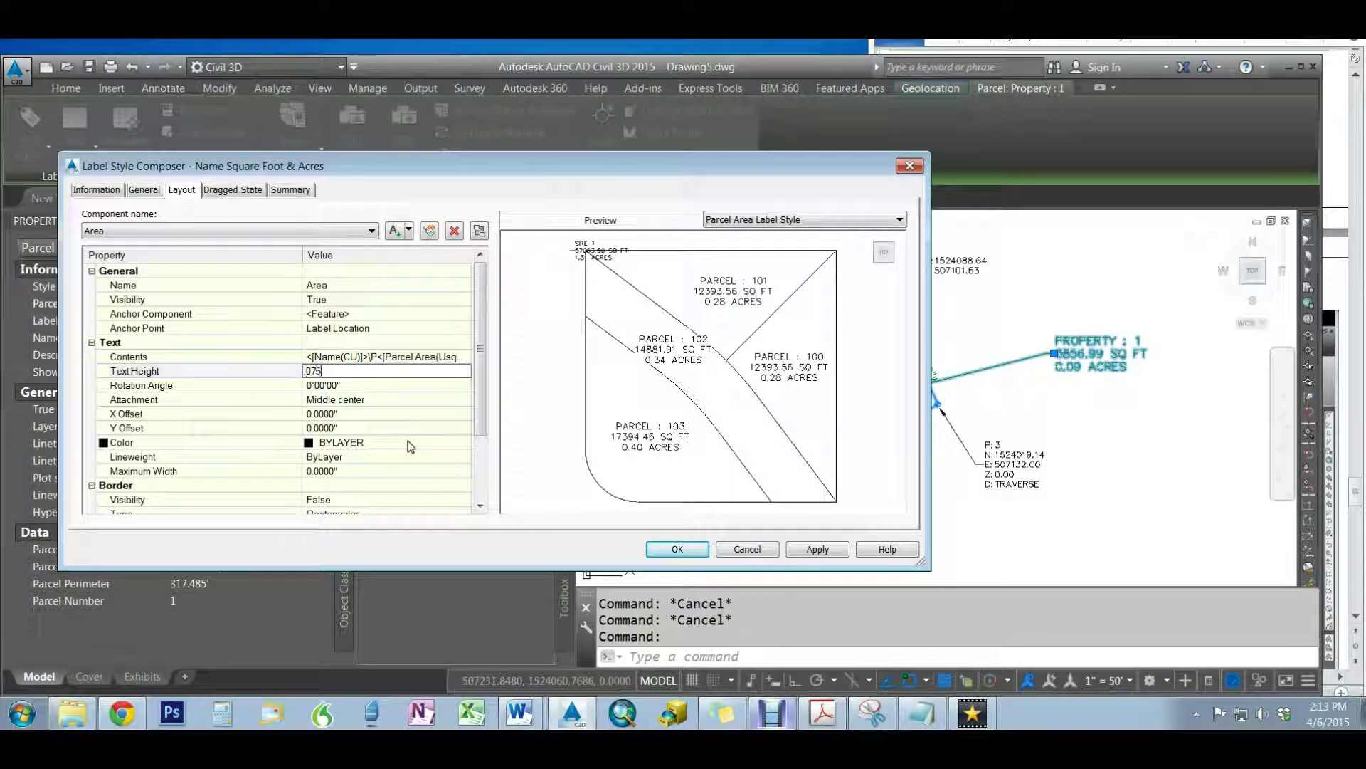
type(".075")
left_click(390, 418)
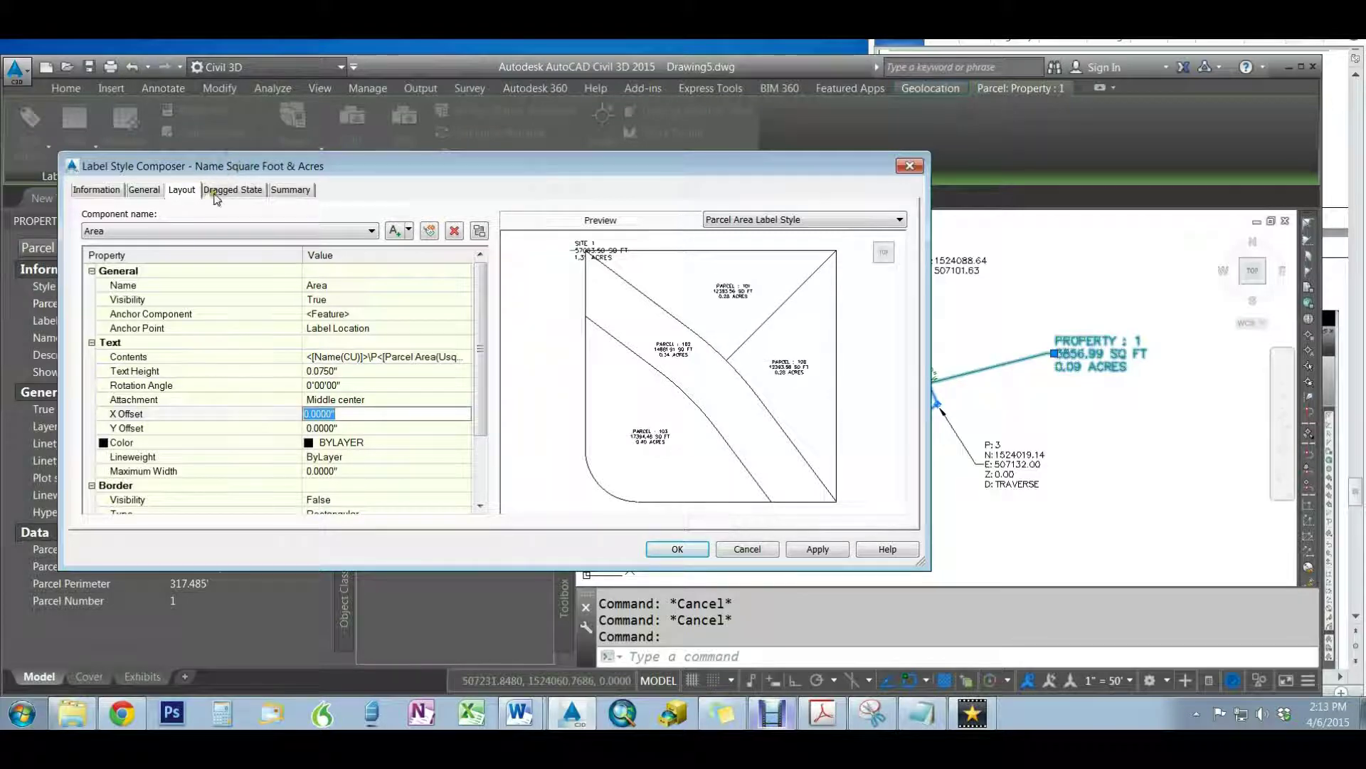
Set the area label style's dragged state text height to 0.075", save the style and apply it to the parcel
left_click(211, 194)
left_click(342, 435)
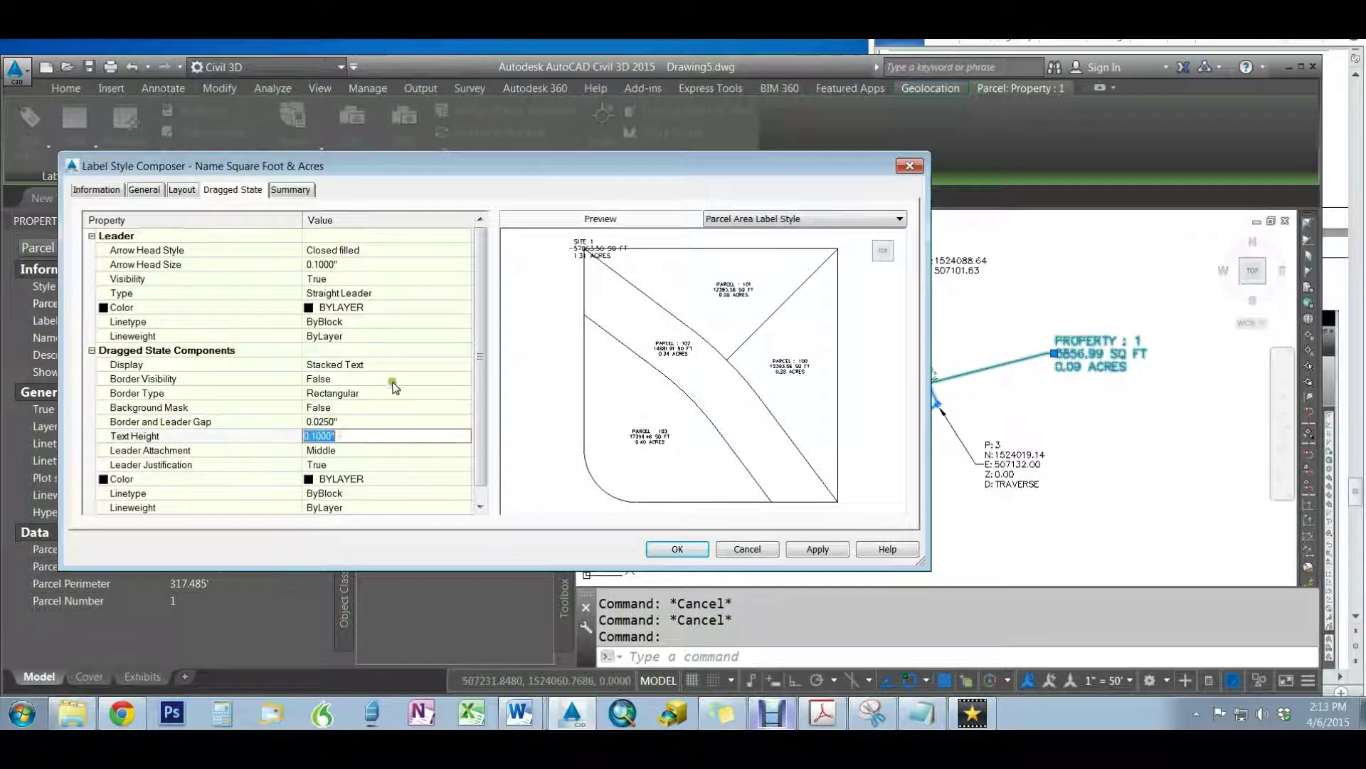
type(".075")
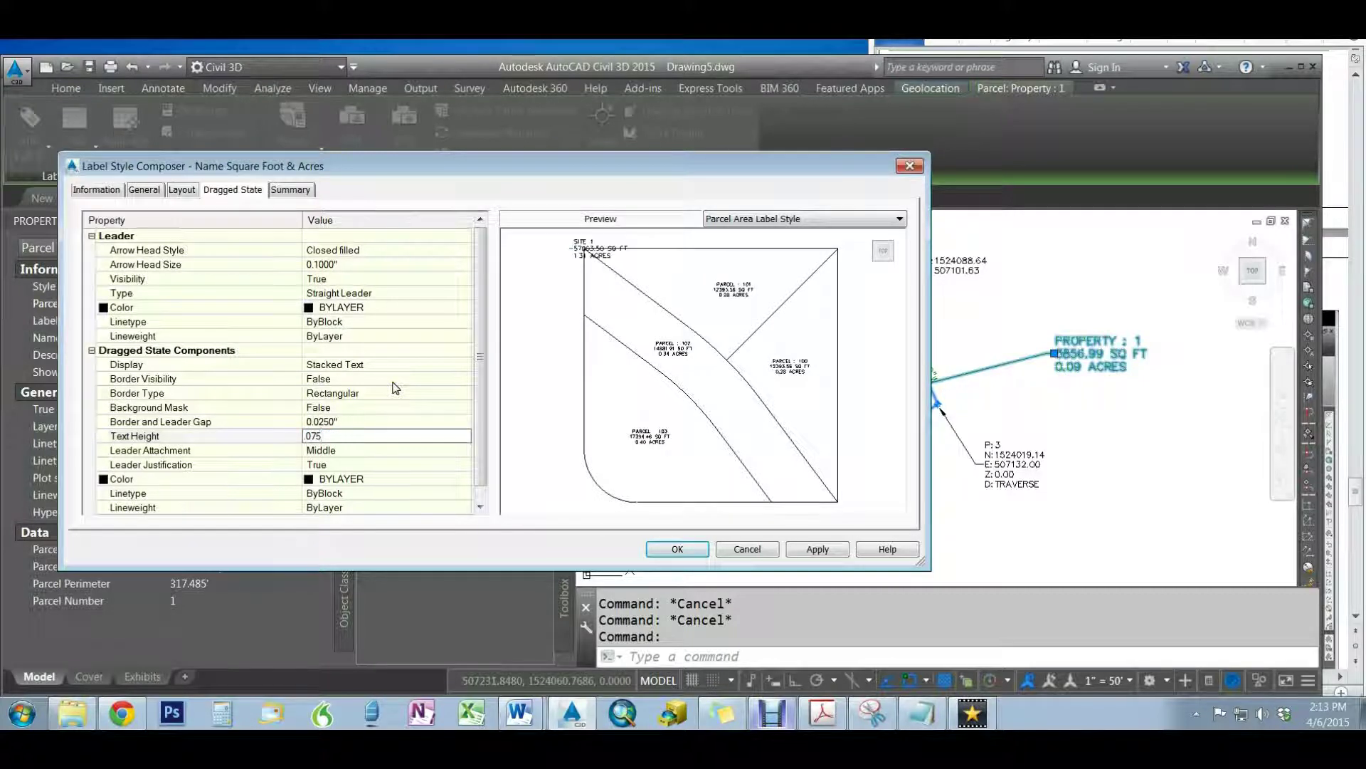
key("Return")
left_click(812, 548)
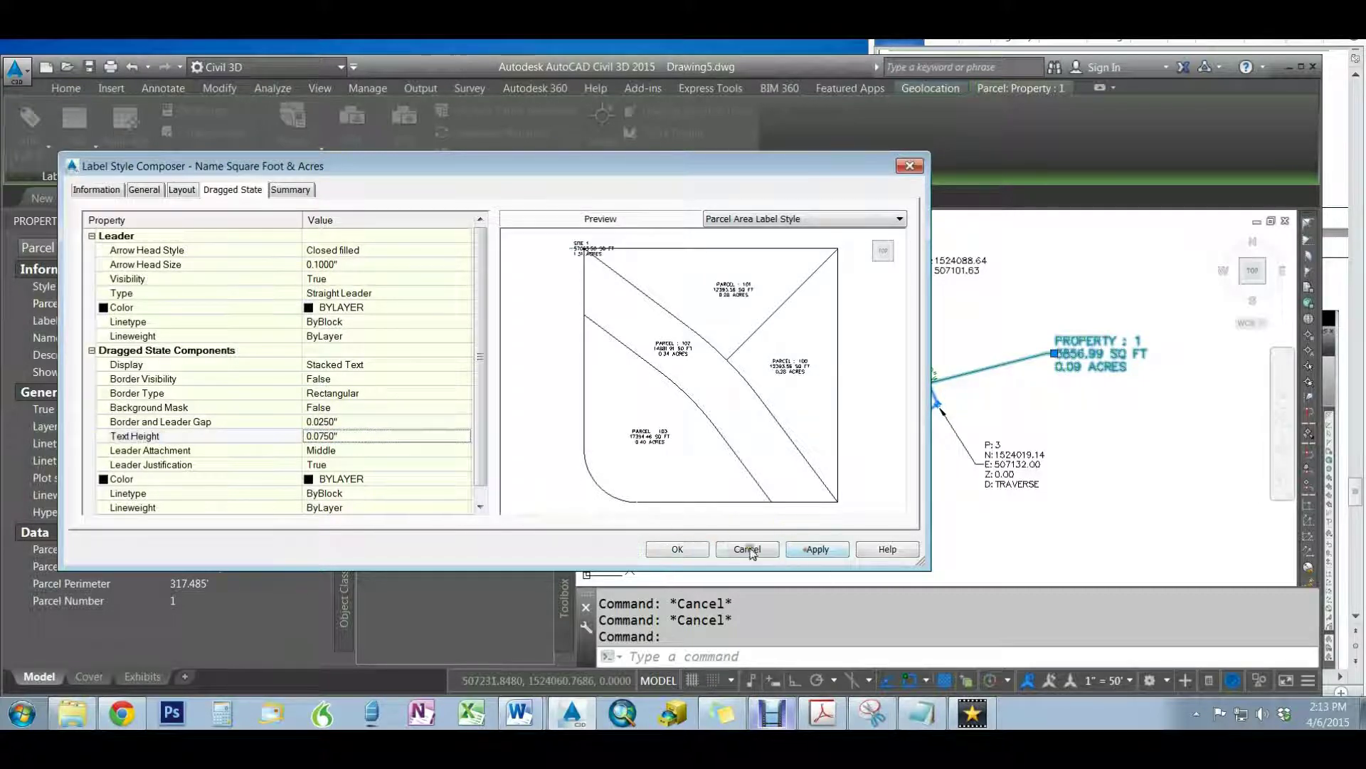
left_click(683, 549)
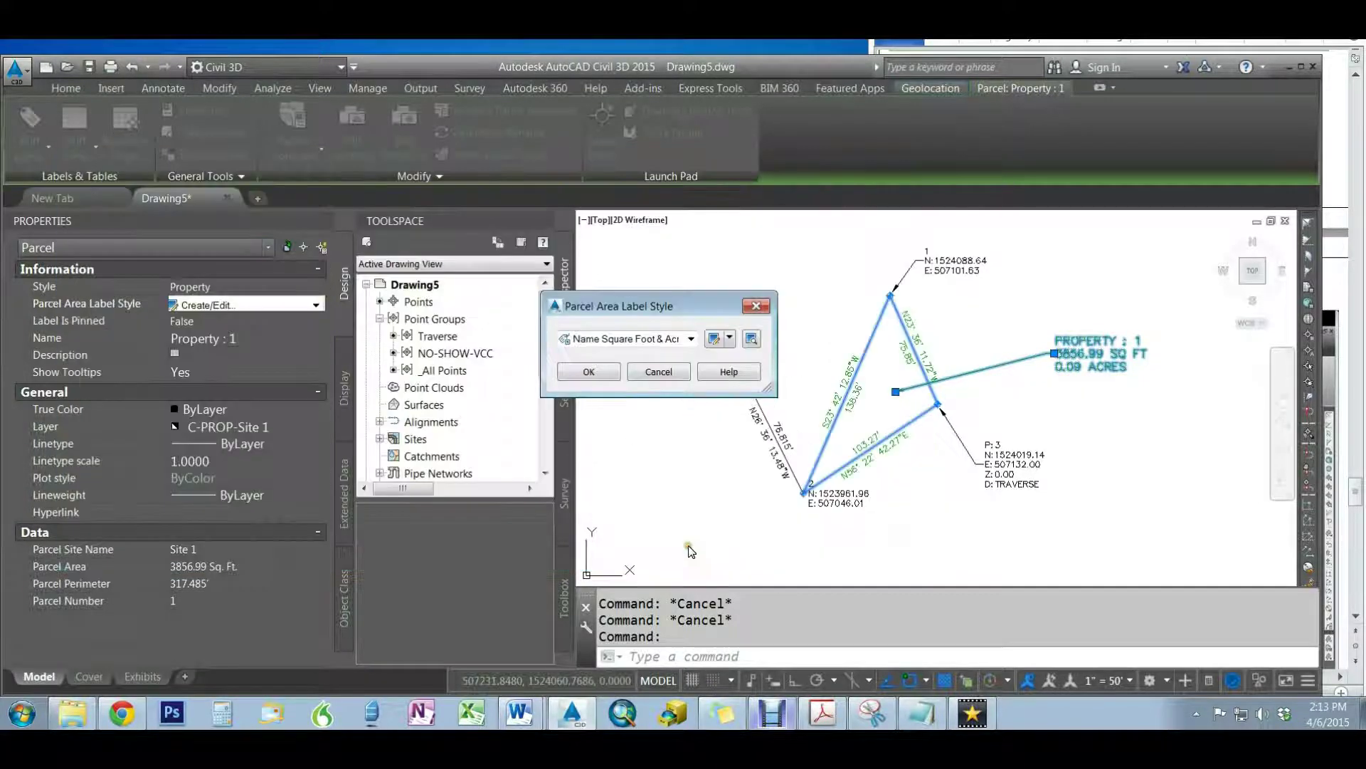
left_click(588, 372)
key("Escape")
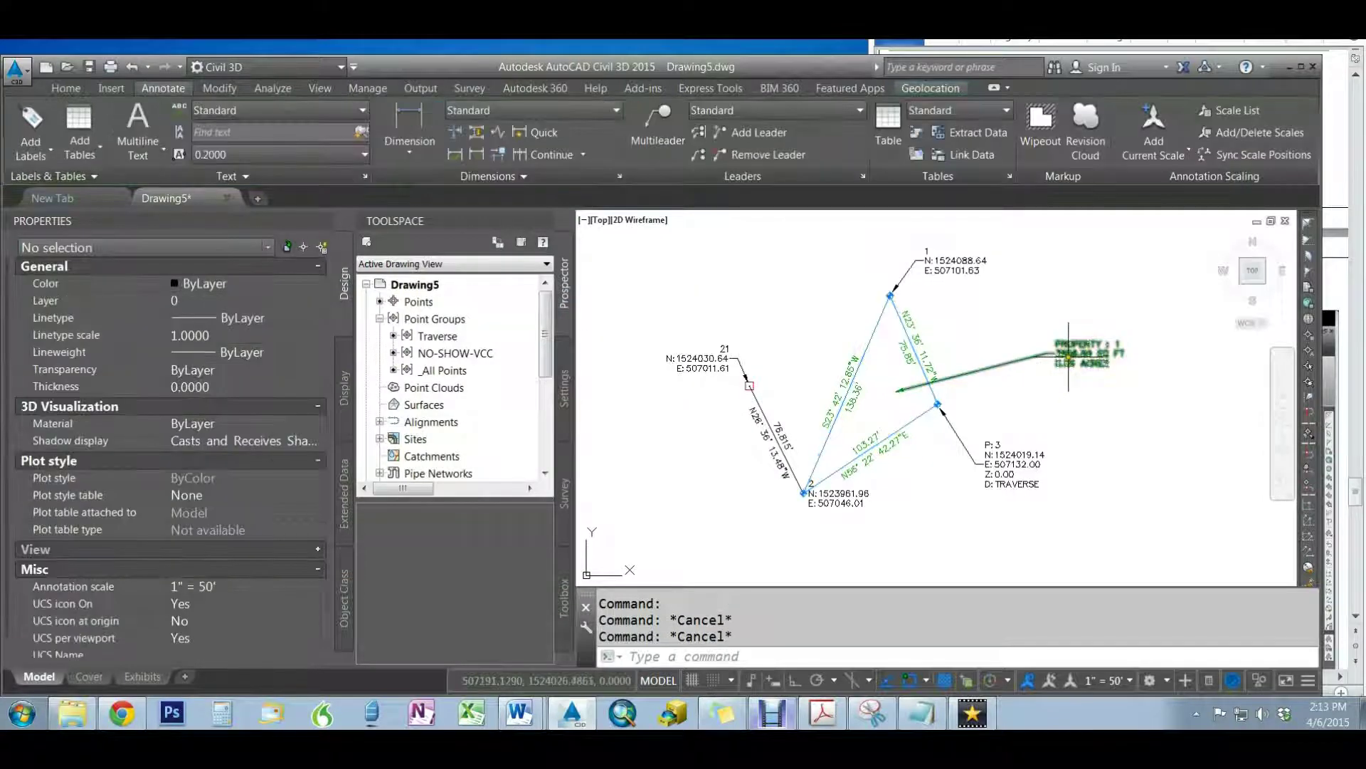
Move the parcel area label to the free space at the upper left outside the triangle and clear the selection
left_click(1055, 354)
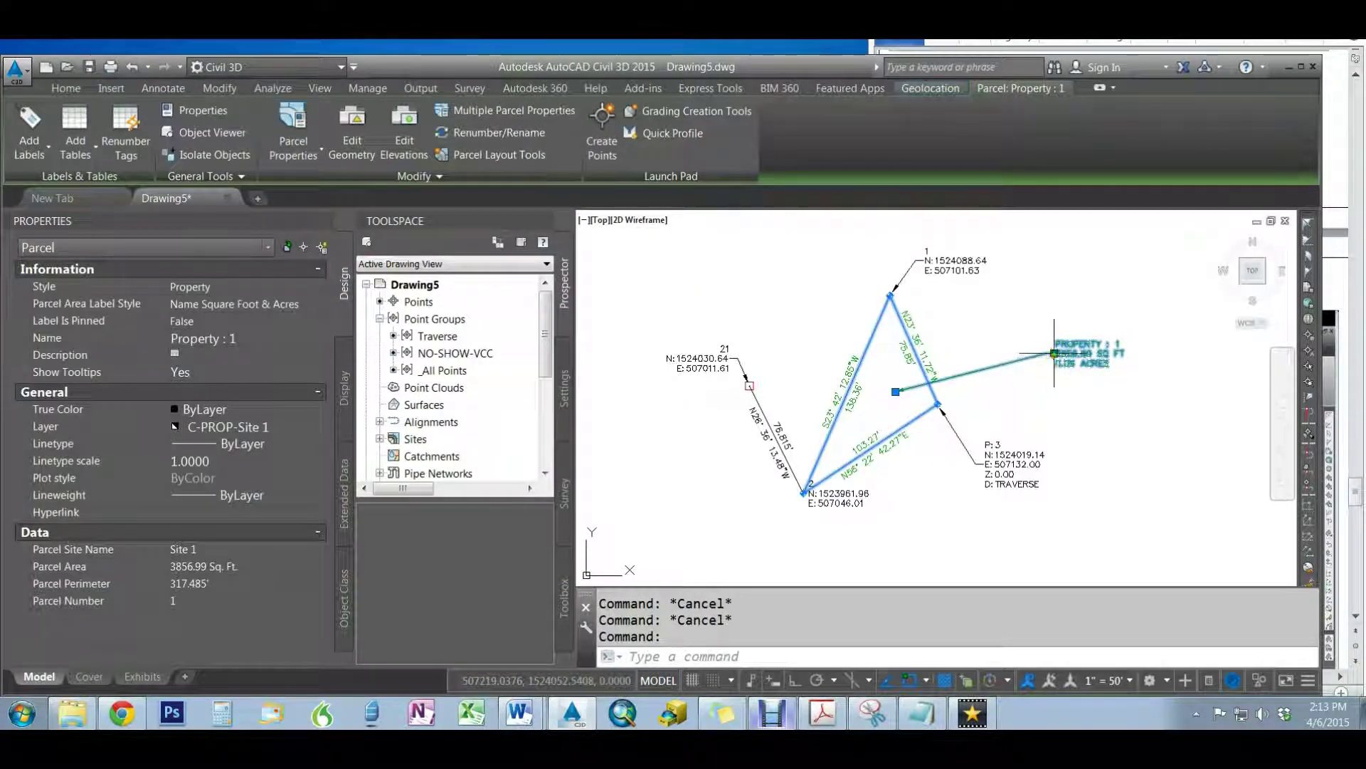
left_click(1056, 353)
left_click(831, 285)
key("Escape")
key("Escape")
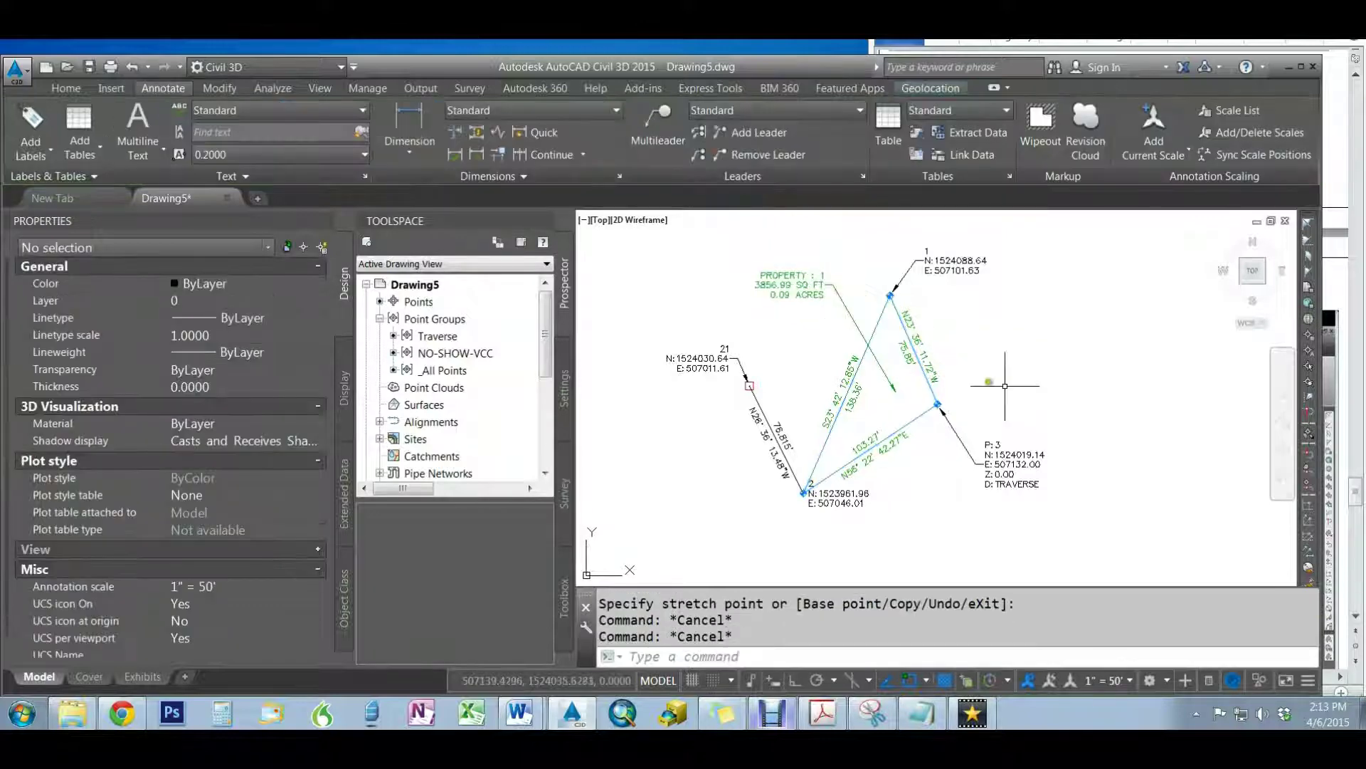
Move point 2's label slightly below and to the right of its point and clear the selection
left_click(804, 493)
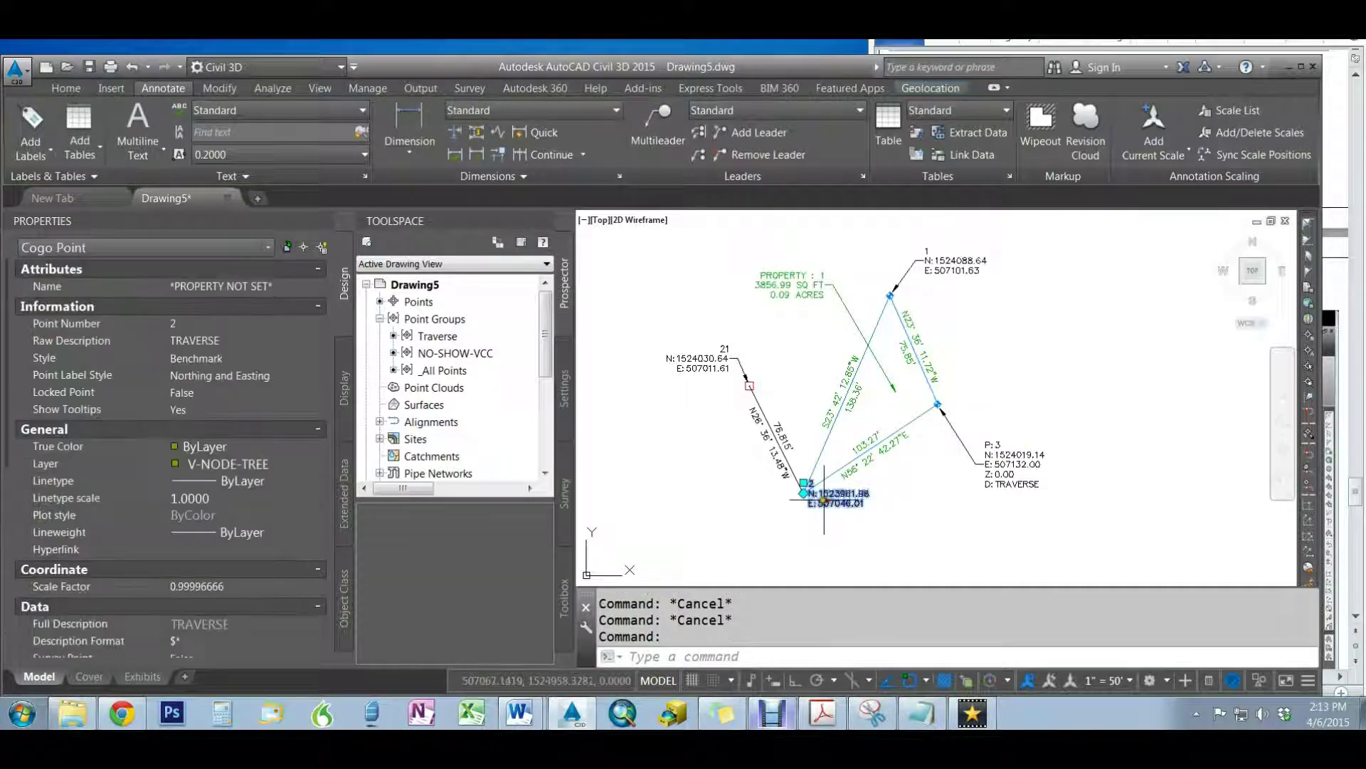
left_click(803, 483)
left_click(833, 529)
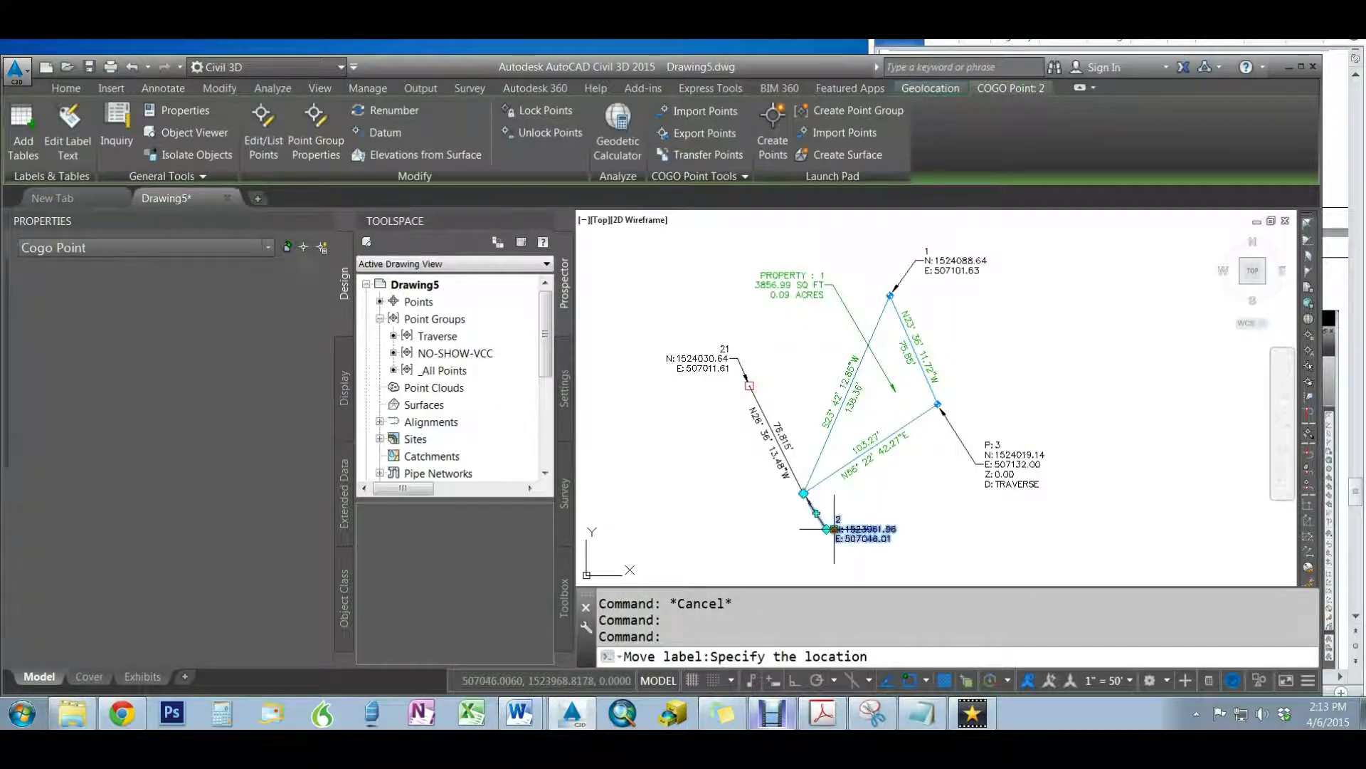
key("Escape")
key("Escape")
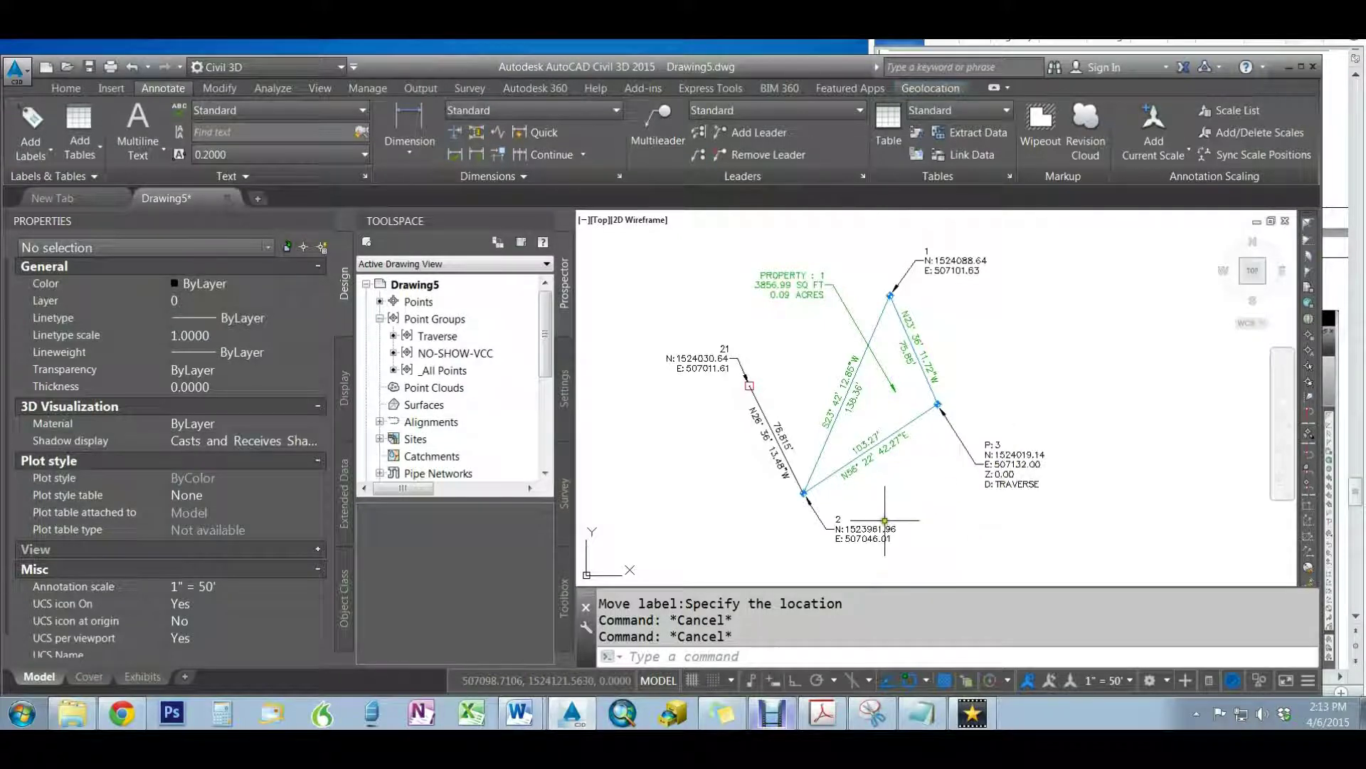
Change point 2's label style to PNEZD and clear the selection
left_click(867, 532)
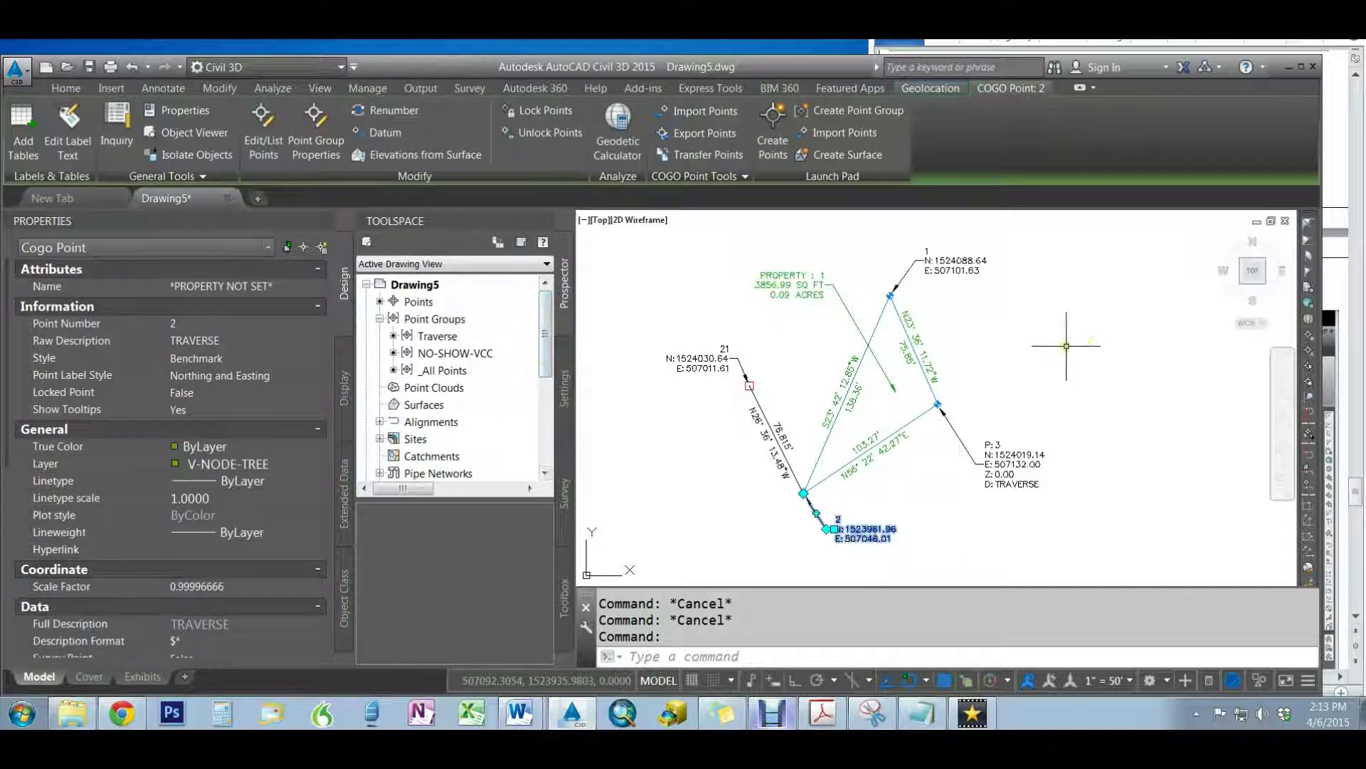
left_click(264, 358)
left_click(280, 391)
left_click(280, 376)
left_click(280, 375)
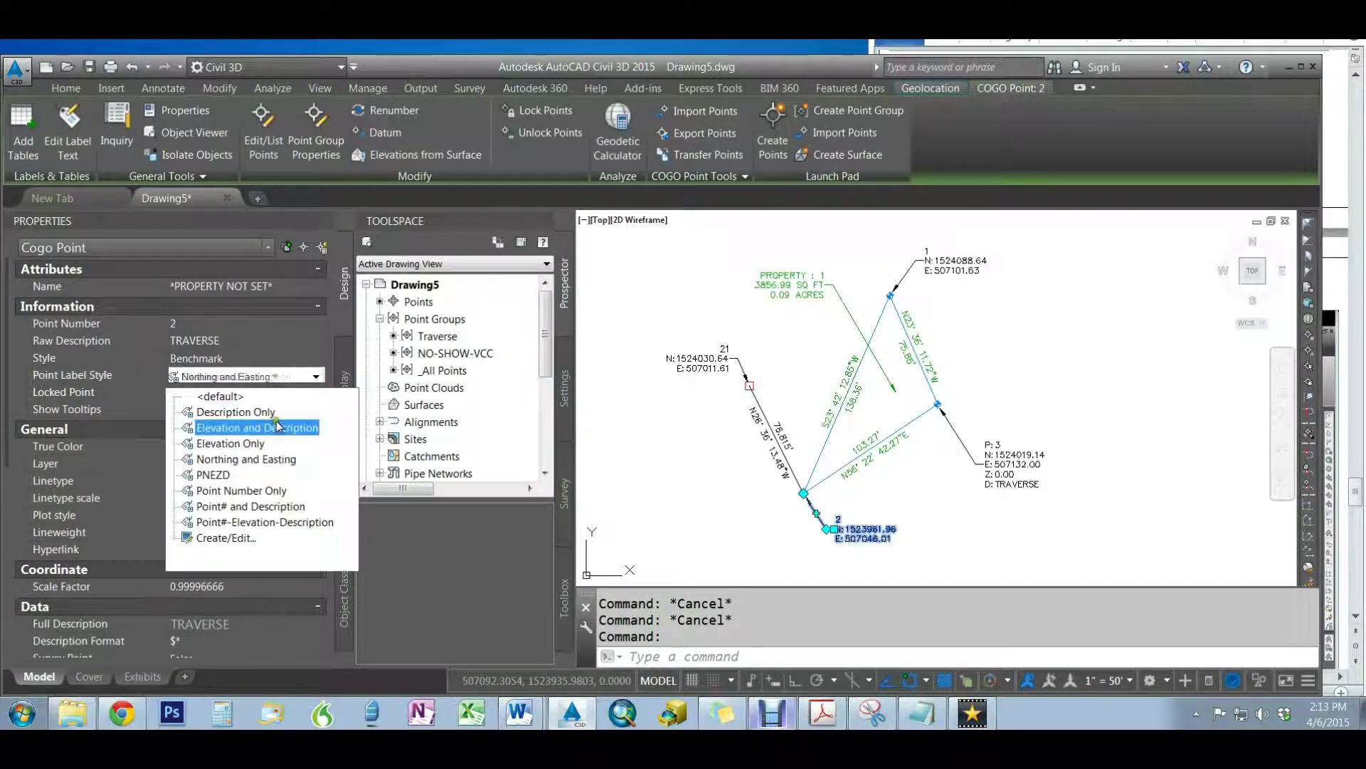
left_click(241, 474)
key("Escape")
Change the label style of point 1, at the triangle's top corner, to PNEZD and clear the selection
left_click(918, 260)
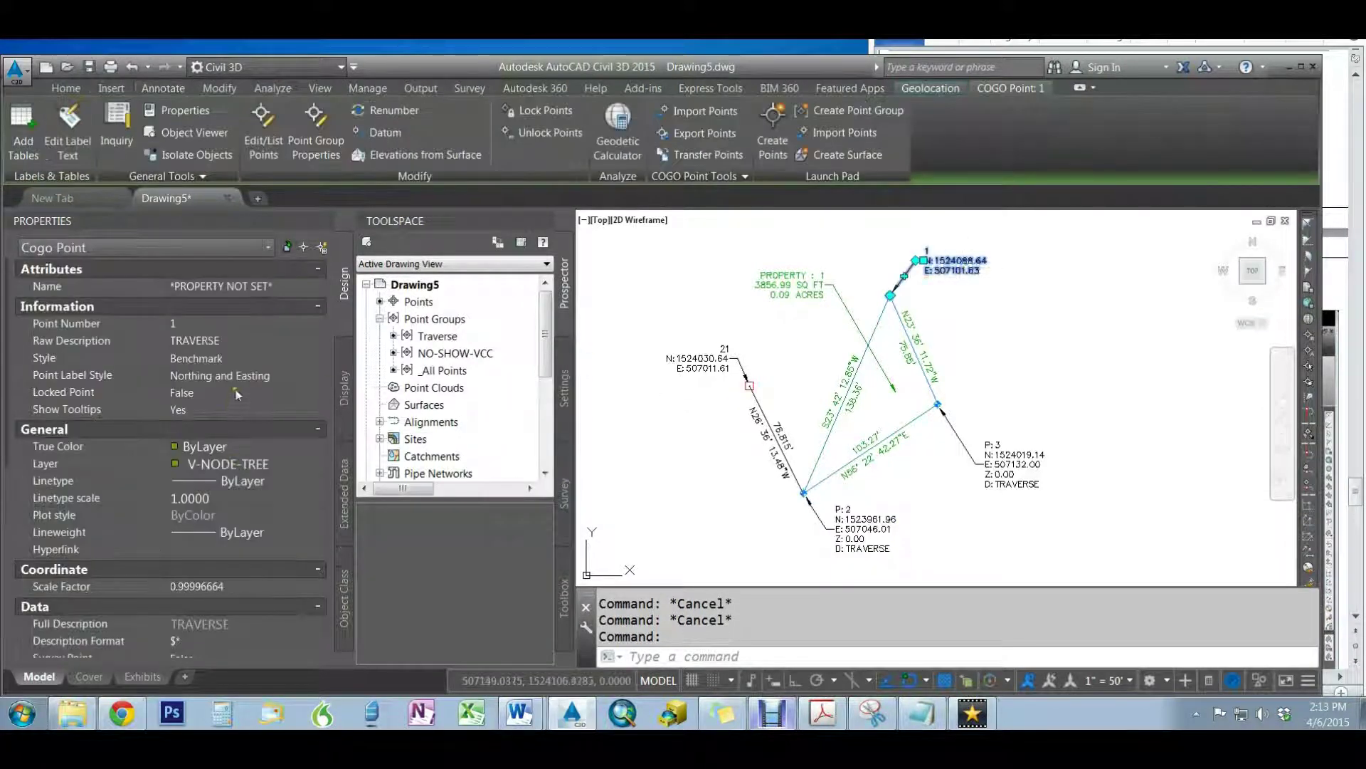
left_click(242, 375)
left_click(242, 375)
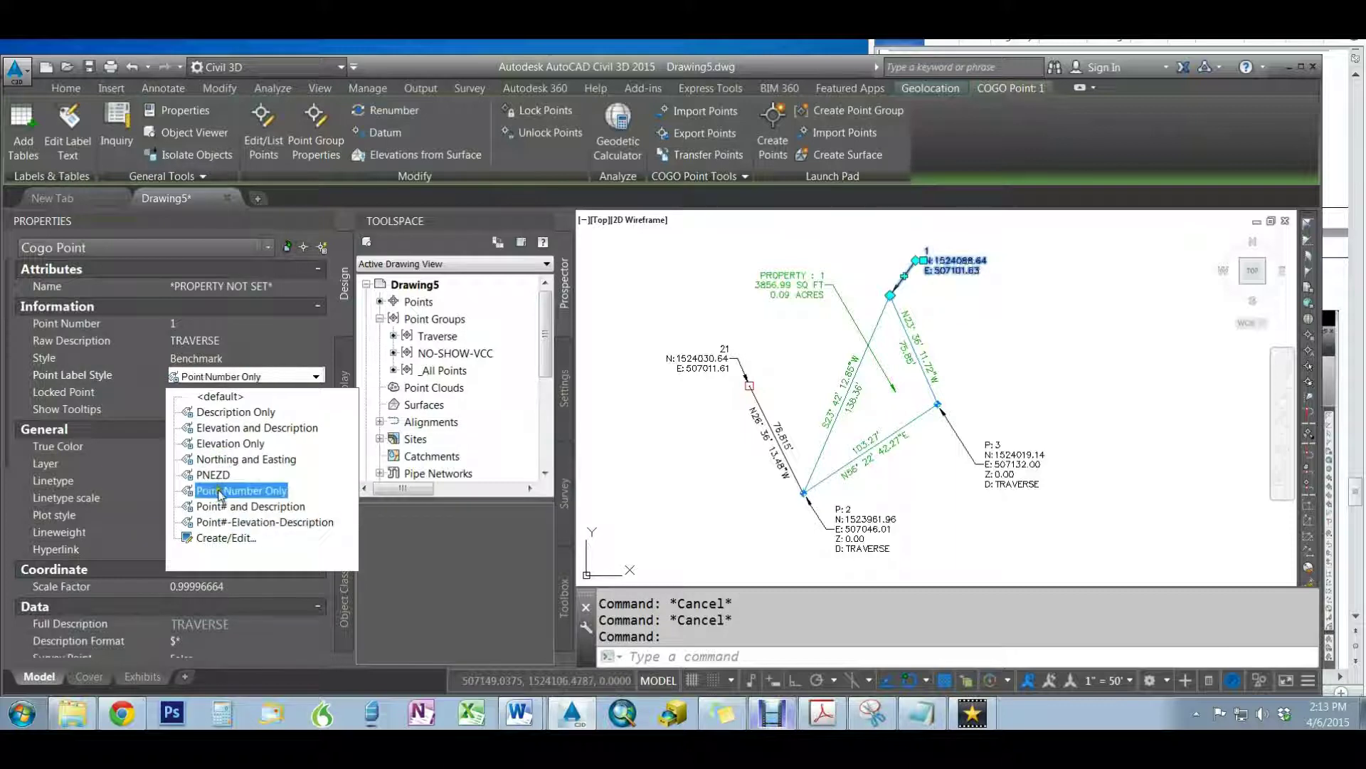
left_click(224, 483)
key("Escape")
Change the label style of sideshot point 21 to PNEZD and clear the selection
left_click(705, 363)
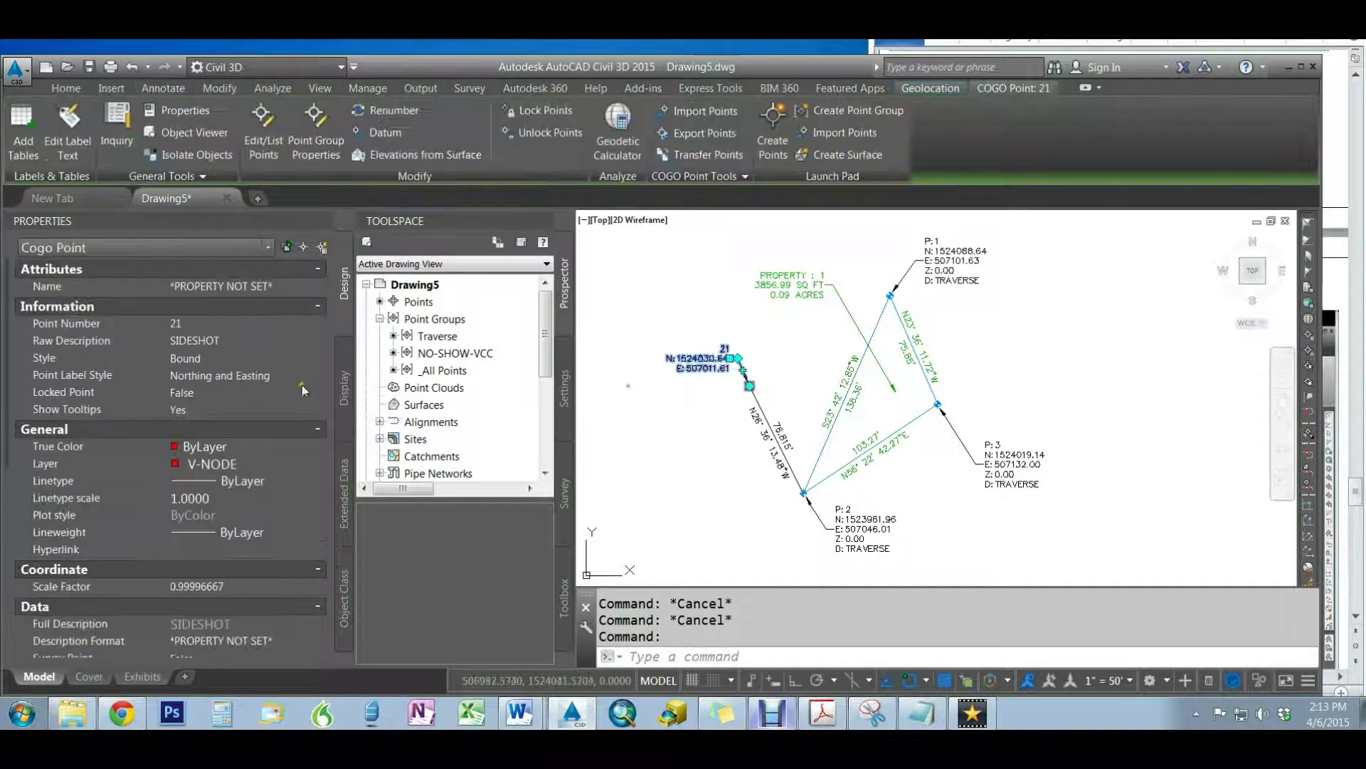
left_click(285, 377)
left_click(285, 377)
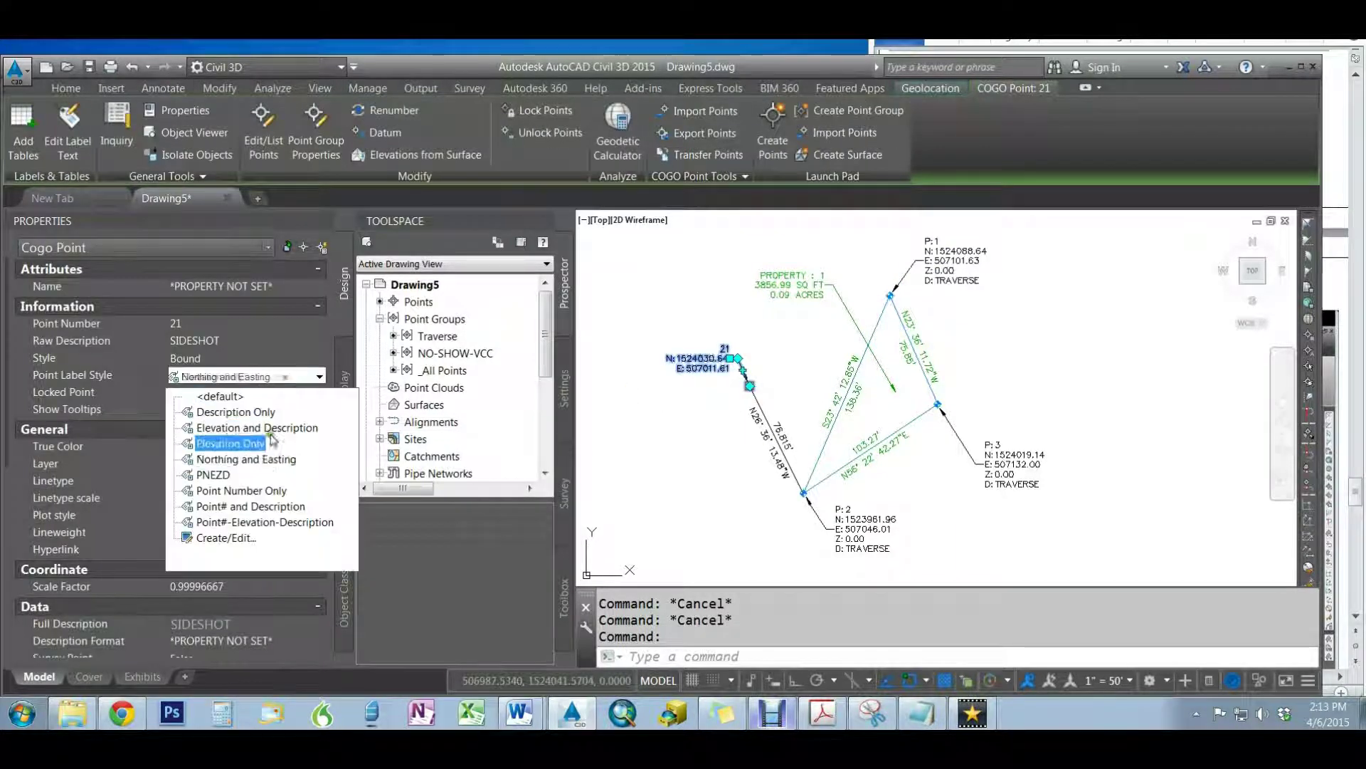
left_click(225, 548)
left_click(690, 339)
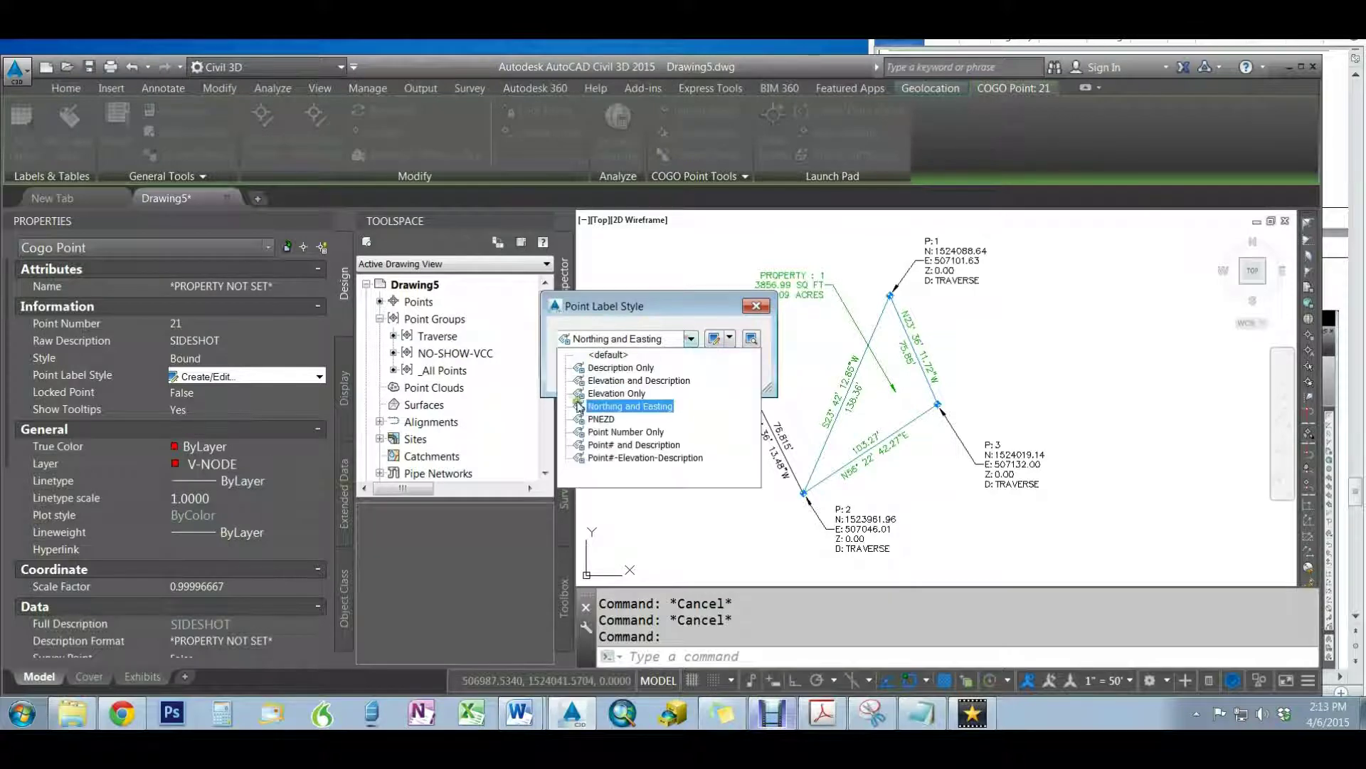
left_click(602, 418)
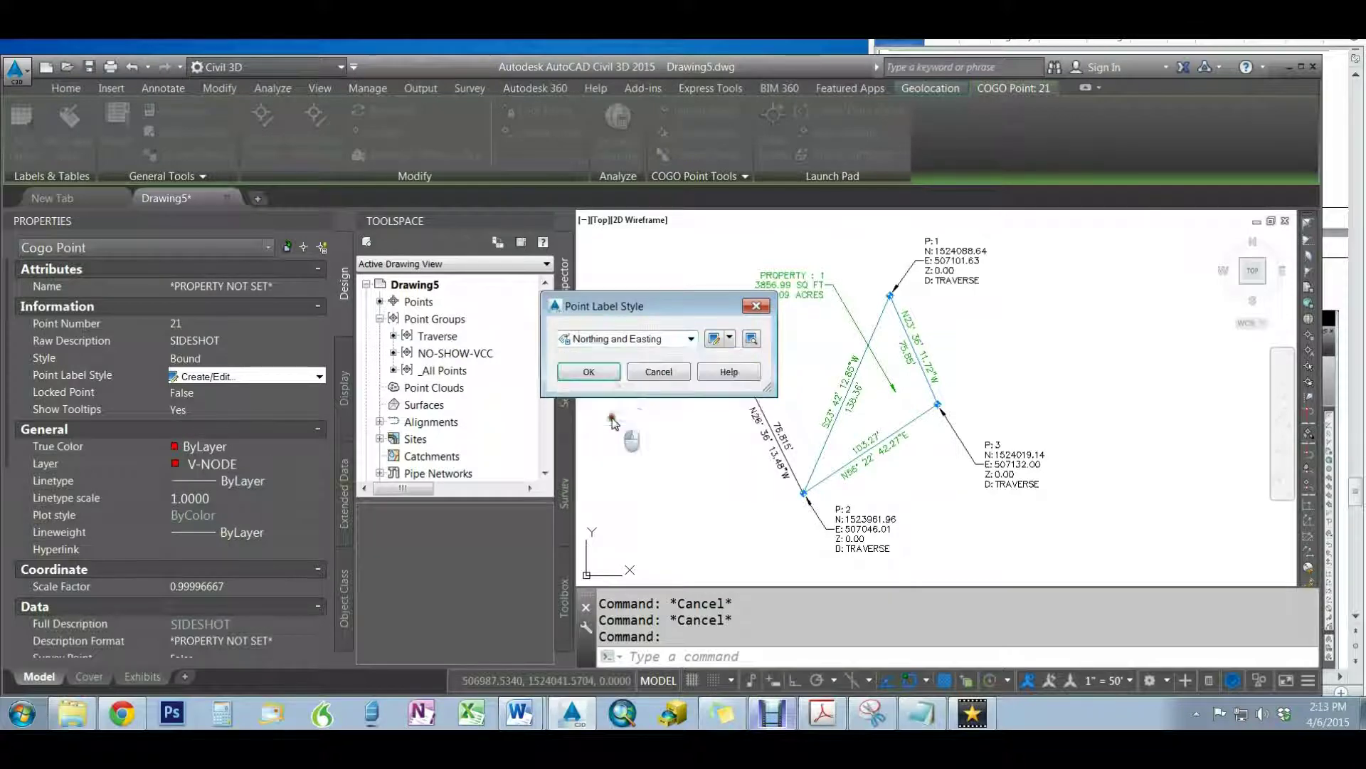
left_click(600, 369)
key("Escape")
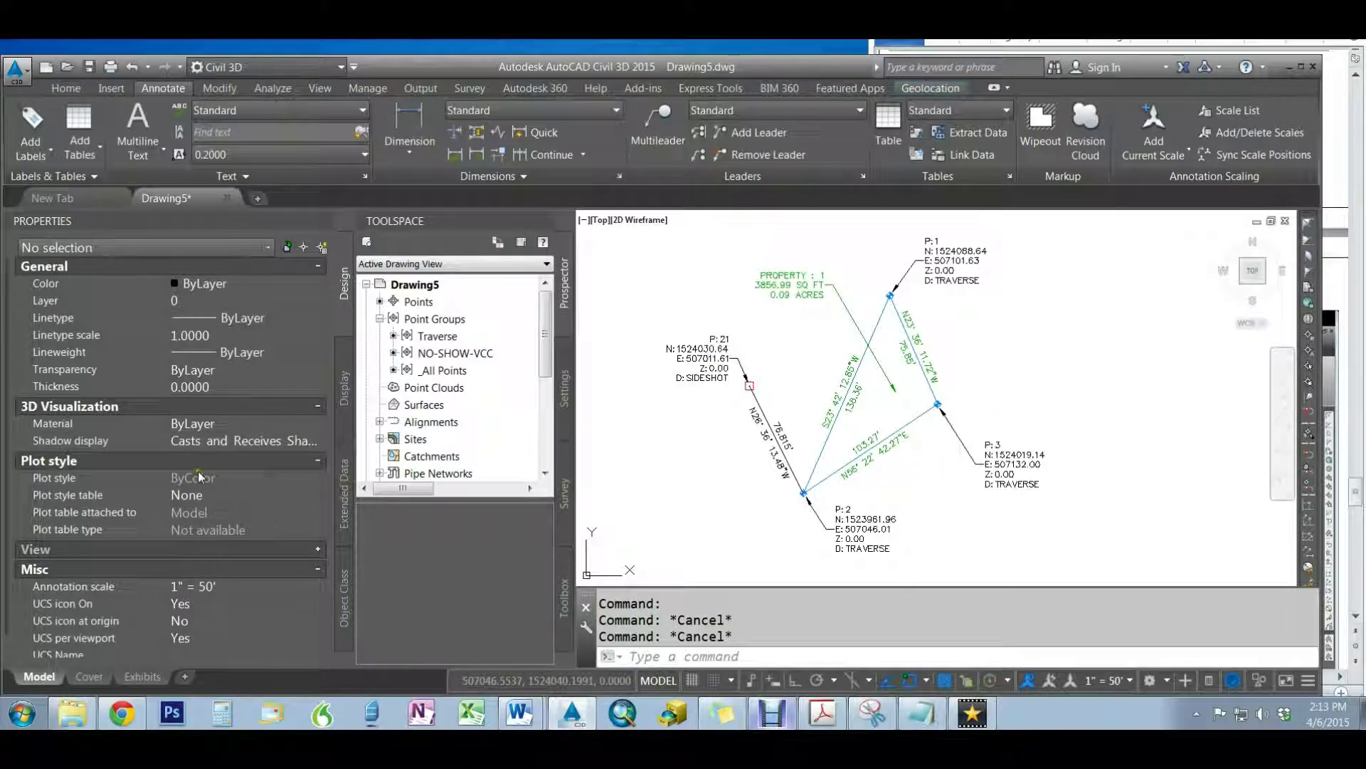
Open the point editor for the Traverse point group, check the points' label styles, and close it
left_click(678, 341)
key("Escape")
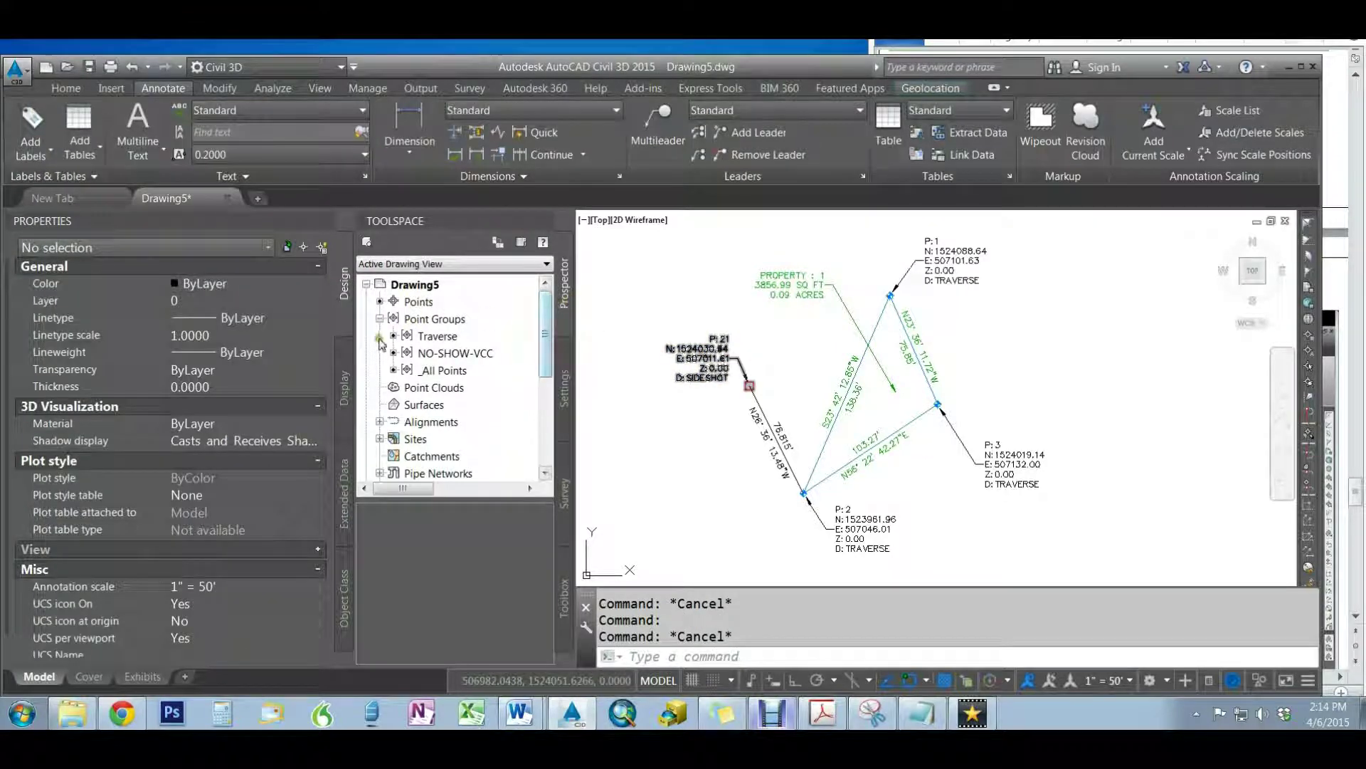
left_click(436, 337)
right_click(436, 338)
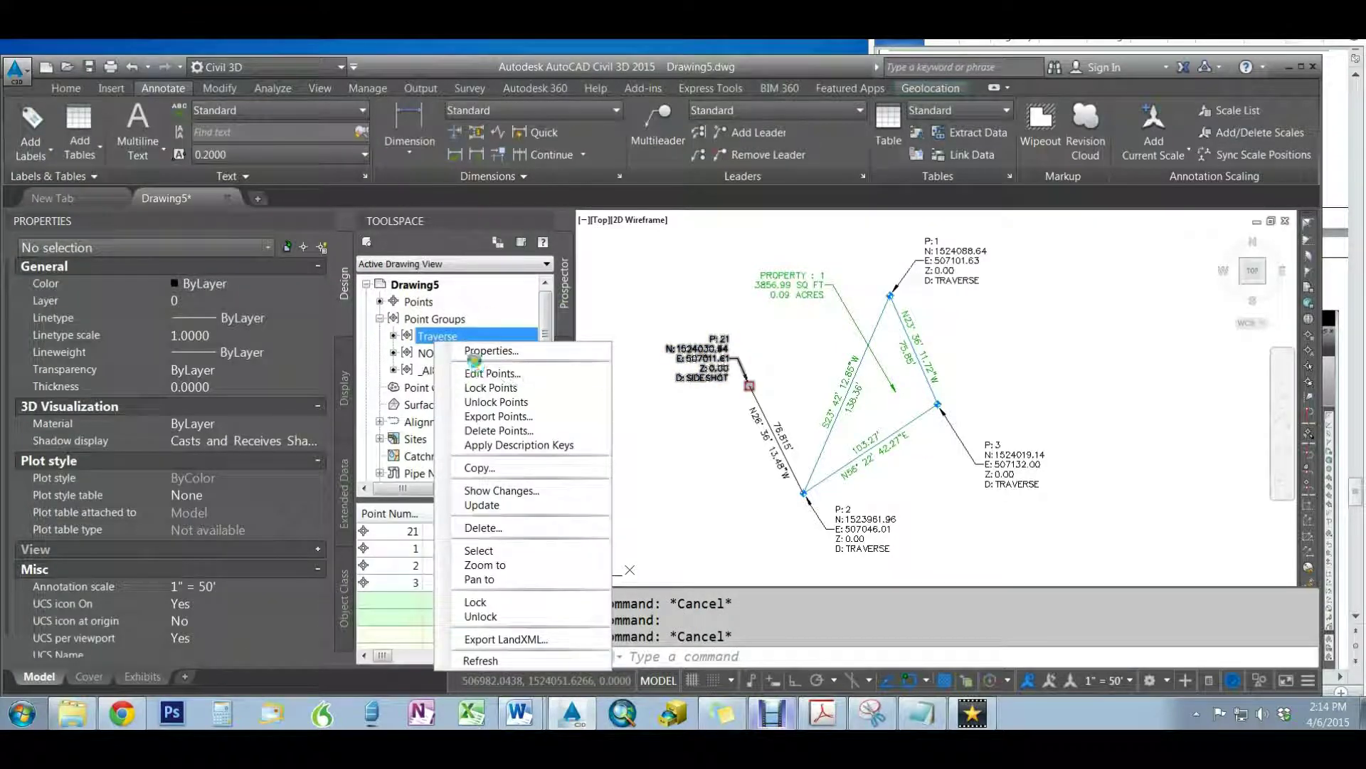
left_click(493, 373)
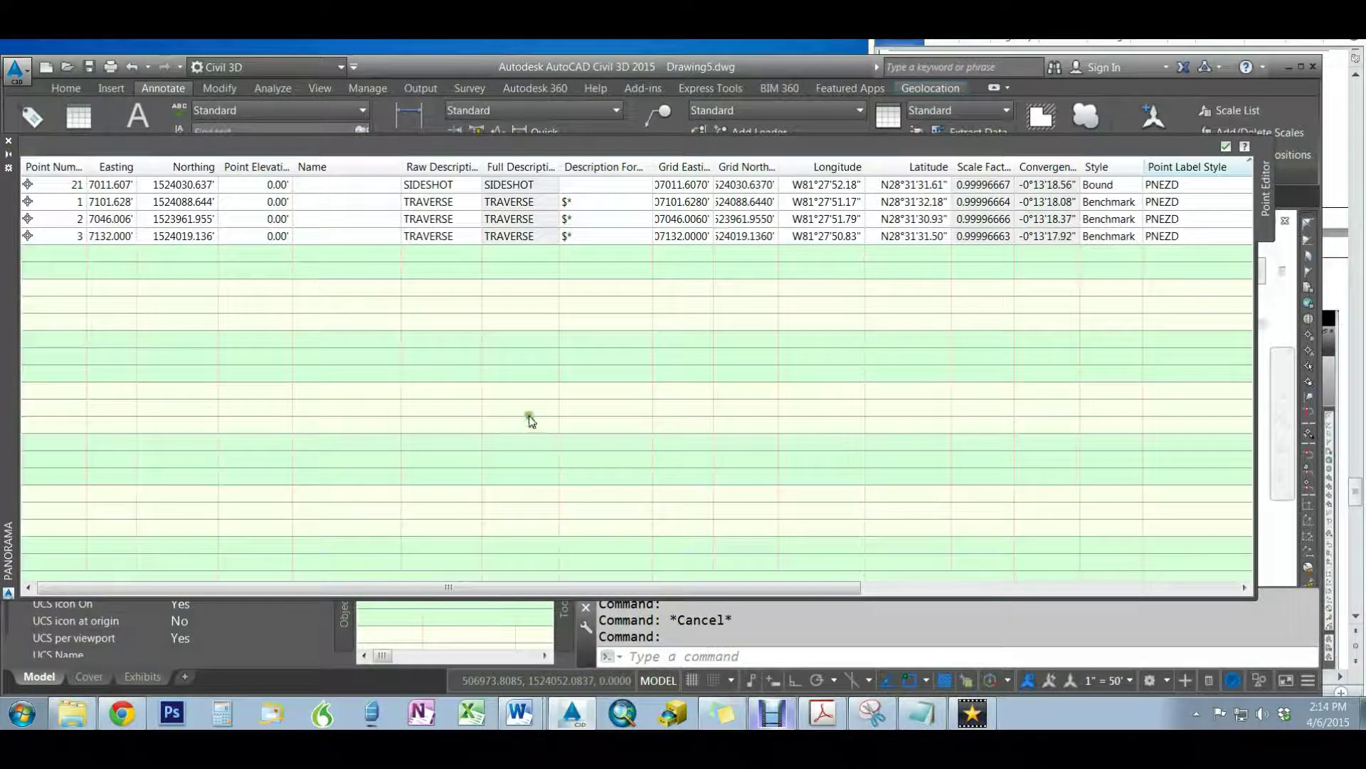
left_click(8, 140)
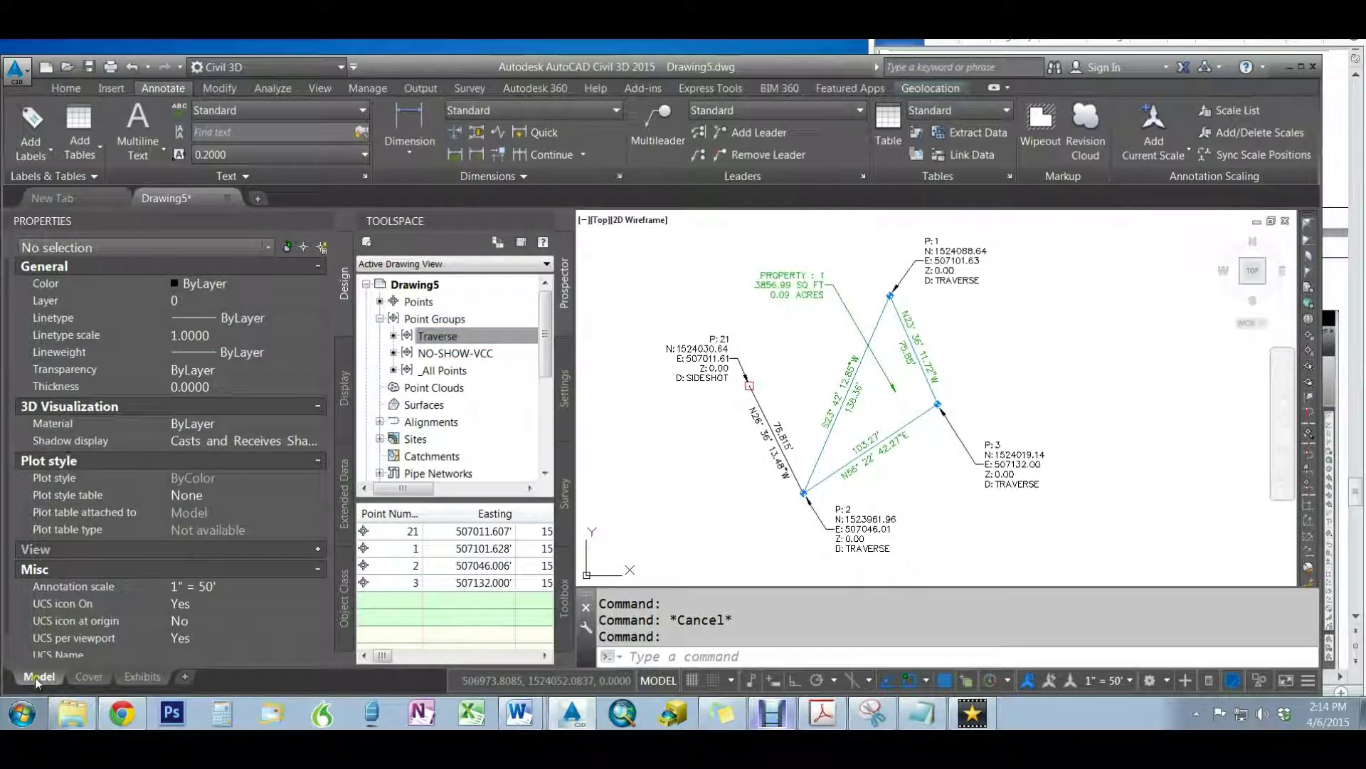
Open the Options dialog with OP, check the Display Layout and Model tabs setting, and close the dialog
left_click(651, 657)
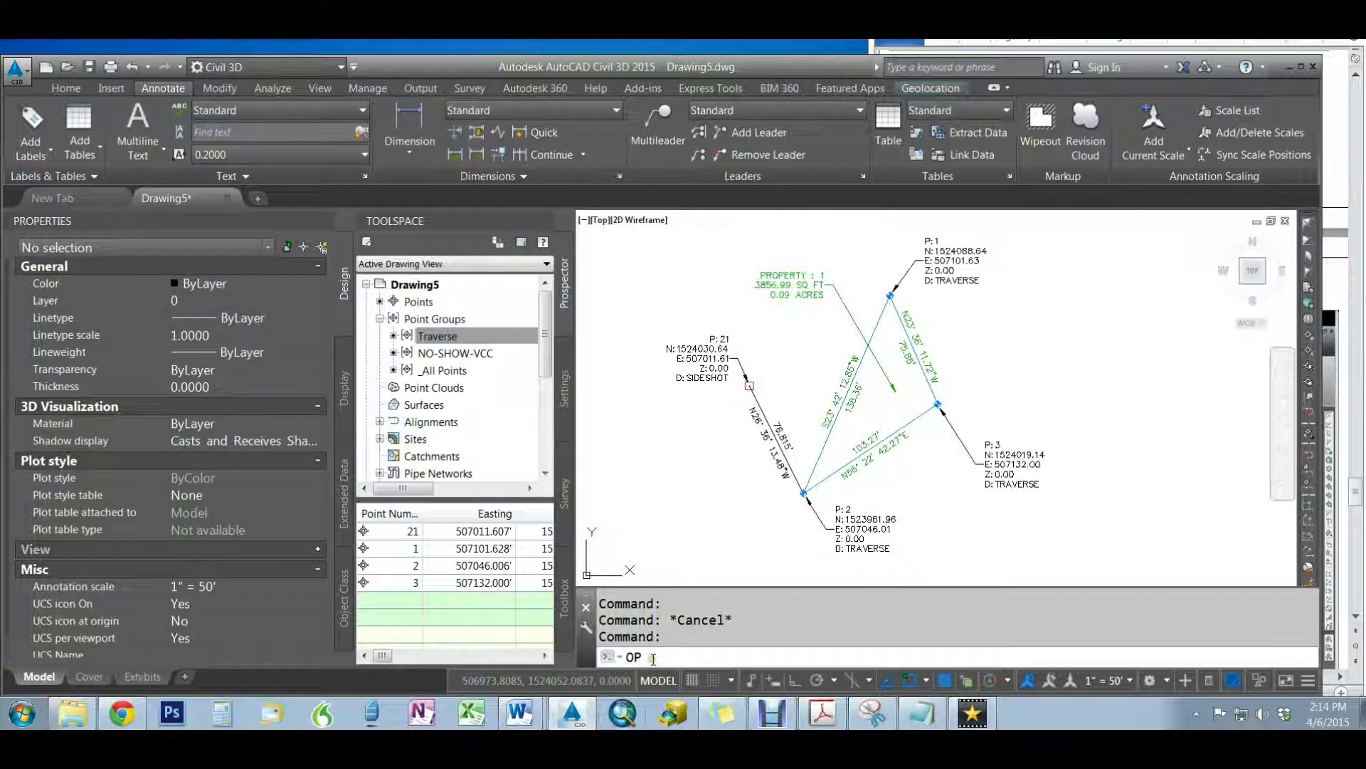
key("Return")
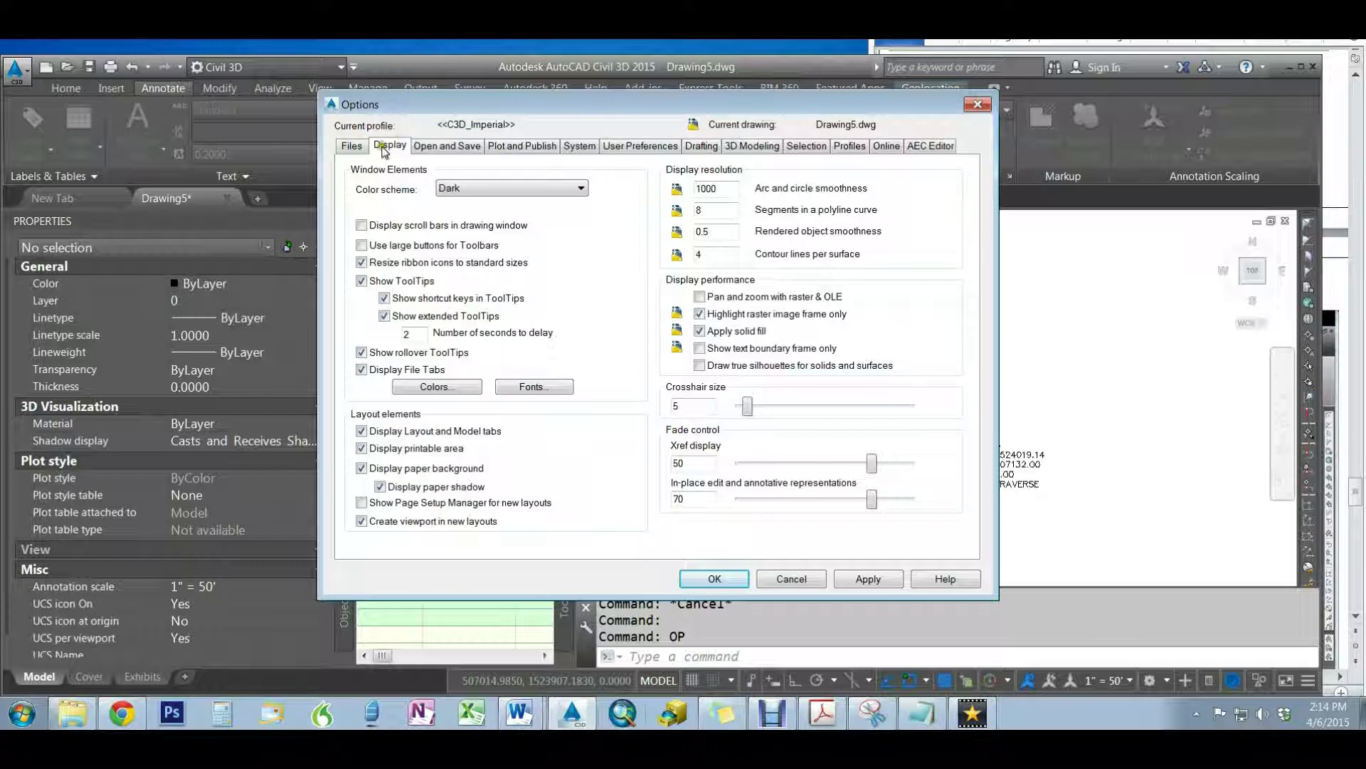
left_click(361, 431)
left_click(712, 578)
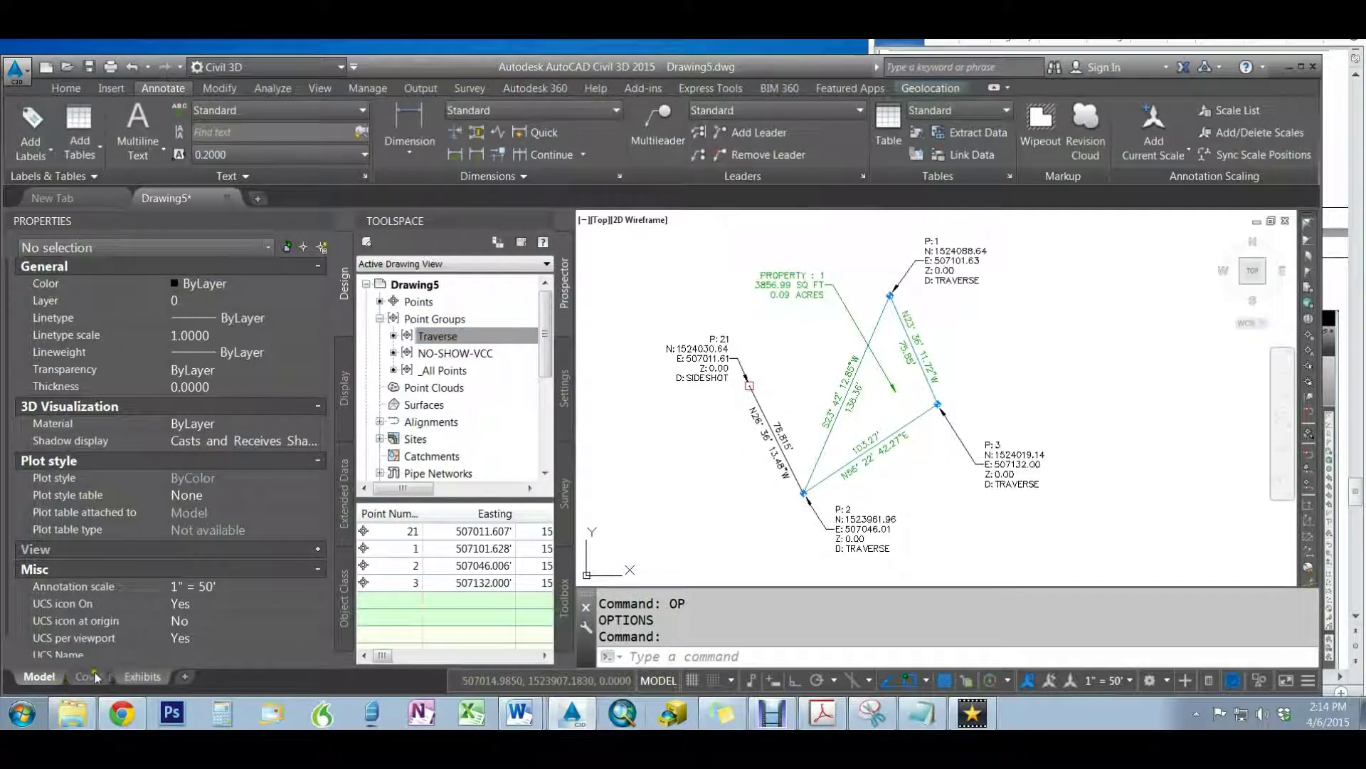
Switch to the Exhibits layout and examine the sheet's title block, area note and viewport contents
left_click(143, 678)
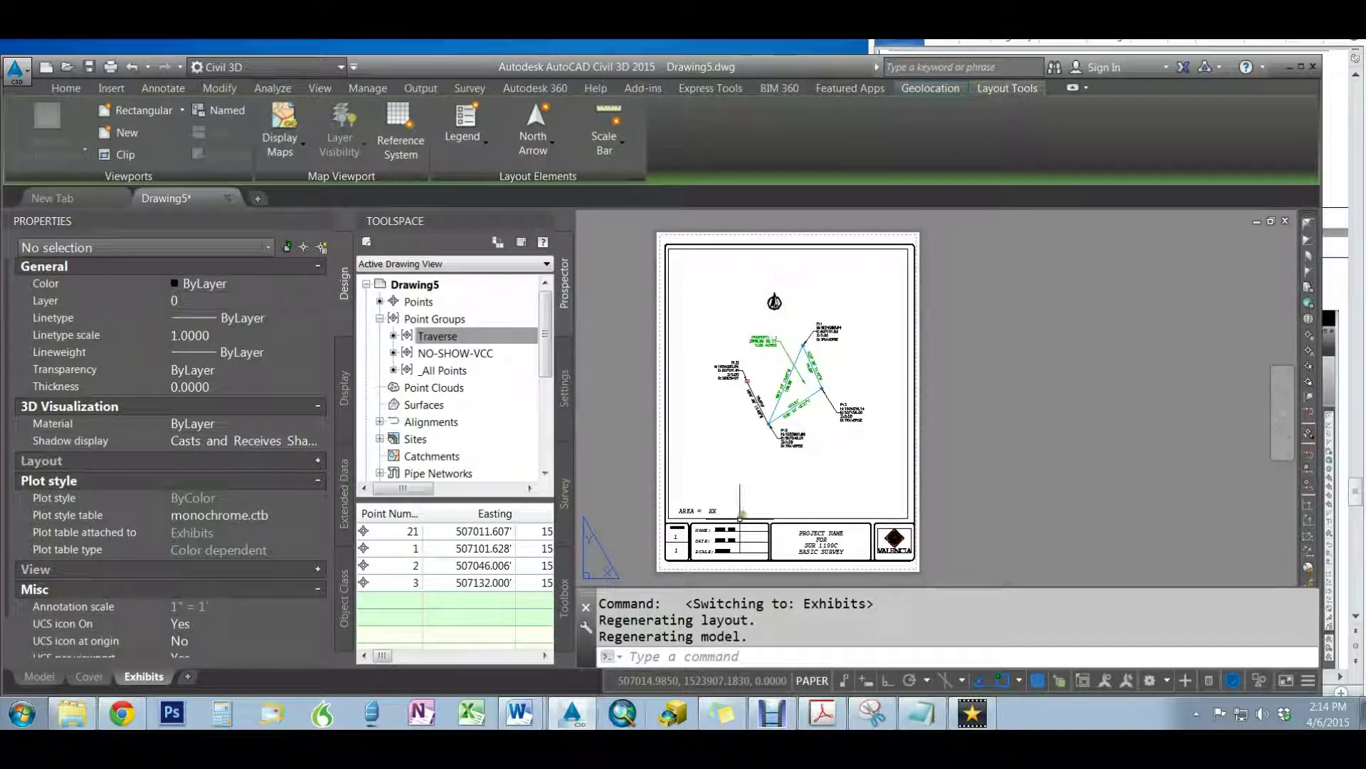
scroll(740, 514, "up", 2)
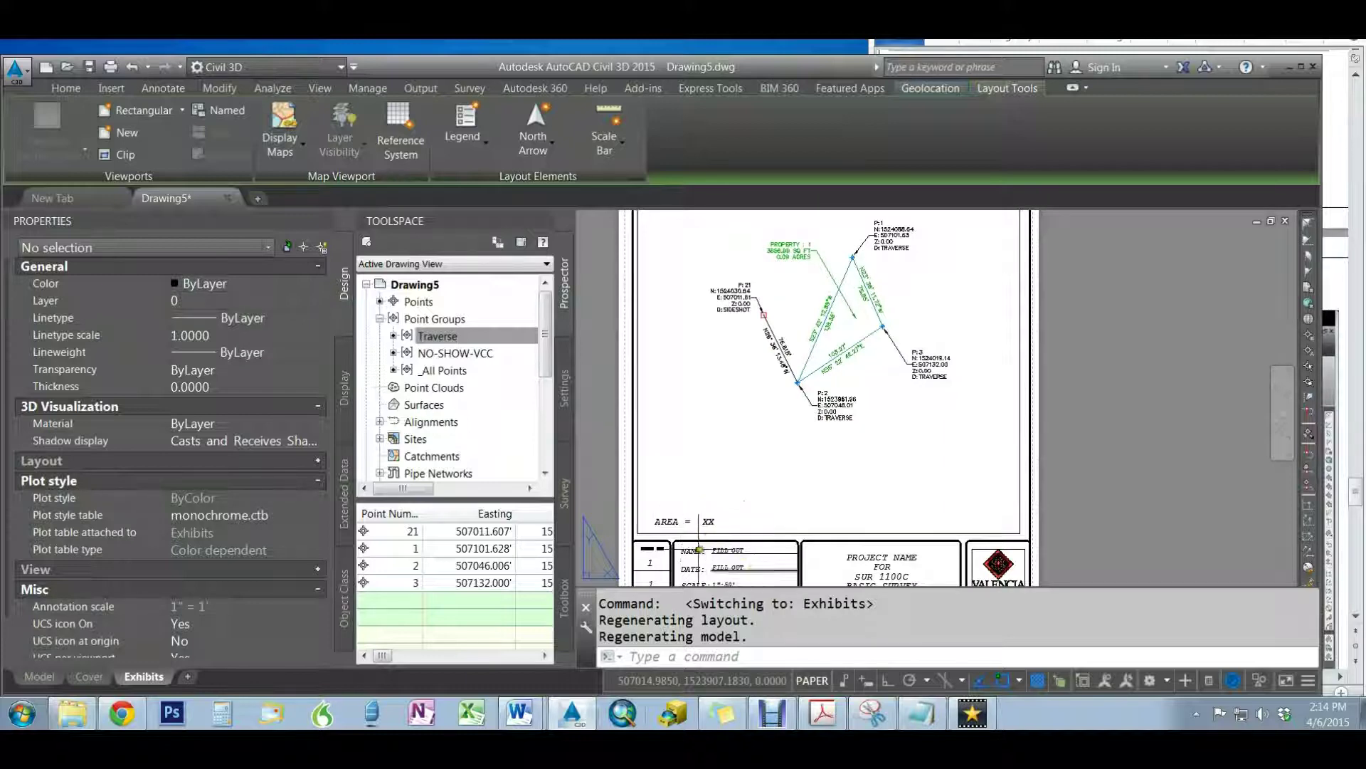
scroll(740, 441, "down", 4)
scroll(742, 440, "up", 4)
scroll(771, 339, "down", 4)
scroll(781, 501, "up", 2)
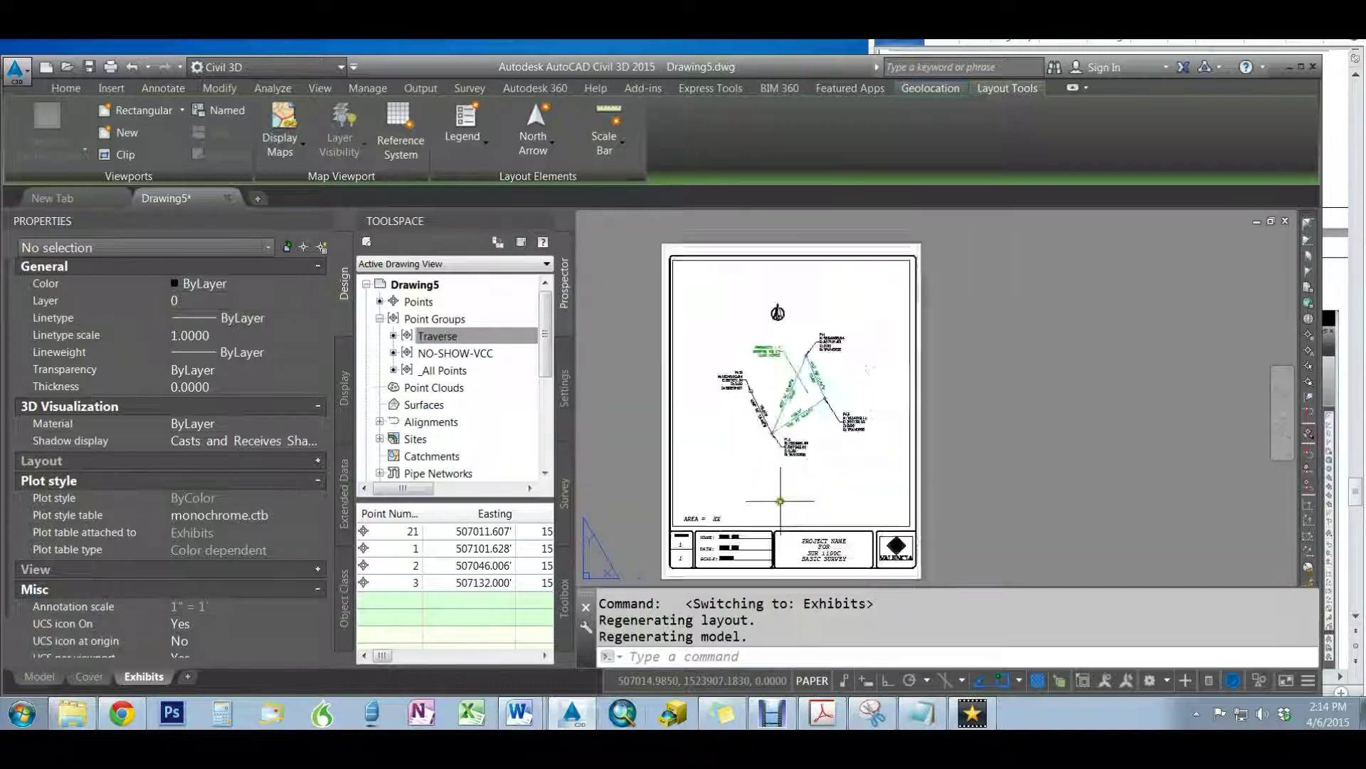
scroll(782, 498, "up", 4)
scroll(798, 469, "down", 4)
scroll(784, 437, "up", 4)
scroll(774, 436, "down", 4)
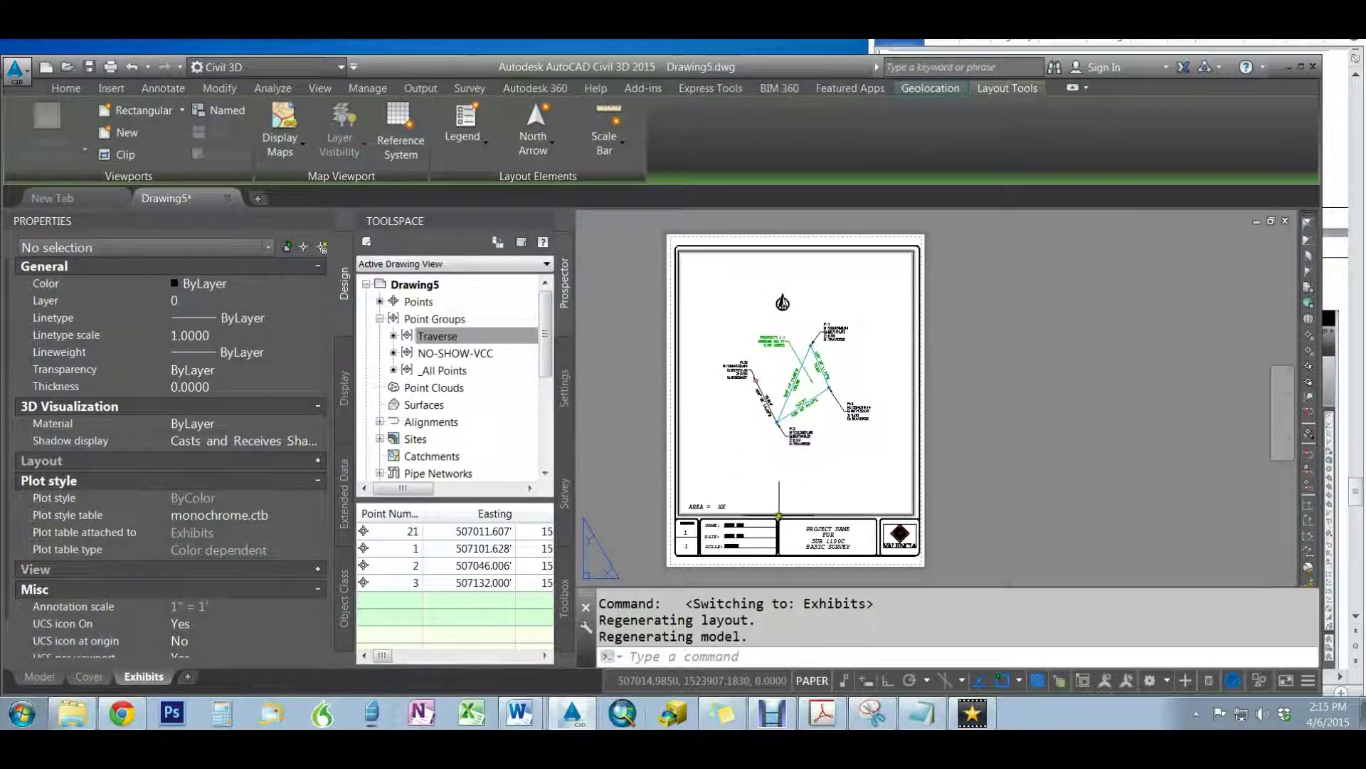
Move the existing viewport off the sheet into the empty space to its right and clear the selection
left_click(779, 514)
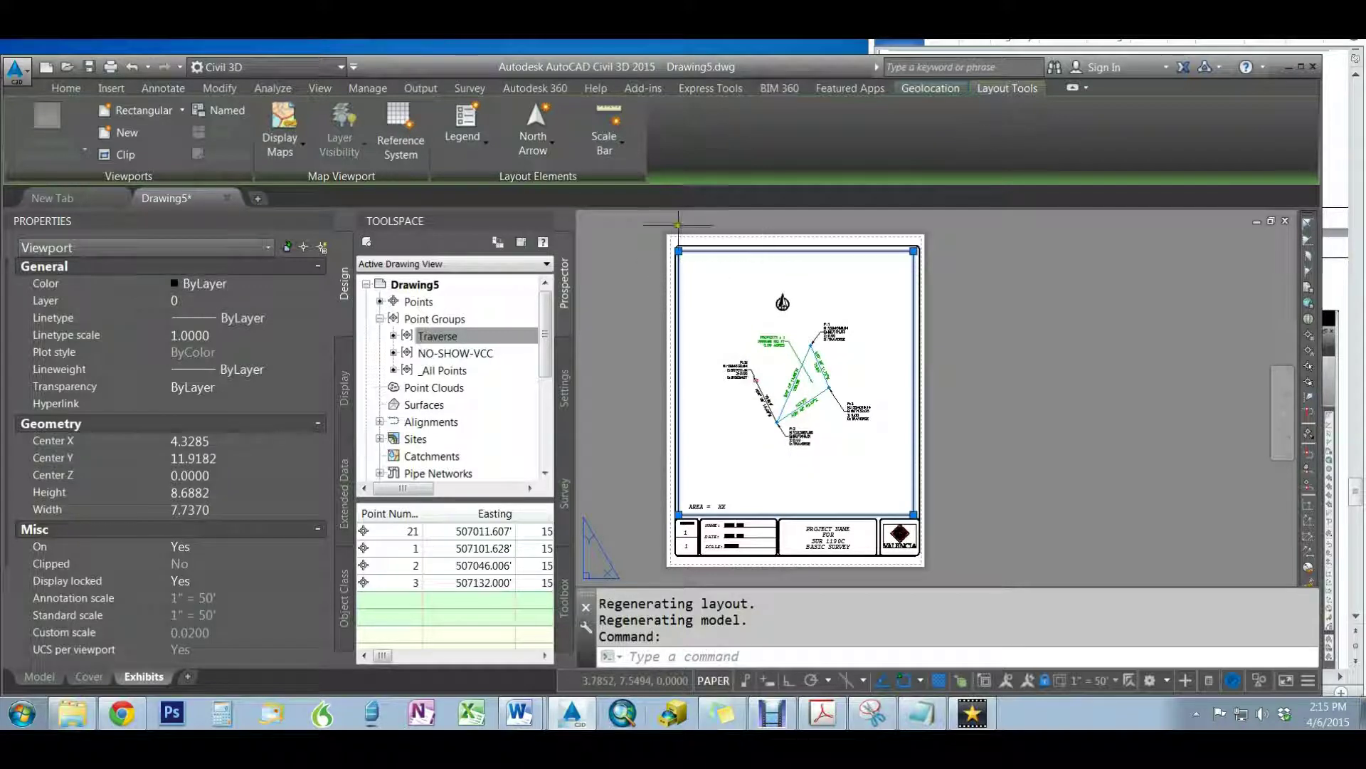
type("m")
key("Return")
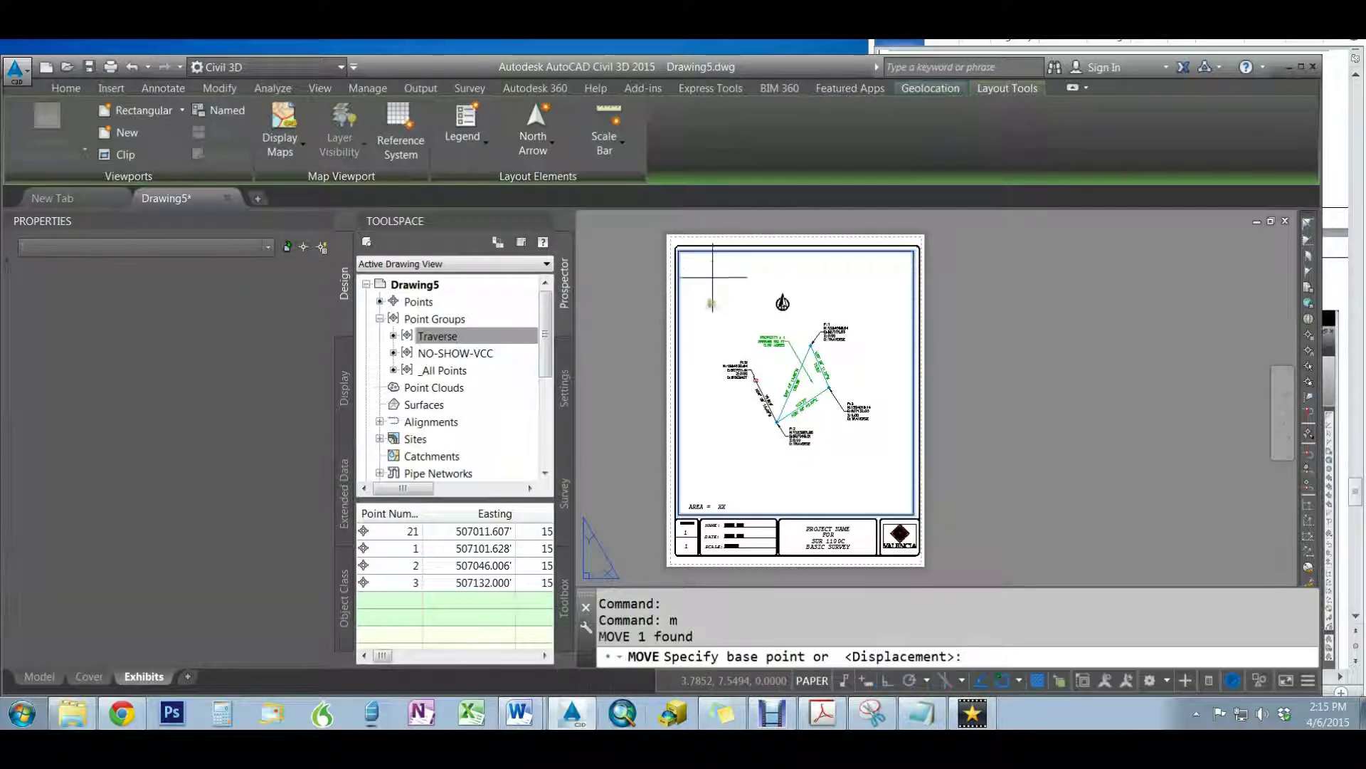
left_click(709, 304)
left_click(1024, 293)
key("Escape")
key("Escape")
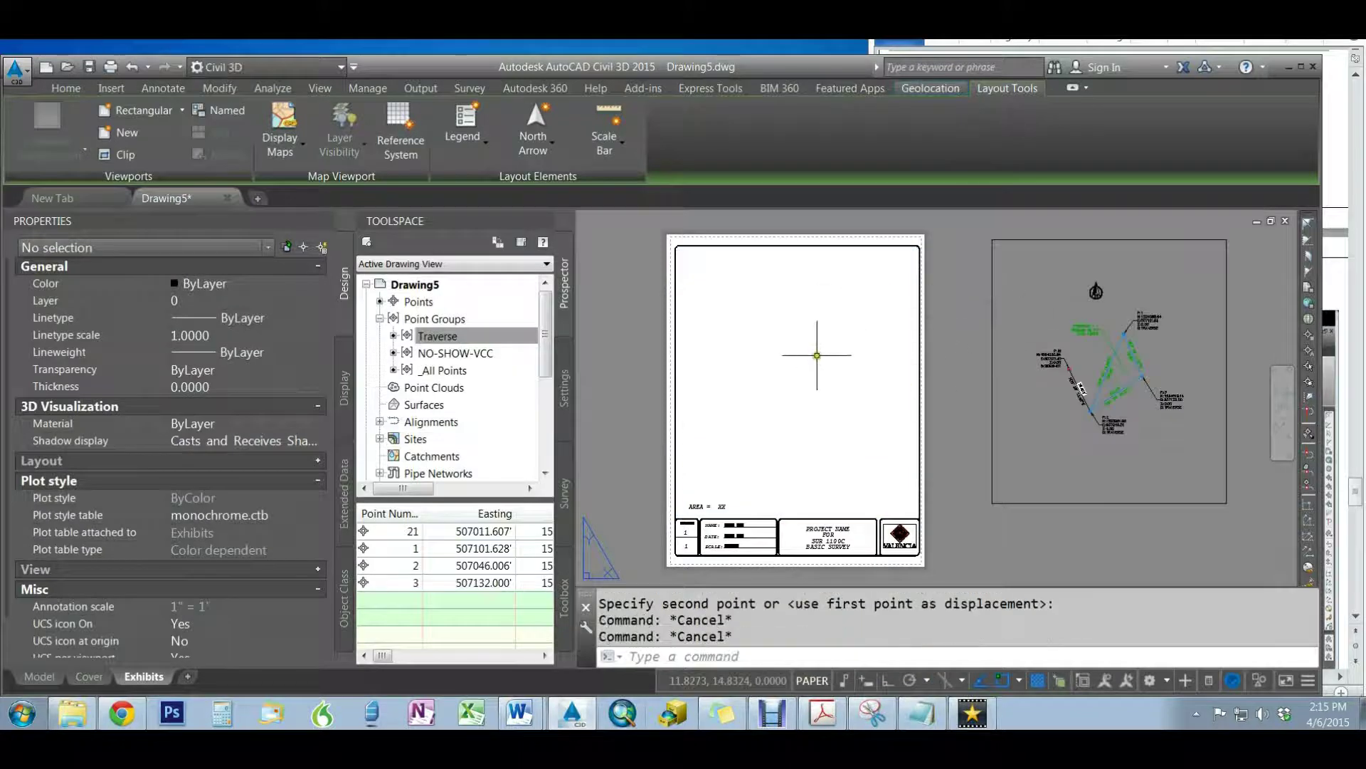
Create a rectangular viewport with MVIEW inside the sheet border above the title block, about 7.3 wide by 8.3 high
type("mview")
key("Return")
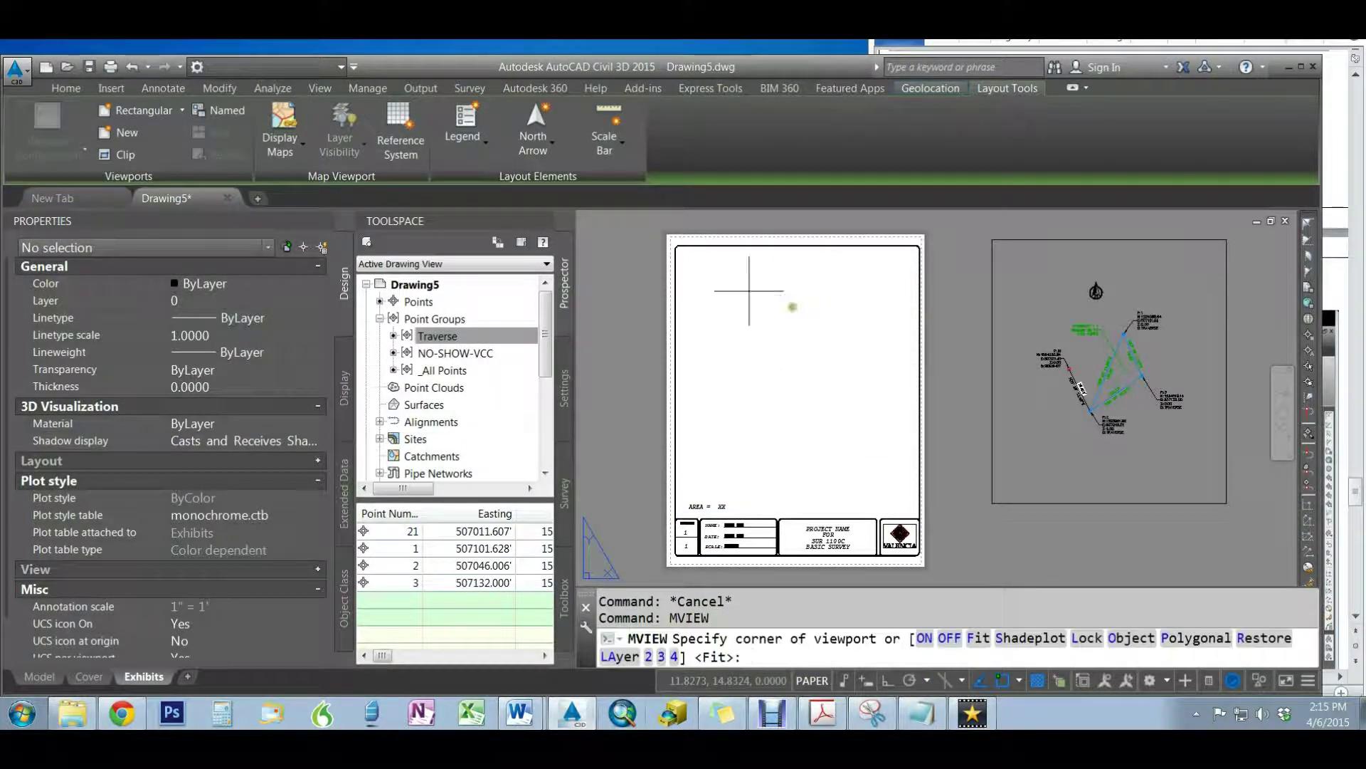
left_click(685, 258)
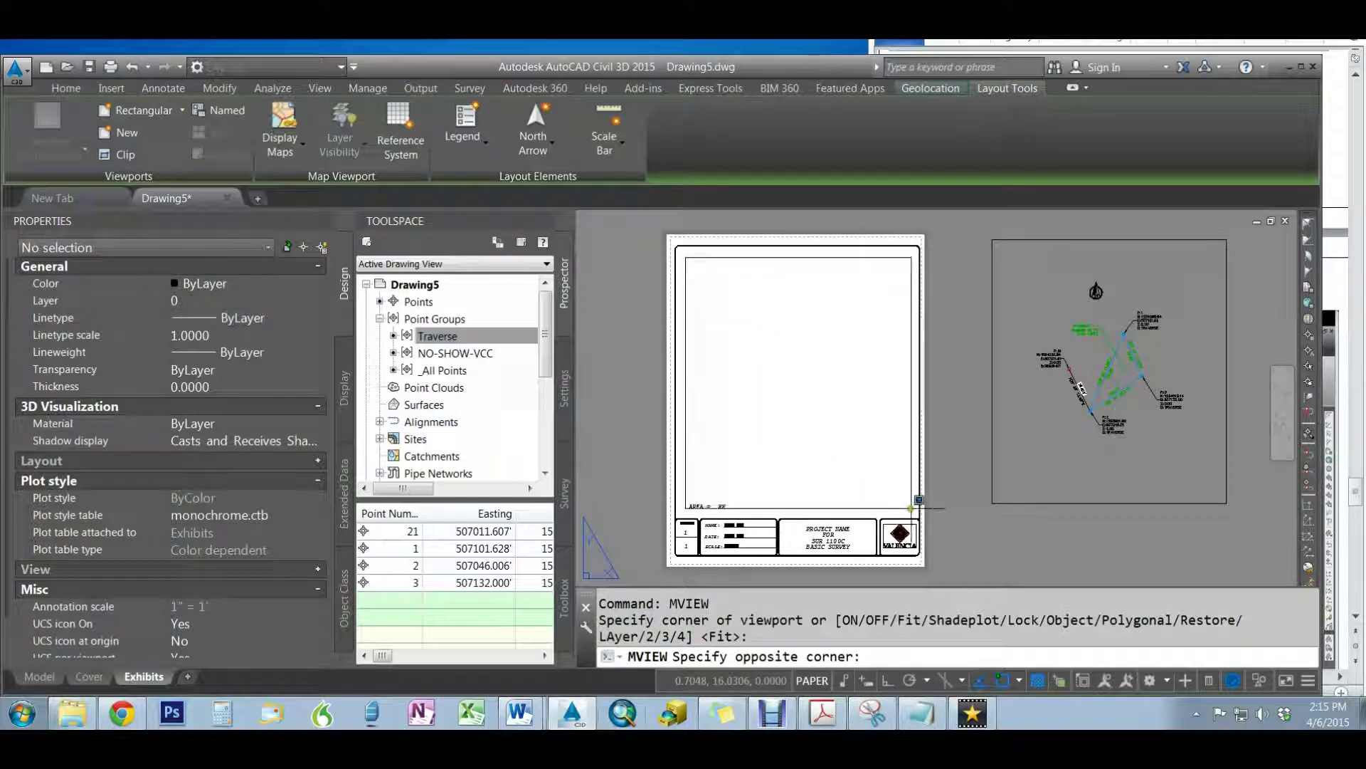
left_click(916, 503)
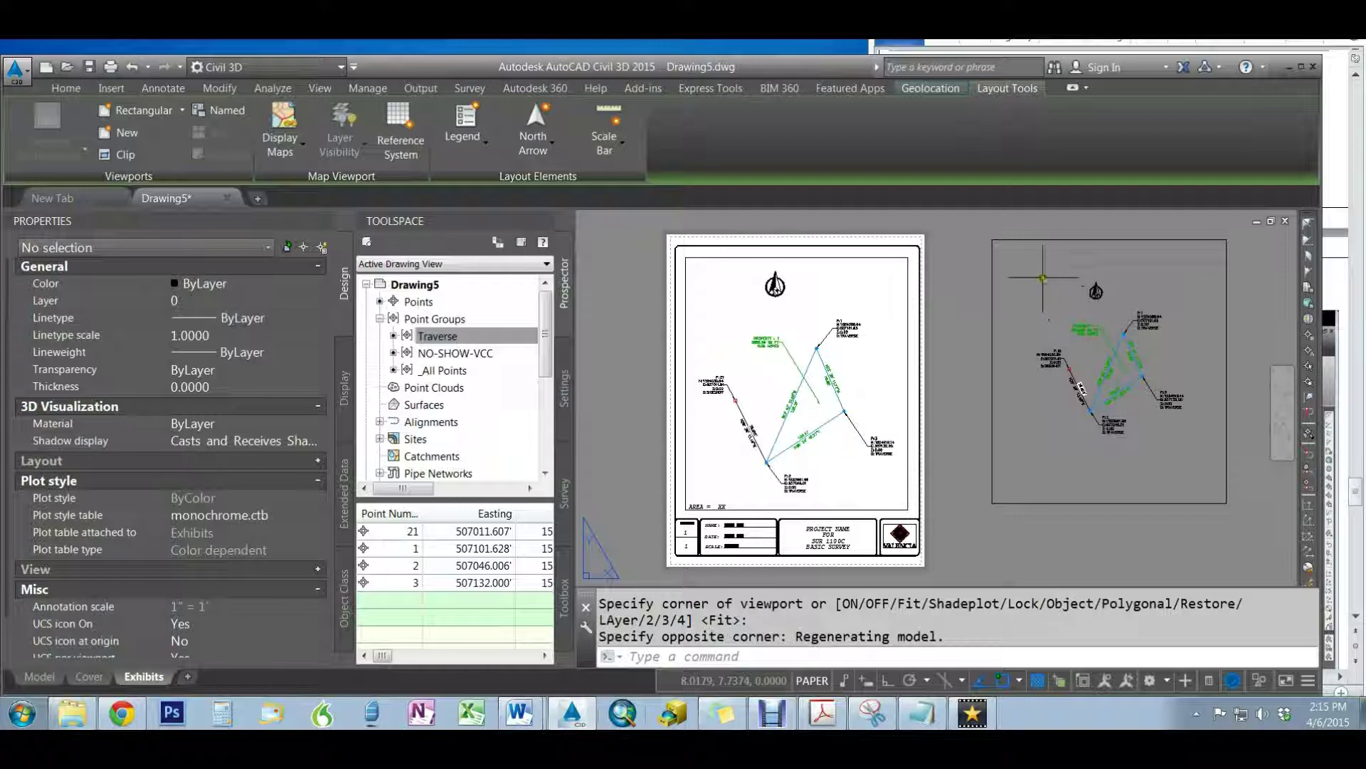
Inspect the properties of the original viewport beside the sheet, including its scale and display lock, and clear the selection
left_click(1019, 238)
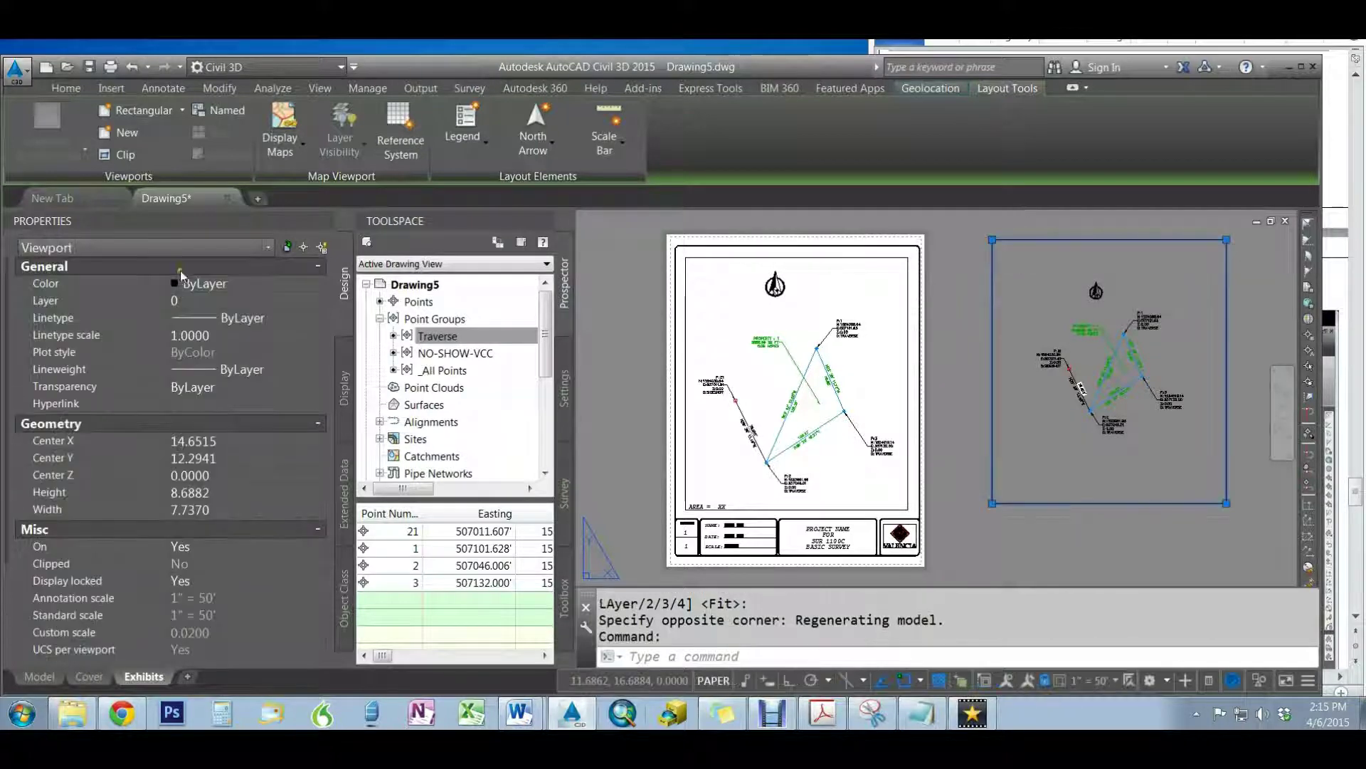
left_click(723, 258)
key("Escape")
left_click(1005, 260)
left_click(962, 212)
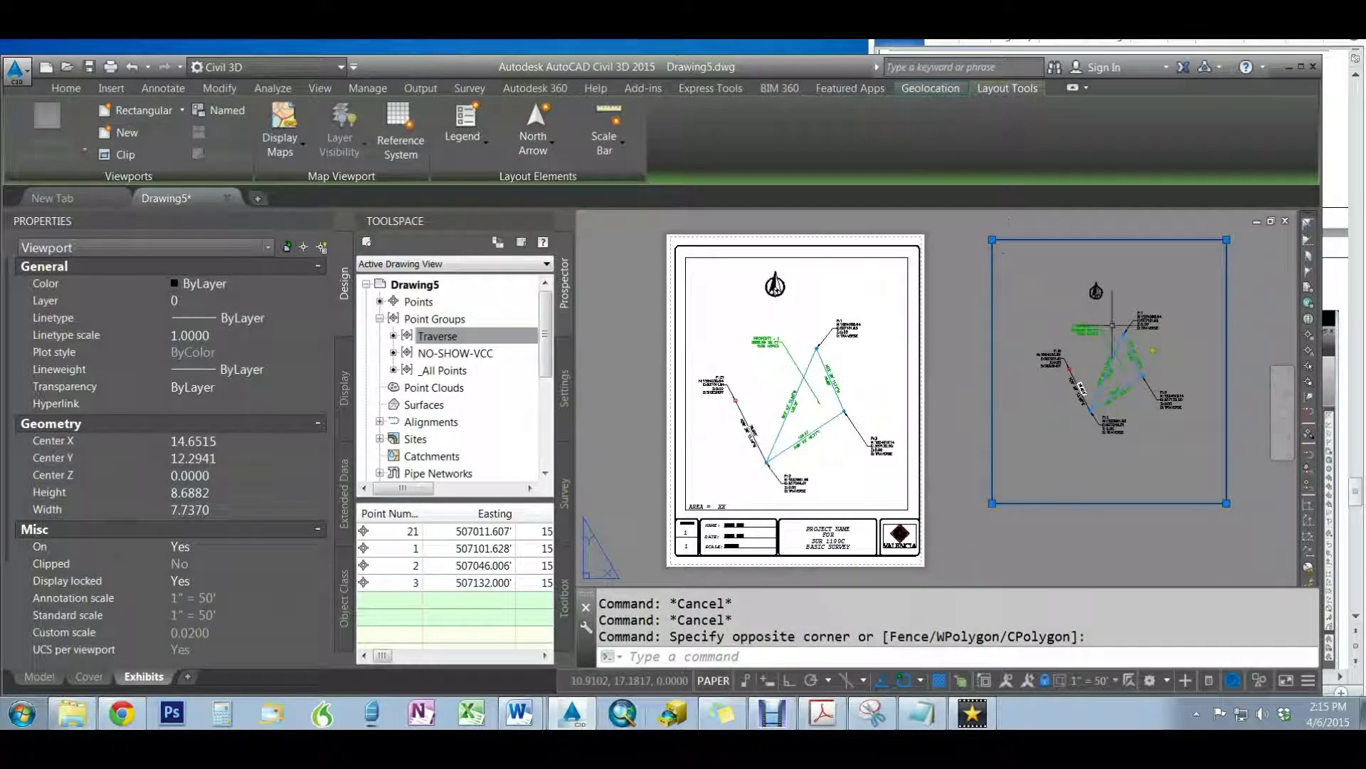
key("Escape")
key("Escape")
Set the annotation scale of the new viewport on the sheet to 1" = 30'
left_click(768, 257)
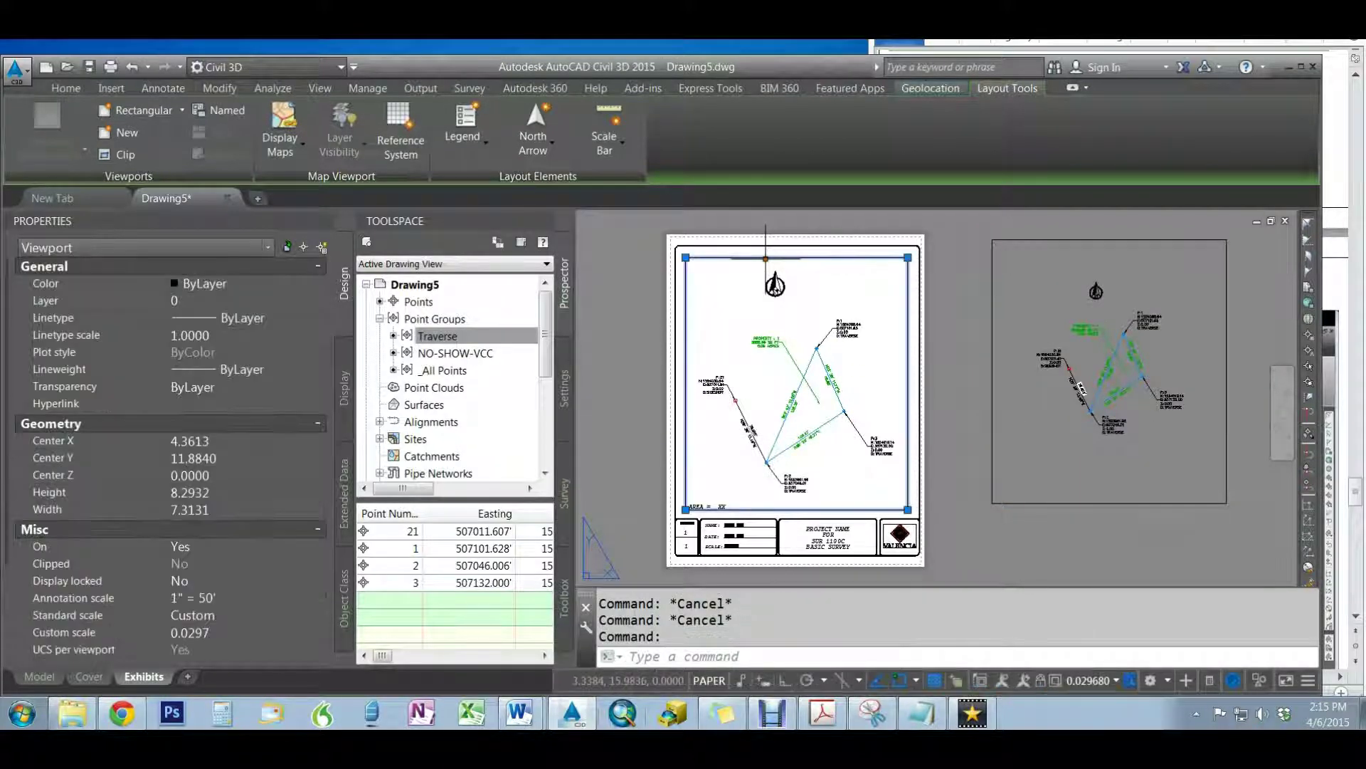
left_click(205, 600)
left_click(206, 602)
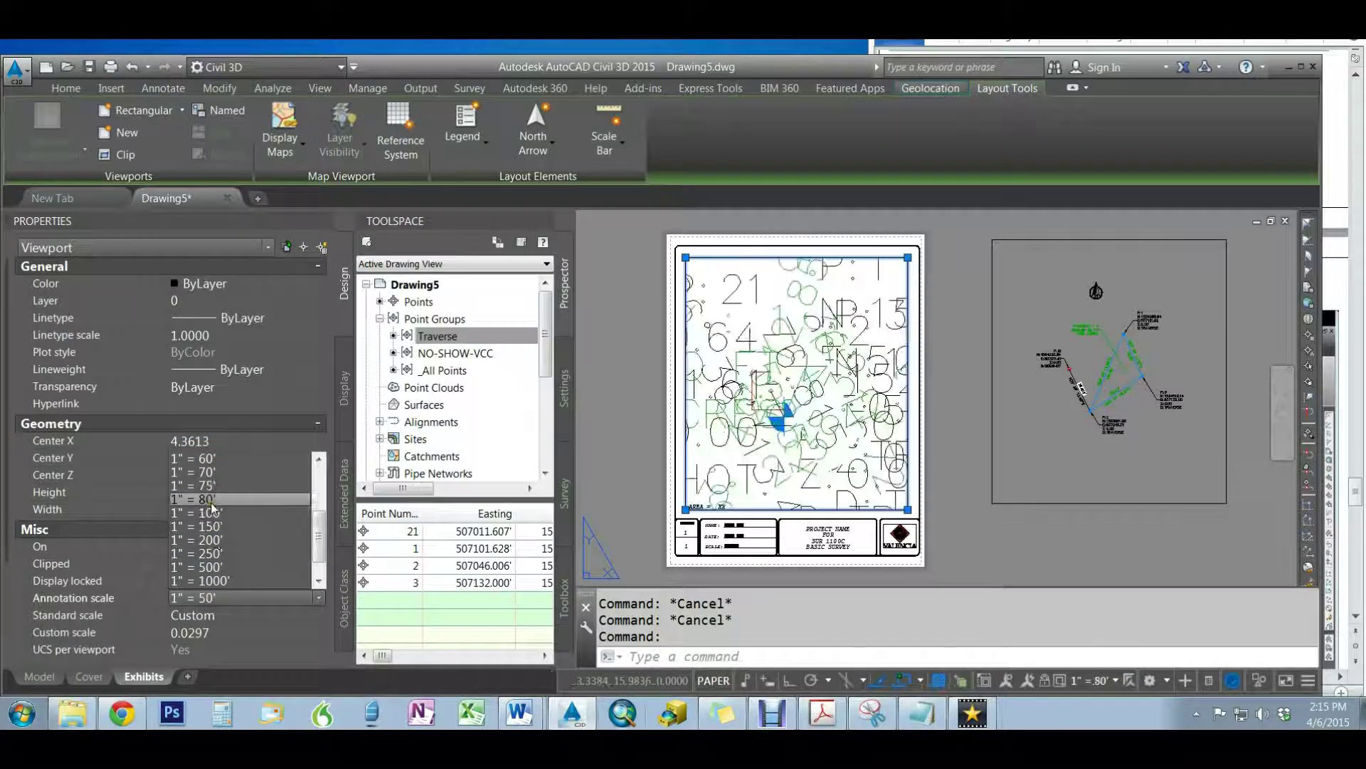
scroll(206, 505, "up", 3)
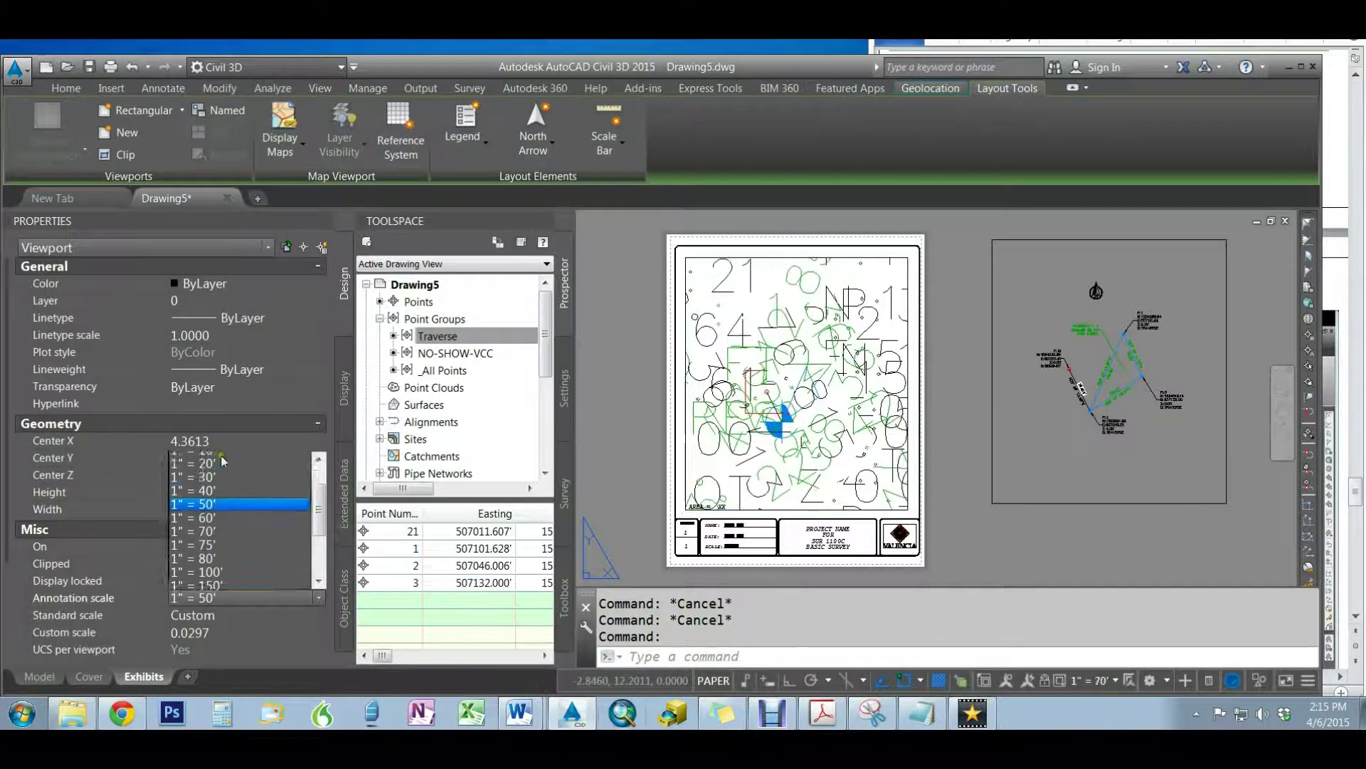
left_click(216, 527)
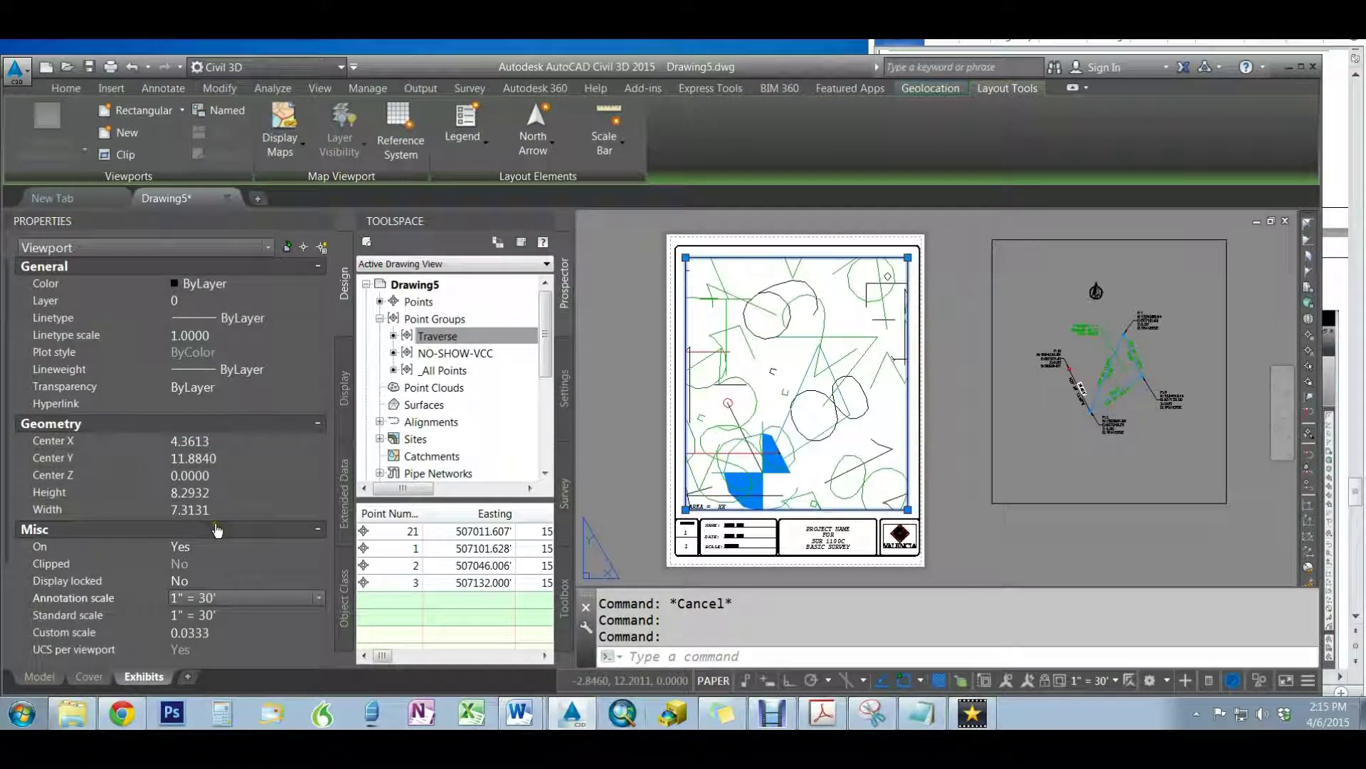
Regenerate the layout with REGEN and all viewports with REGENALL to refresh the label sizes
left_click(821, 660)
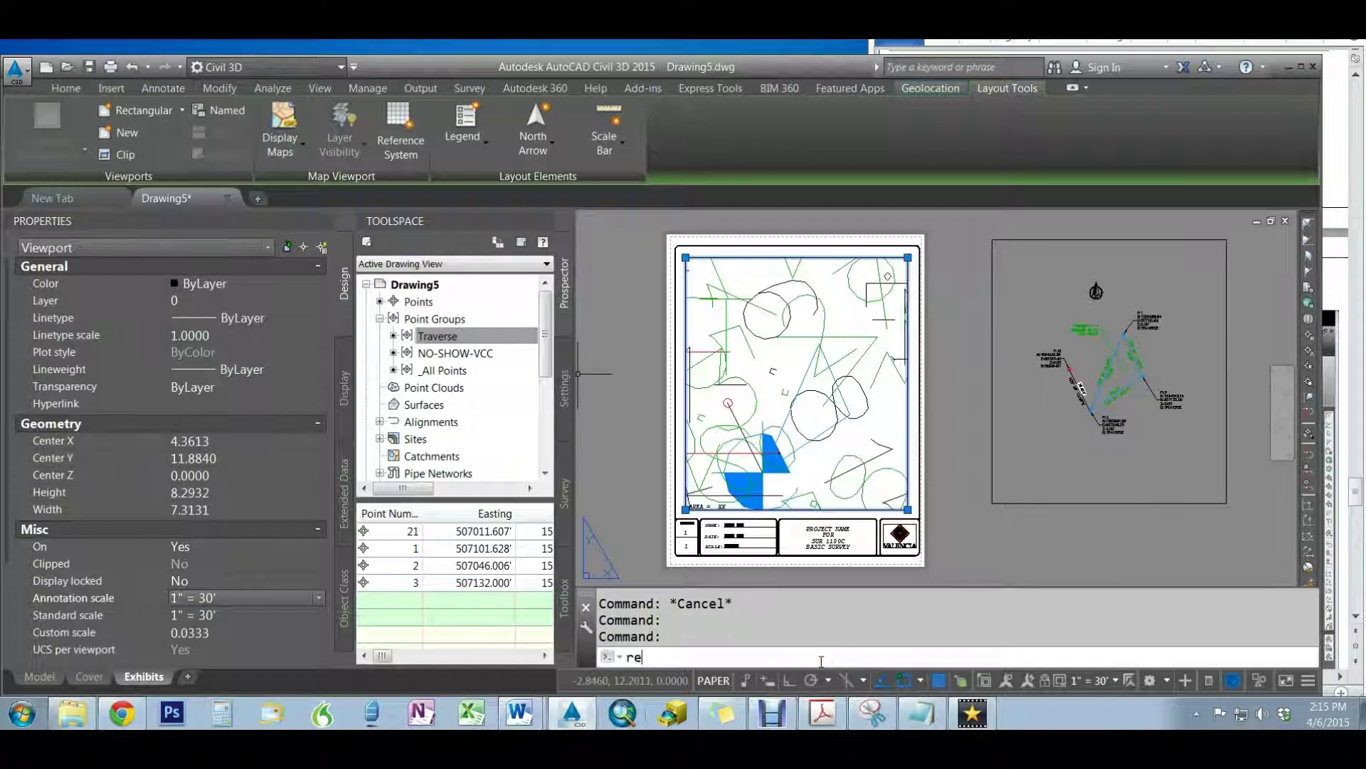
key("Return")
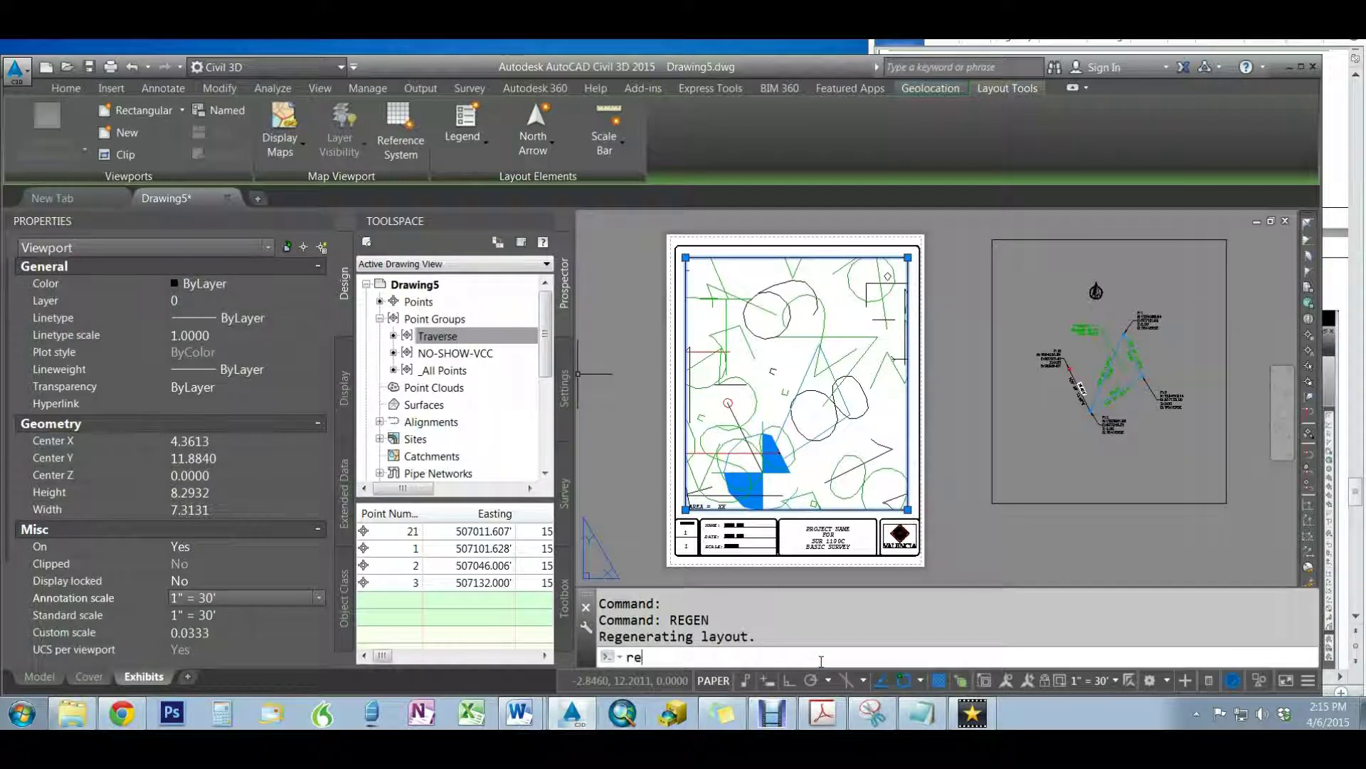
key("Return")
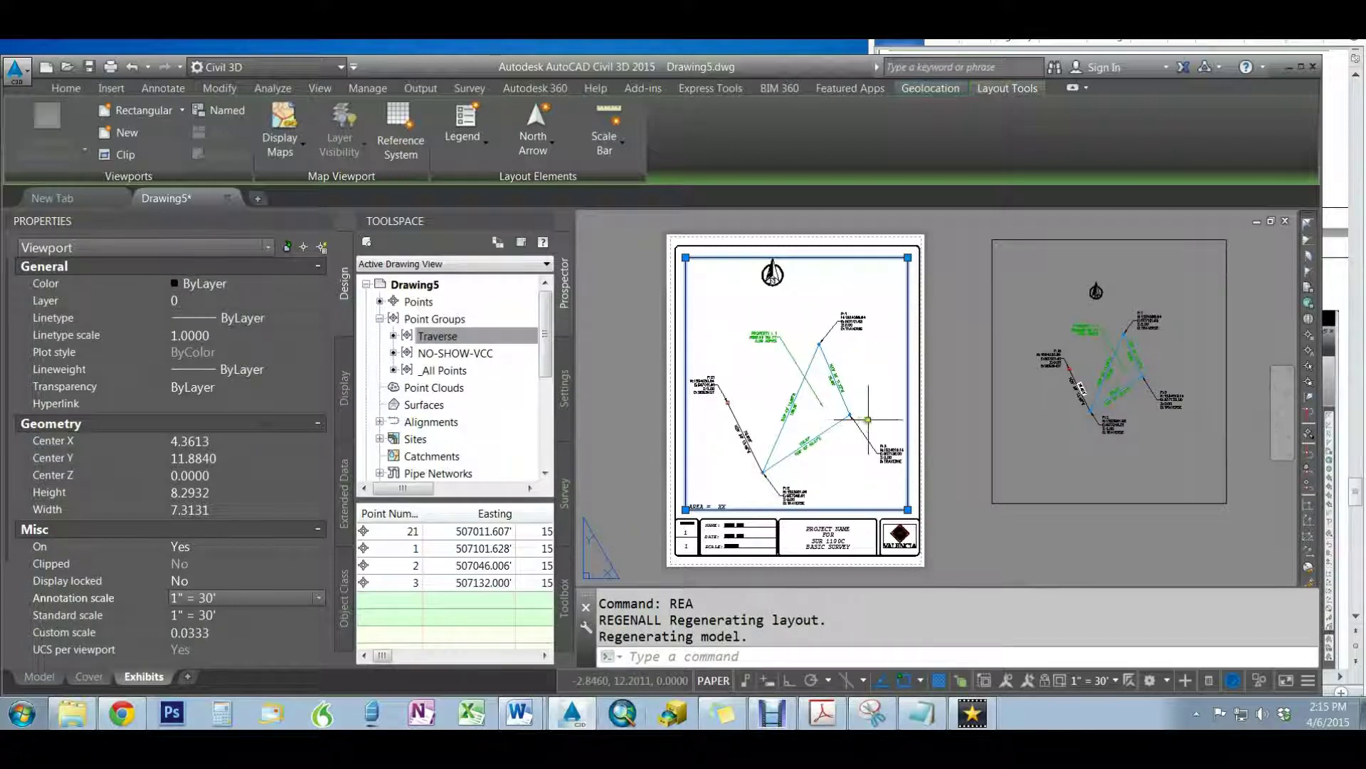
Lock the display of the new viewport and clear the selection
left_click(195, 581)
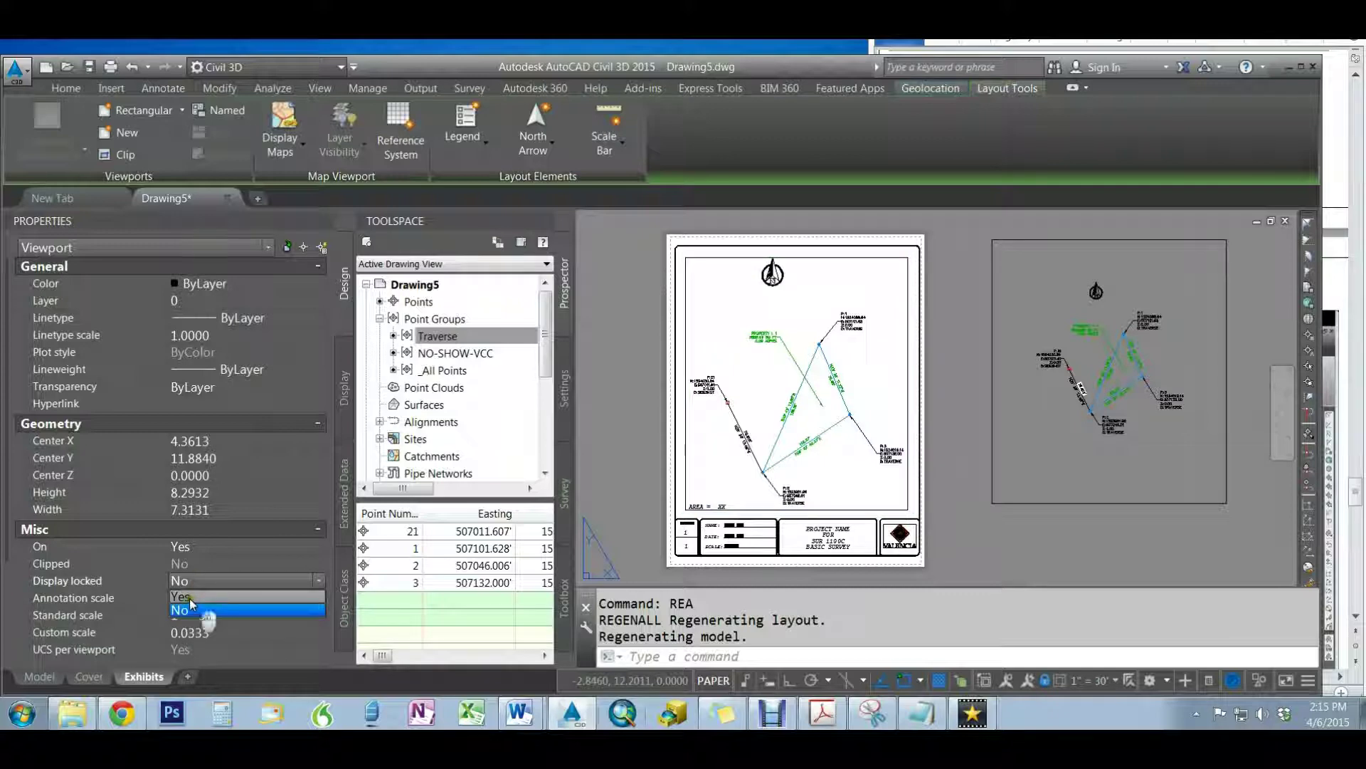
left_click(192, 608)
key("Escape")
key("Escape")
Activate model space inside the locked viewport and test zooming in and out
left_click(738, 360)
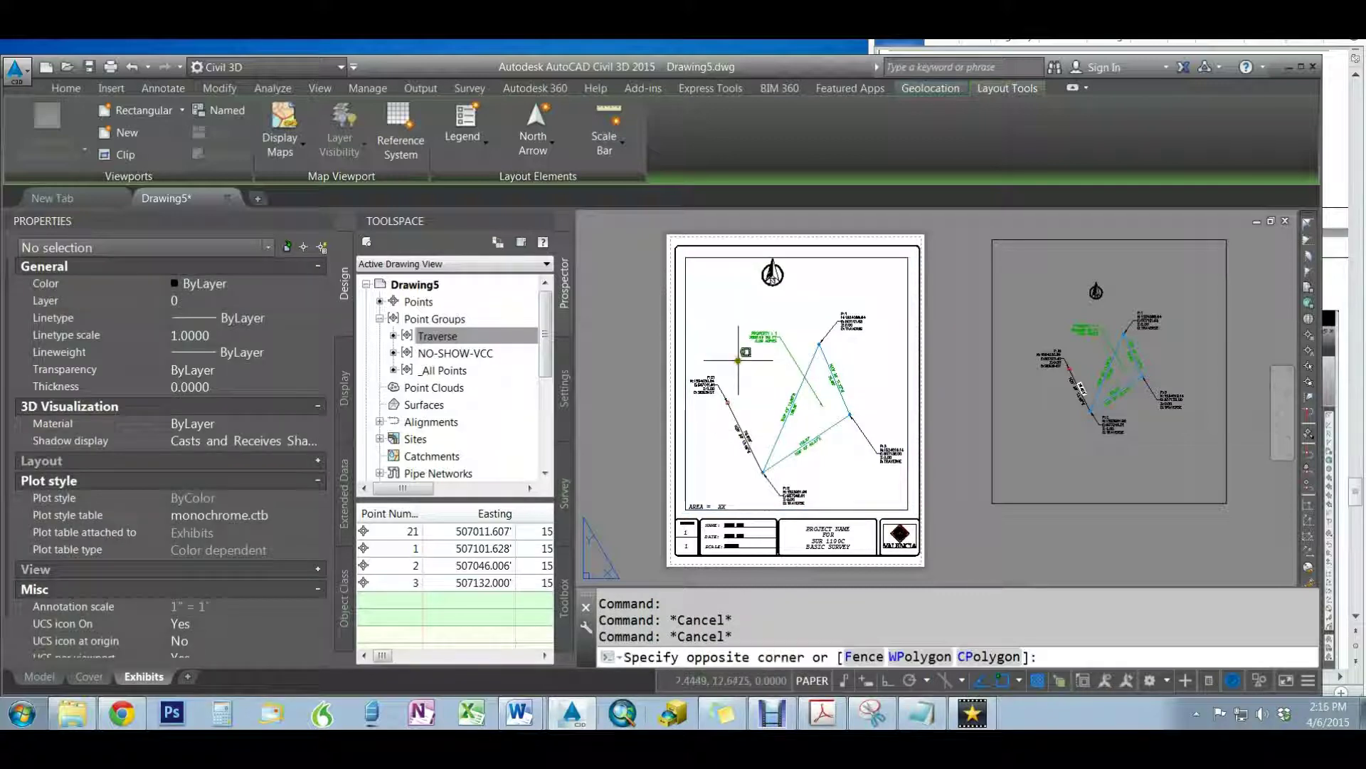
double_click(739, 360)
scroll(739, 362, "down", 4)
scroll(739, 364, "up", 6)
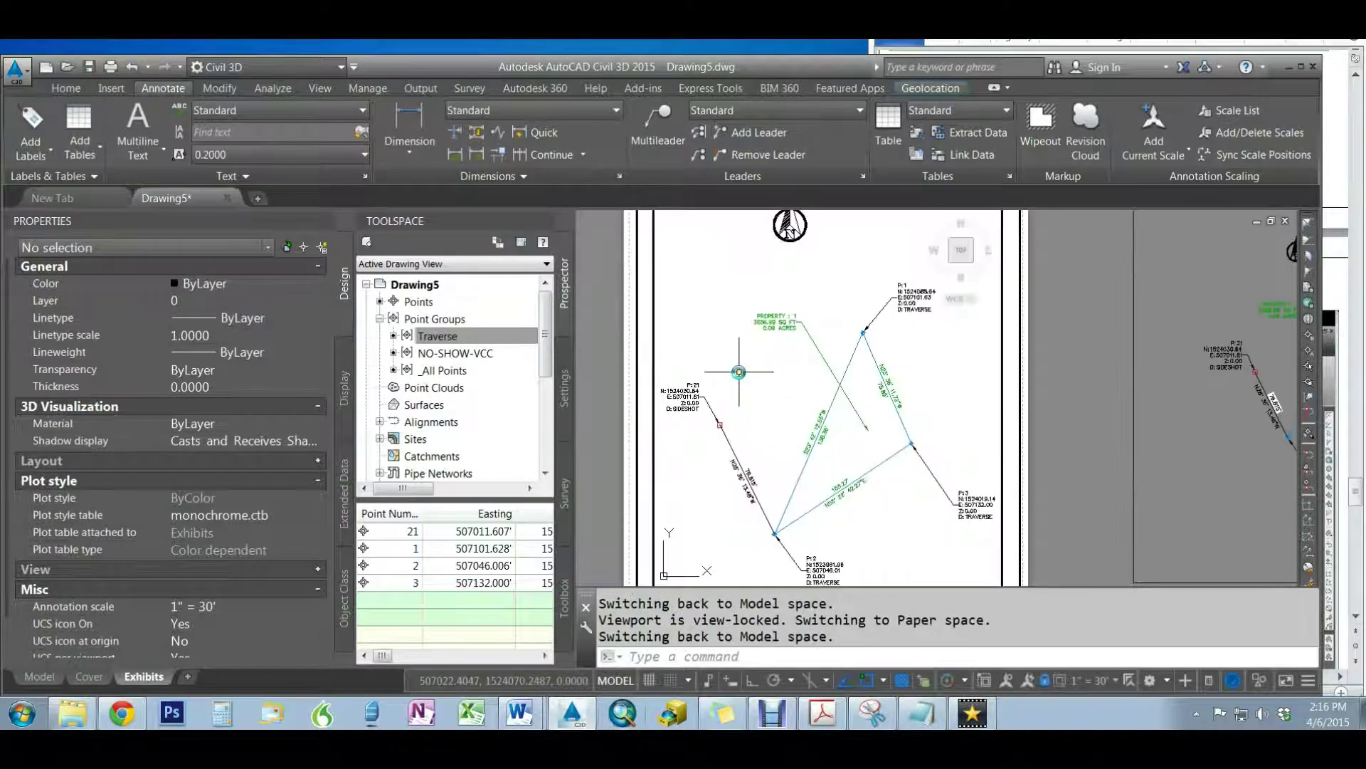
scroll(739, 371, "down", 2)
key("Escape")
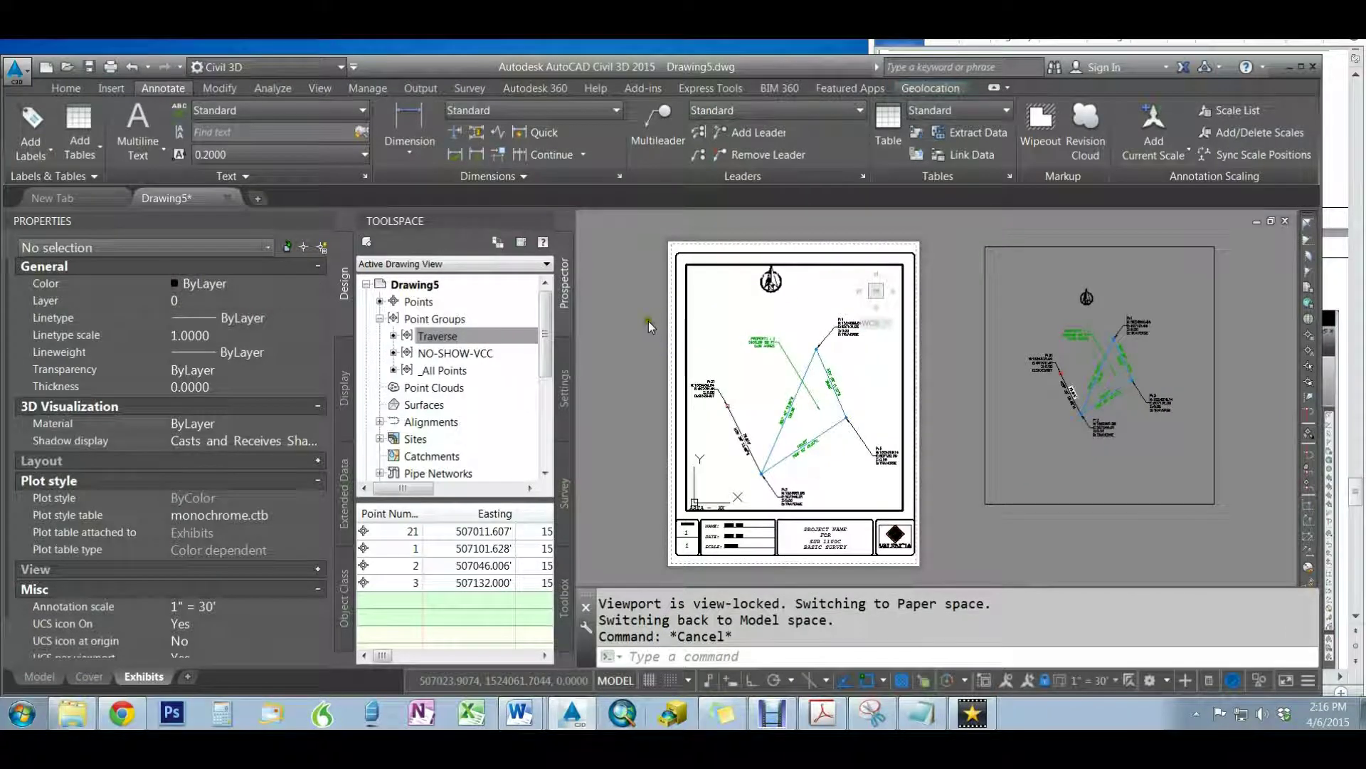
Return to paper space, set the new viewport's Display locked property to No, and clear the selection
double_click(648, 322)
left_click(686, 329)
left_click(219, 583)
left_click(219, 584)
left_click(215, 609)
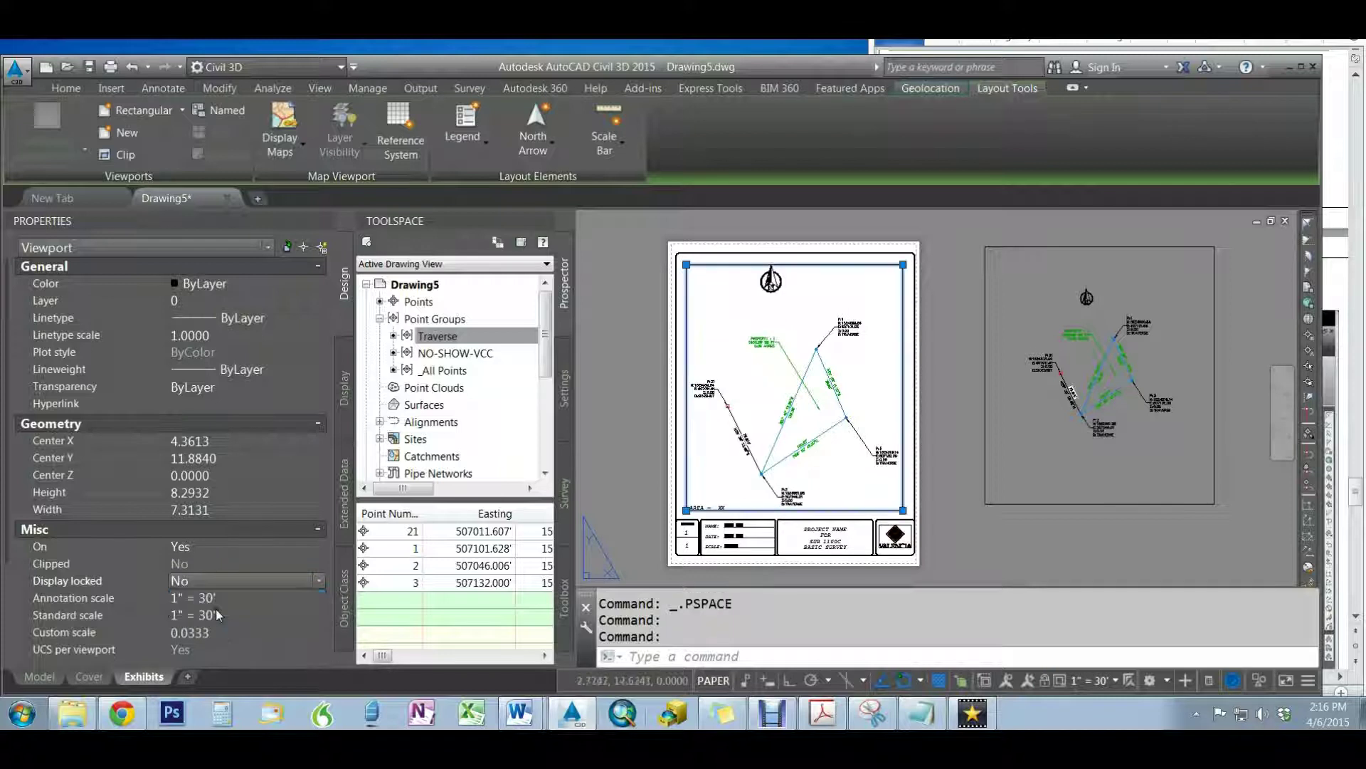
key("Escape")
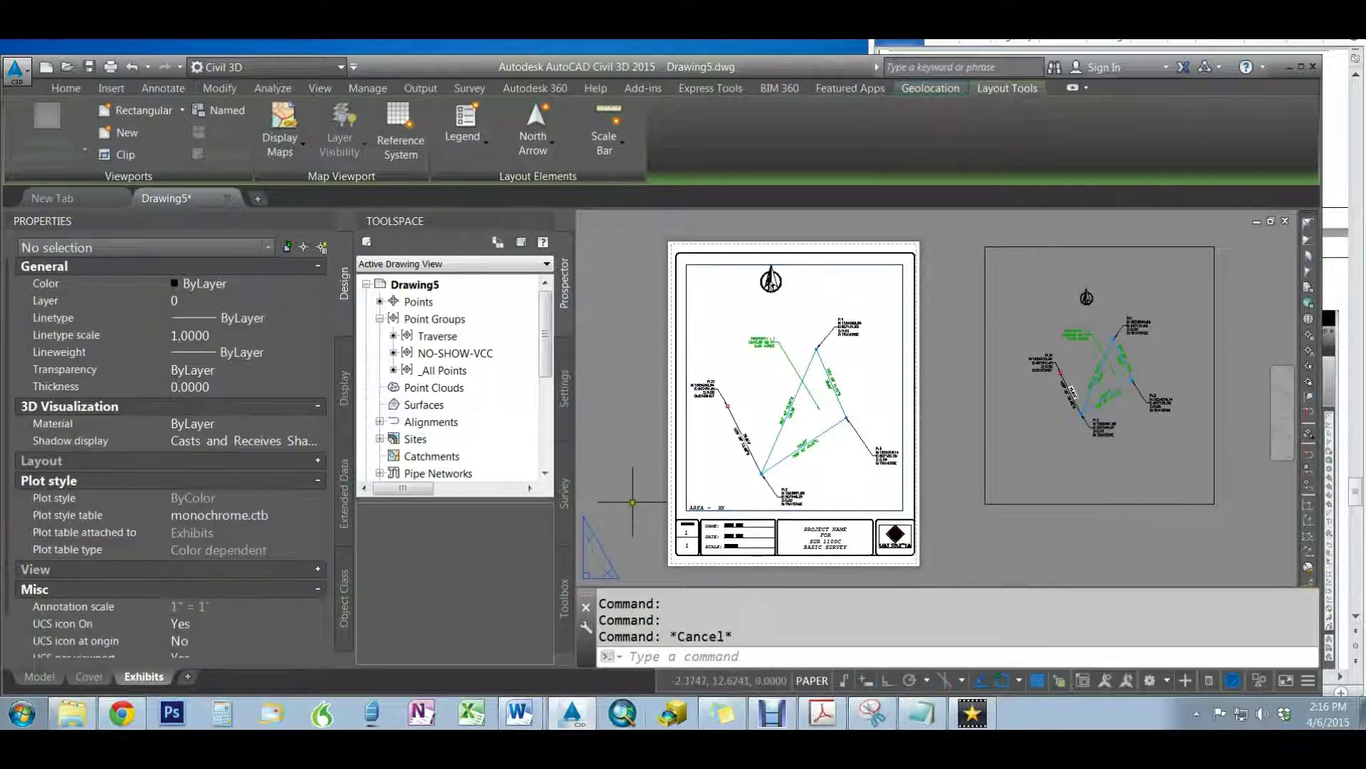
key("Escape")
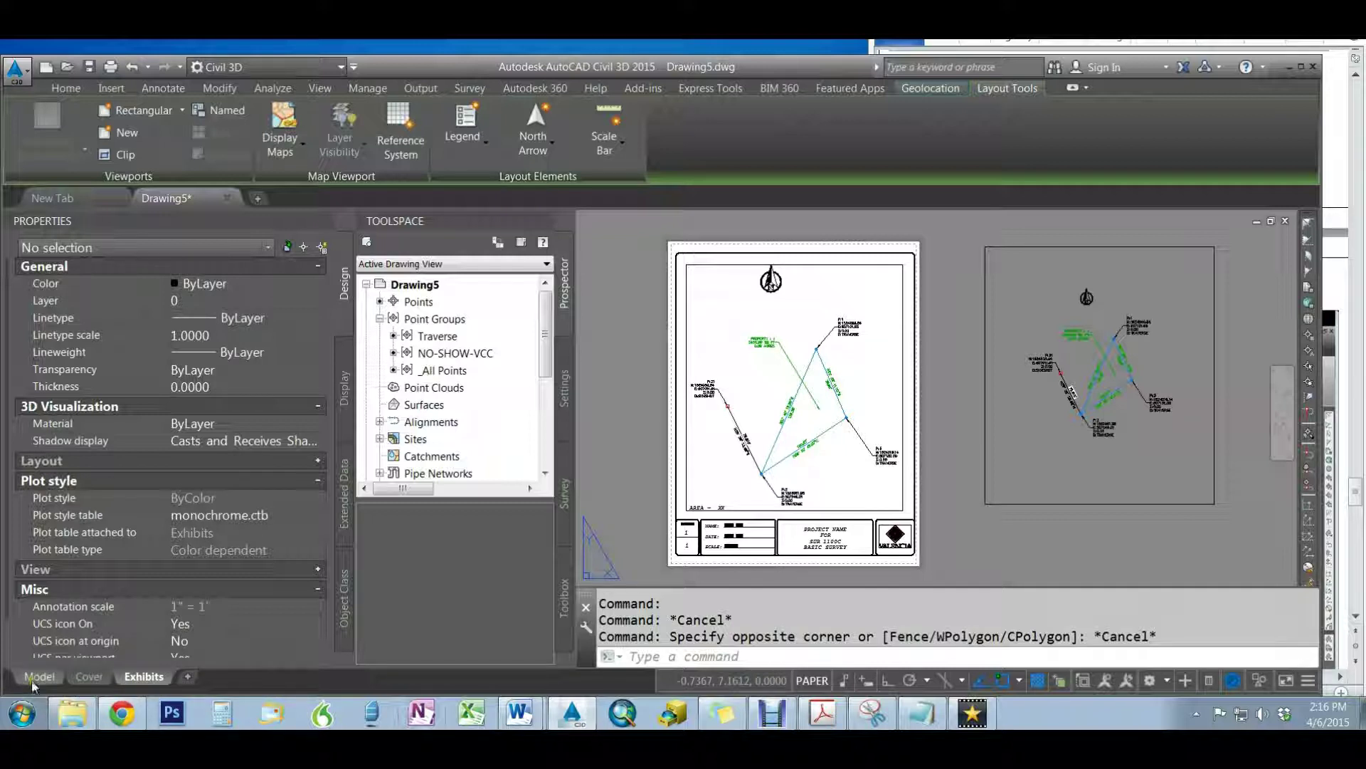
Activate model space inside the unlocked viewport, test zooming out and in, and return to paper space
double_click(728, 461)
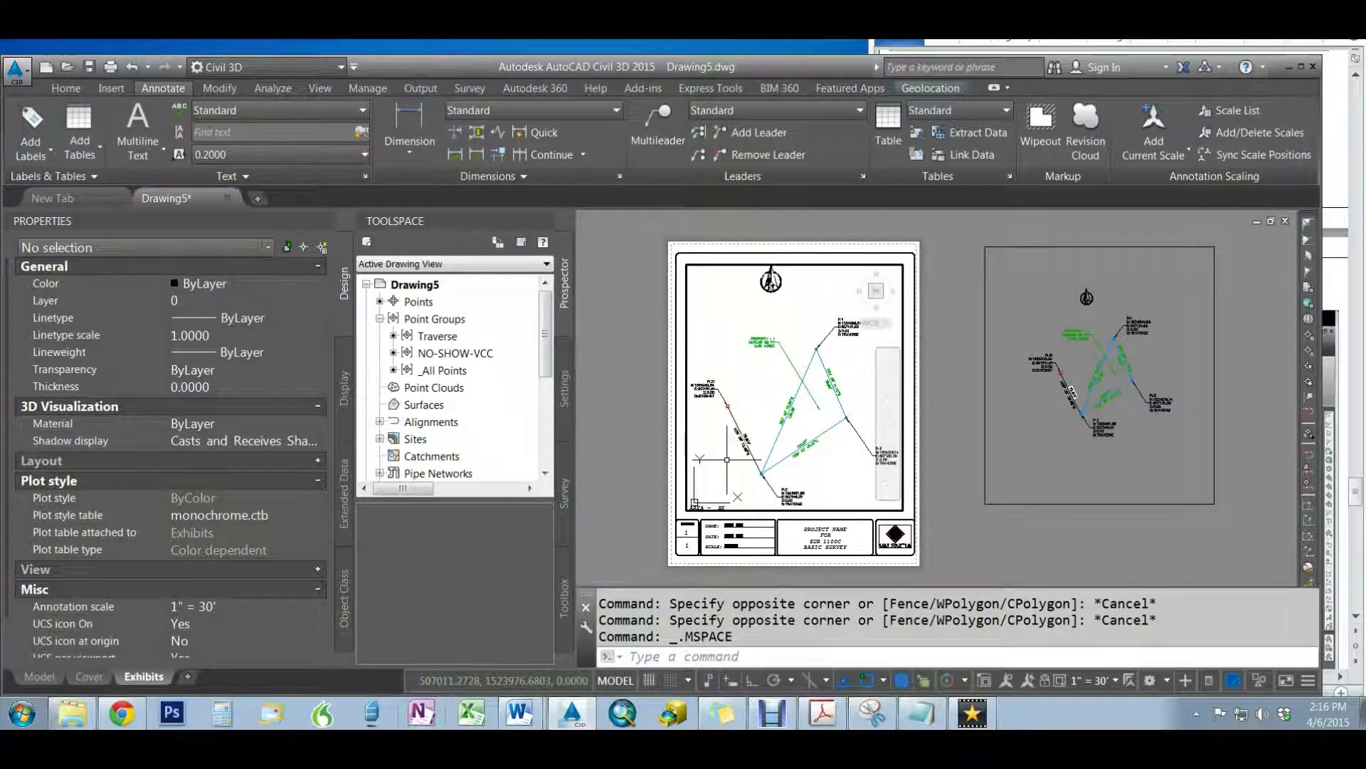
scroll(727, 461, "down", 2)
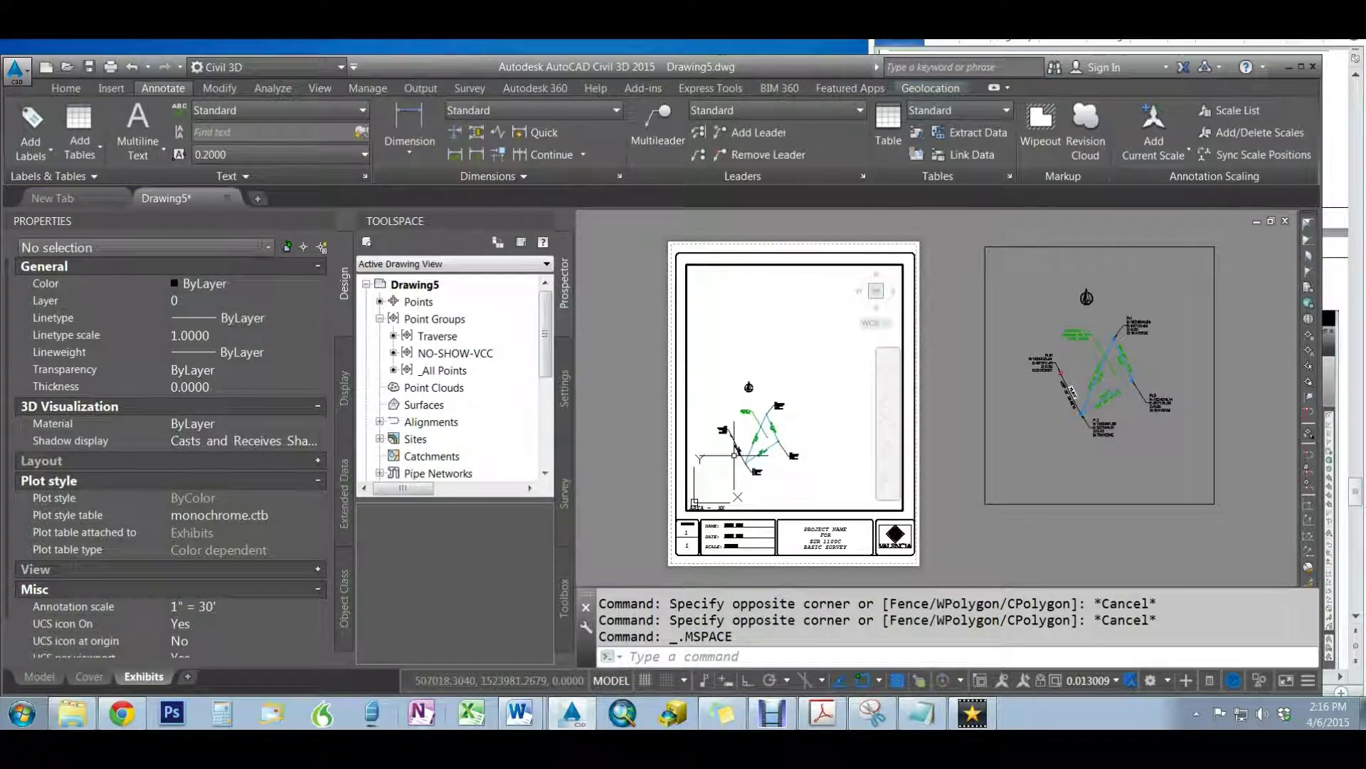
scroll(737, 455, "up", 3)
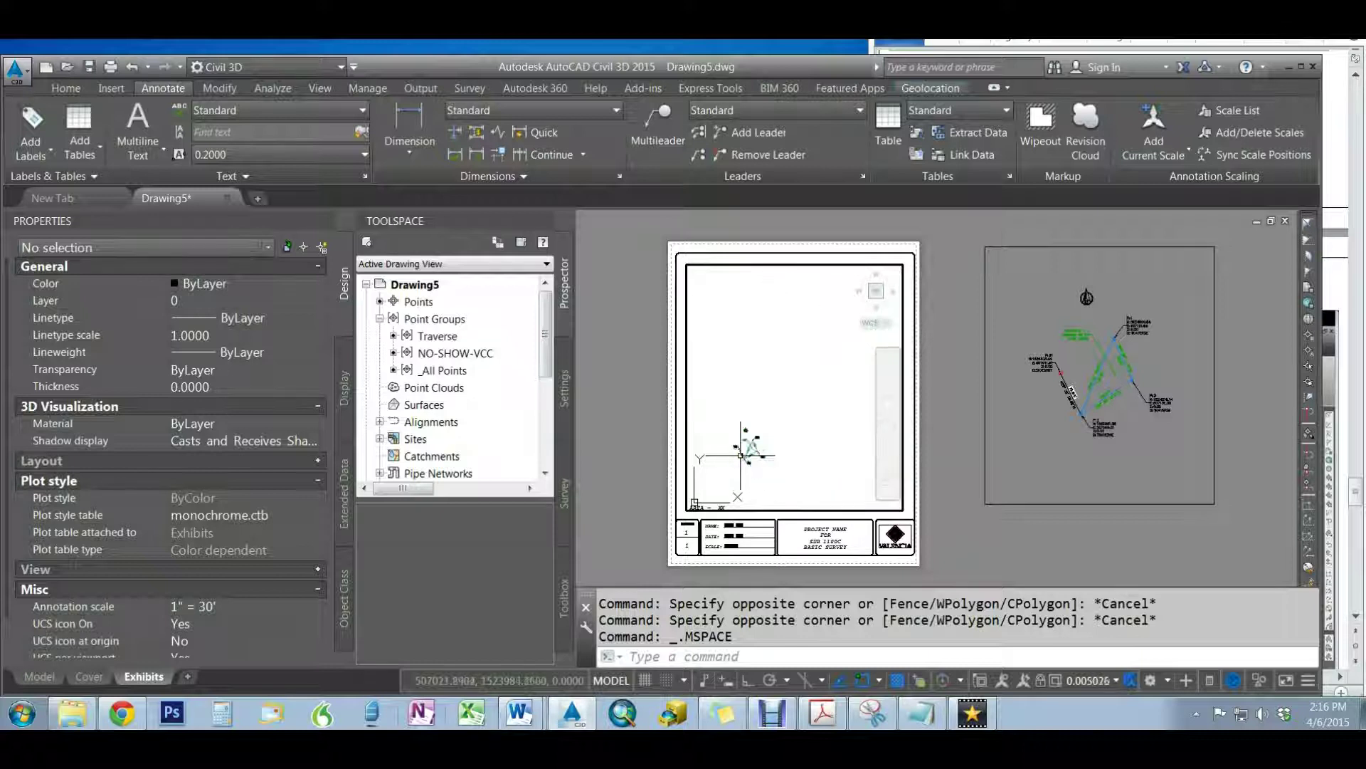
scroll(741, 455, "down", 2)
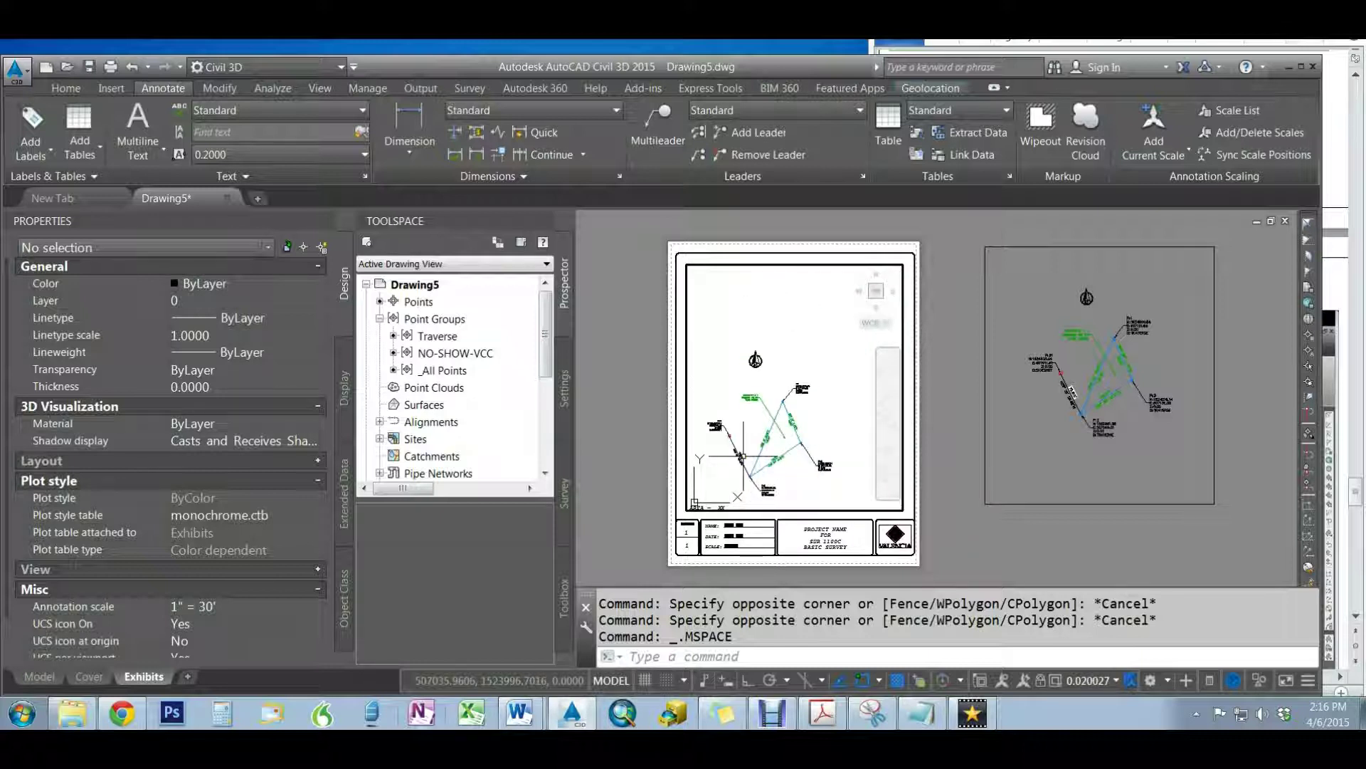
double_click(629, 465)
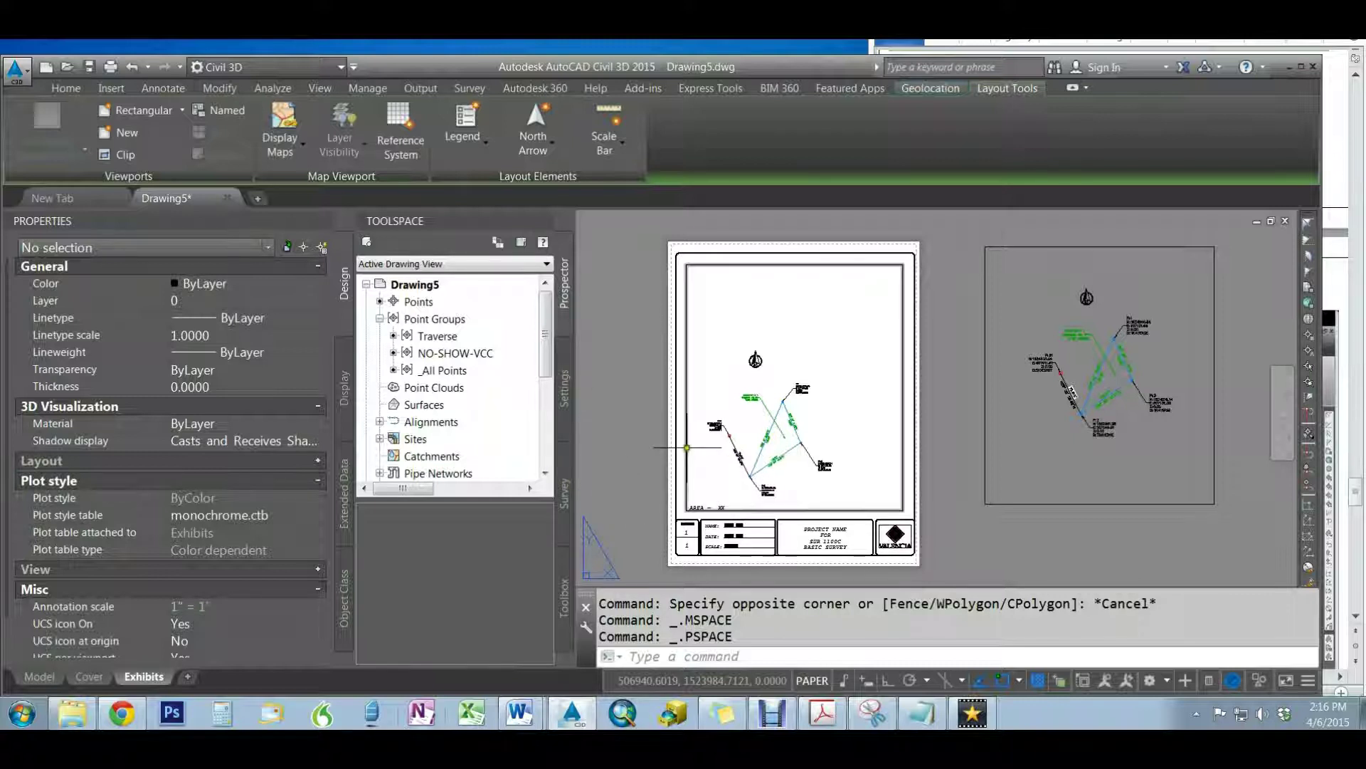
Set the viewport scale to 1" = 50' and pan the traverse up toward the middle of the viewport
left_click(686, 448)
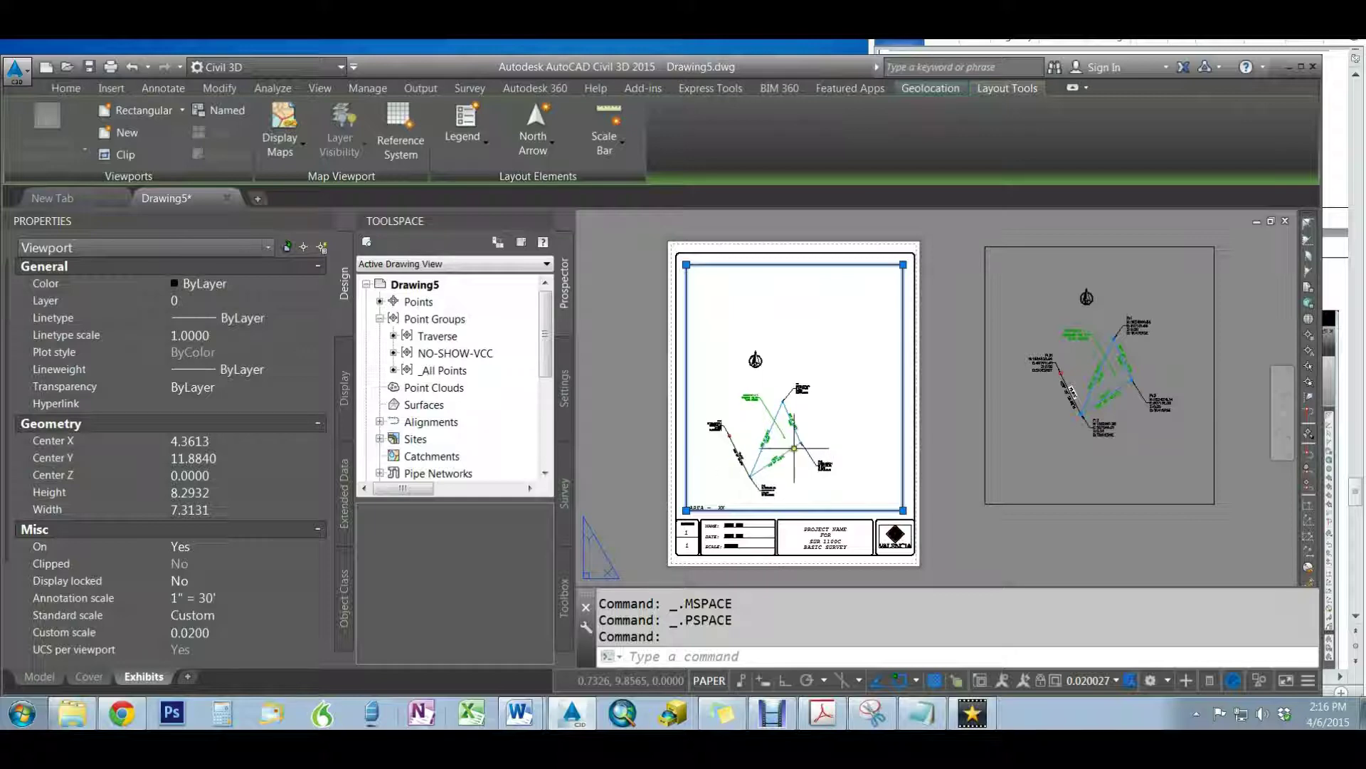
double_click(836, 400)
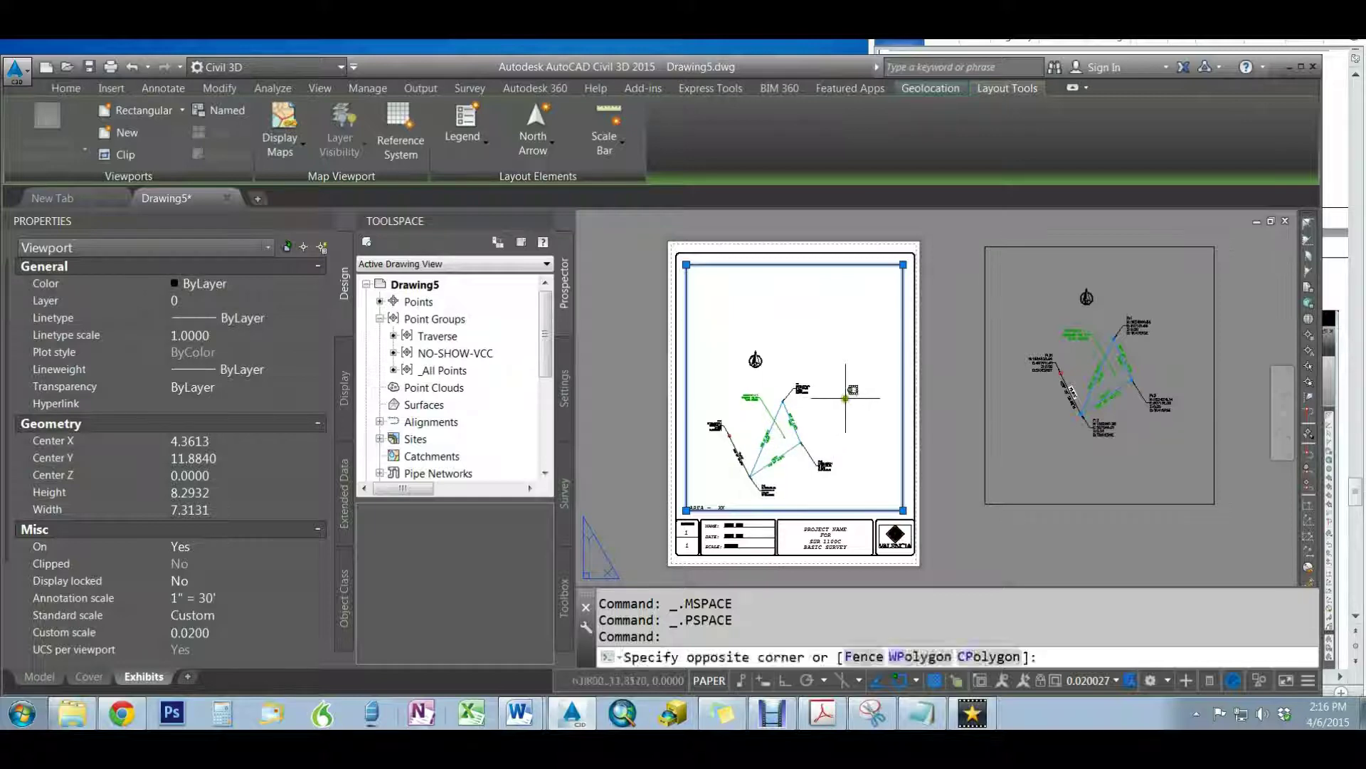
left_click(1117, 682)
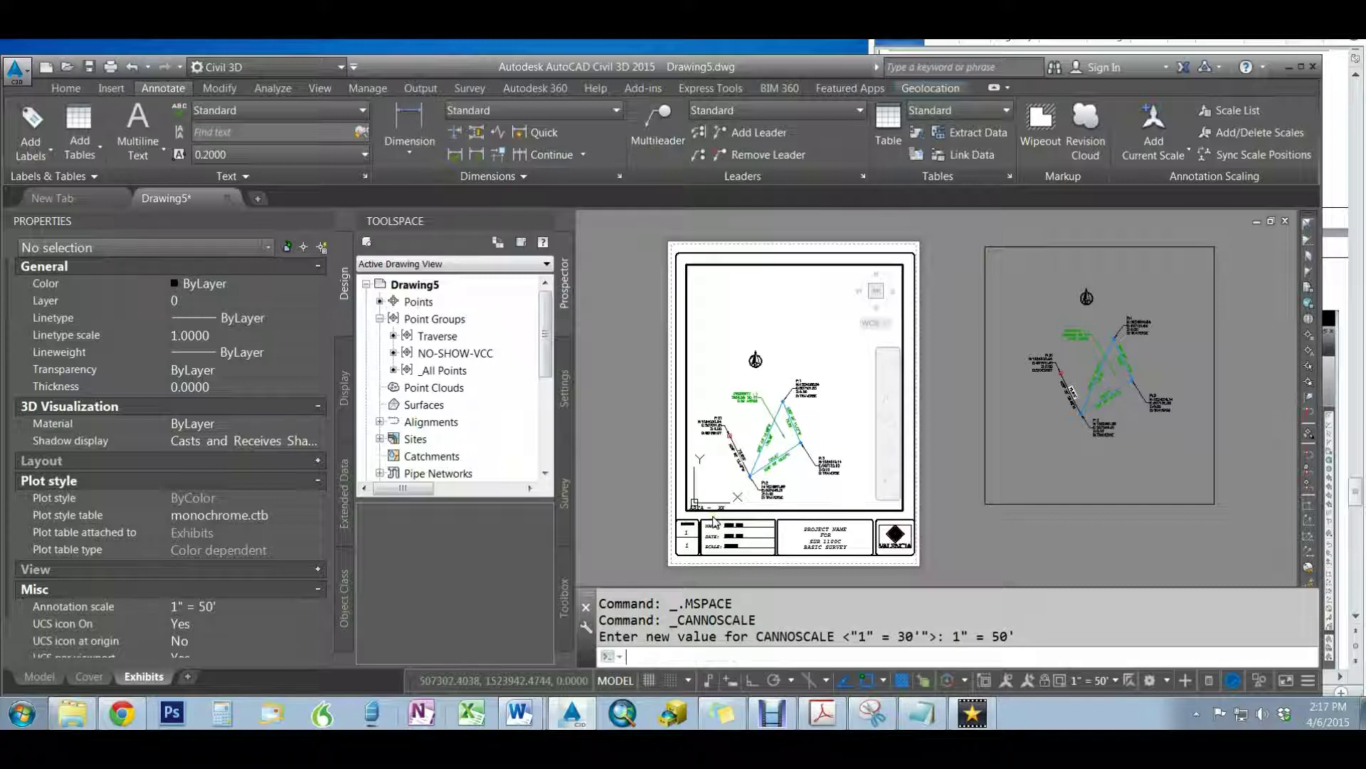
key("Return")
mouse_move(762, 403)
left_mouse_down()
mouse_move(766, 325)
mouse_move(782, 356)
left_mouse_up()
right_click(813, 372)
left_click(816, 369)
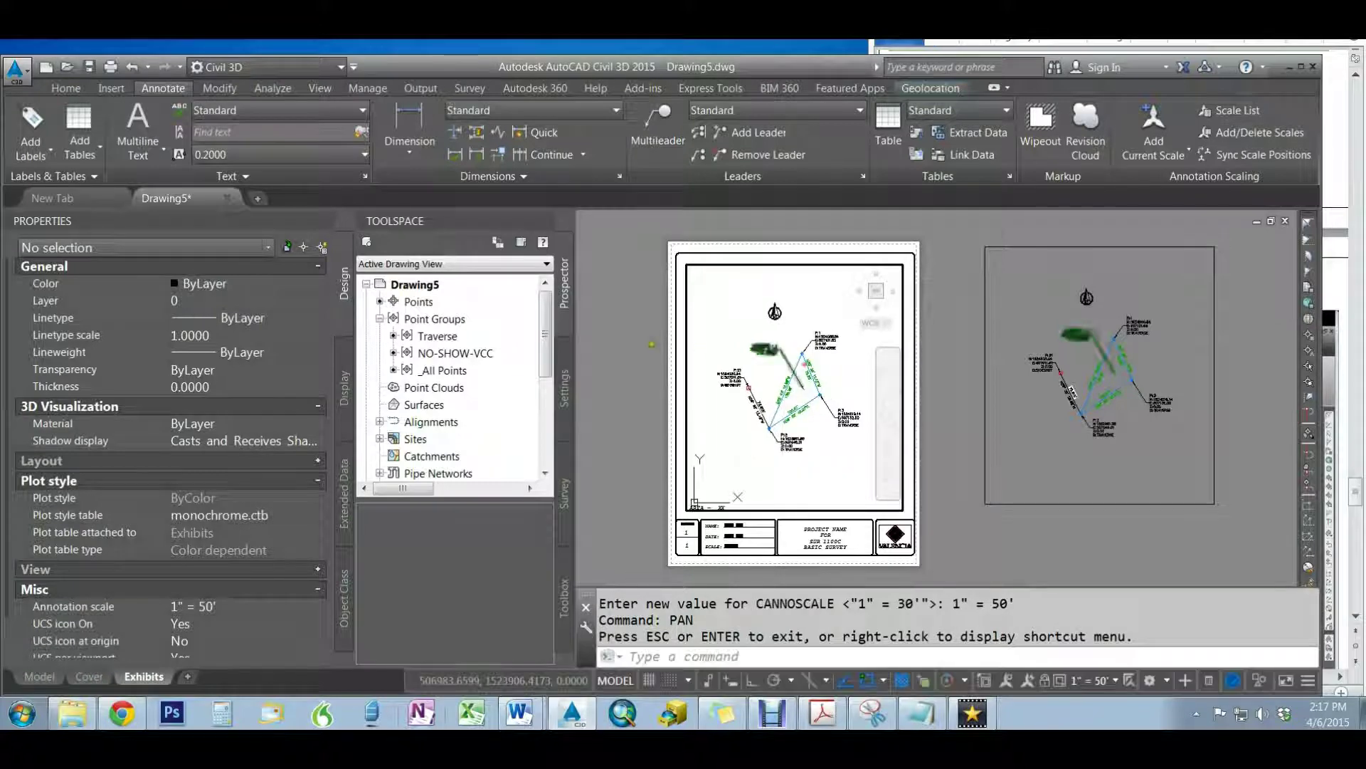
Return to paper space, set the viewport's Display locked property to Yes, and clear the selection
double_click(631, 354)
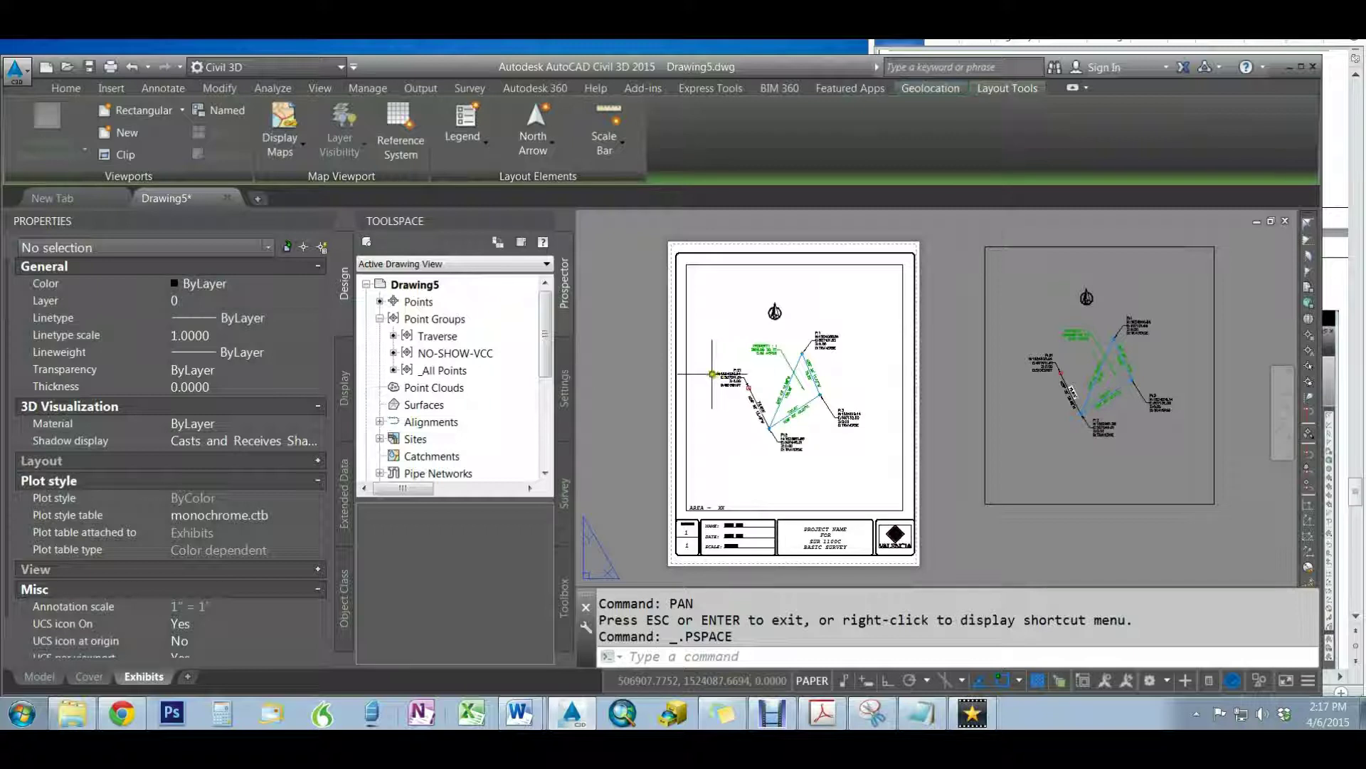
left_click(688, 371)
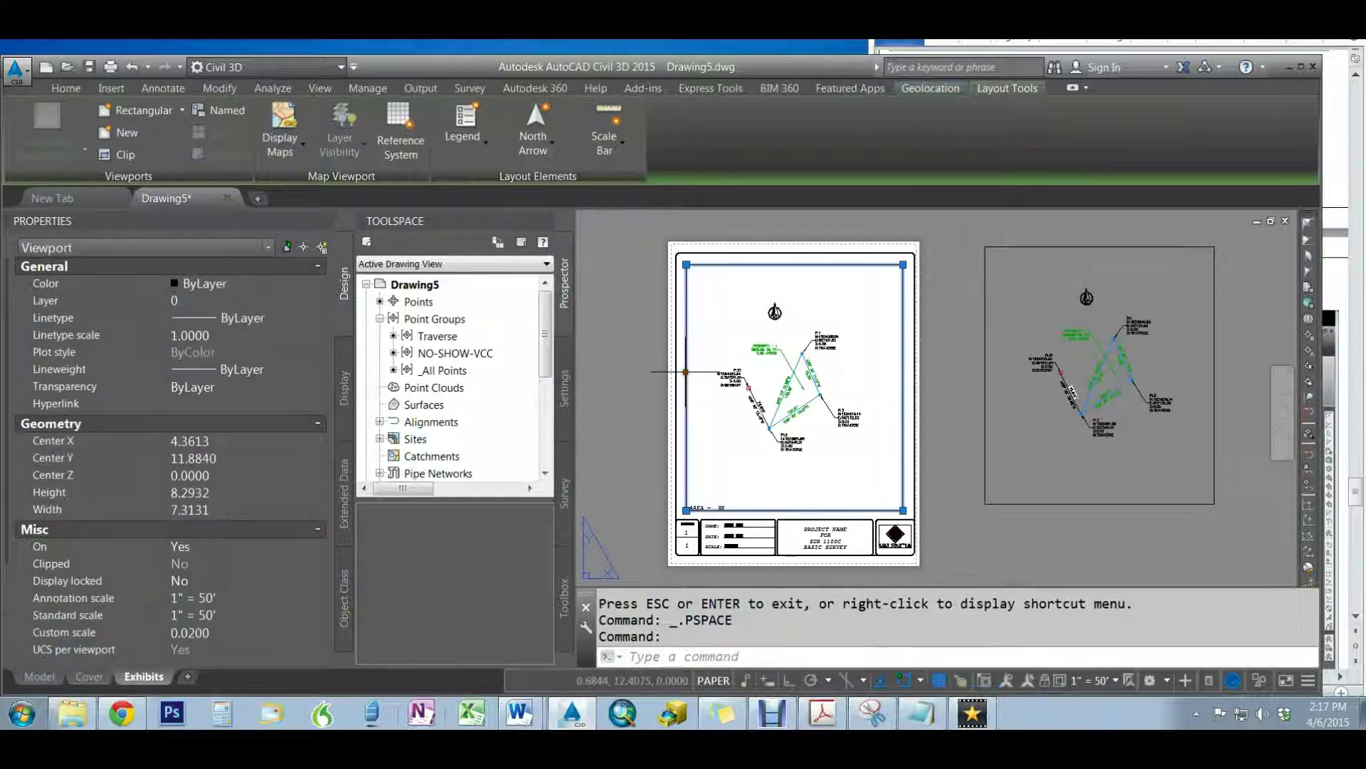
left_click(198, 582)
left_click(197, 604)
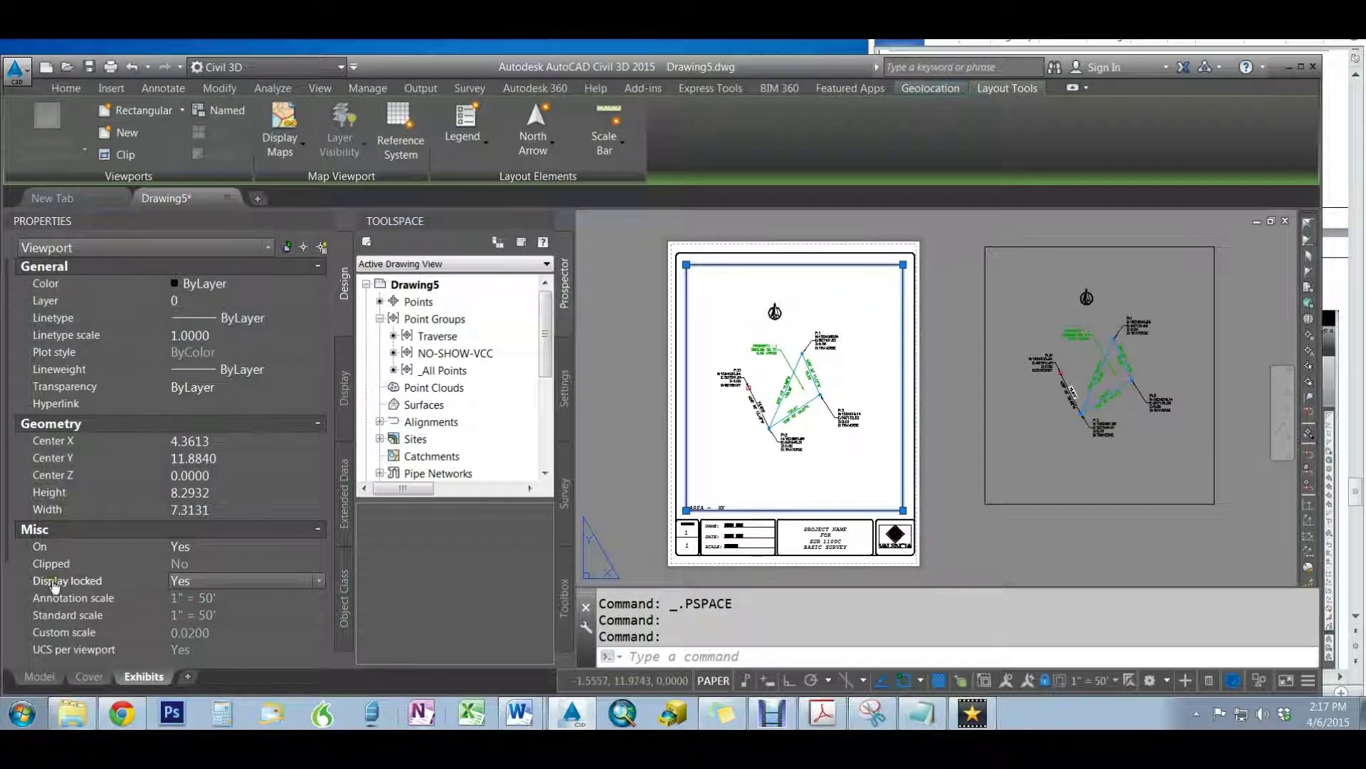
key("Escape")
key("Escape")
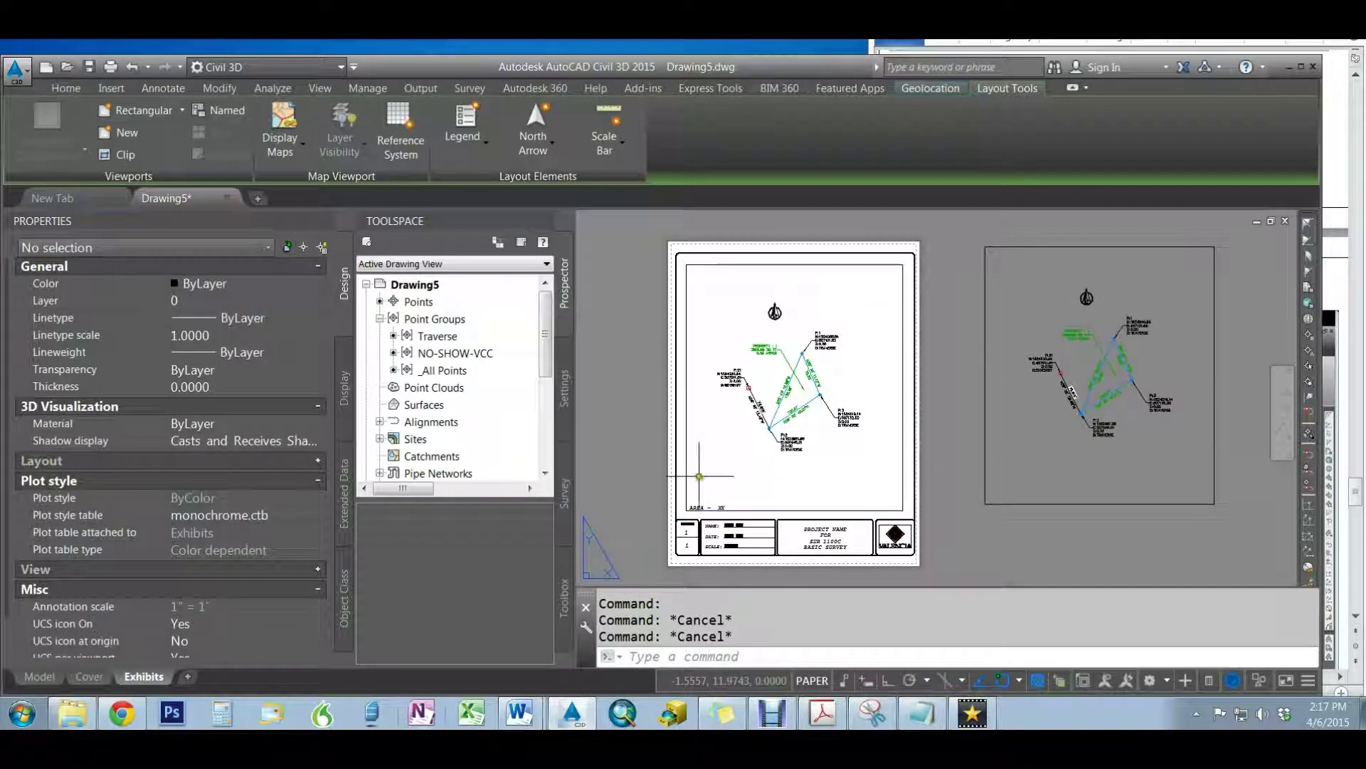
Activate the locked viewport and test zooming far out and in on the Exhibits layout
double_click(735, 459)
scroll(730, 470, "down", 5)
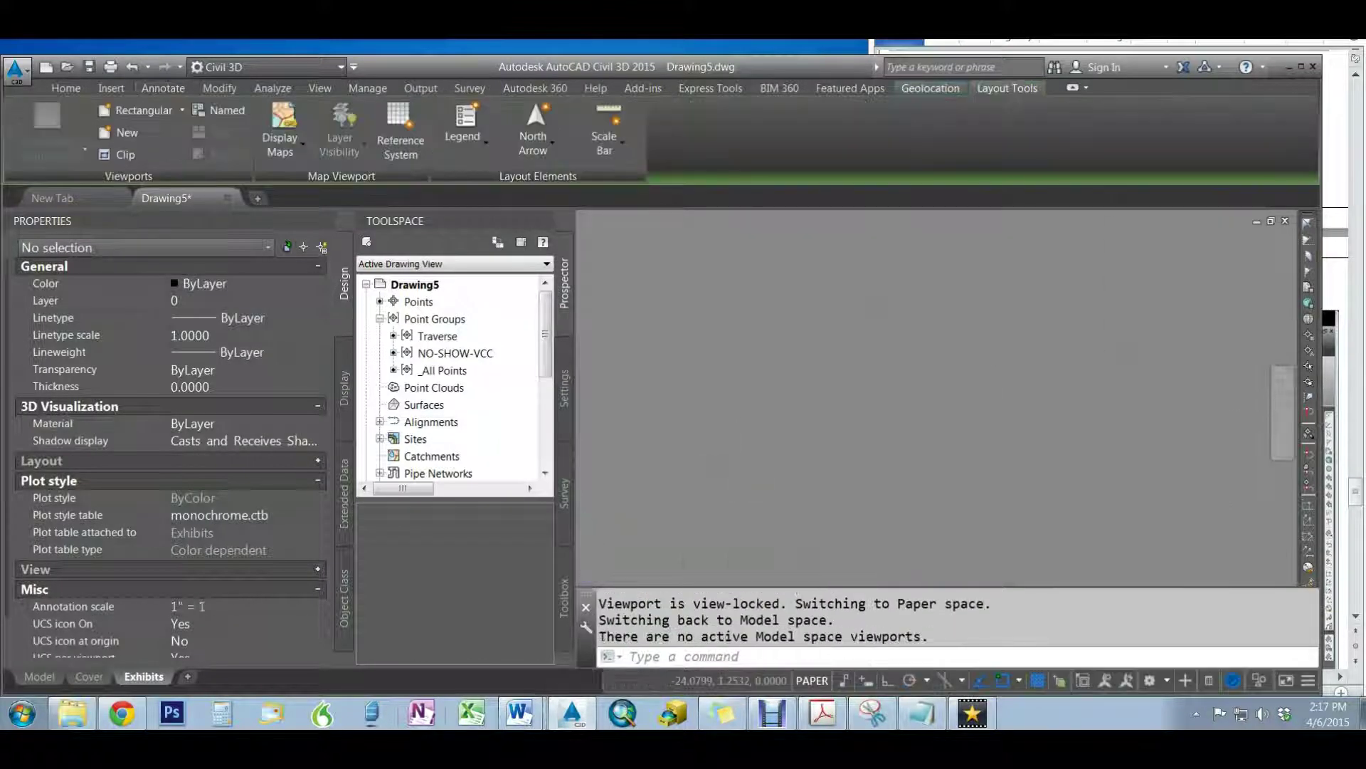
scroll(1065, 342, "up", 5)
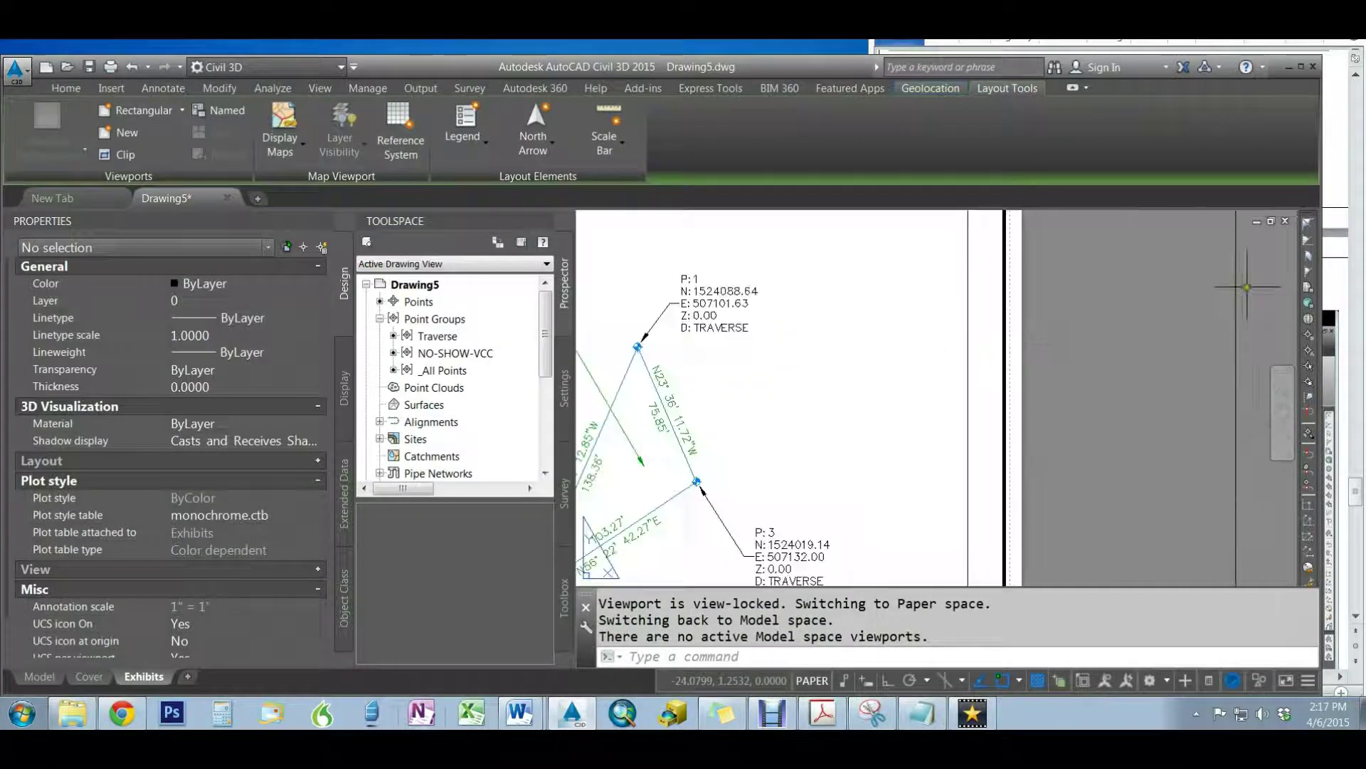
scroll(936, 365, "down", 2)
scroll(859, 406, "down", 2)
scroll(859, 403, "up", 2)
Activate model space in the locked viewport and test moving the view with PAN
double_click(827, 445)
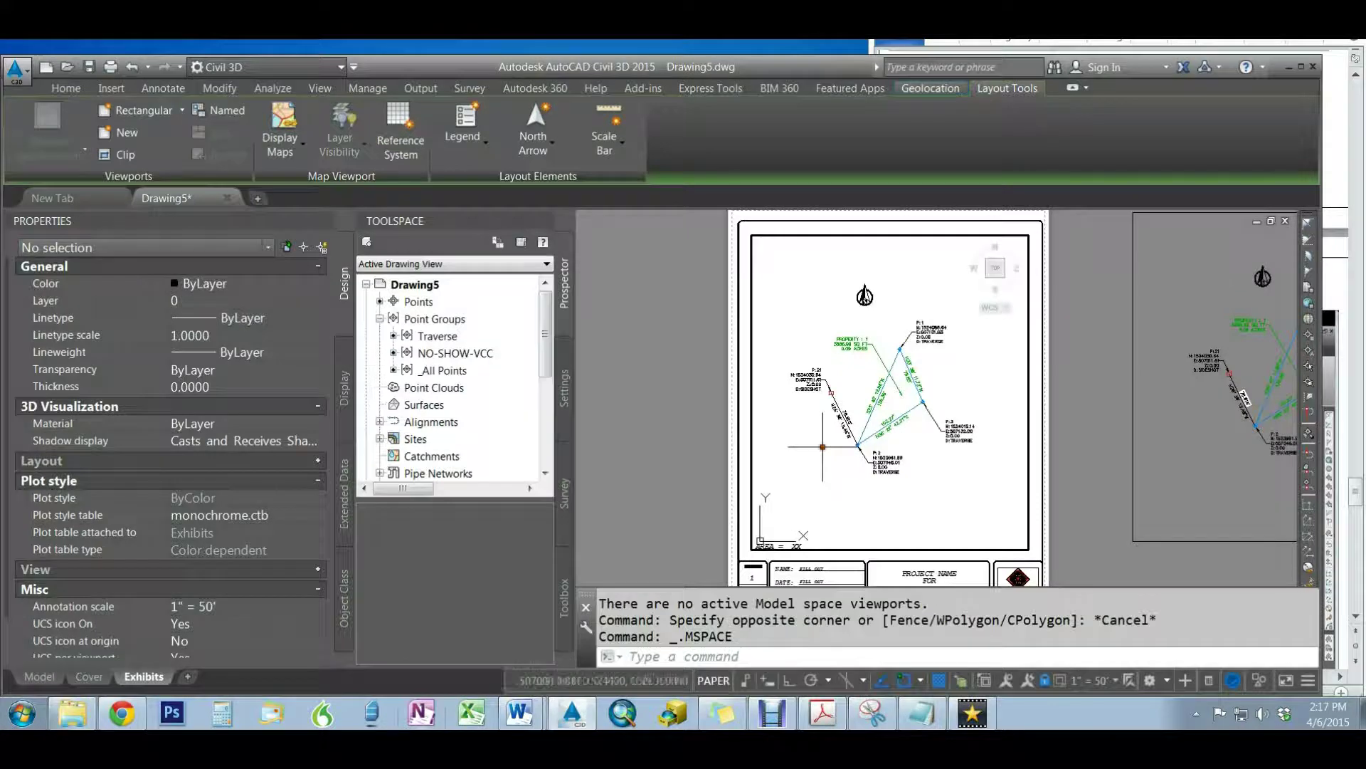
type("pan")
key("Return")
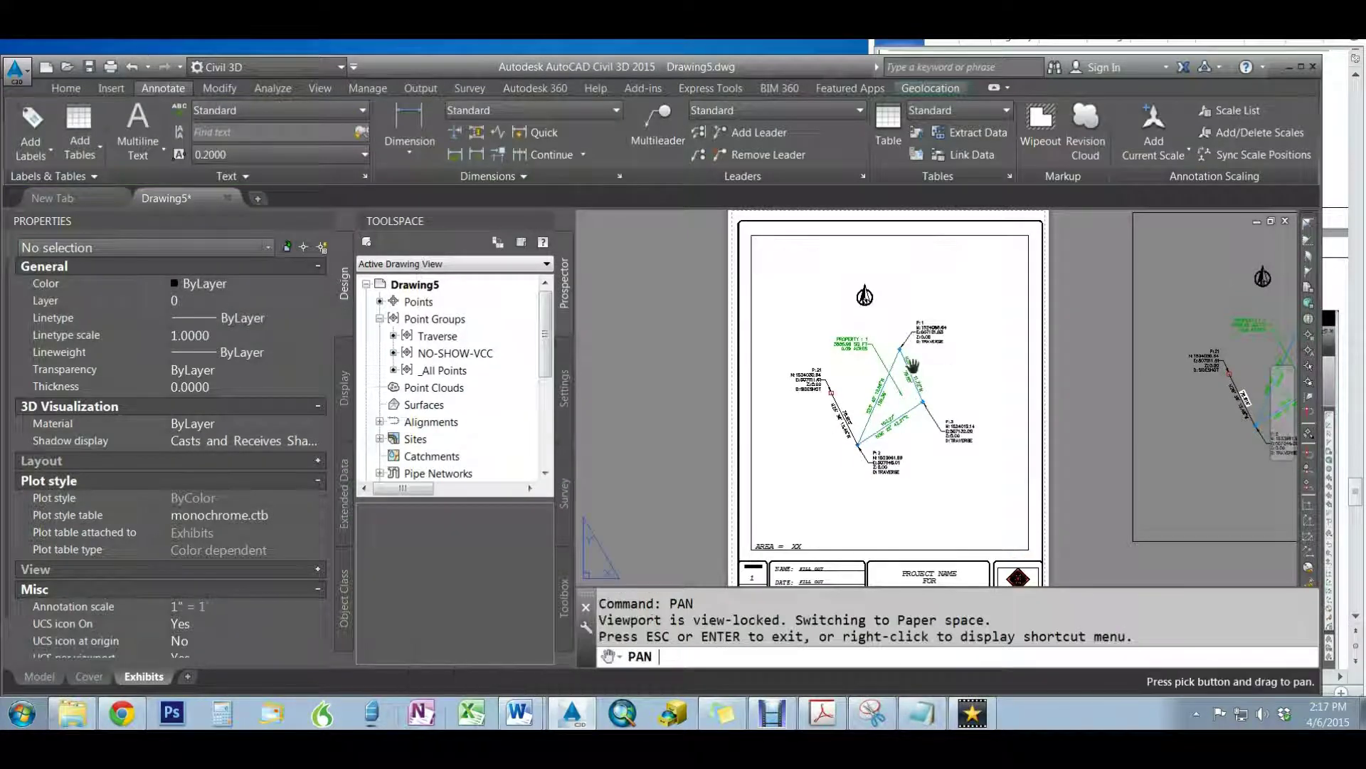
left_click_drag(902, 319, 817, 332)
key("Escape")
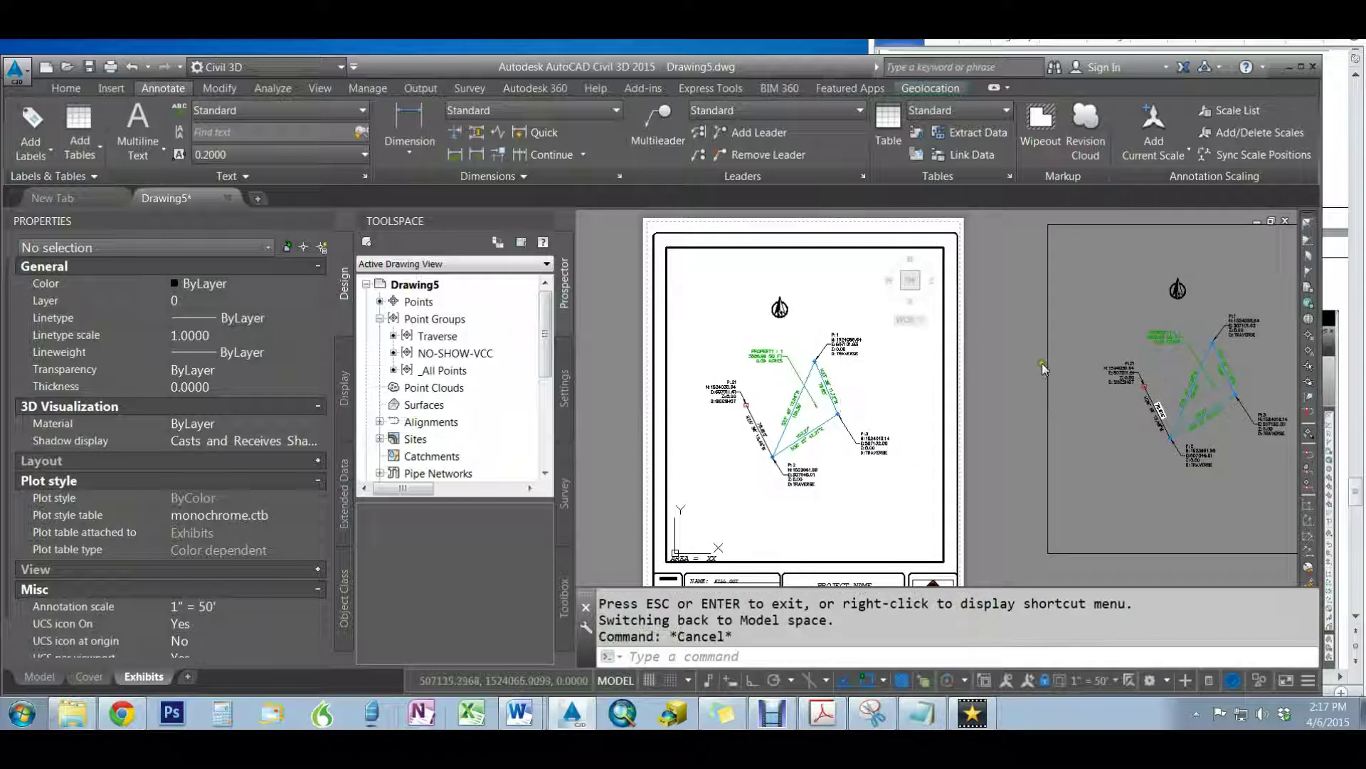
Return to paper space and set the viewport's Display locked property to No
double_click(954, 376)
left_click(944, 370)
left_click(213, 581)
left_click(213, 581)
left_click(186, 614)
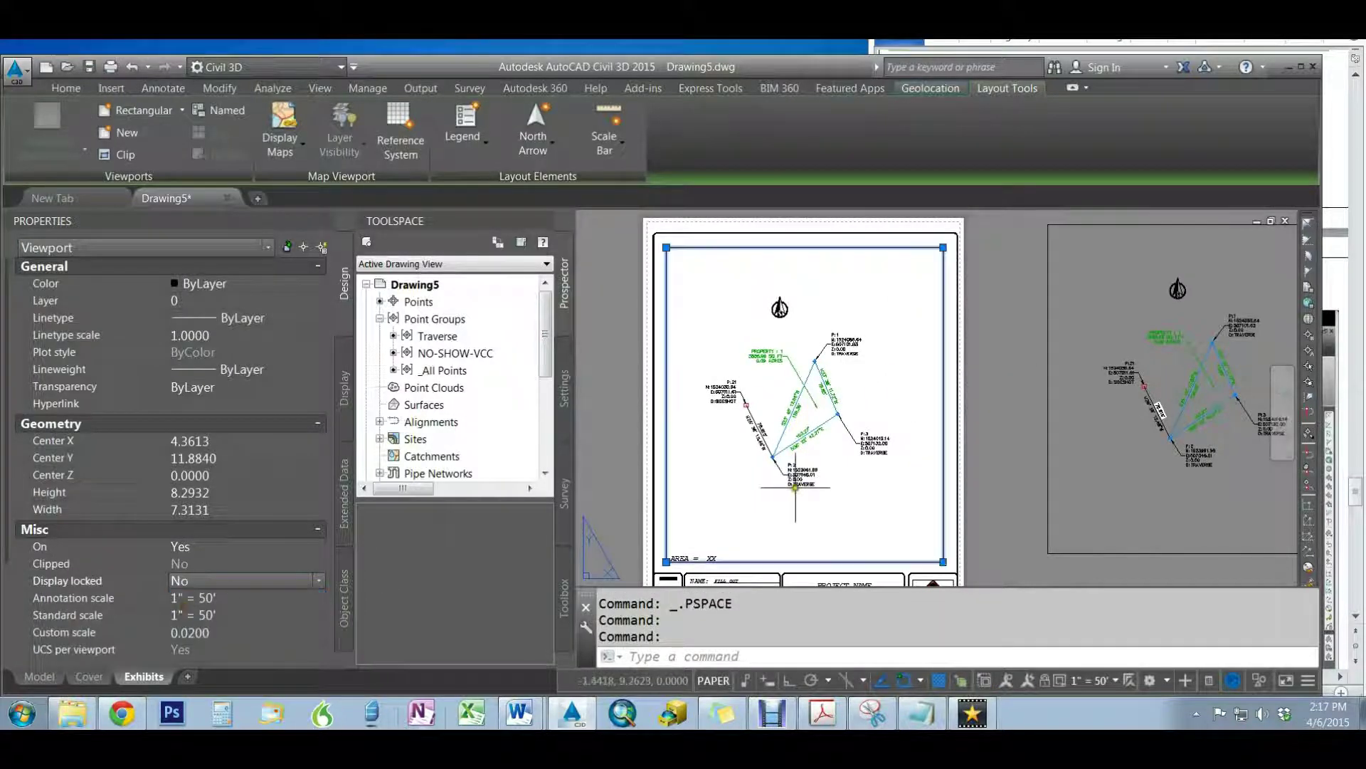
Pan the traverse drawing inside the unlocked viewport to reposition it on the sheet, and return to paper space
double_click(776, 513)
type("p")
key("Return")
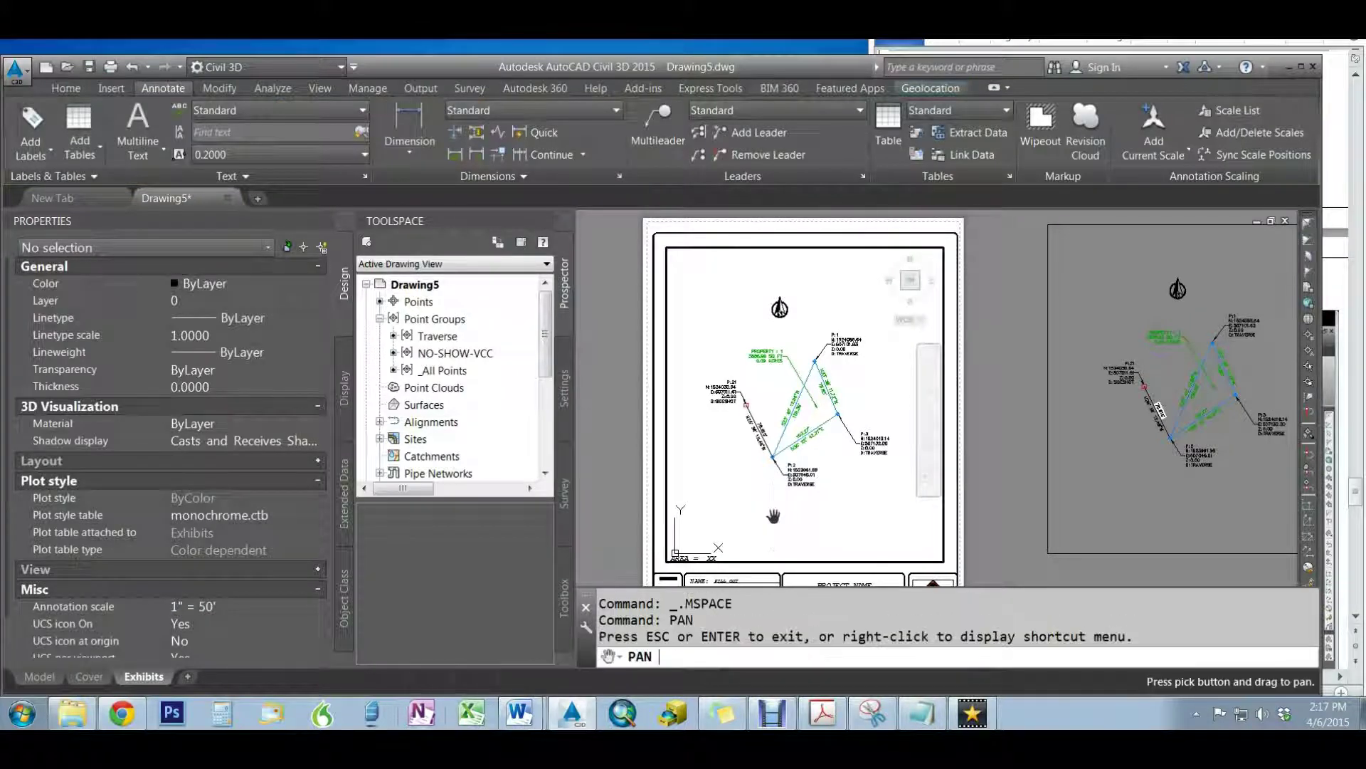
mouse_move(818, 421)
left_mouse_down()
mouse_move(747, 474)
mouse_move(704, 533)
left_mouse_up()
mouse_move(745, 451)
left_mouse_down()
mouse_move(770, 344)
mouse_move(804, 344)
mouse_move(780, 369)
left_mouse_up()
key("Escape")
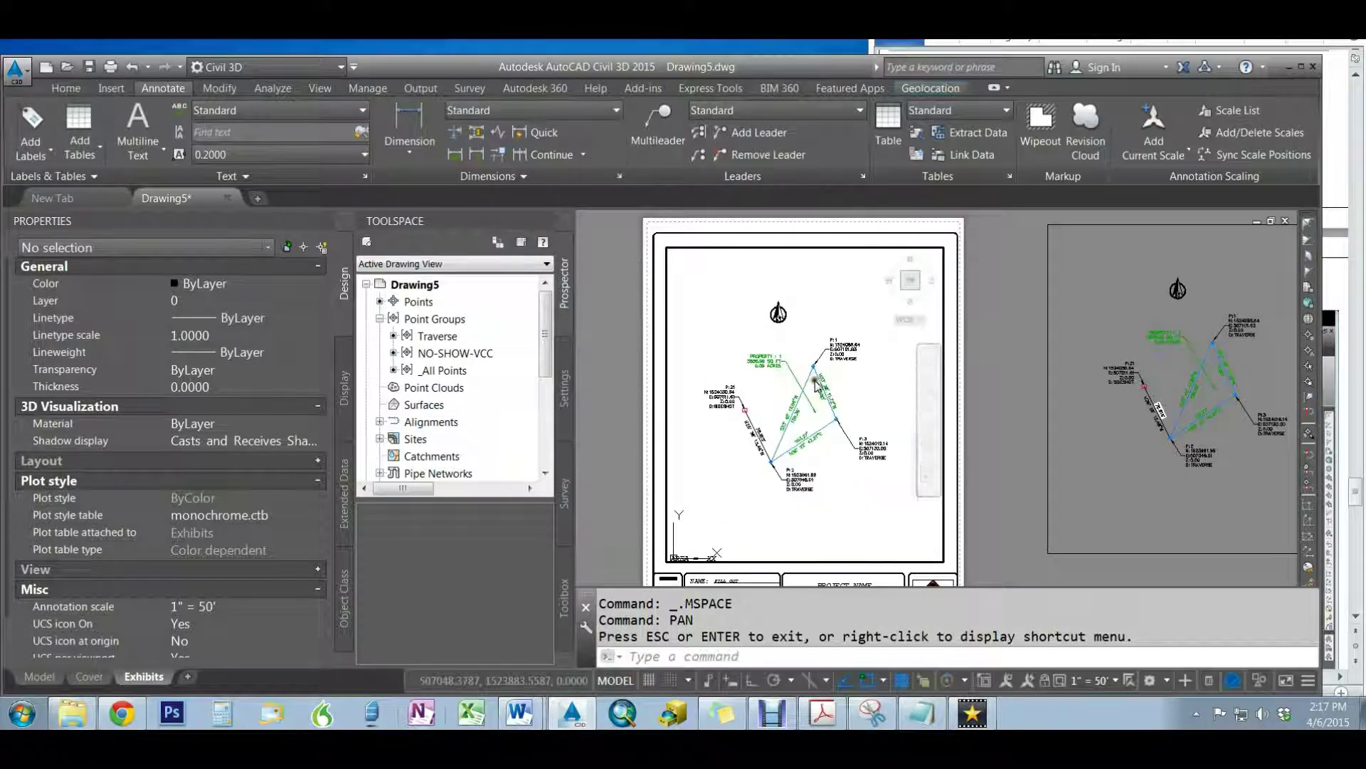
double_click(984, 378)
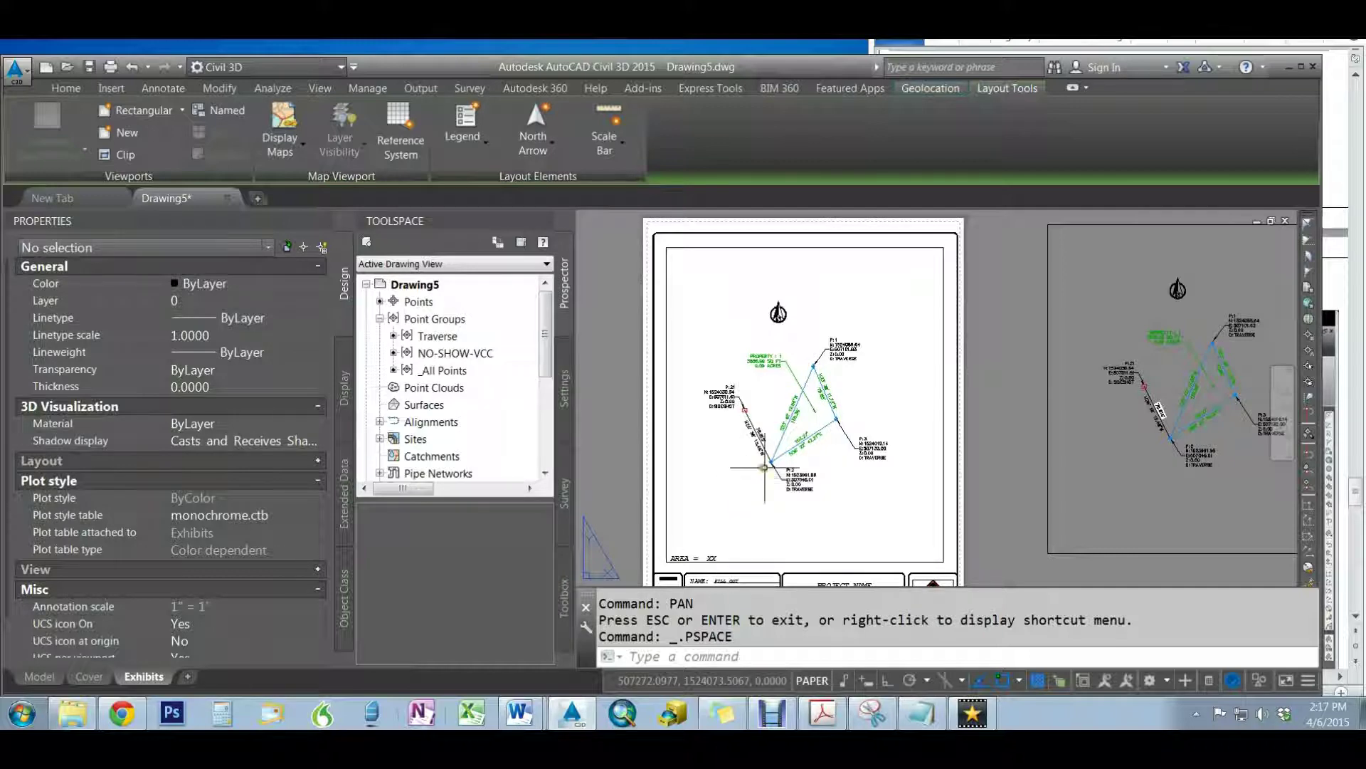
scroll(739, 442, "down", 3)
scroll(742, 511, "up", 5)
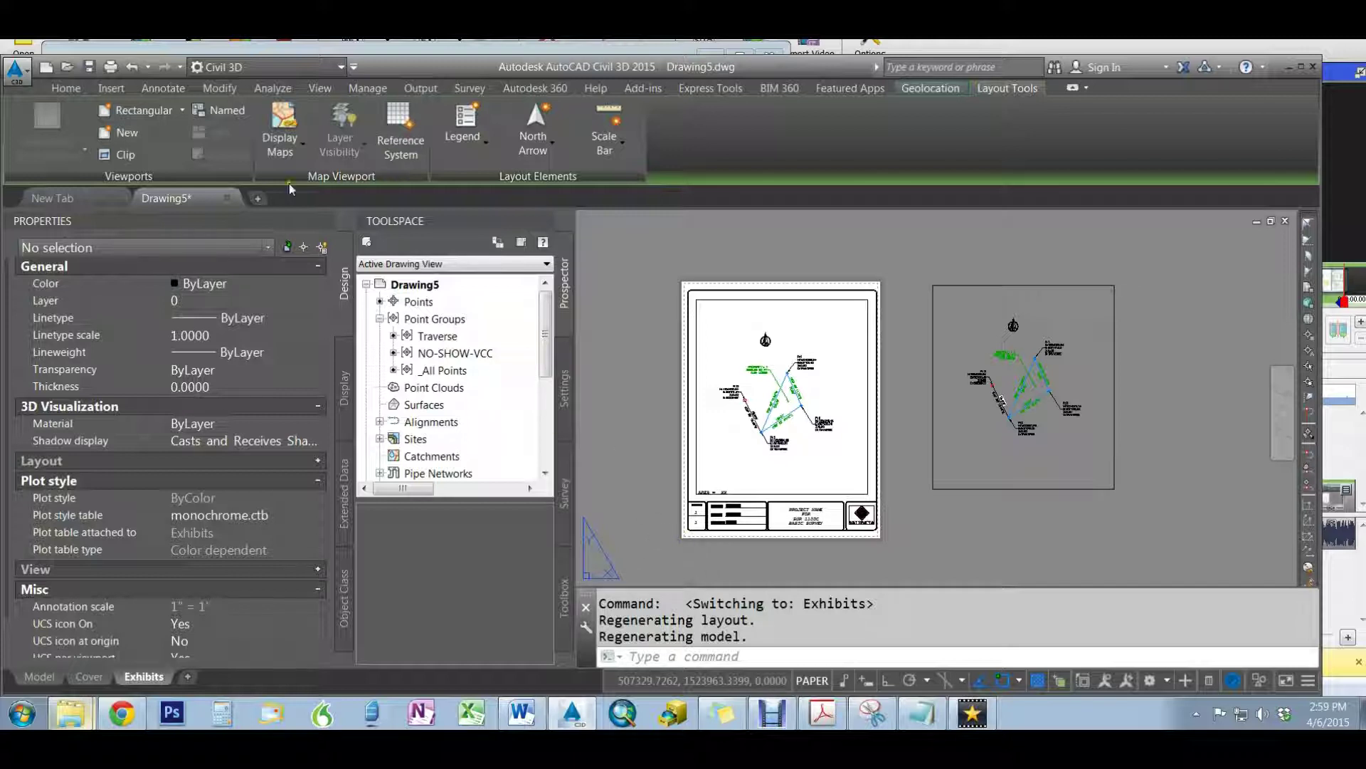
Start plotting the Exhibits layout to Adobe PDF and define the plot window from the sheet border's lower-left corner to its upper-right corner
left_click(75, 89)
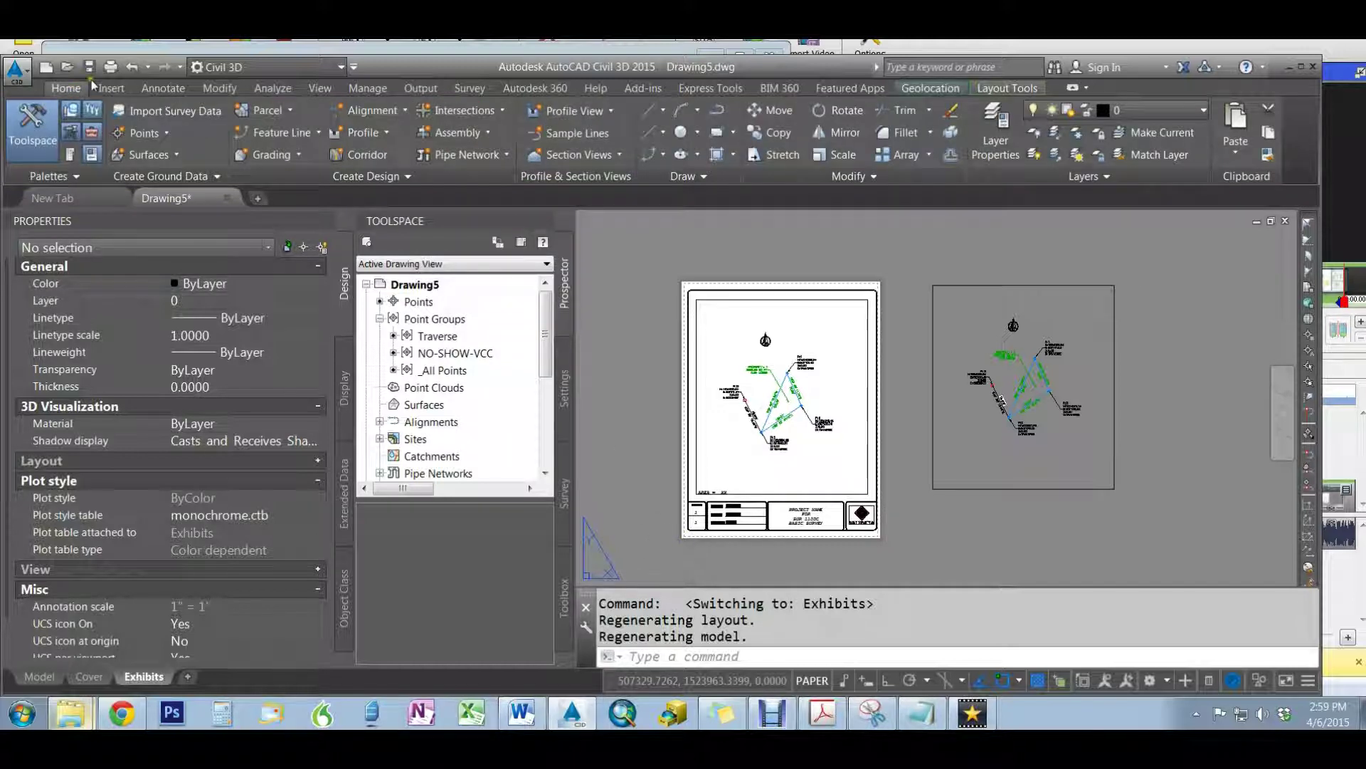
left_click(16, 70)
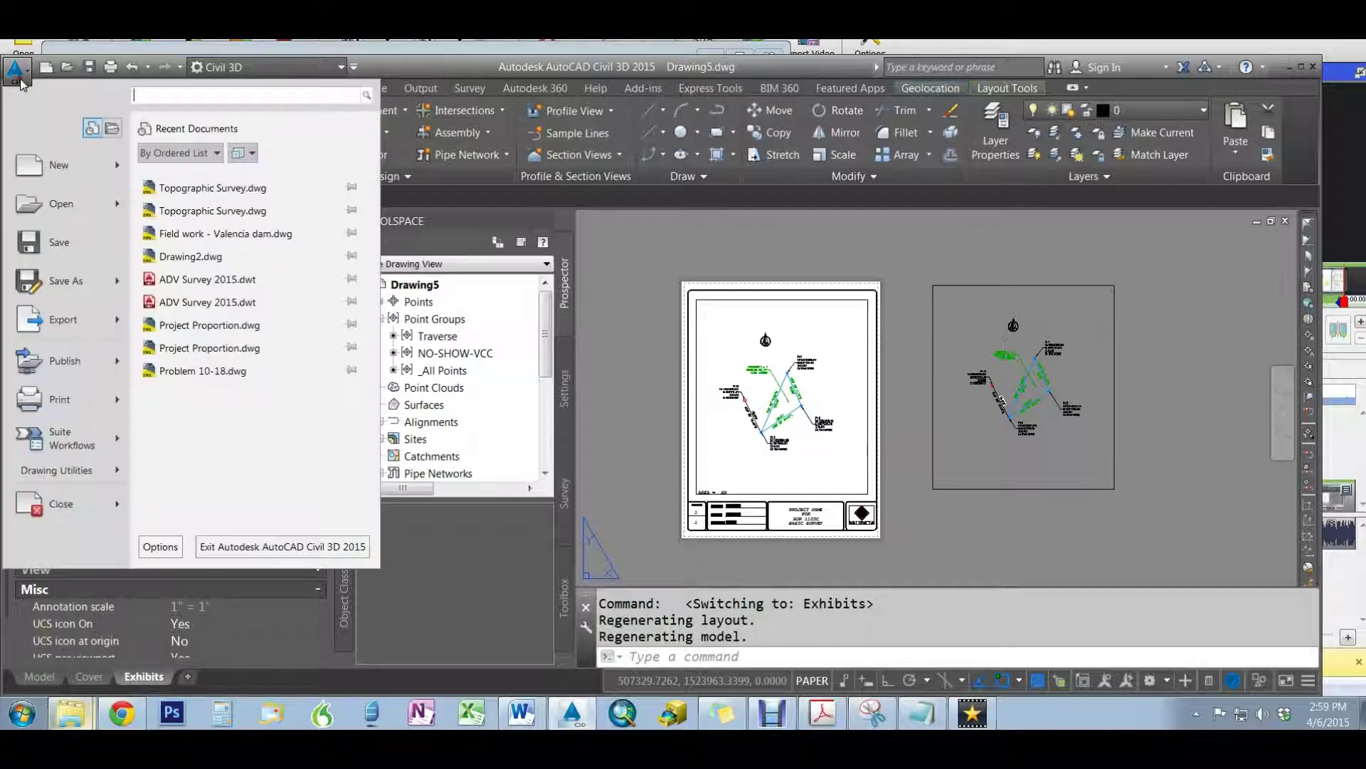
left_click(51, 403)
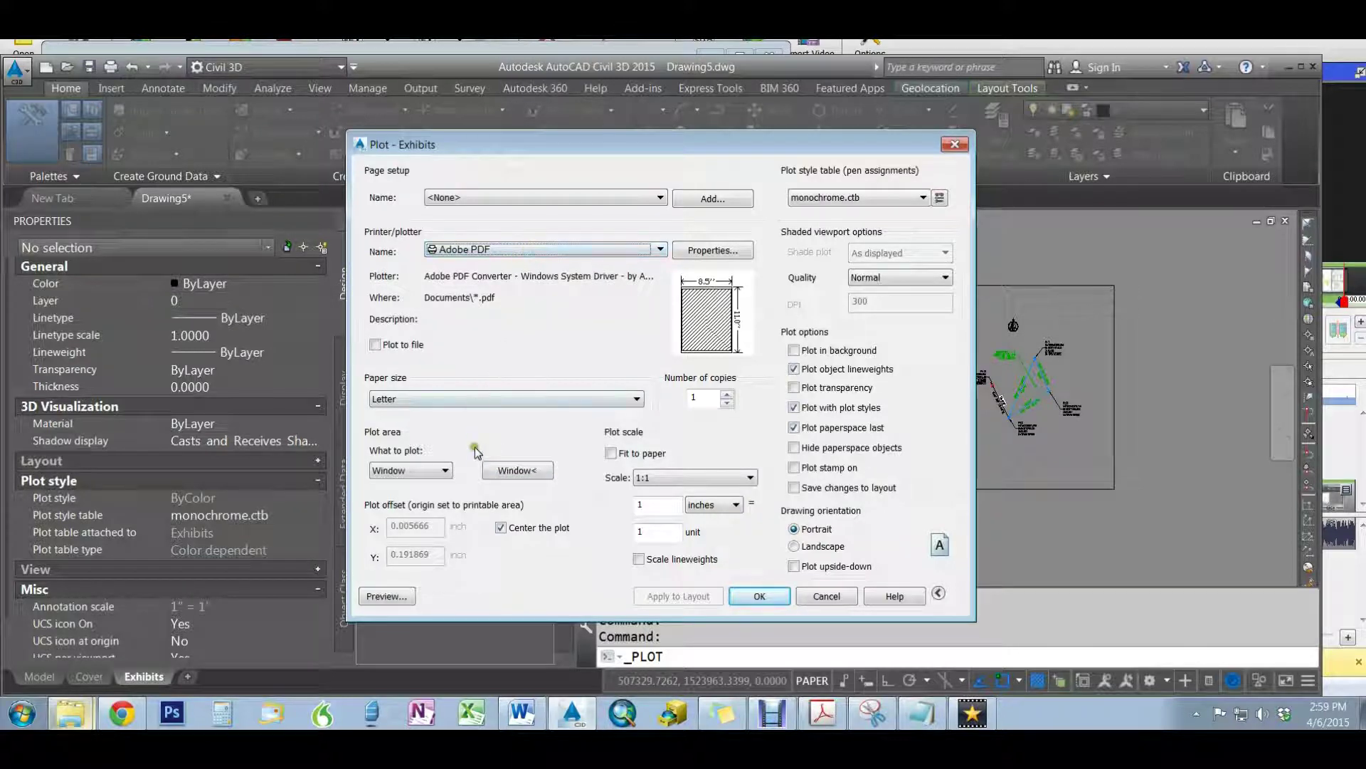
left_click(514, 470)
scroll(663, 522, "up", 5)
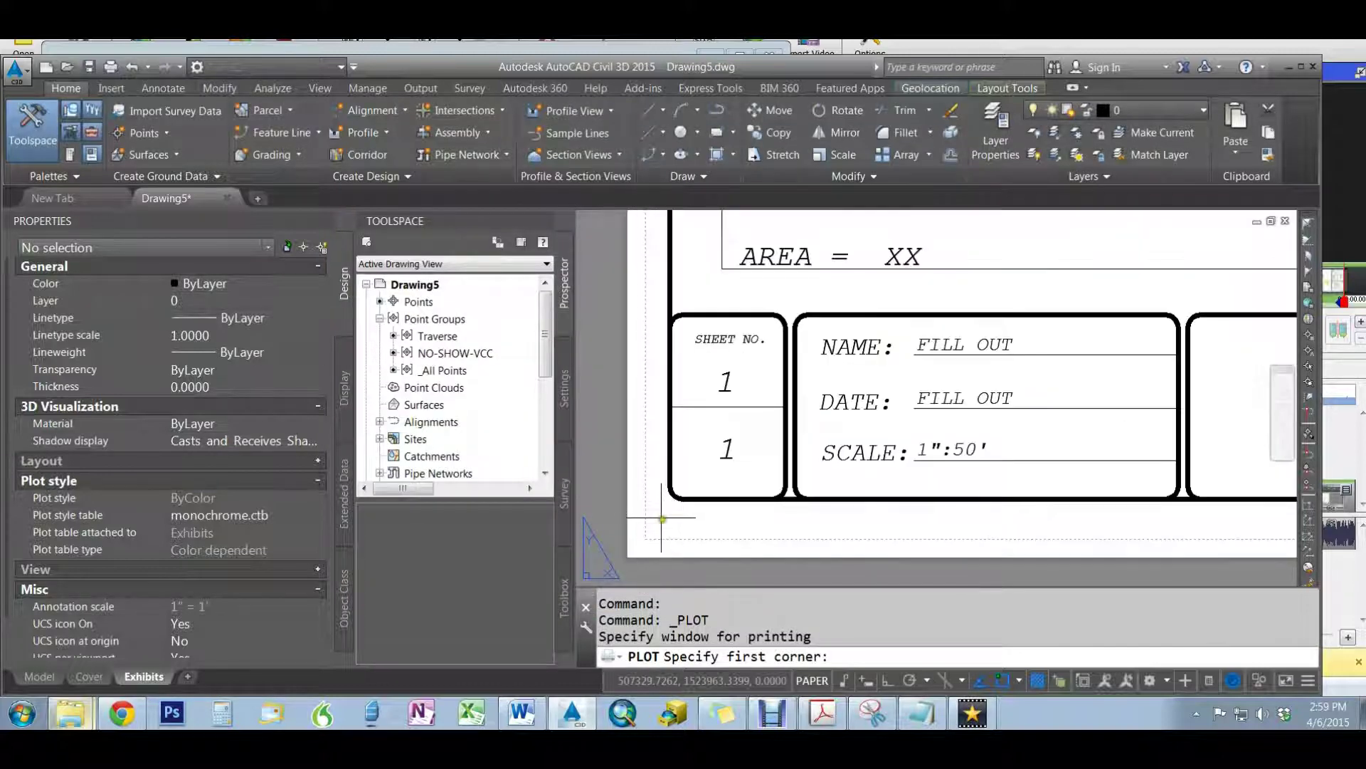
left_click(663, 522)
scroll(663, 522, "down", 5)
scroll(783, 430, "up", 5)
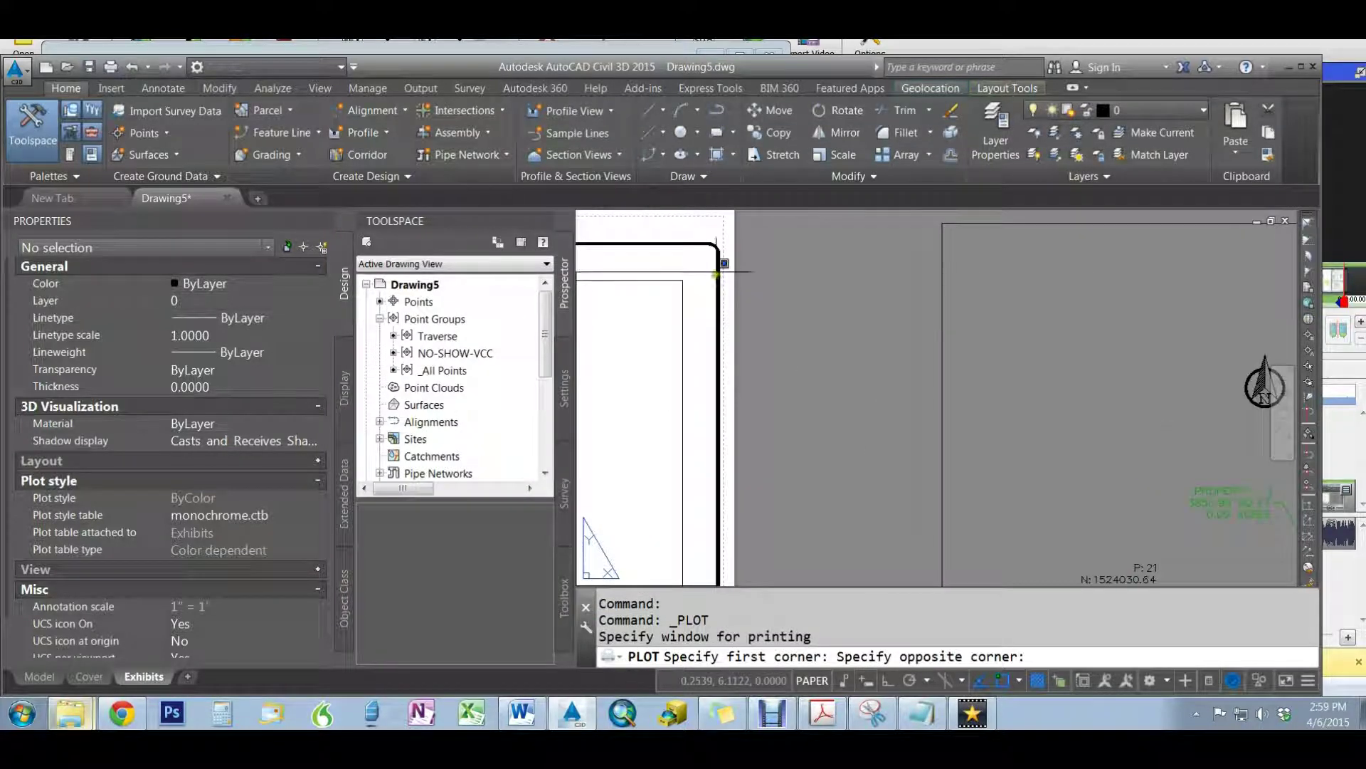
left_click(716, 277)
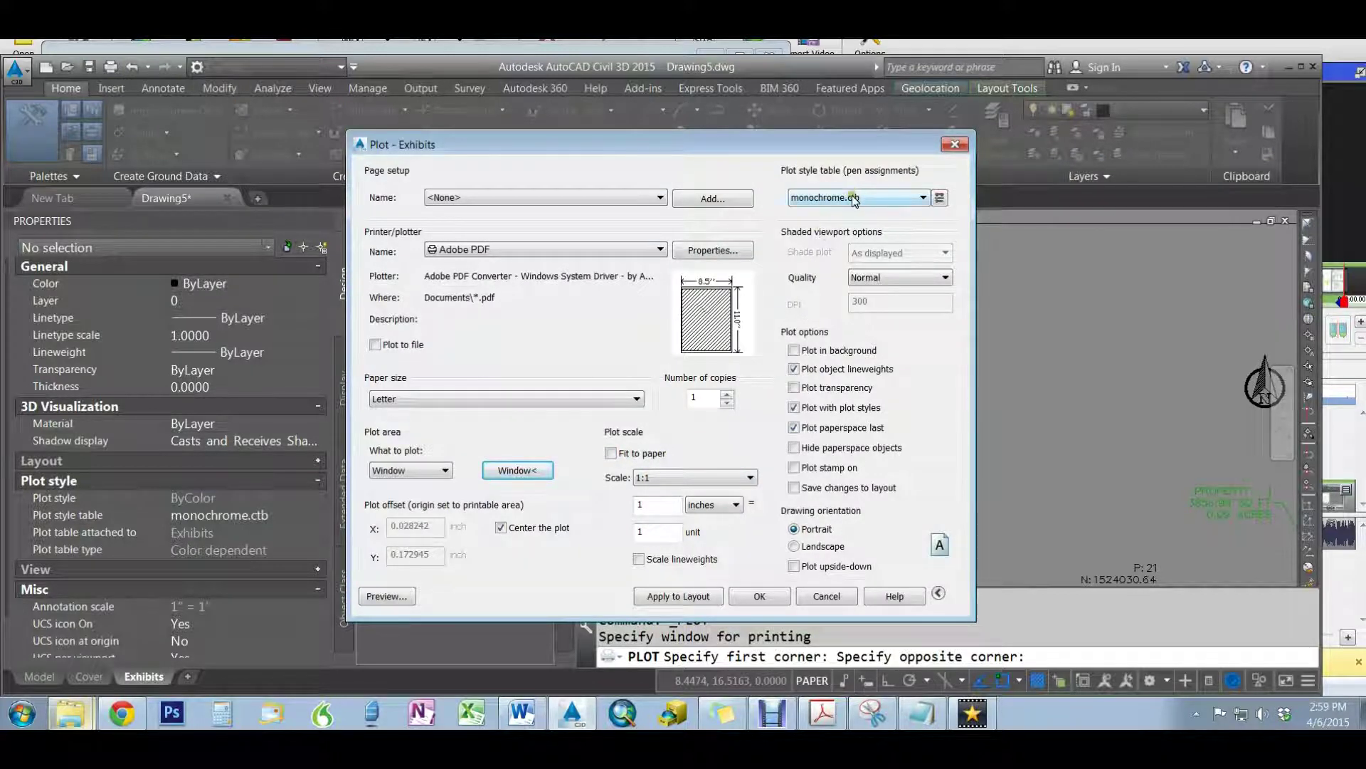
Preview the plot, inspect the sheet up close and as a whole, and exit the preview
left_click(386, 596)
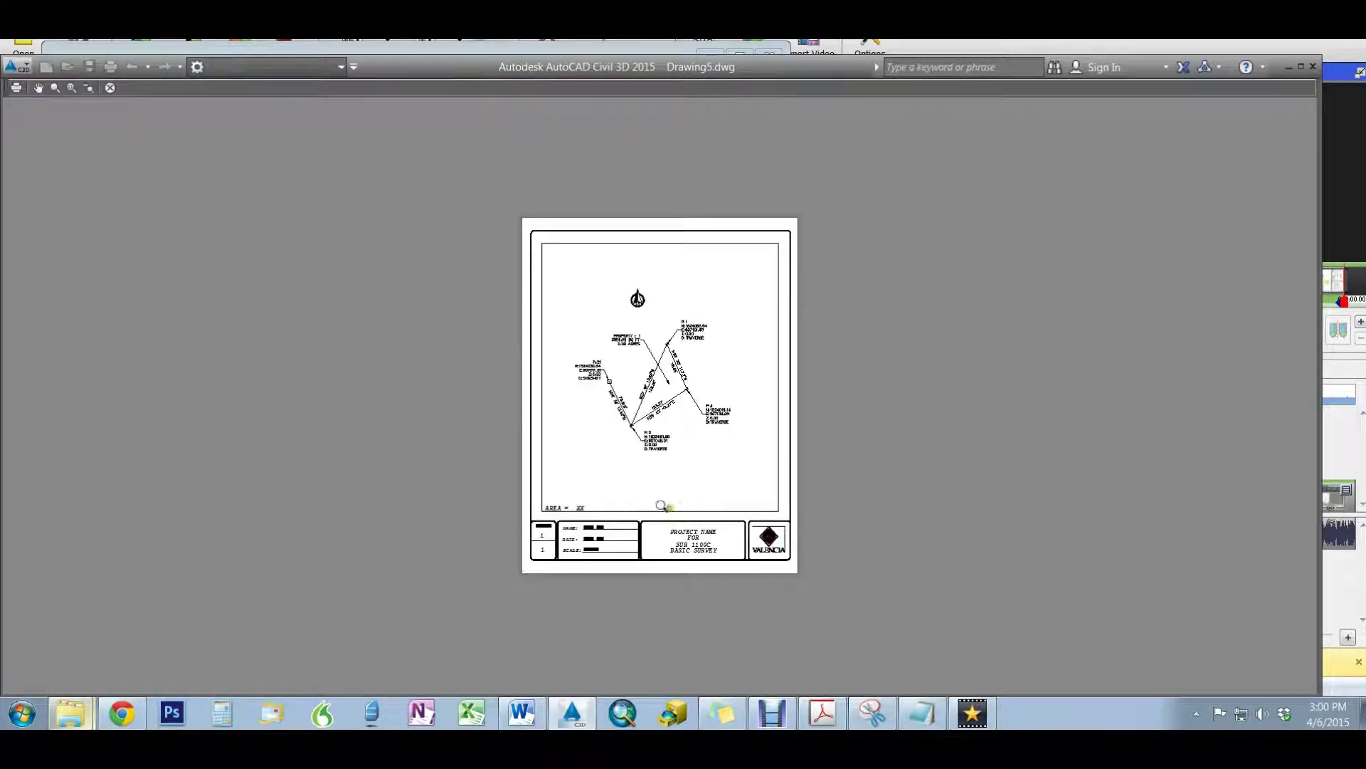
scroll(662, 506, "up", 3)
scroll(546, 522, "down", 3)
right_click(561, 436)
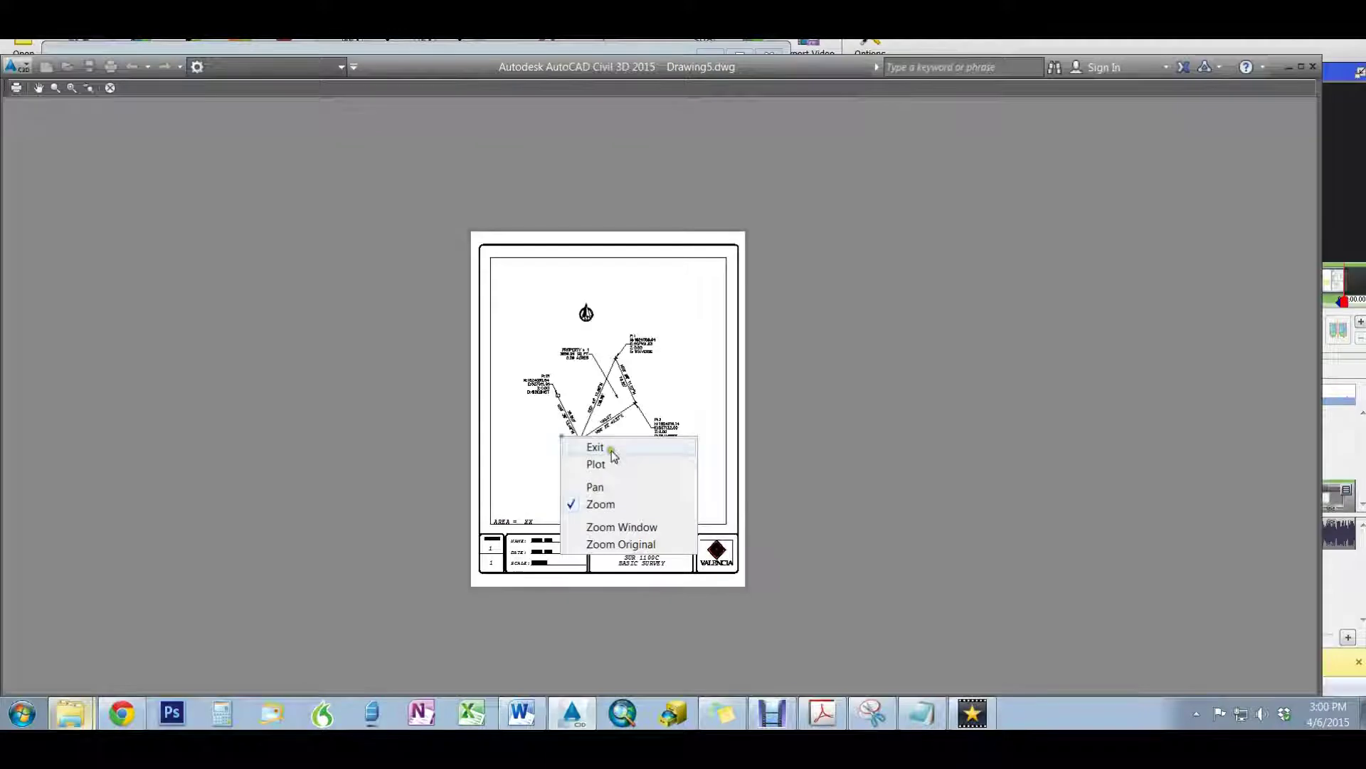
left_click(613, 448)
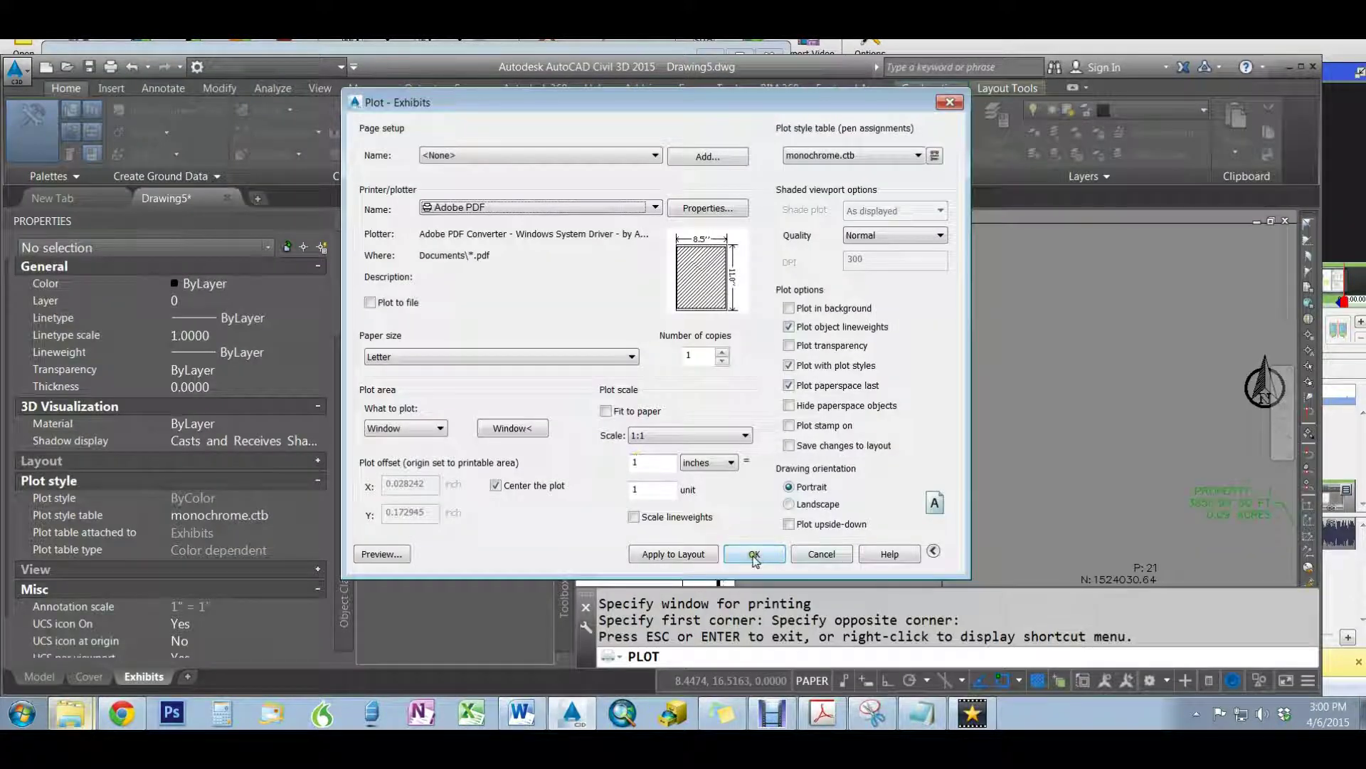
Plot the sheet and save the PDF in the Basic Survey folder under the name Traverse Plo
left_click(755, 556)
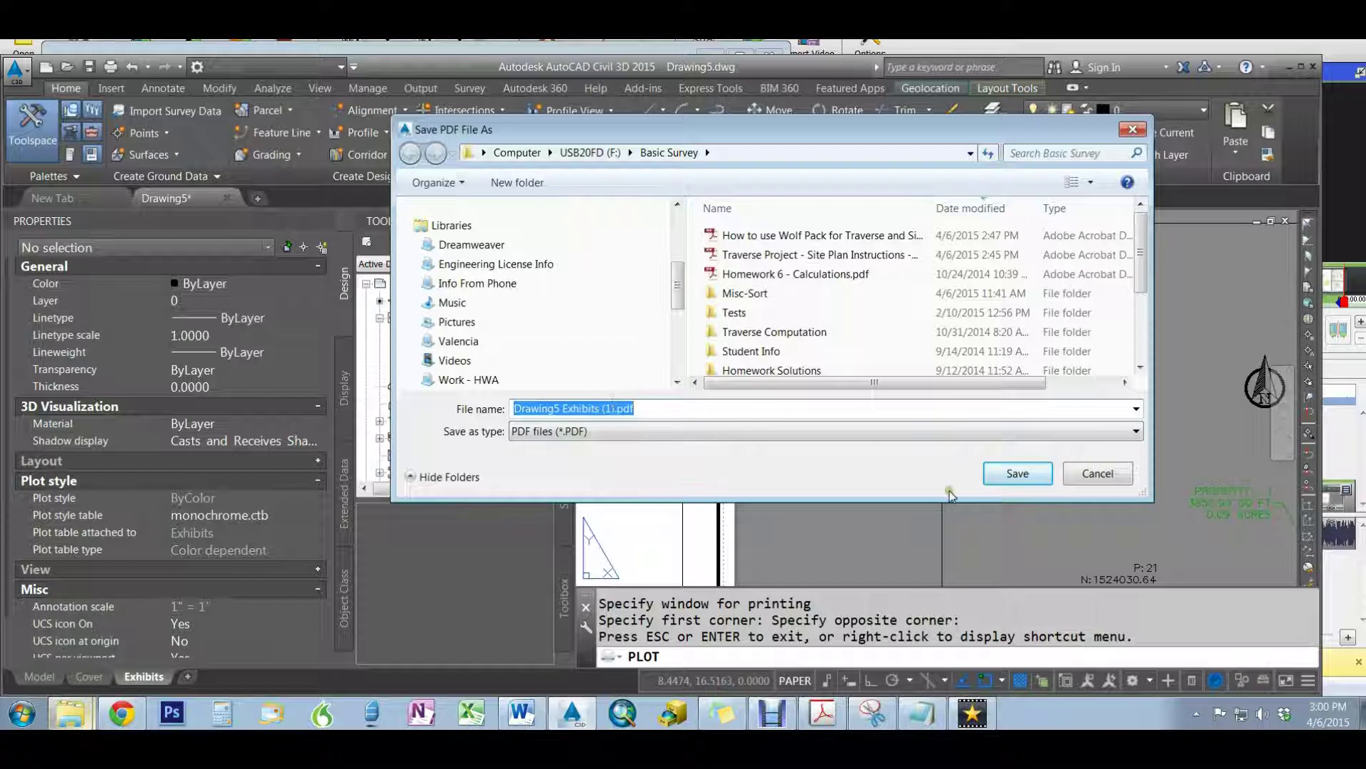
type("T")
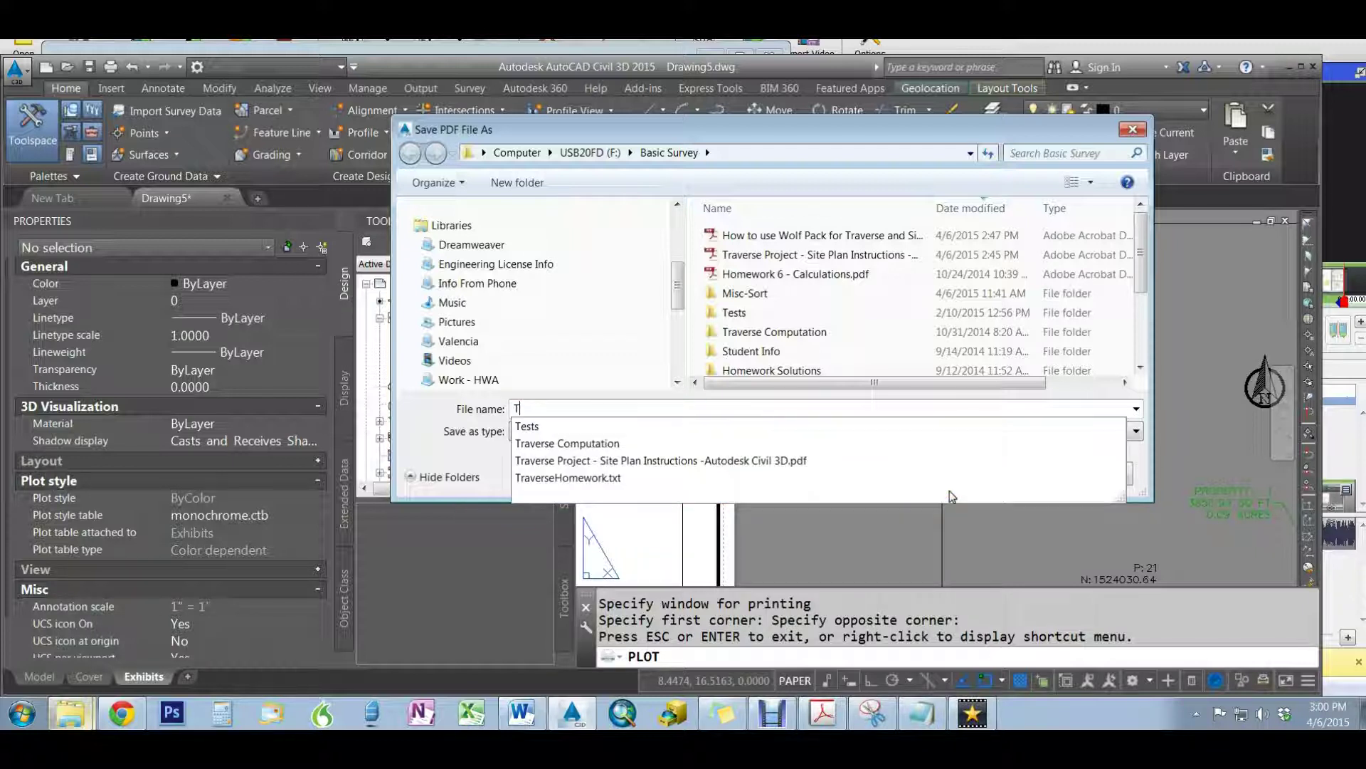
type("raverse Plo")
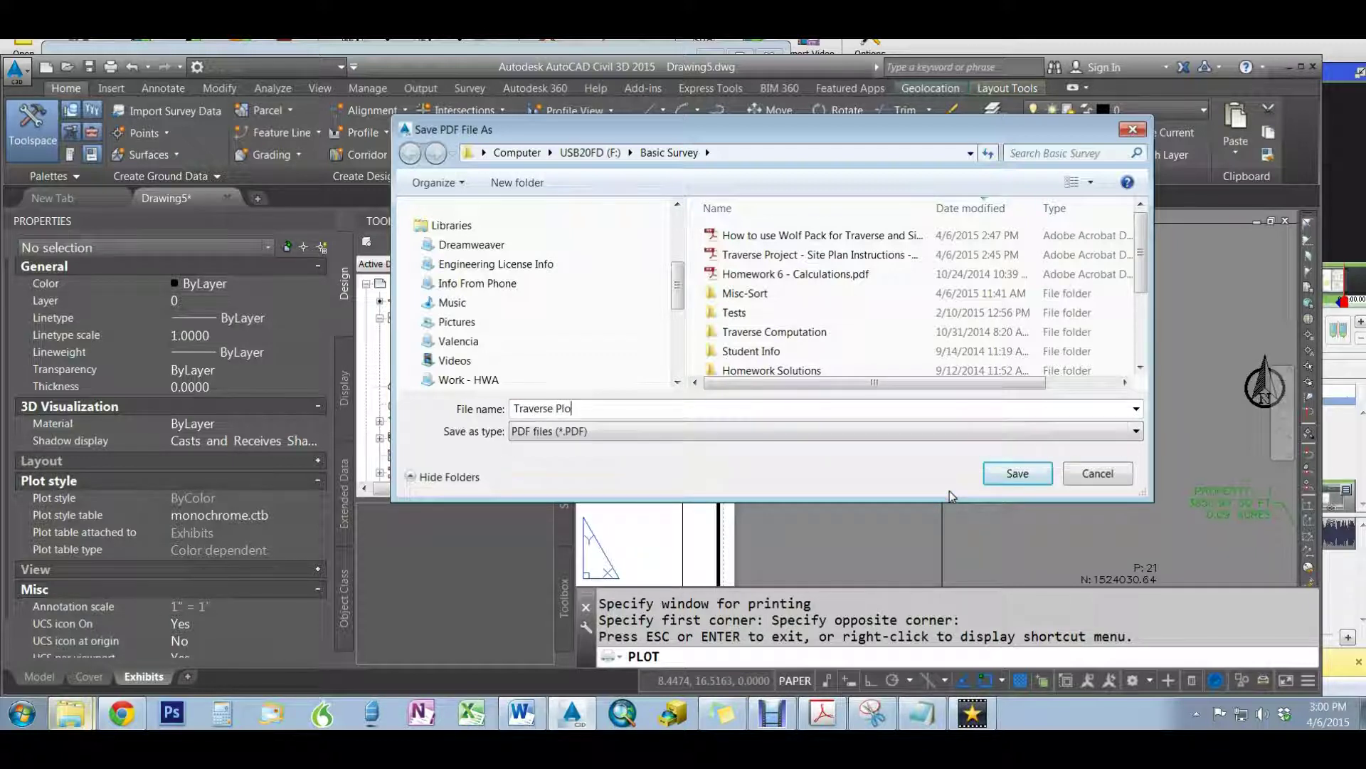
left_click(1019, 474)
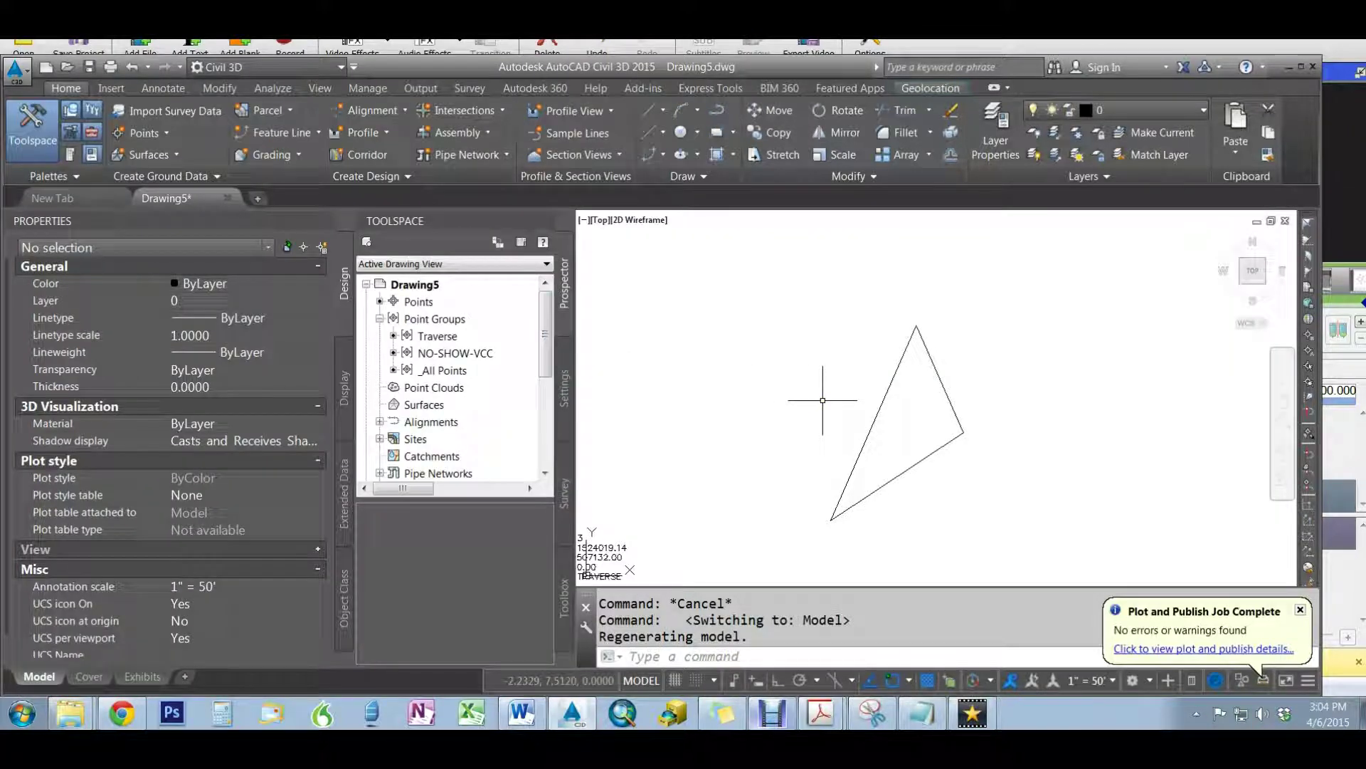
Create a Property parcel in Site 1 from the separate unlabelled triangle, with automatic segment labels on and Erase existing entities off
scroll(899, 391, "down", 6)
scroll(792, 409, "up", 4)
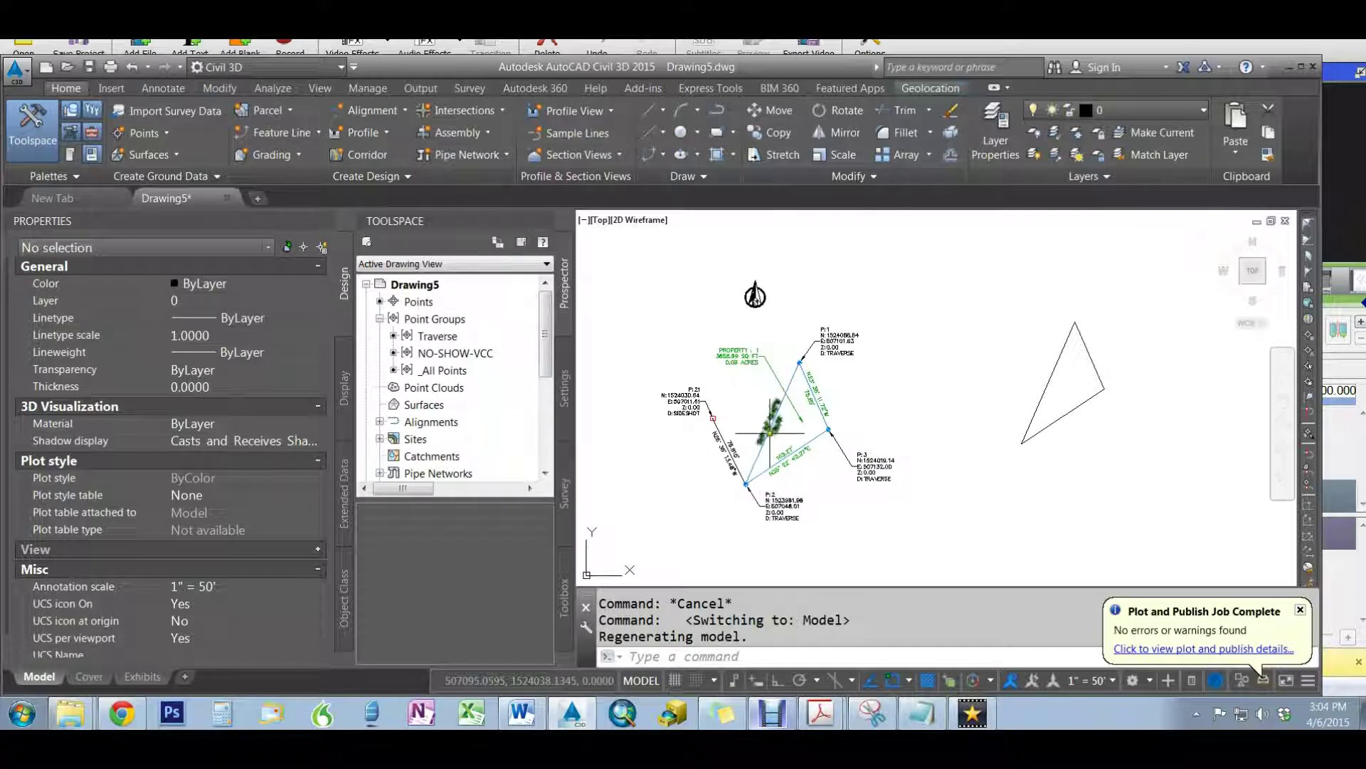
left_click(284, 111)
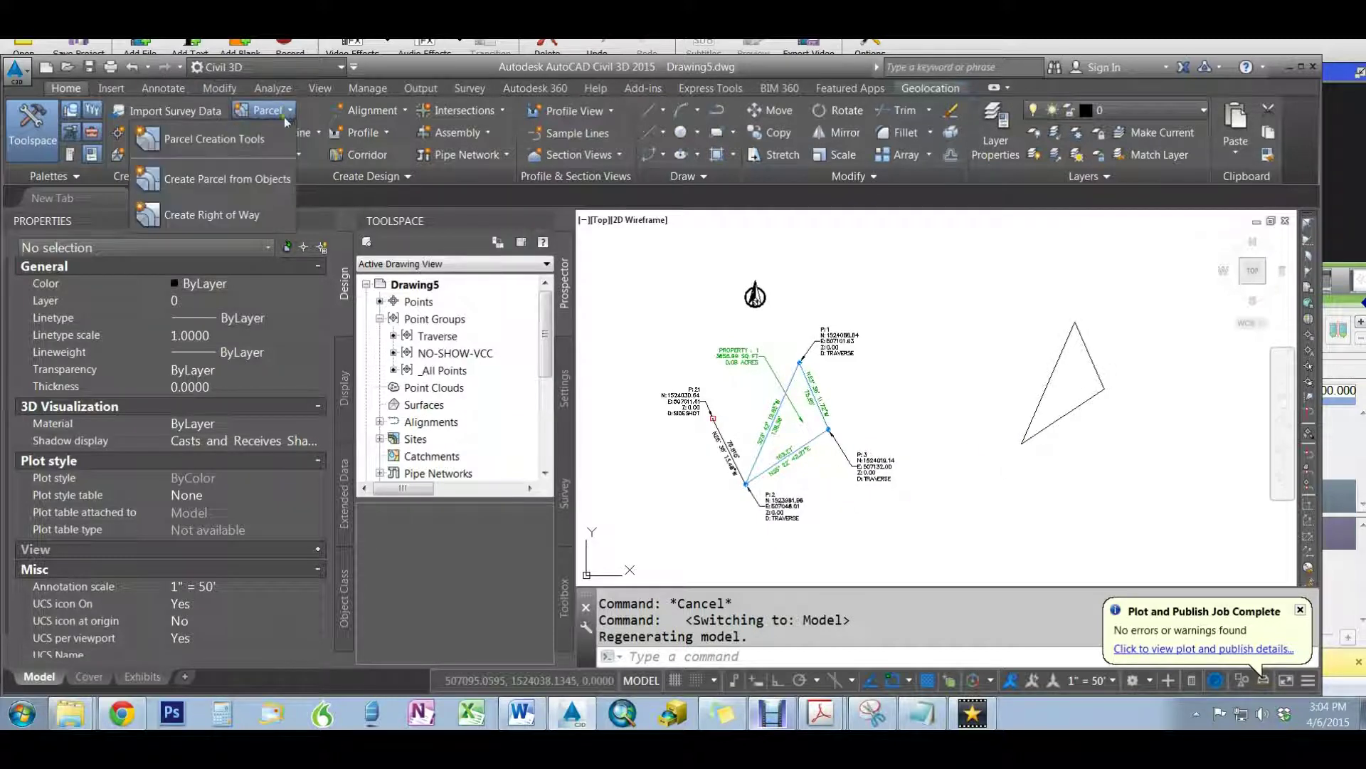
left_click(228, 182)
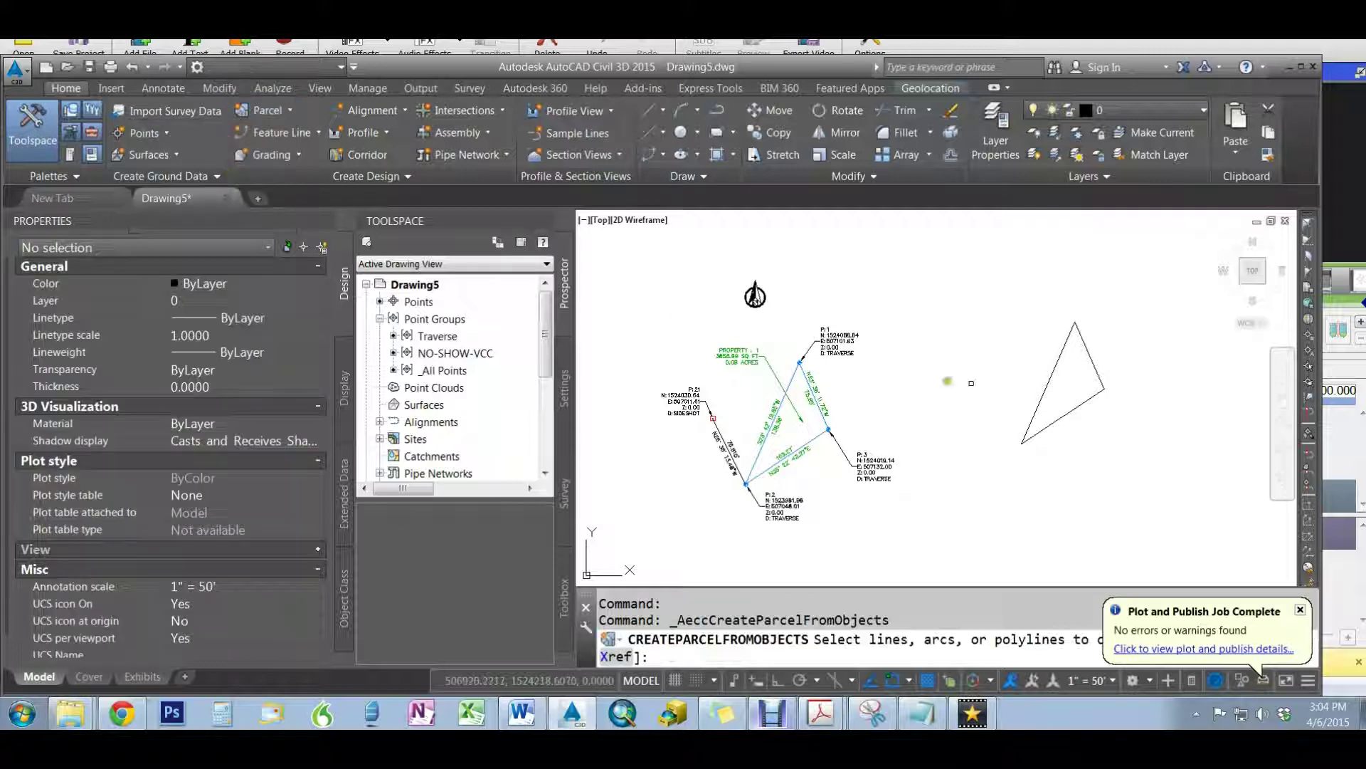
left_click(1051, 382)
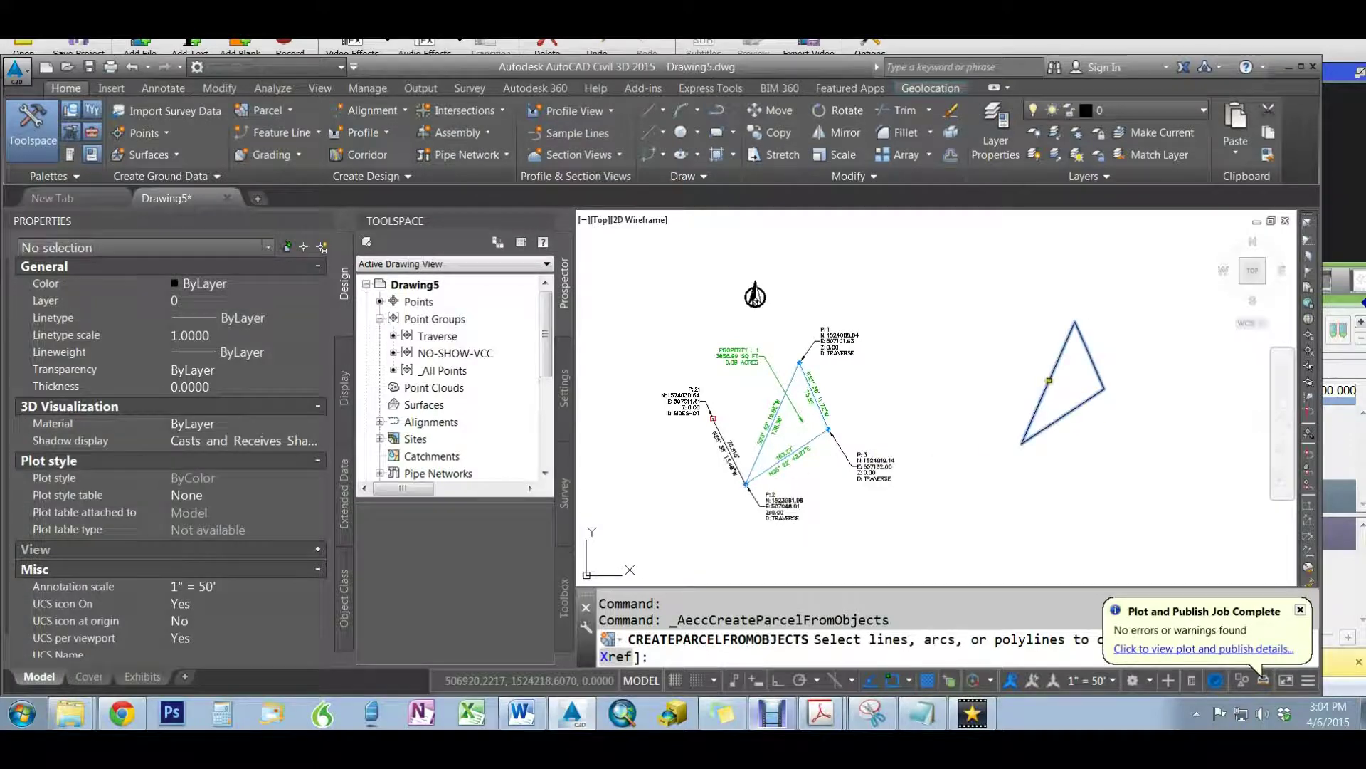
left_click(1050, 385)
key("Return")
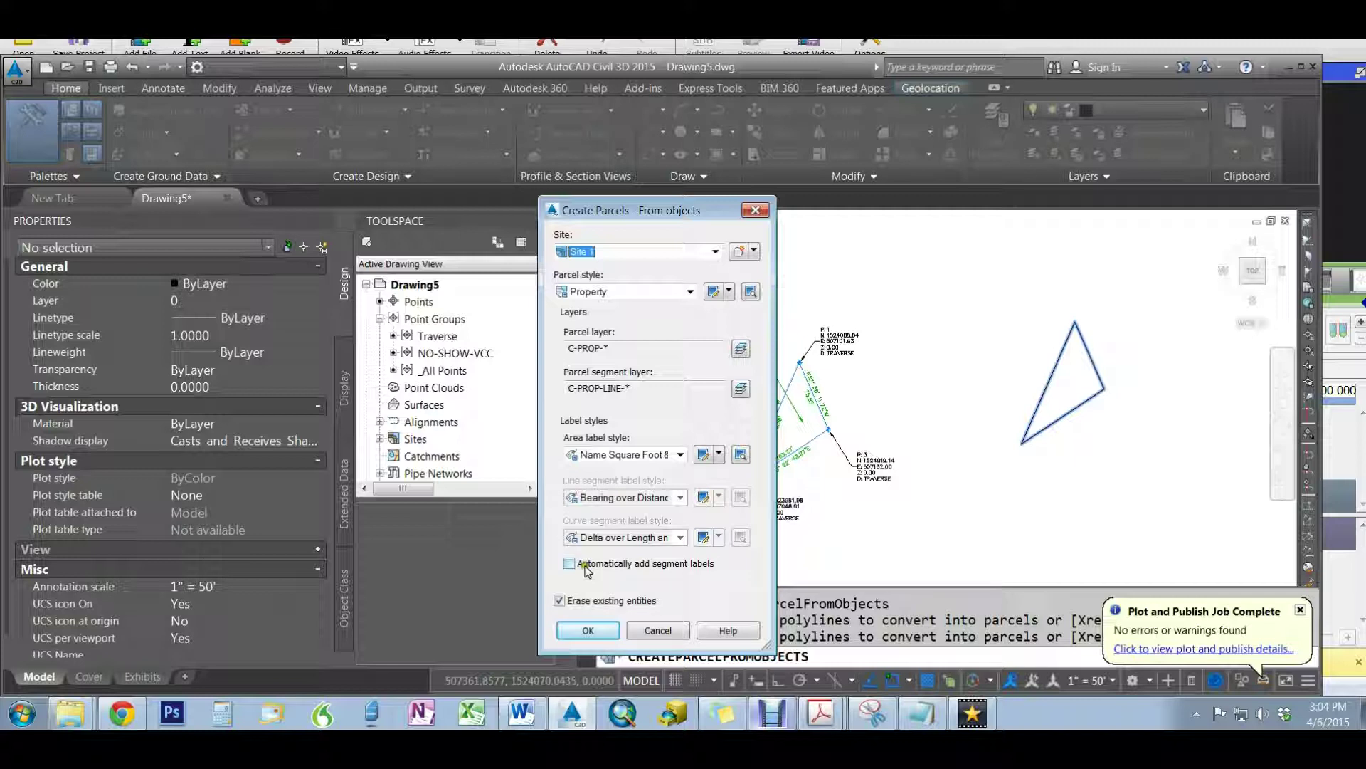
left_click(585, 566)
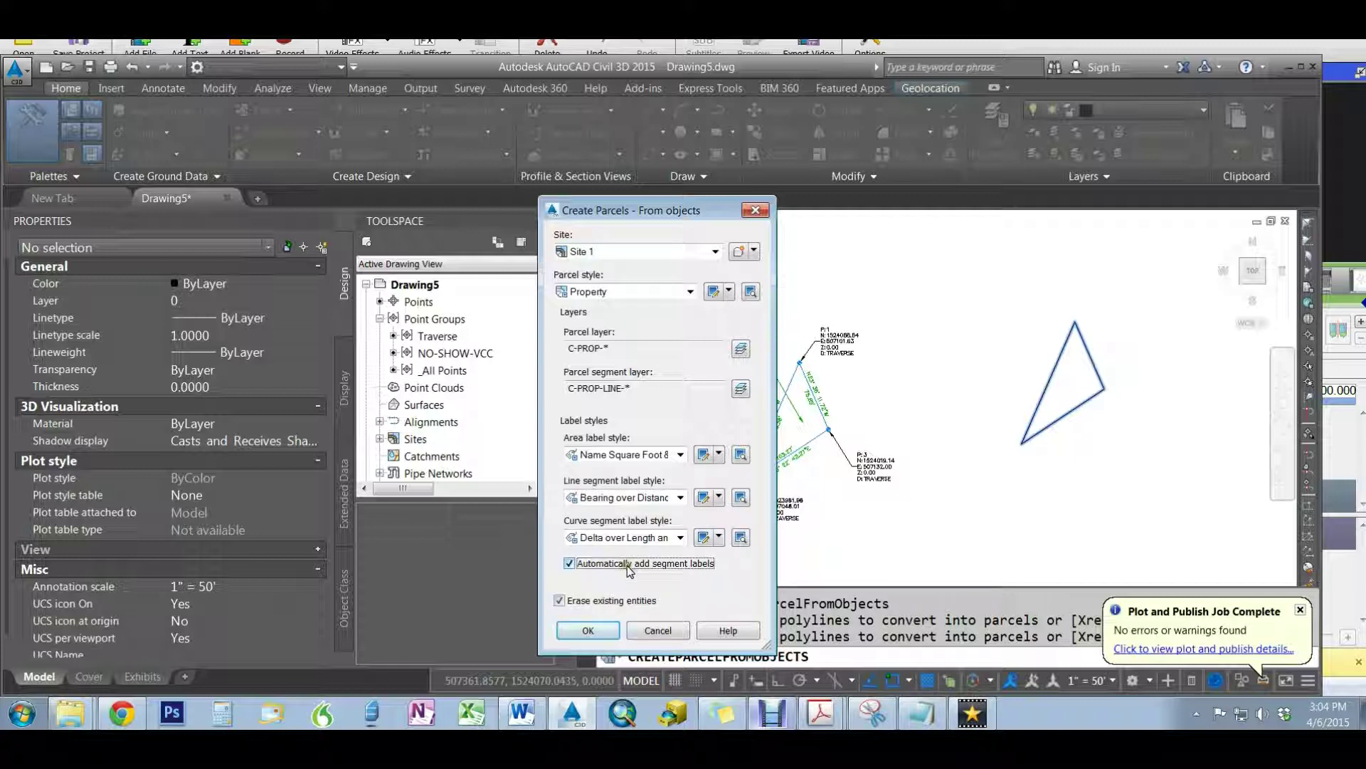
left_click(583, 601)
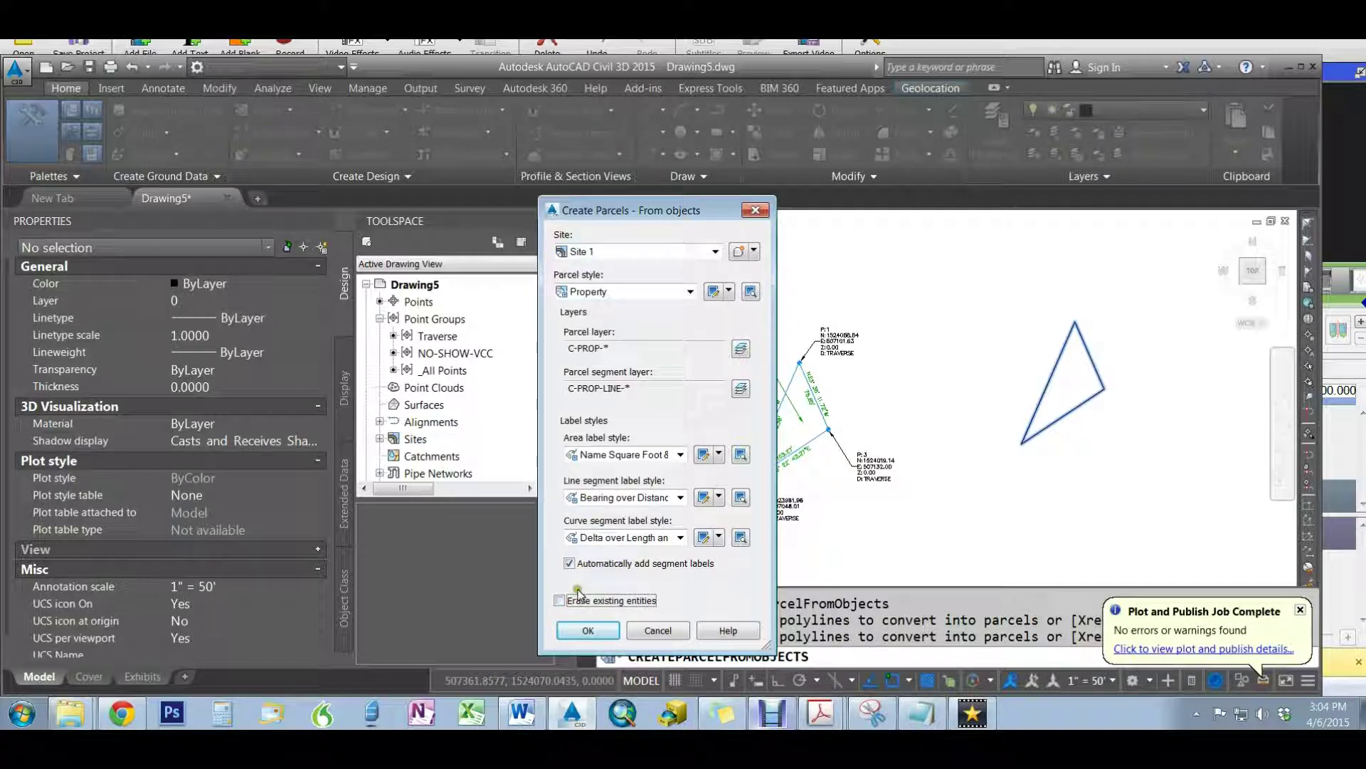
left_click(655, 456)
left_click(658, 463)
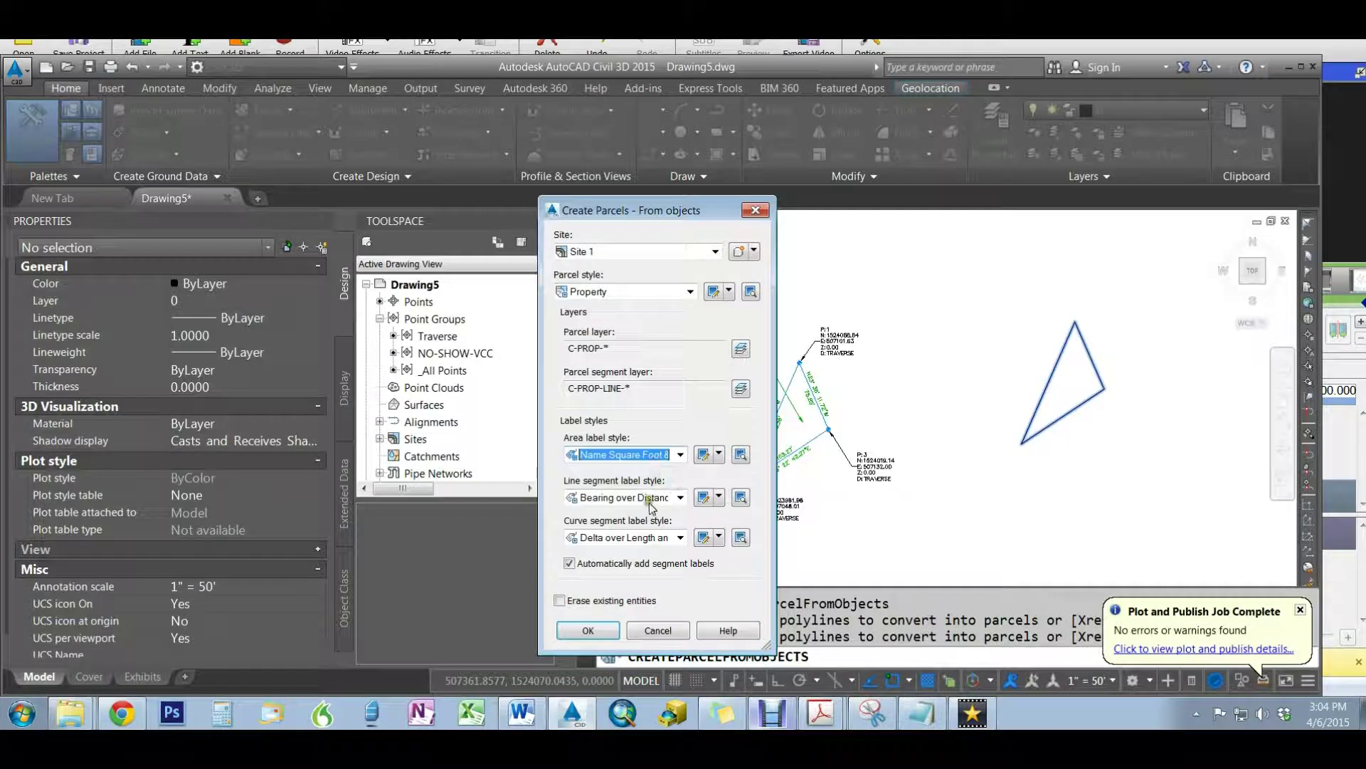
left_click(587, 631)
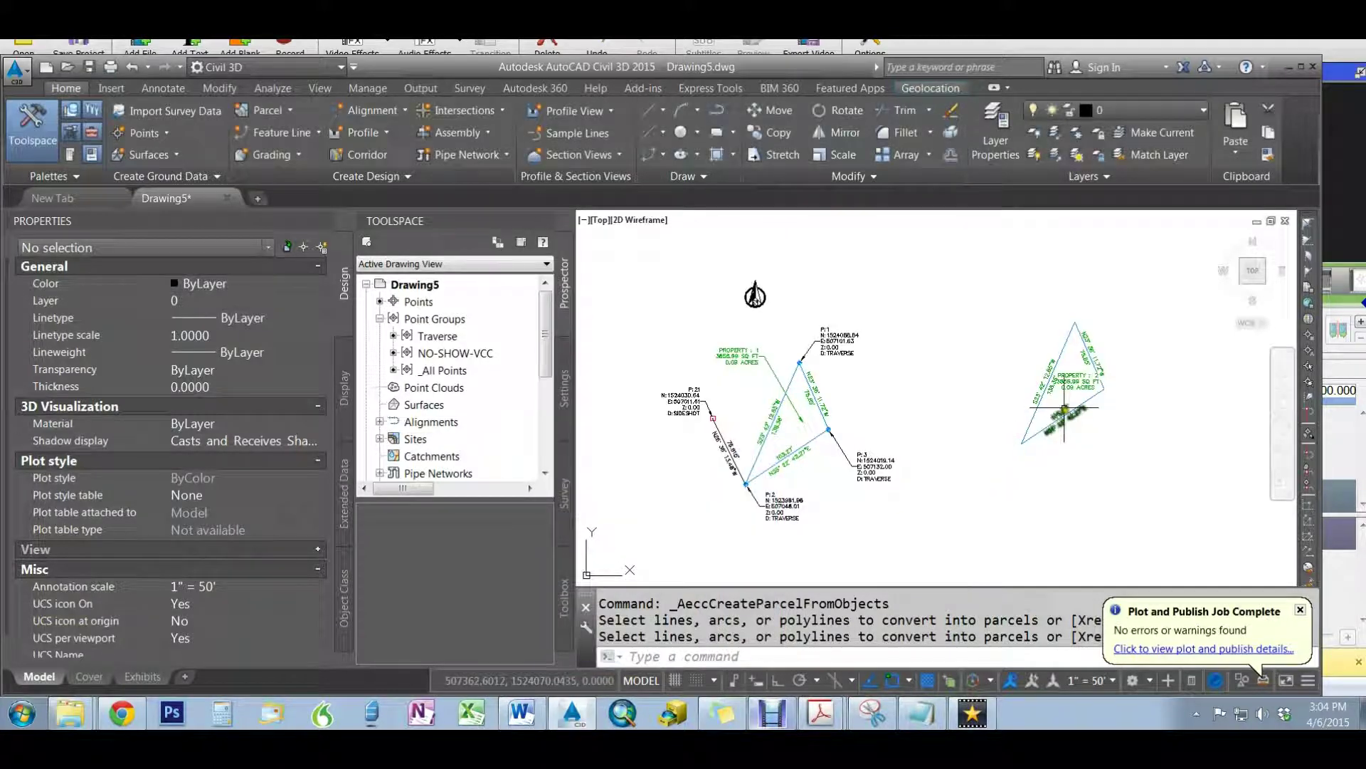
Move the new parcel's area label out of the triangle to the open space below and right of it
scroll(1096, 417, "up", 6)
scroll(881, 437, "down", 4)
left_click(929, 377)
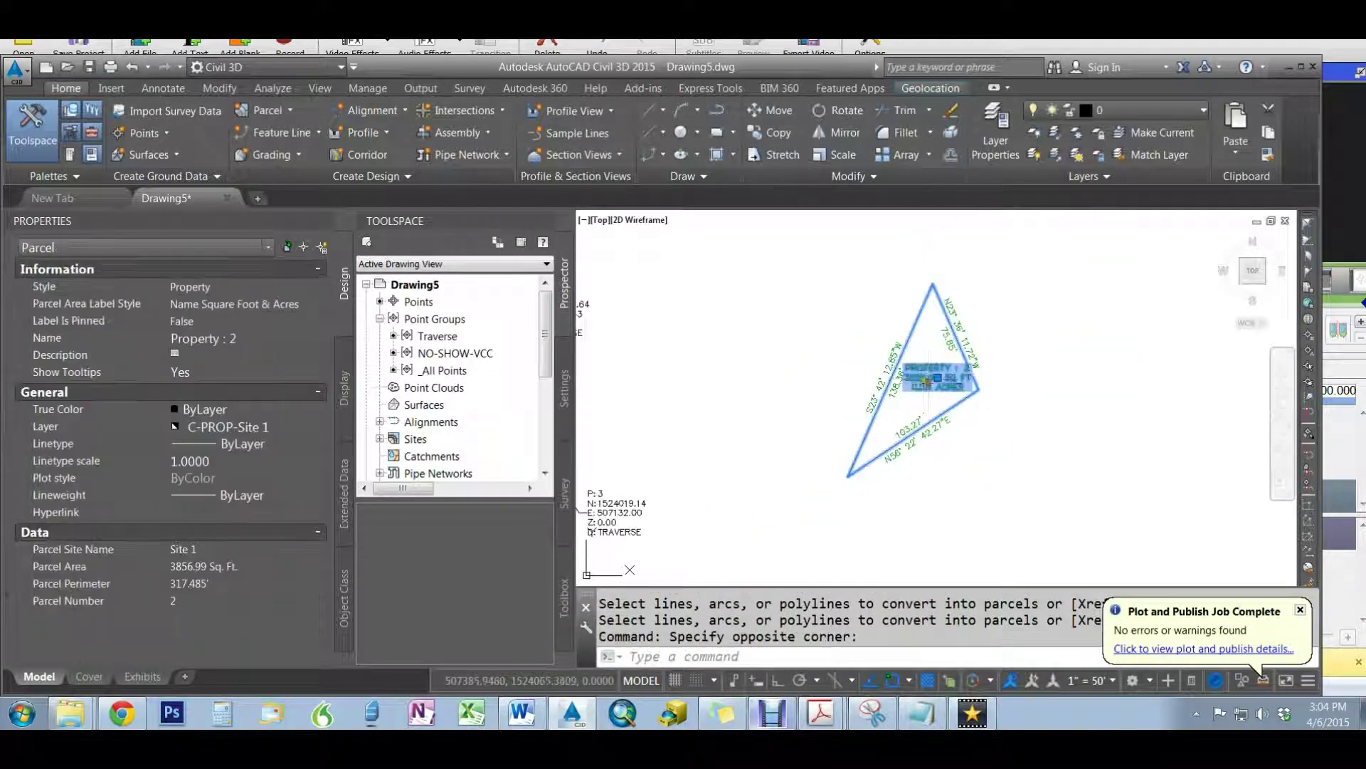
left_click(939, 377)
left_click(1101, 481)
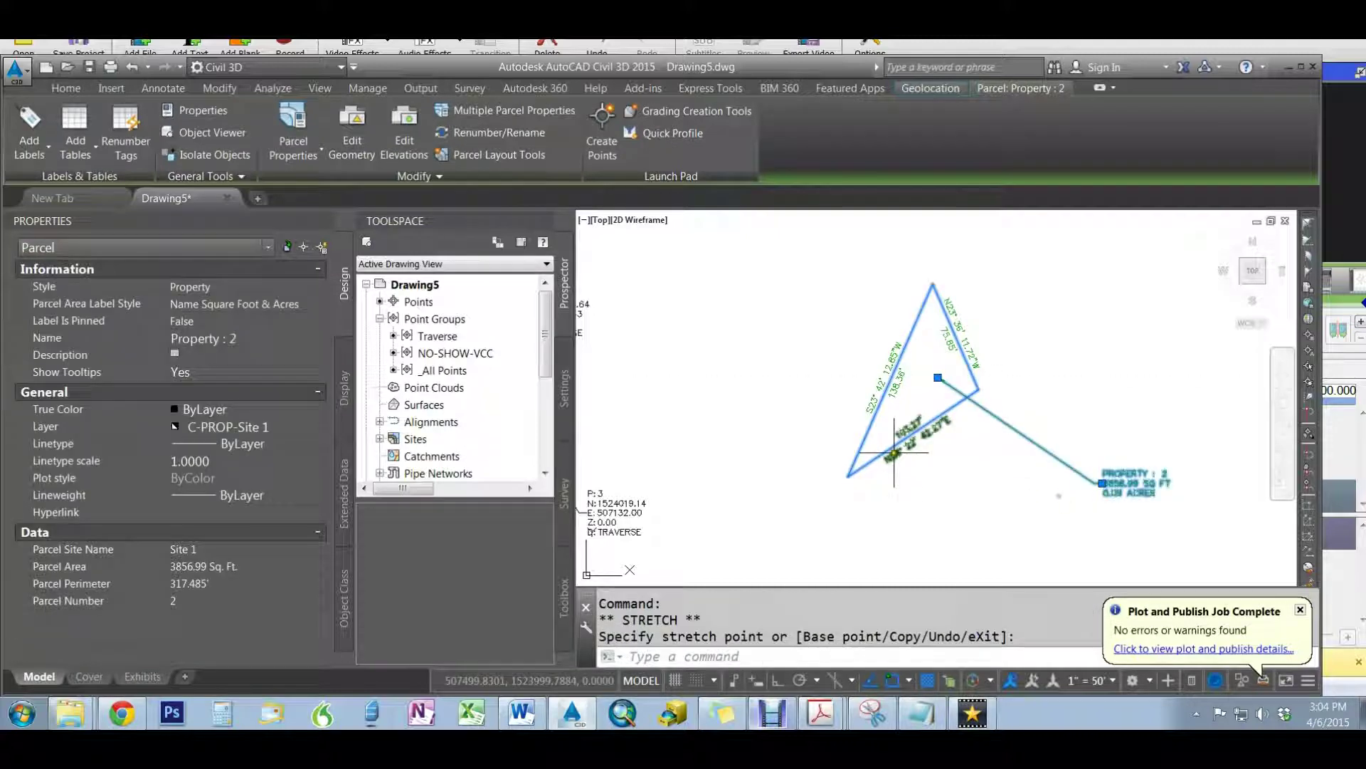
scroll(905, 460, "down", 5)
key("Escape")
Compare the bearing, distance and area labels of the original traverse parcel with those of the new triangle parcel
scroll(860, 456, "up", 6)
scroll(953, 480, "down", 4)
scroll(806, 488, "up", 2)
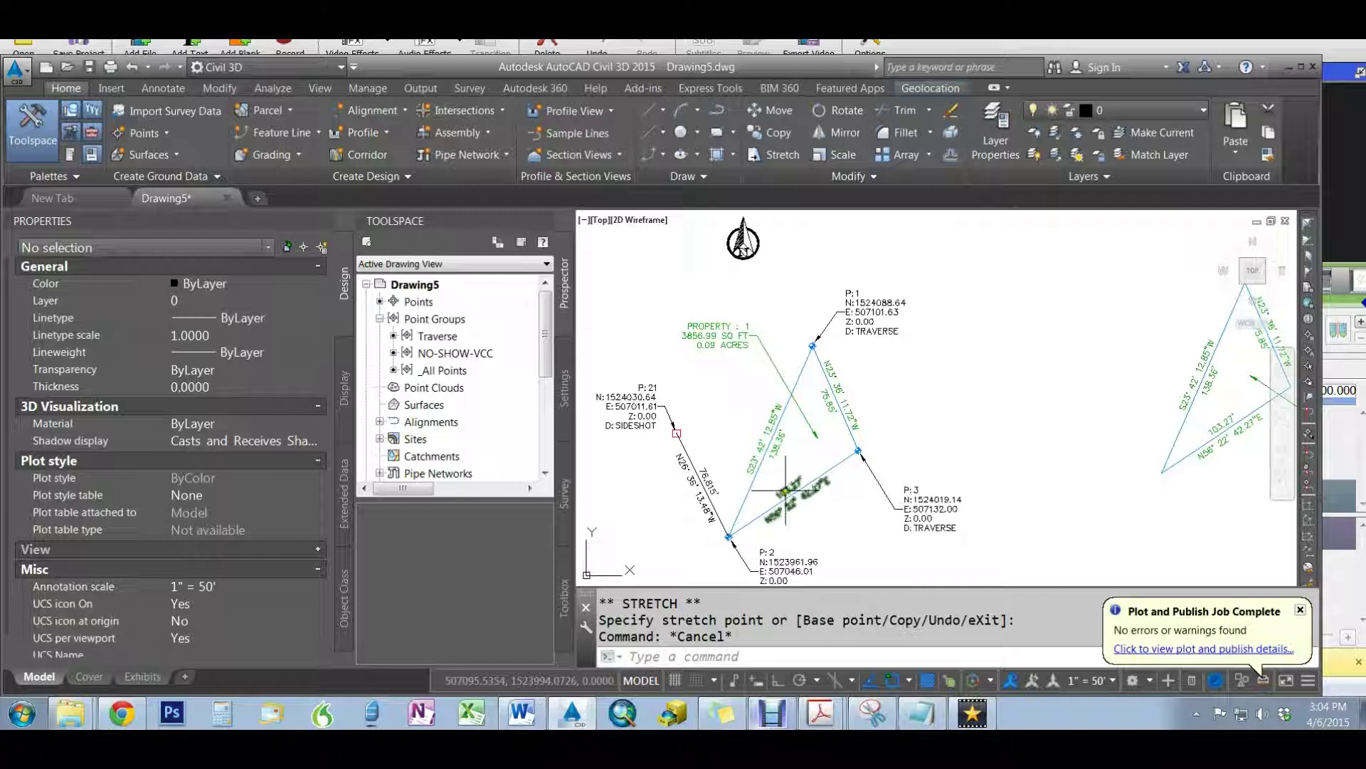
scroll(819, 484, "down", 4)
scroll(895, 456, "up", 2)
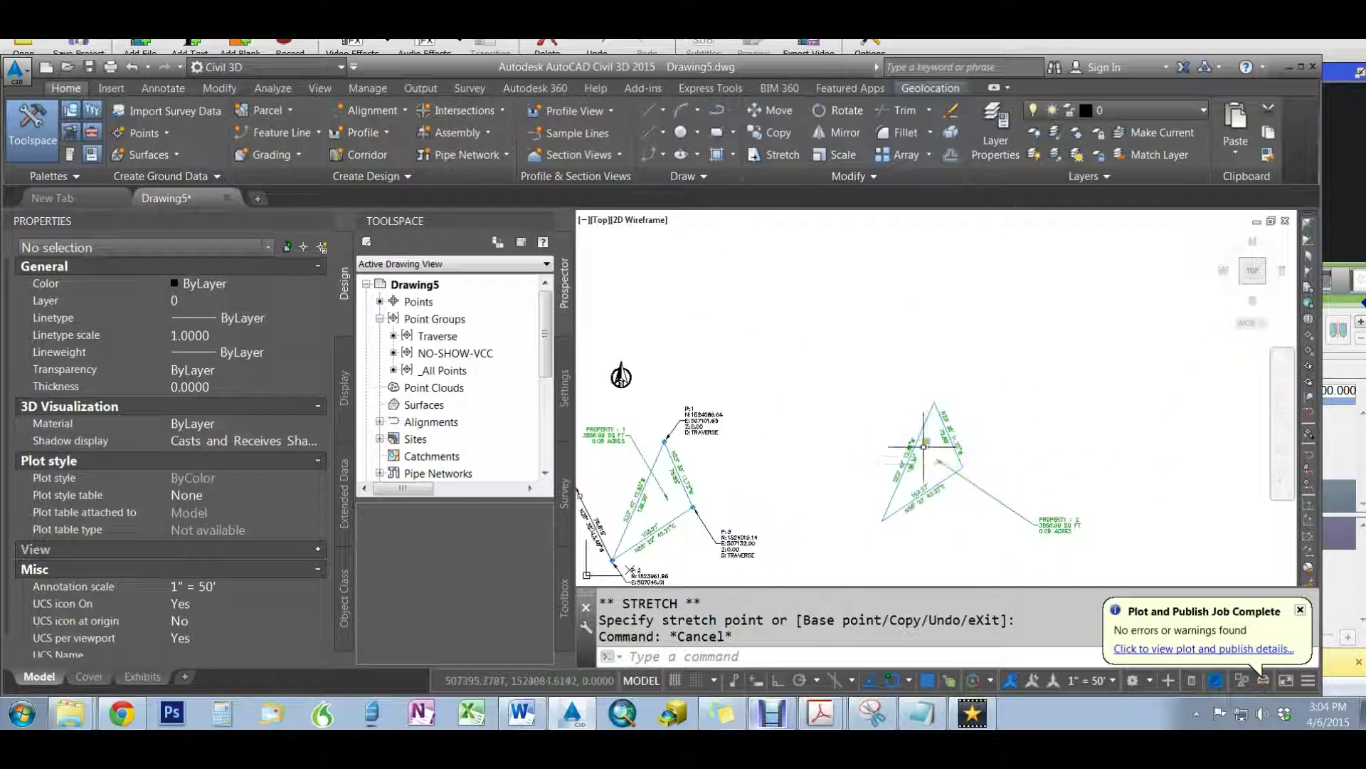
scroll(938, 494, "down", 2)
scroll(975, 482, "up", 4)
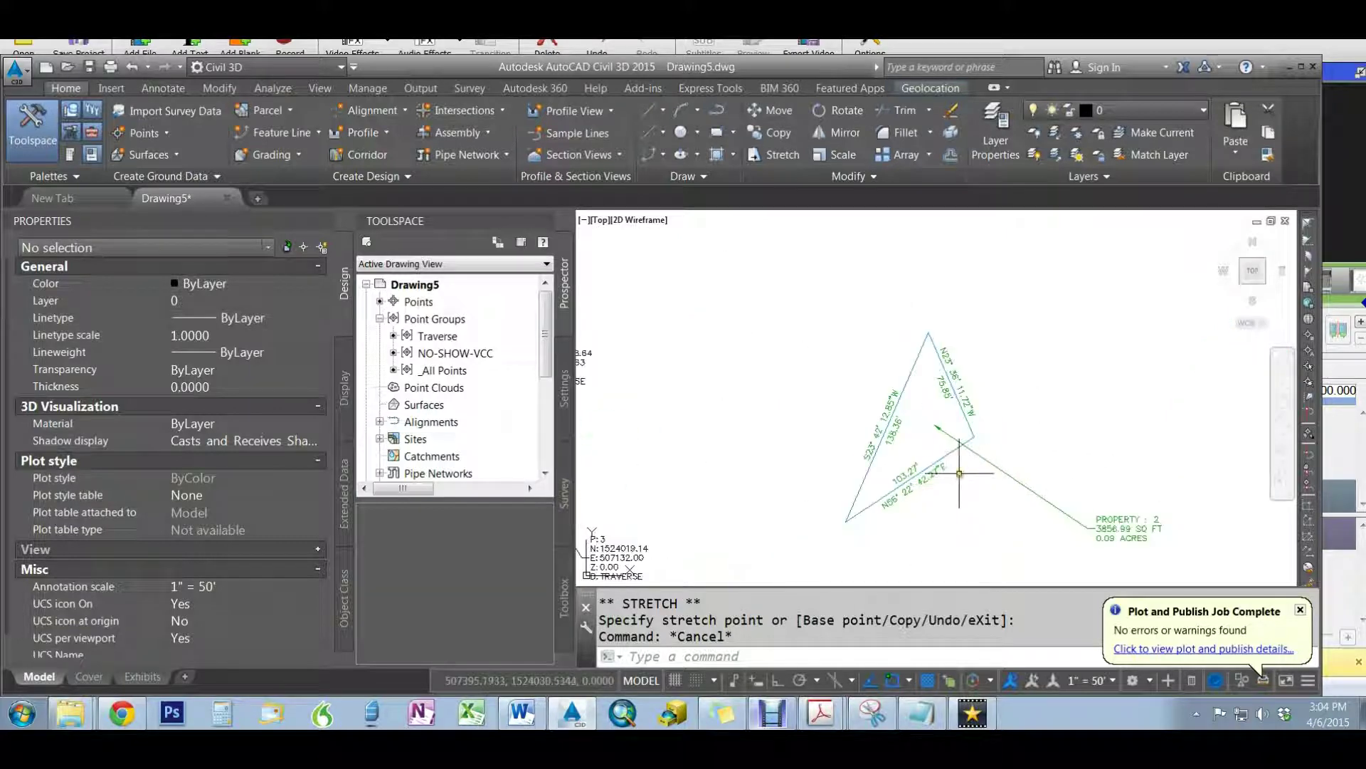
scroll(1025, 450, "down", 2)
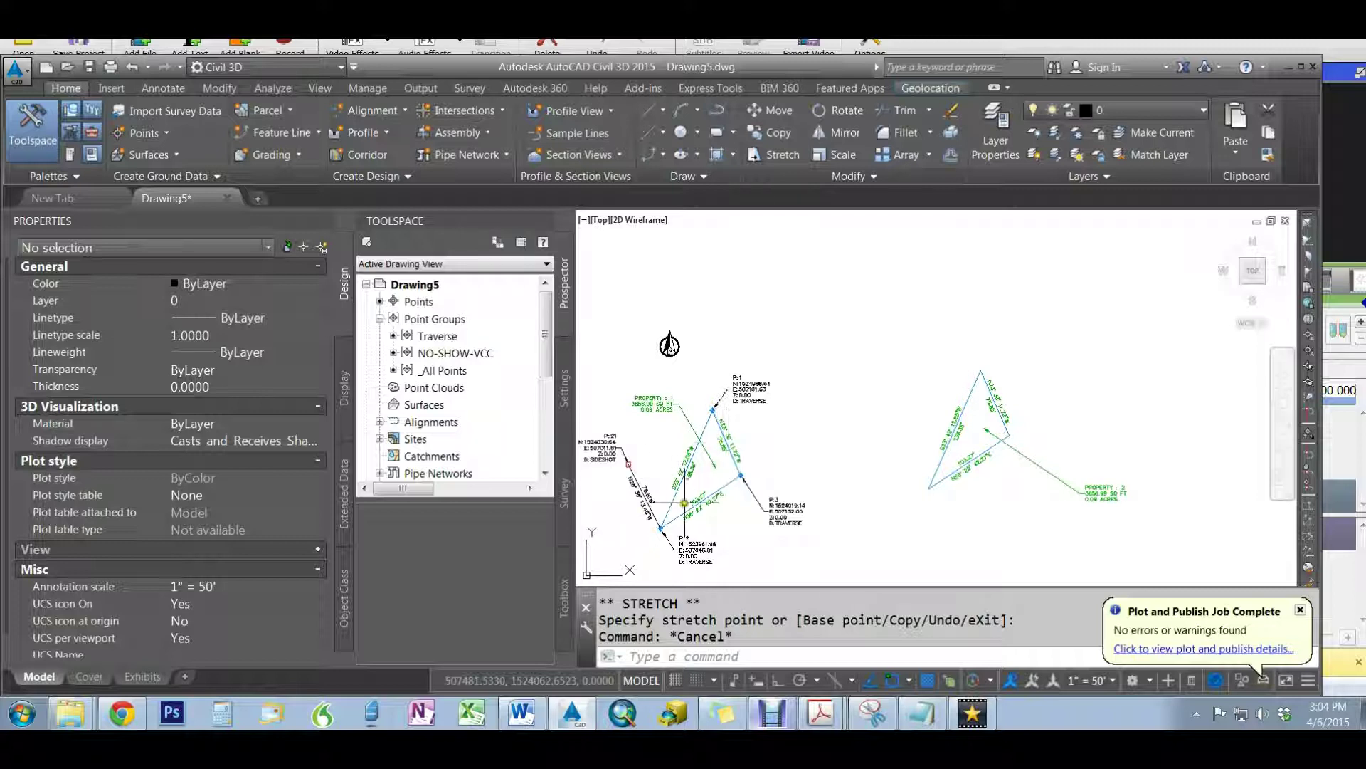
scroll(1039, 392, "up", 3)
scroll(993, 411, "down", 1)
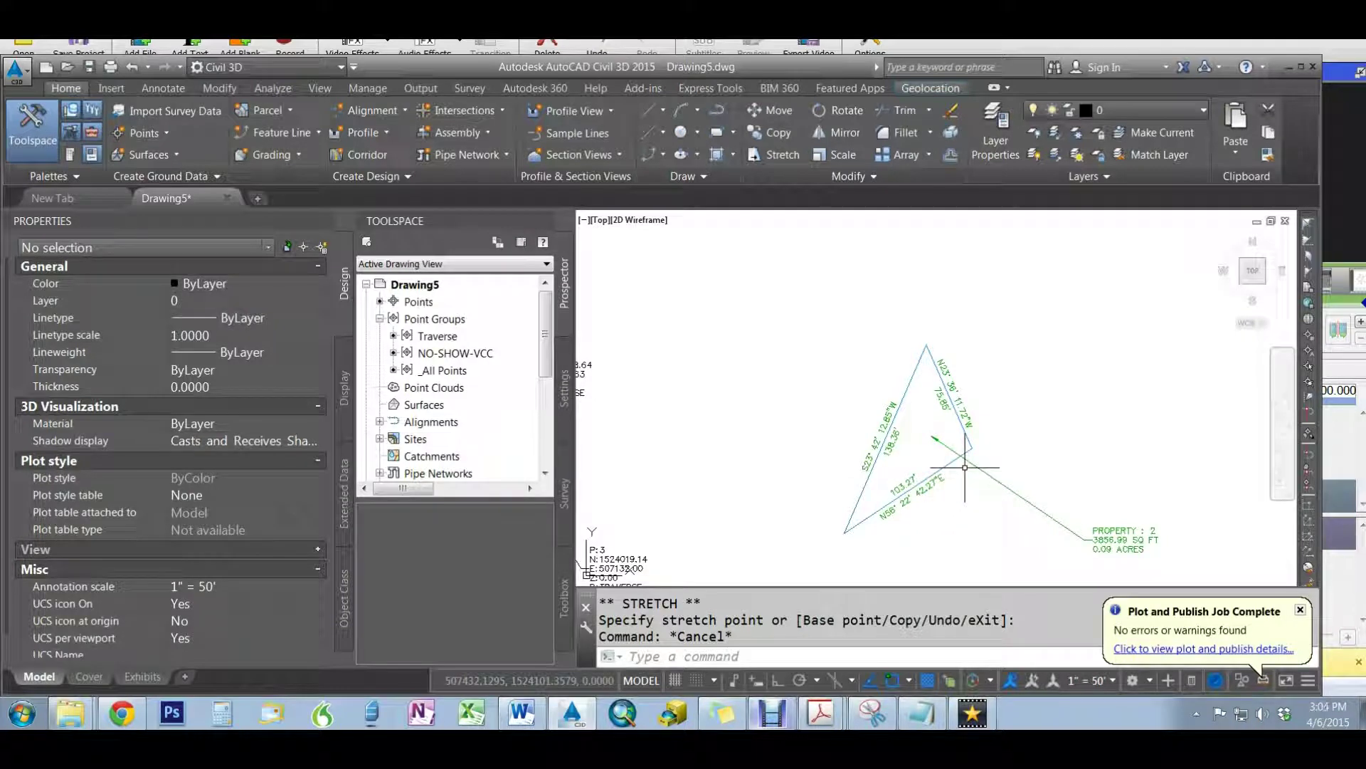
left_click(771, 712)
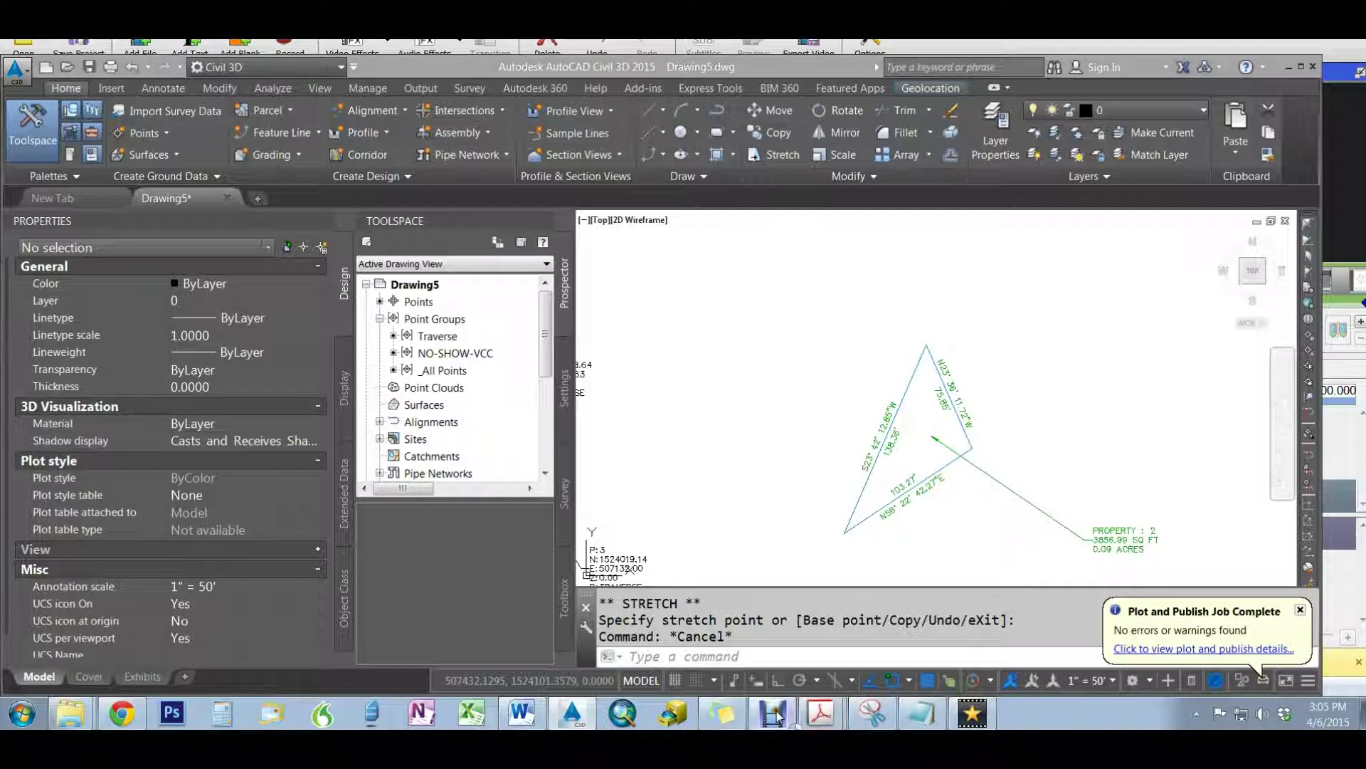